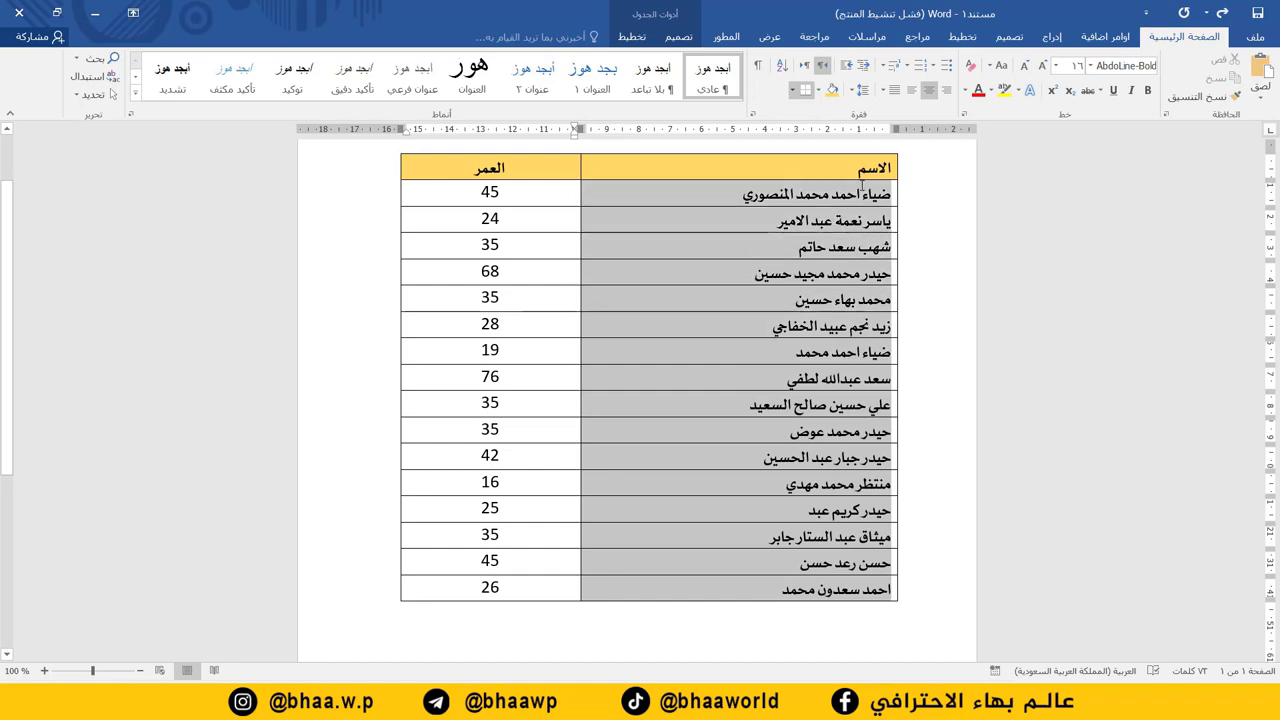
left_click_drag(487, 582, 423, 218)
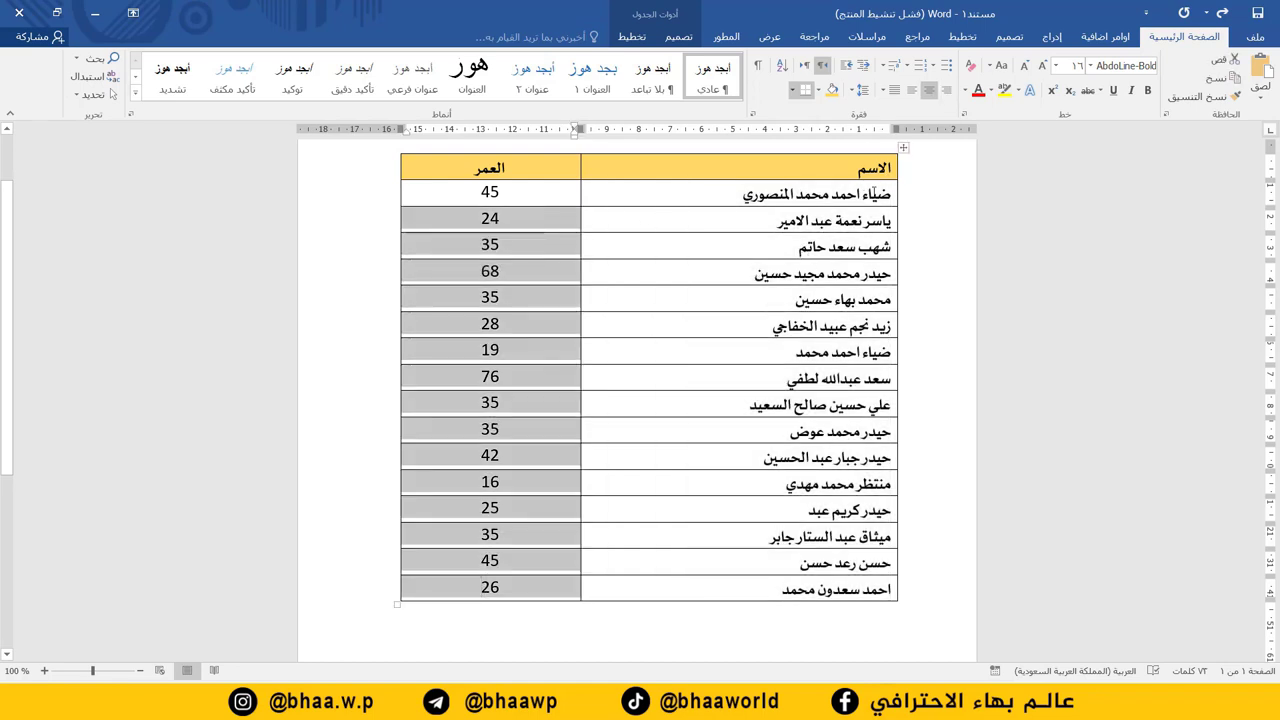
left_click_drag(840, 194, 840, 590)
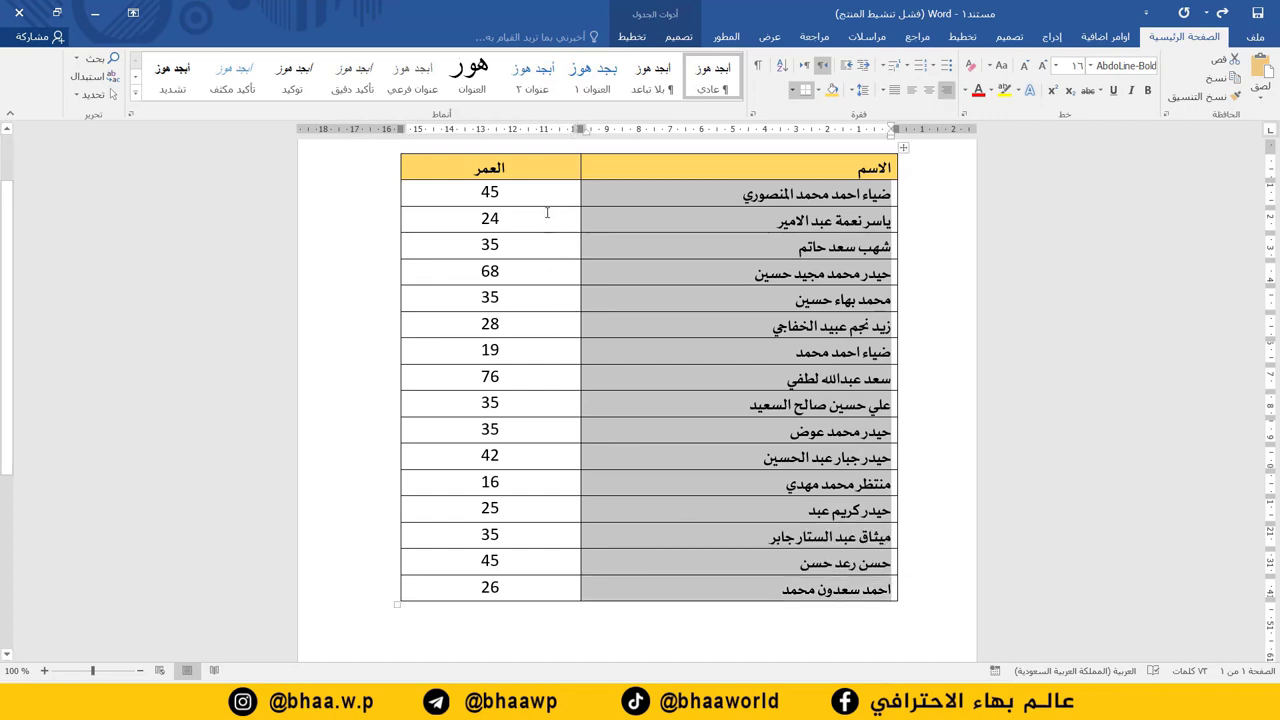
left_click_drag(547, 198, 528, 585)
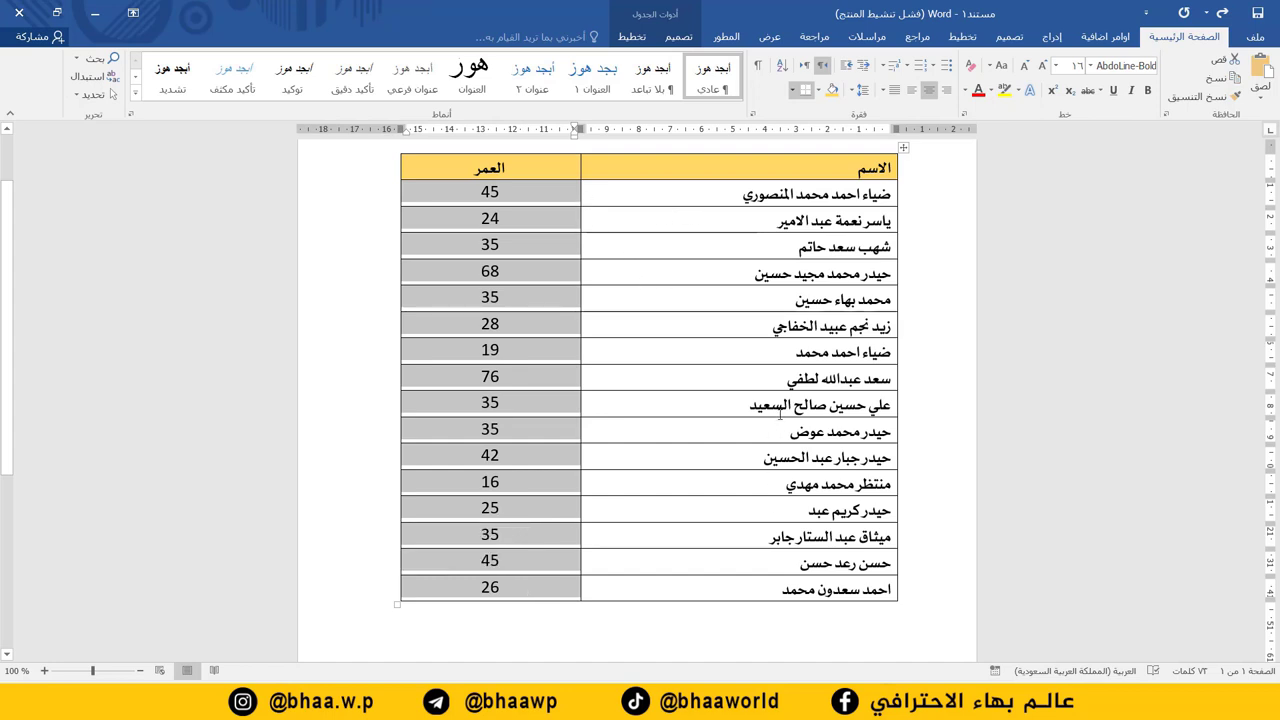
left_click_drag(817, 193, 835, 590)
scroll(857, 477, "down", 2)
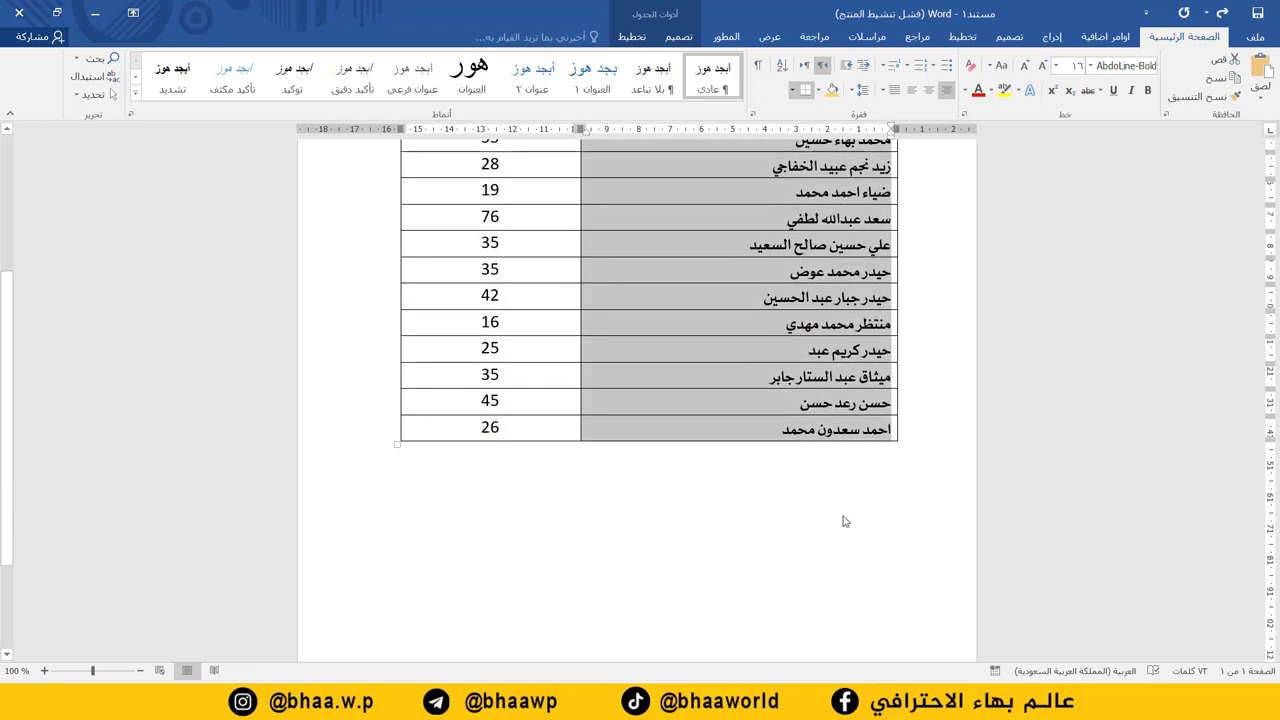
scroll(843, 521, "up", 3)
left_click(797, 480)
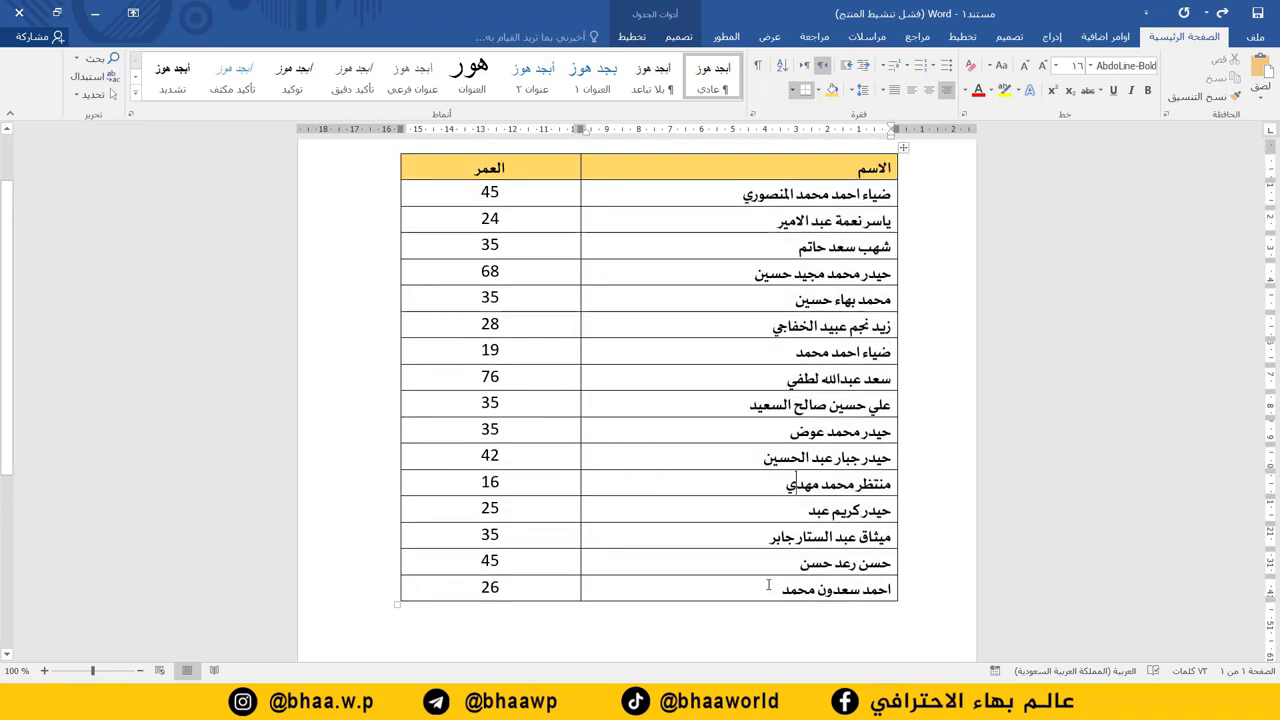
left_click_drag(768, 585, 850, 193)
scroll(860, 322, "up", 1)
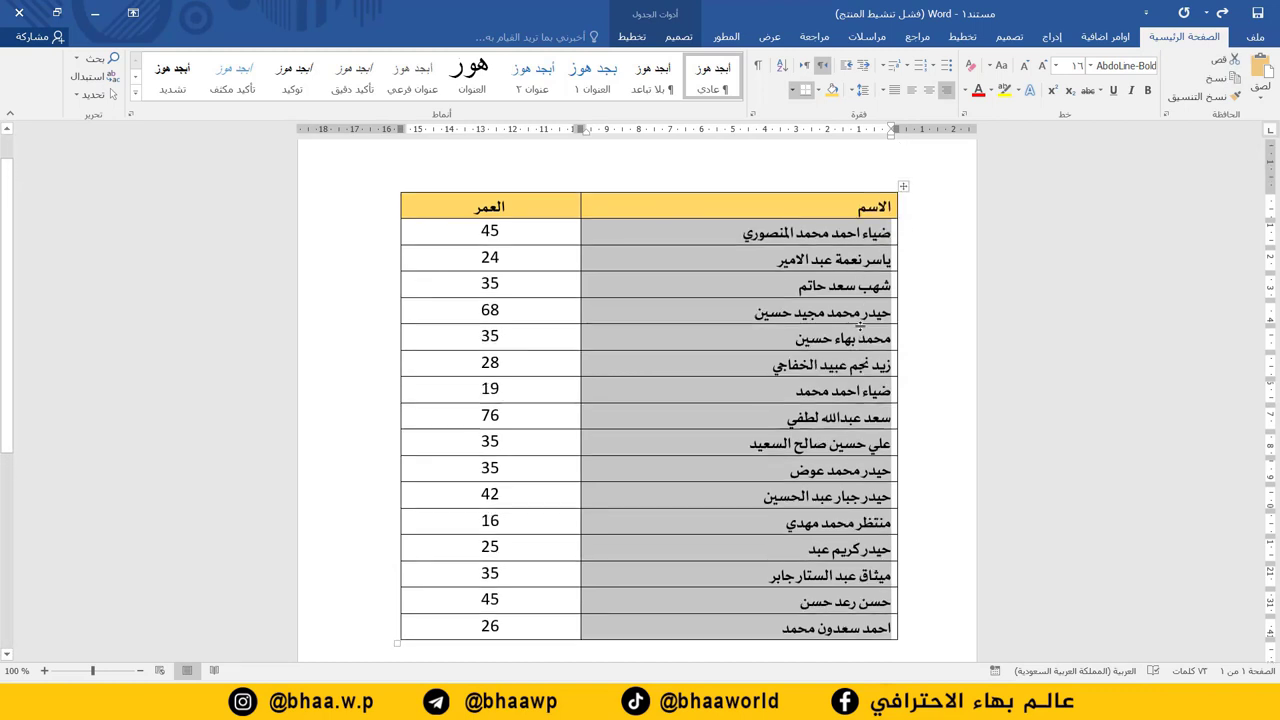
left_click(795, 392)
Sort the table rows alphabetically by the name column (الاسم), as text in ascending order.
left_click_drag(891, 233, 800, 630)
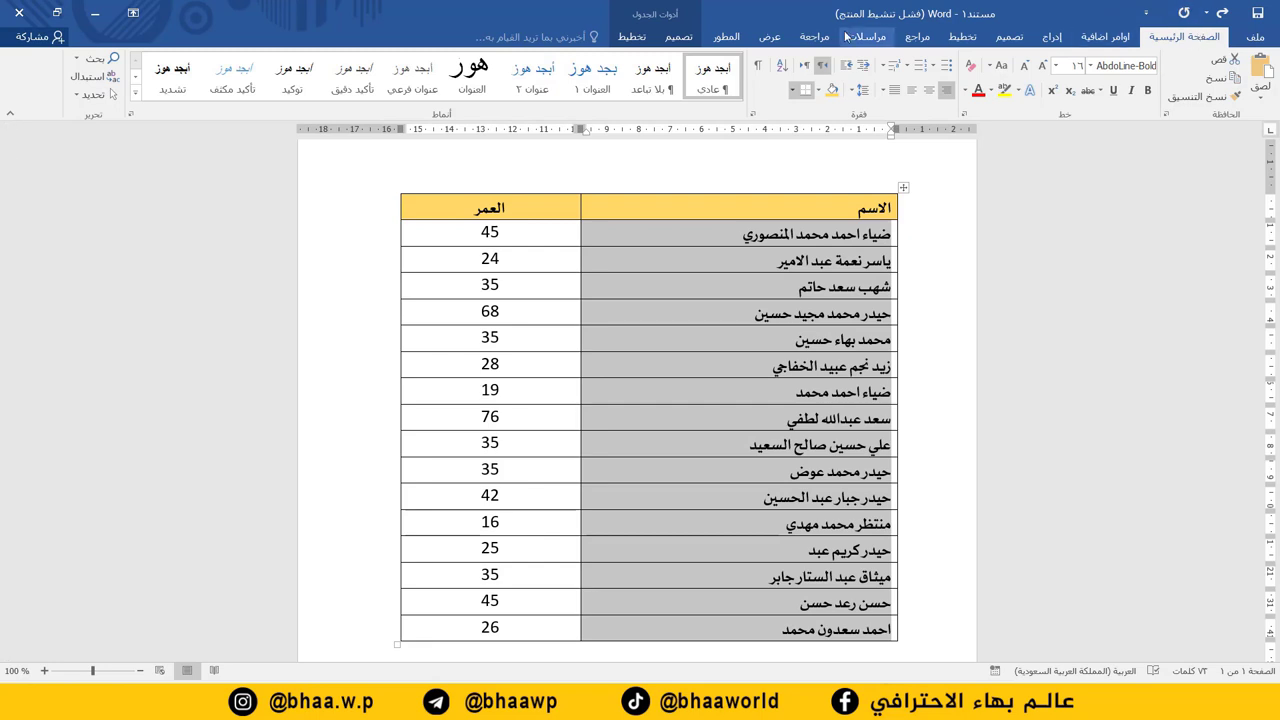
left_click(784, 65)
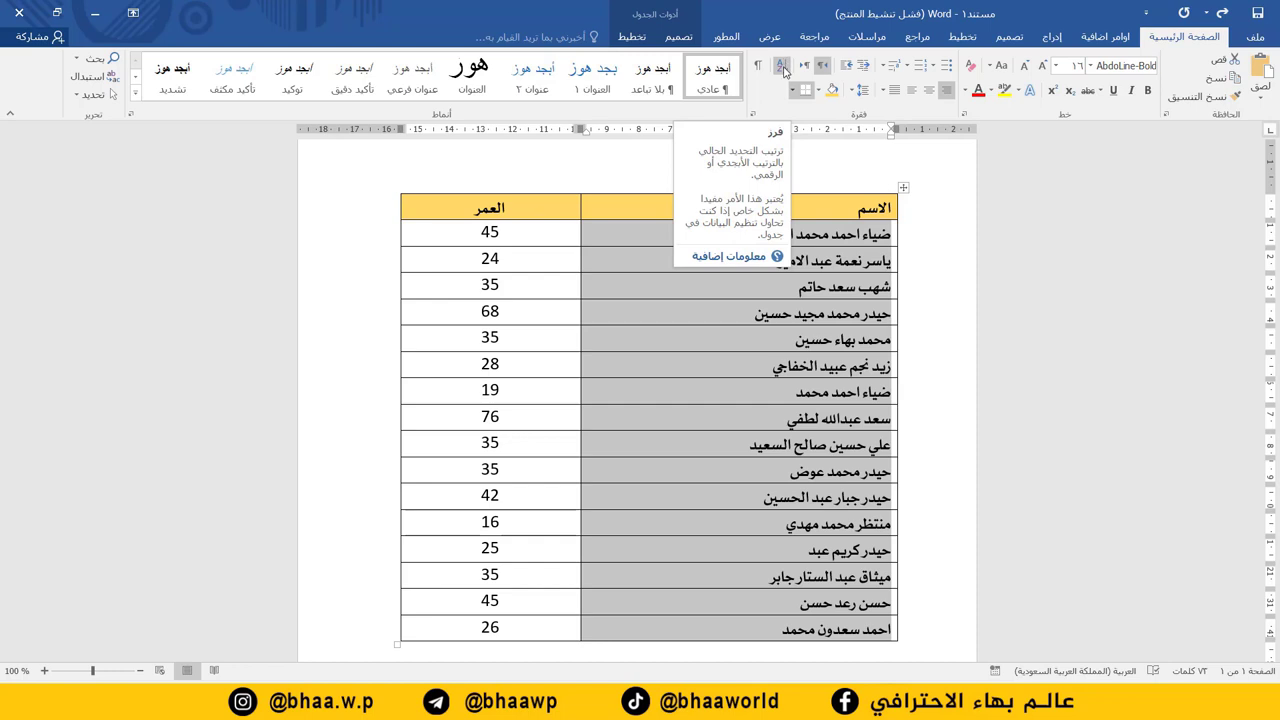
left_click(784, 67)
left_click_drag(757, 187, 1012, 112)
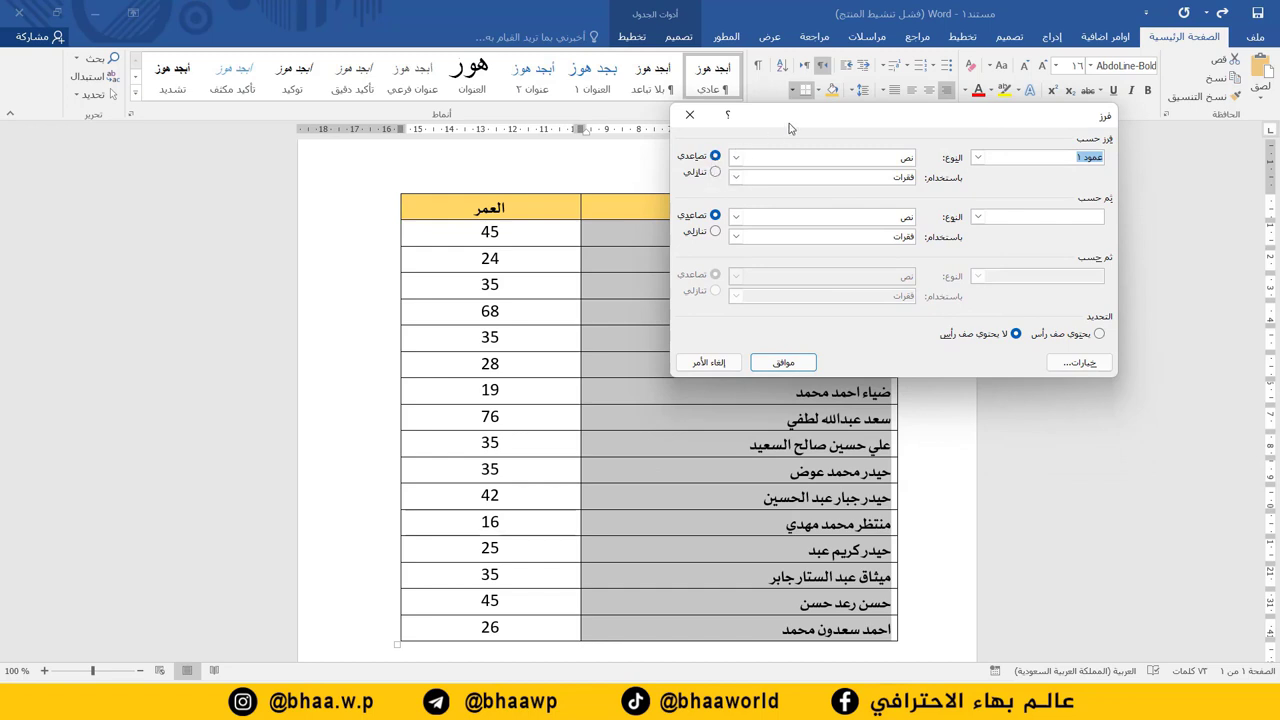
left_click_drag(790, 124, 758, 166)
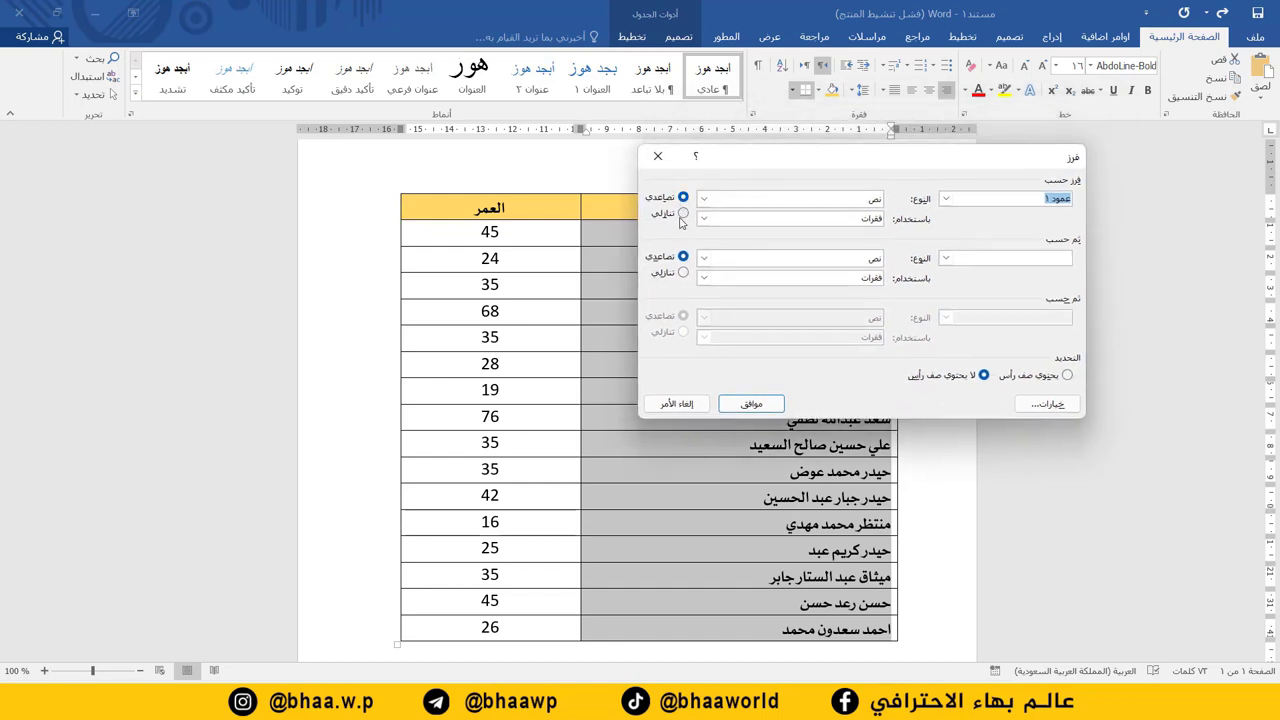
left_click_drag(783, 174, 409, 208)
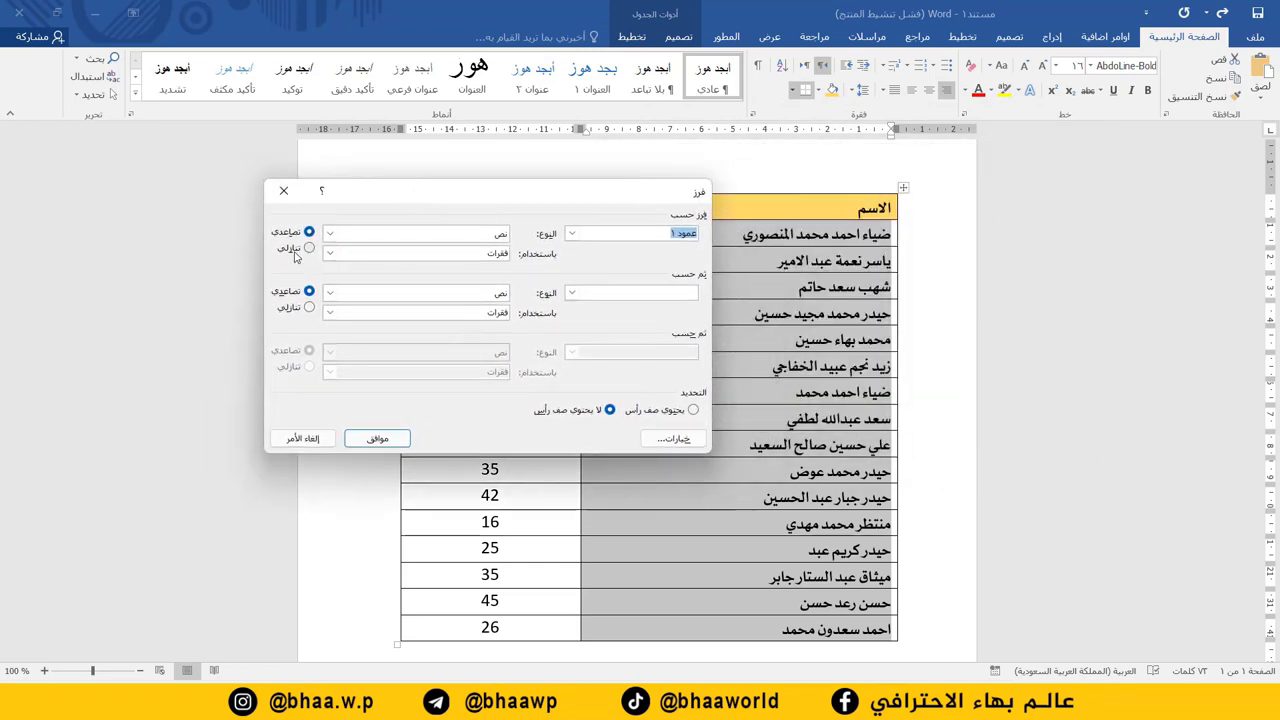
left_click(378, 437)
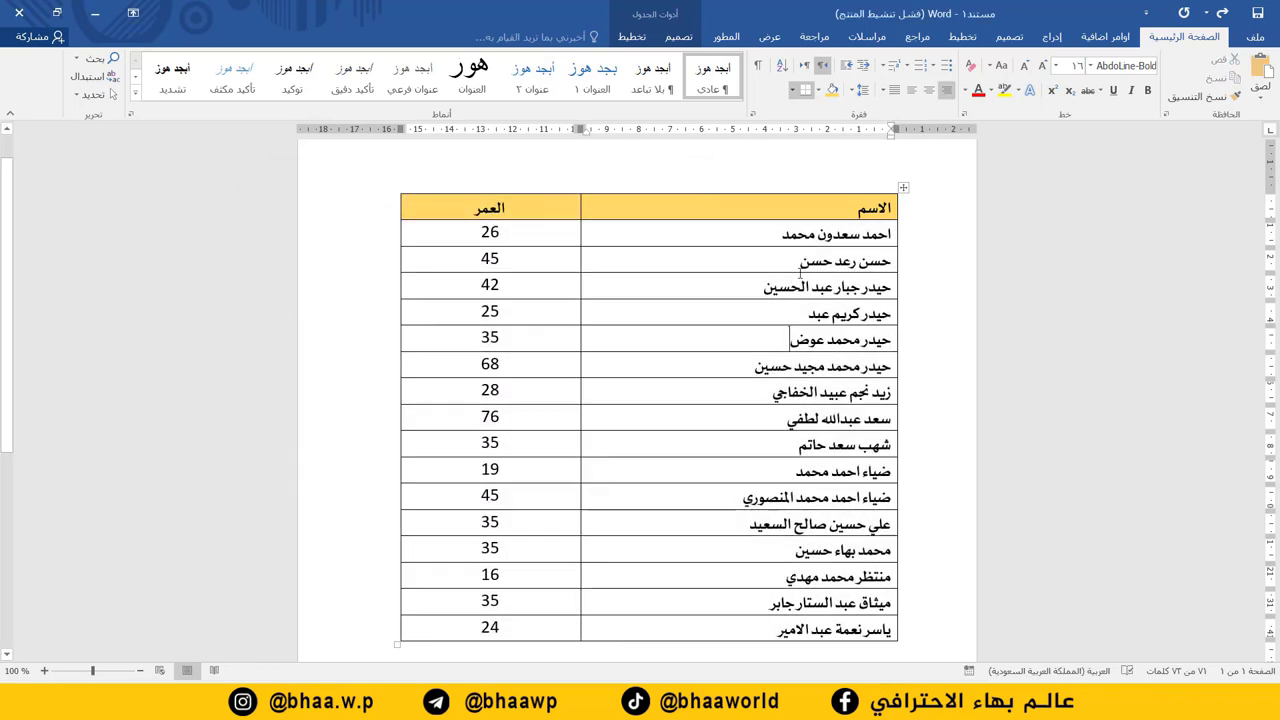
left_click_drag(888, 234, 888, 600)
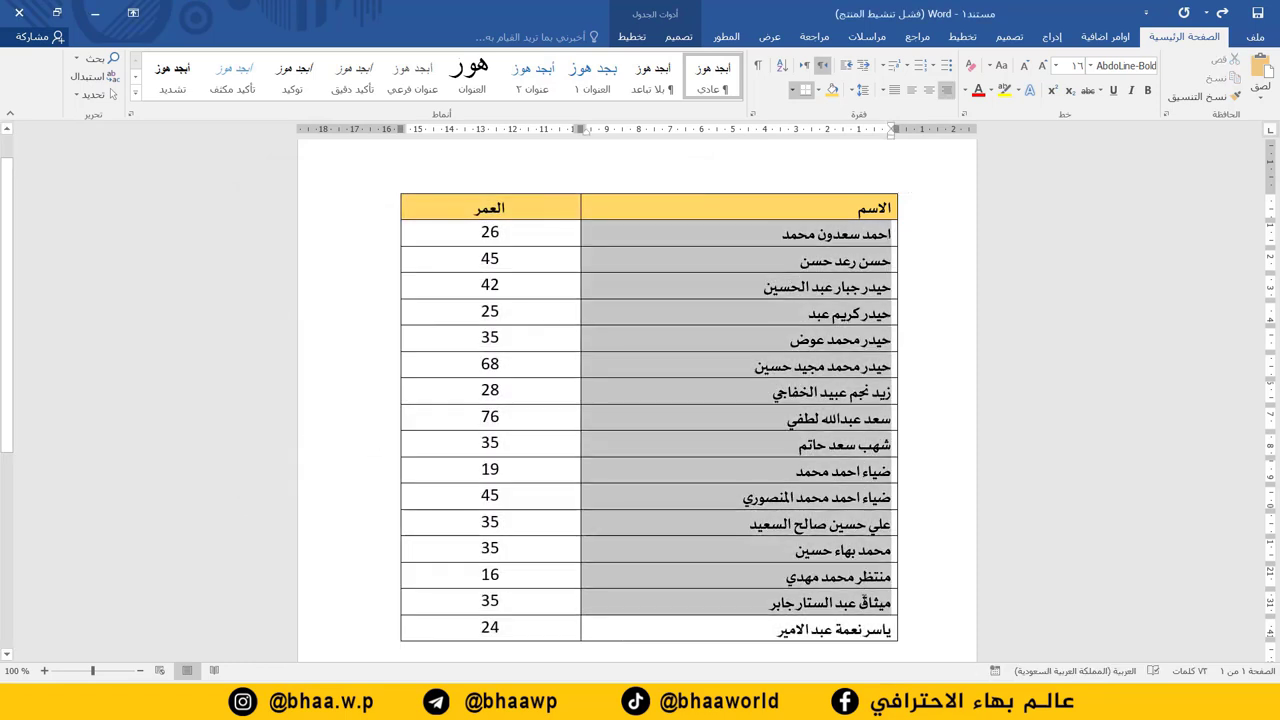
left_click(880, 236)
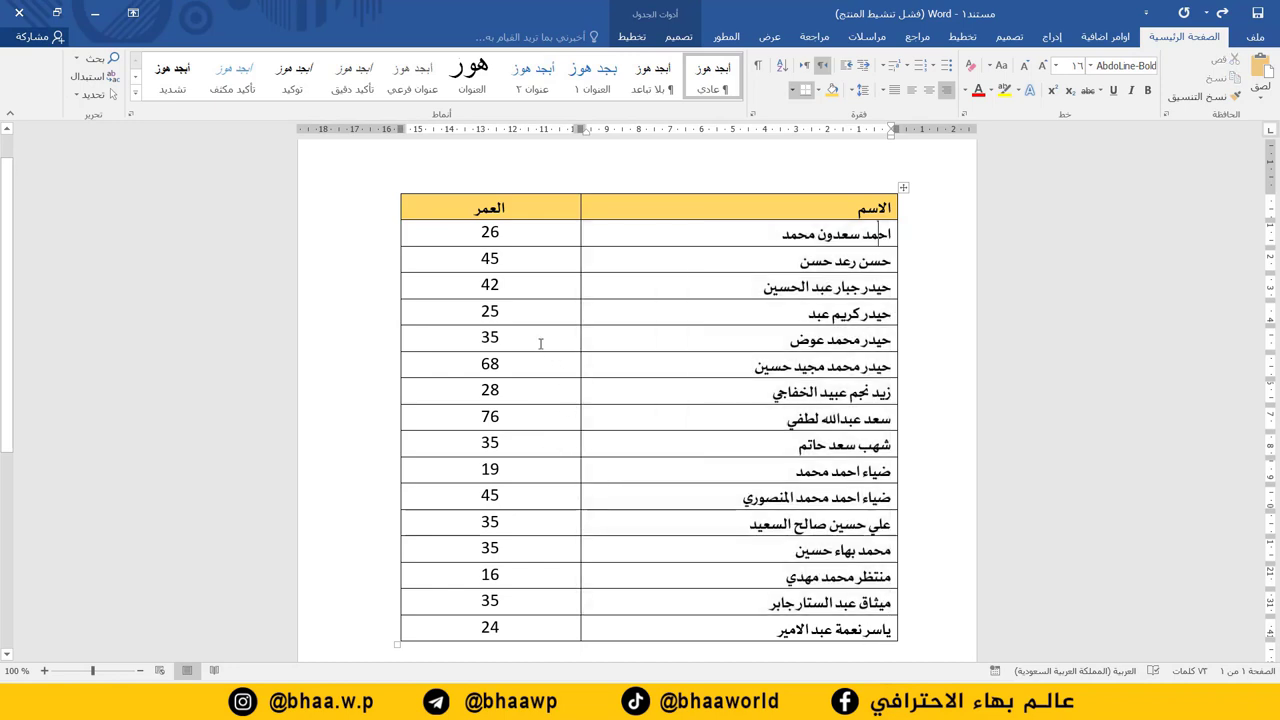
Sort the table rows by the age column (العمر), as numbers in descending order.
left_click(516, 232)
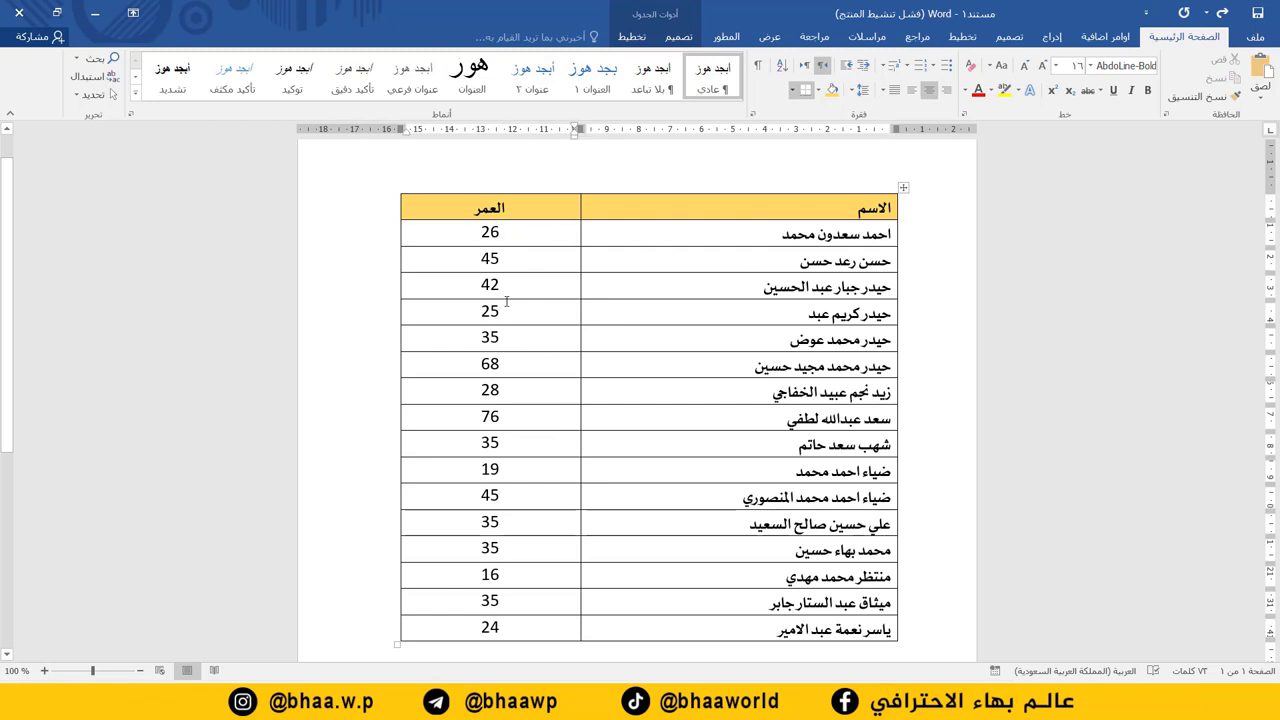
left_click_drag(470, 622, 520, 240)
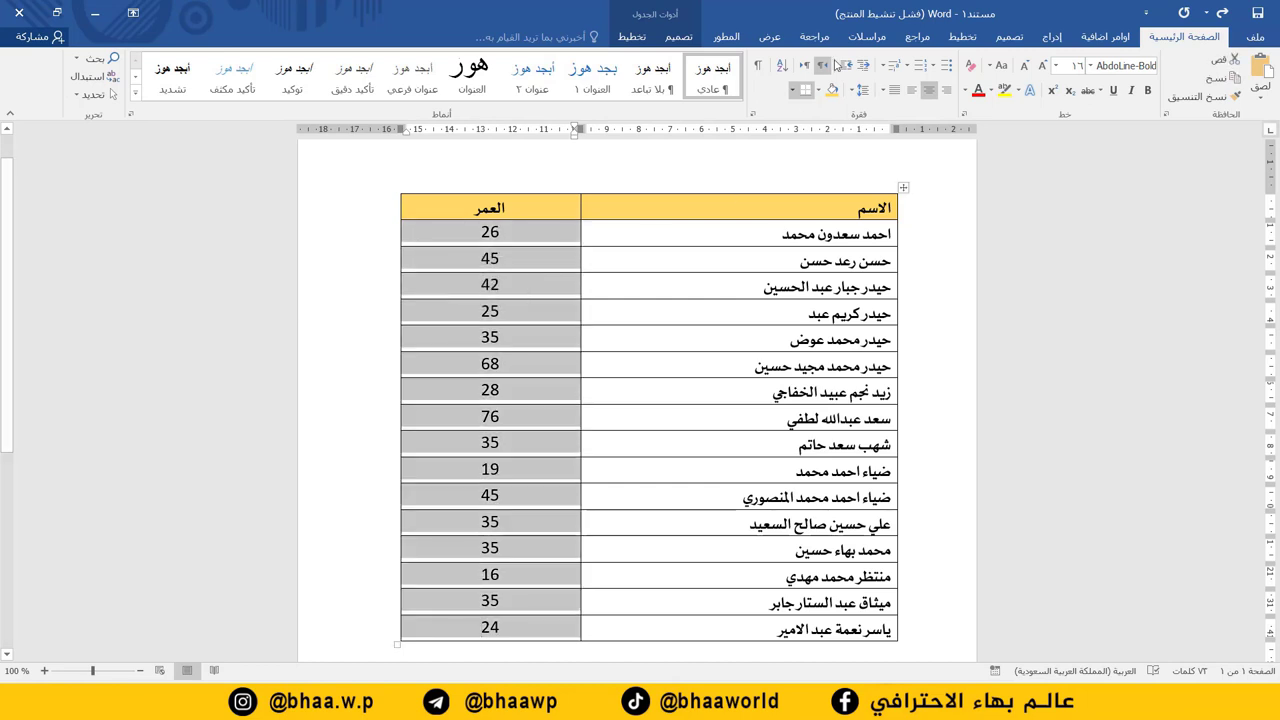
left_click(780, 66)
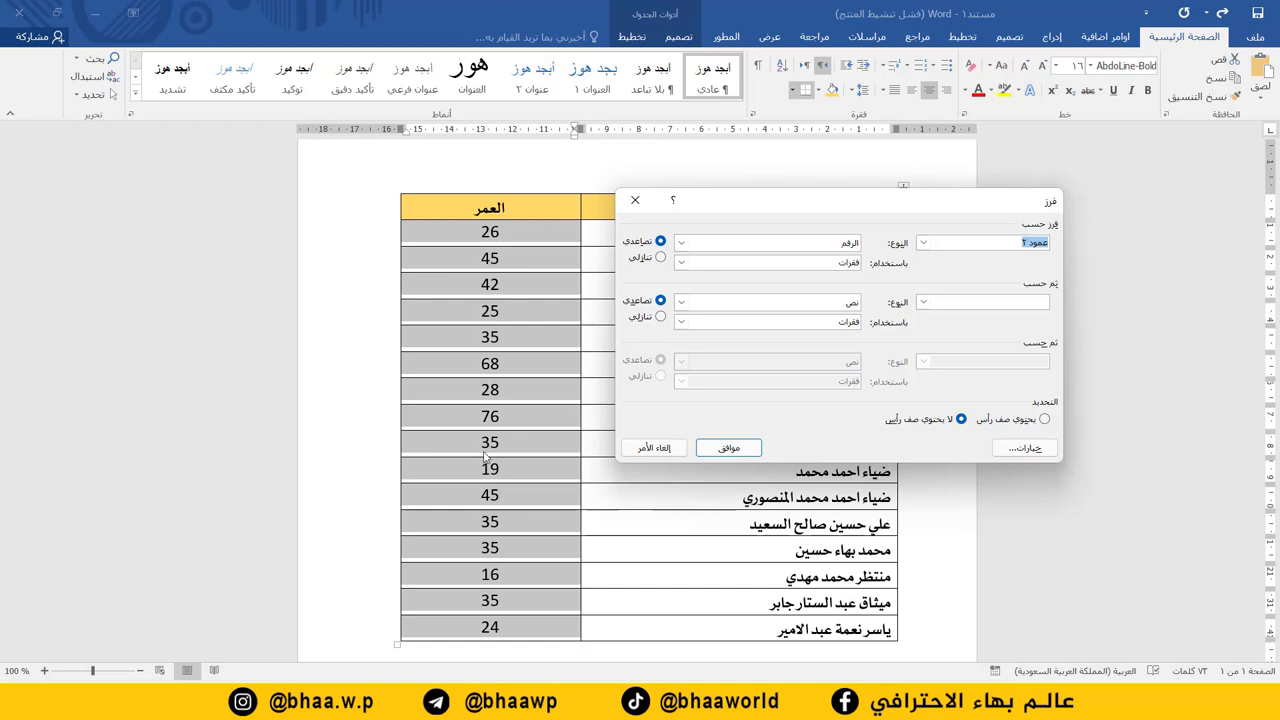
left_click(660, 257)
left_click(725, 448)
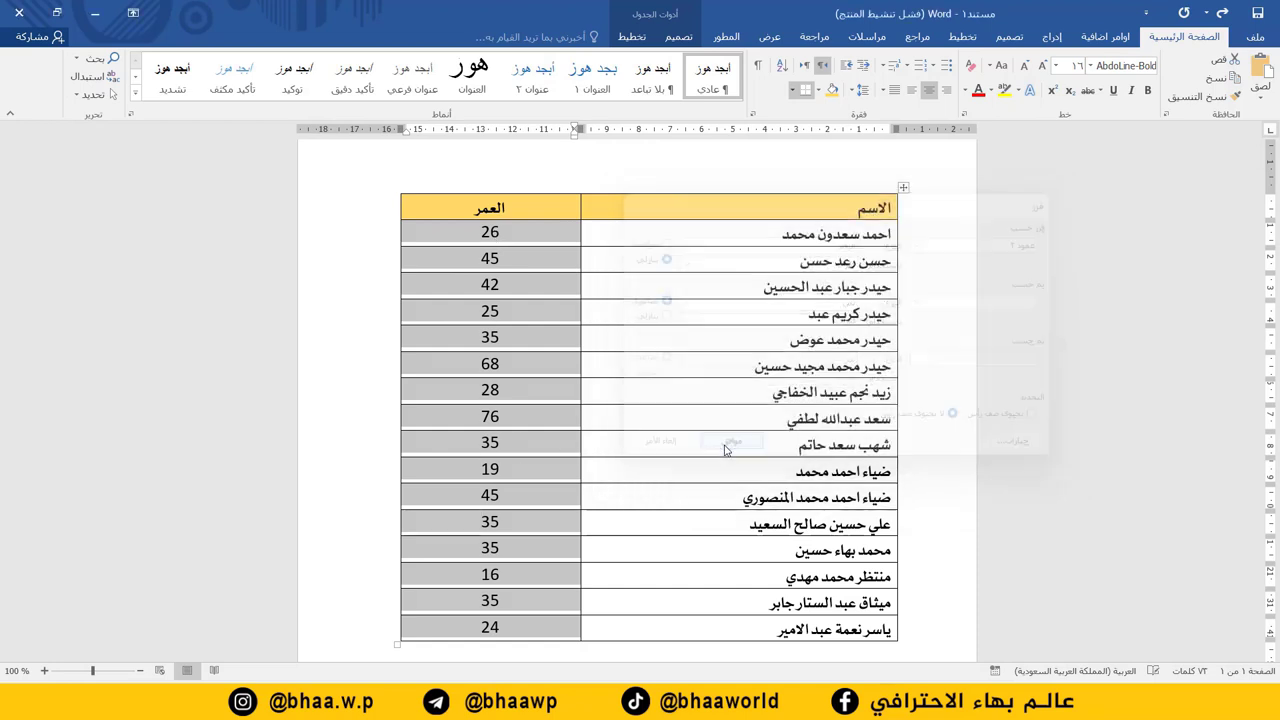
left_click(545, 284)
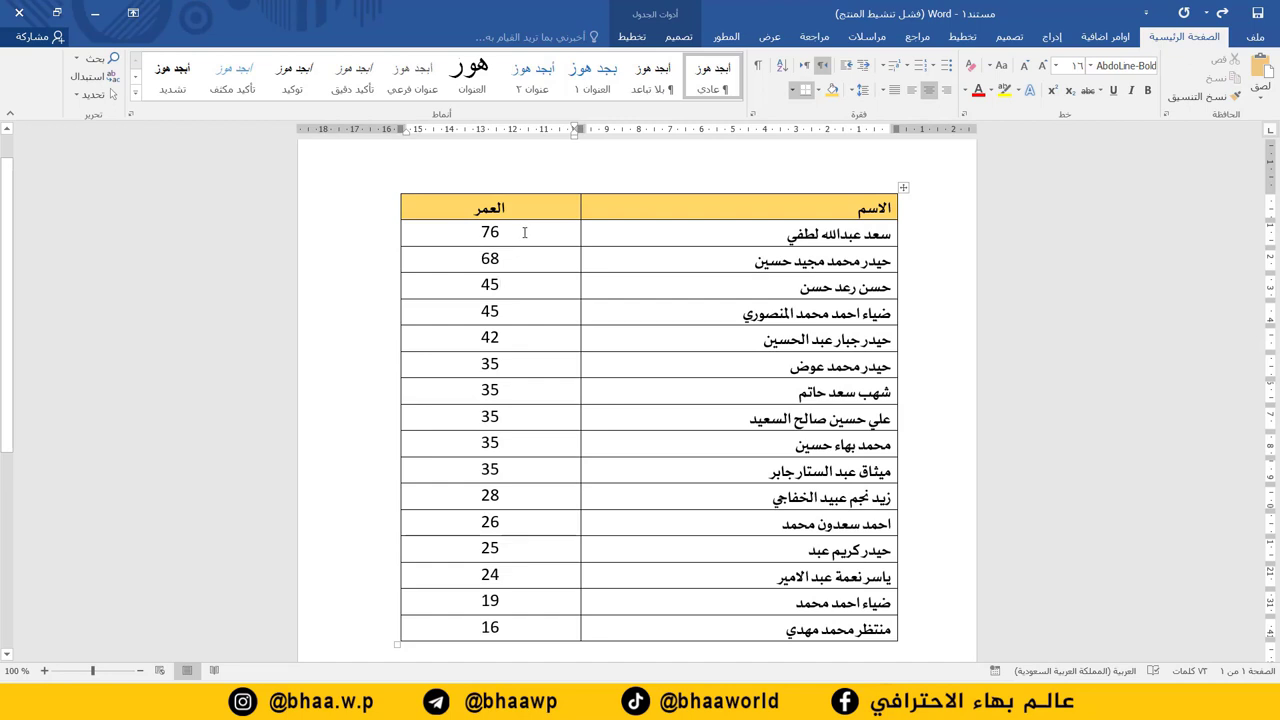
left_click_drag(524, 232, 534, 625)
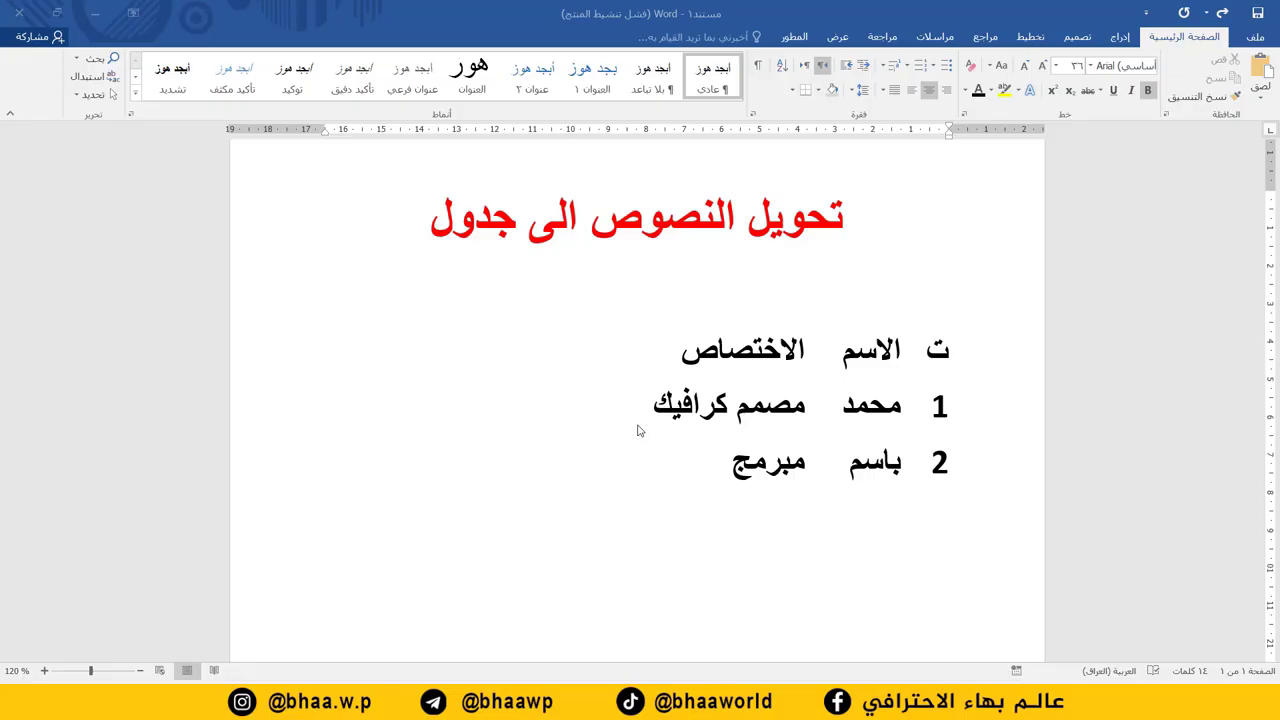
left_click(714, 473)
left_click_drag(733, 470, 954, 346)
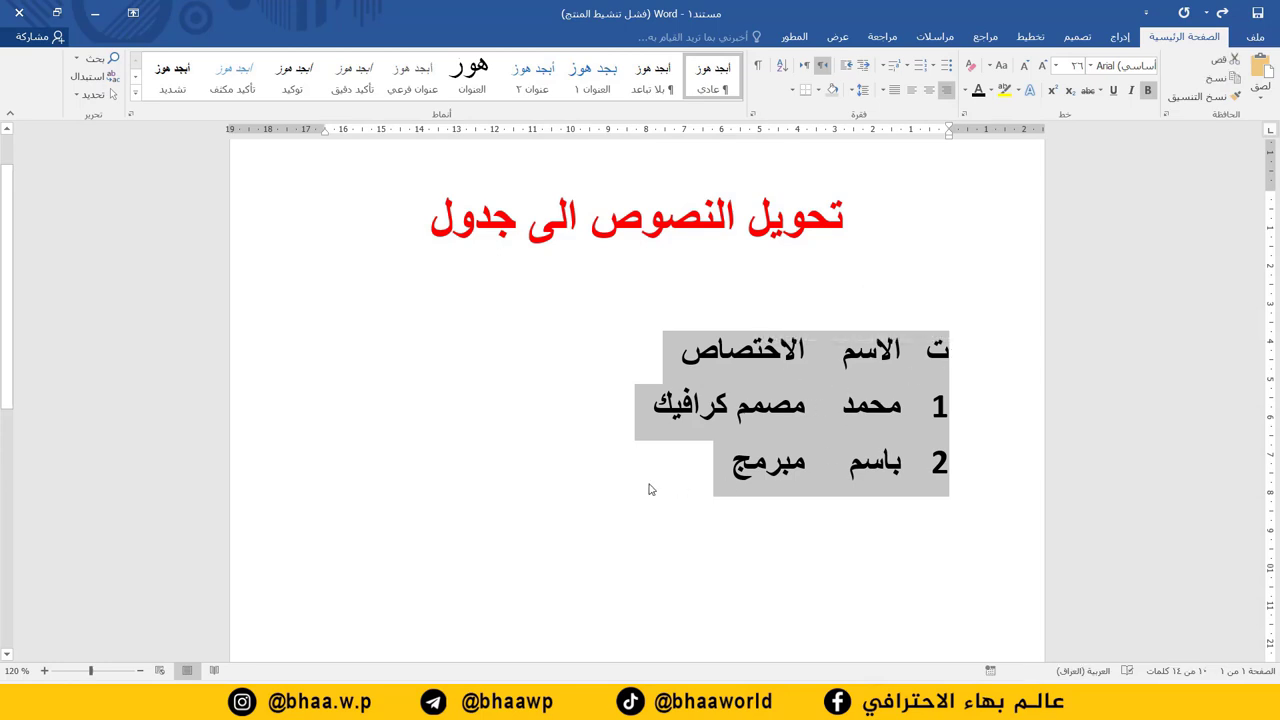
left_click(722, 458)
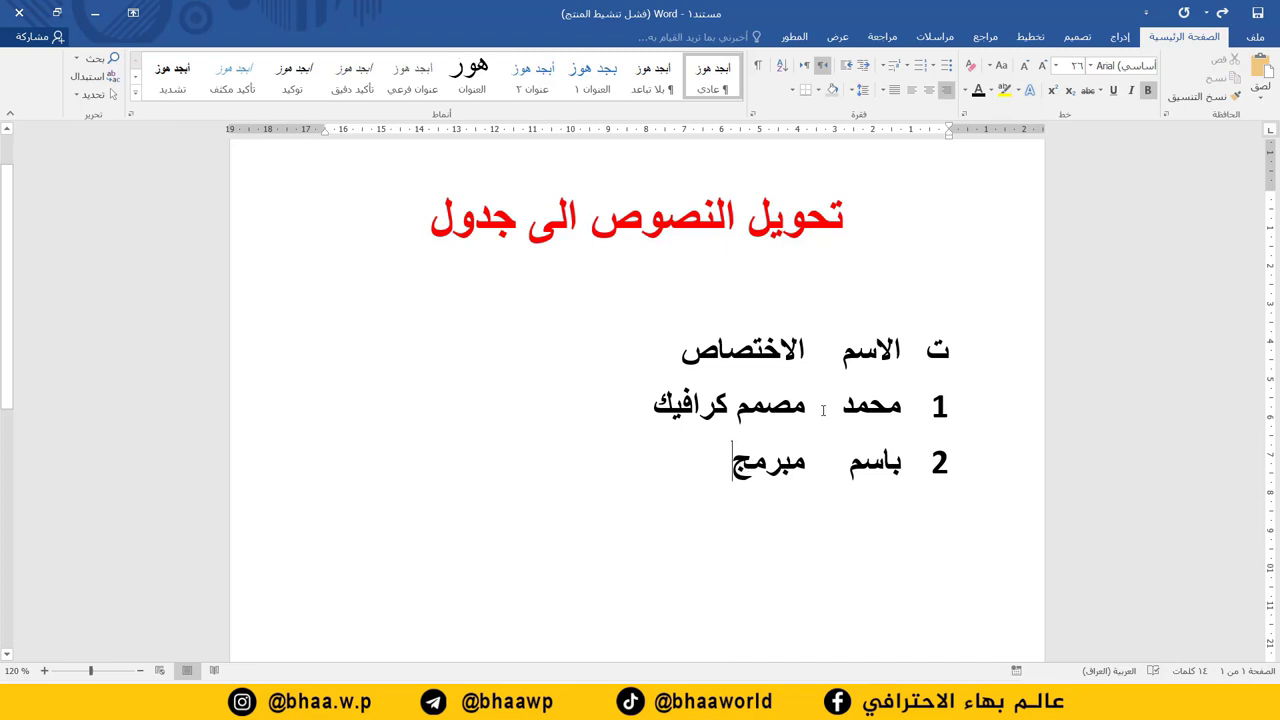
triple_click(830, 411)
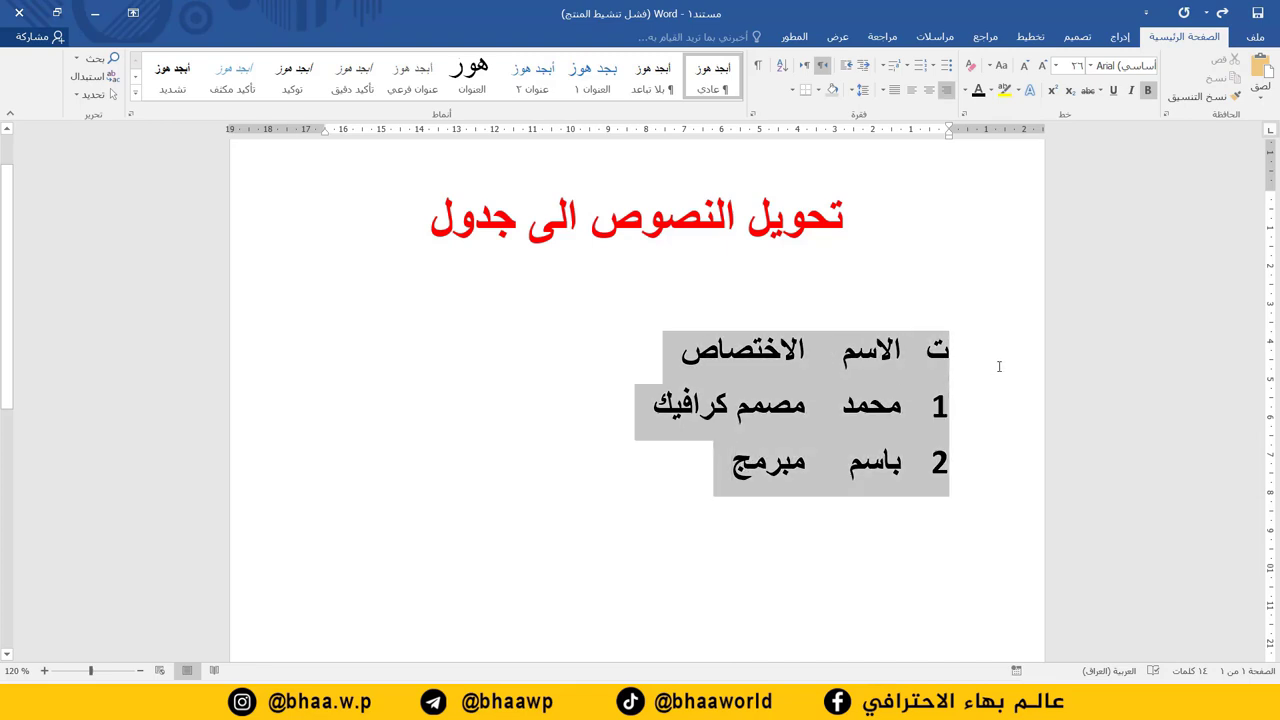
Add a tab-separated line below line 2 with number 3, a person's first name and the specialization طابعي.
left_click(717, 484)
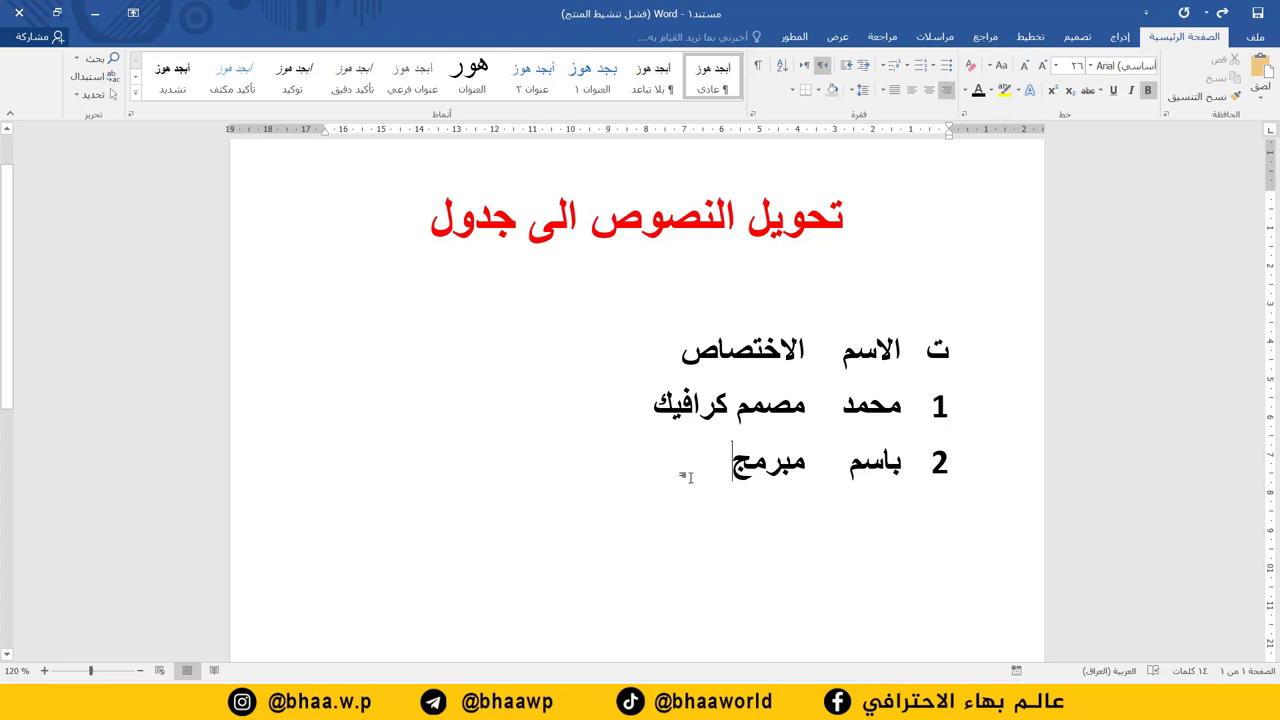
key("Return")
type("3")
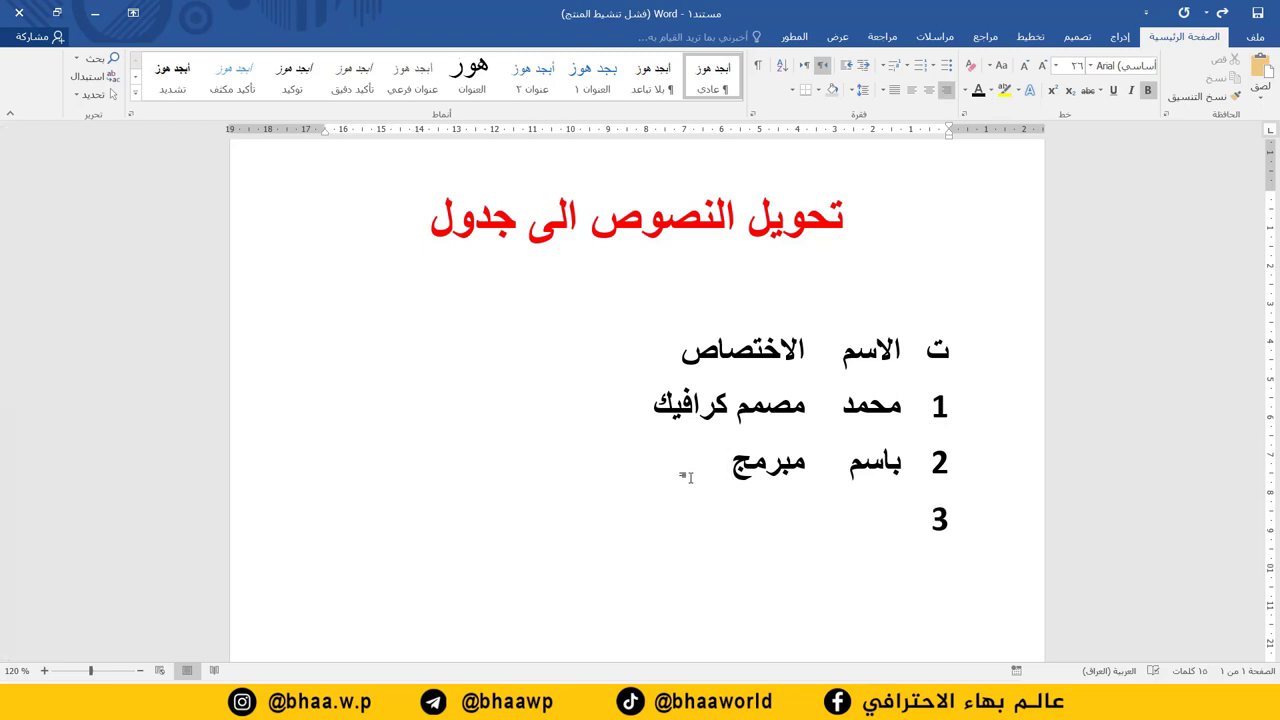
key("Tab")
type("علي")
key("Tab")
type("طابعي")
key("Return")
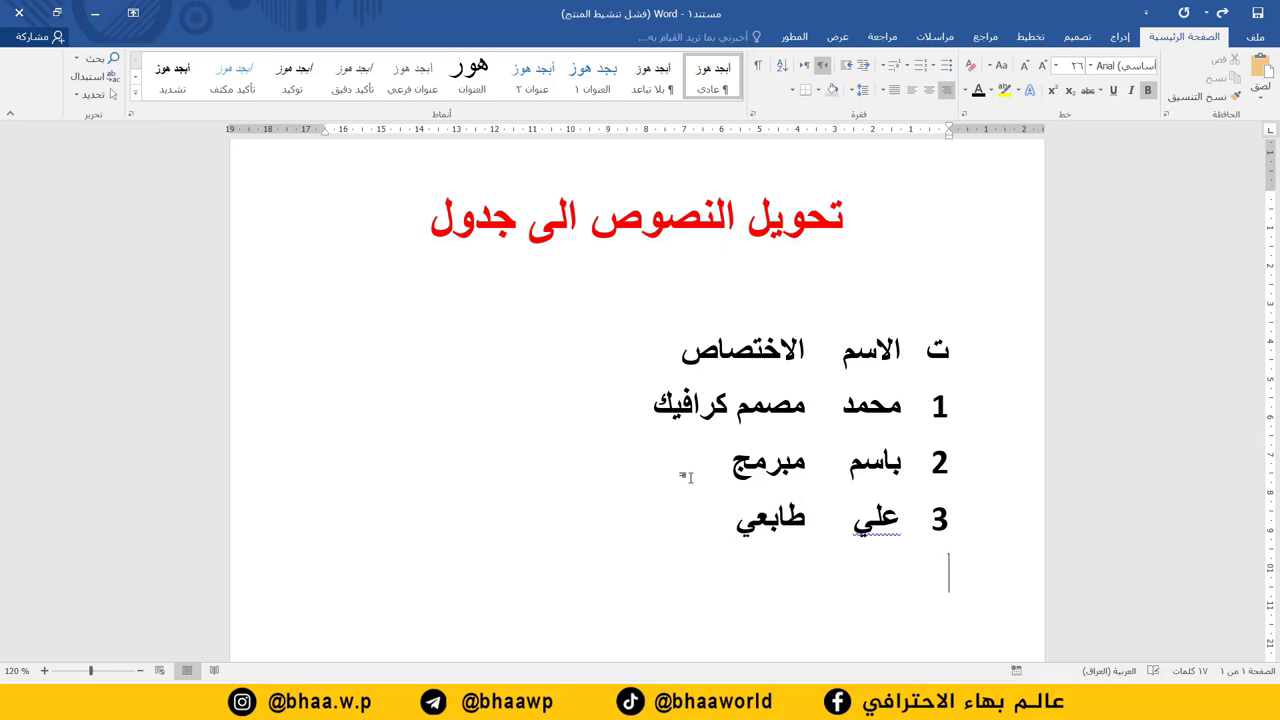
Fill in the next tab-separated line with number 4, a person's first name and the specialization مخرج.
type("4")
key("Tab")
type("بهاء")
key("Tab")
type("مخرج")
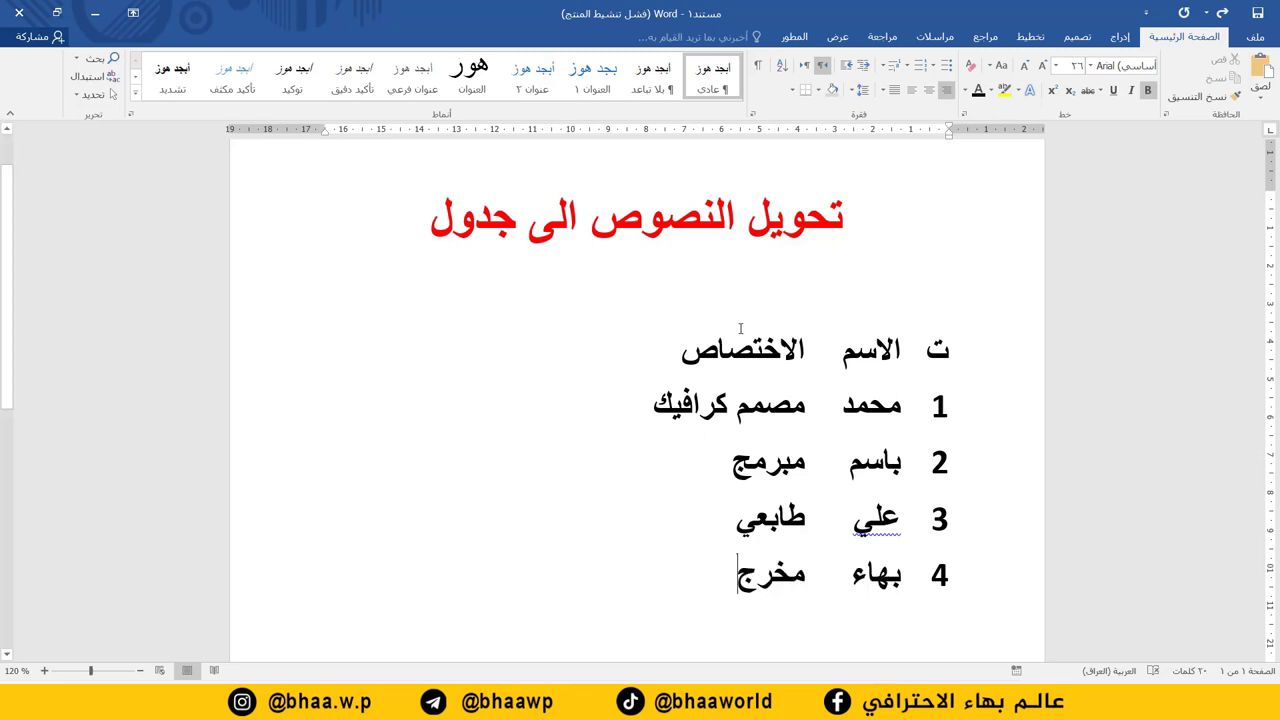
Convert the five tab-separated lines under the title to a three-column table with automatic fixed column width, splitting the text at tabs.
left_click_drag(727, 589, 1001, 356)
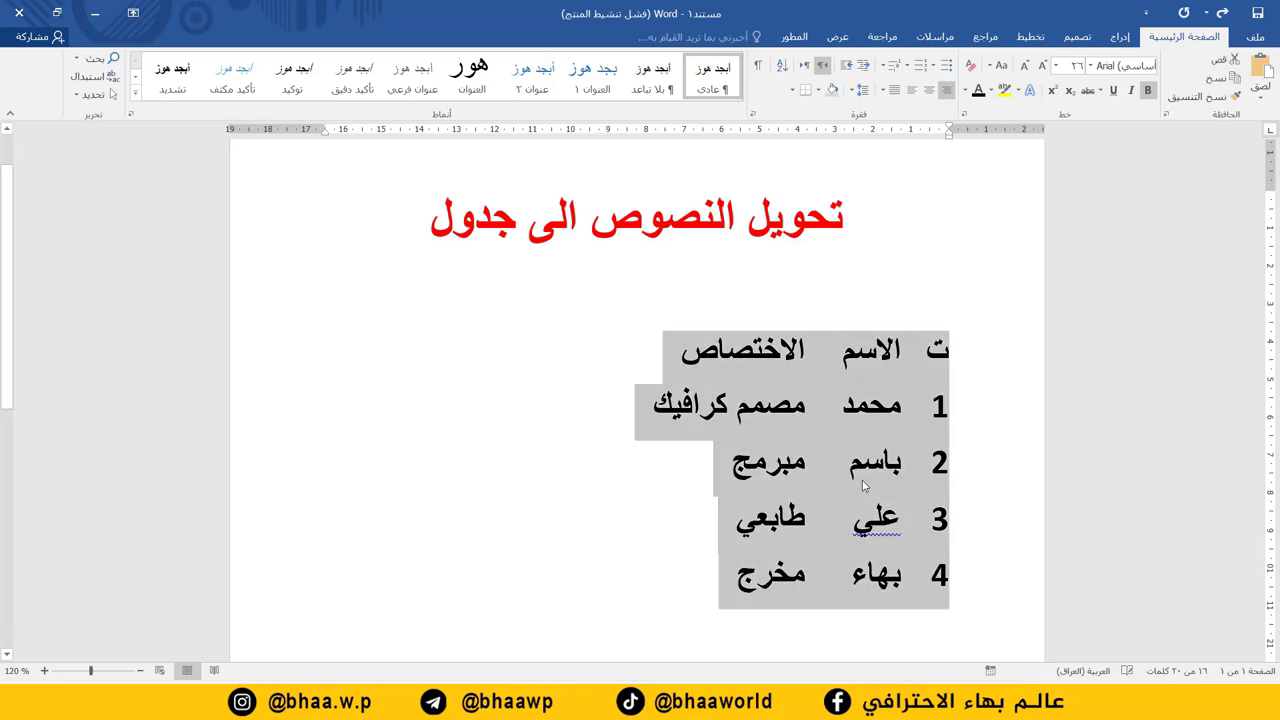
left_click(733, 574)
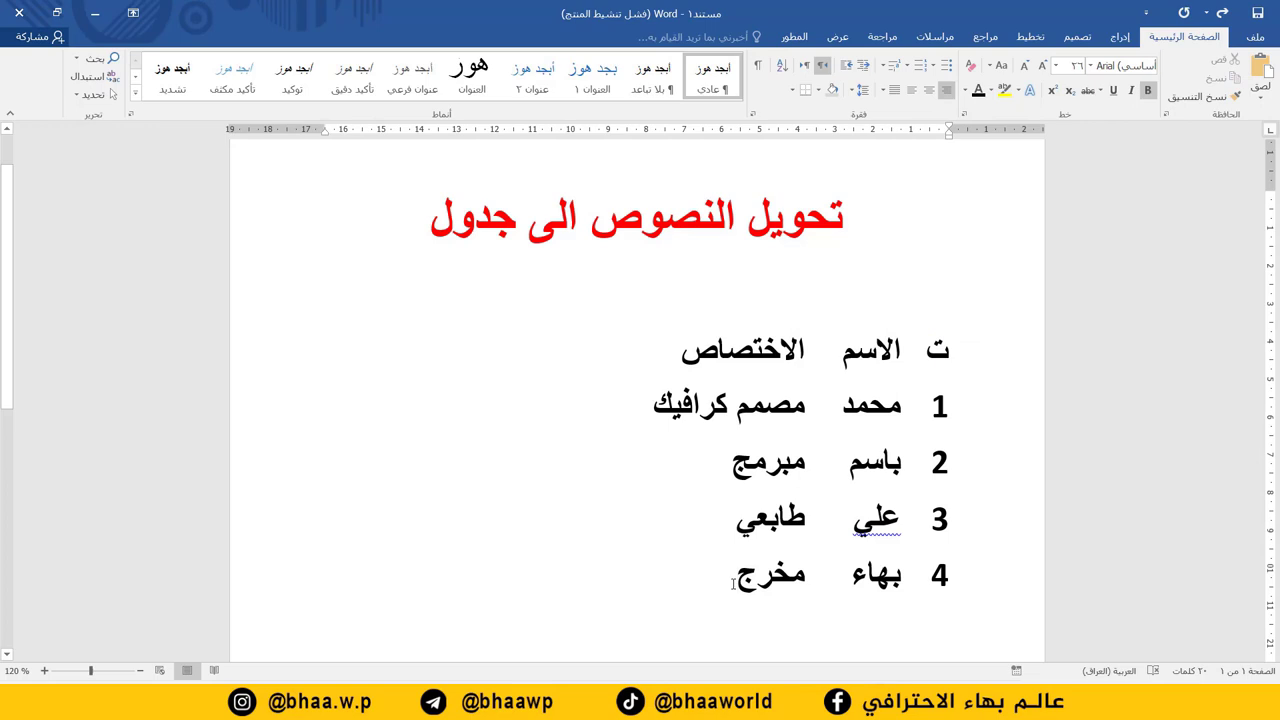
left_click_drag(716, 582, 1013, 364)
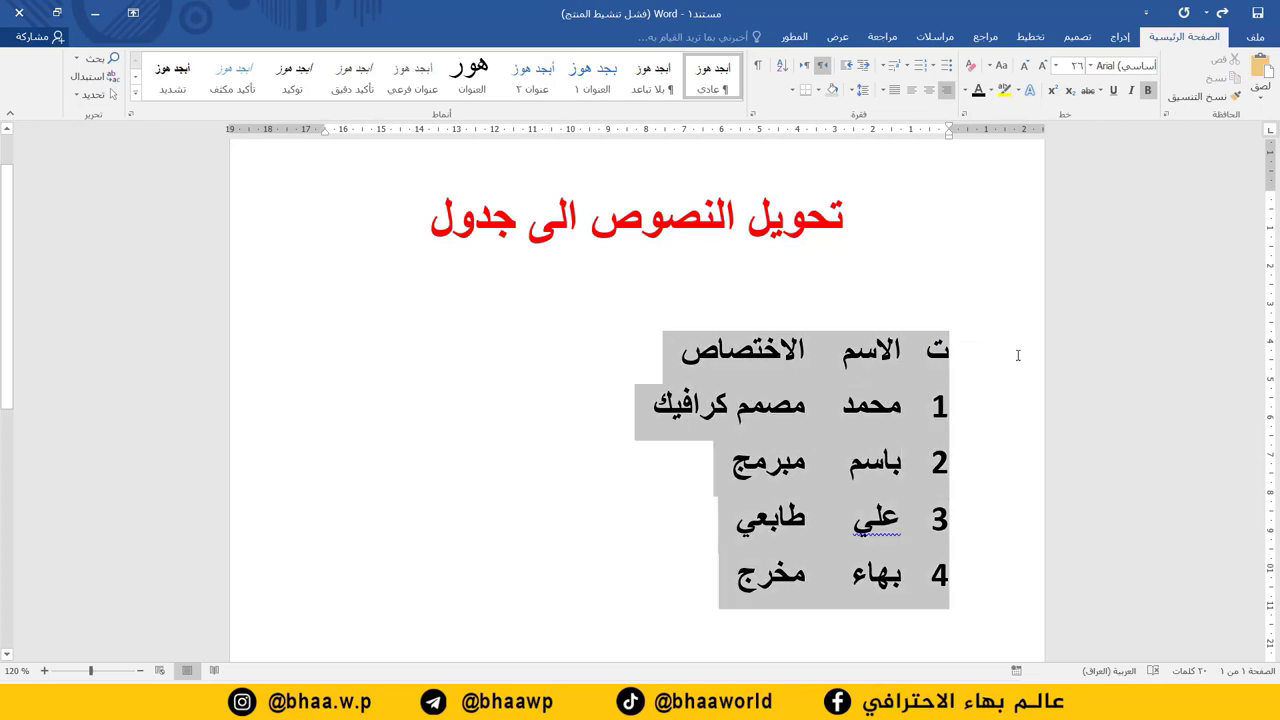
left_click(1124, 38)
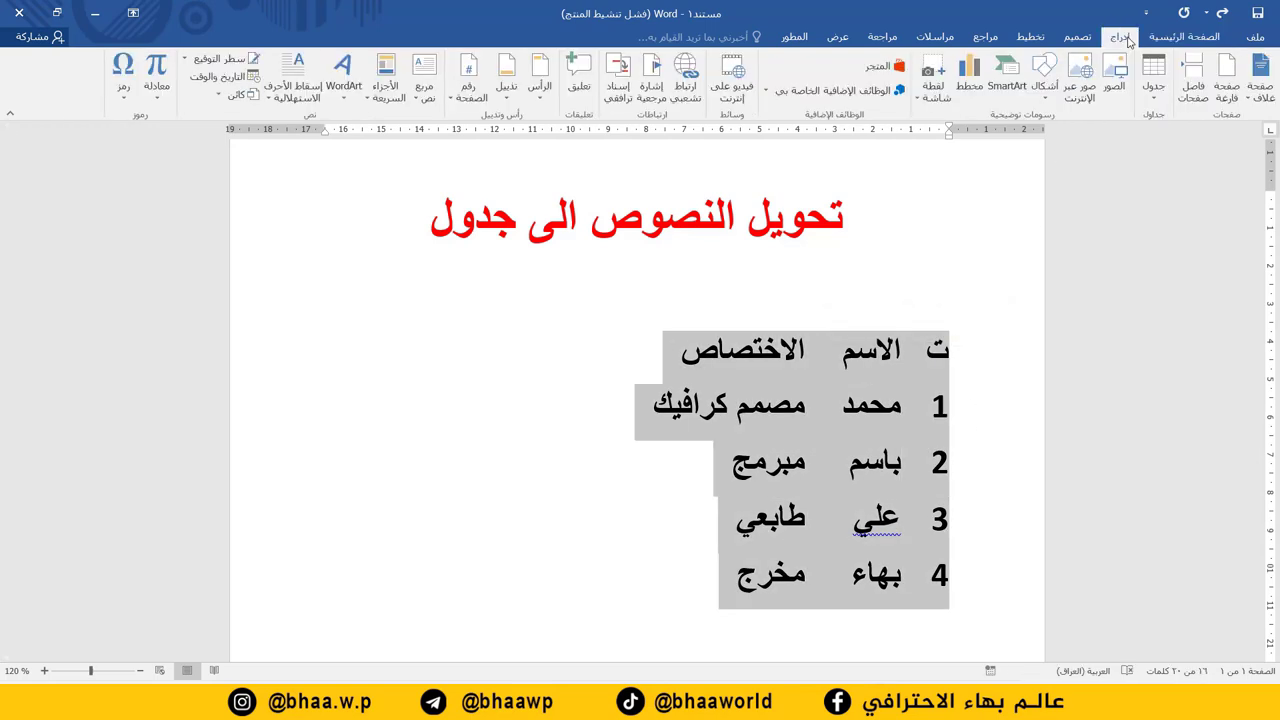
left_click(1160, 100)
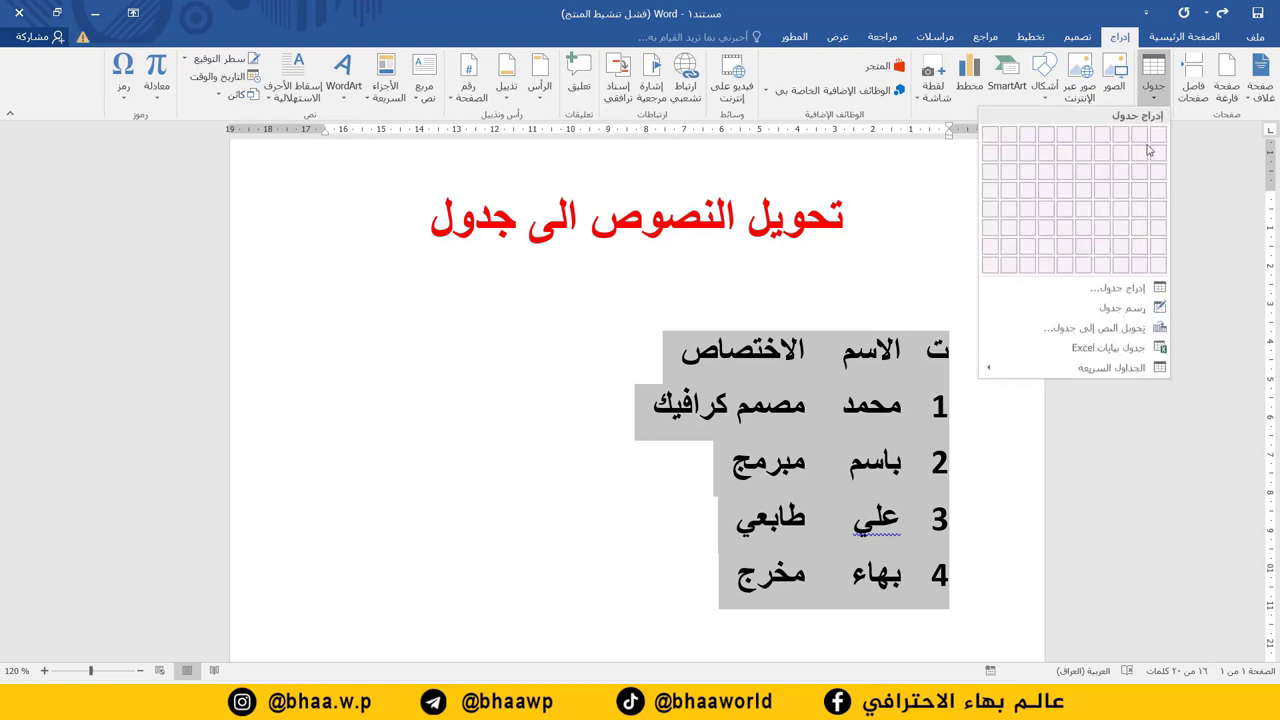
left_click(1120, 336)
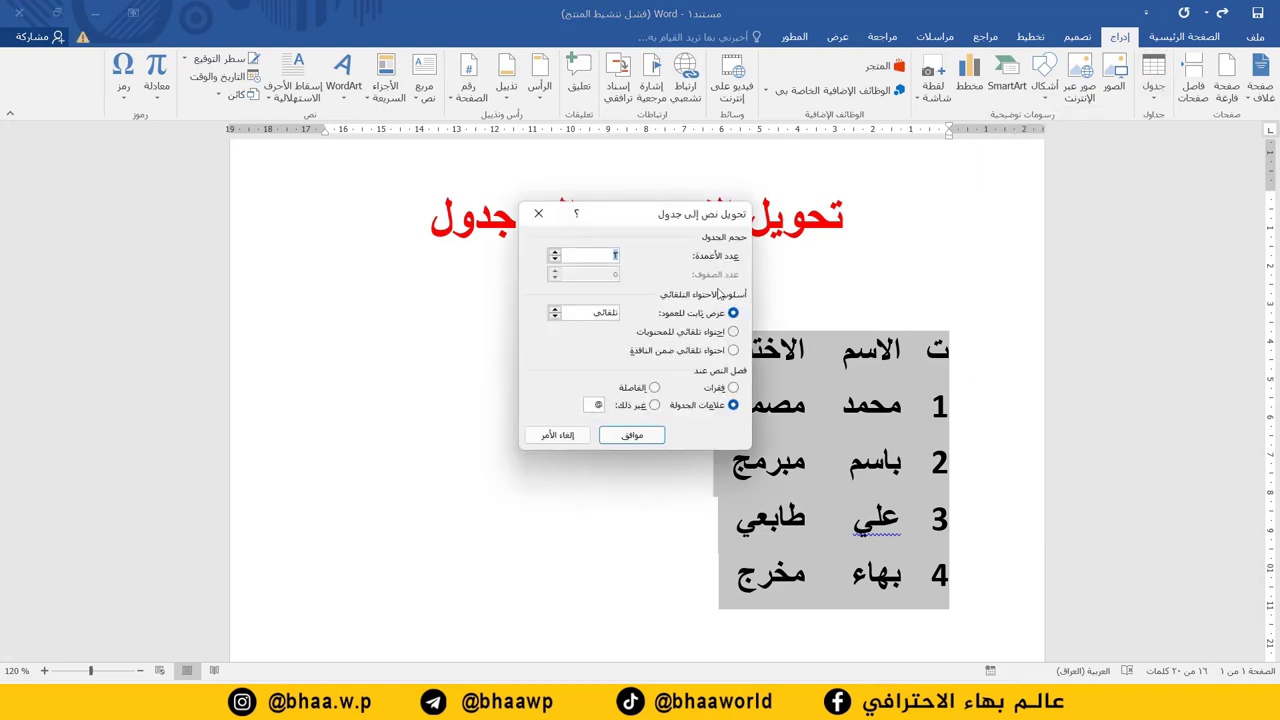
left_click_drag(675, 222, 582, 256)
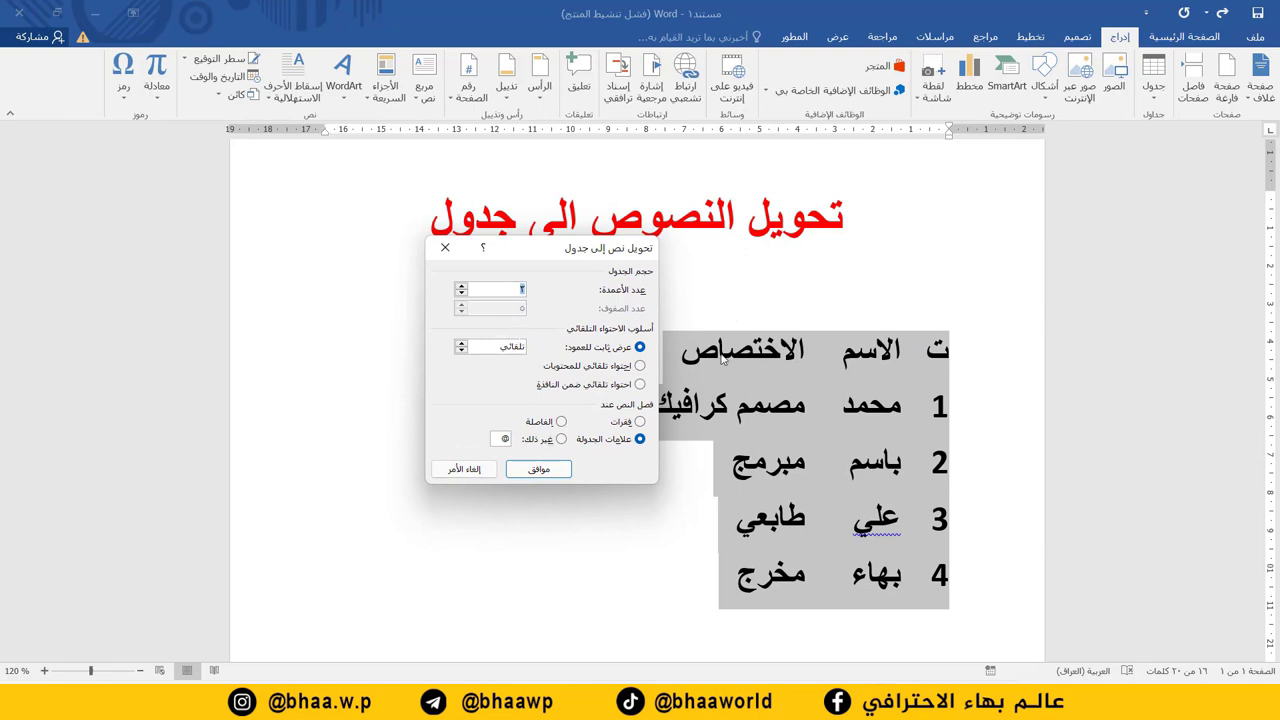
left_click(542, 474)
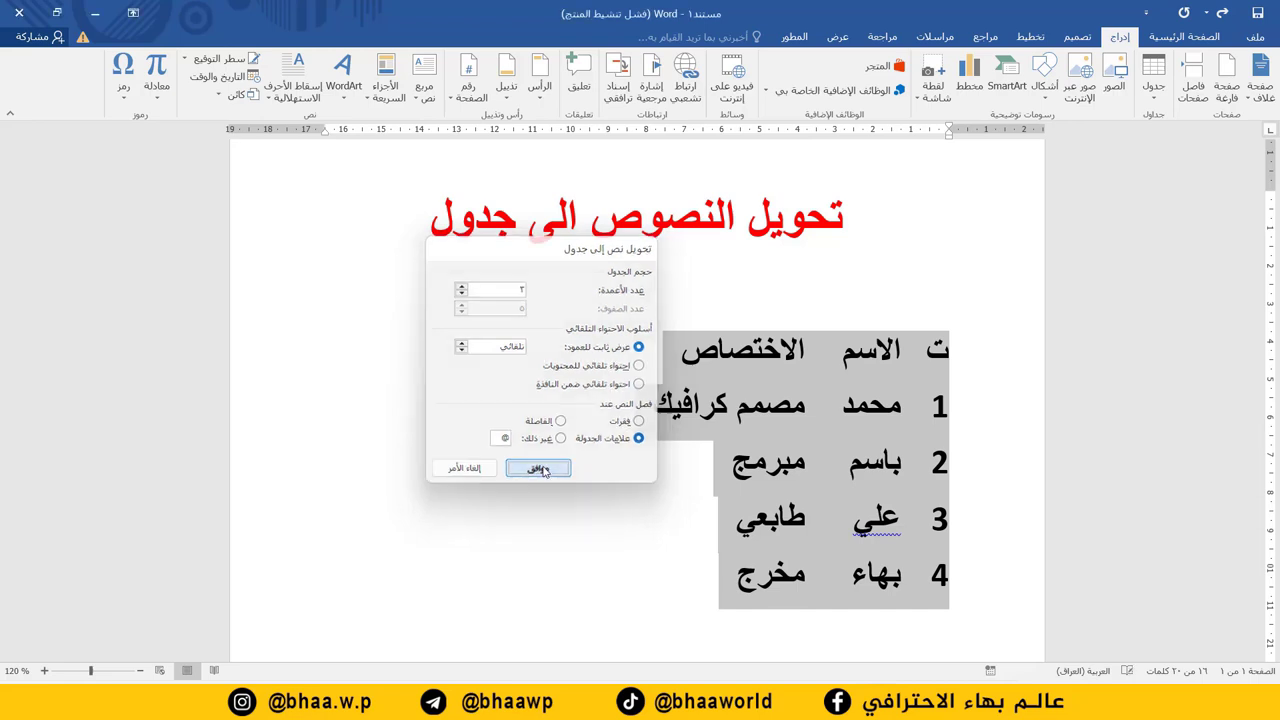
Add a line below the table with number 1, a person's first name and the specialization مصمم, separated by asterisks.
left_click(665, 499)
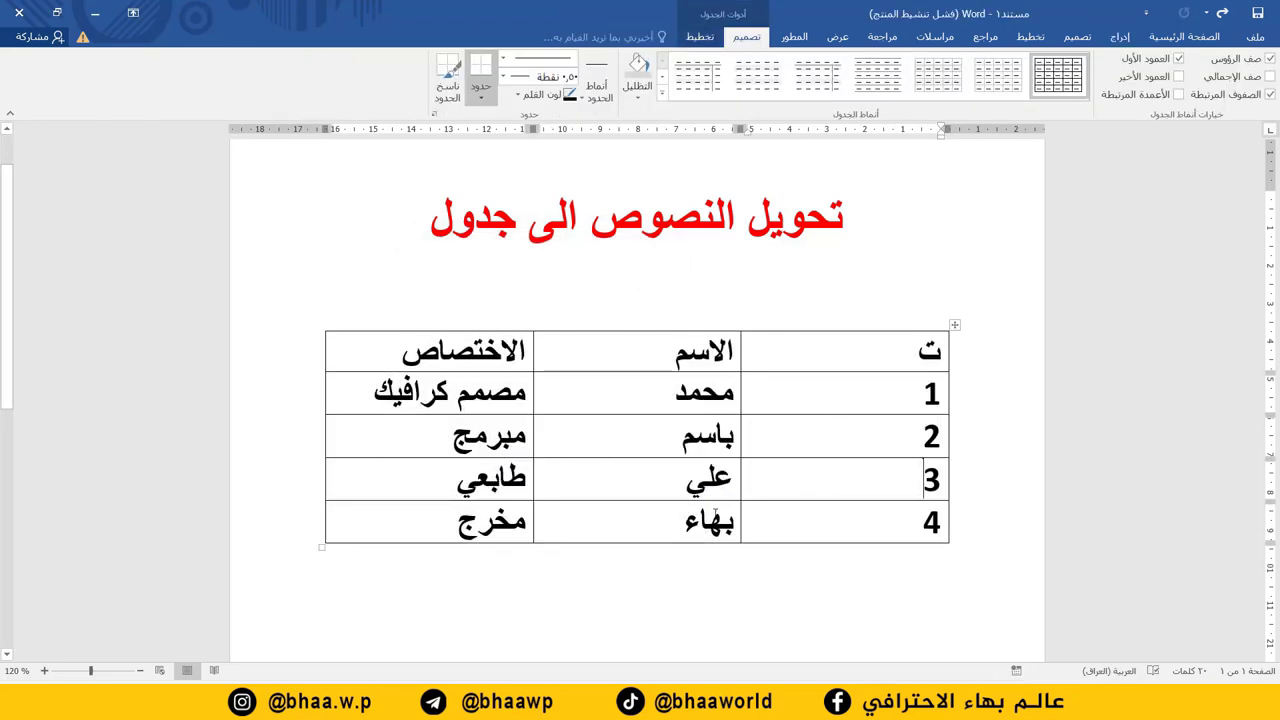
scroll(634, 510, "down", 1)
left_click(637, 538)
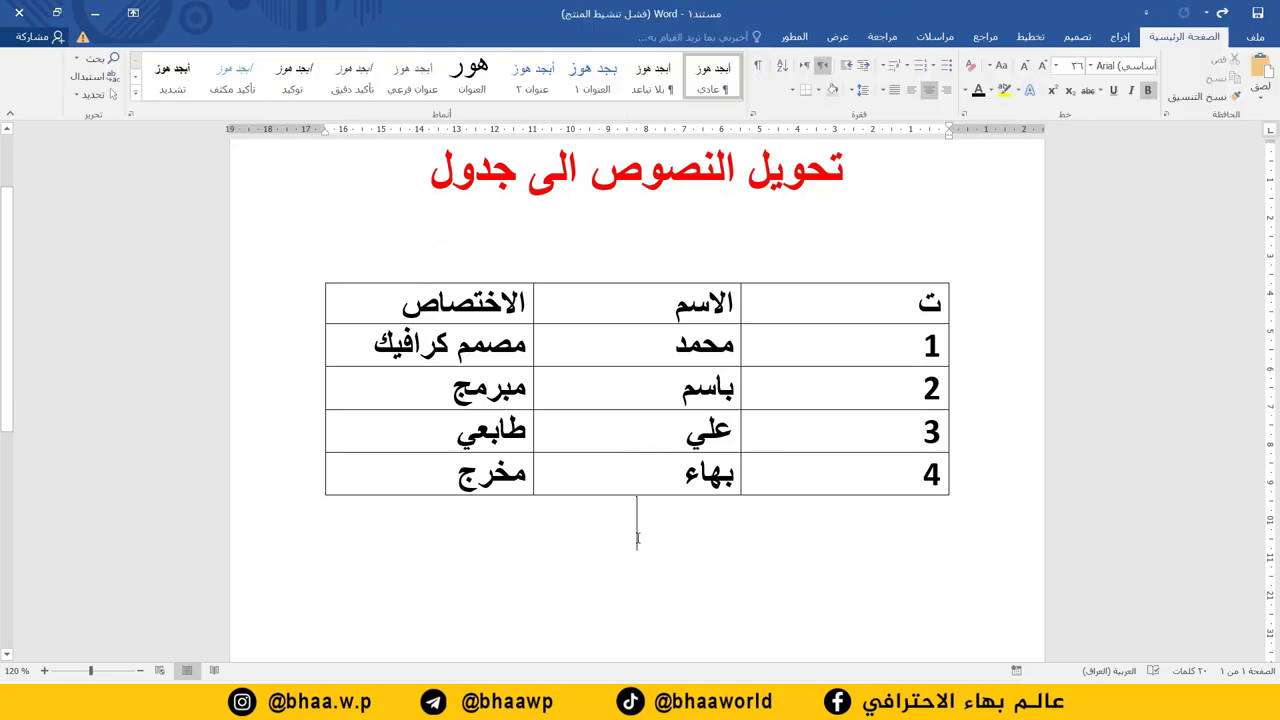
scroll(637, 538, "down", 1)
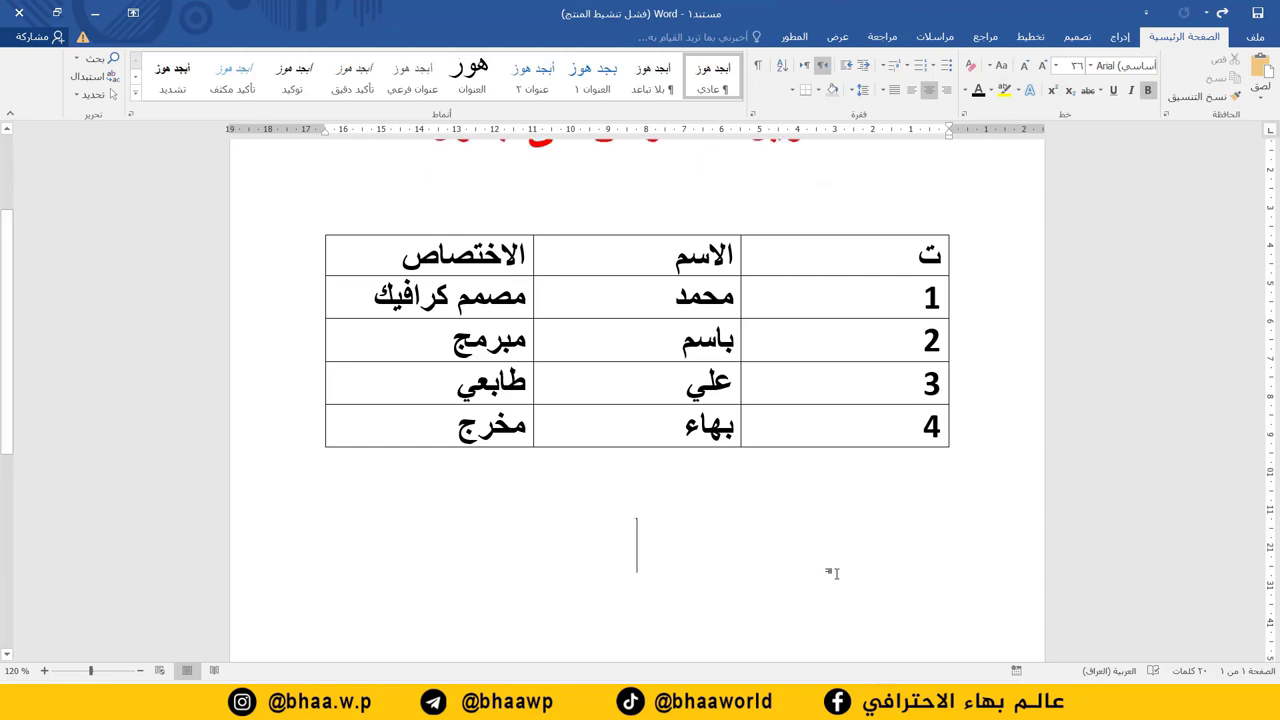
type("1")
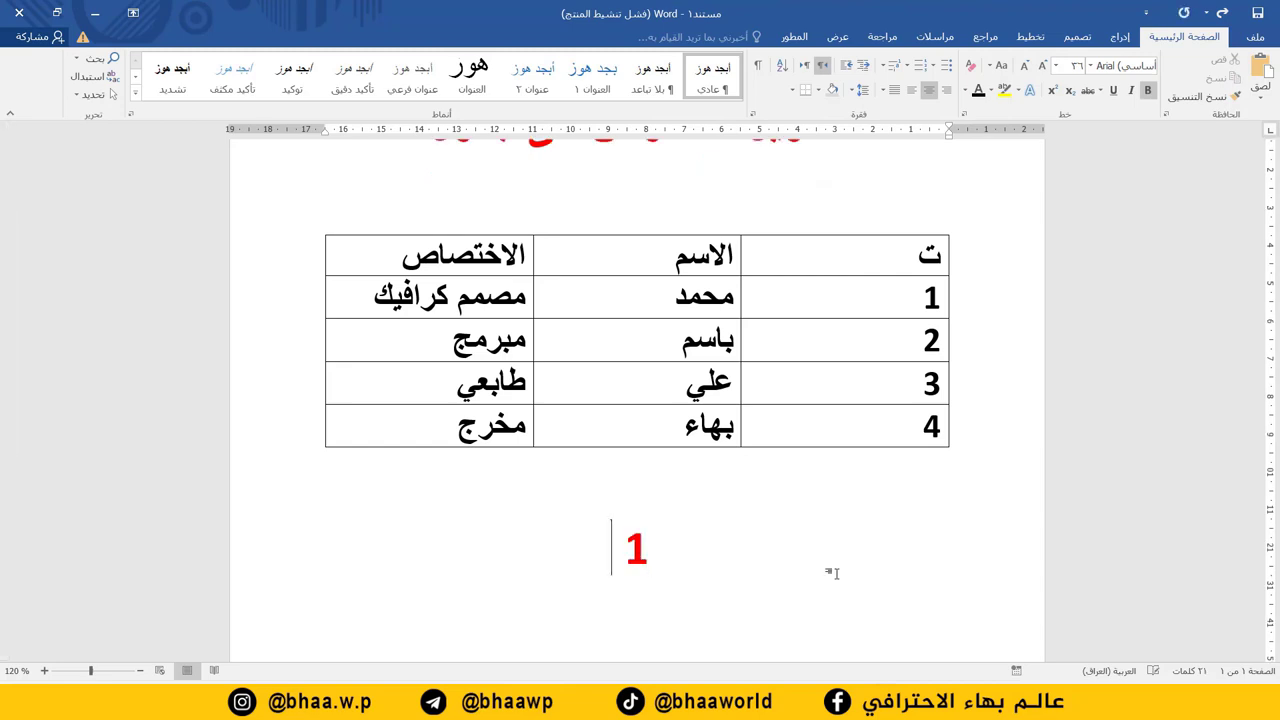
type(" *")
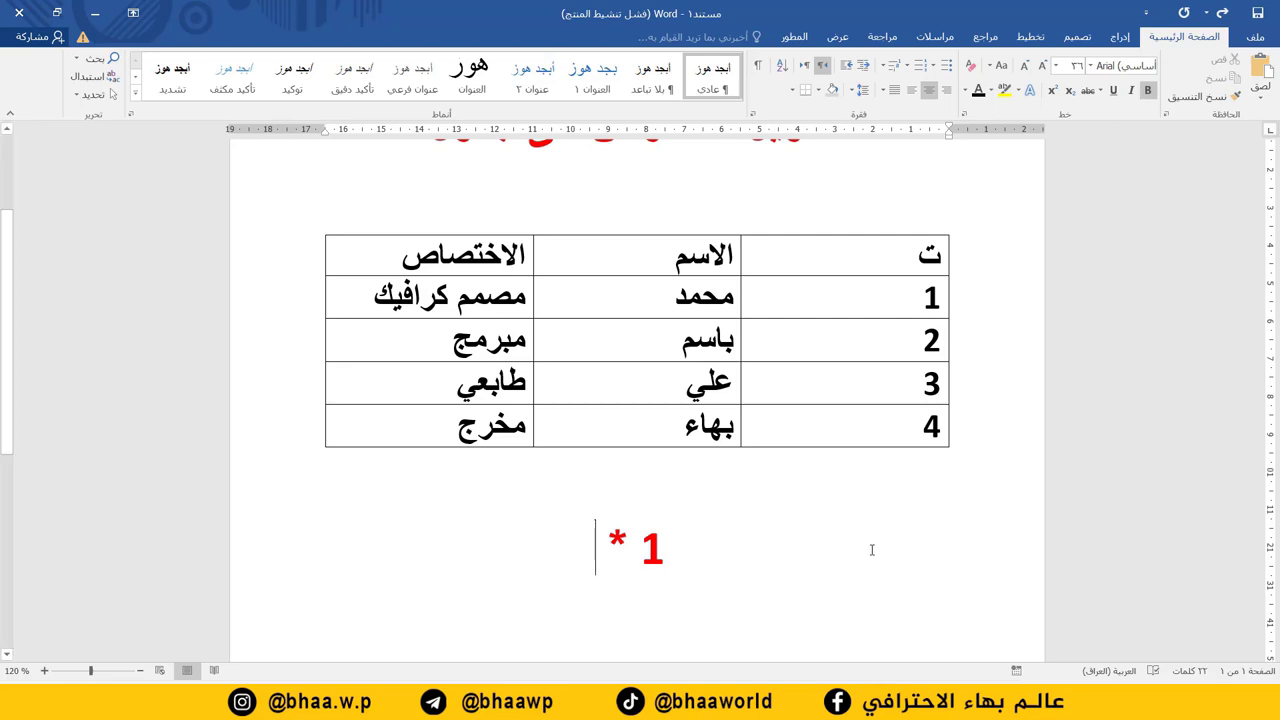
type(" محمد")
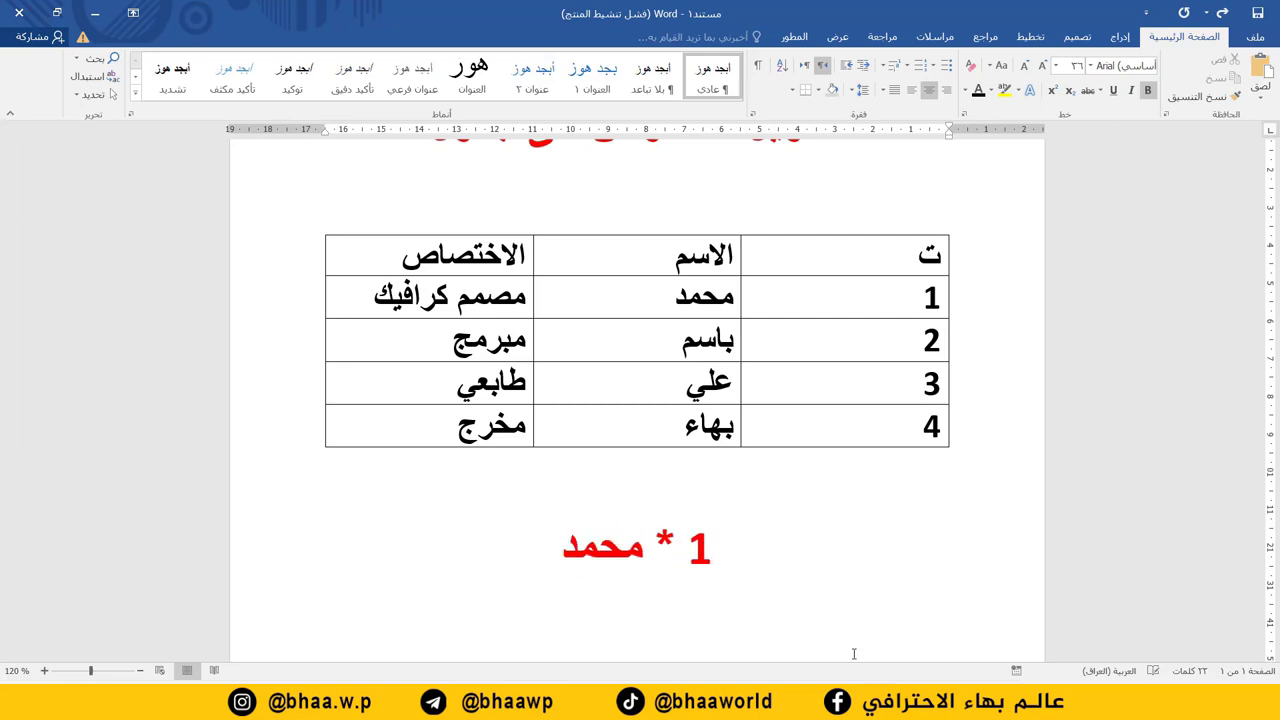
type(" * م")
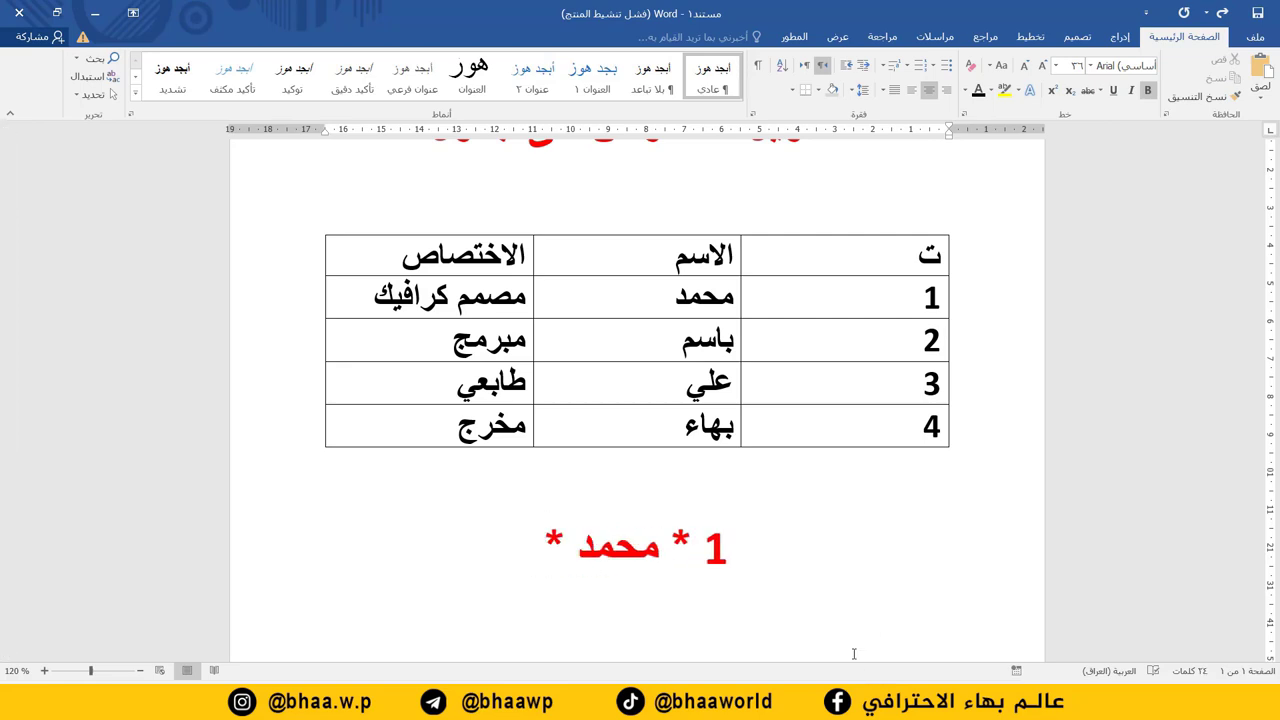
type("صمم")
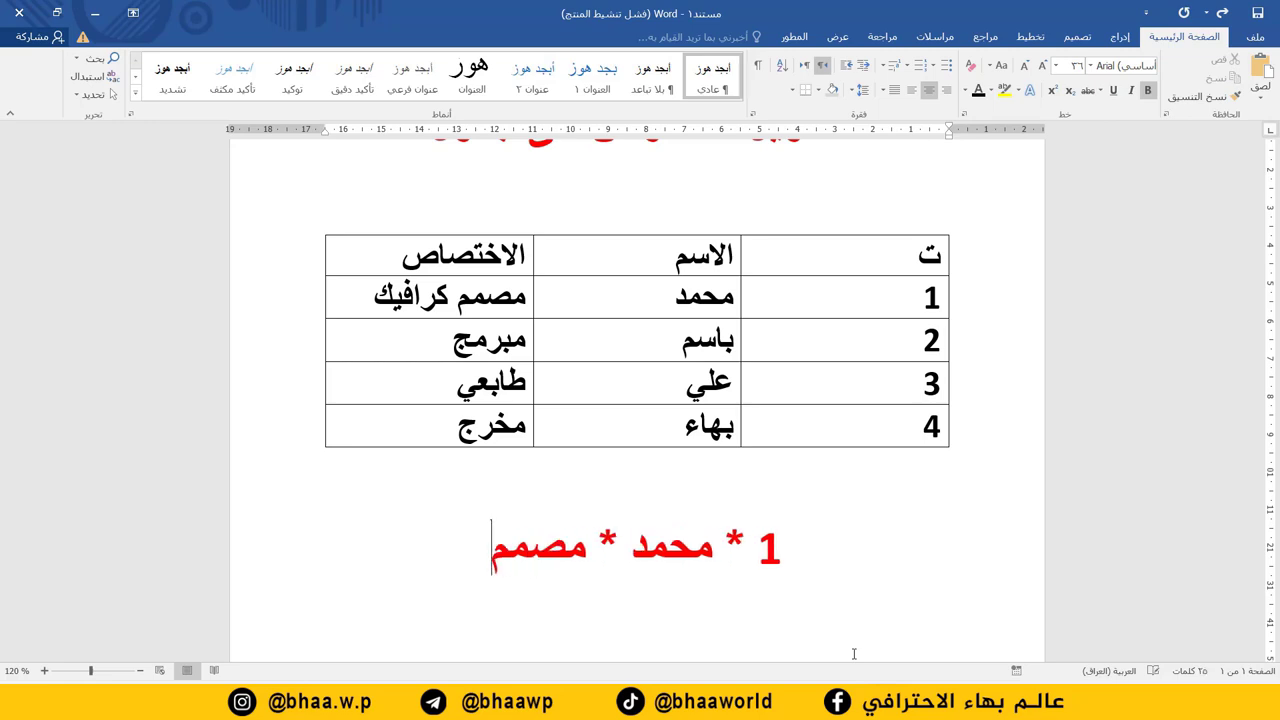
Add a second line with number 2, a person's first name and the specialization مبرمج, placing an asterisk only before the specialization.
key("Return")
type("2 علي")
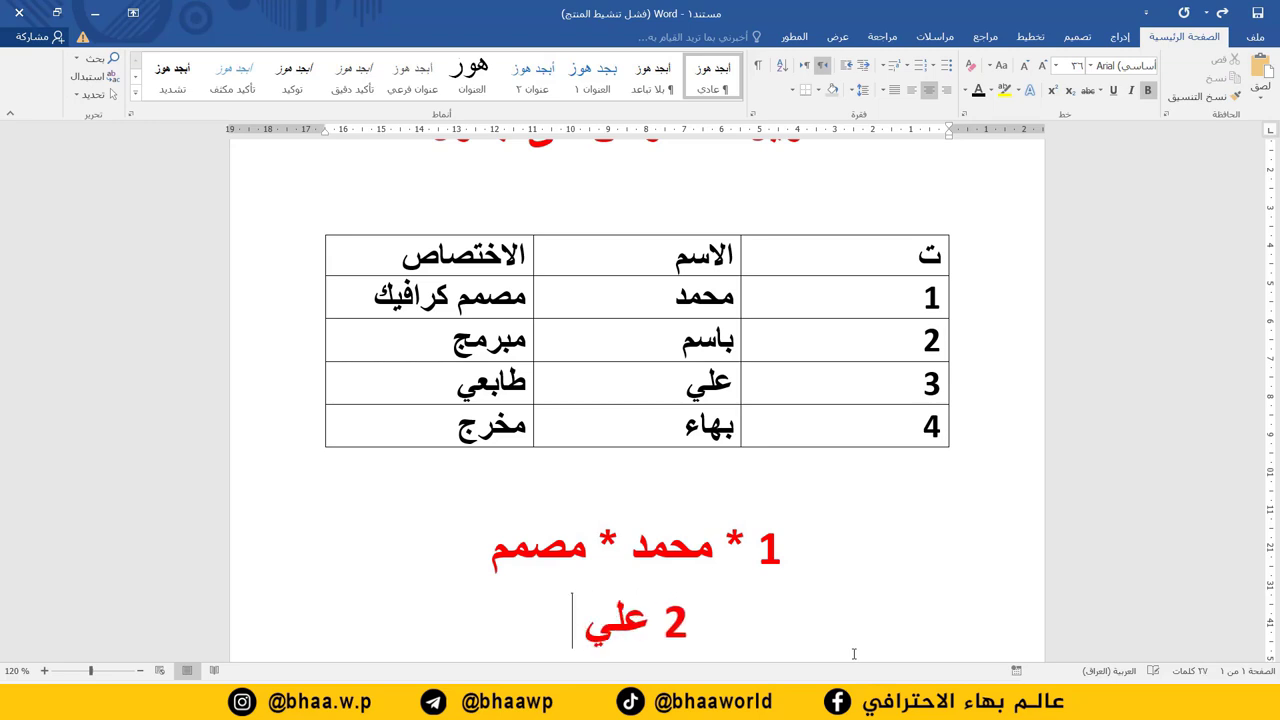
type(" * م")
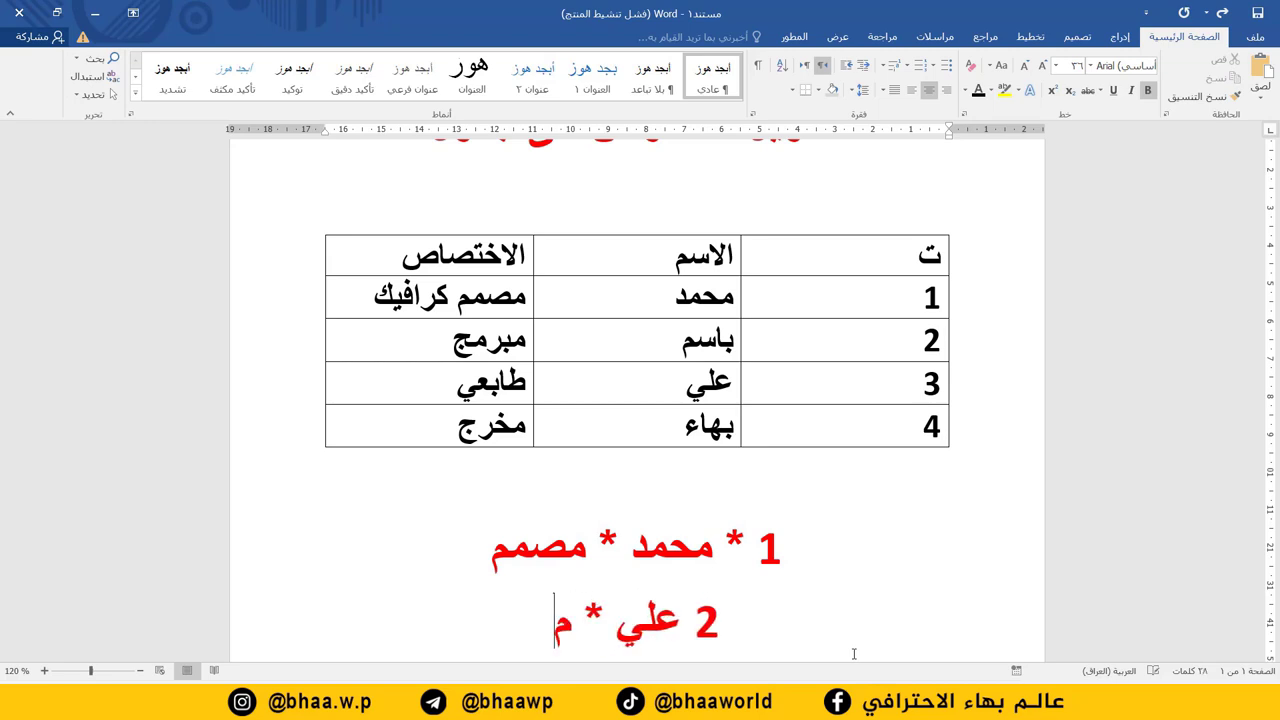
type("برمج")
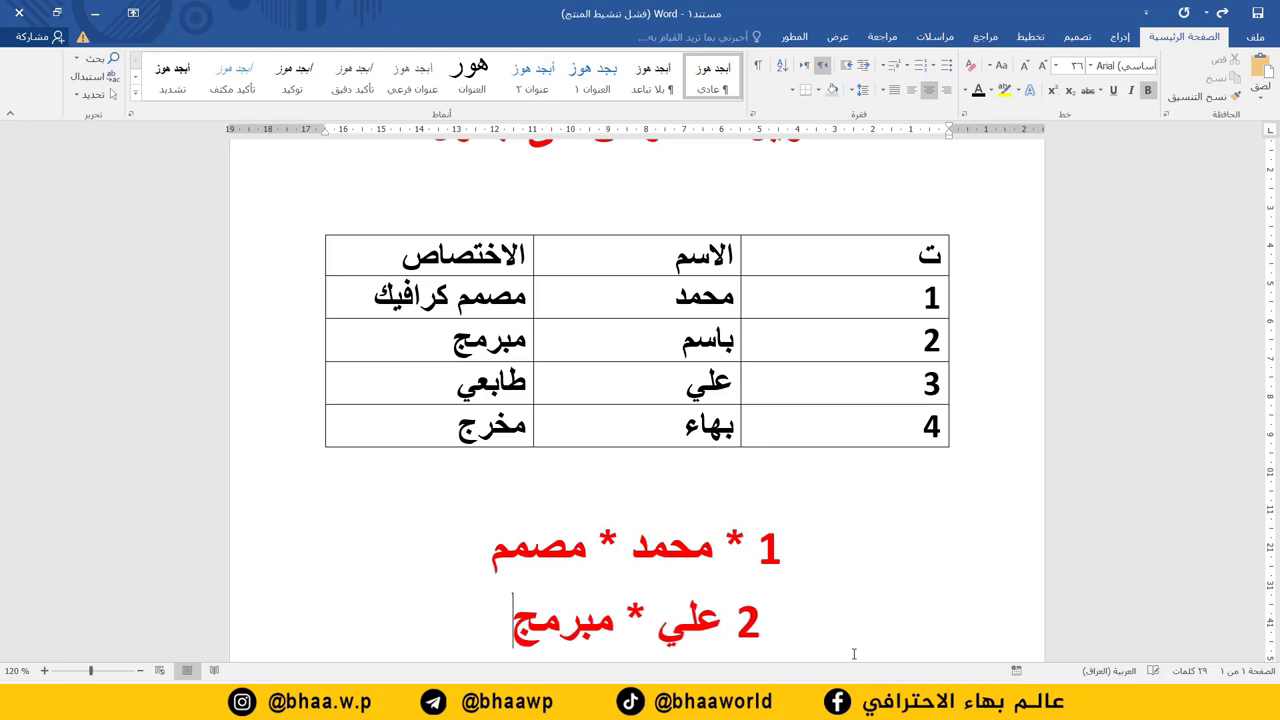
Try to convert the two lines below the table to a table, splitting the text at asterisks, and undo the conversion.
scroll(981, 633, "down", 1)
left_click_drag(512, 575, 825, 516)
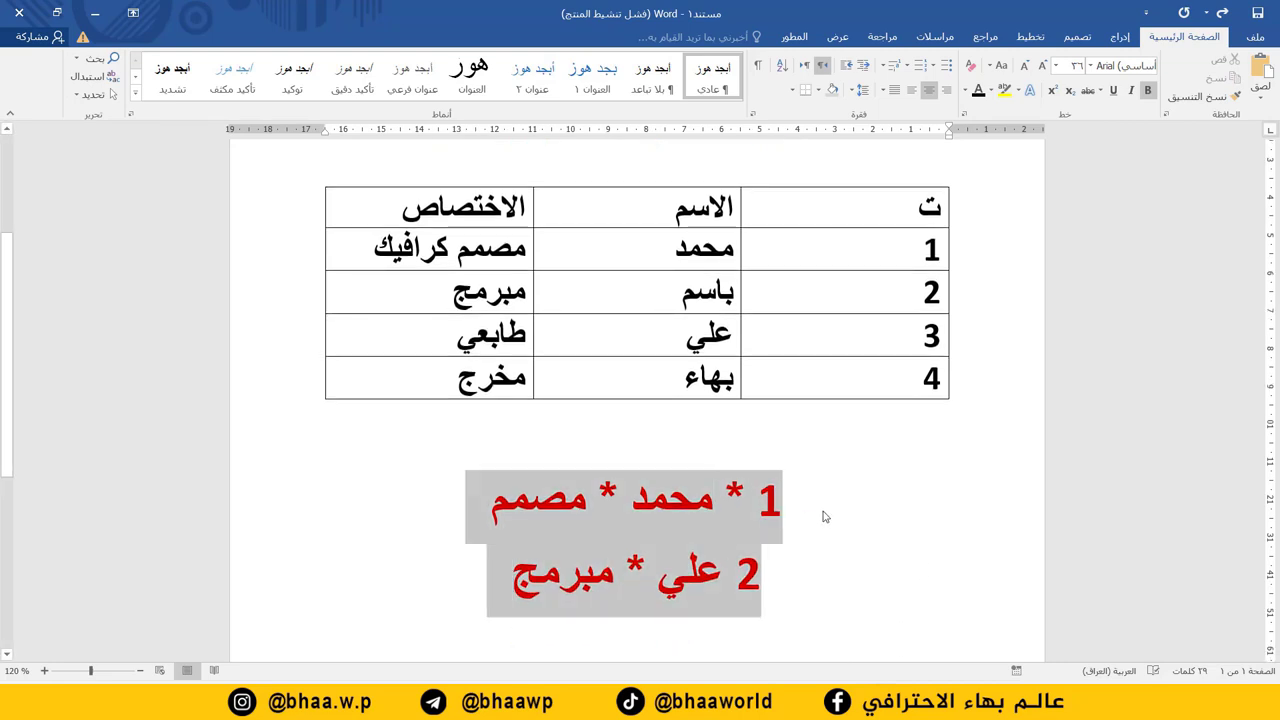
left_click(1120, 38)
left_click(1154, 92)
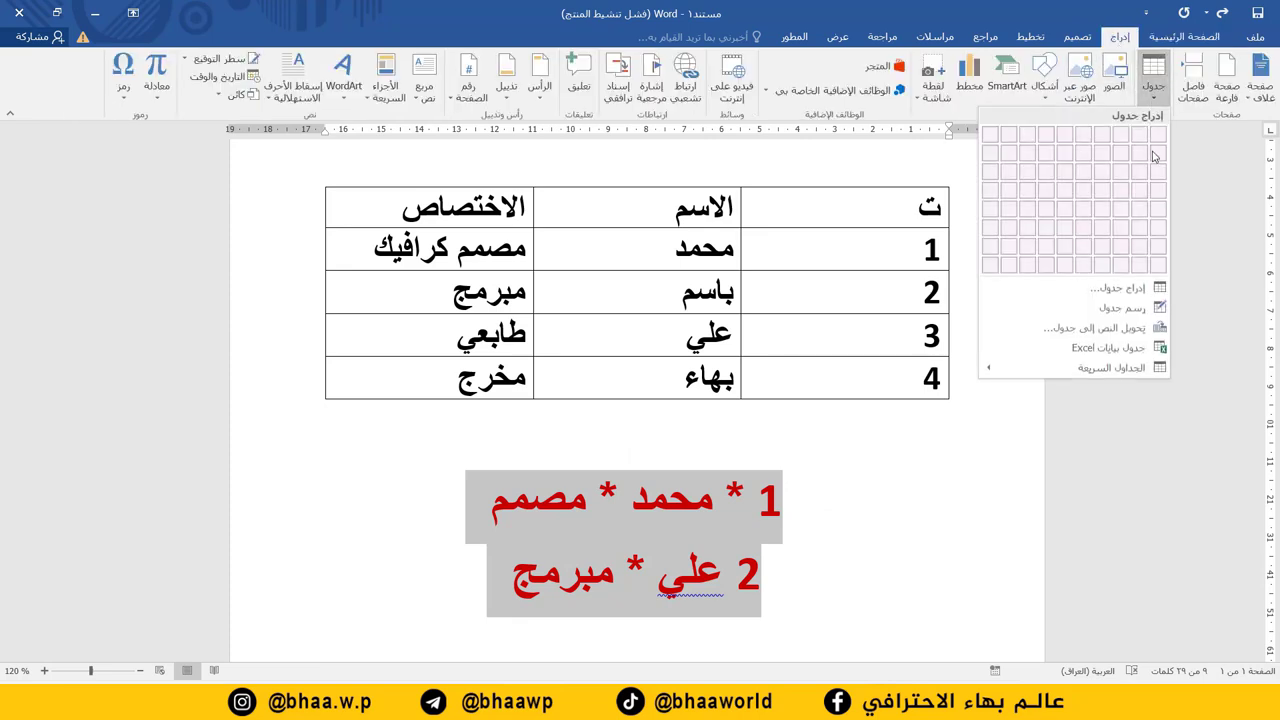
left_click(1135, 333)
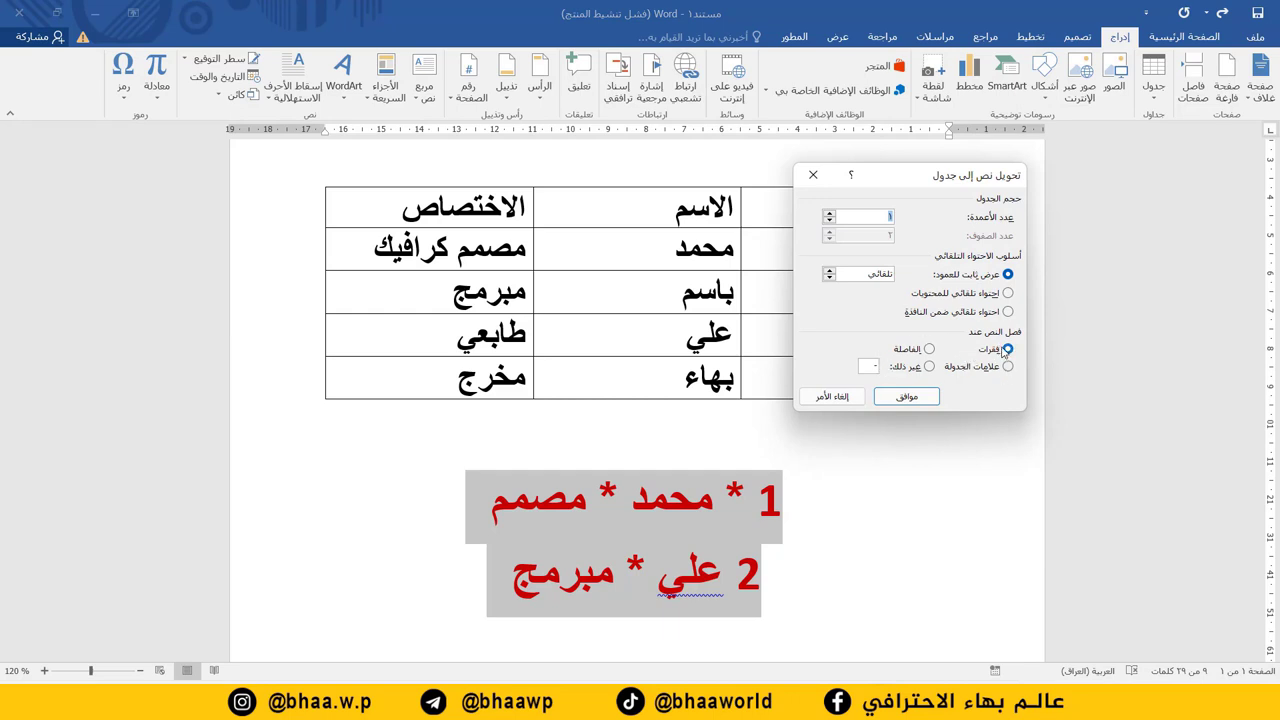
left_click(930, 367)
left_click(906, 396)
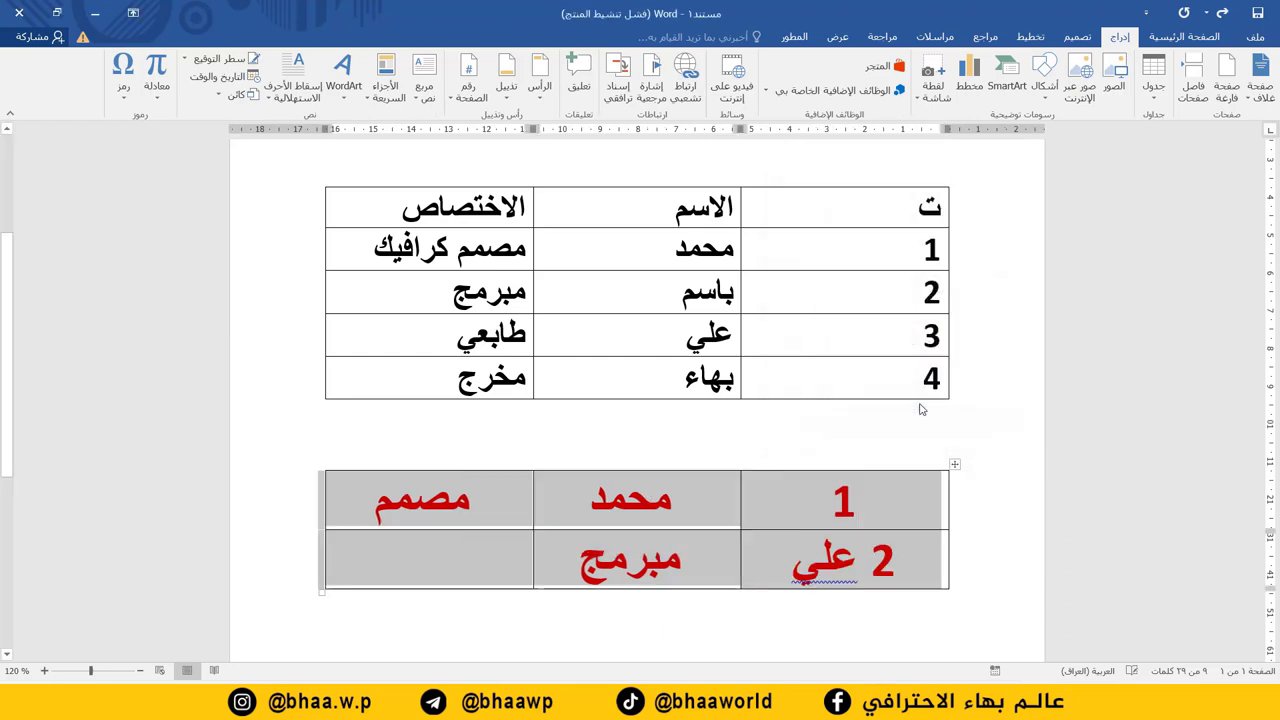
left_click(435, 560)
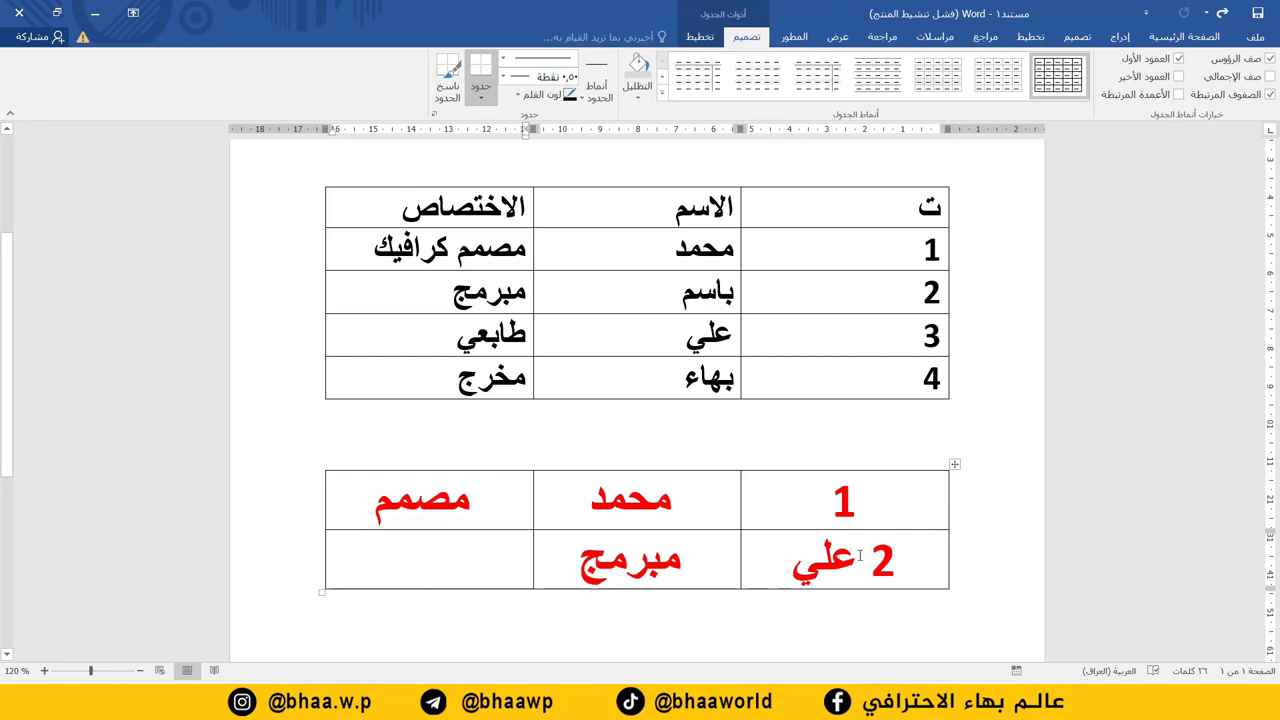
key("ctrl+z")
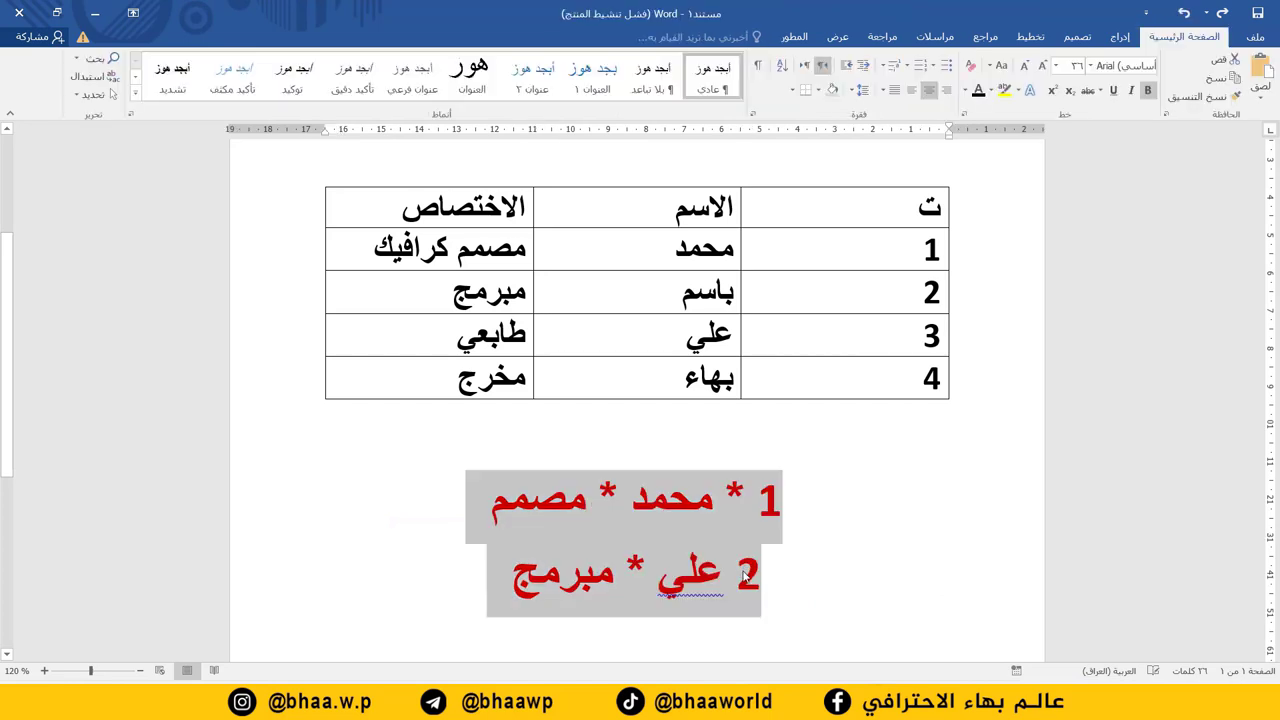
Insert an asterisk after number 2 in the second line and convert both lines to a three-column table split at asterisks.
left_click(740, 577)
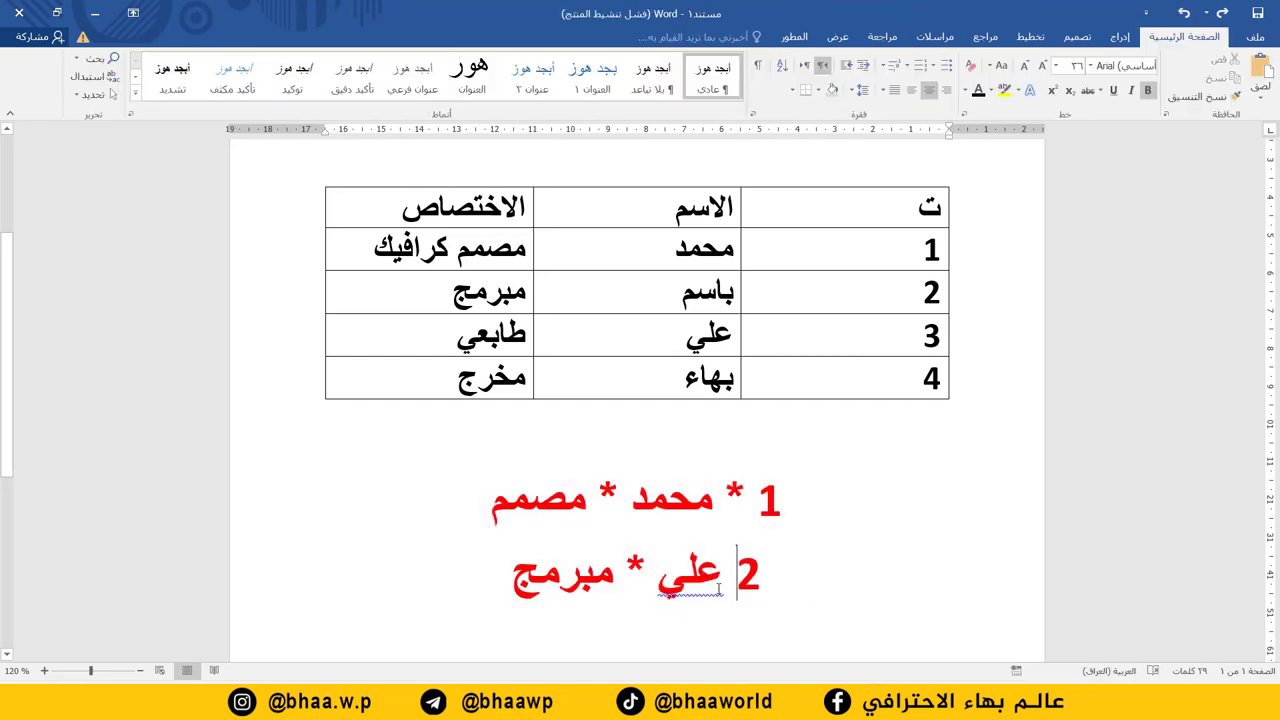
type("*")
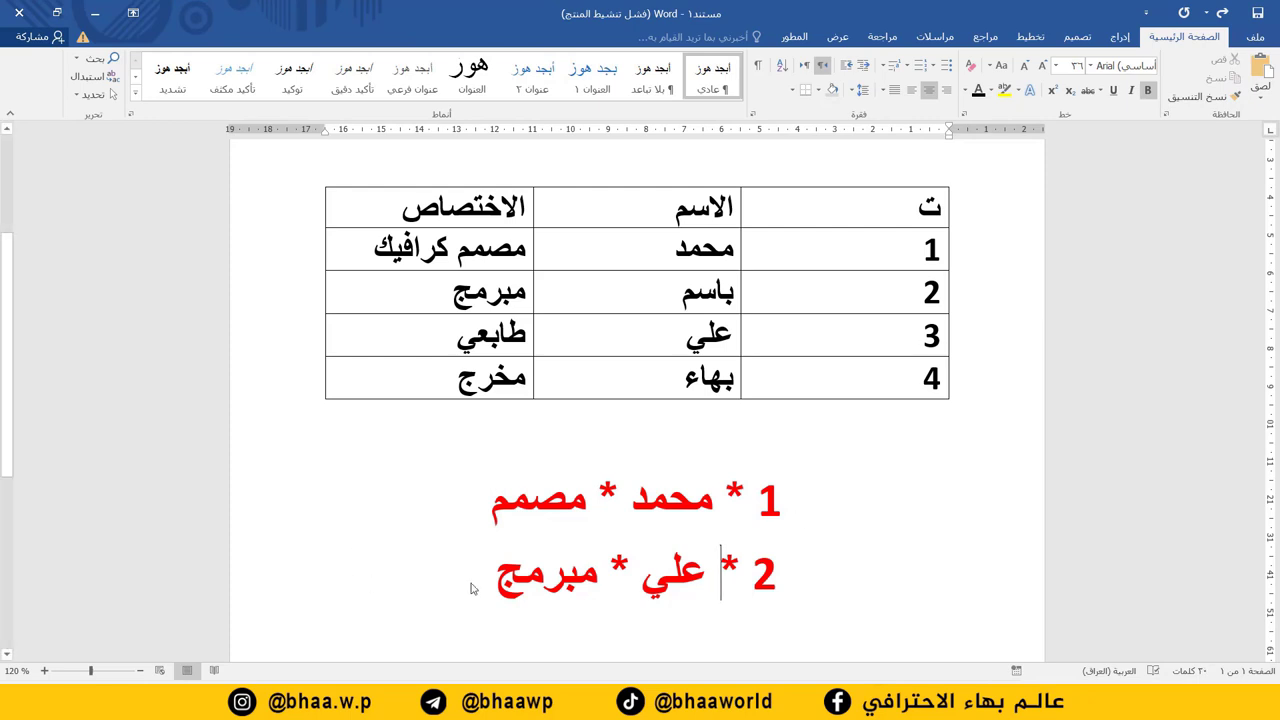
left_click_drag(471, 588, 860, 495)
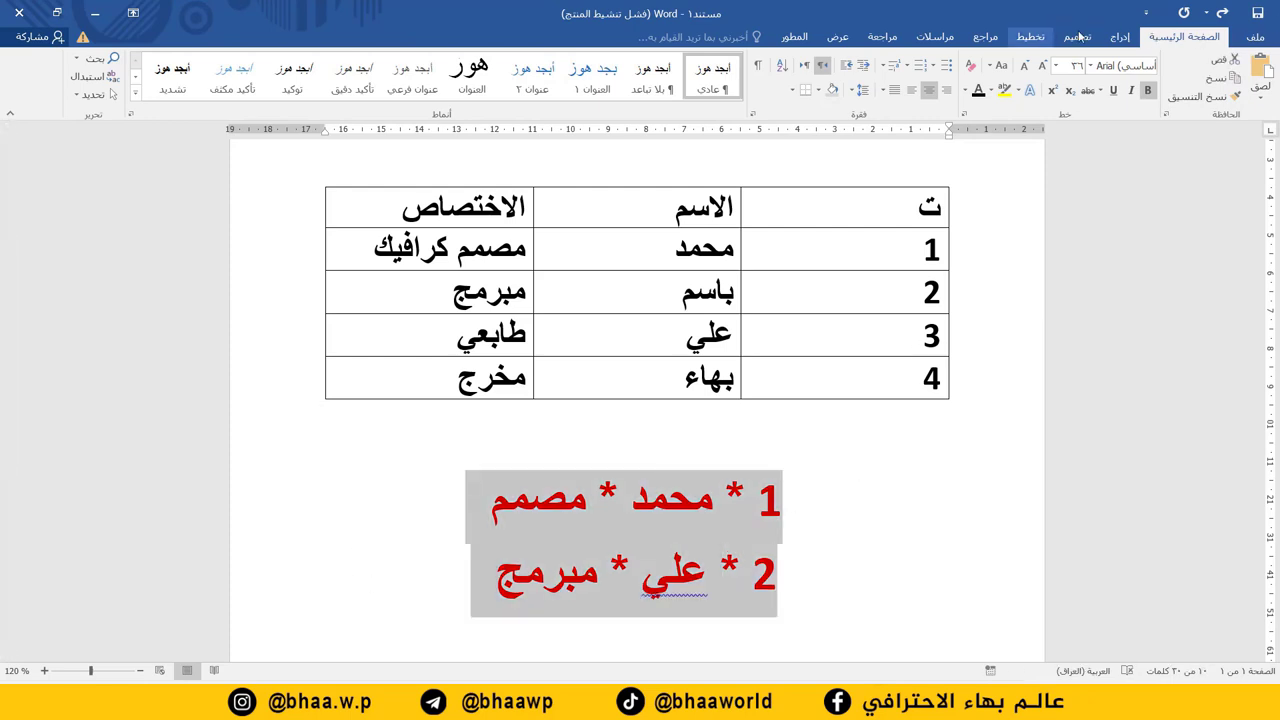
left_click(1120, 36)
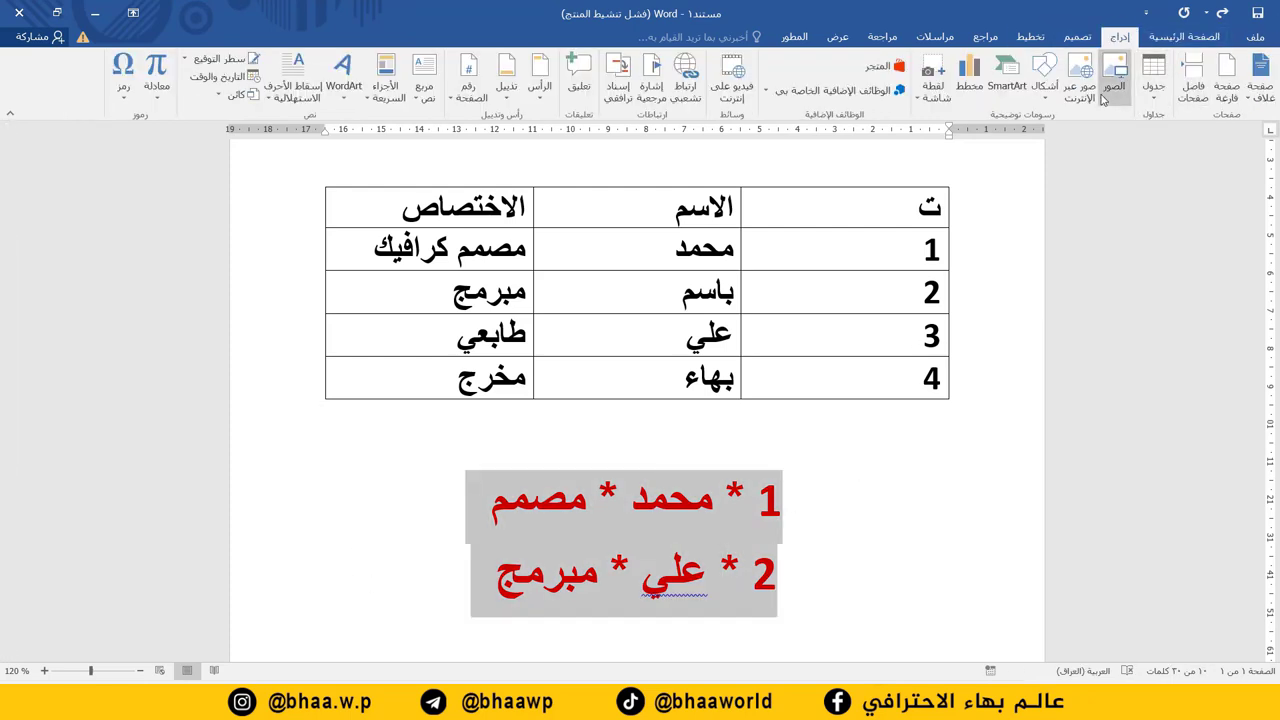
left_click(1155, 97)
left_click(1130, 327)
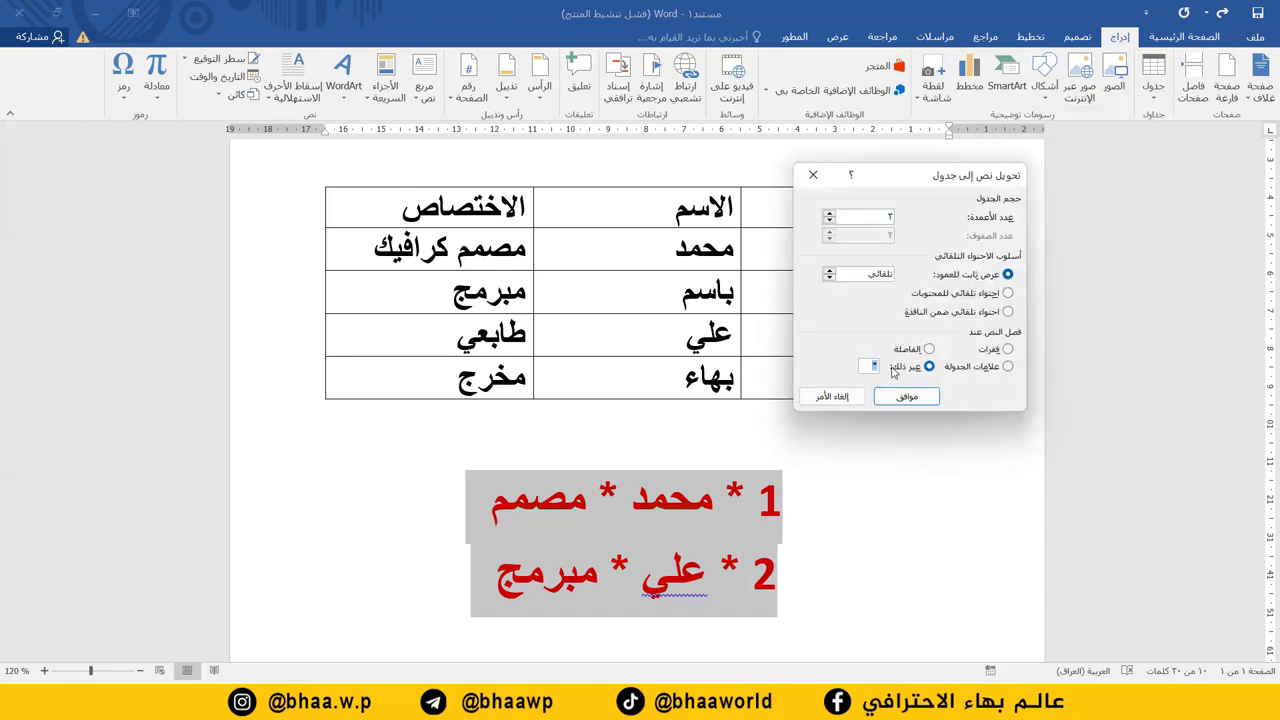
left_click(906, 396)
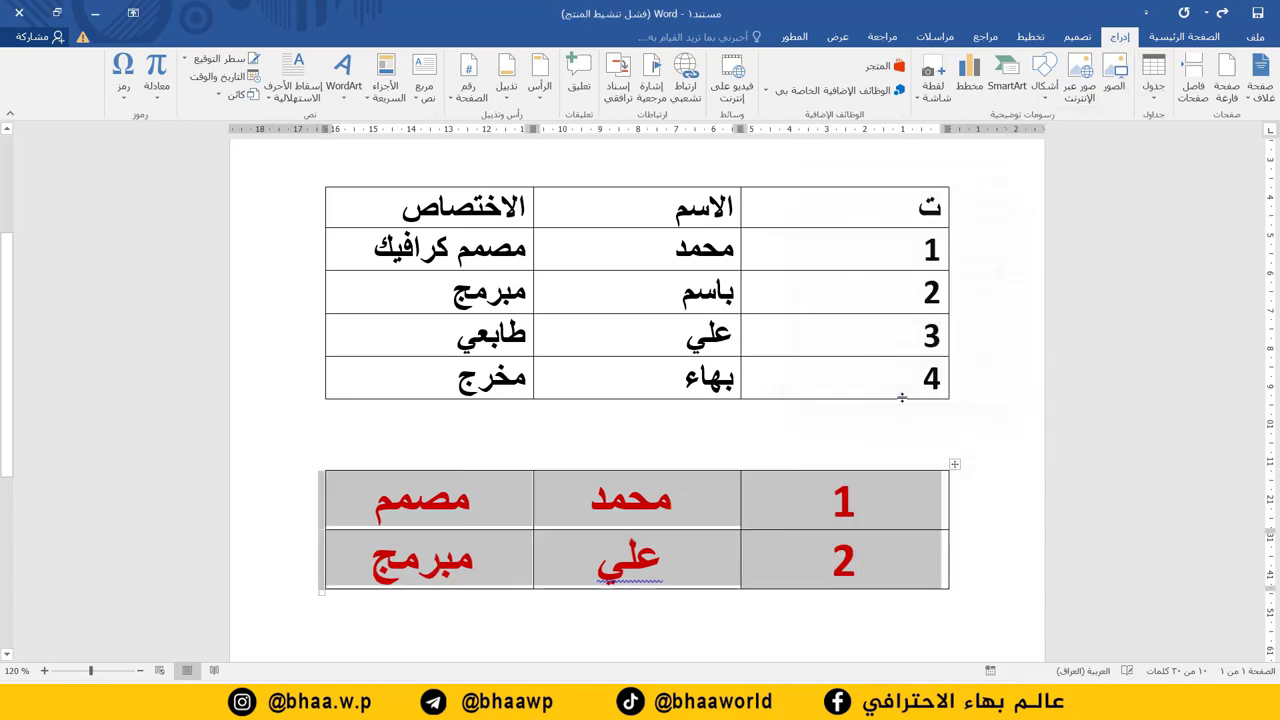
left_click(519, 561)
left_click(955, 464)
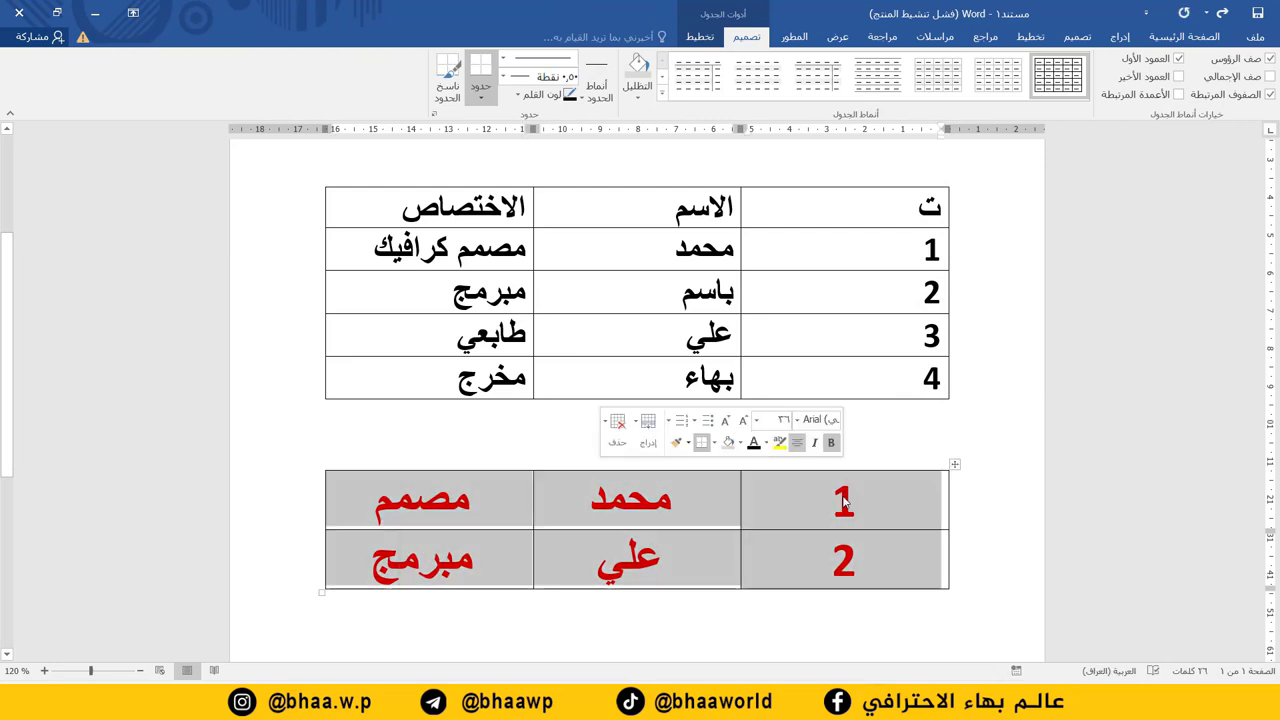
scroll(1088, 465, "up", 1)
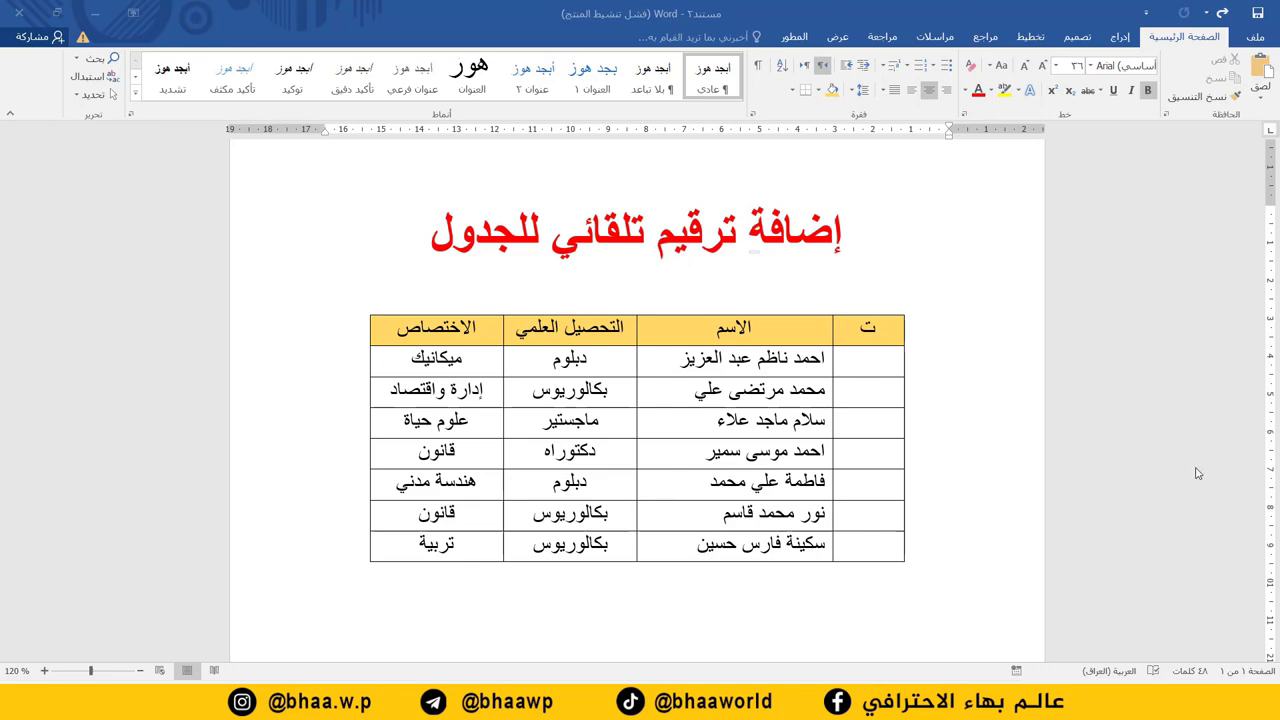
In the automatic numbering document, number the seven empty cells under the ت heading in the 1., 2., 3. format.
left_click(886, 356)
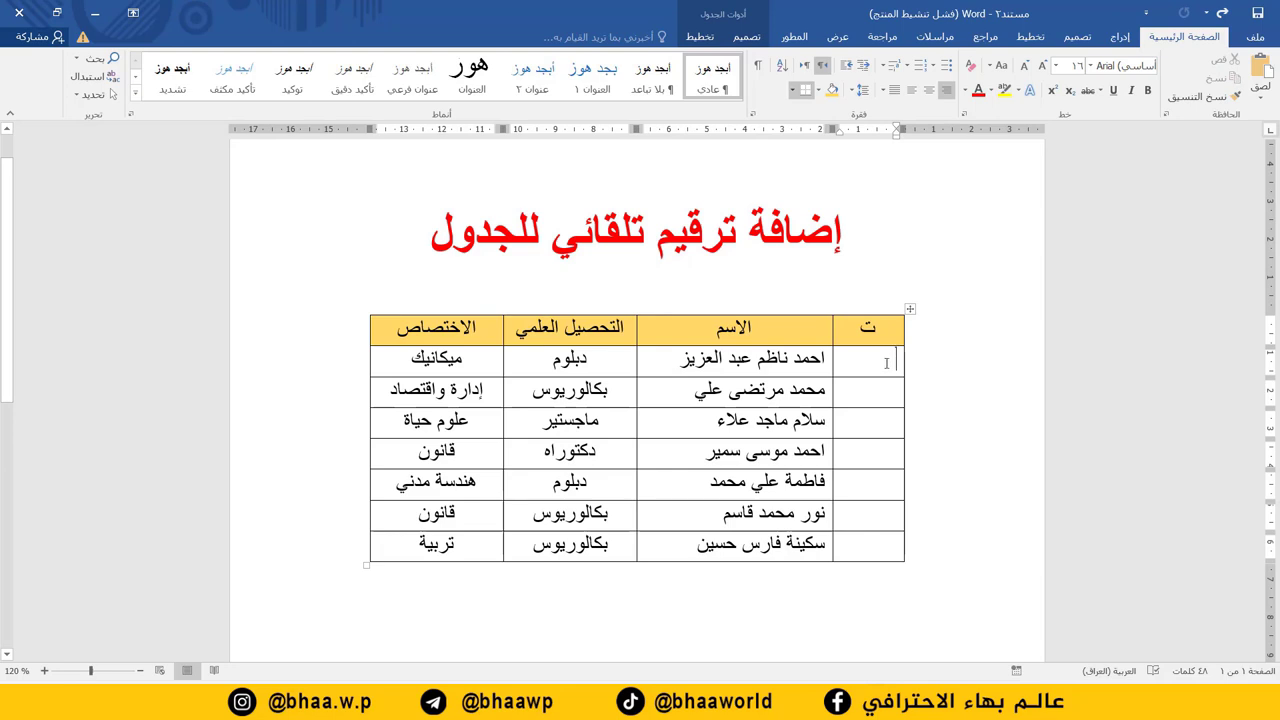
left_click_drag(886, 356, 882, 549)
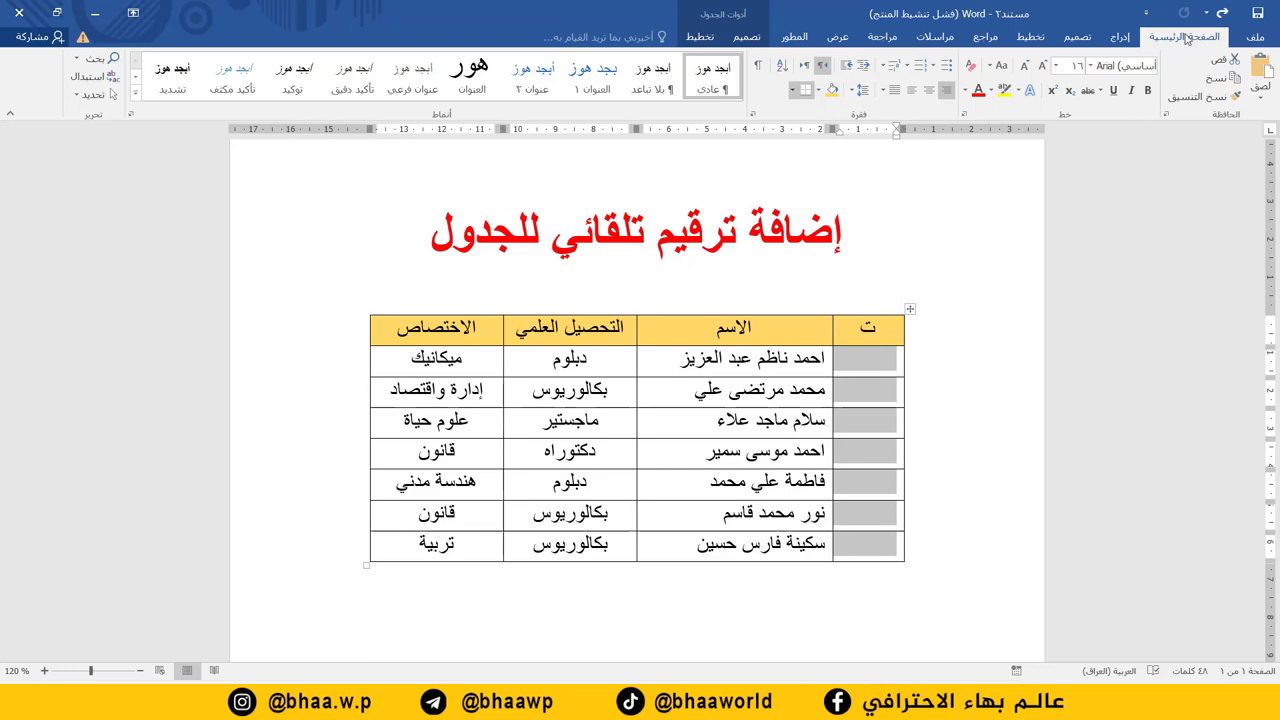
left_click(907, 66)
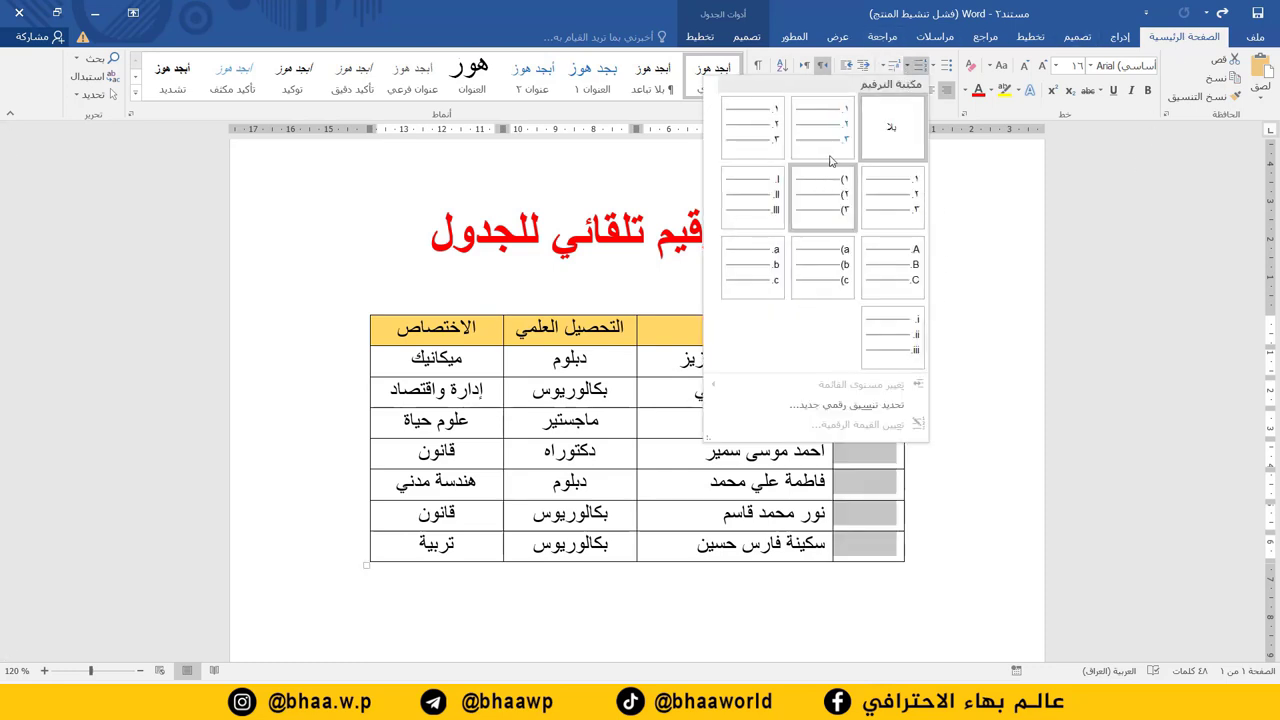
left_click(771, 124)
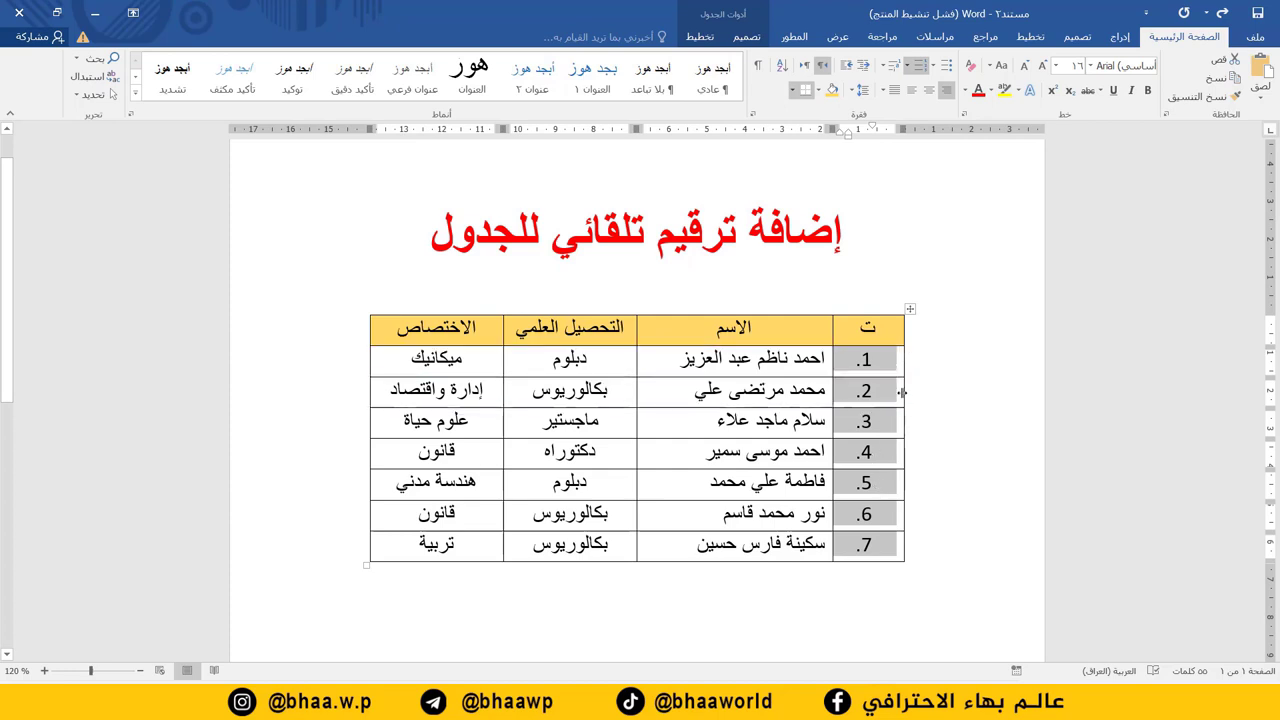
Decrease the indent of the numbers in the ت column and narrow that column slightly.
left_click(862, 67)
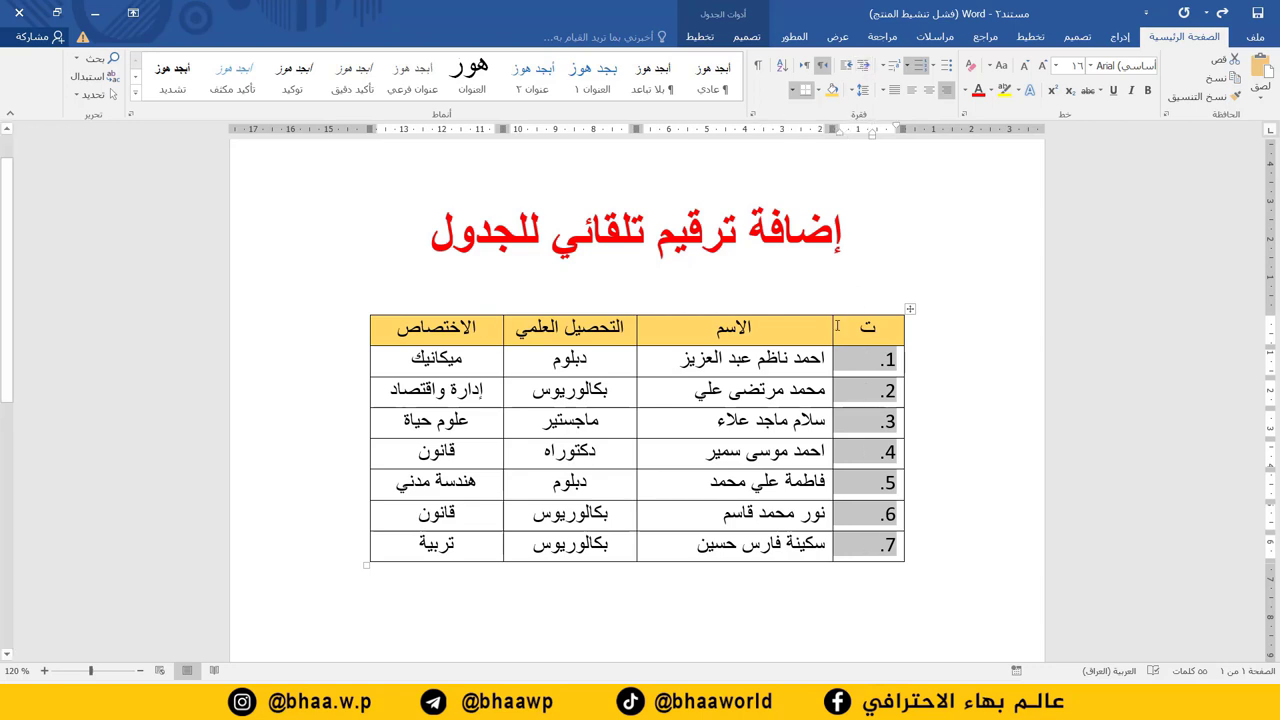
left_click_drag(830, 323, 851, 323)
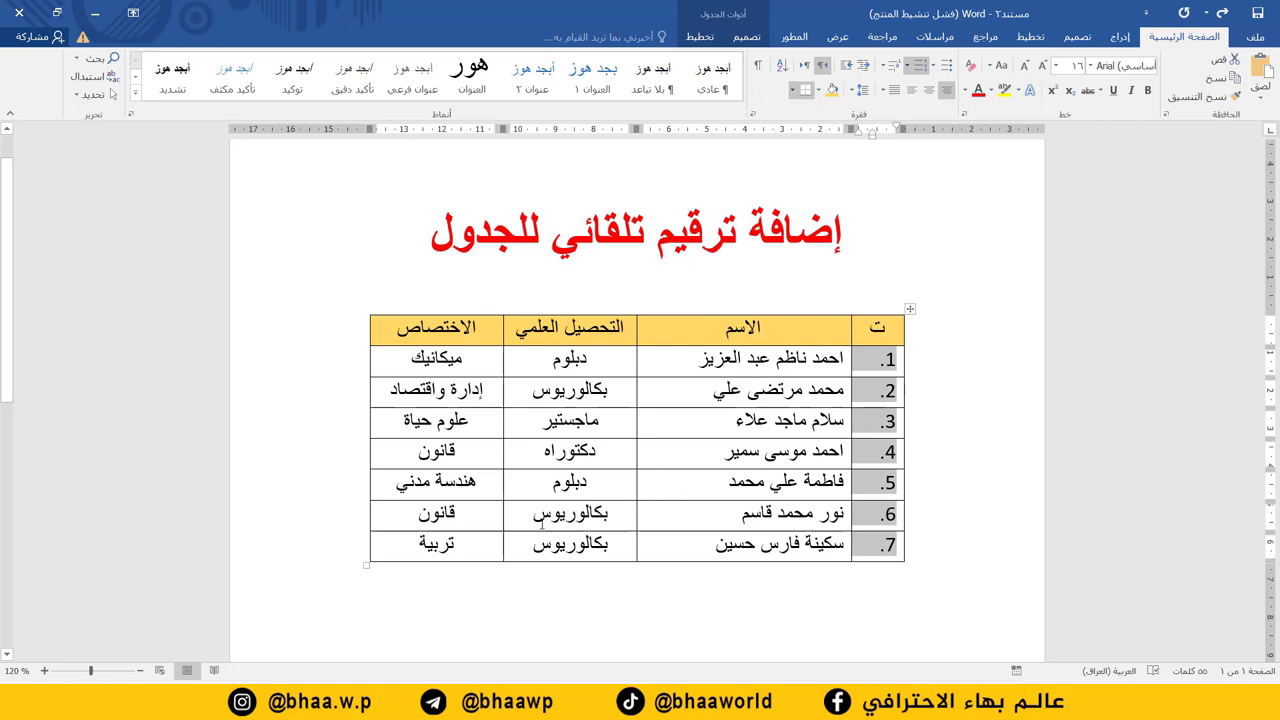
Delete all cells of the row numbered 6, using the option to shift cells right (إزاحة الخلايا إلى اليمين).
left_click_drag(404, 515, 889, 514)
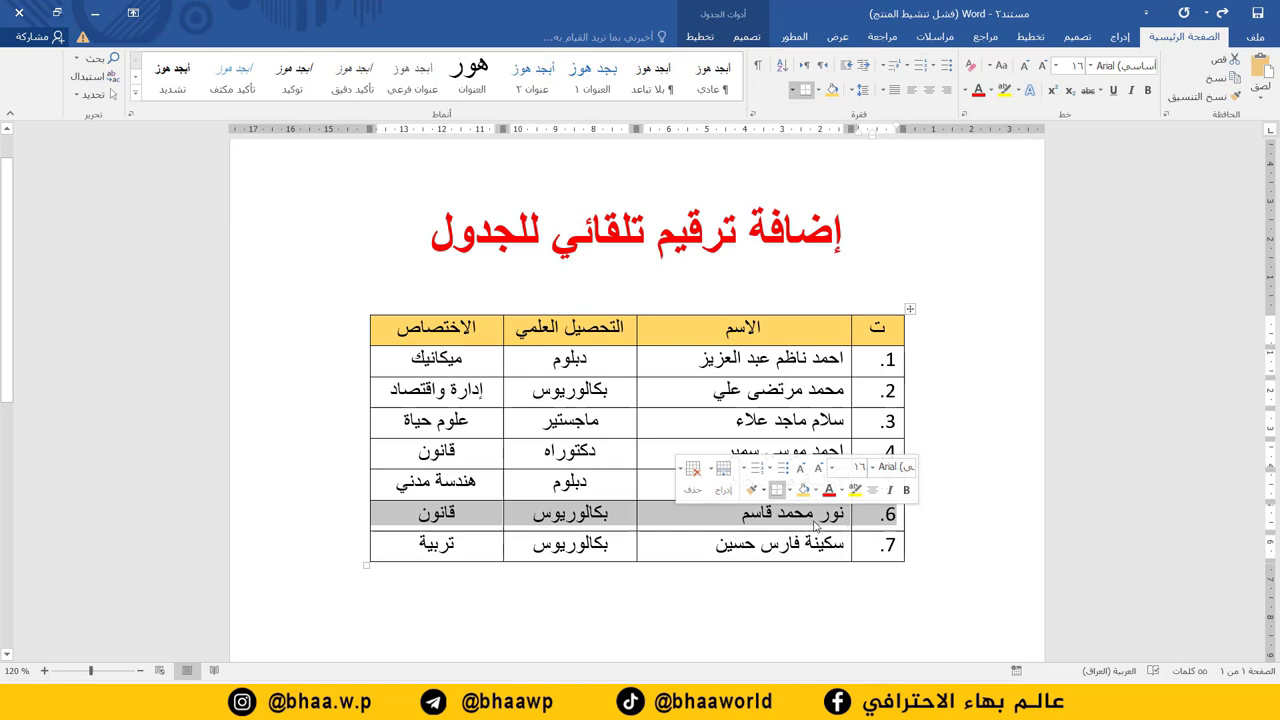
key("BackSpace")
left_click(697, 303)
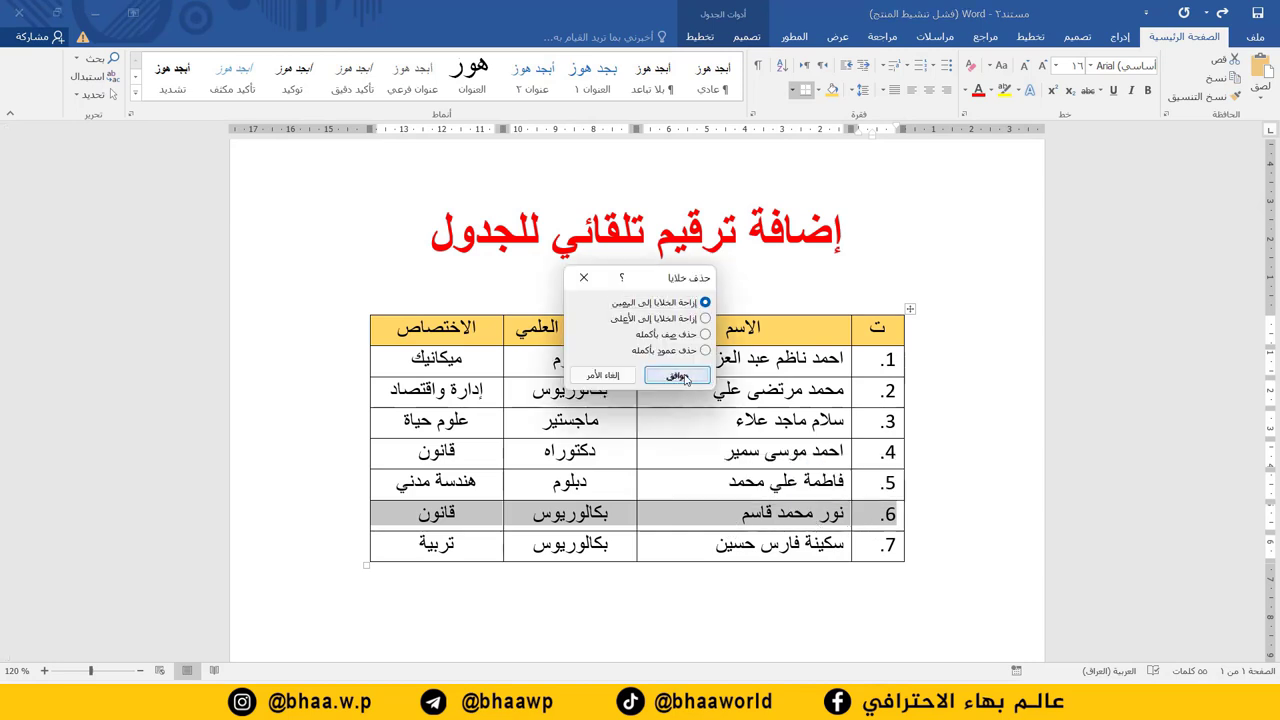
left_click(678, 377)
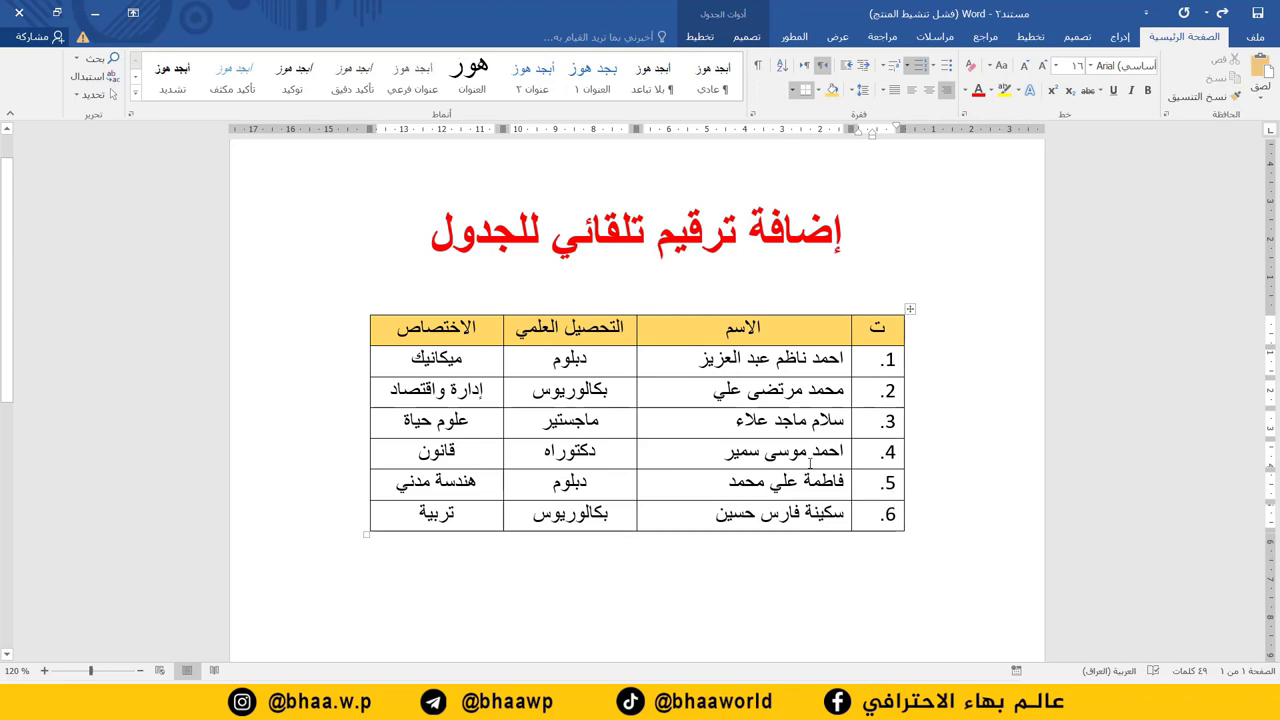
Add a new row at the end of the automatically numbered table, after the row numbered 6.
left_click(420, 513)
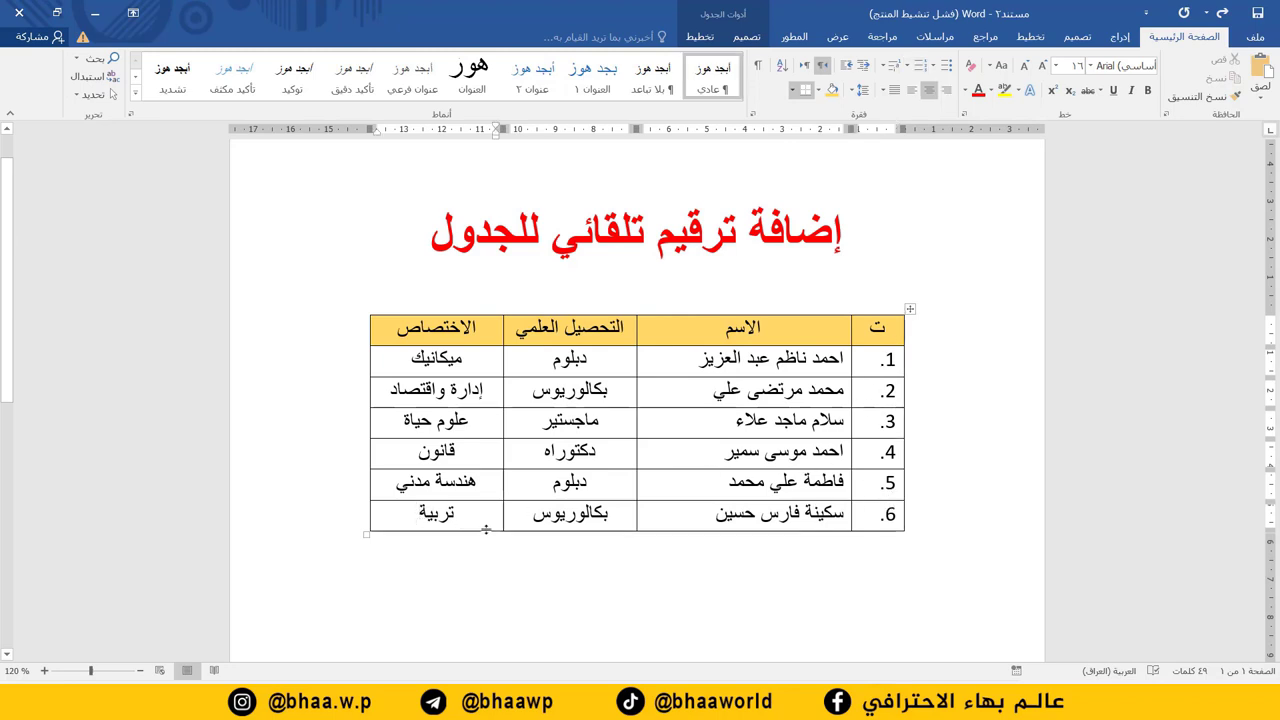
key("Tab")
key("Tab")
key("Tab")
key("Tab")
key("Tab")
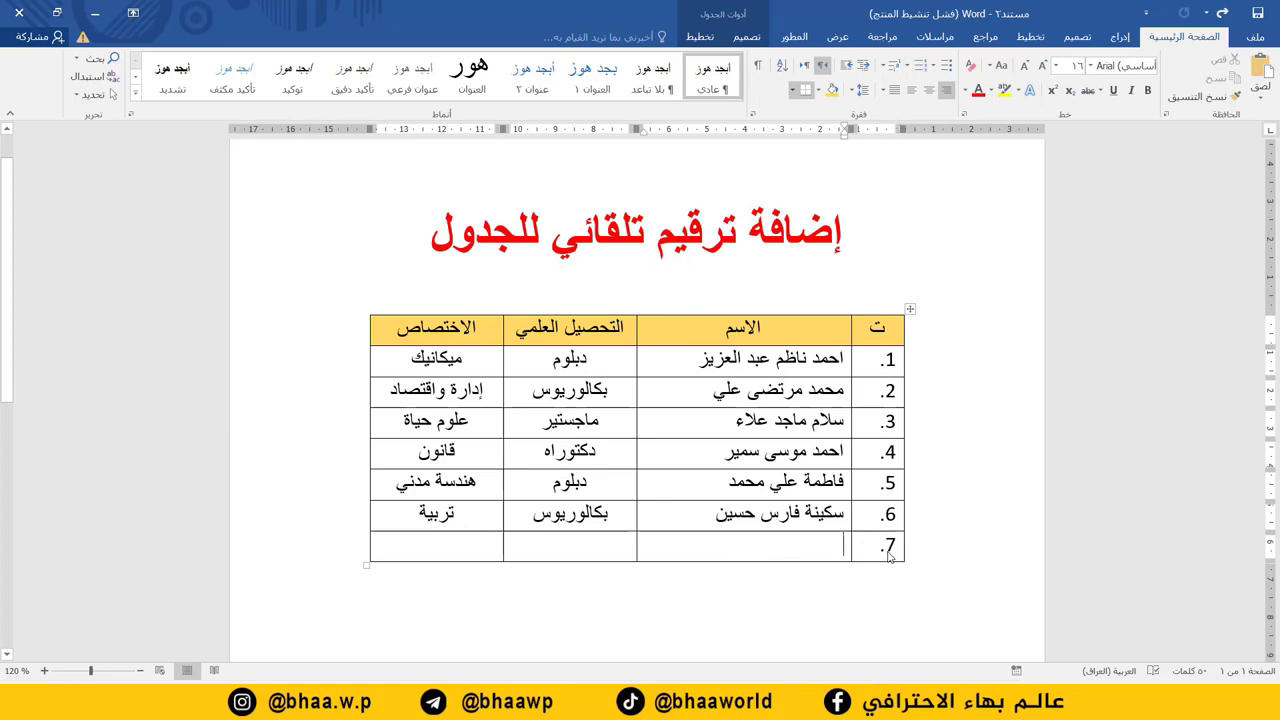
key("alt+shift")
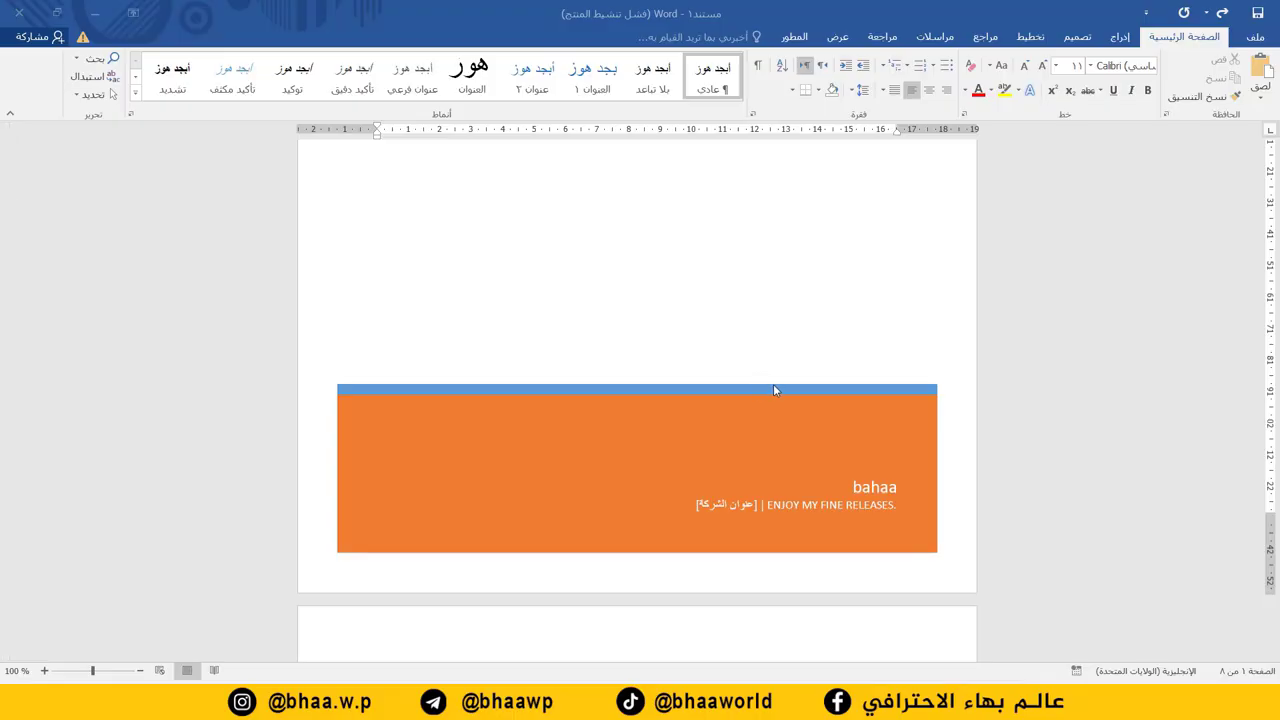
In the document titled اسس البرمجة, cut the paragraph directly above the heading اسرا عالم الحاسوب.
scroll(714, 456, "down", 8)
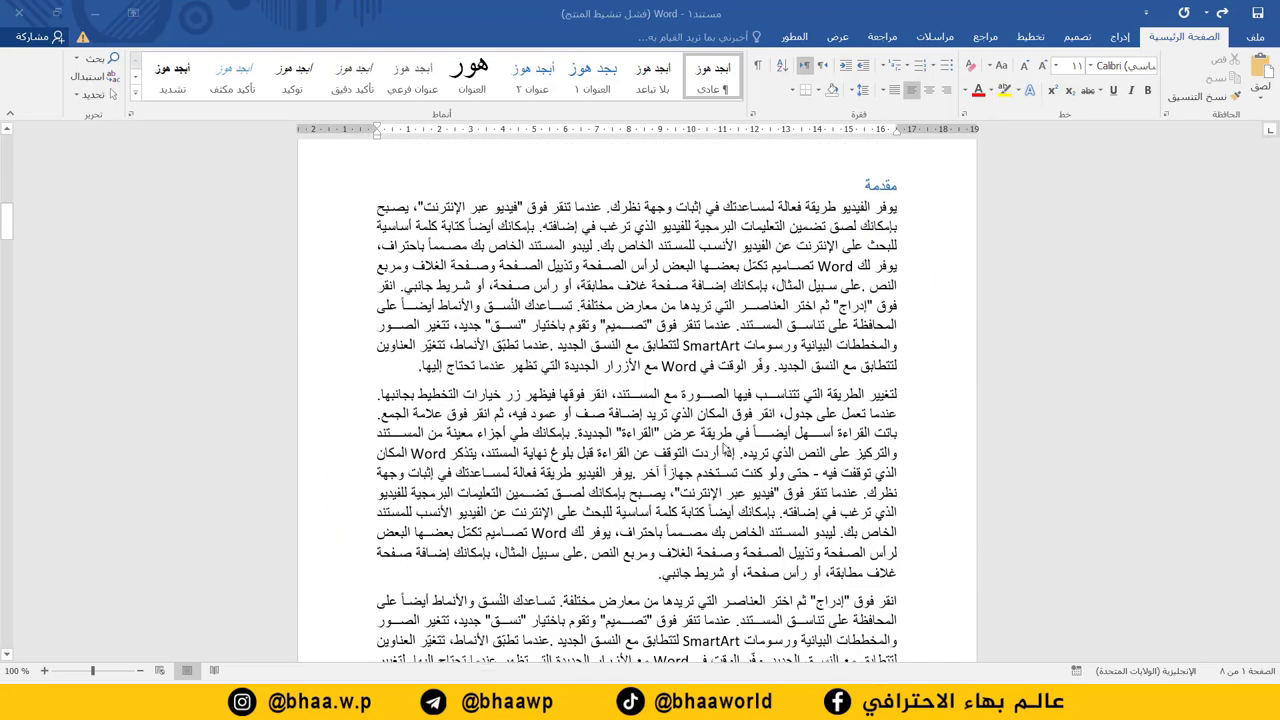
scroll(719, 345, "down", 3)
scroll(745, 347, "down", 4)
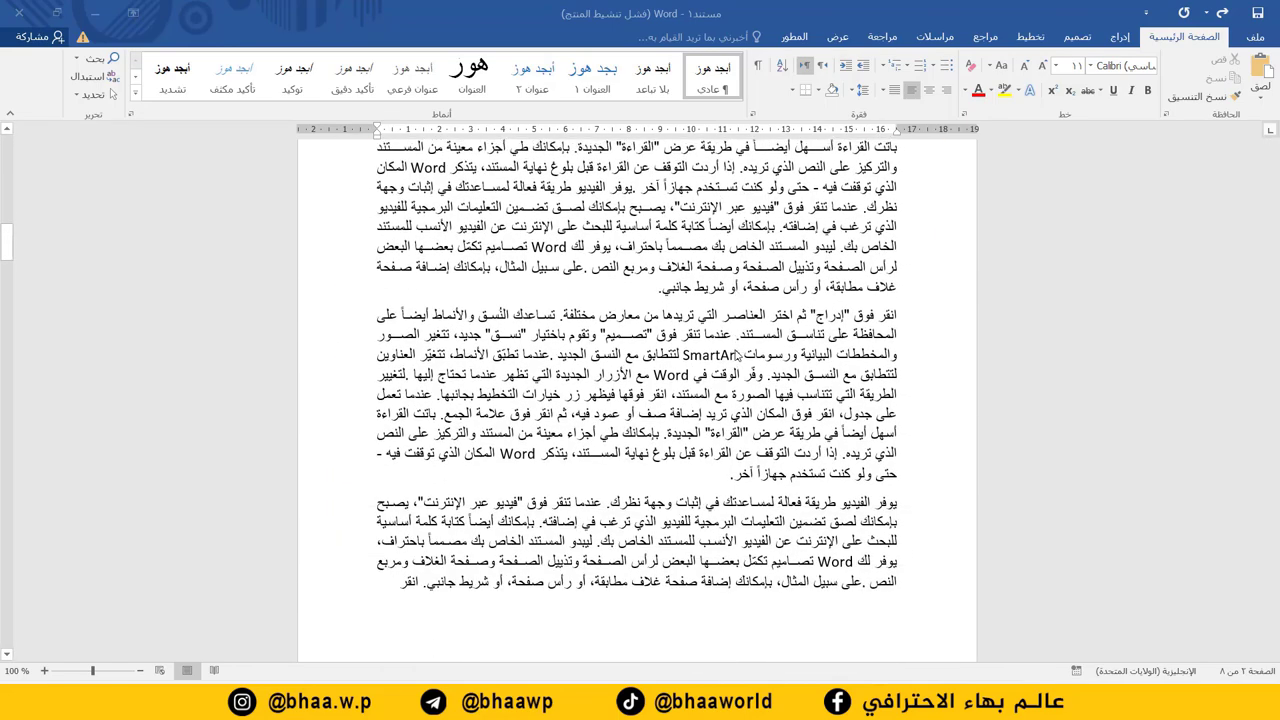
scroll(737, 355, "down", 20)
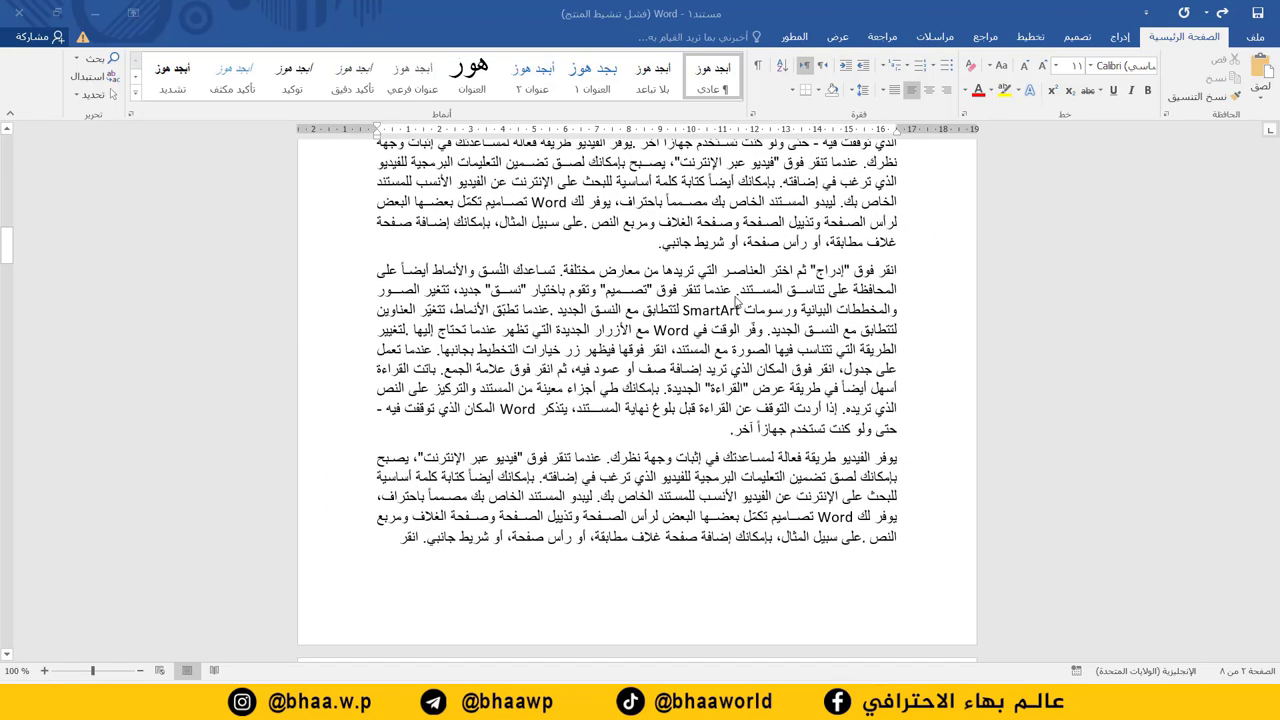
scroll(765, 440, "down", 20)
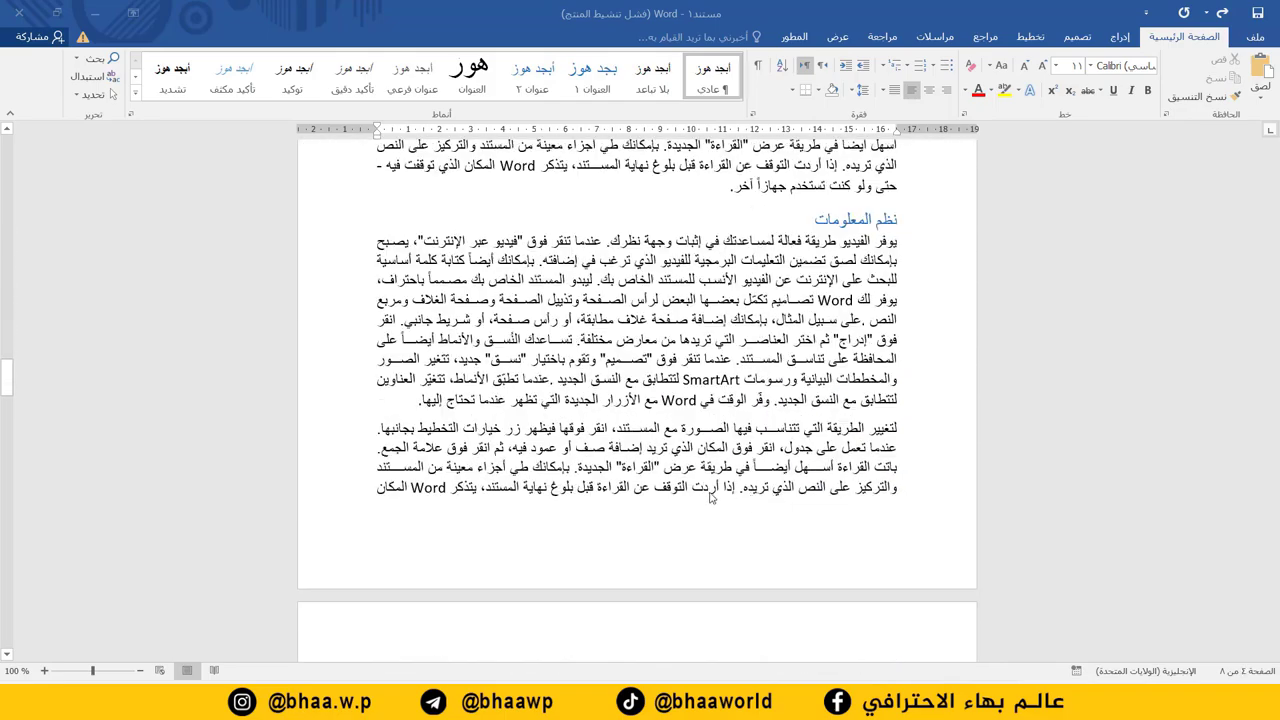
scroll(650, 544, "down", 9)
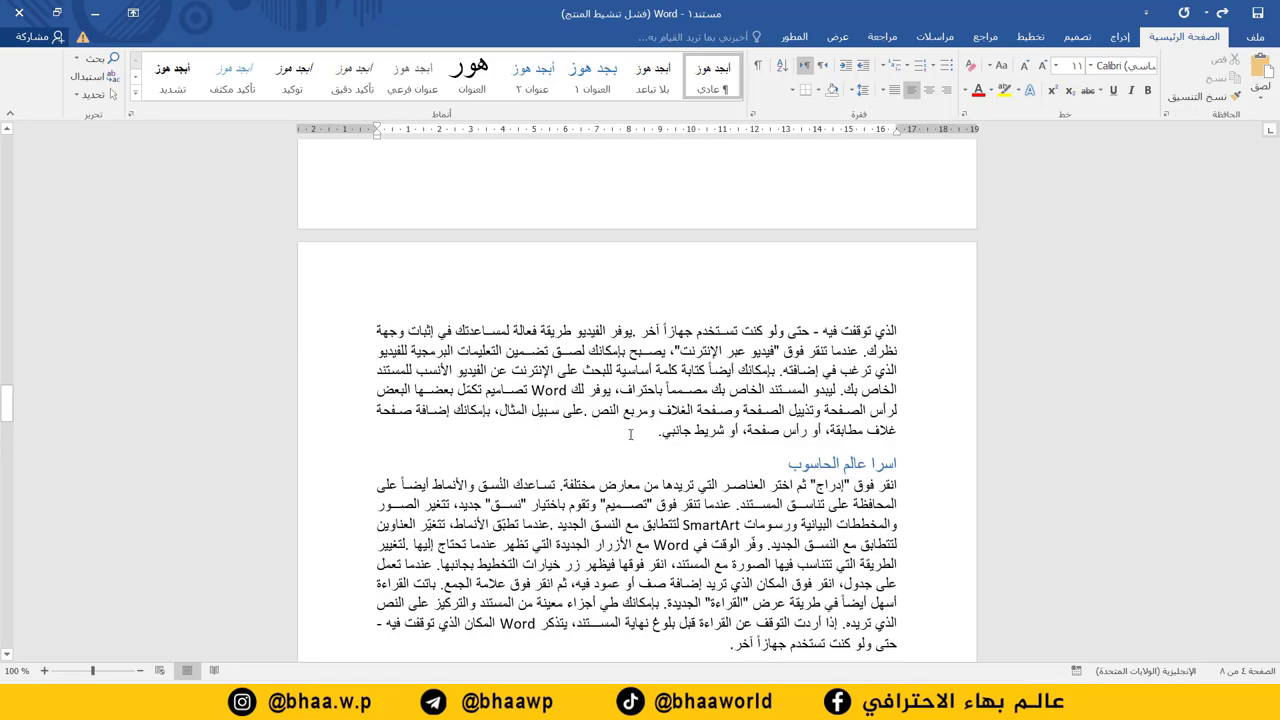
left_click_drag(630, 434, 903, 330)
right_click(784, 360)
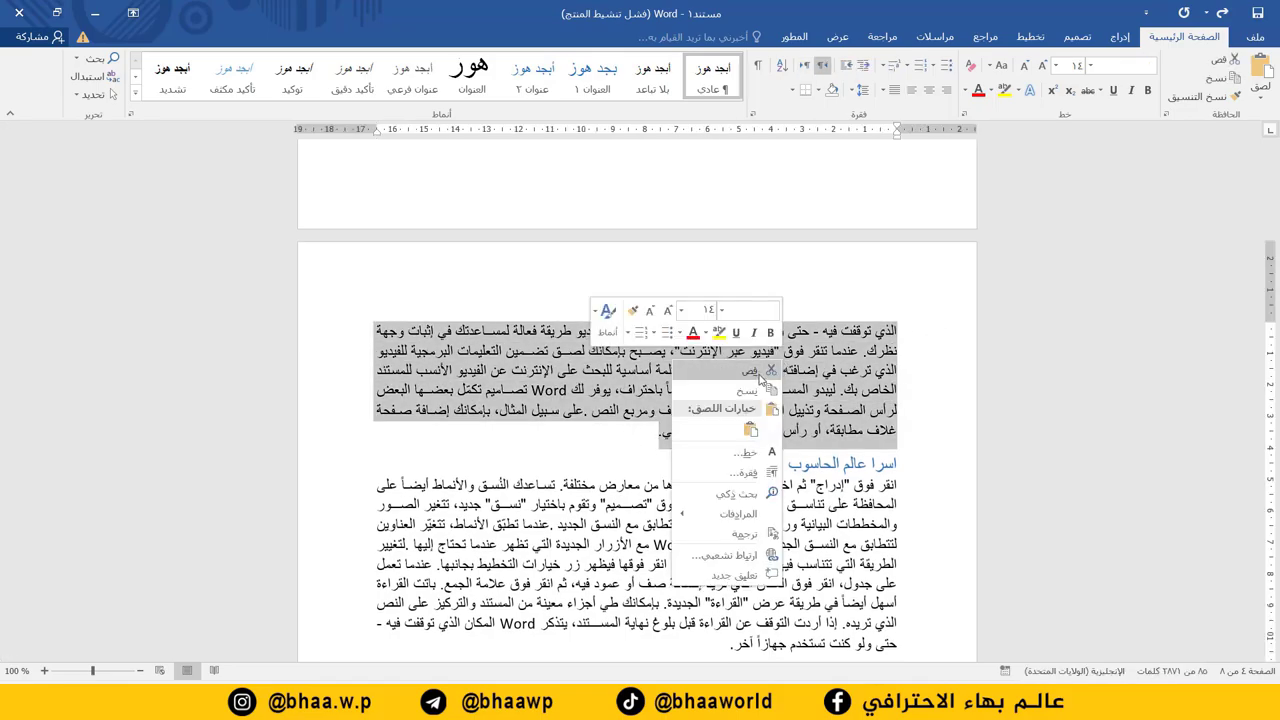
left_click(763, 378)
Paste the cut paragraph below the second paragraph of the مقدمة section.
scroll(763, 378, "down", 10)
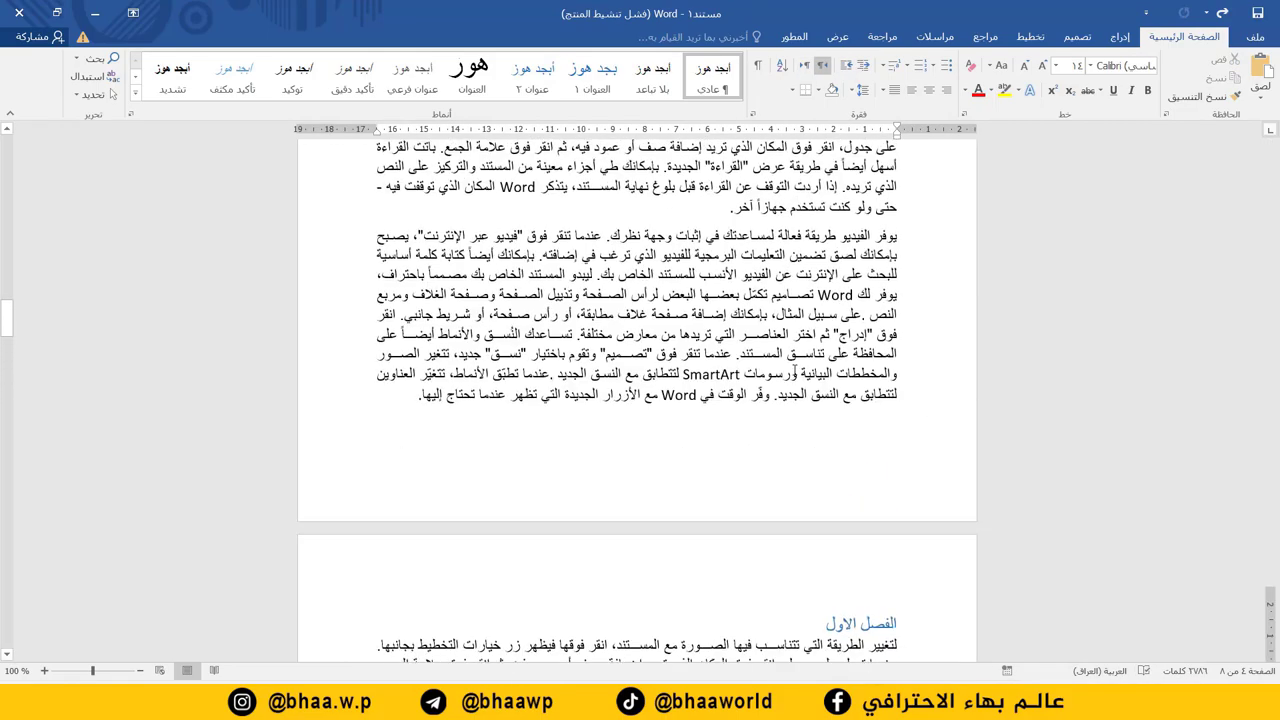
scroll(637, 400, "up", 20)
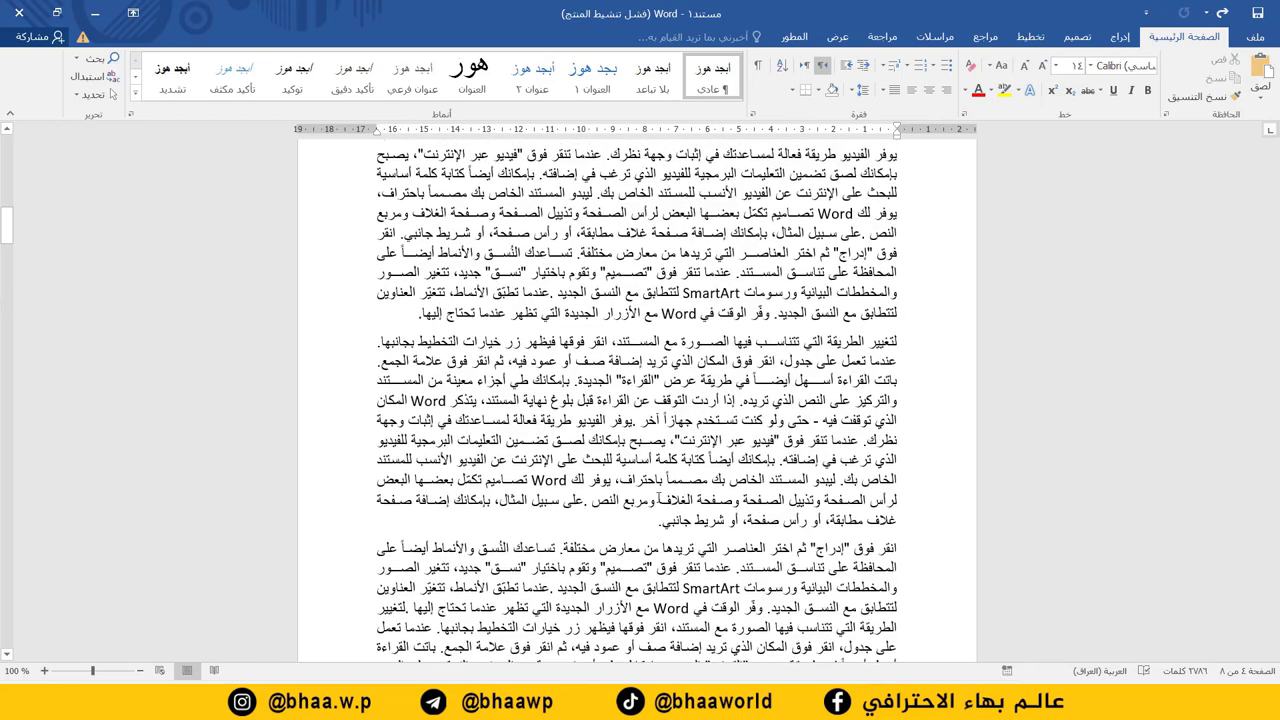
left_click(655, 521)
key("ctrl+v")
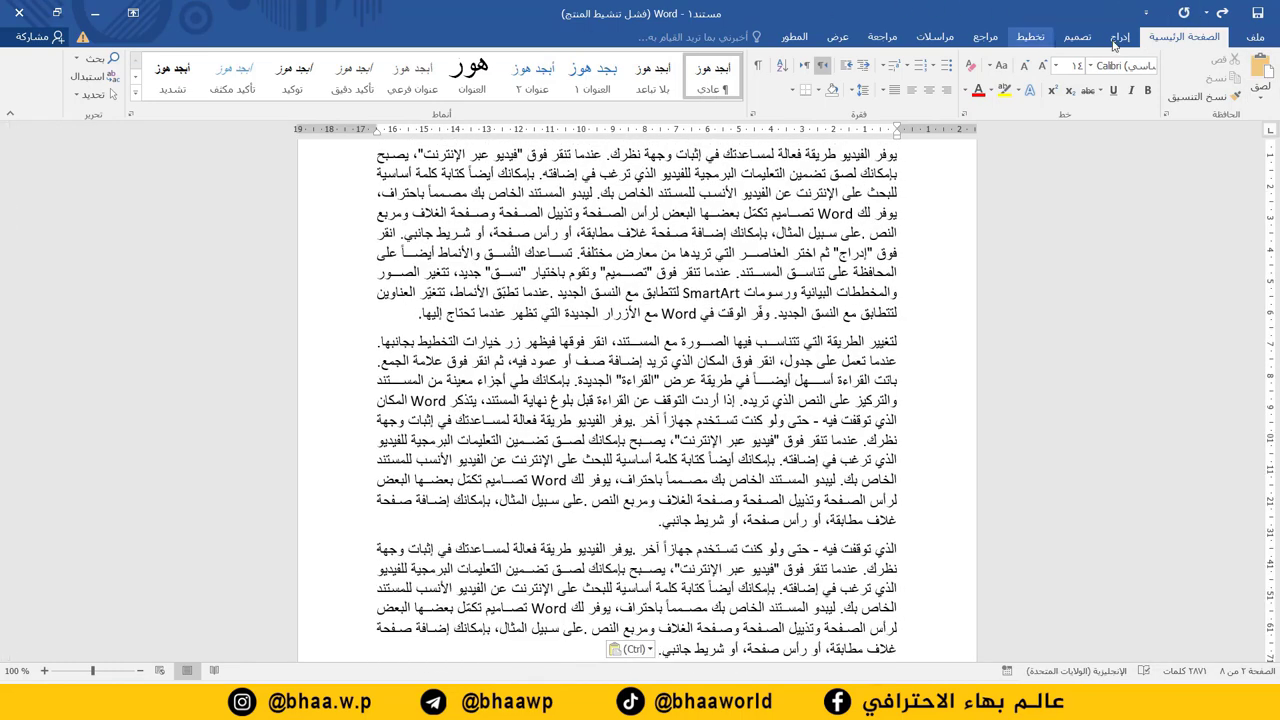
Open a new window of the same document, maximize it, and view both windows side by side (العرض جنباً إلى جنب).
left_click(849, 37)
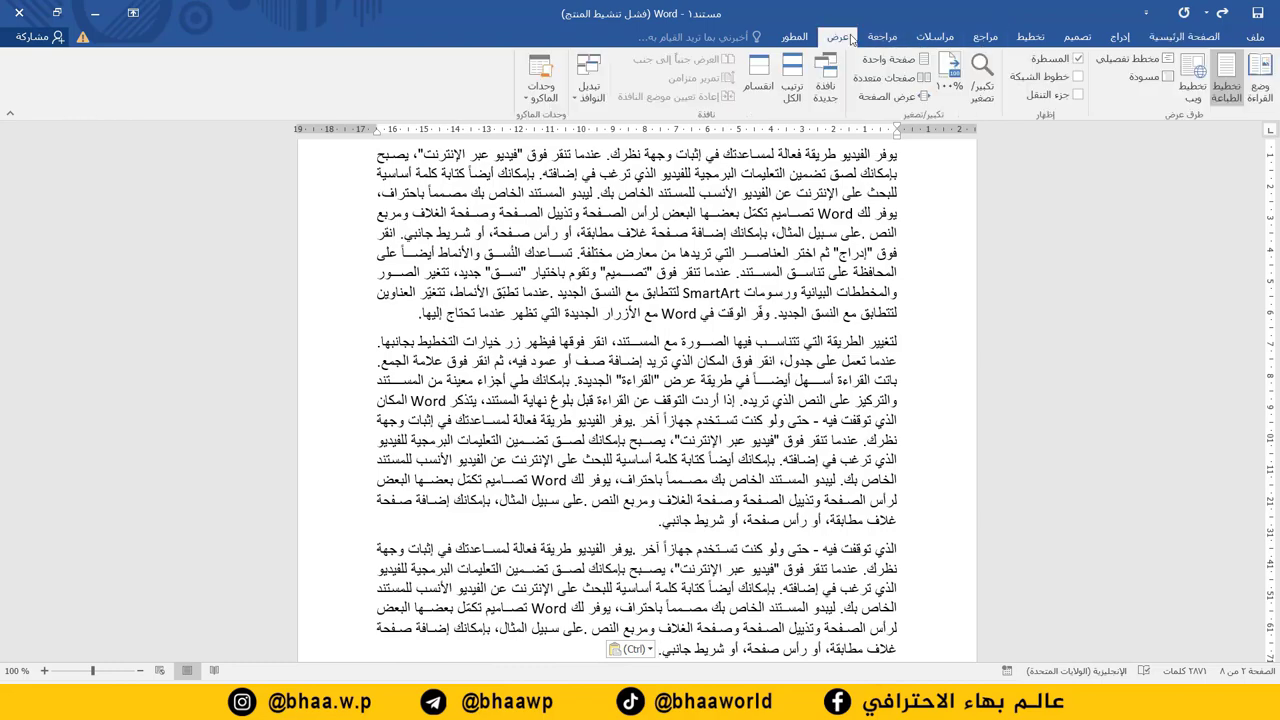
left_click(826, 78)
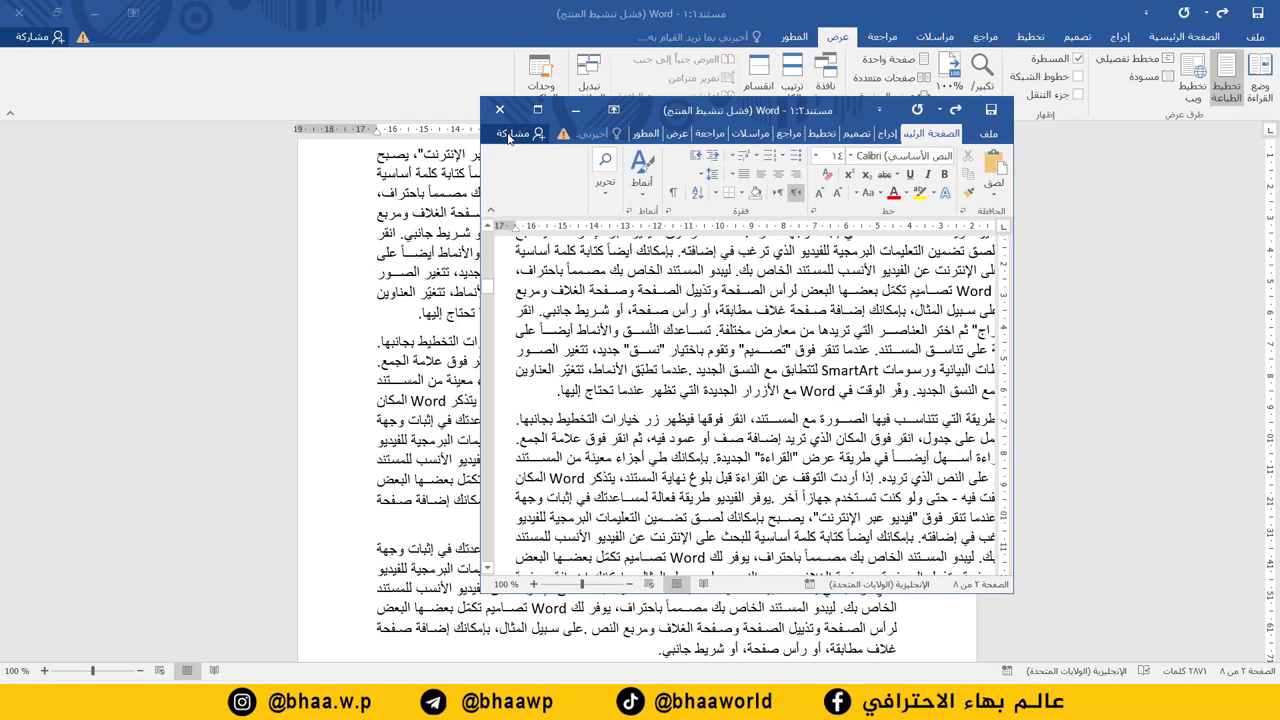
left_click_drag(734, 112, 570, 2)
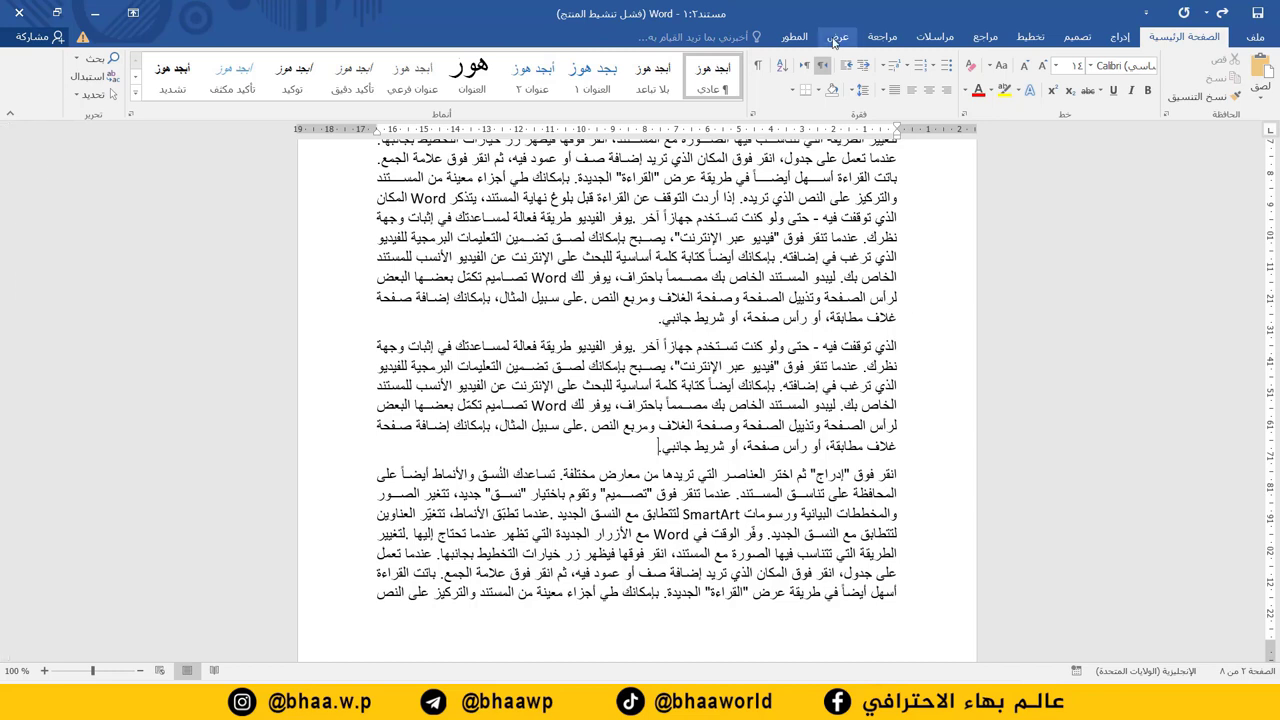
left_click(837, 38)
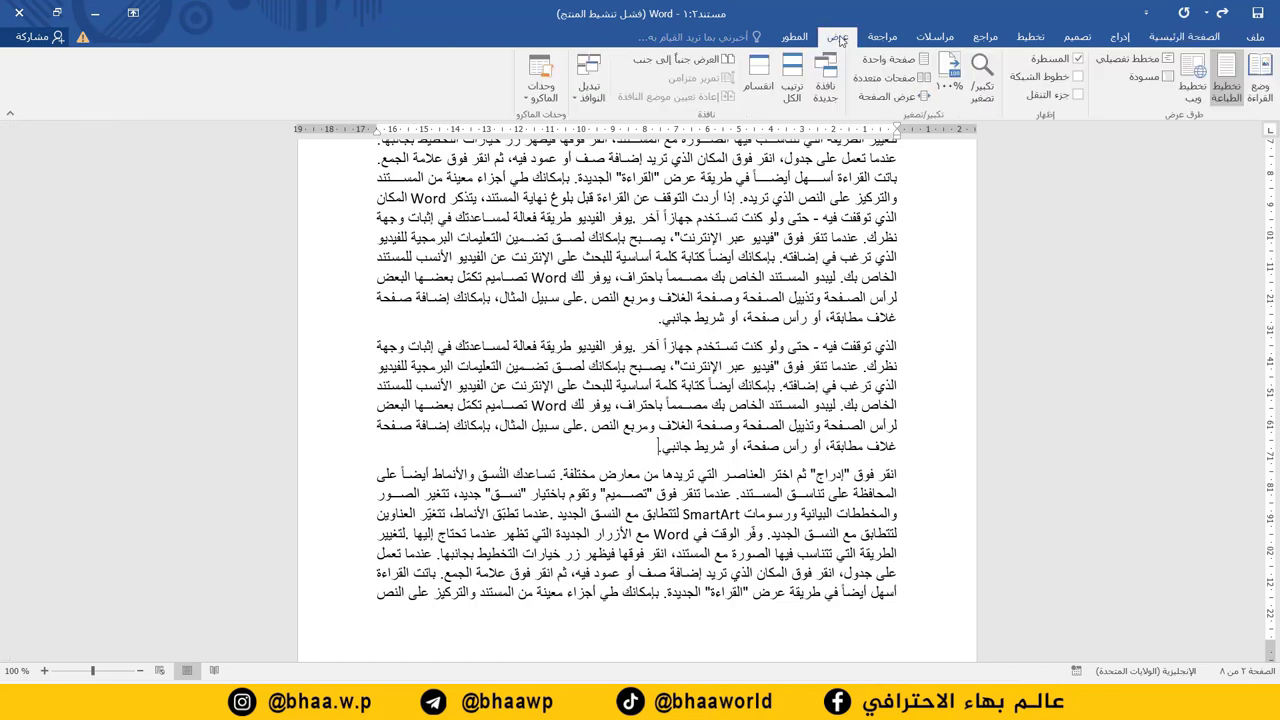
left_click(698, 62)
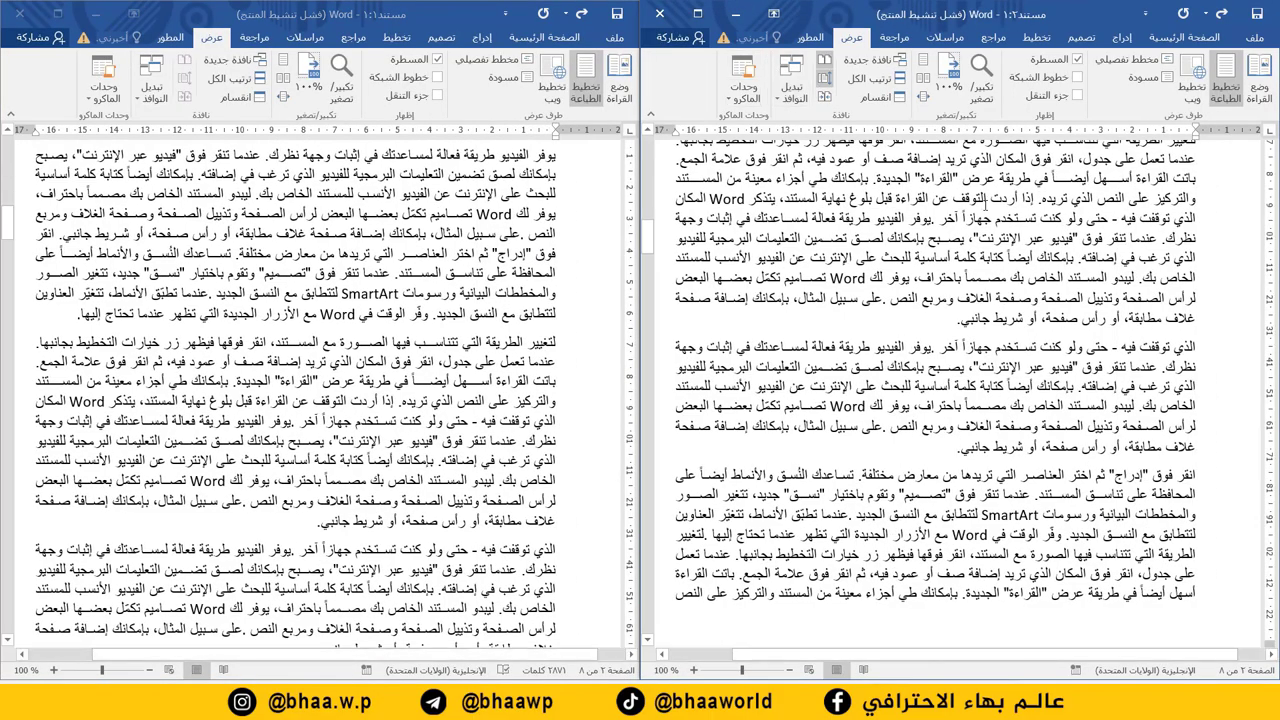
Scroll up and down through the document to examine how the two side-by-side windows move together.
scroll(937, 380, "up", 15)
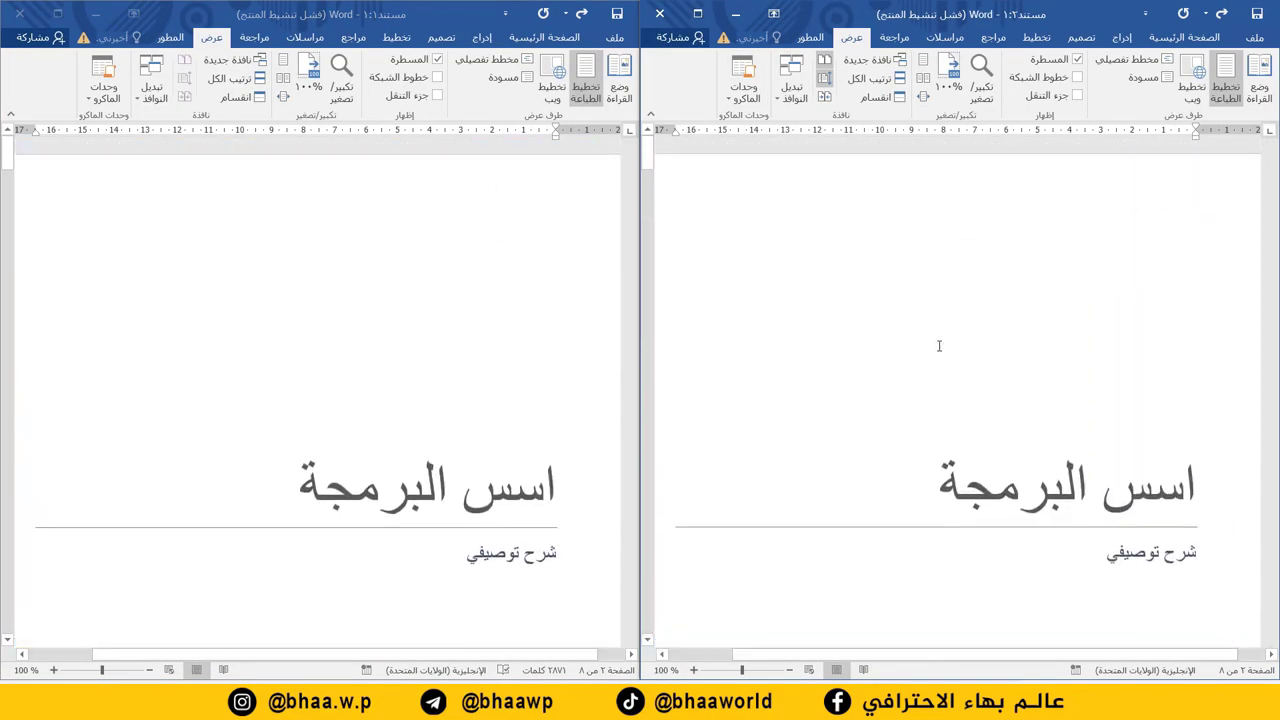
scroll(927, 388, "down", 3)
scroll(927, 388, "down", 15)
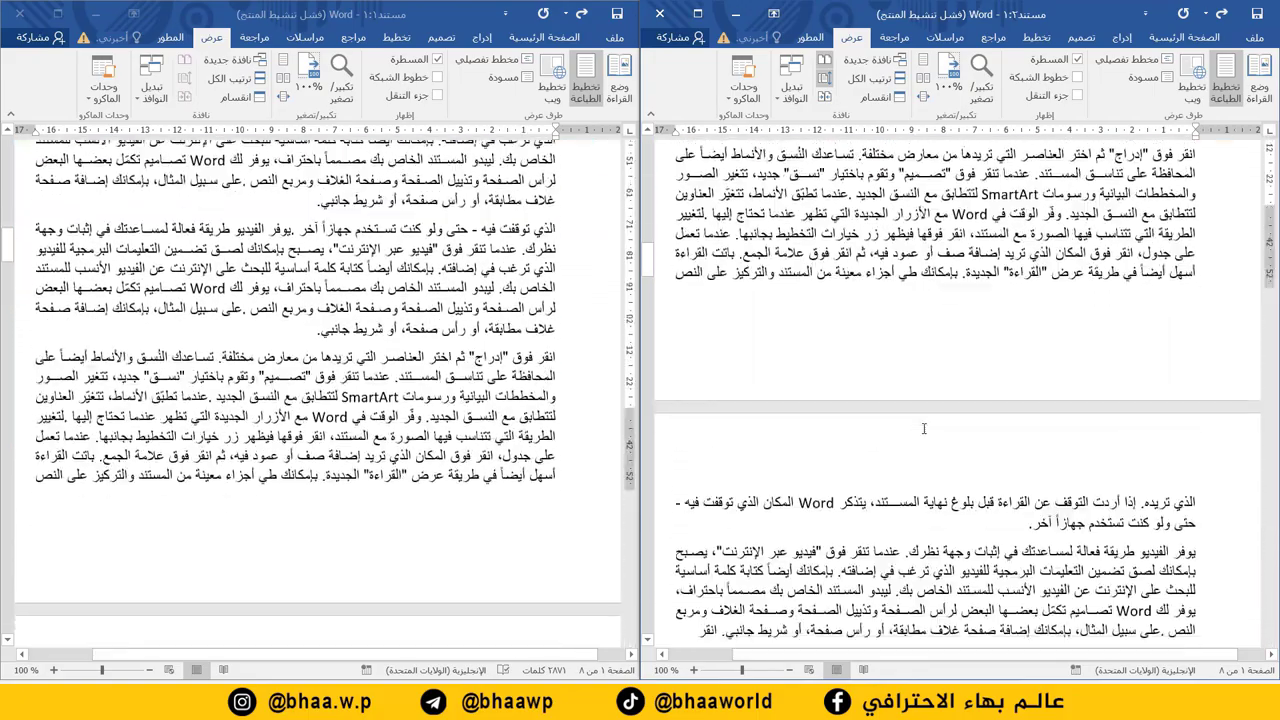
scroll(871, 437, "down", 15)
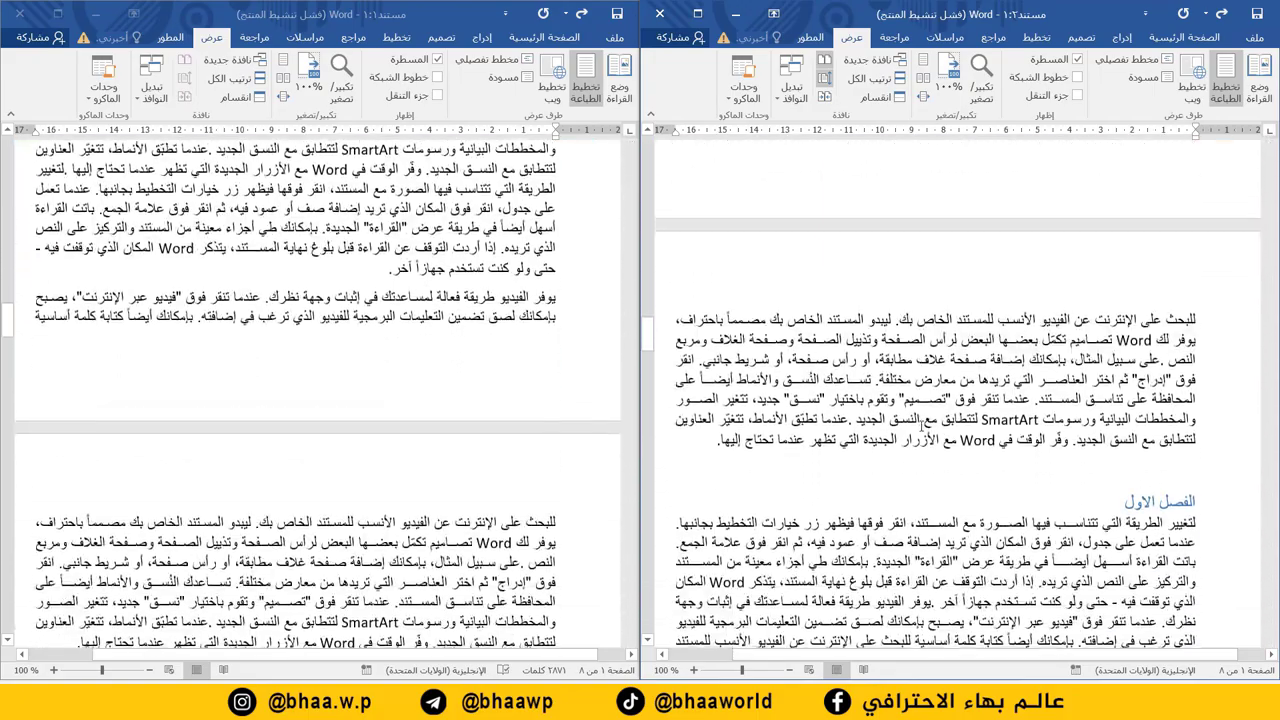
scroll(350, 450, "down", 10)
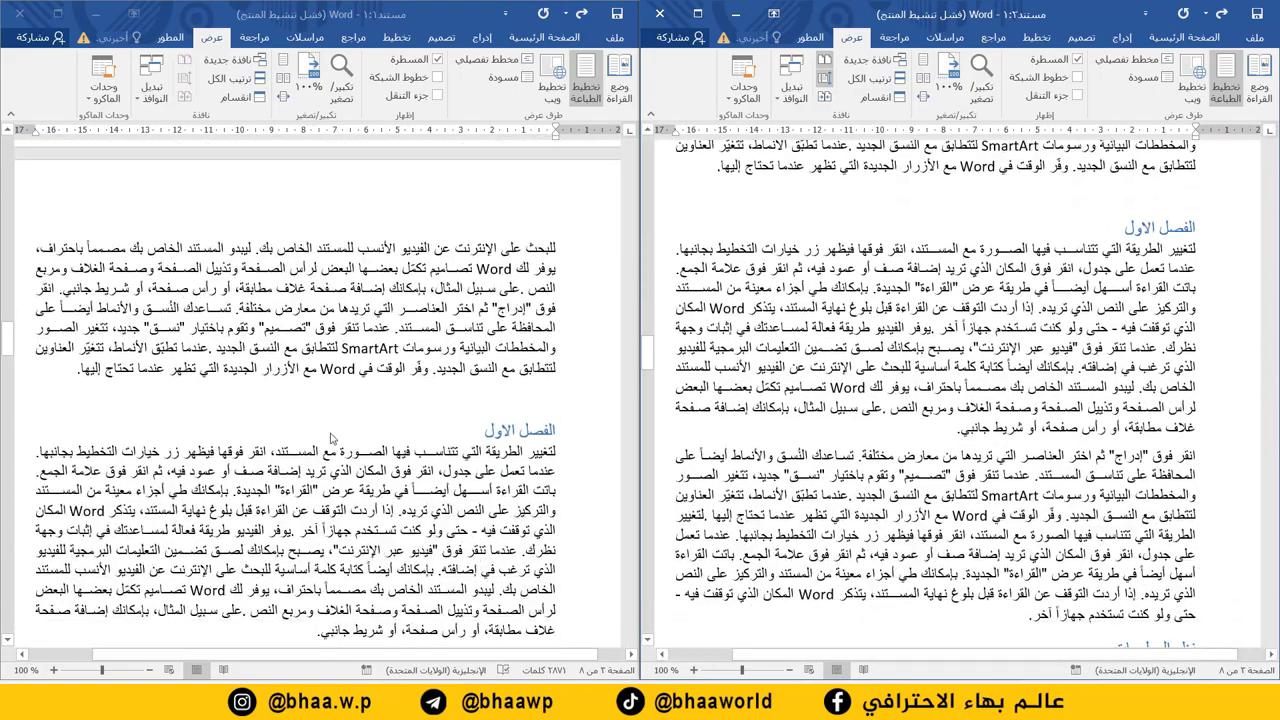
scroll(333, 438, "down", 2)
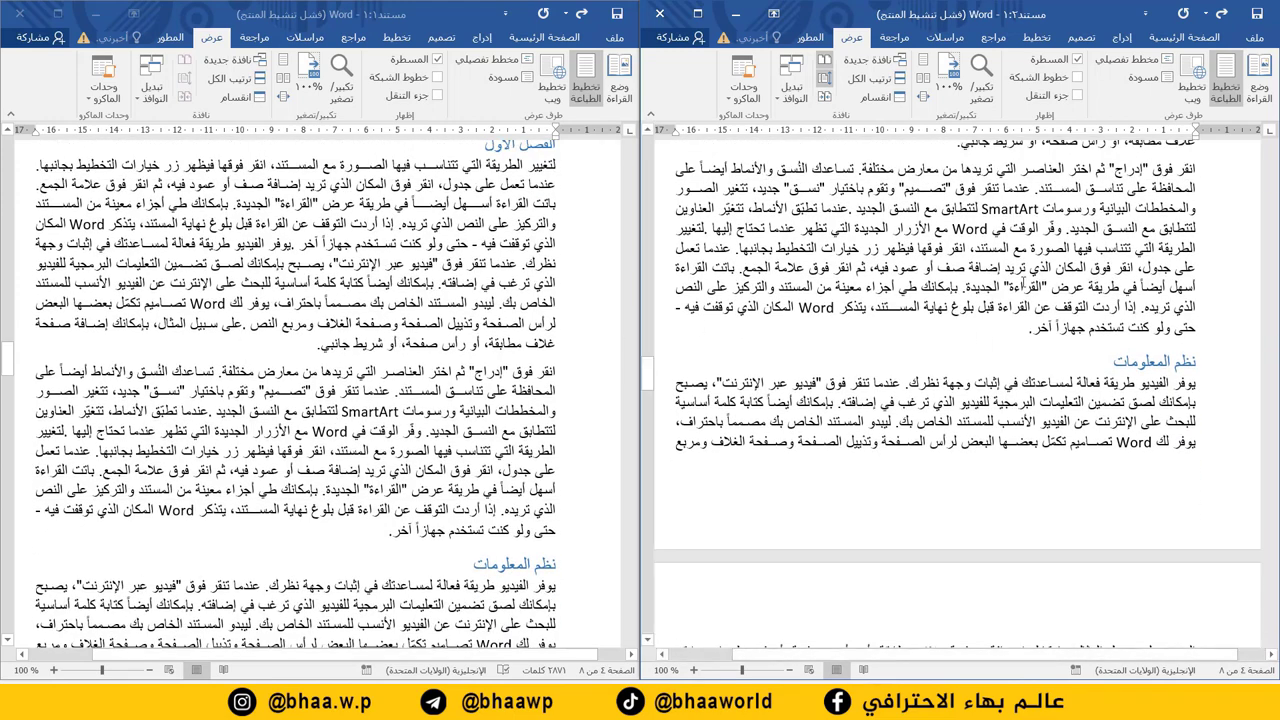
scroll(330, 390, "up", 8)
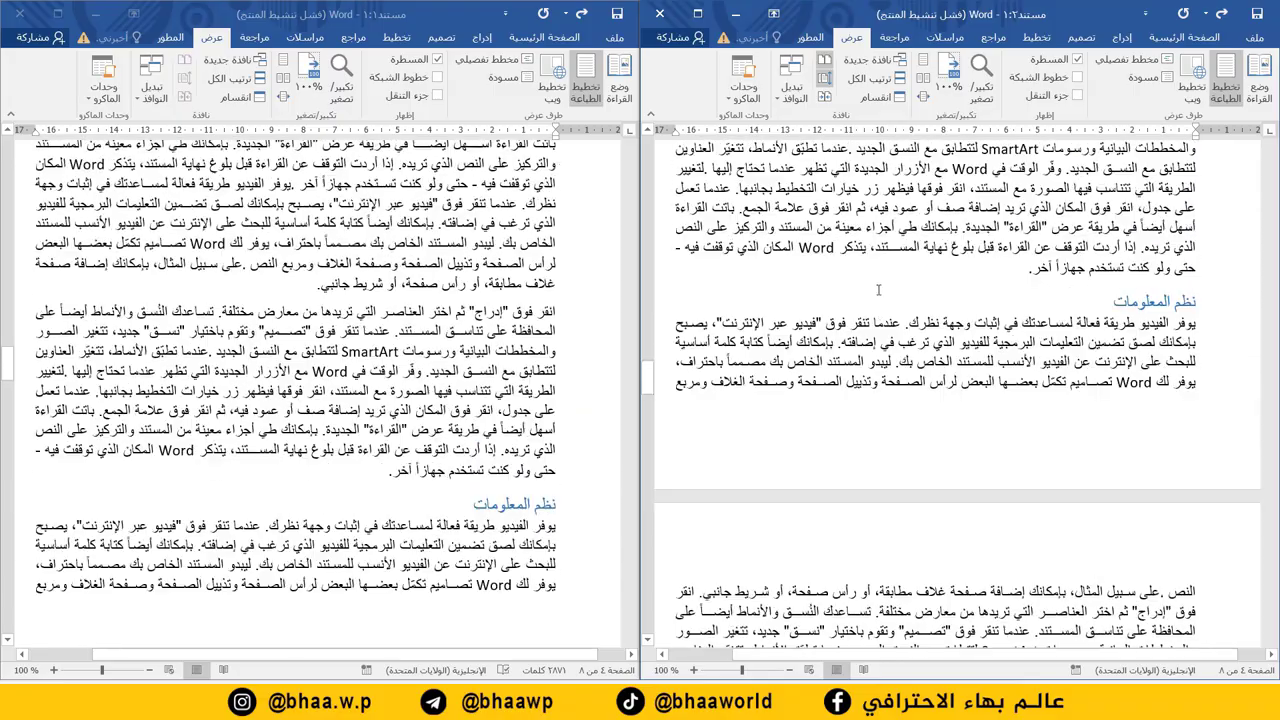
scroll(320, 390, "up", 10)
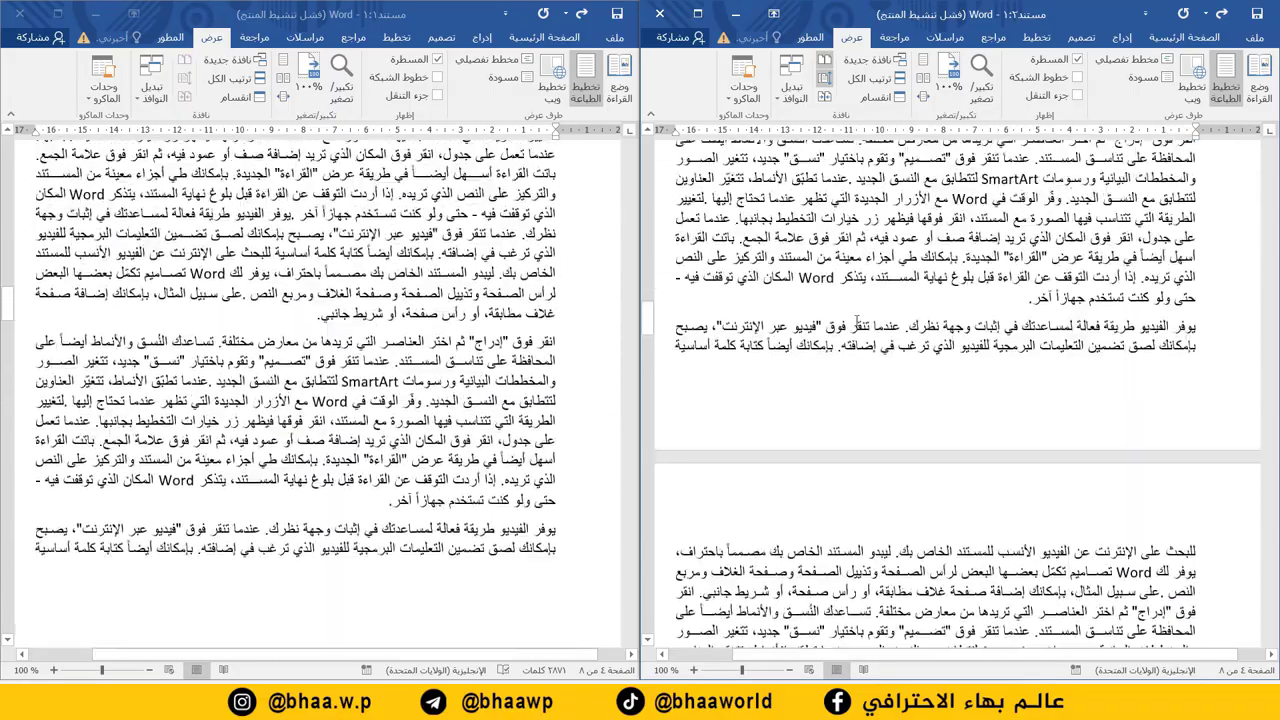
scroll(320, 390, "up", 10)
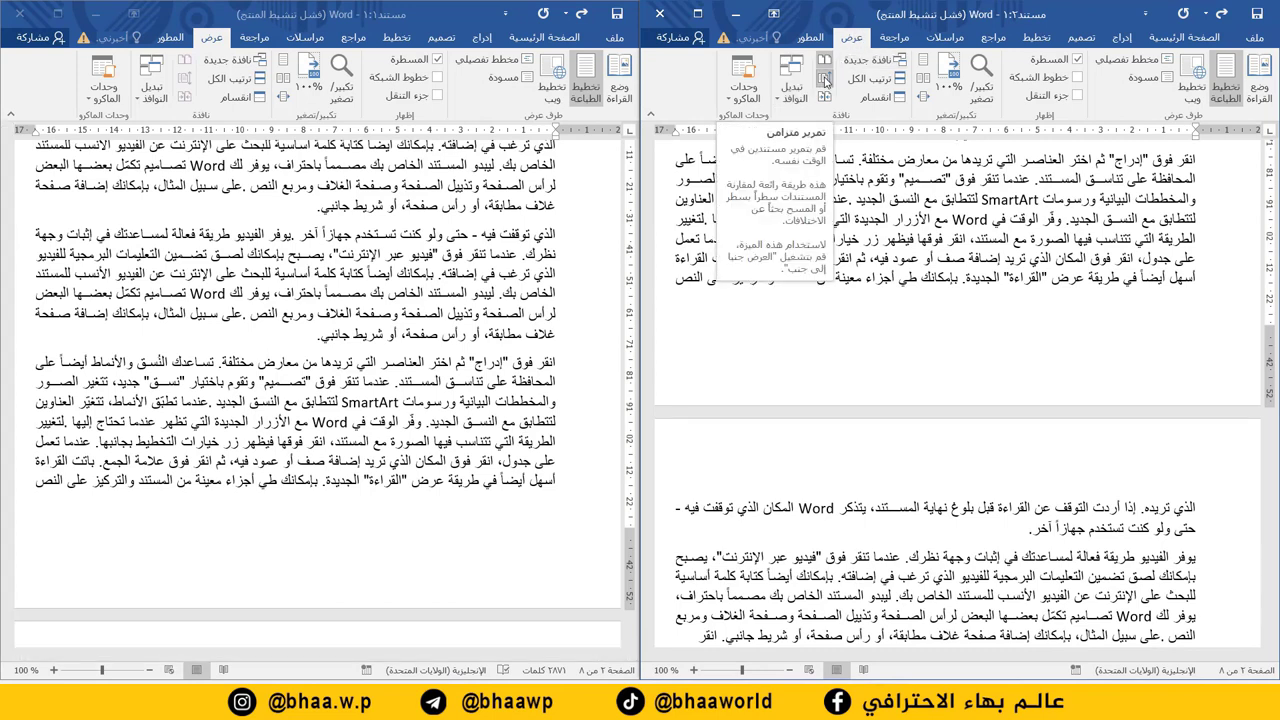
Turn off synchronous scrolling (تمرير متزامن) and scroll one window independently to the heading الفصل الاول.
scroll(900, 362, "down", 5)
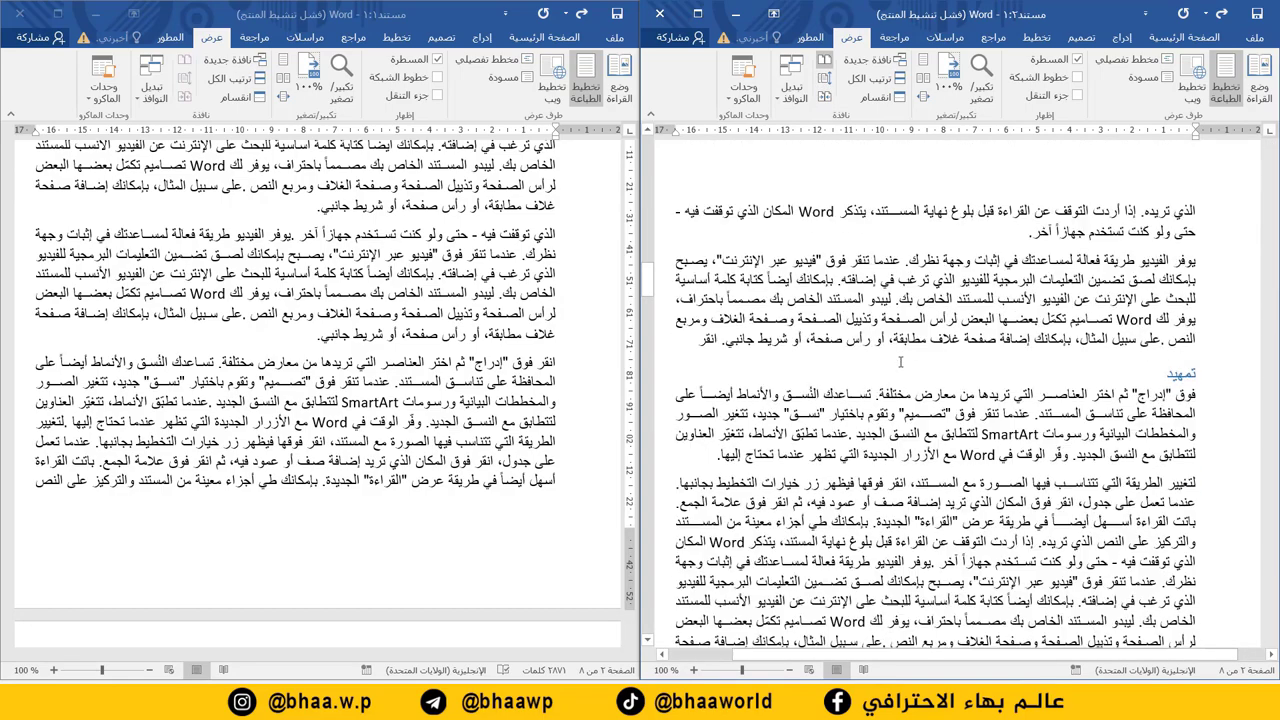
scroll(900, 362, "down", 10)
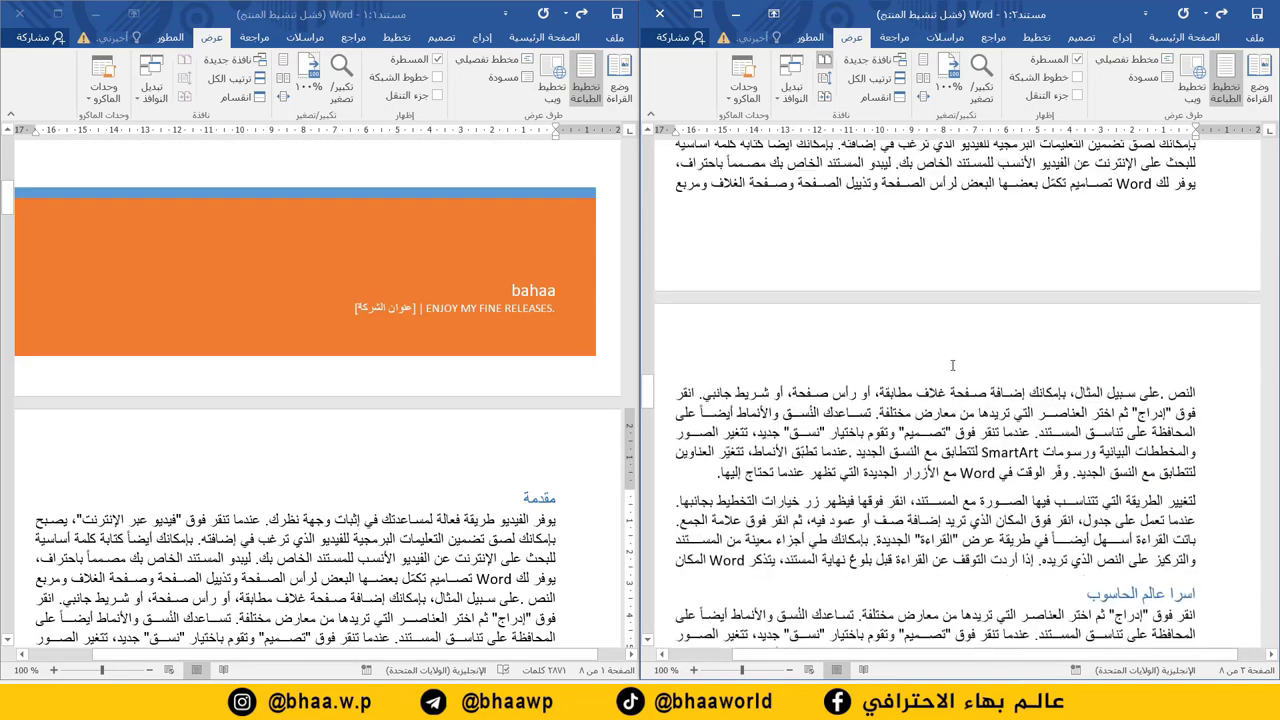
scroll(952, 365, "down", 5)
scroll(380, 400, "down", 3)
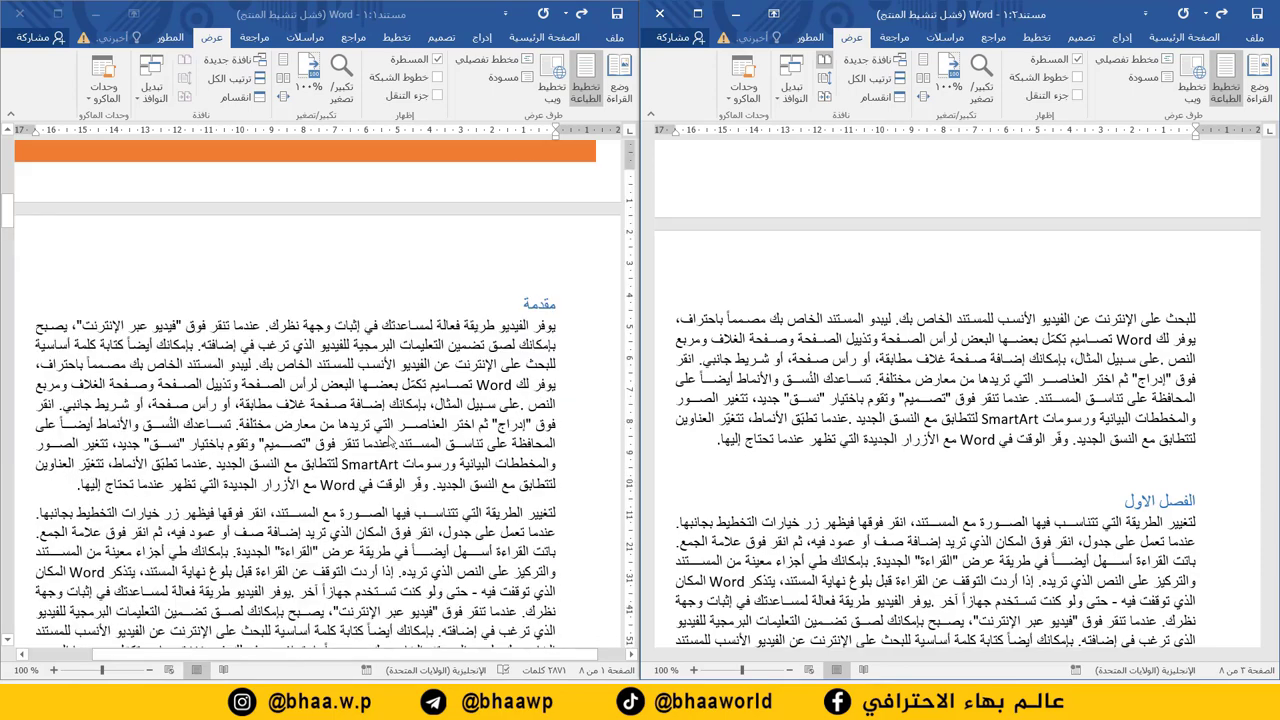
In the original window, cut the paragraph starting with الذي توقفت فيه that was pasted in the مقدمة section.
scroll(389, 441, "down", 5)
type("الذي توقفت فيه - حتى ولو كنت تستخدم جهازاً آخر .يوفر الفيديو طريقة فعالة لمساعدتك في إثبات وجهة نظرك. عندما تنقر فوق \"فيديو عبر الإنترنت\"، يصبح بإمكانك لصق تضمين التعليمات البرمجية للفيديو الذي ترغب في إضافته. بإمكانك أيضاً كتابة كلمة أساسية للبحث على الإنترنت عن الفيديو الأنسب للمستند الخاص بك. ليبدو المستند الخاص بك مصمماً باحتراف، يوفر لك Word تصاميم تكمّل بعضها البعض لرأس الصفحة وتذييل الصفحة وصفحة الغلاف ومربع النص .على سبيل المثال، بإمكانك إضافة صفحة غلاف مطابقة، أو رأس صفحة، أو شريط جانبي.")
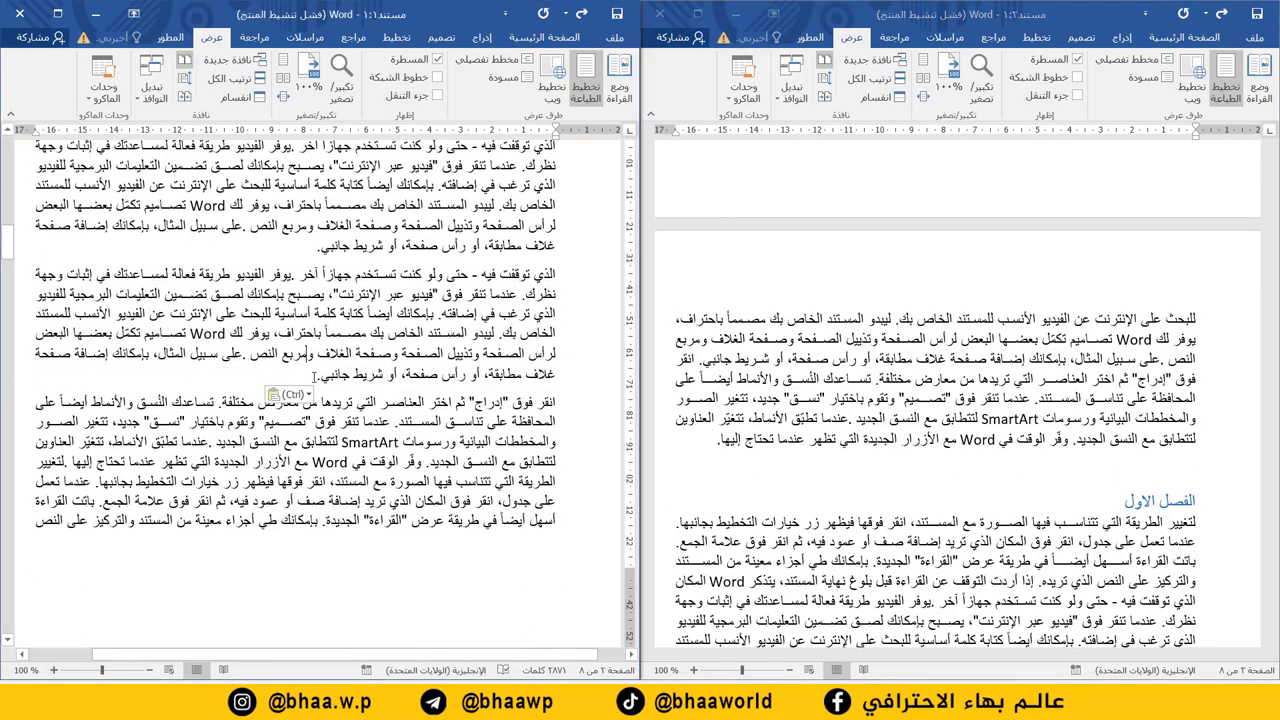
left_click_drag(312, 376, 440, 275)
key("ctrl+c")
right_click(428, 293)
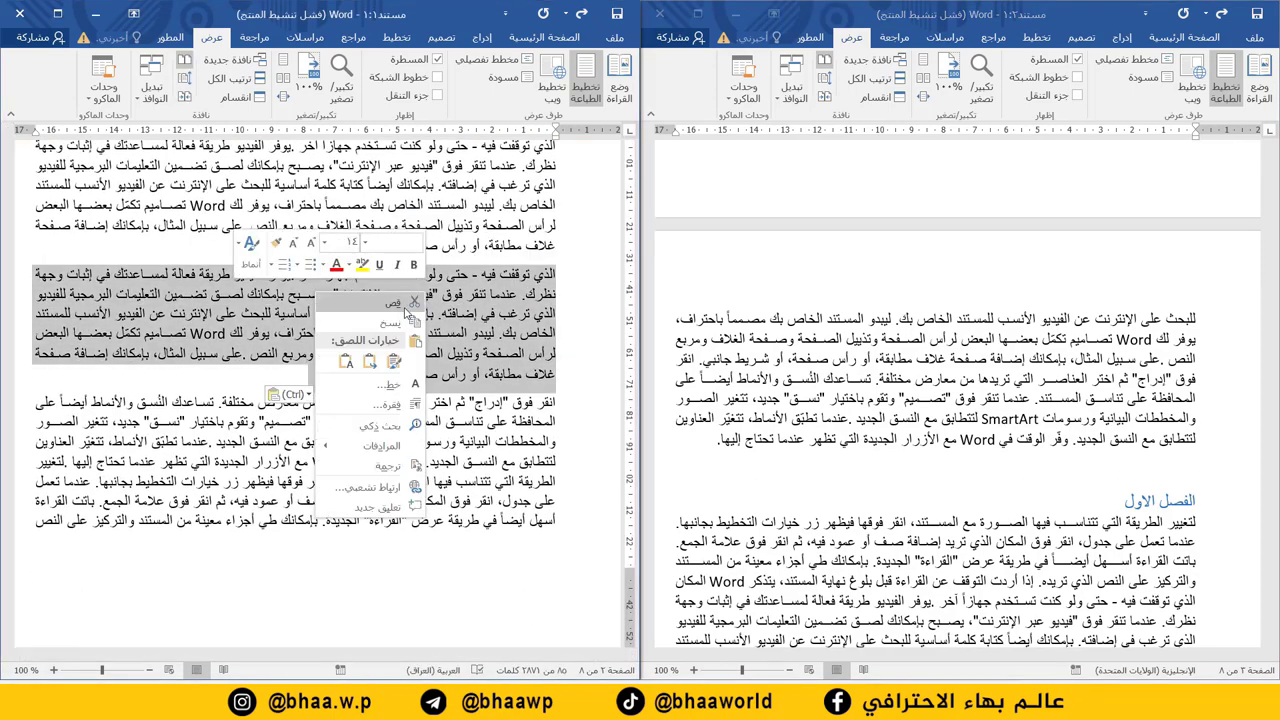
left_click(405, 306)
In the second window, paste the cut paragraph on a new line directly above the heading نظم المعلومات.
scroll(952, 442, "down", 10)
scroll(952, 442, "down", 2)
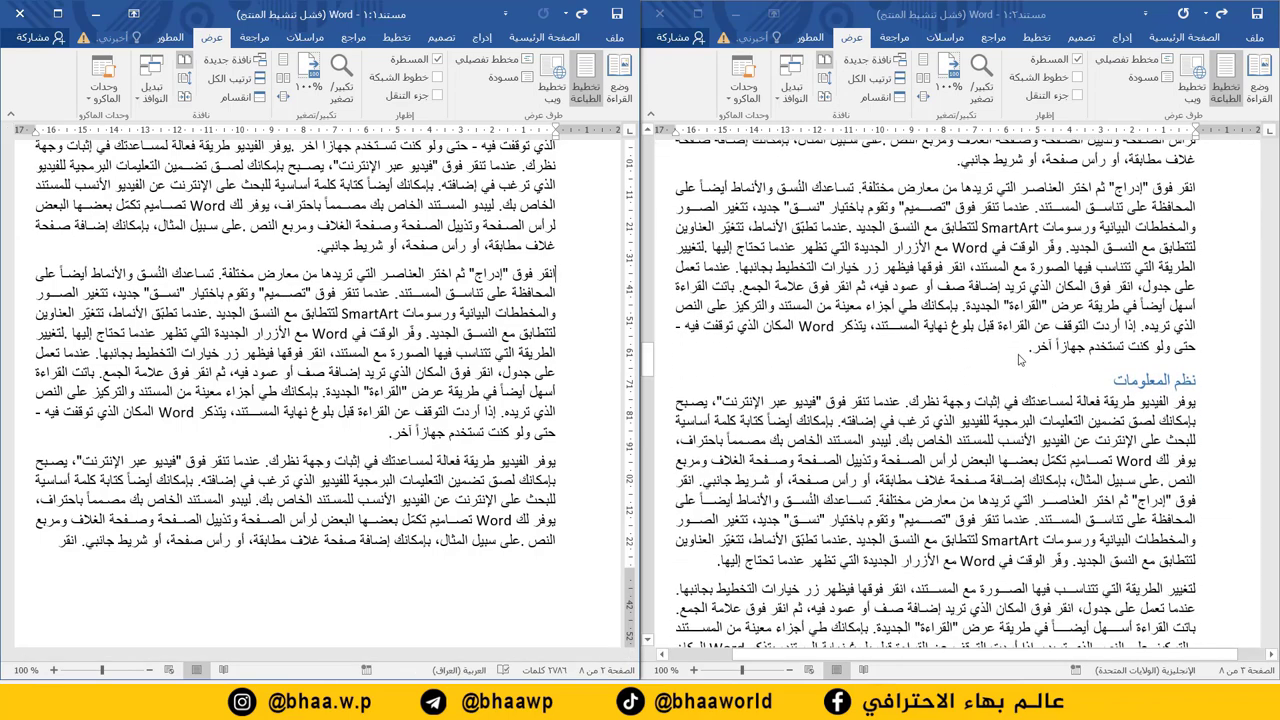
left_click(1018, 350)
key("Return")
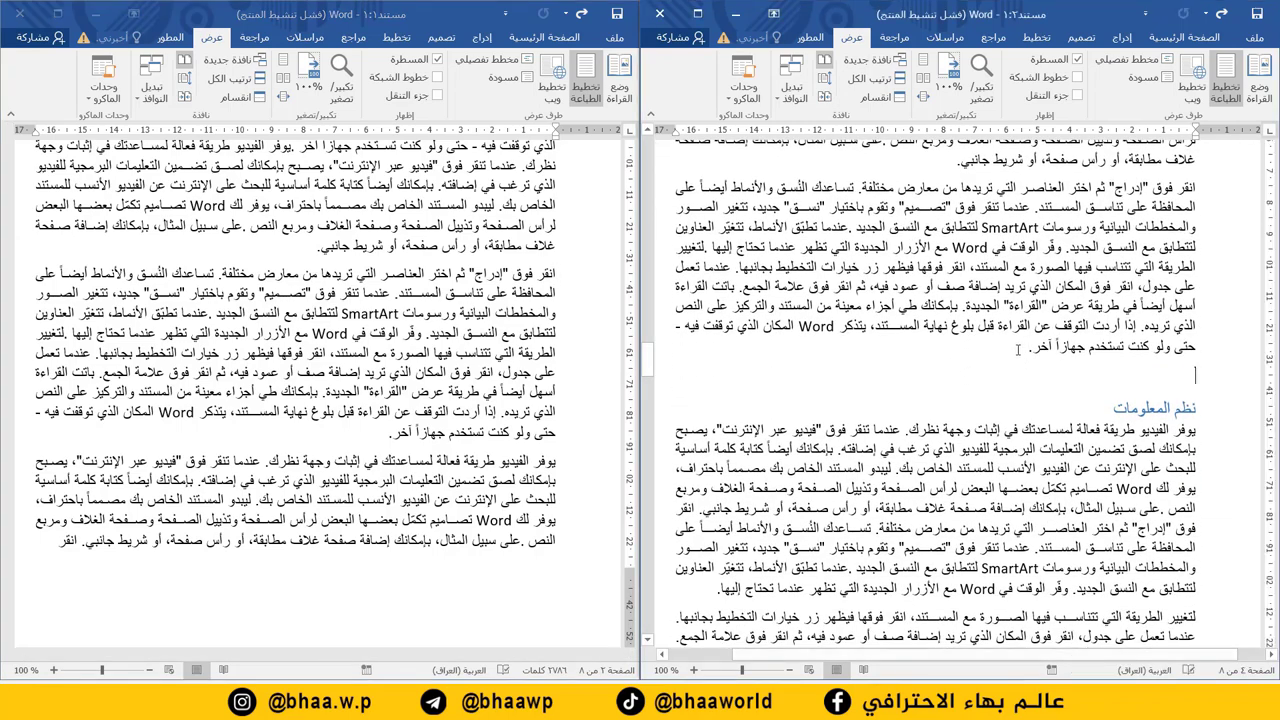
key("ctrl+v")
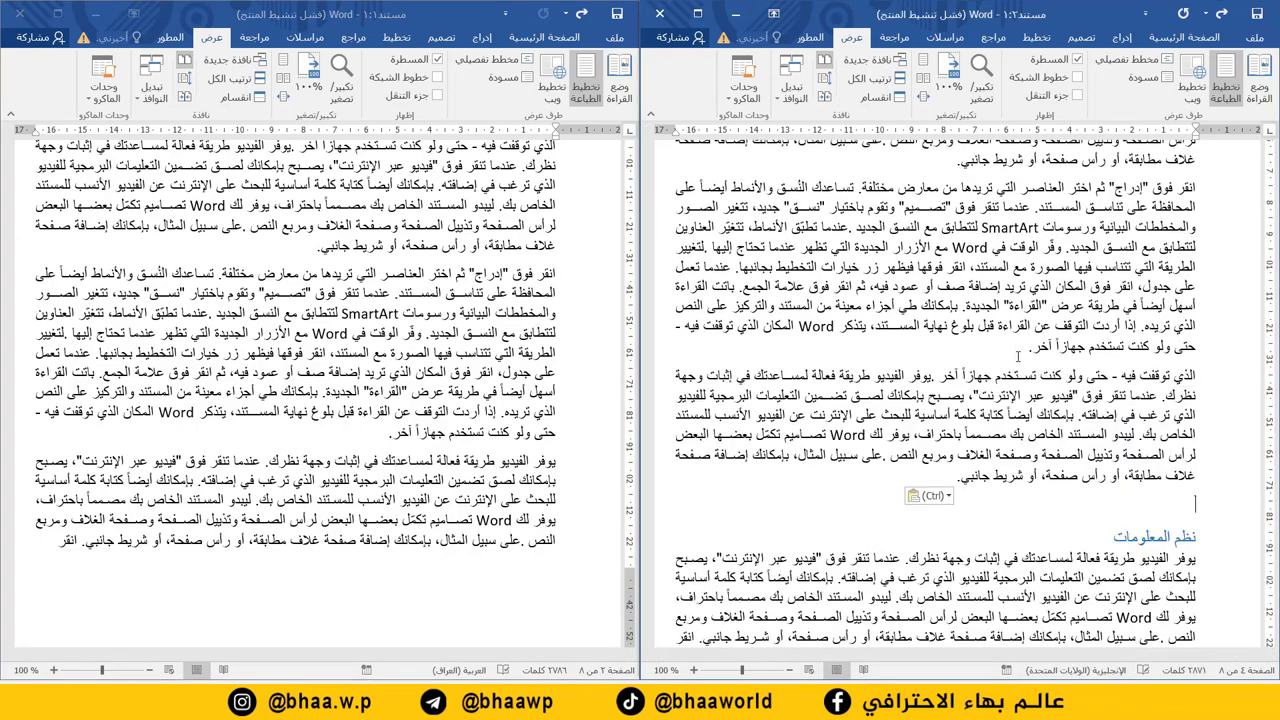
scroll(950, 394, "down", 10)
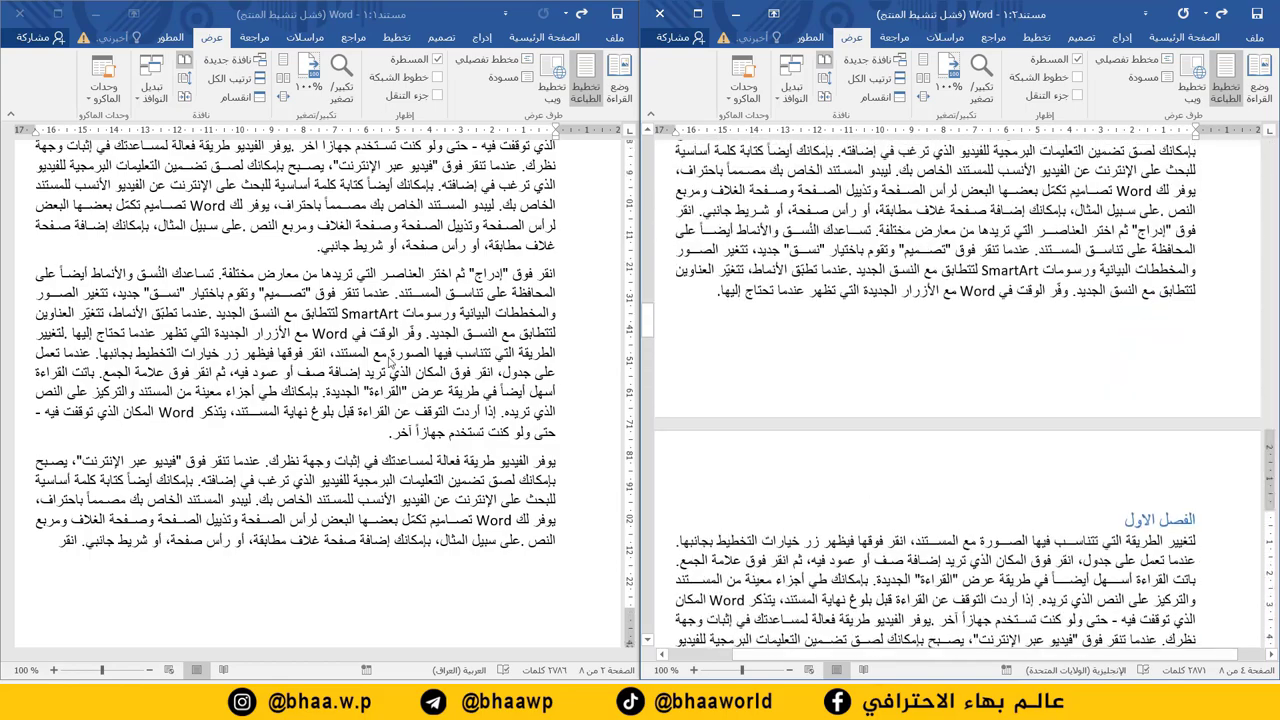
scroll(558, 397, "down", 5)
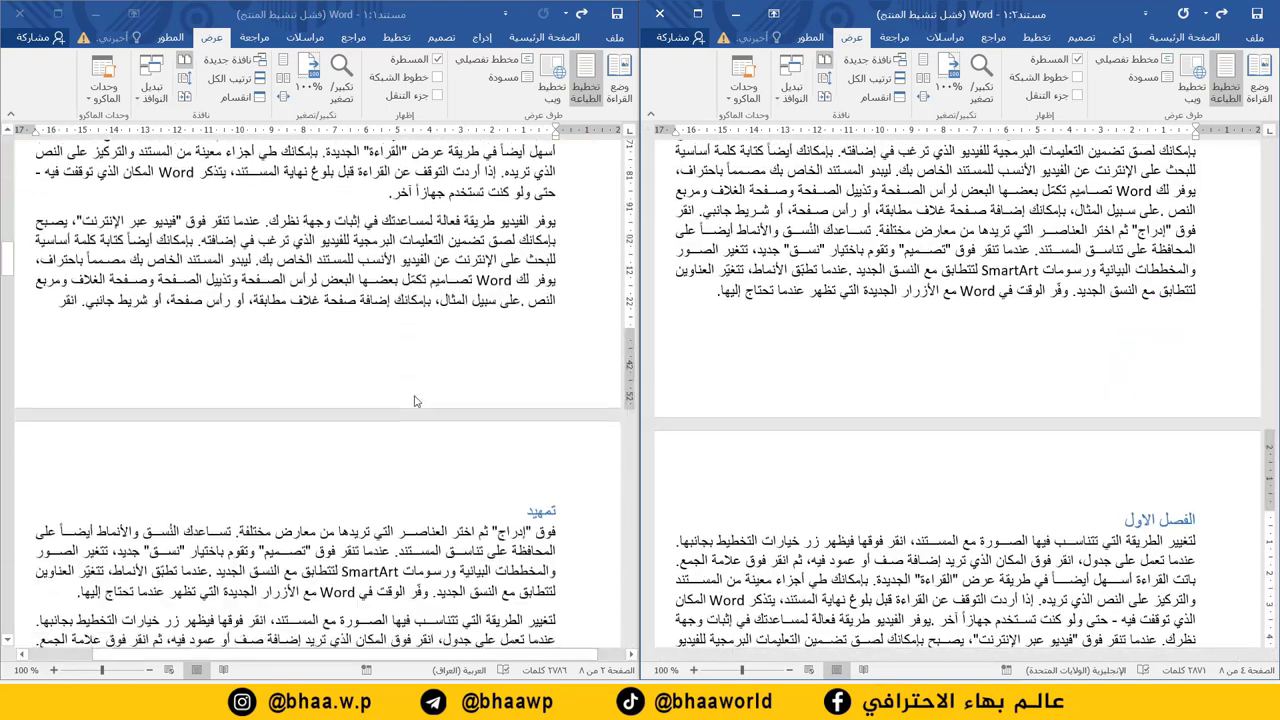
scroll(958, 390, "down", 10)
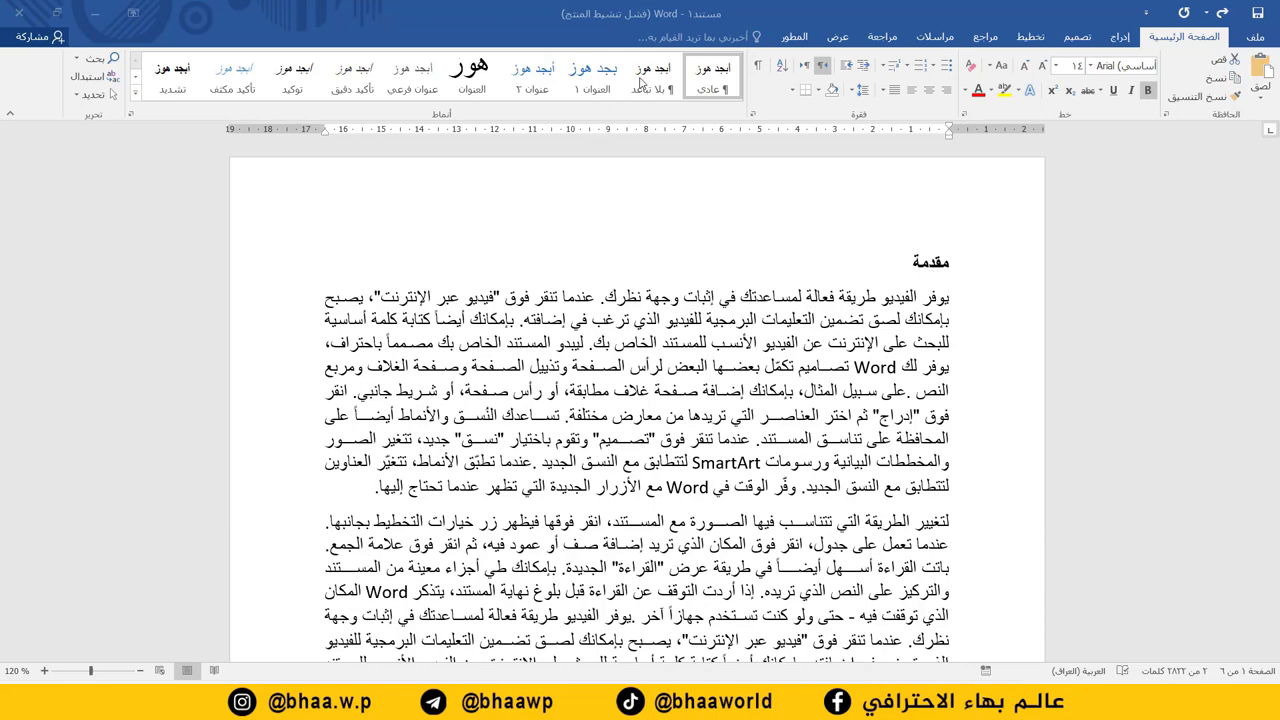
scroll(925, 472, "down", 8)
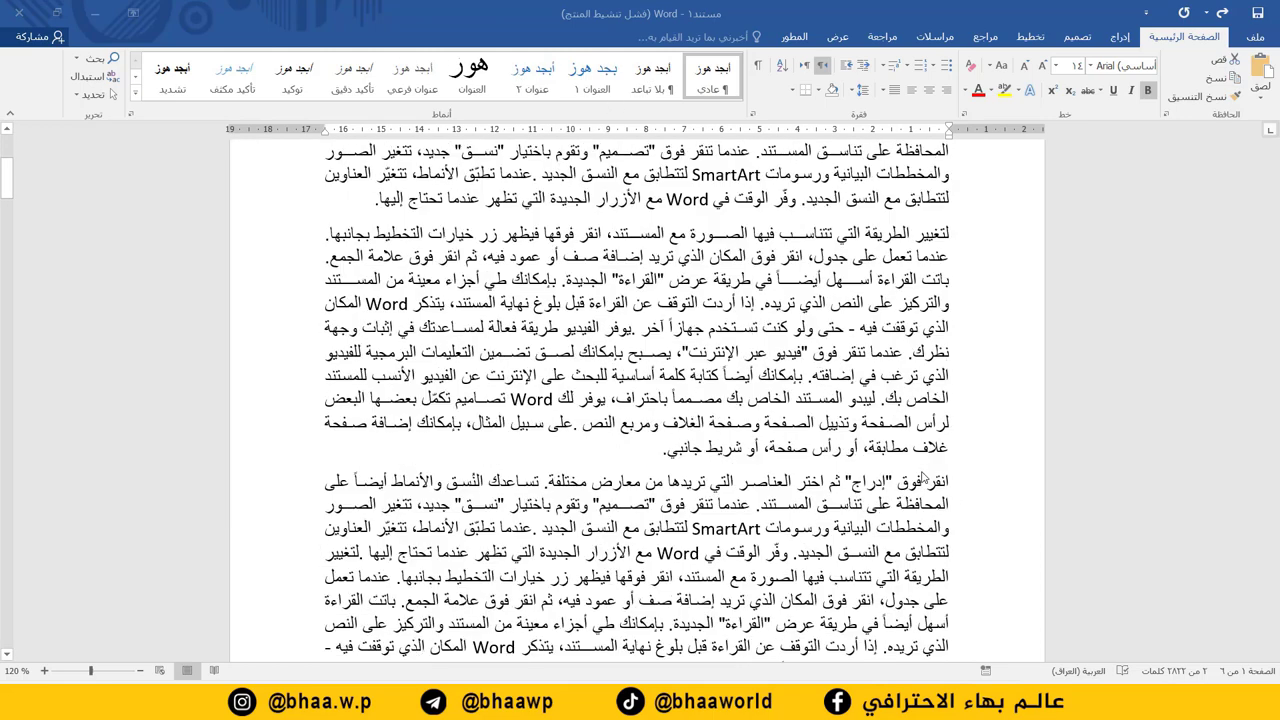
scroll(928, 489, "up", 10)
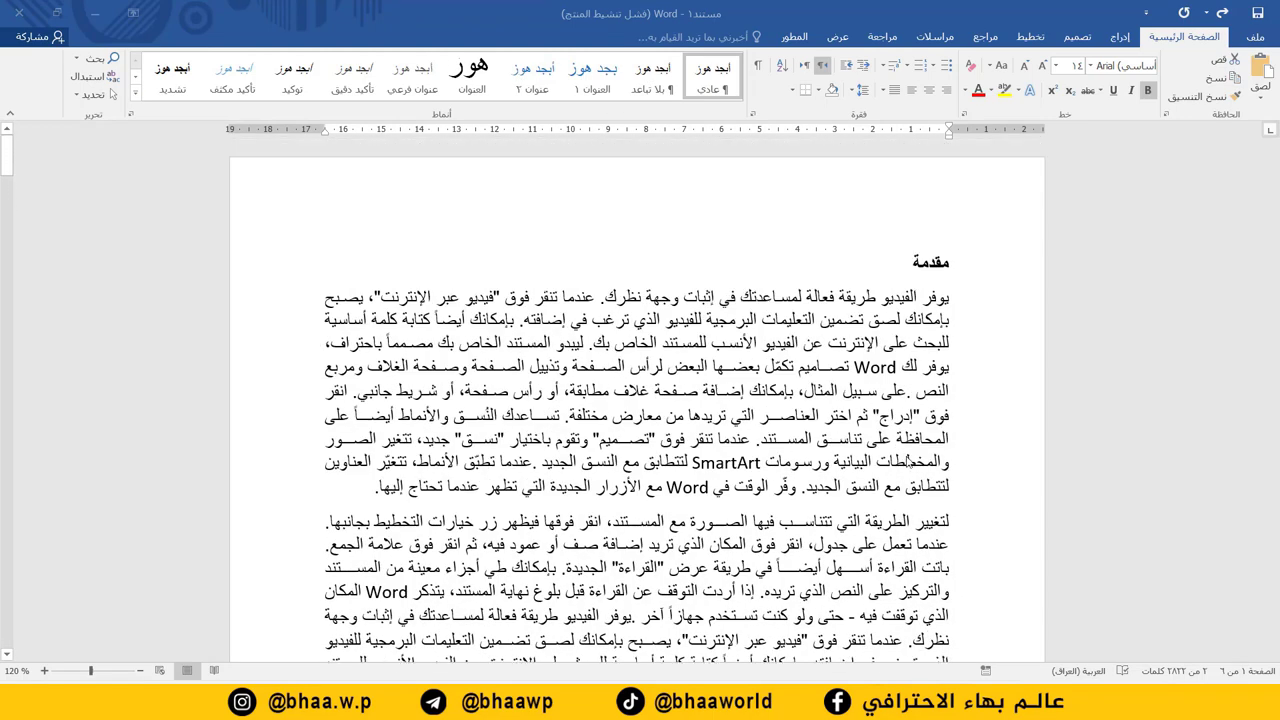
Apply the Heading 1 style (العنوان ١) to the section titles مقدمة and تمهيد.
double_click(932, 264)
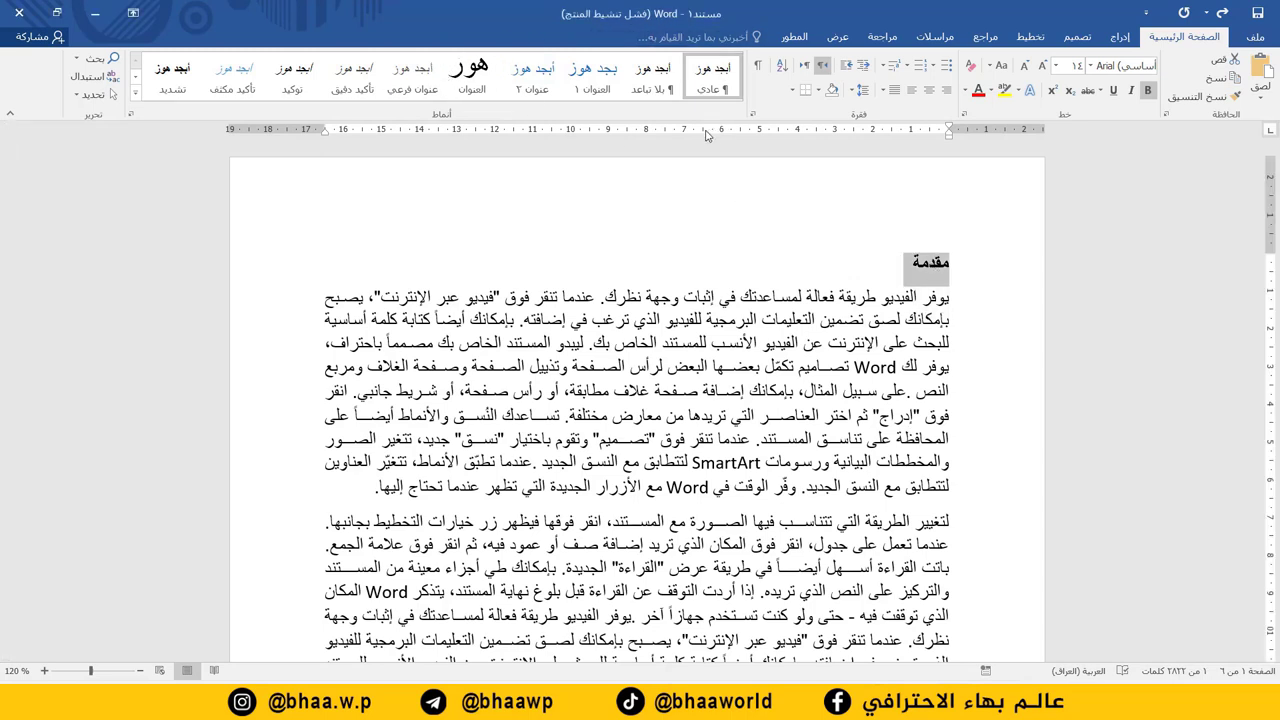
left_click(588, 70)
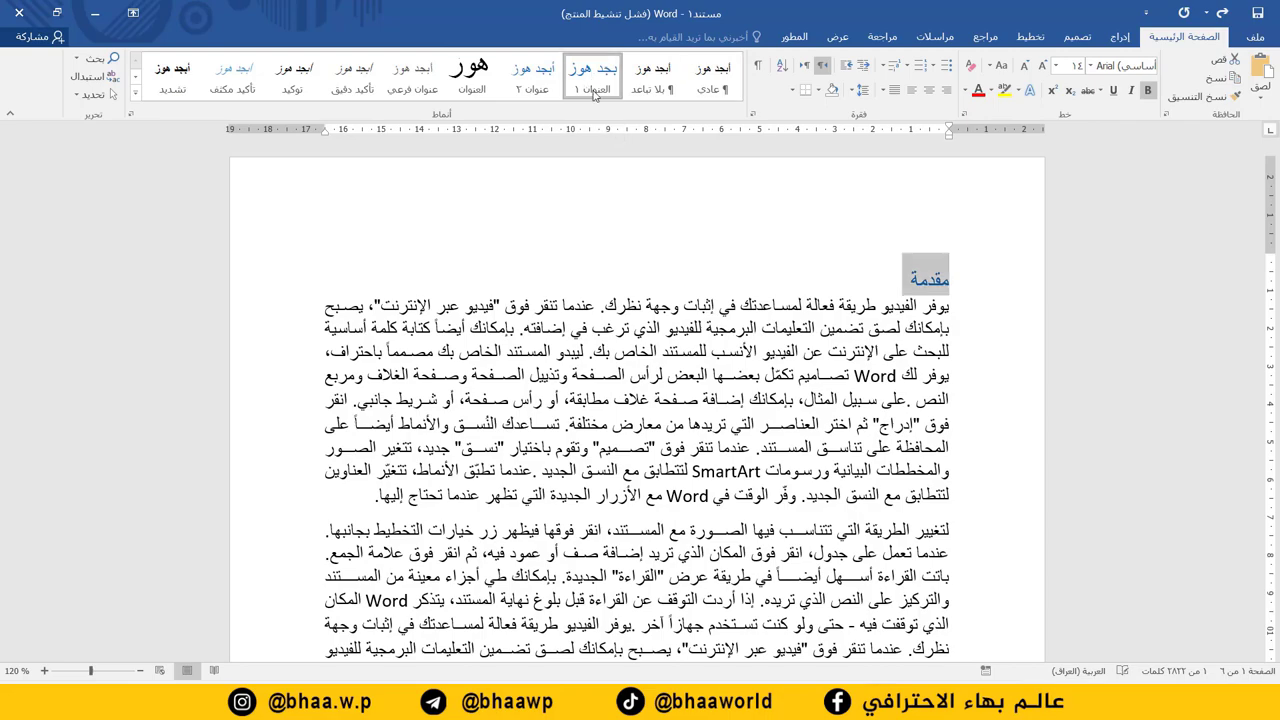
scroll(800, 265, "down", 10)
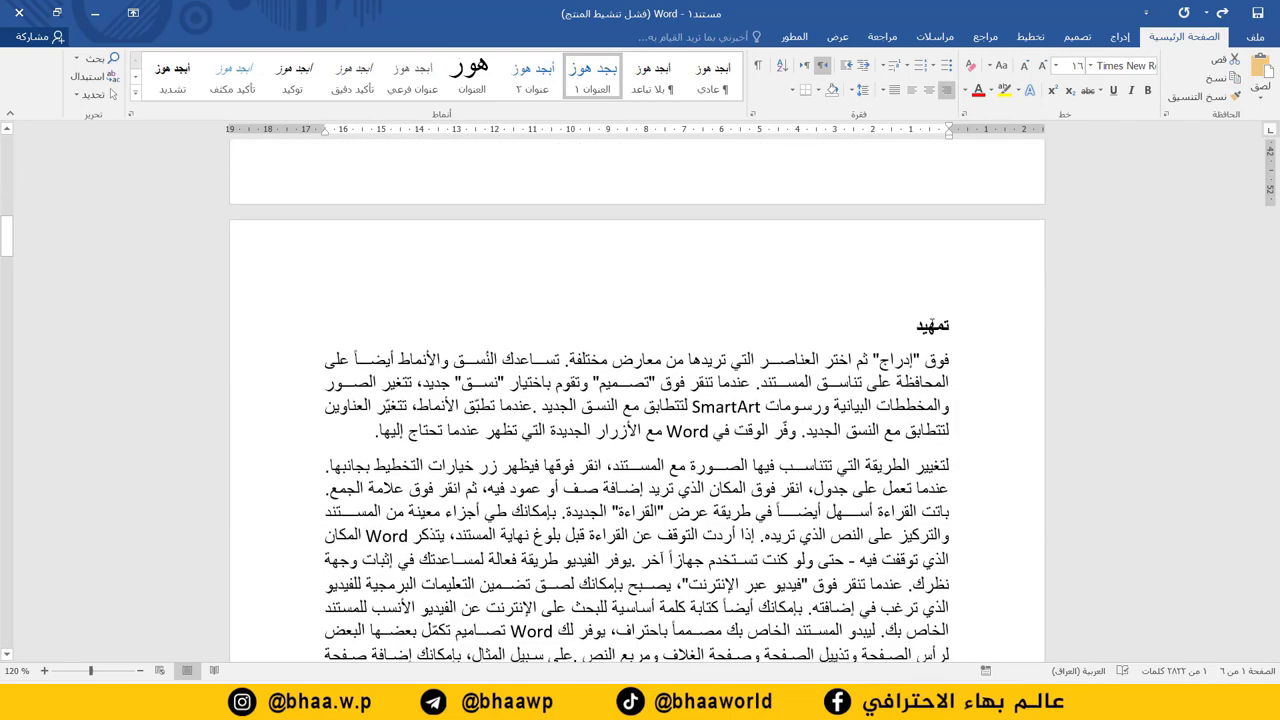
double_click(932, 328)
left_click(593, 70)
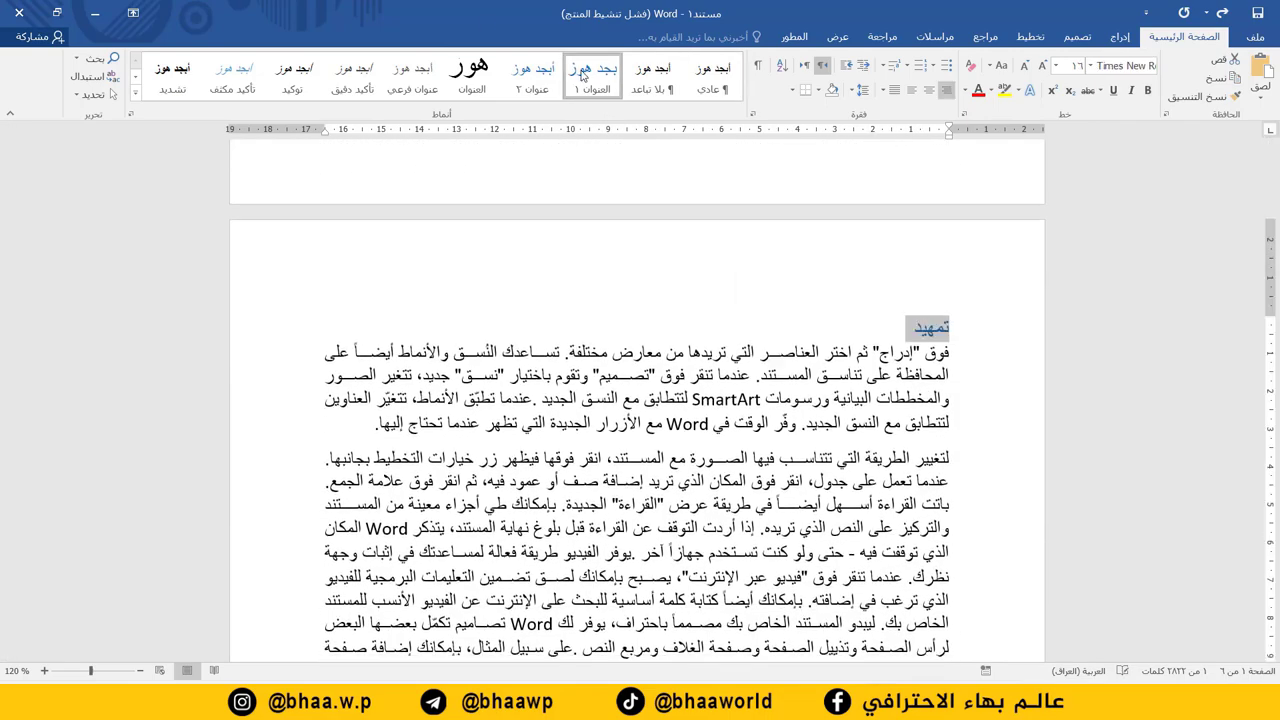
Apply the Heading 1 style (العنوان ١) to the section titles الفصل الاول and نظم المعلومات.
scroll(795, 255, "down", 10)
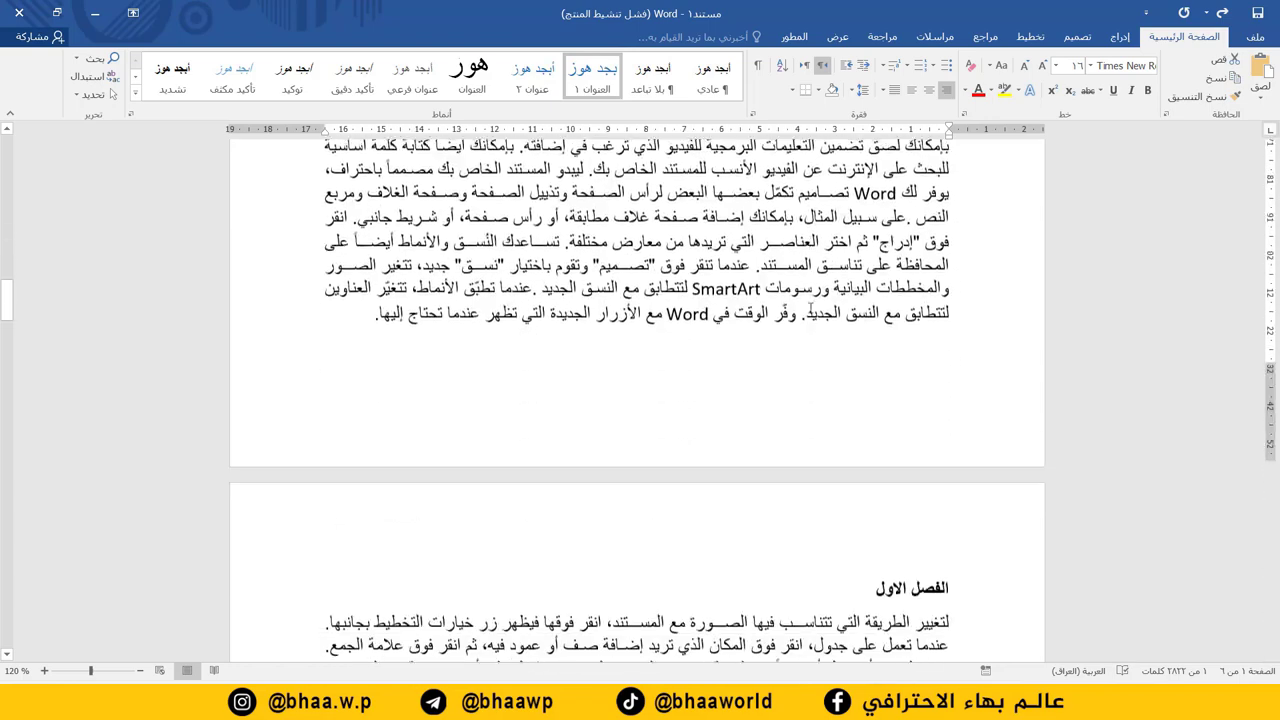
triple_click(912, 340)
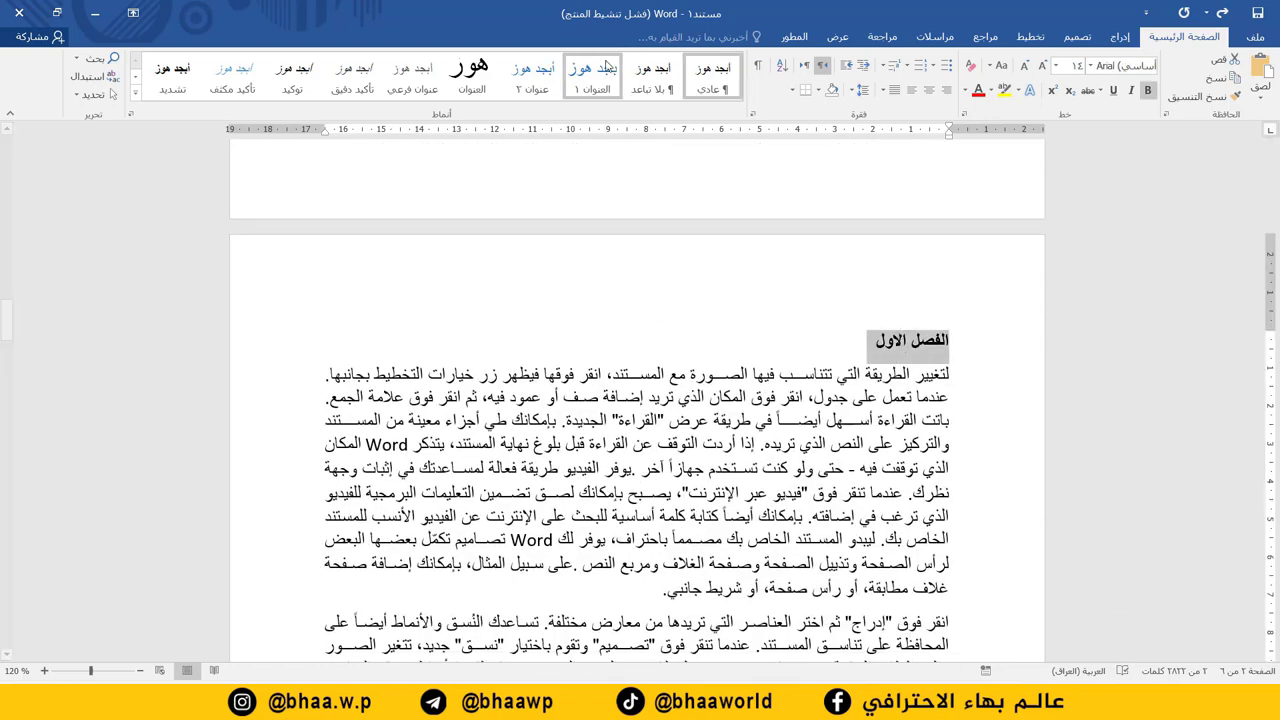
left_click(593, 70)
scroll(870, 393, "down", 5)
scroll(871, 394, "down", 4)
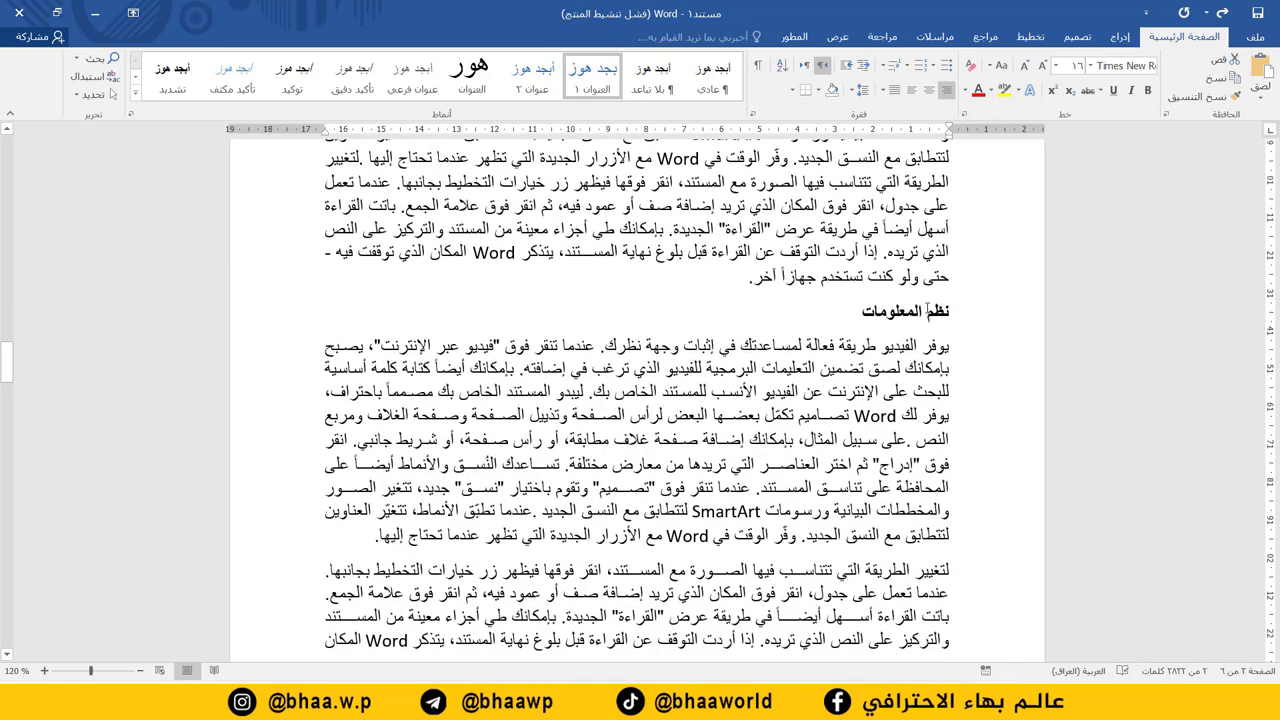
triple_click(928, 311)
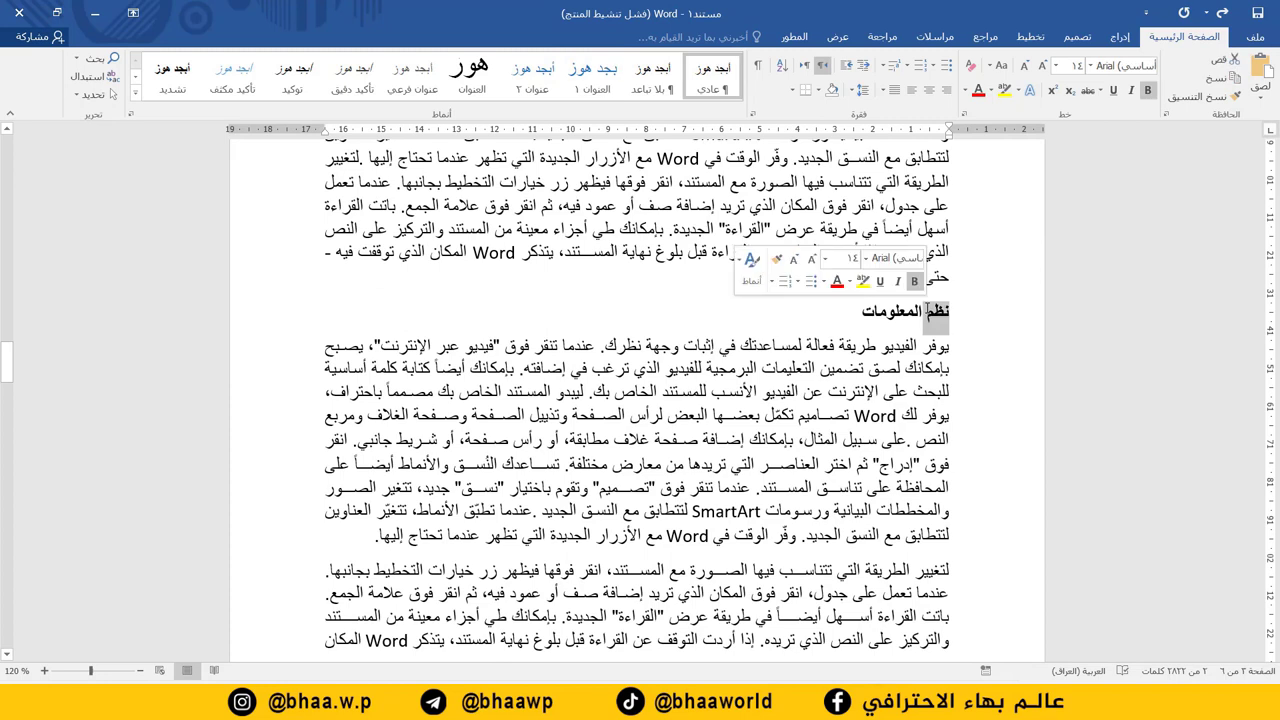
left_click(584, 68)
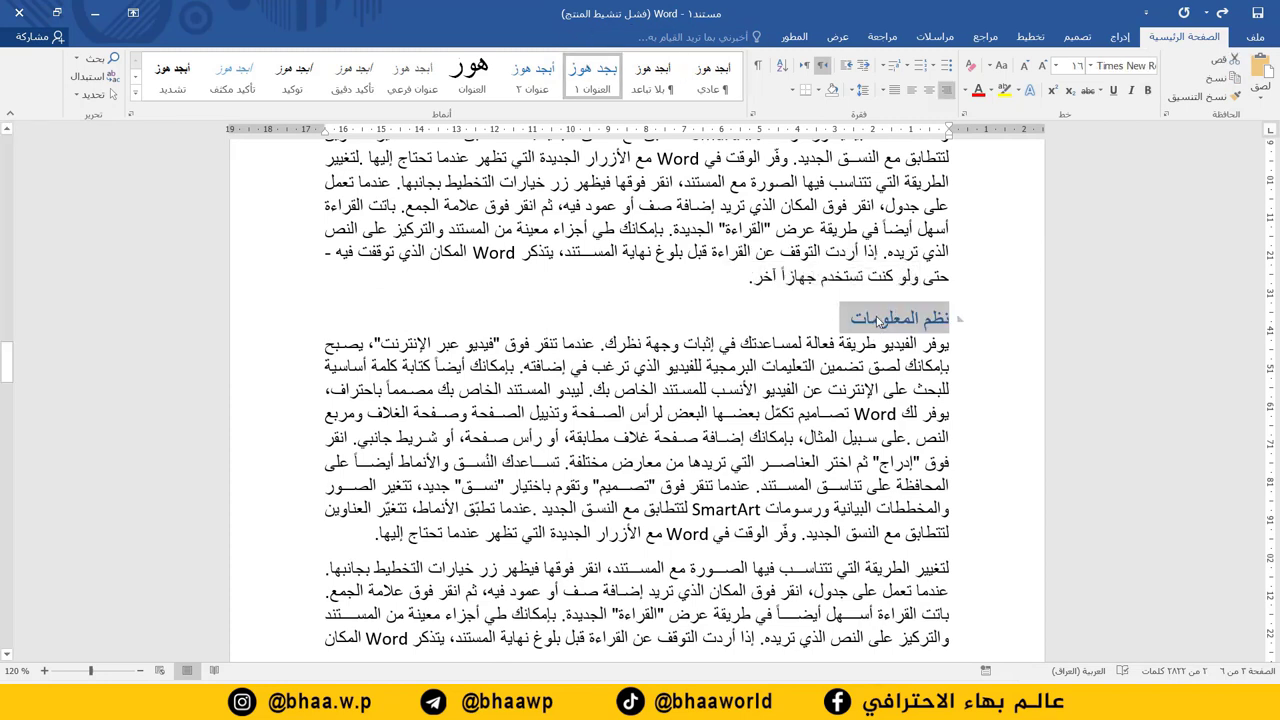
Apply the Heading 1 style (العنوان ١) to the section titles اسرا عالم الحاسوب and الحاسوب لغة العصر.
scroll(642, 447, "down", 4)
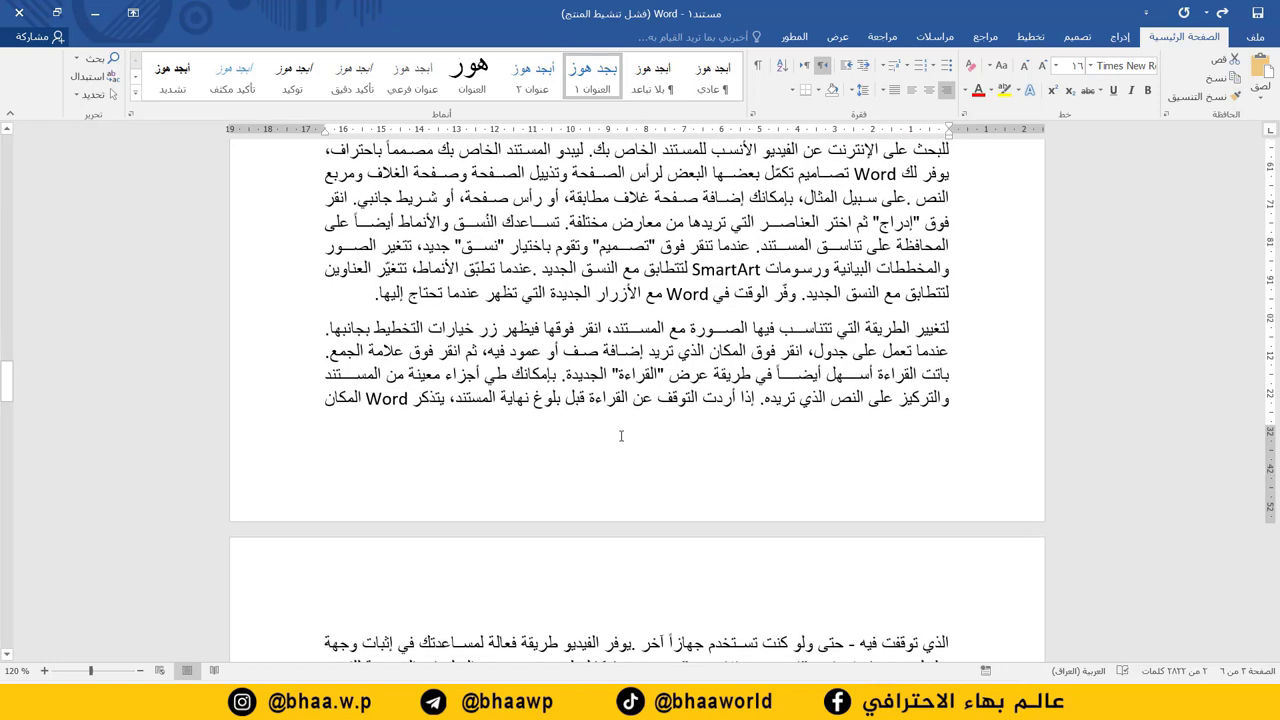
scroll(620, 436, "down", 7)
triple_click(885, 362)
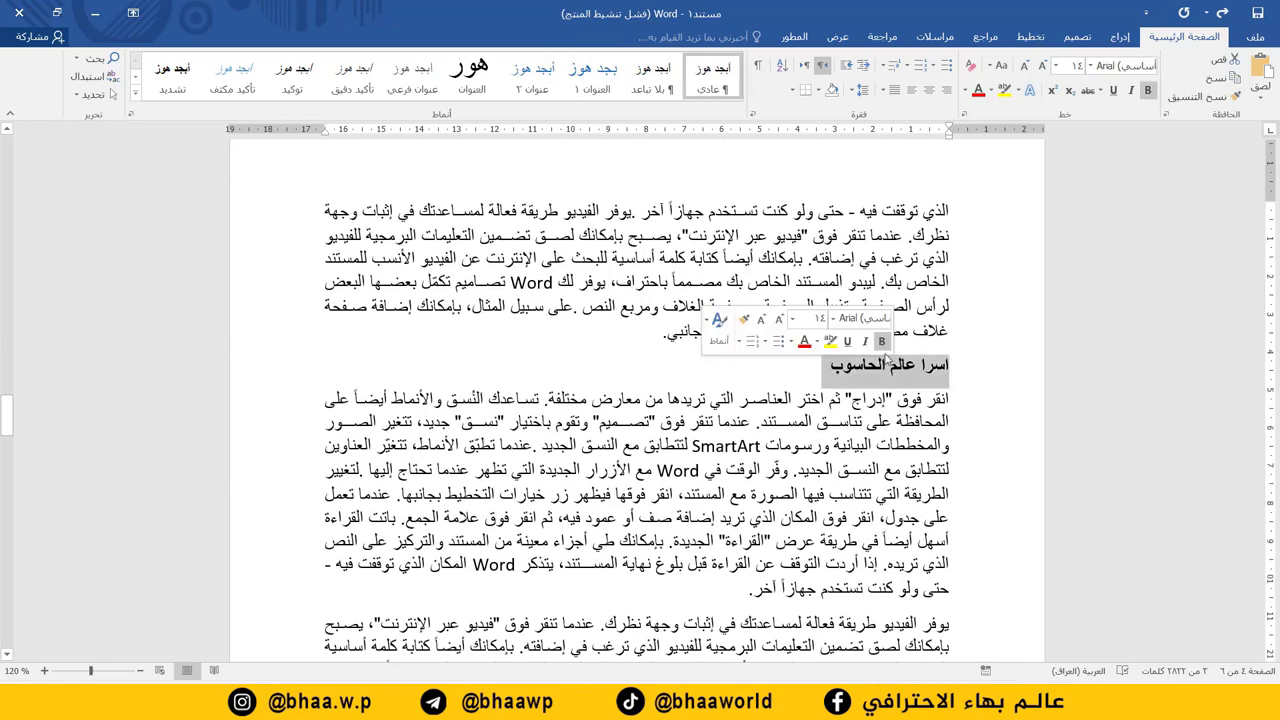
left_click(593, 75)
scroll(862, 400, "down", 6)
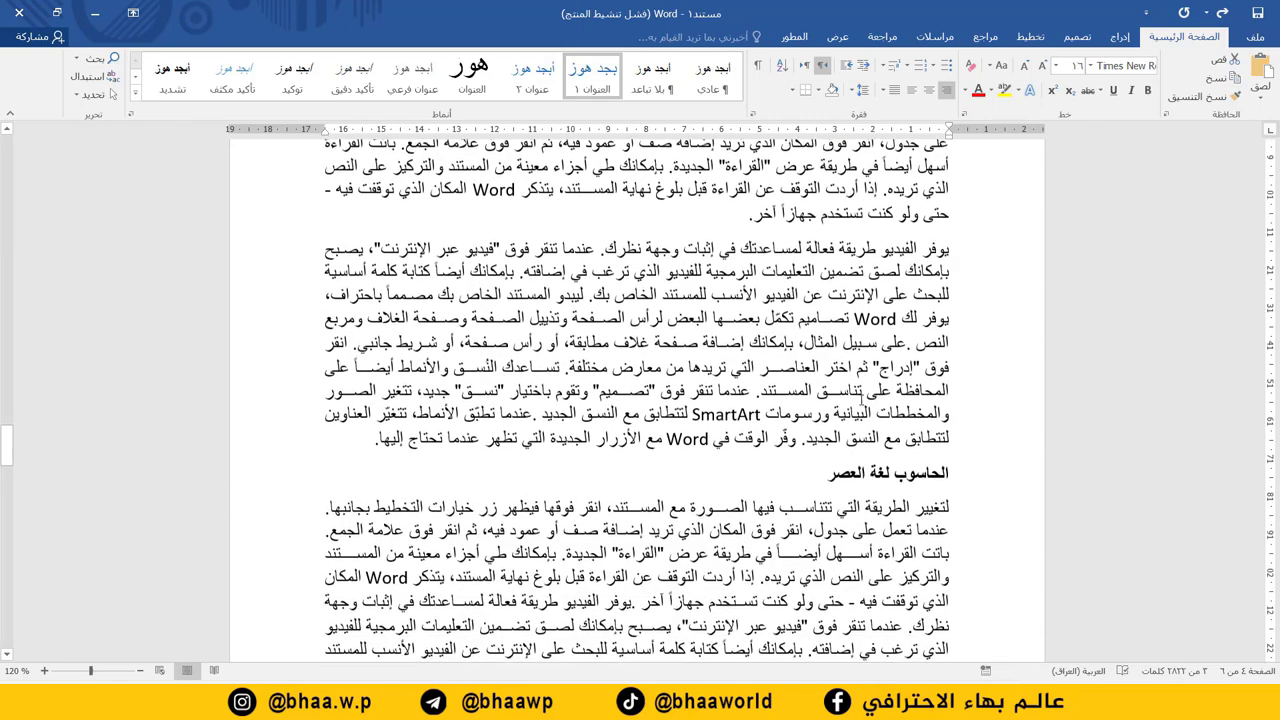
triple_click(885, 462)
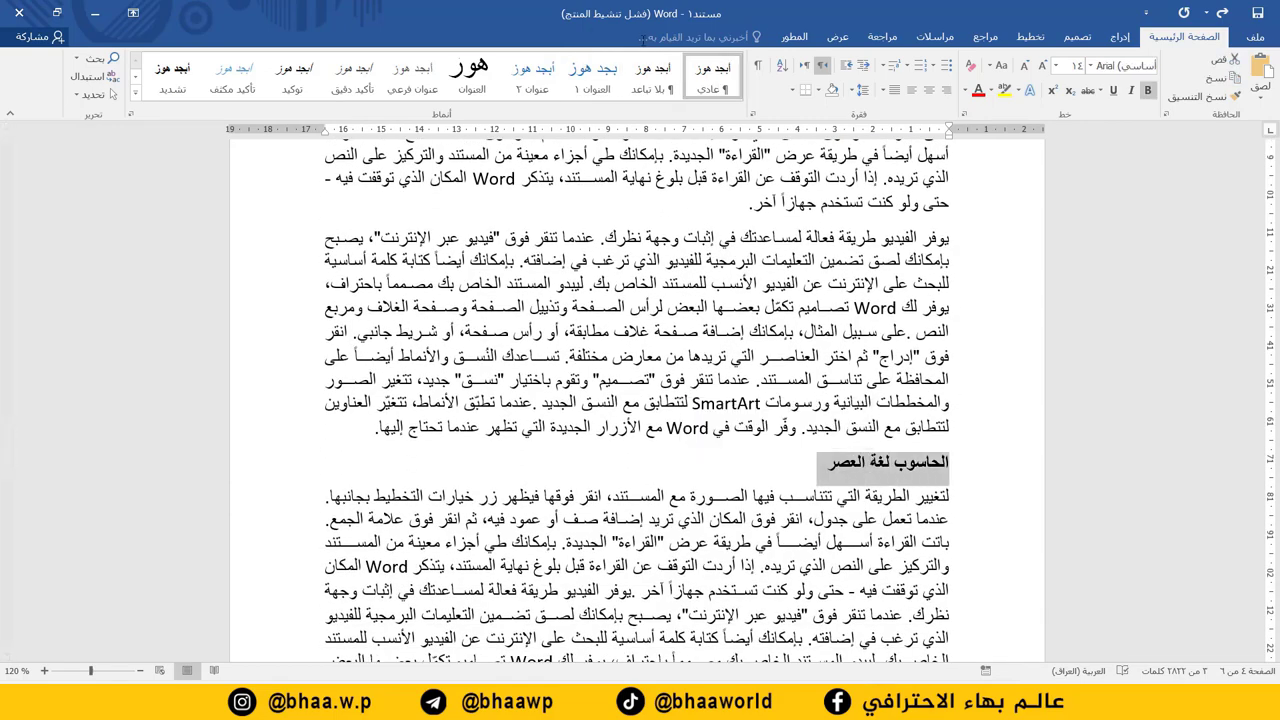
left_click(593, 75)
Apply the Heading 1 style (العنوان ١) to the section titles مدخل الى لغات البرمجة and الخوارزميات.
scroll(857, 287, "down", 1)
scroll(857, 287, "down", 10)
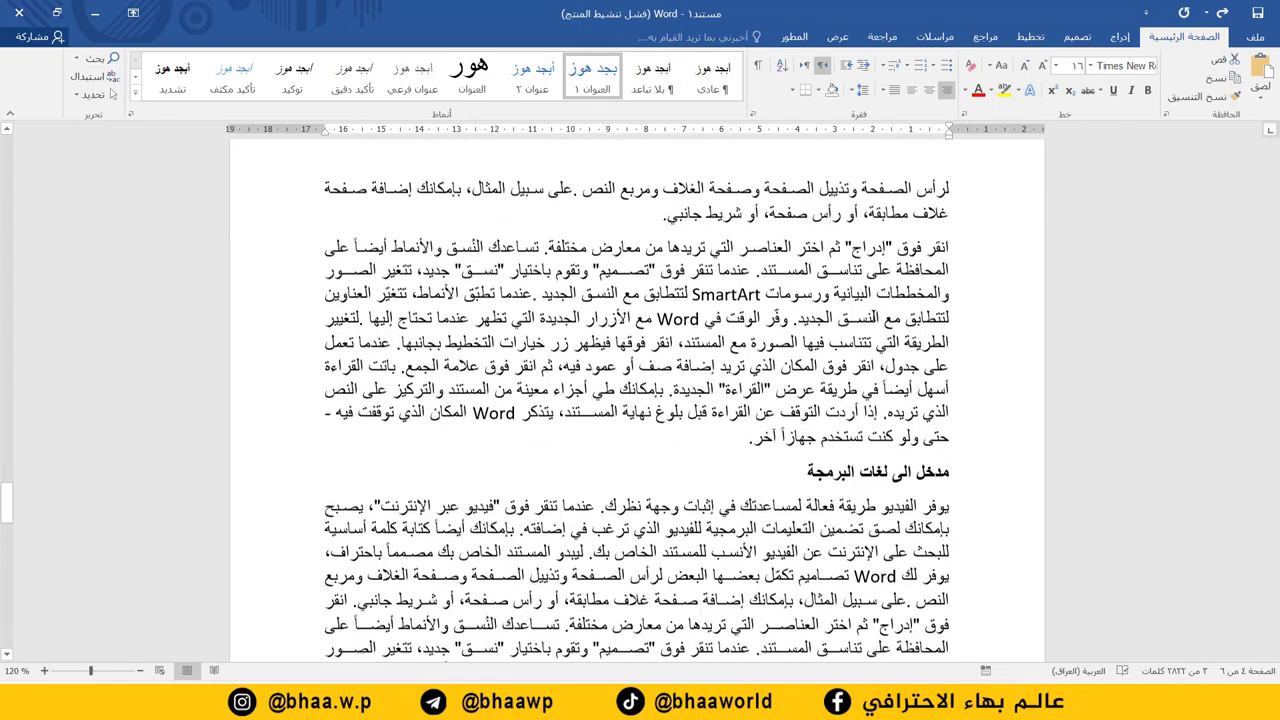
triple_click(878, 412)
left_click(593, 75)
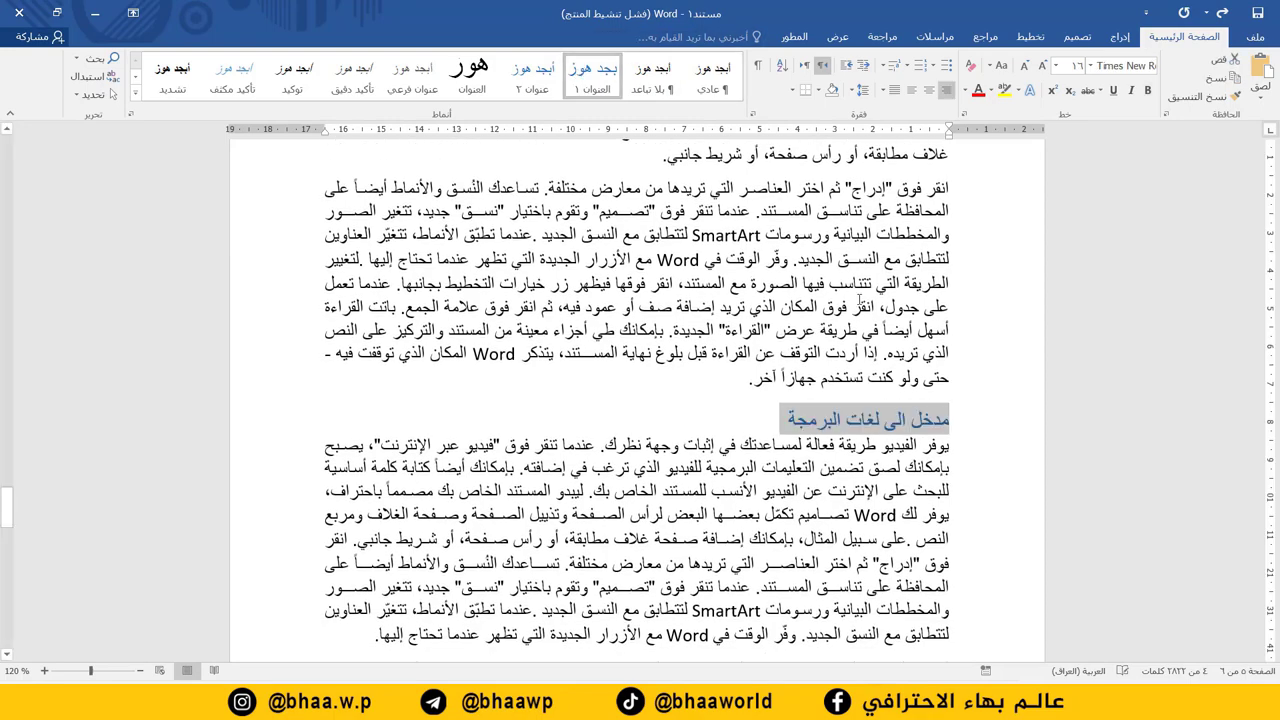
scroll(880, 345, "up", 10)
scroll(880, 345, "down", 5)
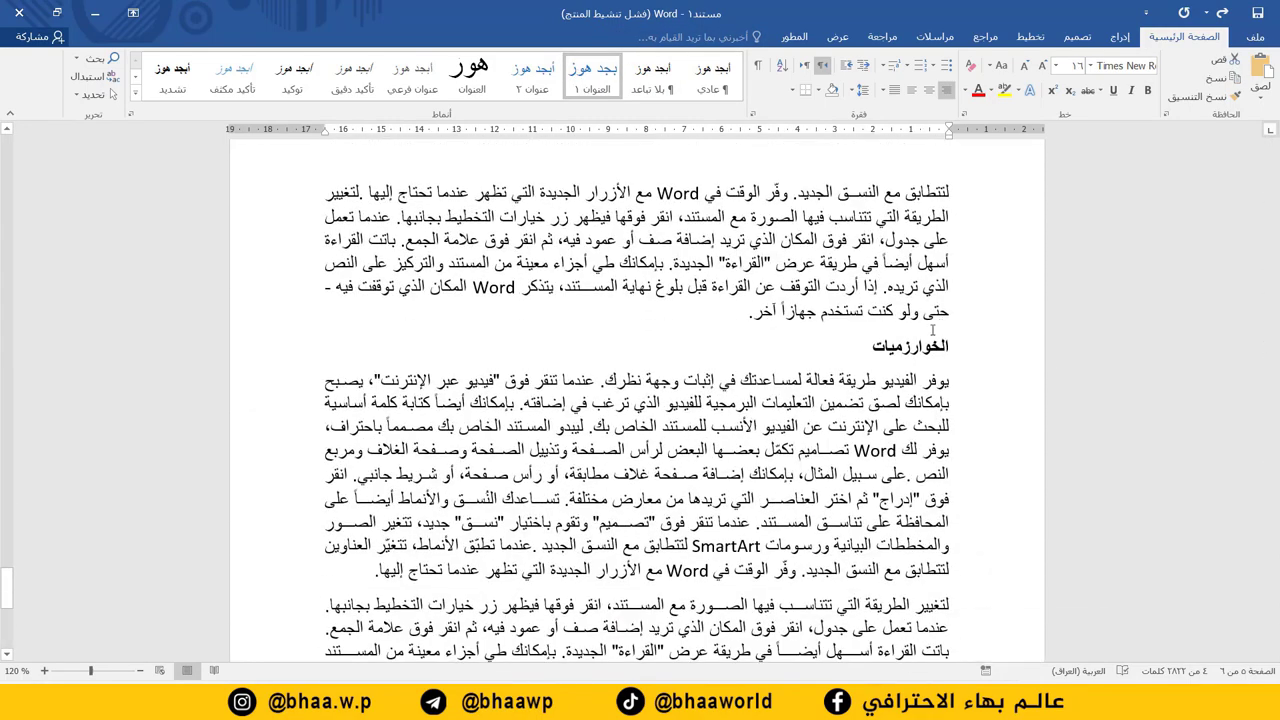
triple_click(880, 345)
left_click(593, 75)
Insert a page break after the document's last paragraph to start a new blank page.
scroll(838, 288, "down", 5)
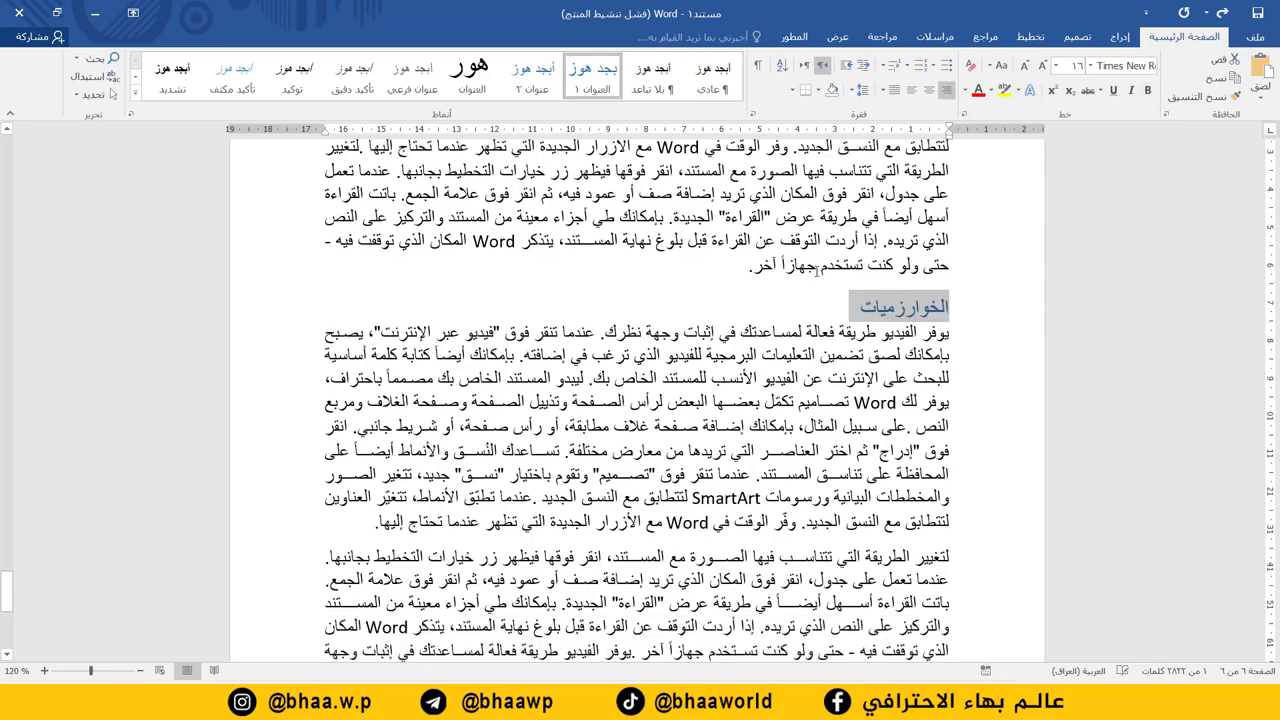
scroll(843, 288, "up", 2)
scroll(625, 337, "down", 3)
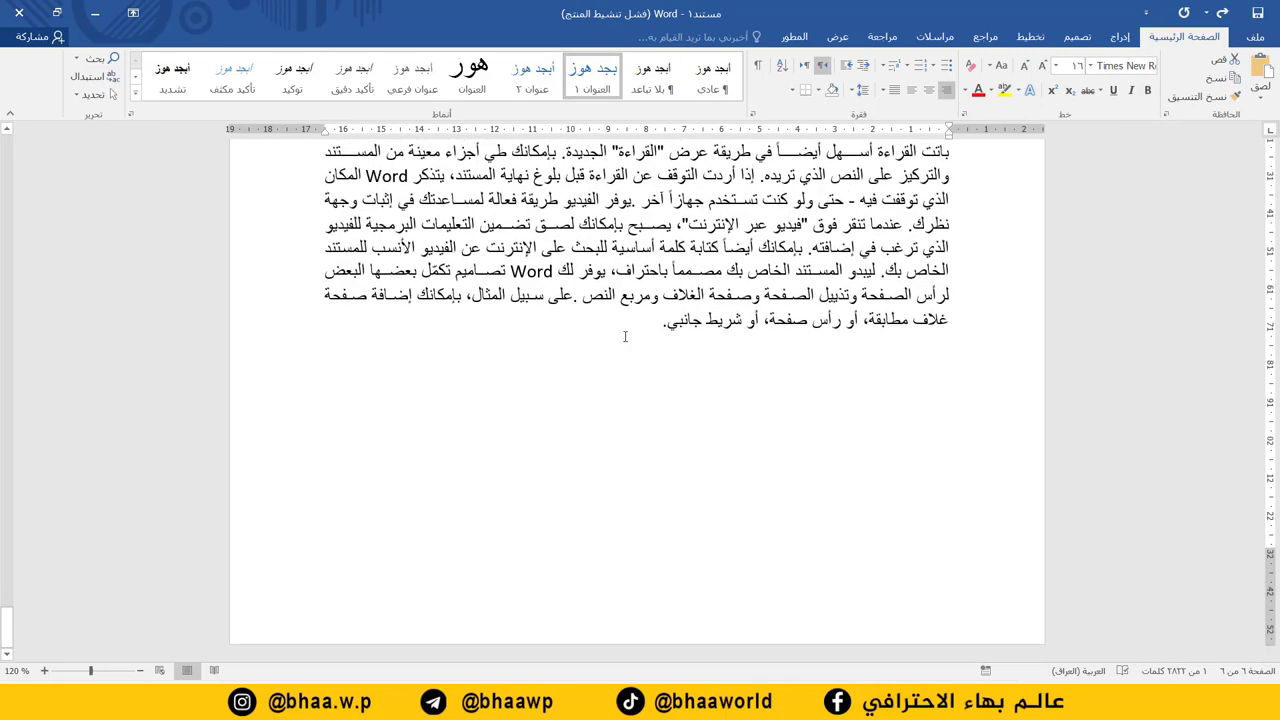
left_click(643, 323)
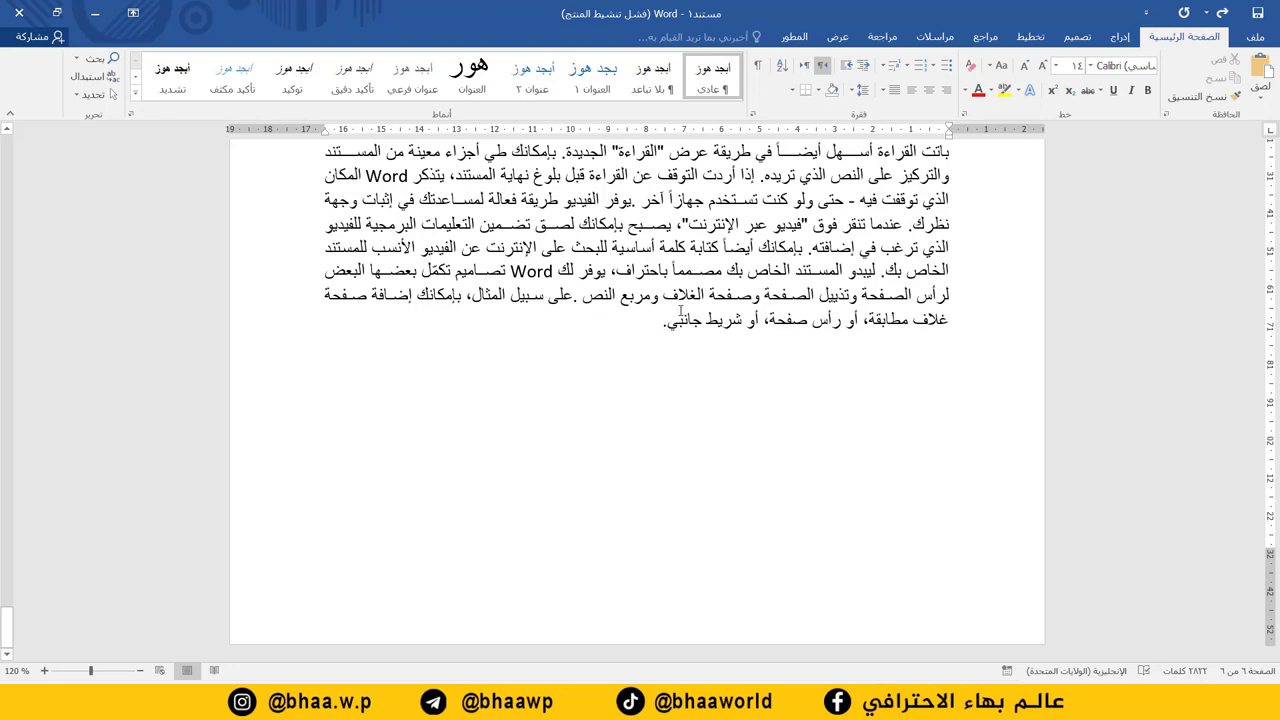
key("ctrl+Return")
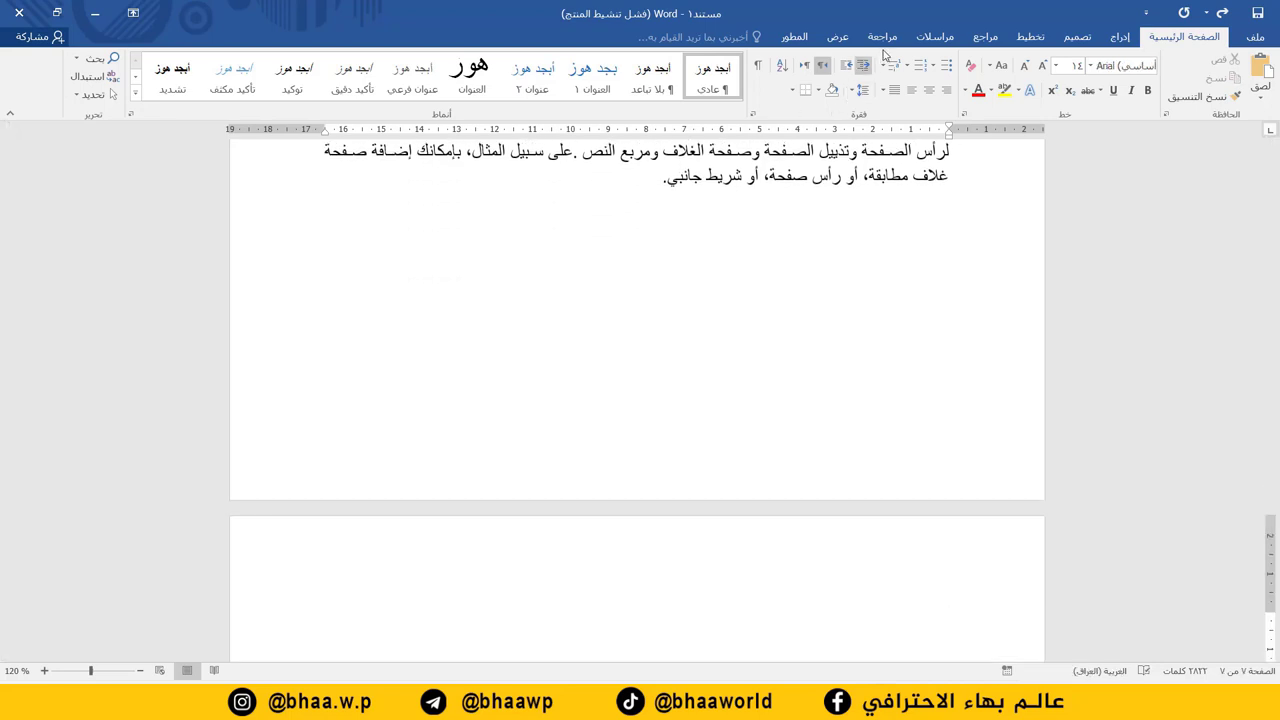
Insert an automatic table of contents on the new last page using the built-in layout الجدول التلقائي ١.
left_click(976, 39)
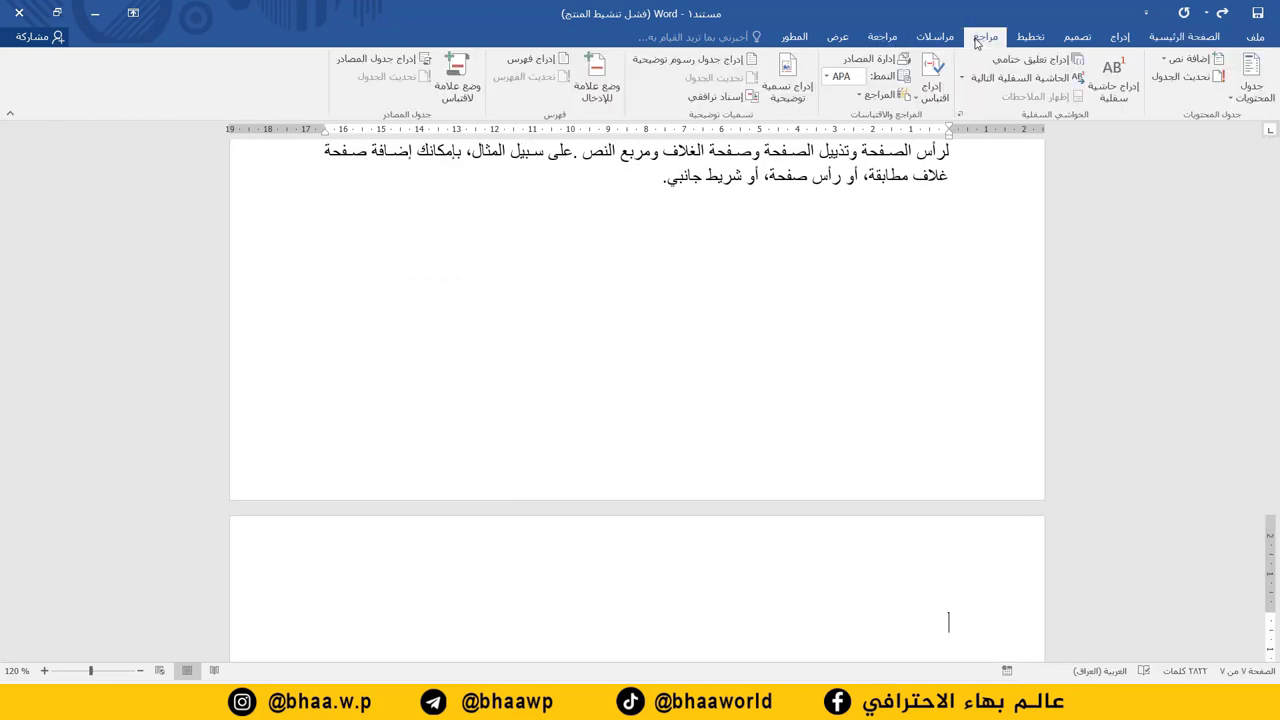
left_click(1254, 97)
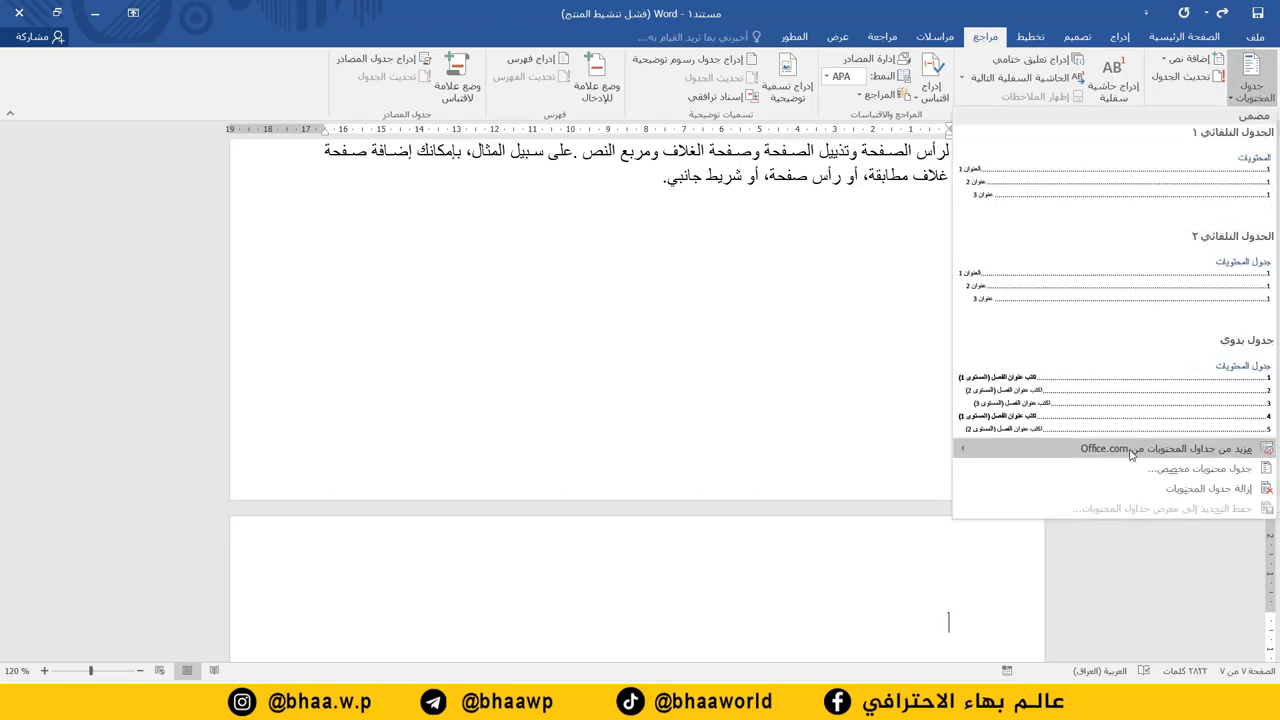
left_click(1148, 190)
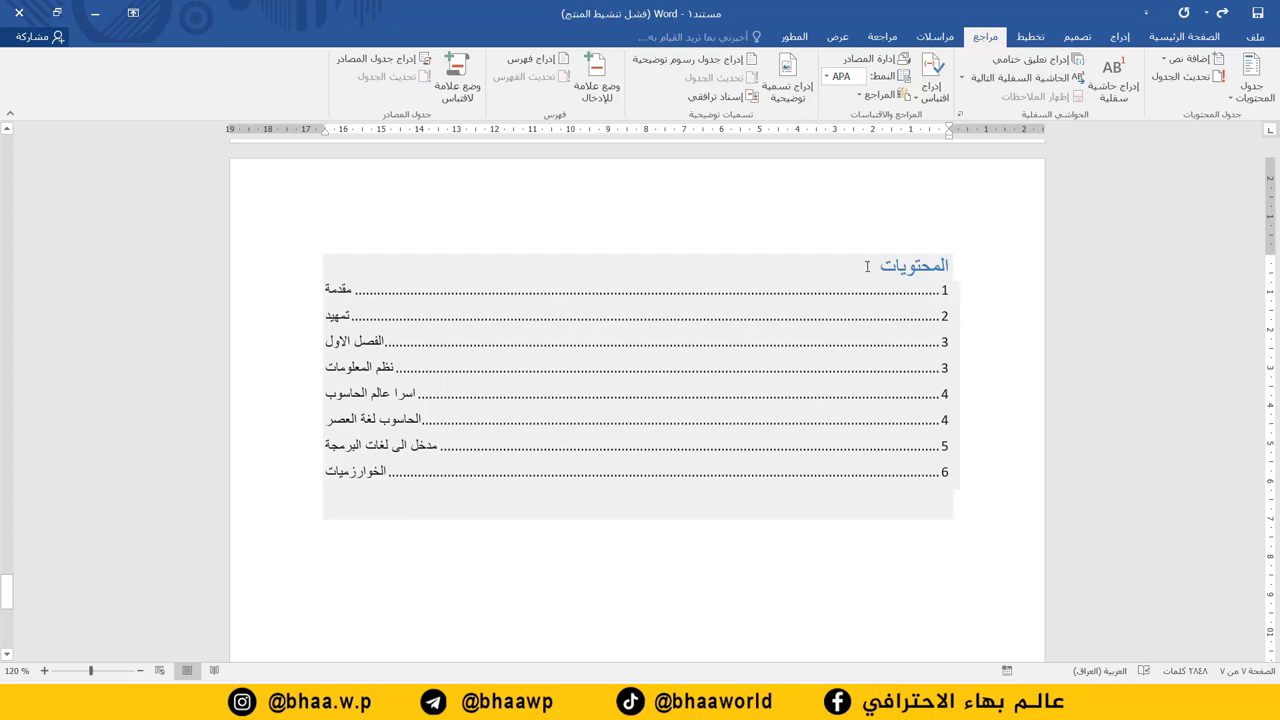
Center the table of contents title المحتويات and make it bold.
double_click(913, 268)
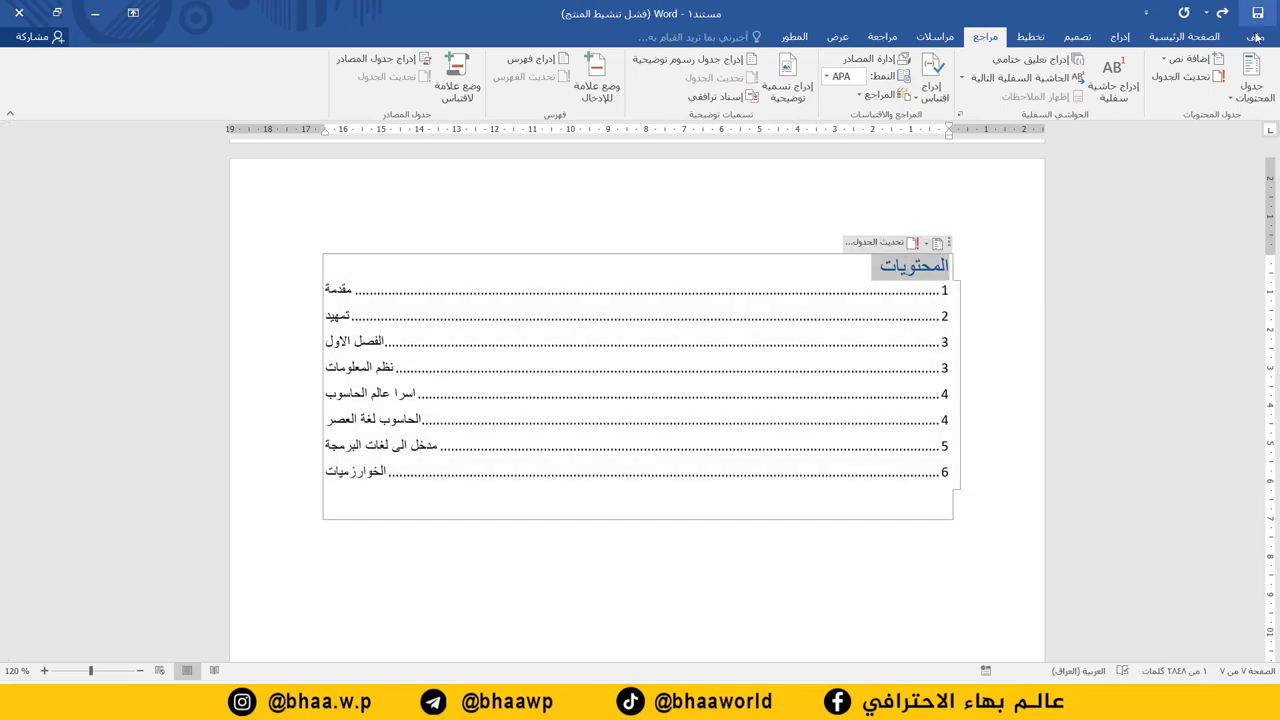
left_click(1202, 38)
left_click(929, 90)
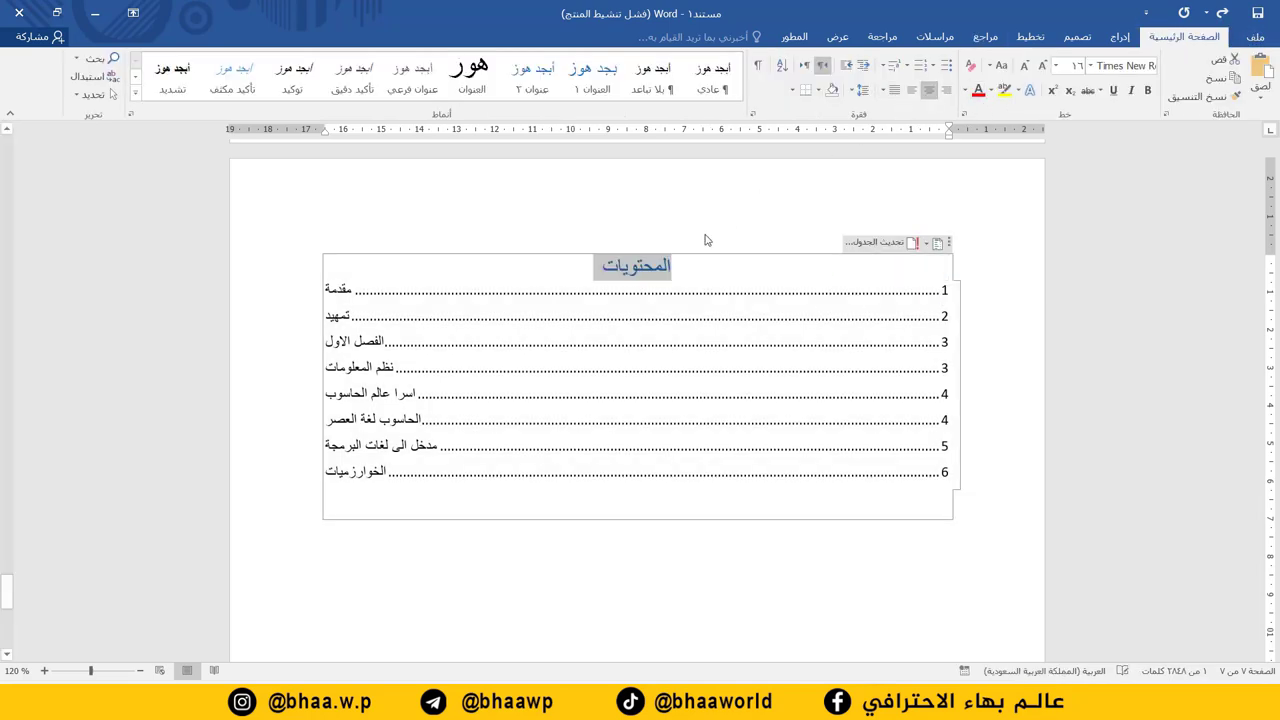
left_click(1147, 90)
left_click_drag(336, 507, 900, 264)
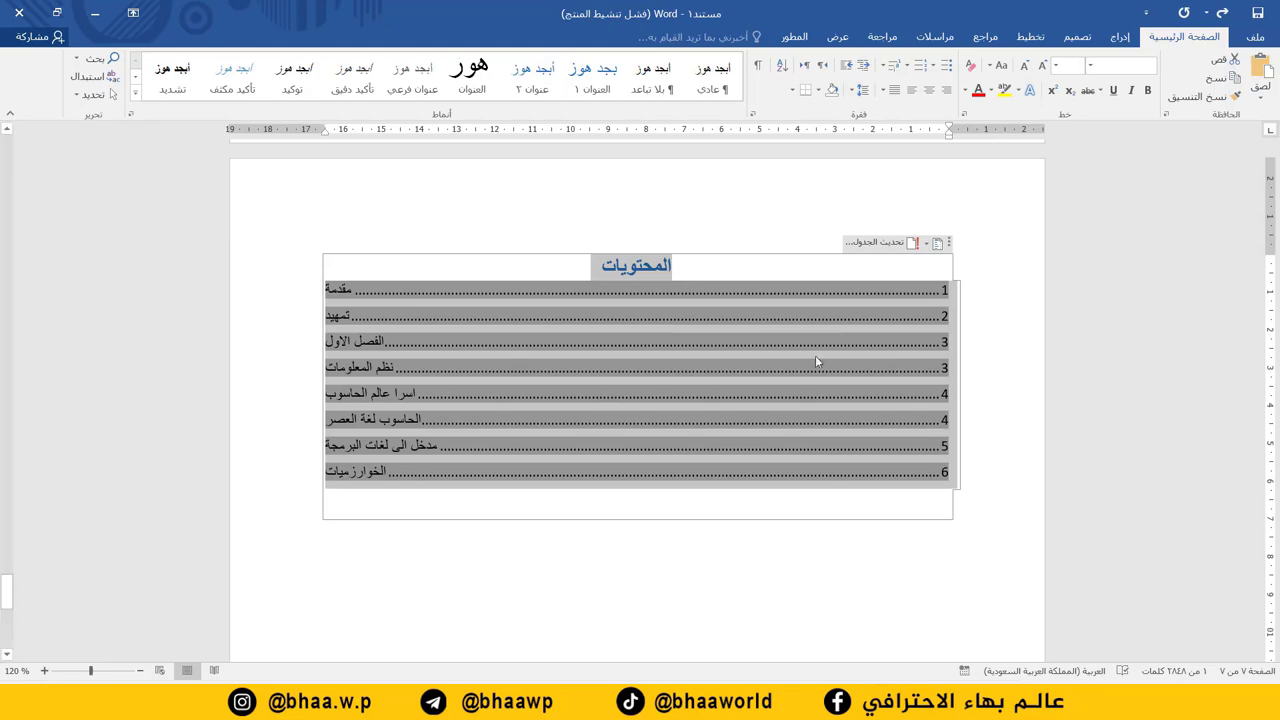
Add a new line reading أسس البرمجة after the first paragraph of the section مدخل الى لغات البرمجة.
scroll(744, 446, "up", 1)
scroll(744, 446, "up", 15)
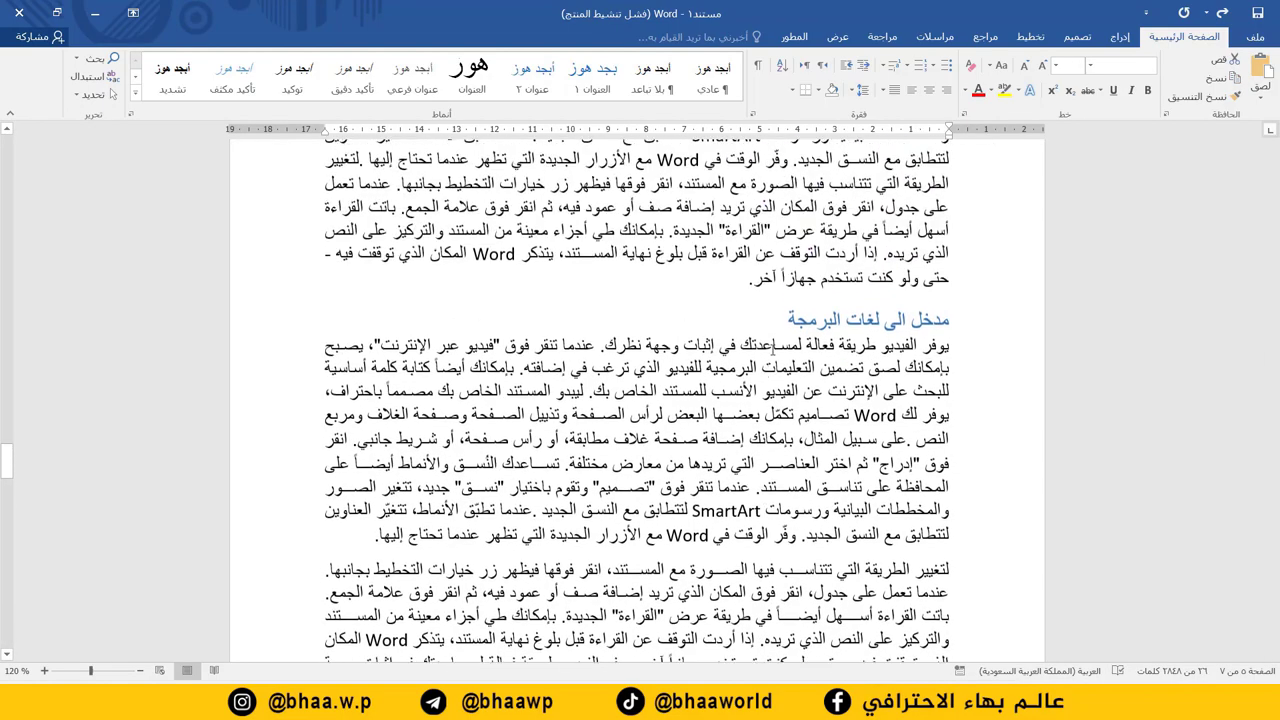
scroll(835, 368, "down", 3)
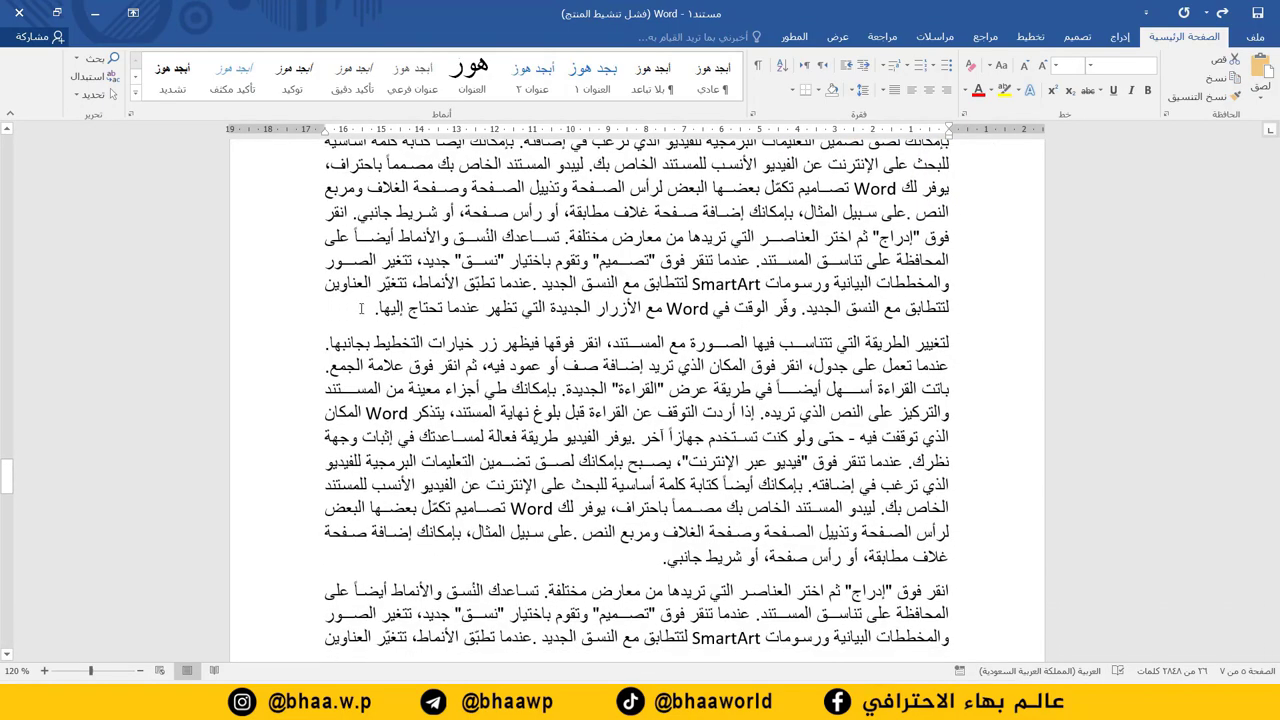
left_click(361, 309)
key("Return")
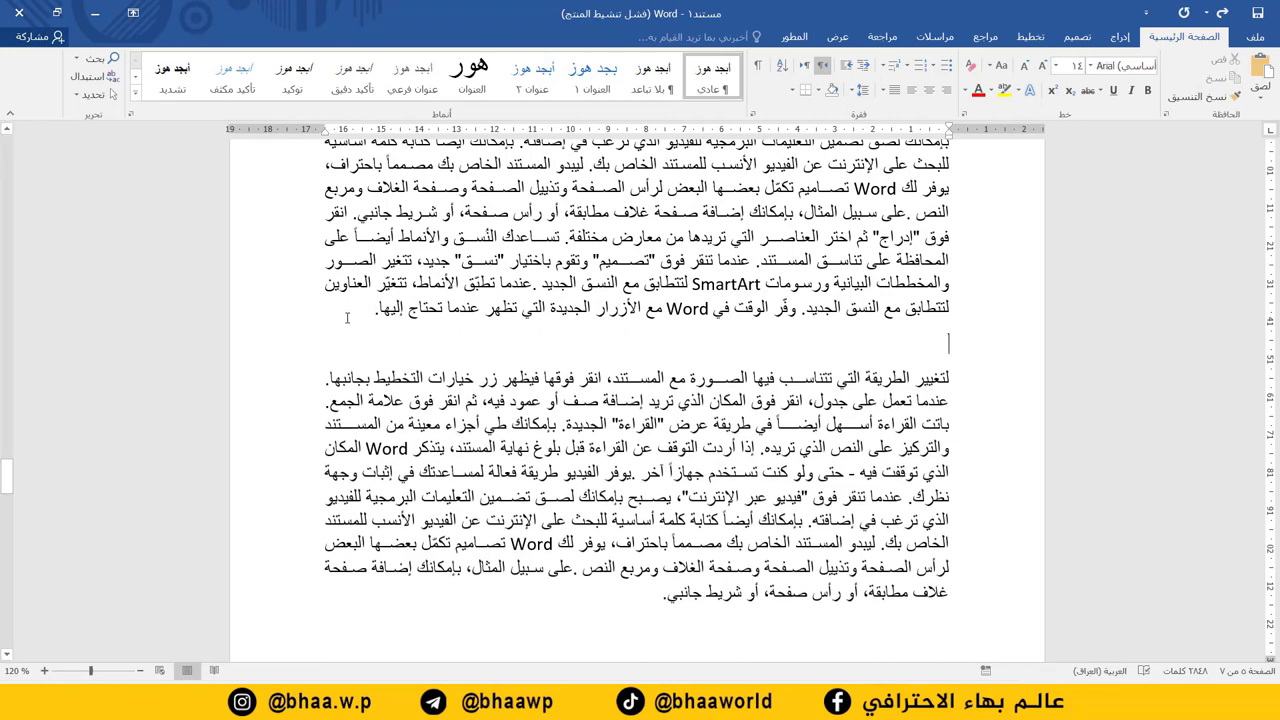
type("أسس البرمجة")
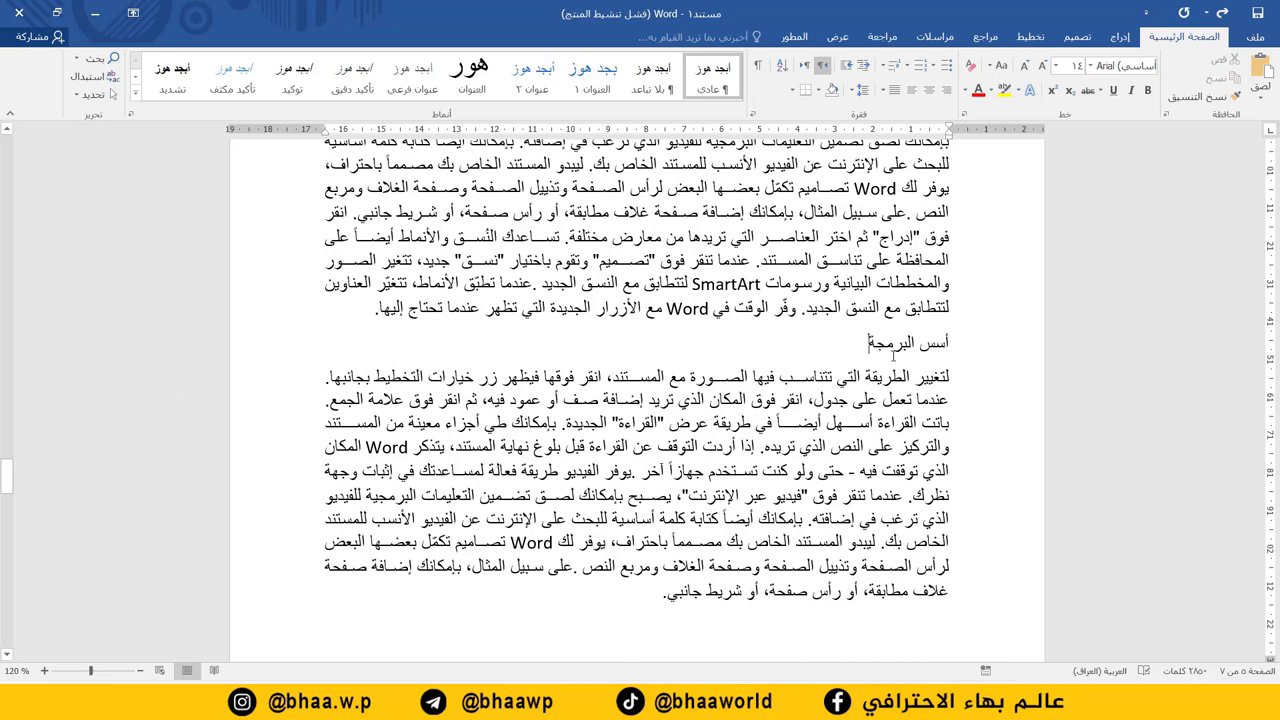
Apply the Heading 1 style (العنوان ١) to the new line أسس البرمجة.
left_click_drag(866, 345, 950, 345)
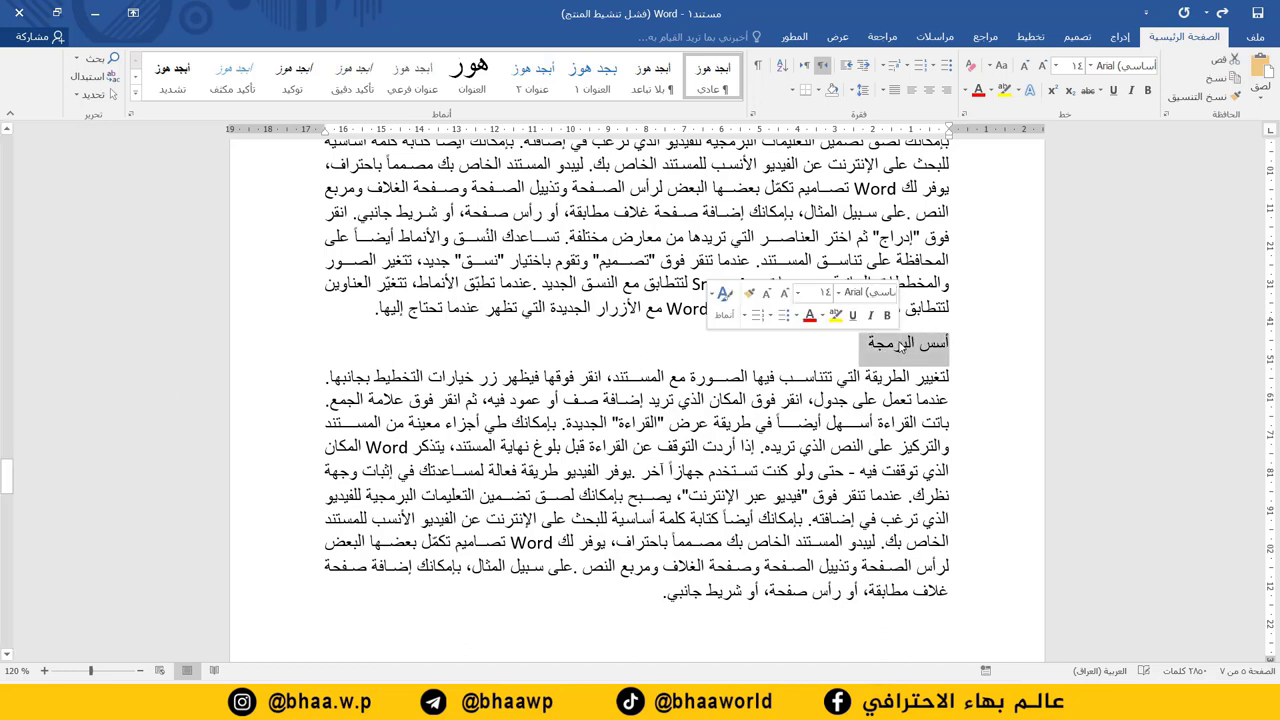
left_click(598, 75)
scroll(740, 300, "down", 5)
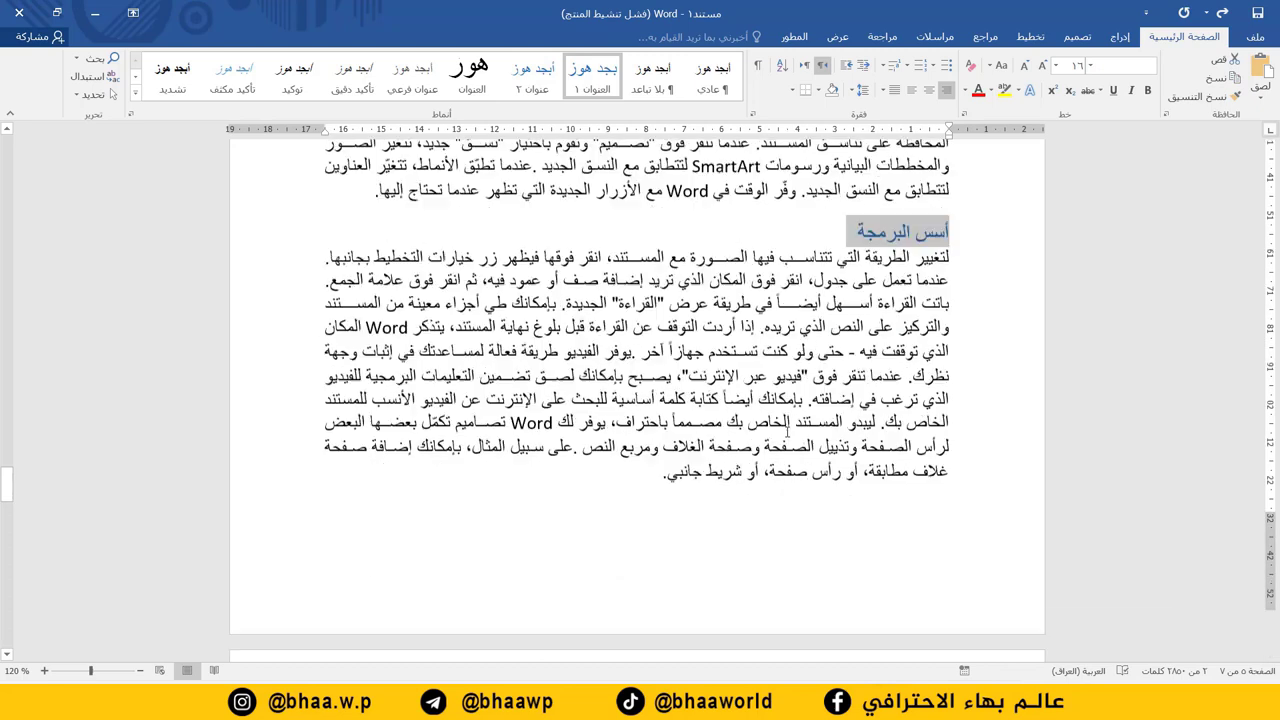
Update the entire table of contents (تحديث الجدول بأكمله) so it includes the new heading أسس البرمجة.
scroll(736, 260, "down", 4)
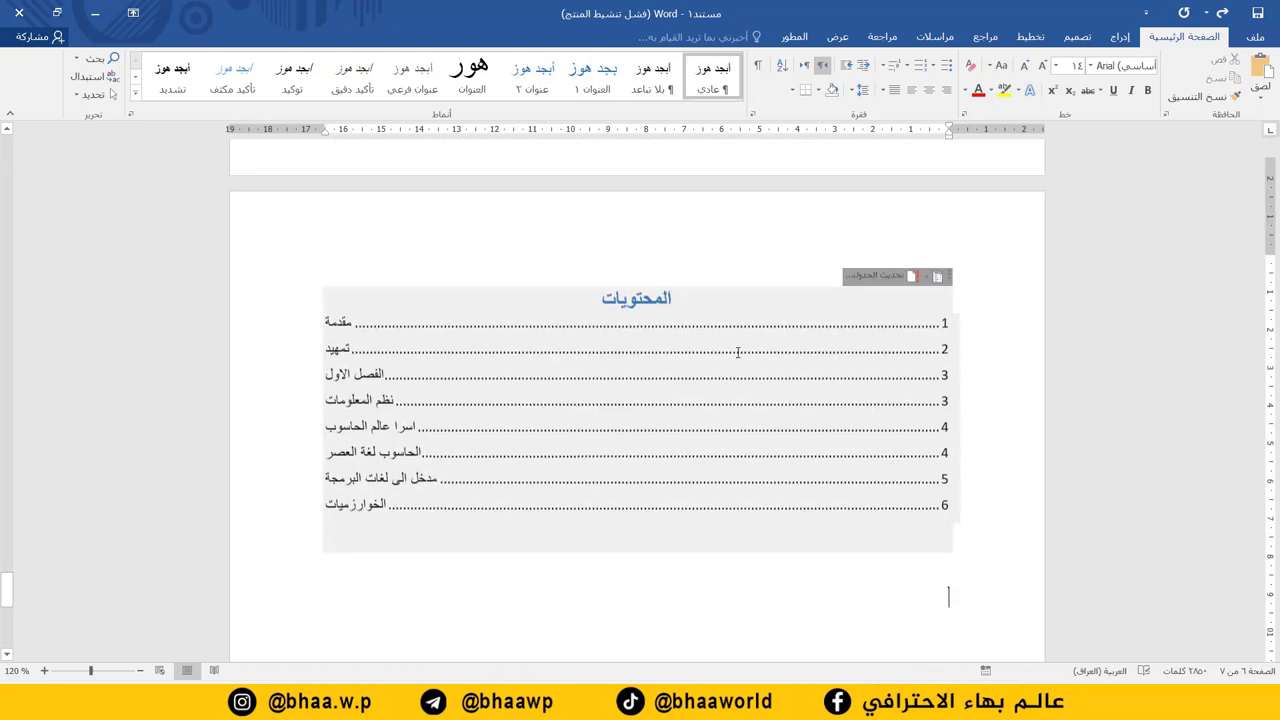
left_click(986, 38)
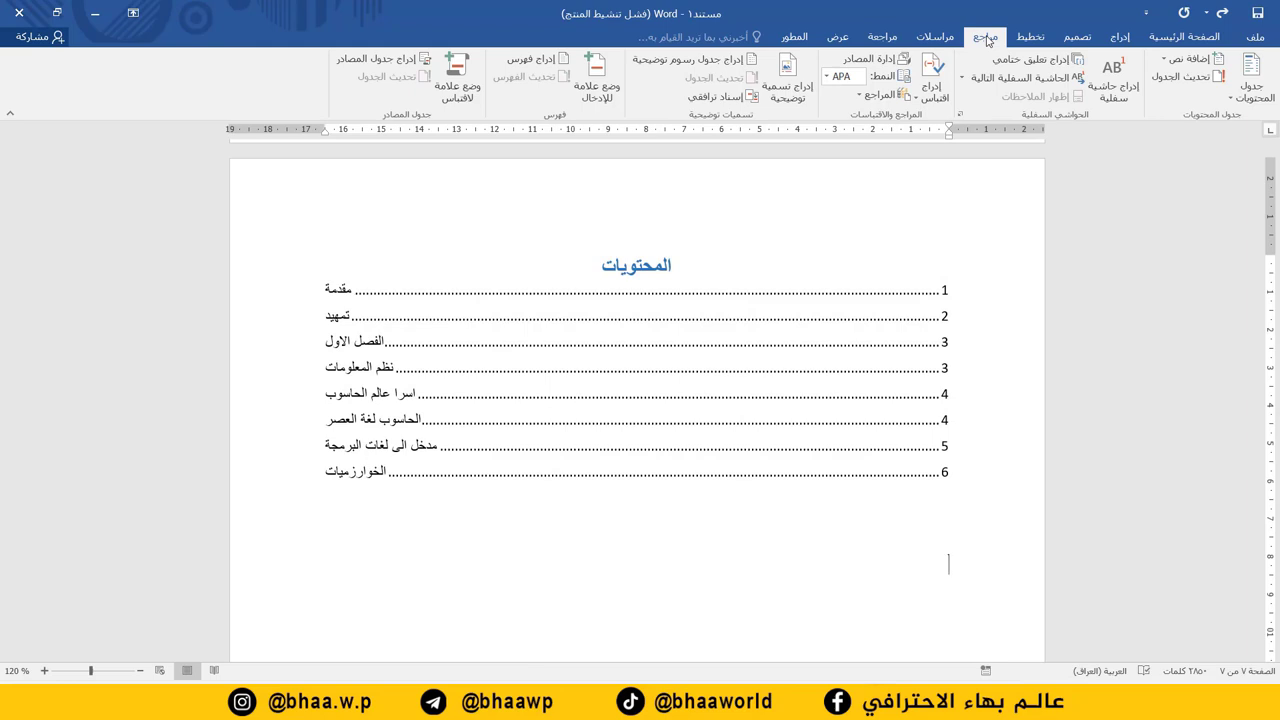
left_click(1183, 77)
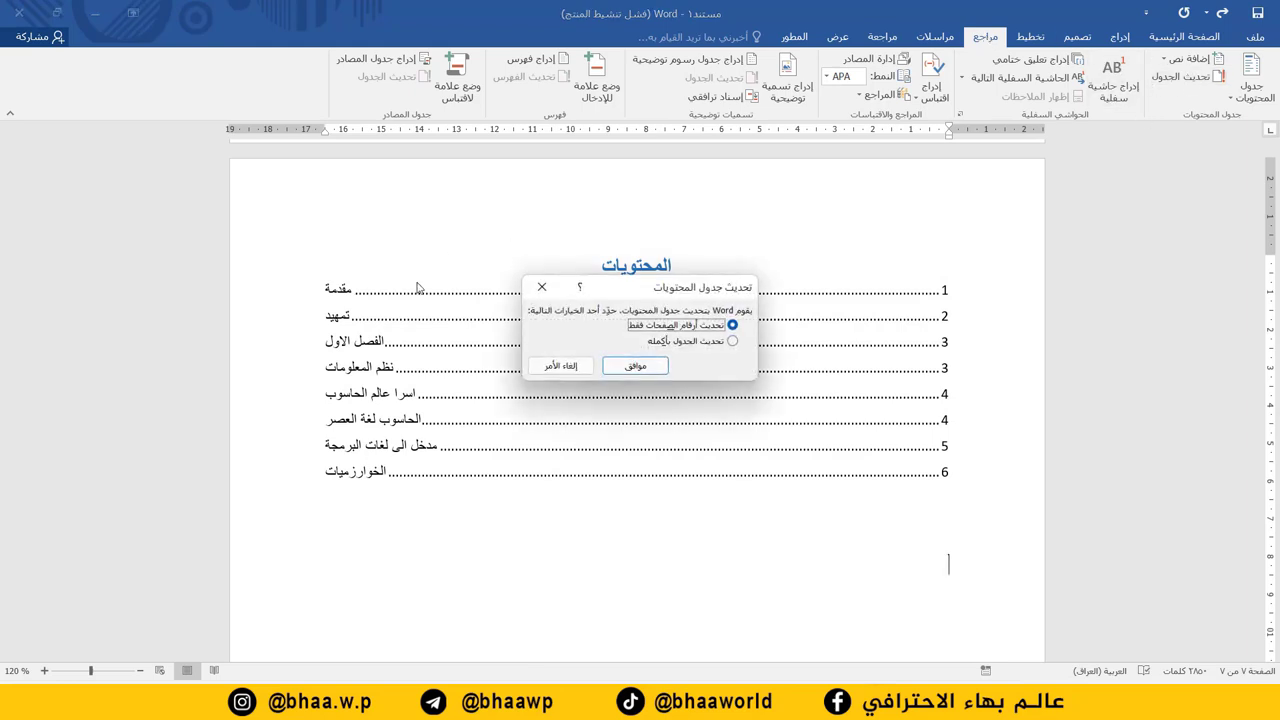
left_click(732, 341)
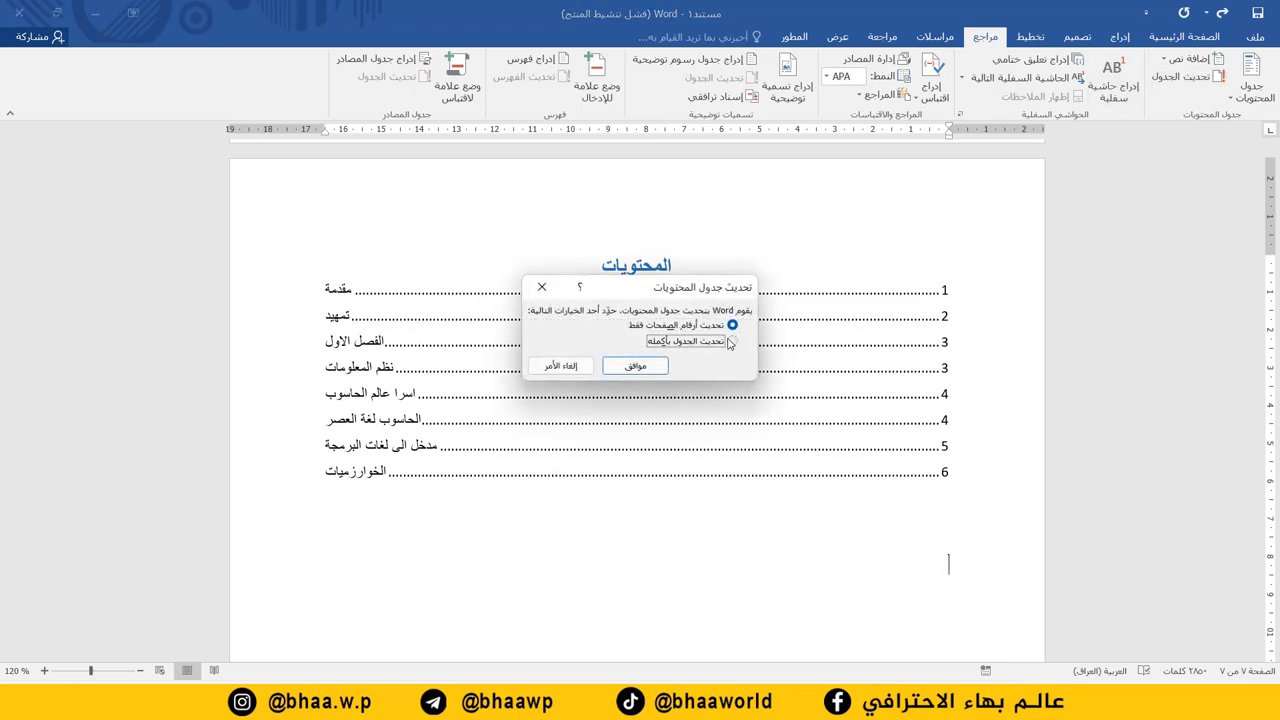
left_click(643, 366)
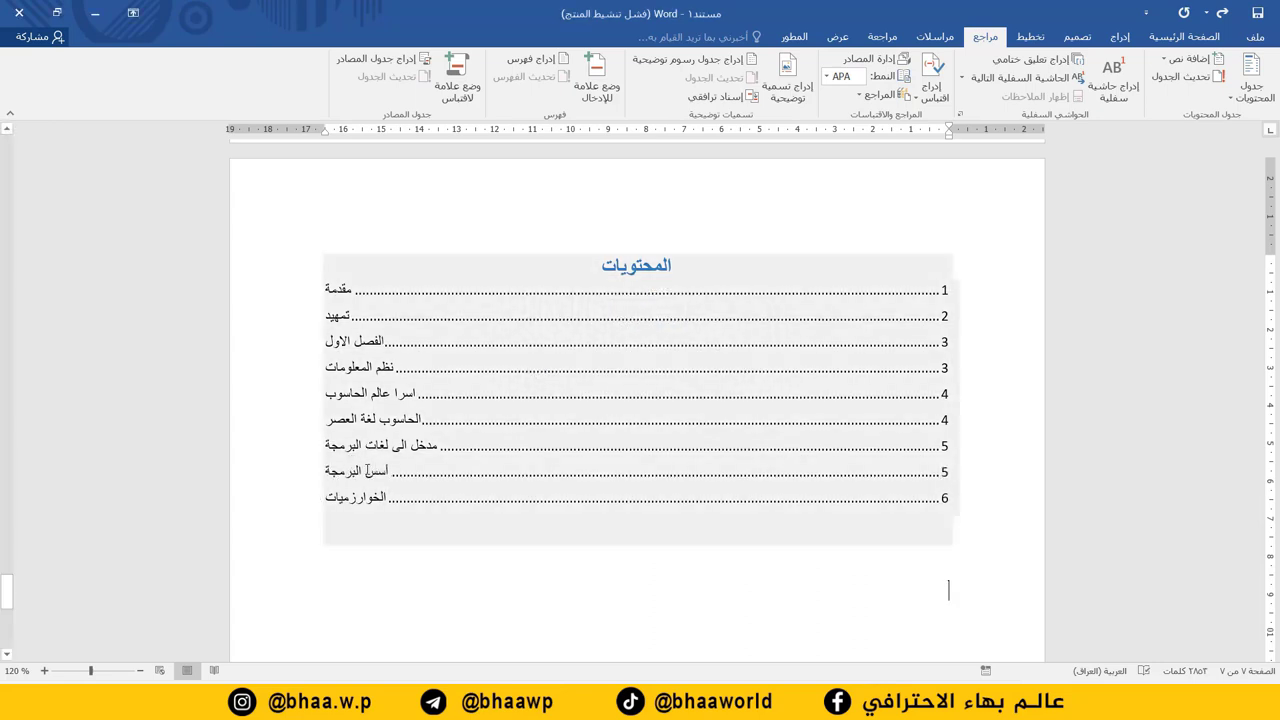
Repeat the entire-table update directly on the entries of the table of contents, using the option تحديث الجدول بأكمله.
right_click(620, 361)
left_click(565, 455)
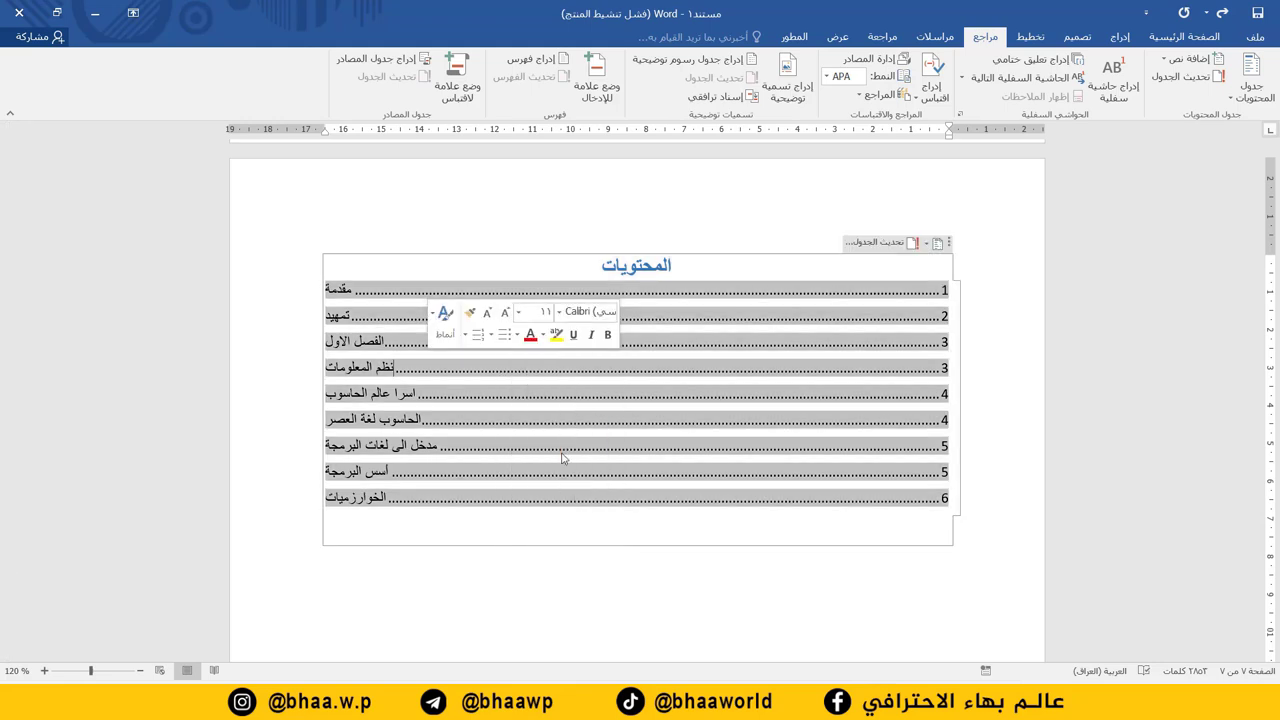
left_click(731, 341)
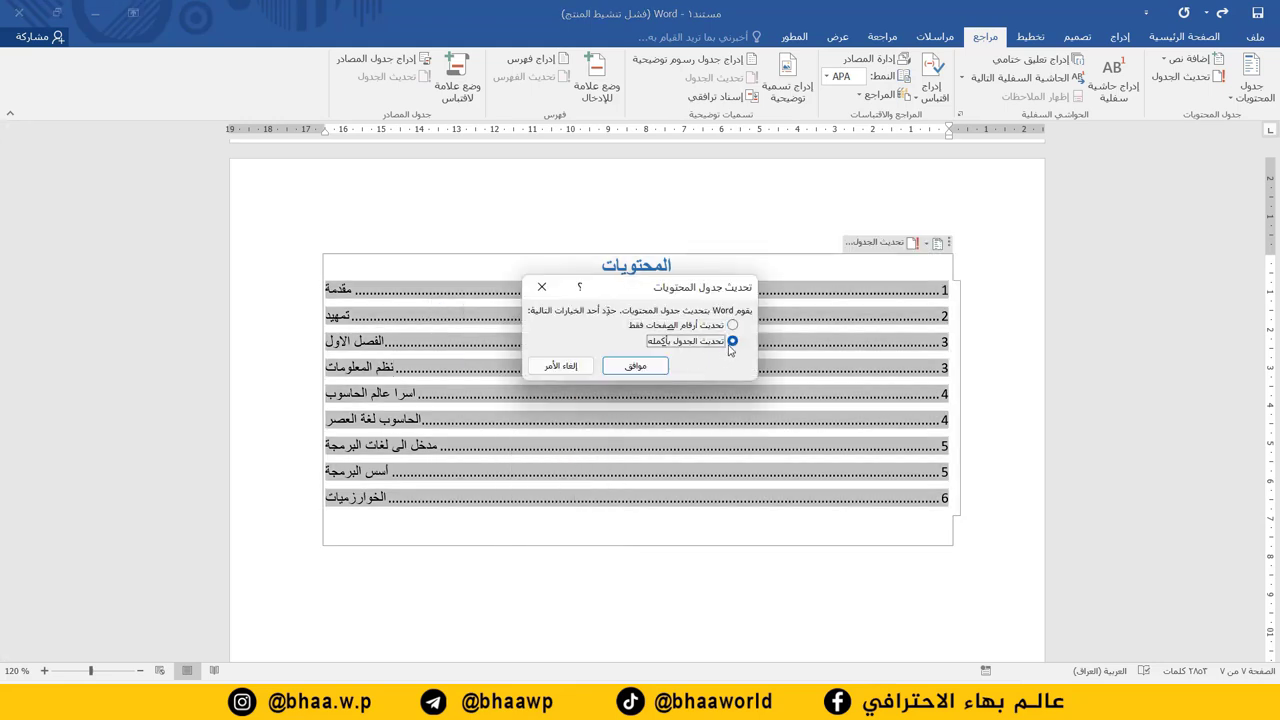
left_click(630, 367)
left_click(589, 534)
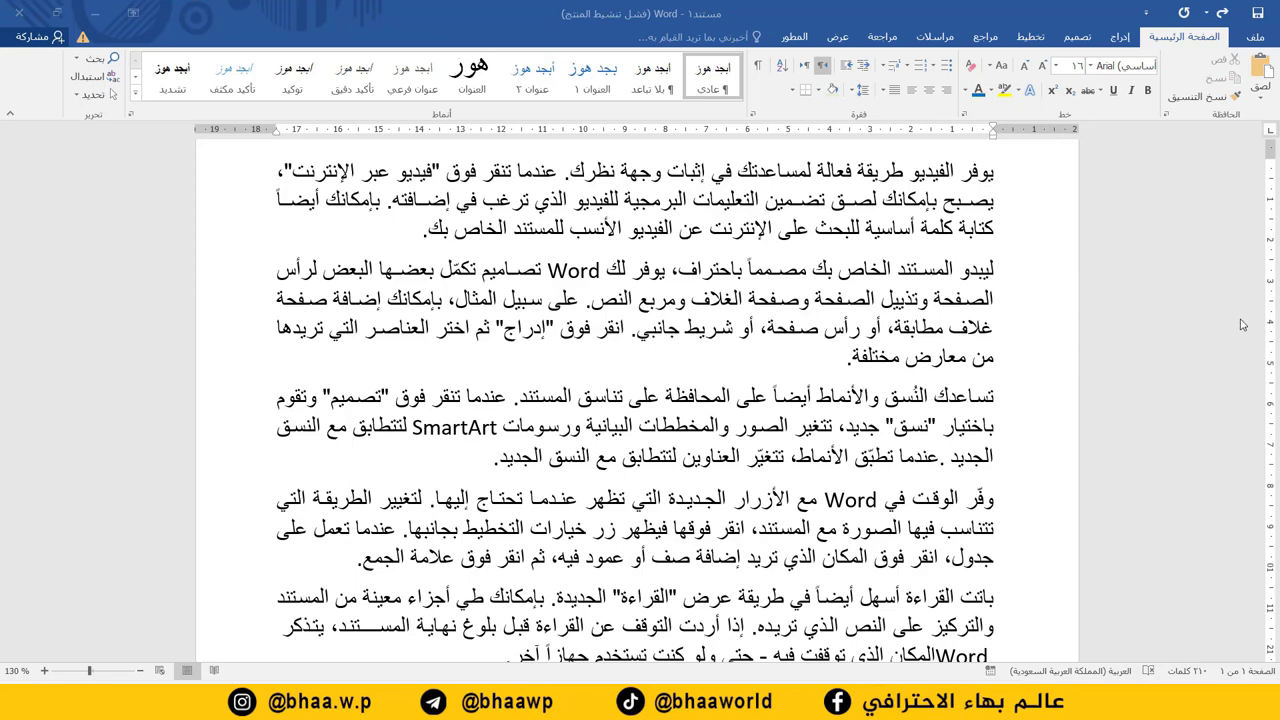
Insert a screen clipping of the single whole orange slice from the photo open behind the document.
left_click(1120, 38)
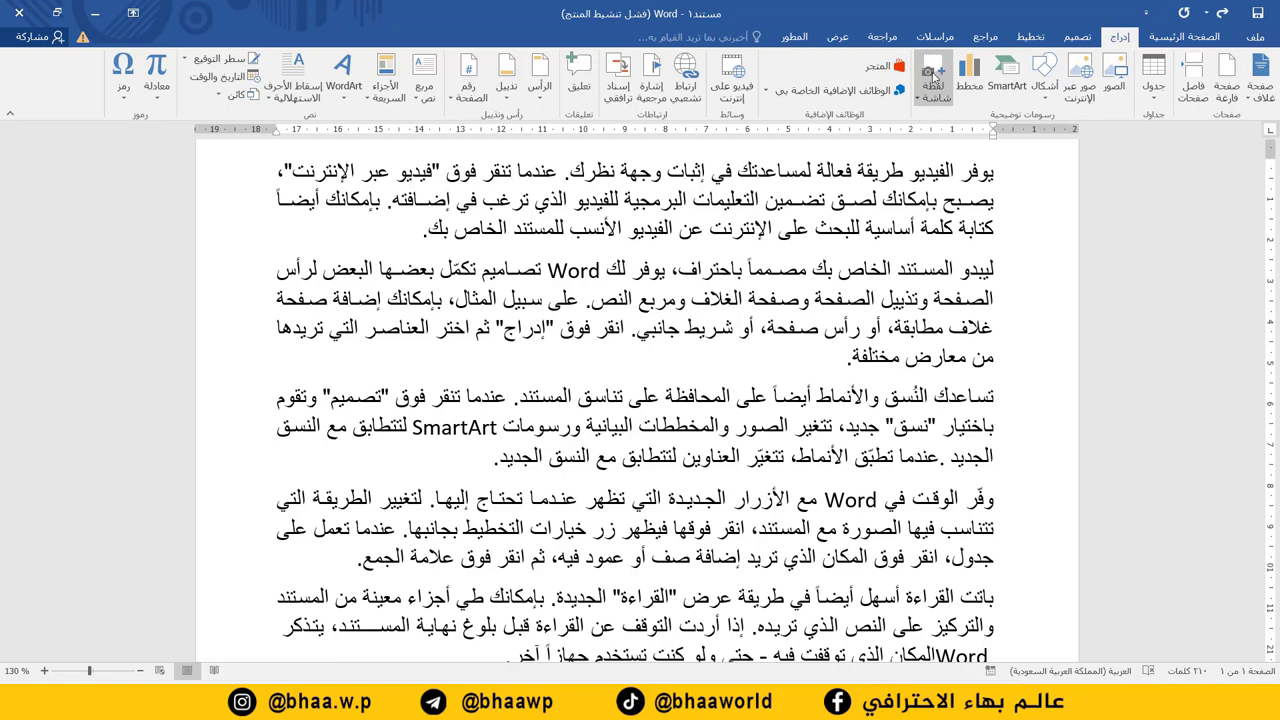
left_click(937, 92)
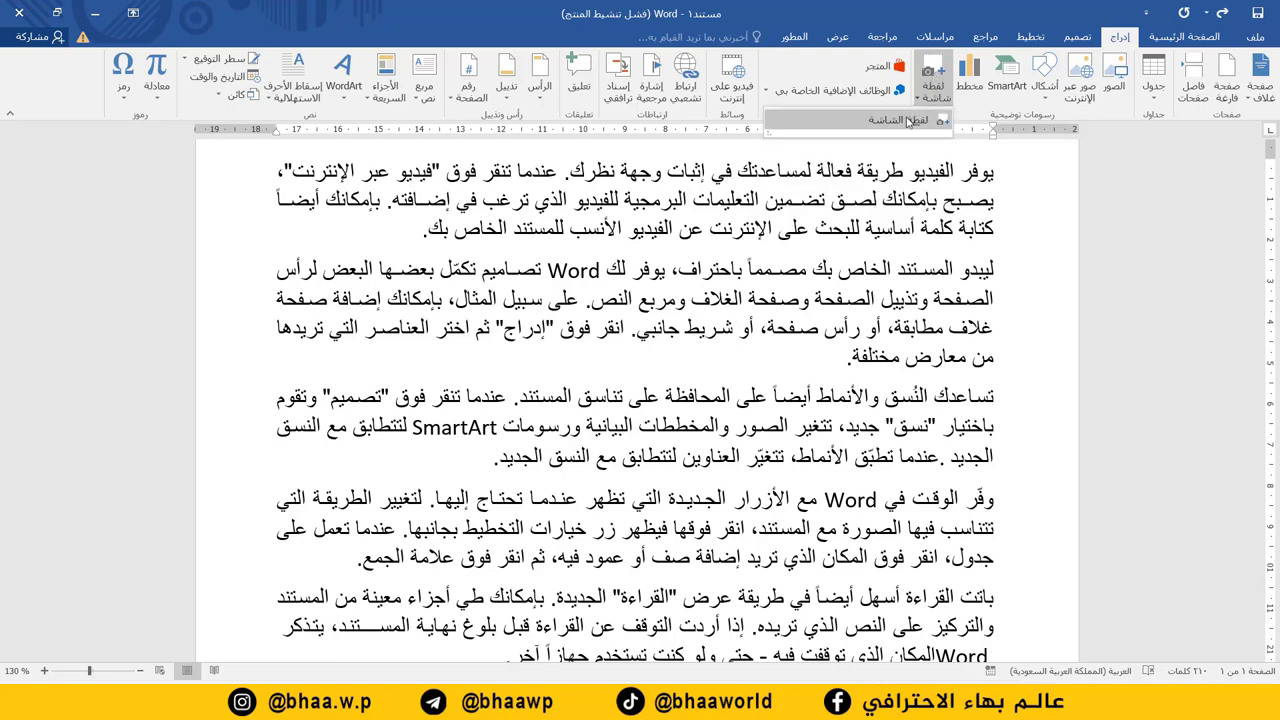
left_click(907, 120)
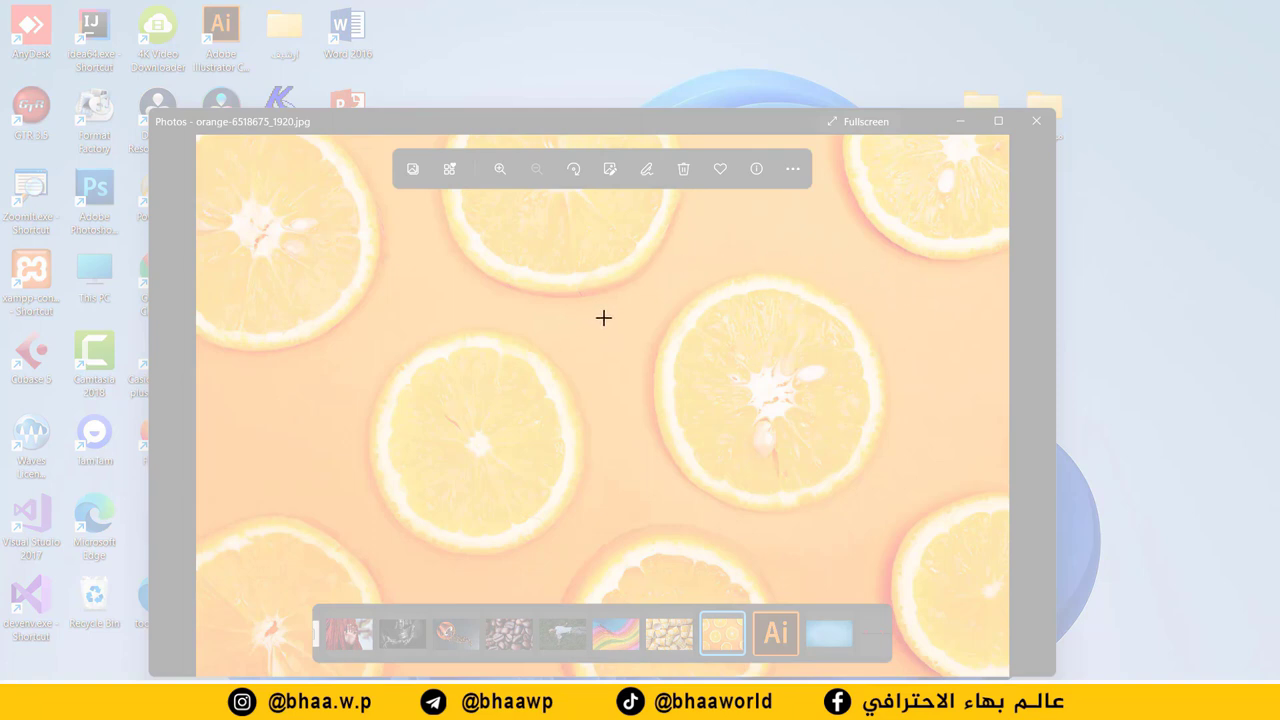
left_click_drag(597, 316, 345, 564)
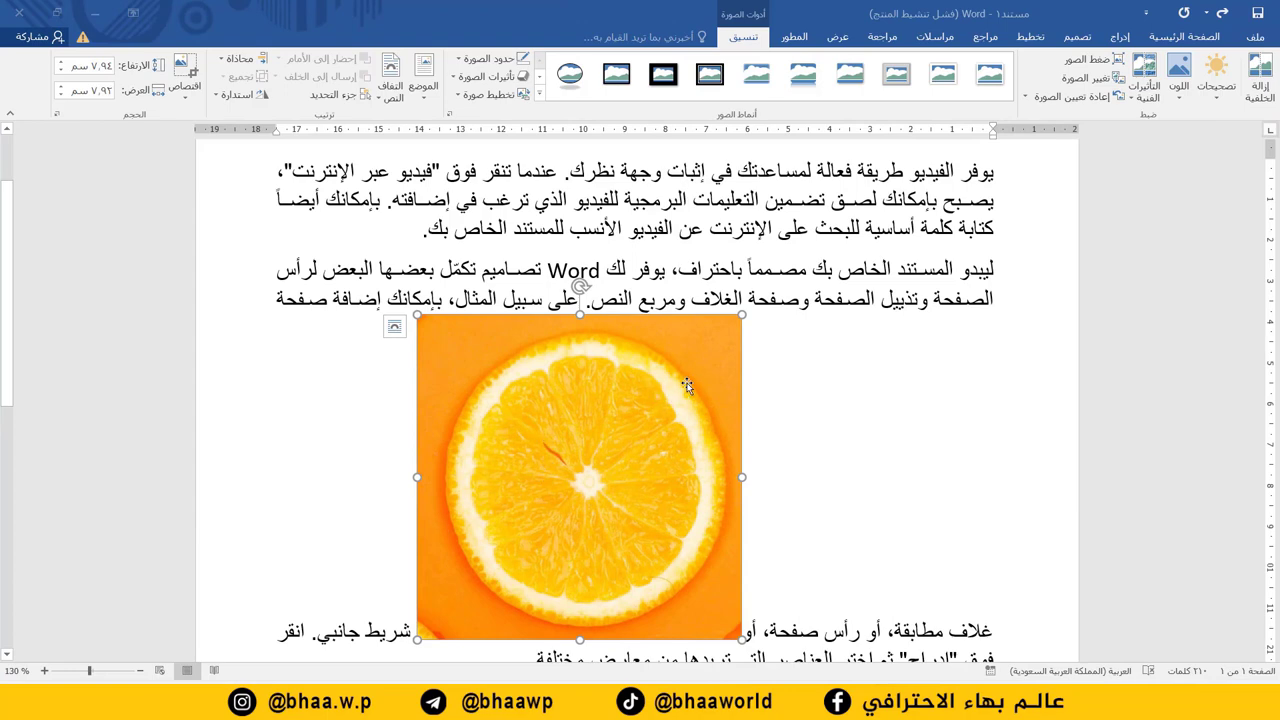
Shrink the orange picture to about 4.66 × 4.65 cm and float it in front of the text, over the second and third paragraphs.
left_click_drag(738, 318, 544, 430)
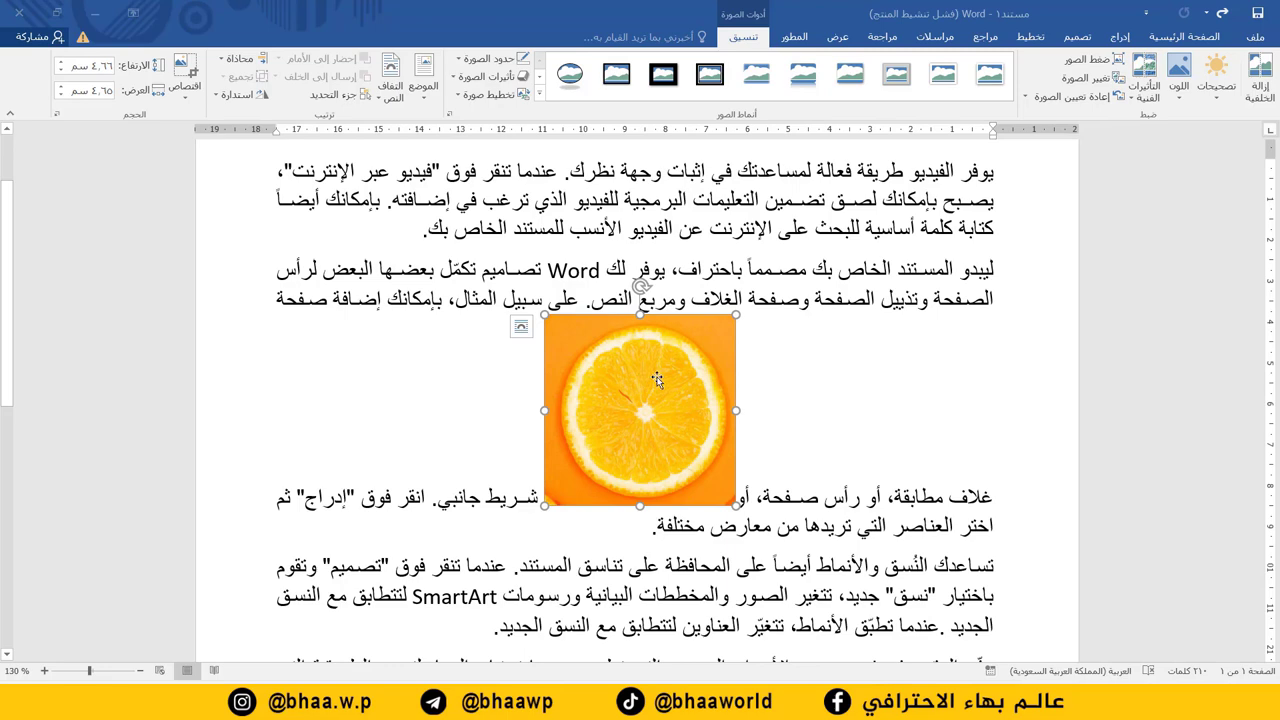
right_click(657, 380)
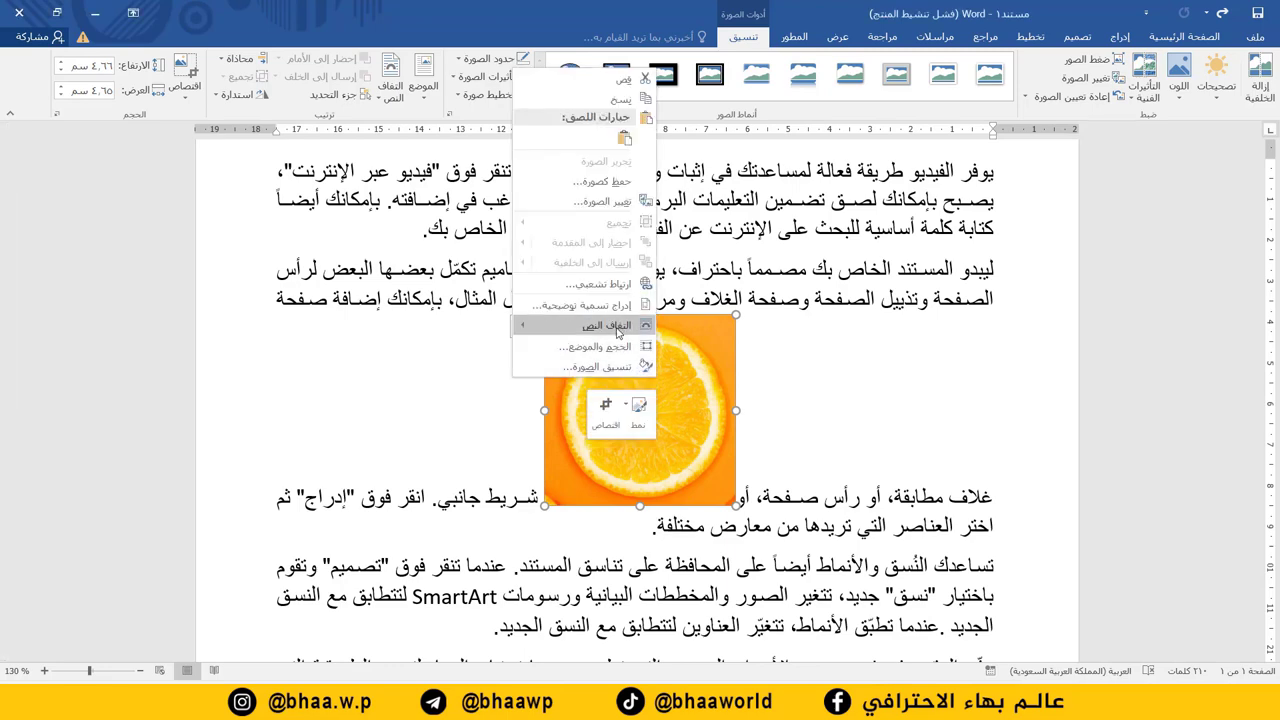
mouse_move(618, 330)
left_click(479, 345)
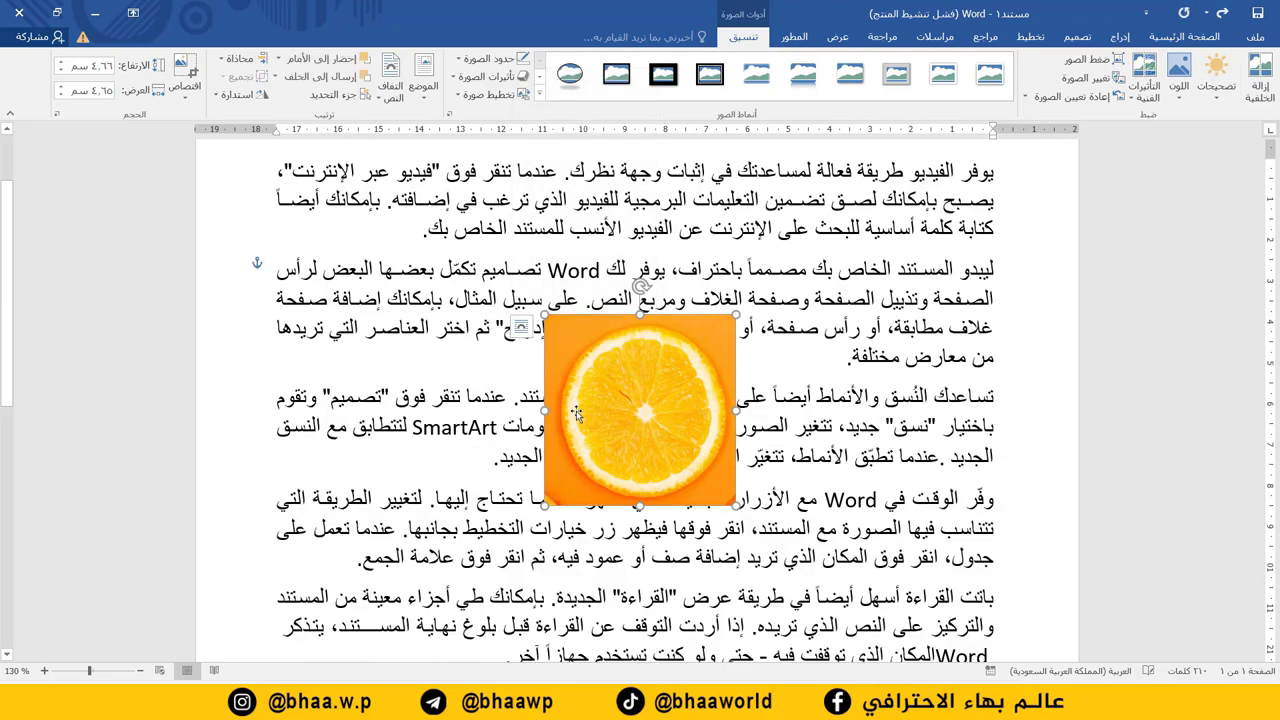
left_click_drag(615, 387, 572, 337)
Try placing the orange picture behind the text (خلف النص) and moving it, undoing the attempt.
right_click(564, 337)
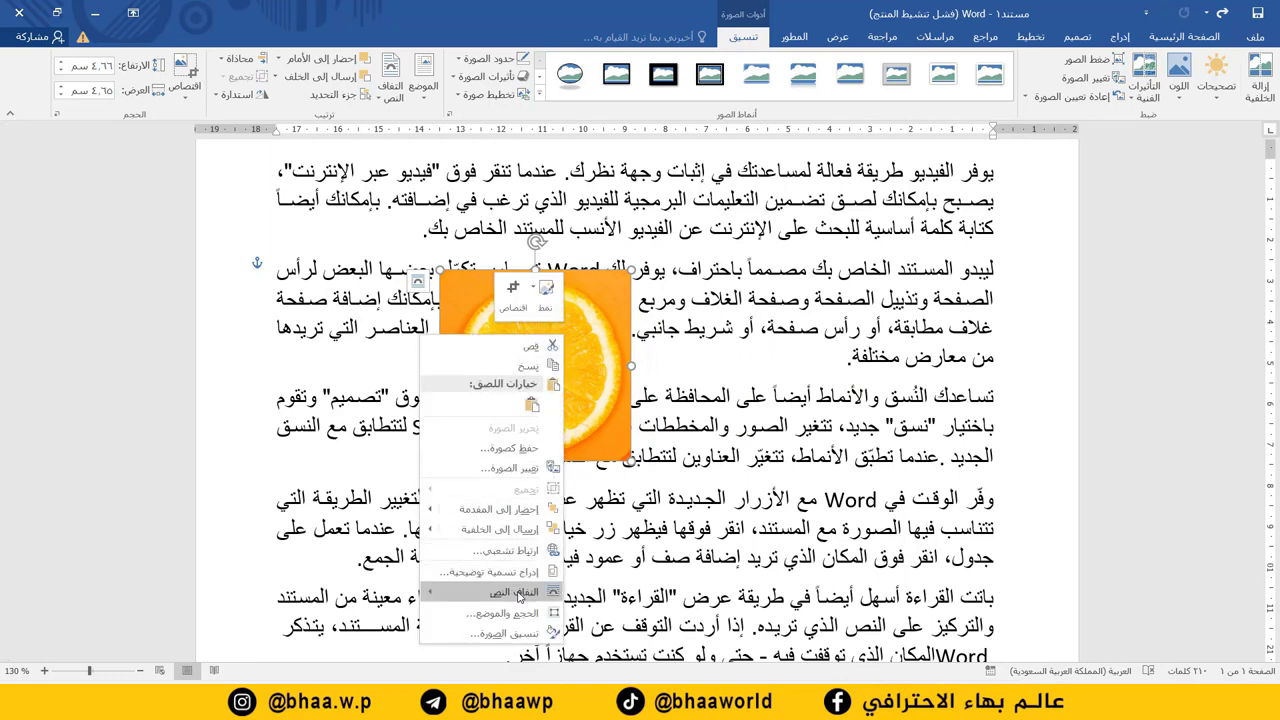
mouse_move(515, 592)
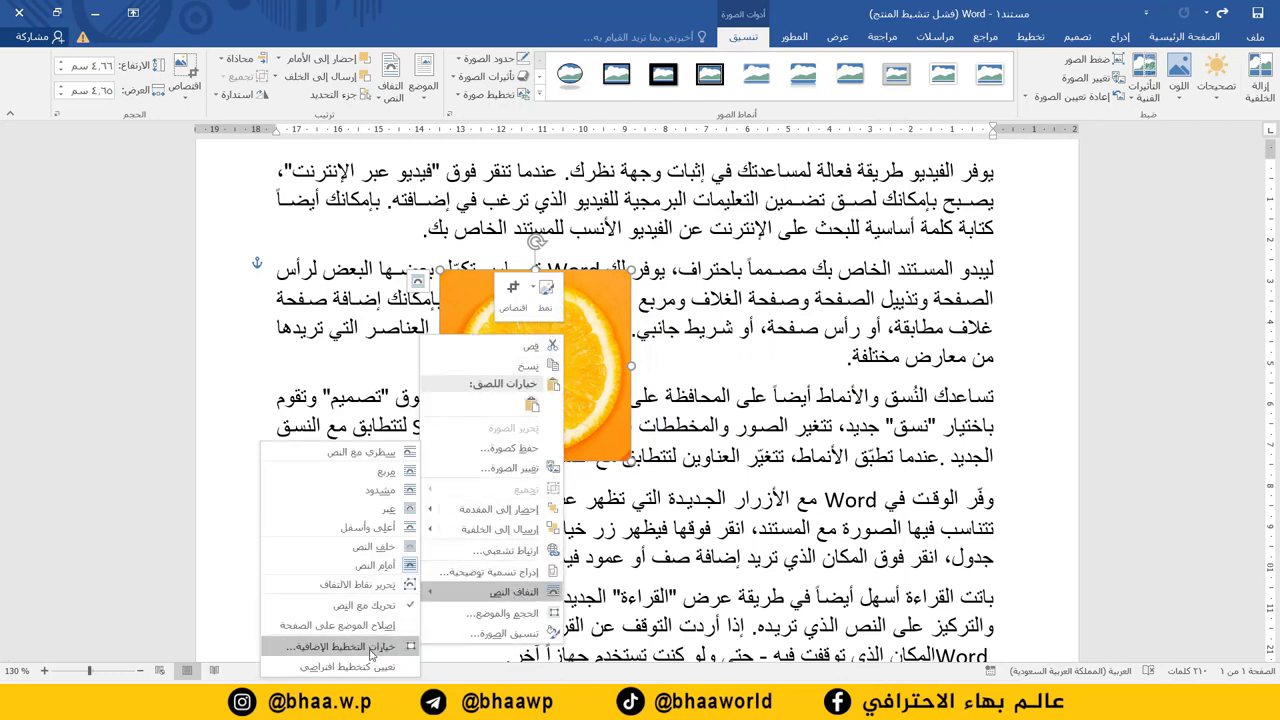
left_click(375, 546)
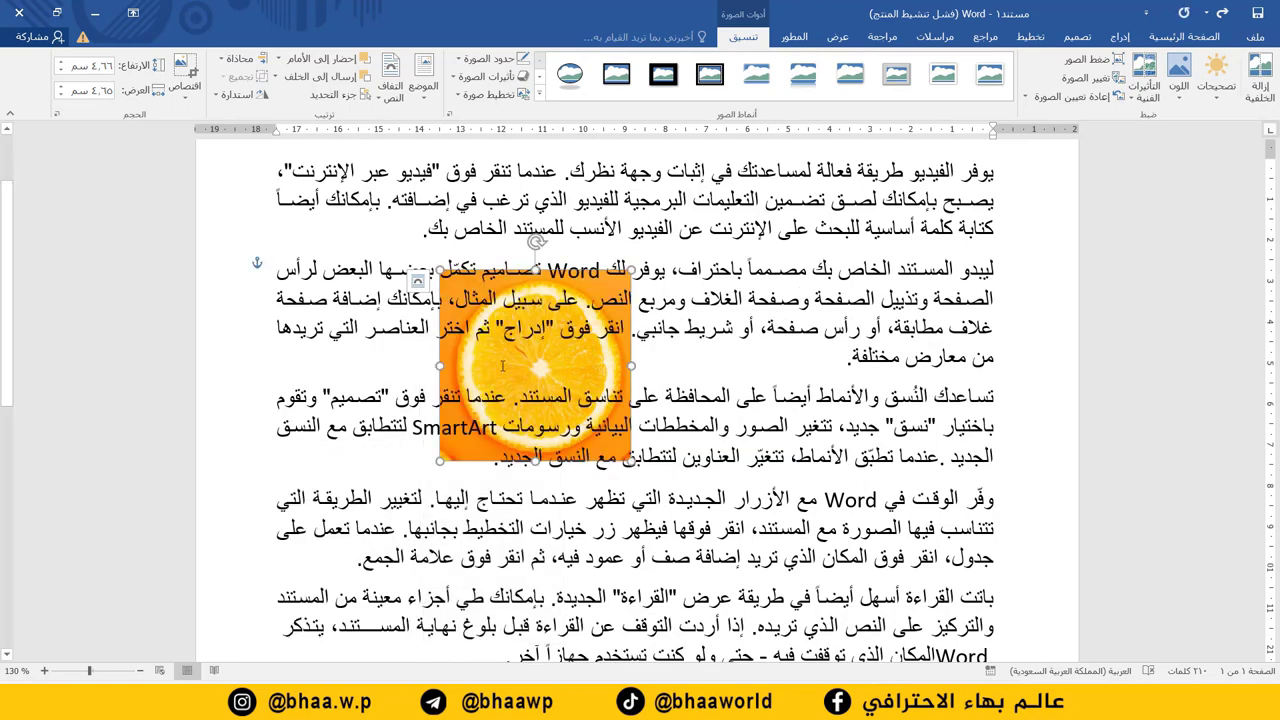
left_click_drag(470, 370, 508, 345)
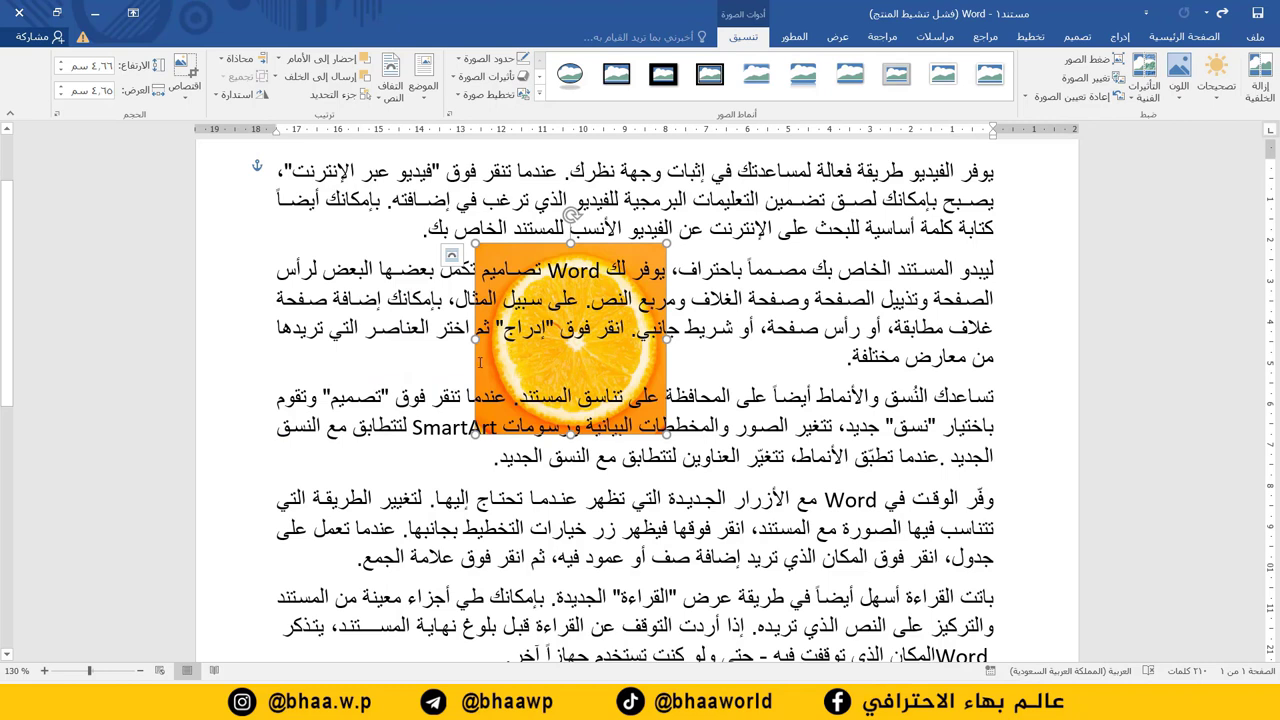
key("ctrl+z")
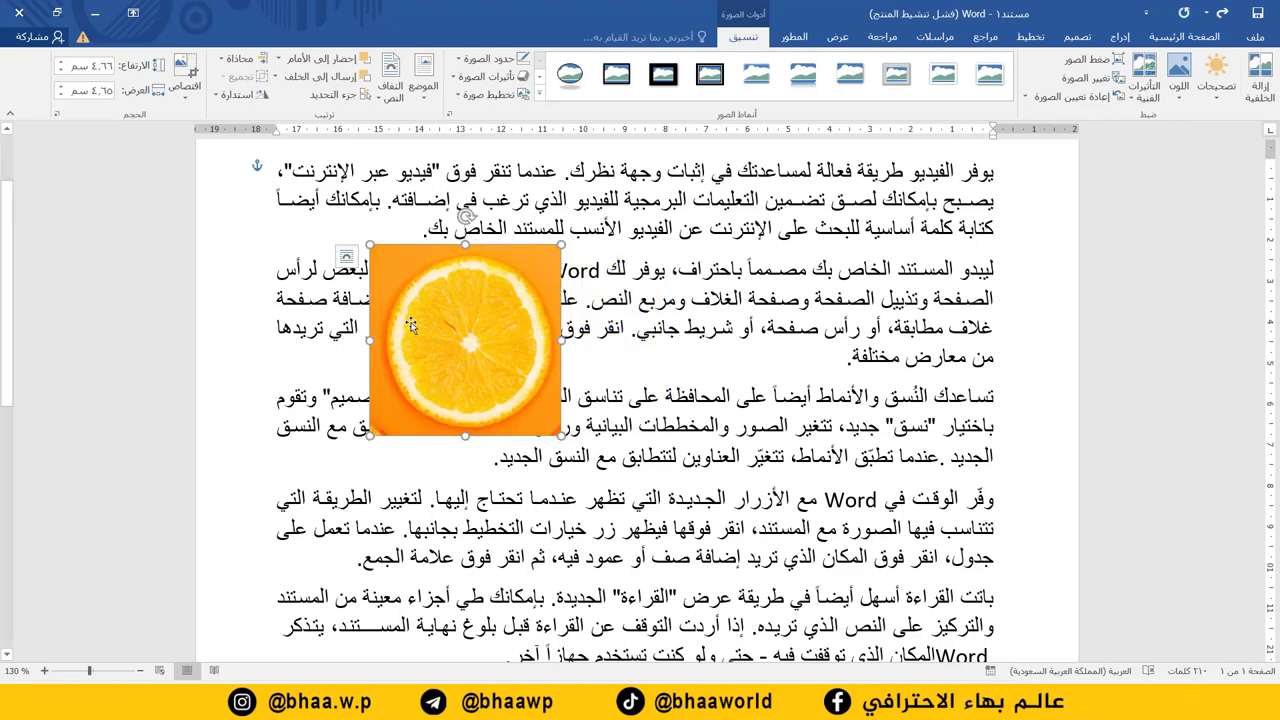
Move the orange picture to the middle of the first two paragraphs and make the text wrap around both its sides.
left_click_drag(478, 290, 618, 262)
right_click(618, 262)
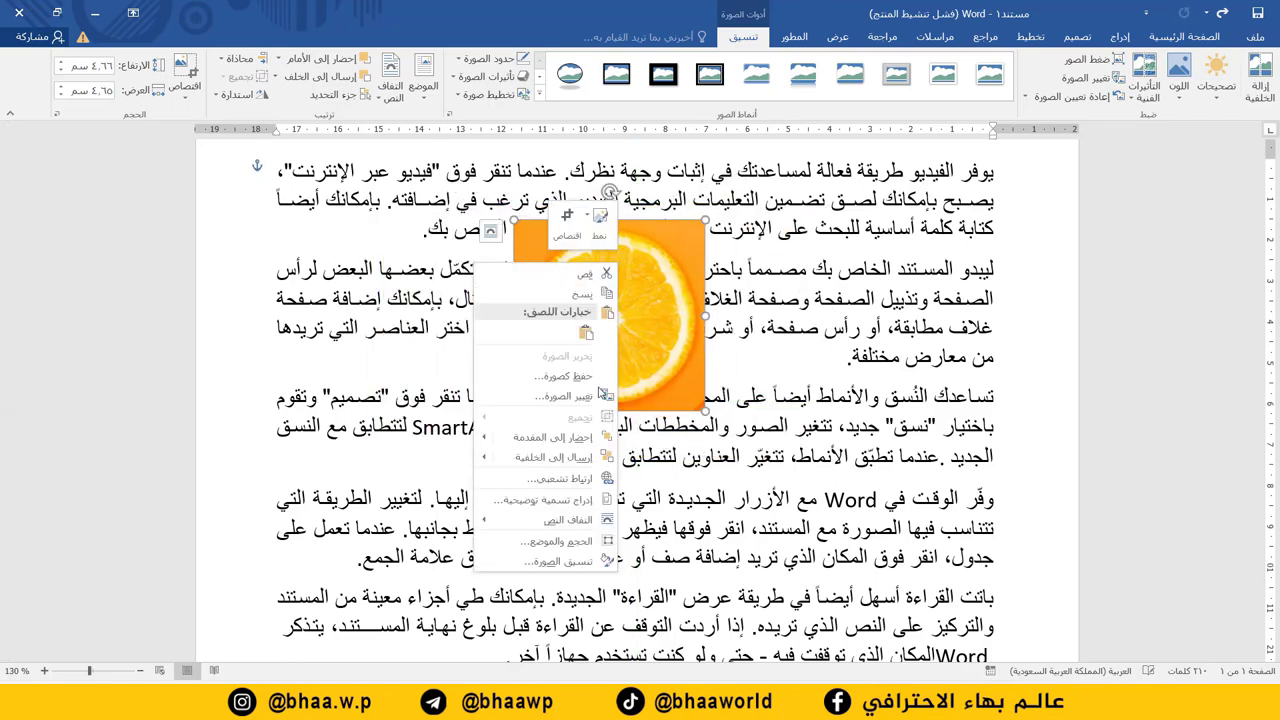
mouse_move(580, 522)
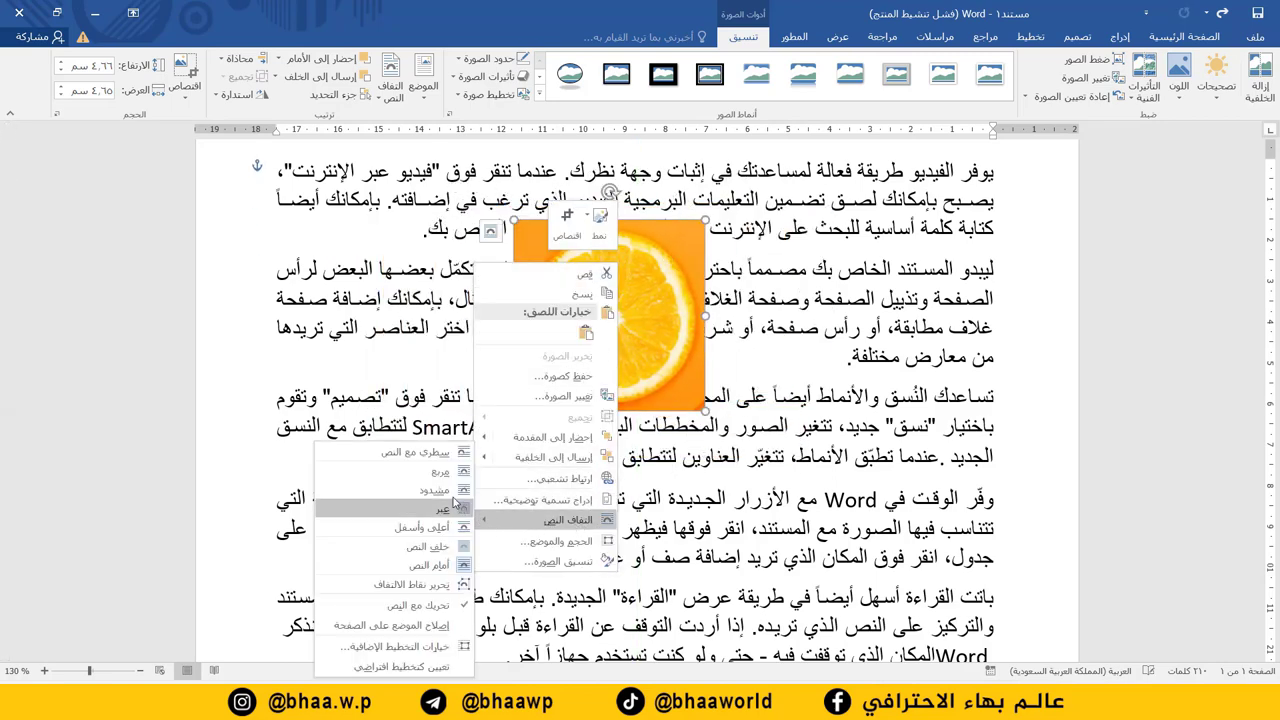
left_click(450, 497)
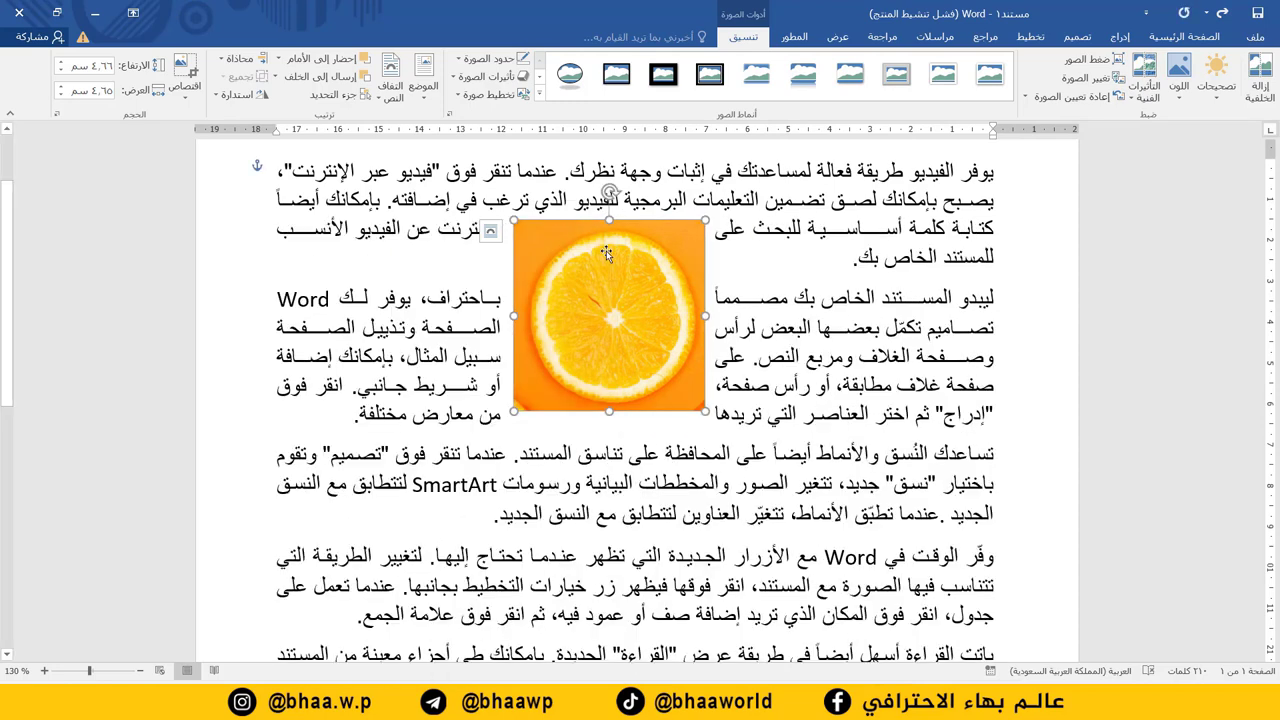
Place the orange picture against the right margin at the start of the first paragraph, with the text flowing beside it.
left_click_drag(607, 254, 901, 178)
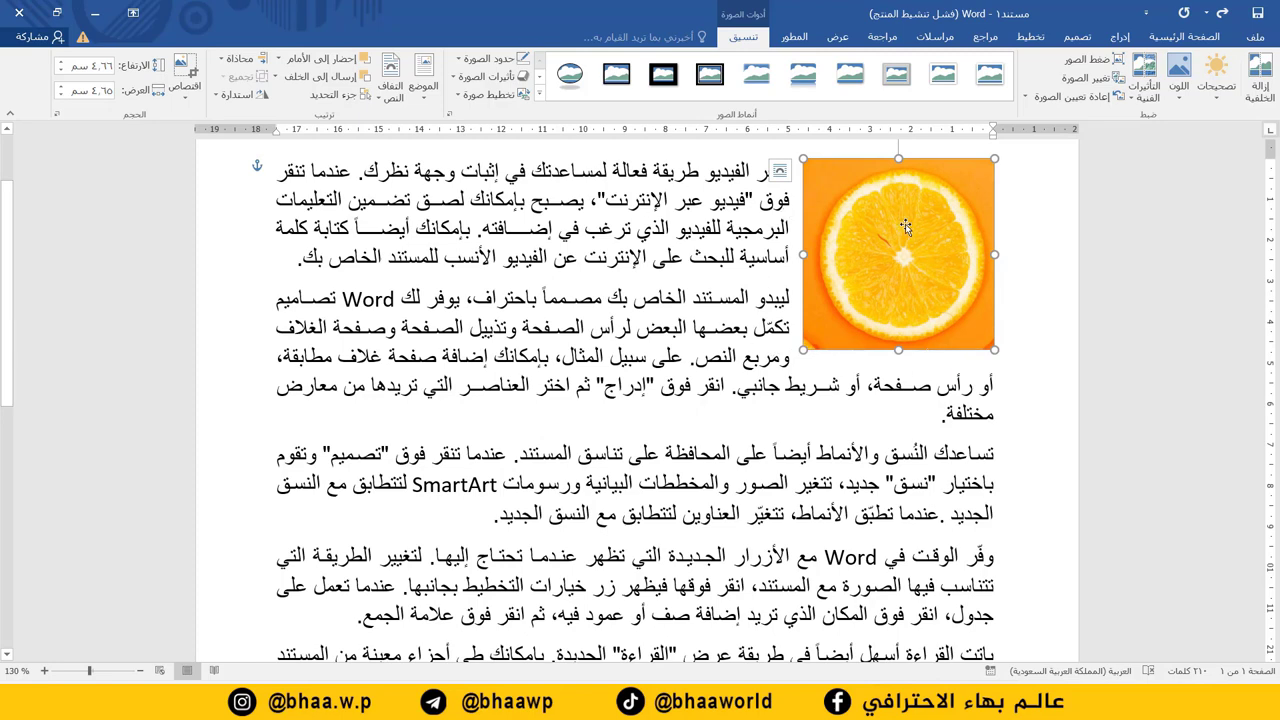
mouse_move(905, 228)
left_mouse_down()
mouse_move(640, 228)
mouse_move(537, 165)
mouse_move(830, 232)
mouse_move(915, 237)
left_mouse_up()
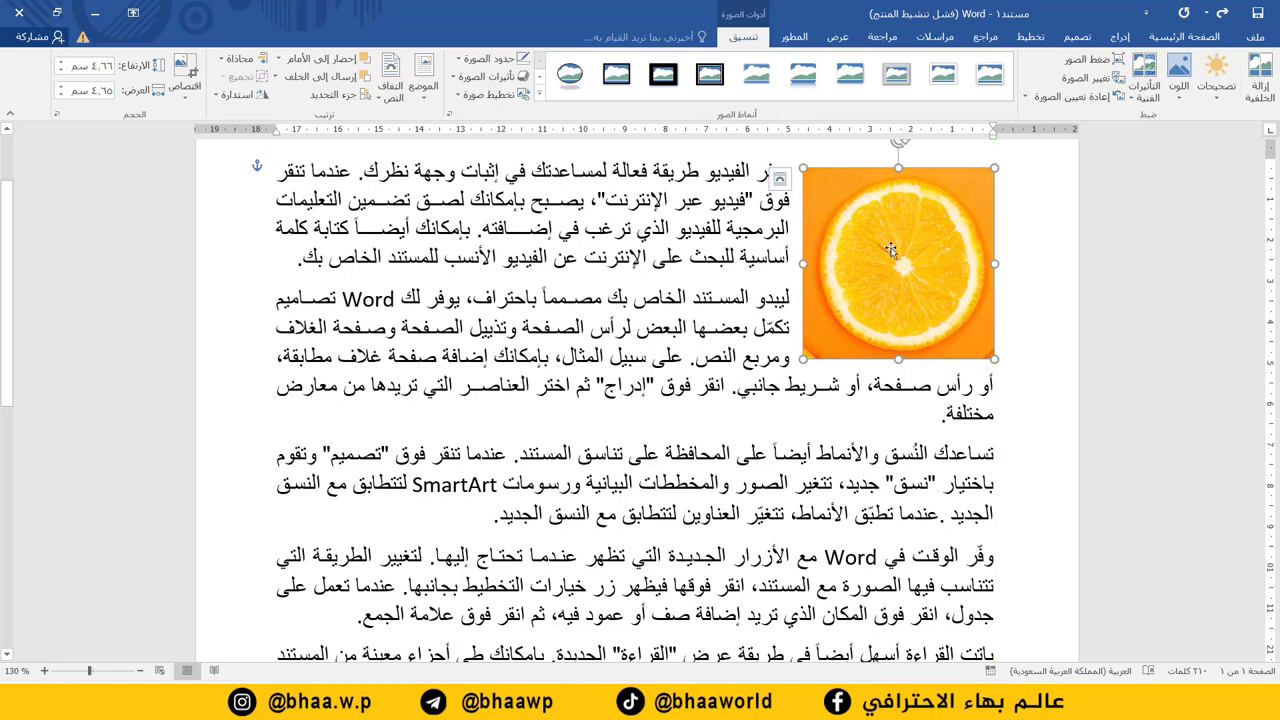
left_click(230, 300)
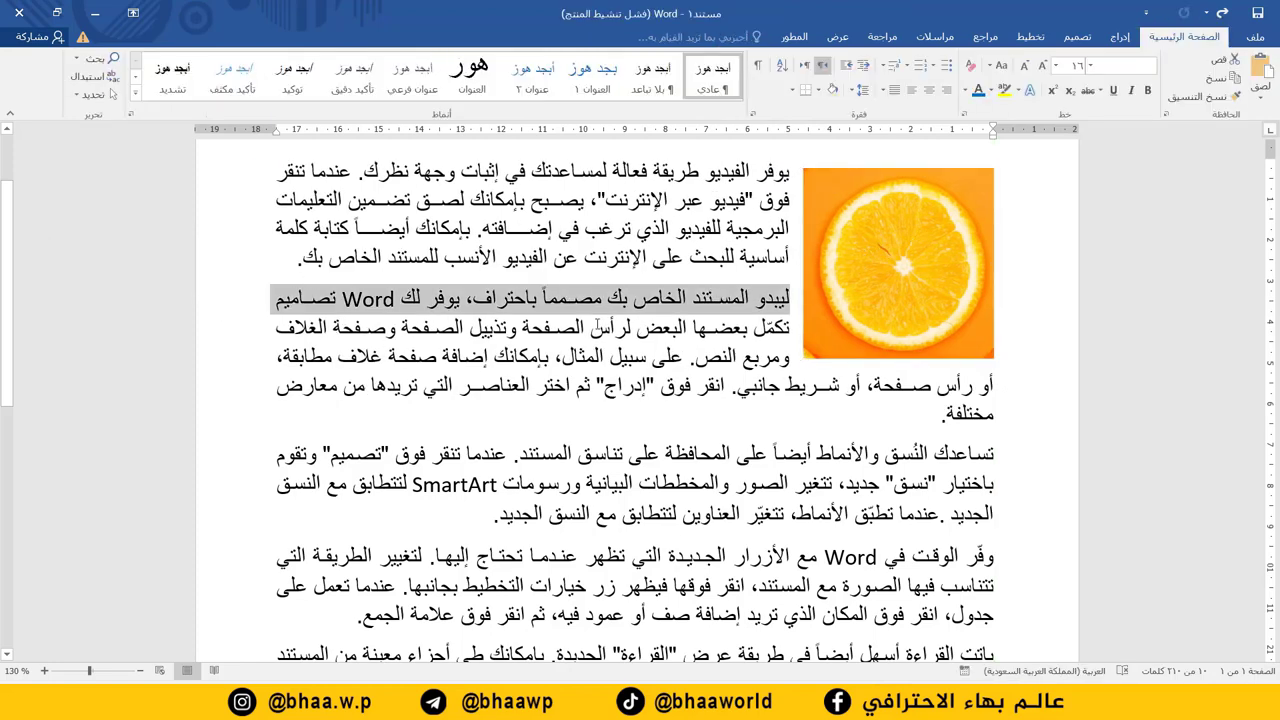
left_click(596, 326)
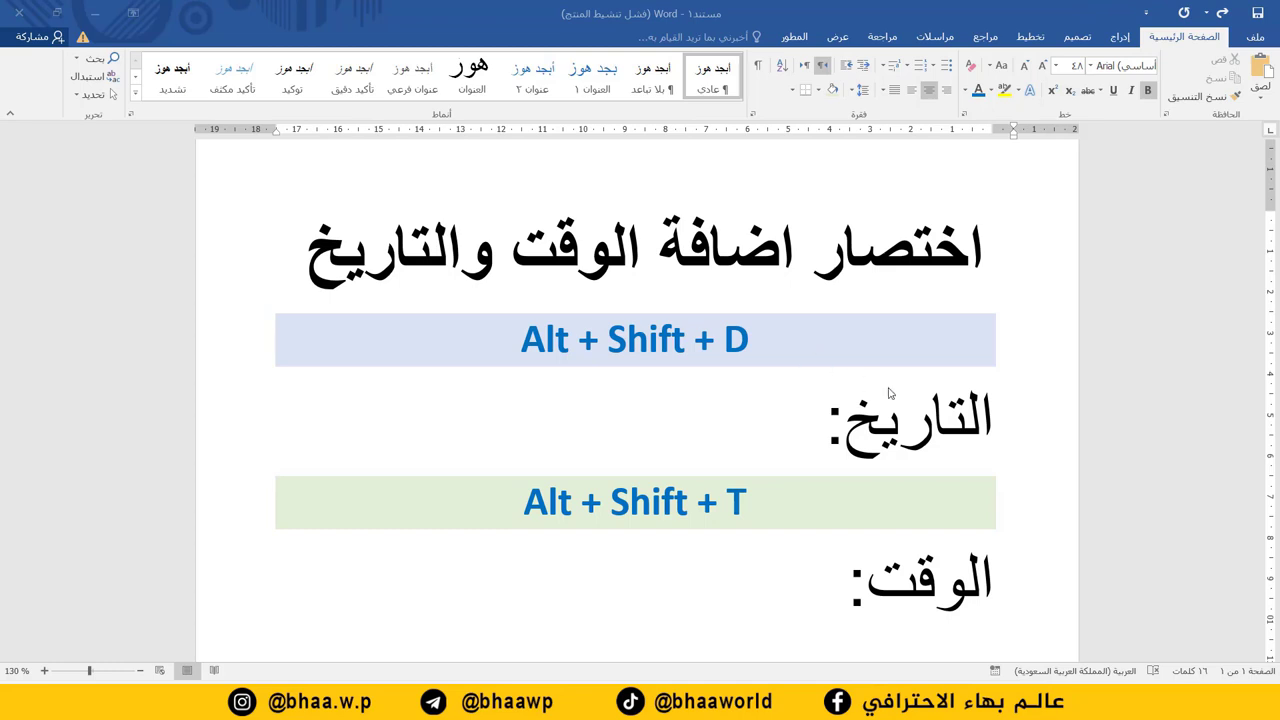
Insert the current date as a field after the label التاريخ:.
left_click(818, 420)
left_click(818, 420)
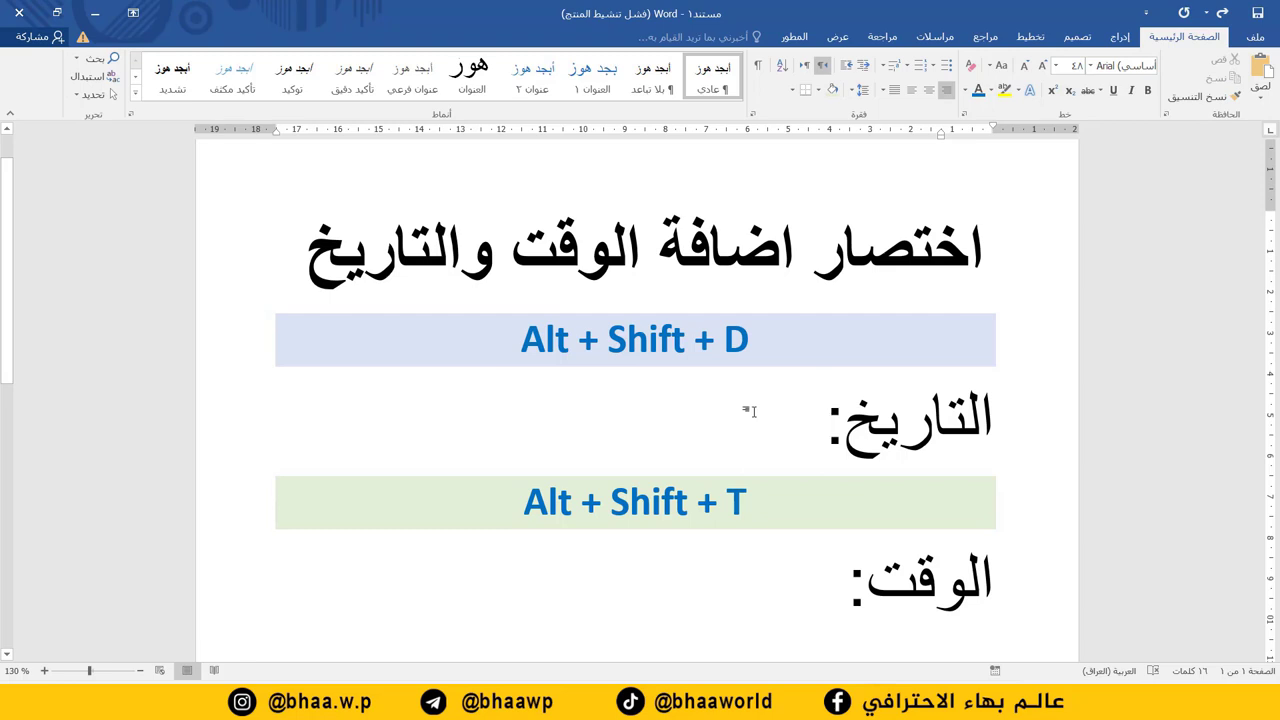
key("alt+shift+d")
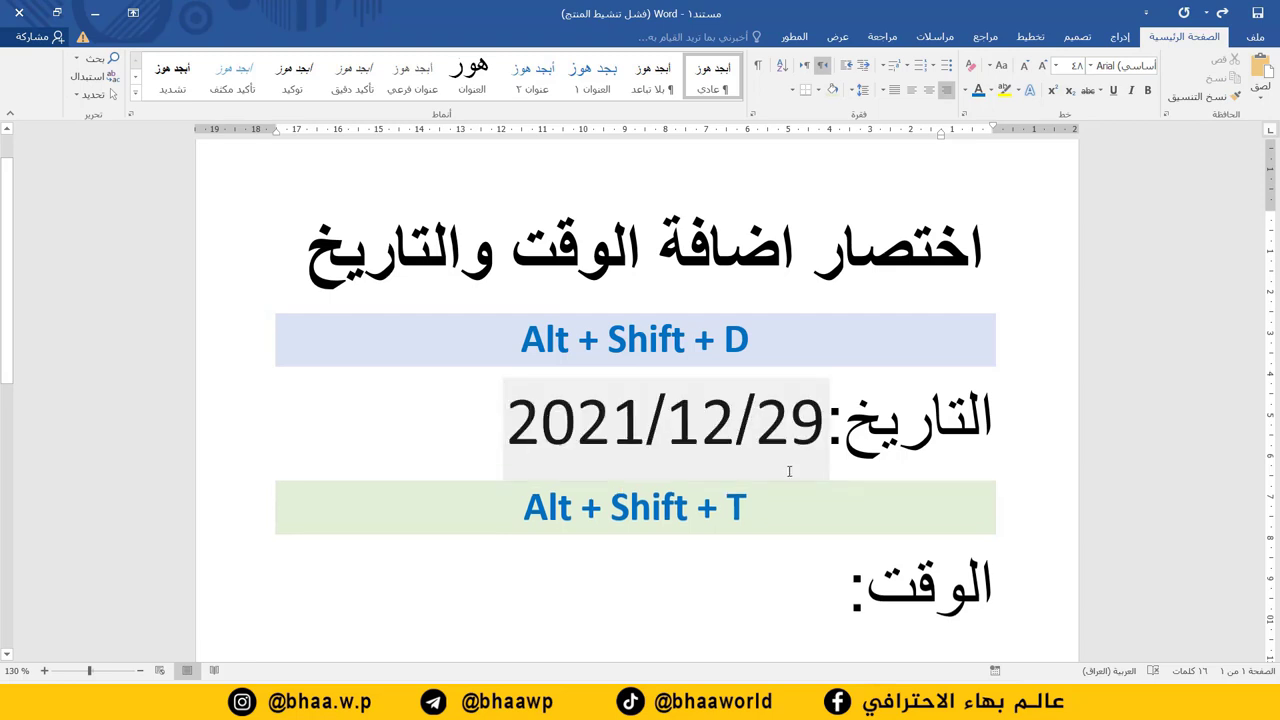
Insert the current time as a field after the label الوقت:, with the input language switched to English.
left_click(828, 590)
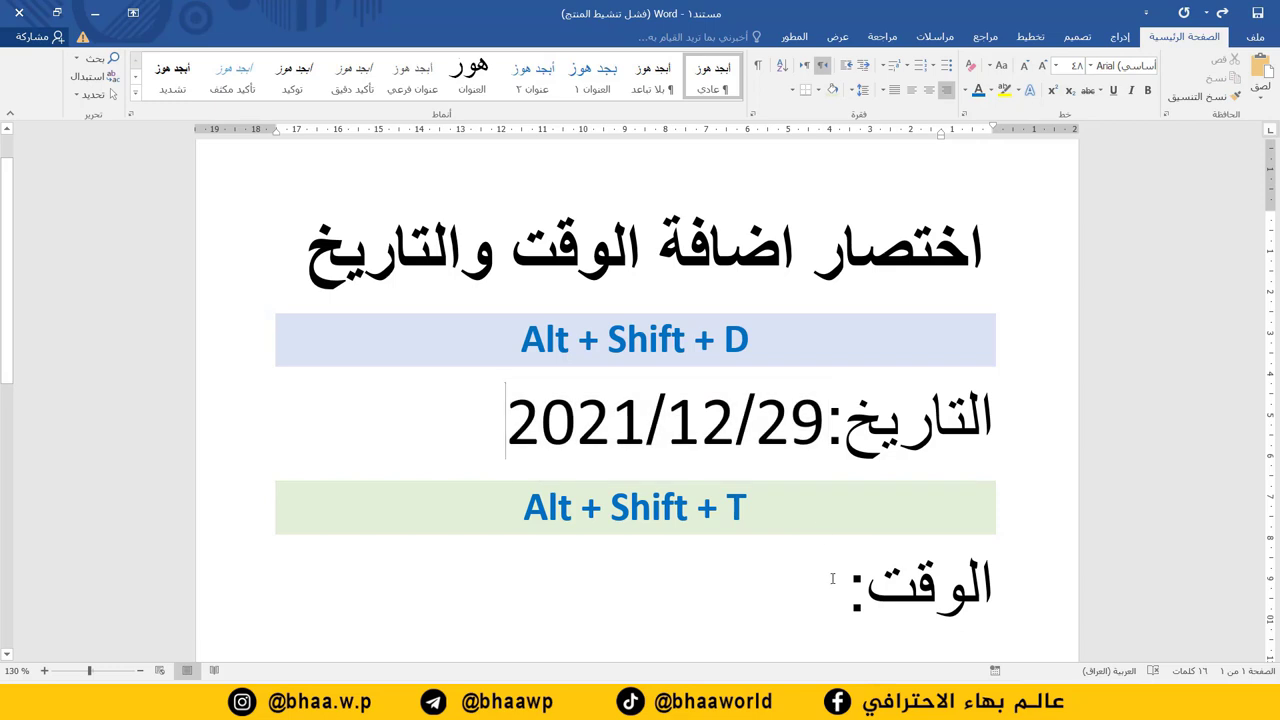
key("alt+shift")
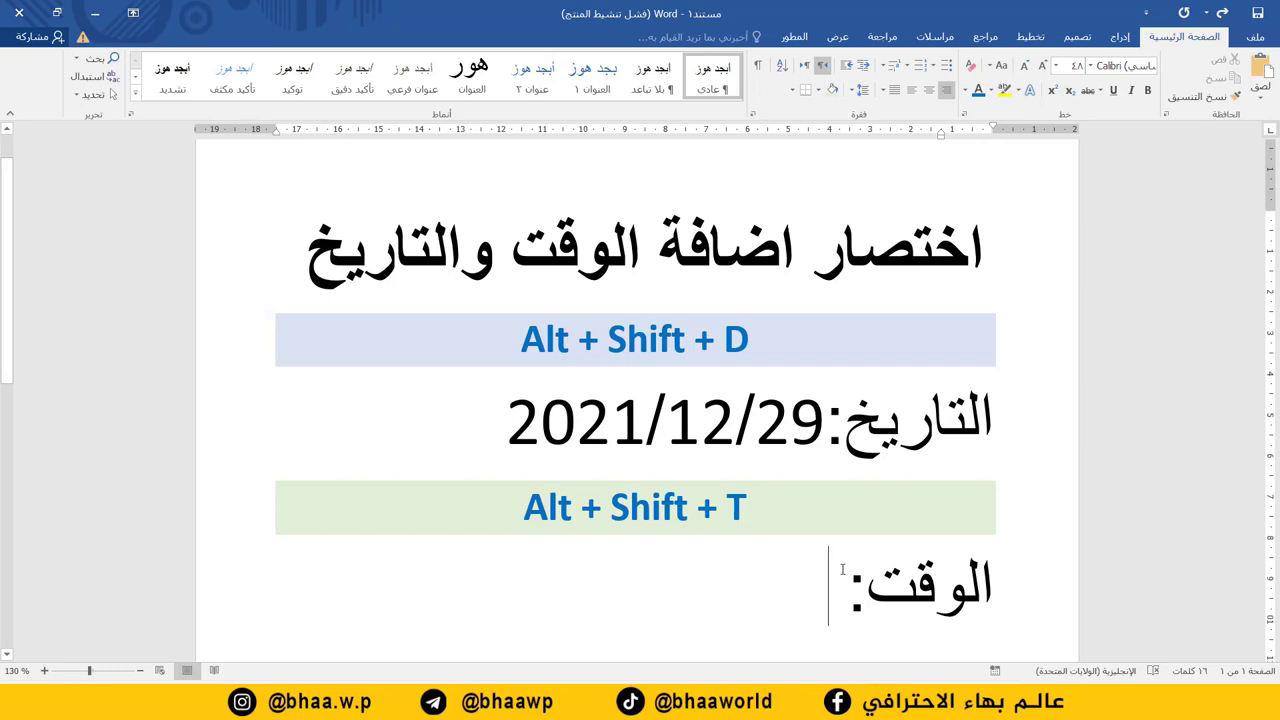
key("alt+shift+t")
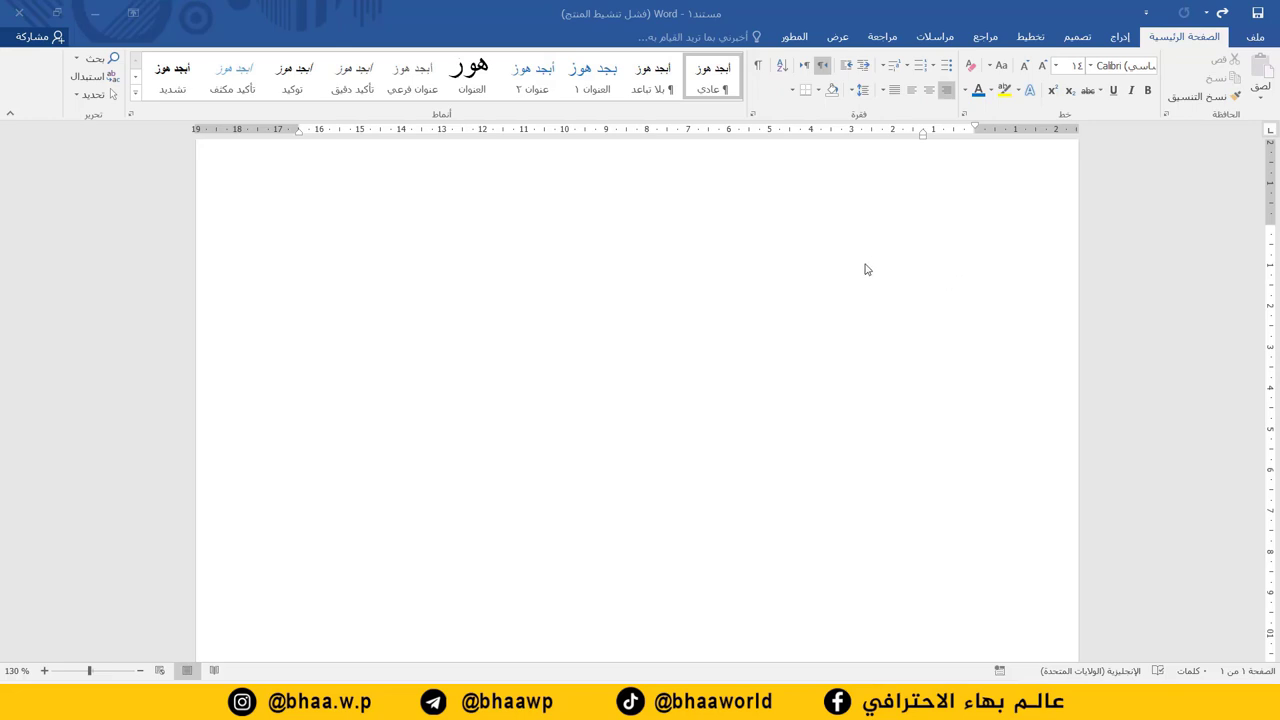
Generate sample text of three paragraphs with five sentences each using =rand(3,5), with the input language switched to English.
left_click(960, 259)
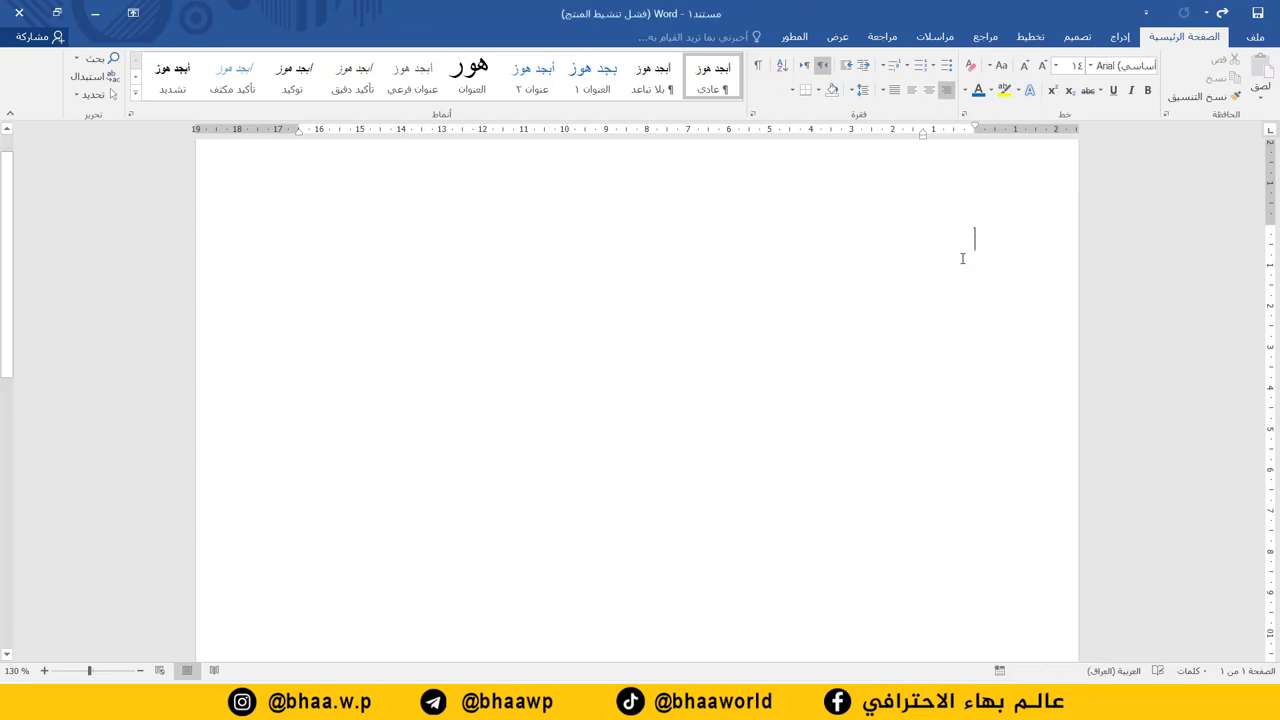
key("alt+shift")
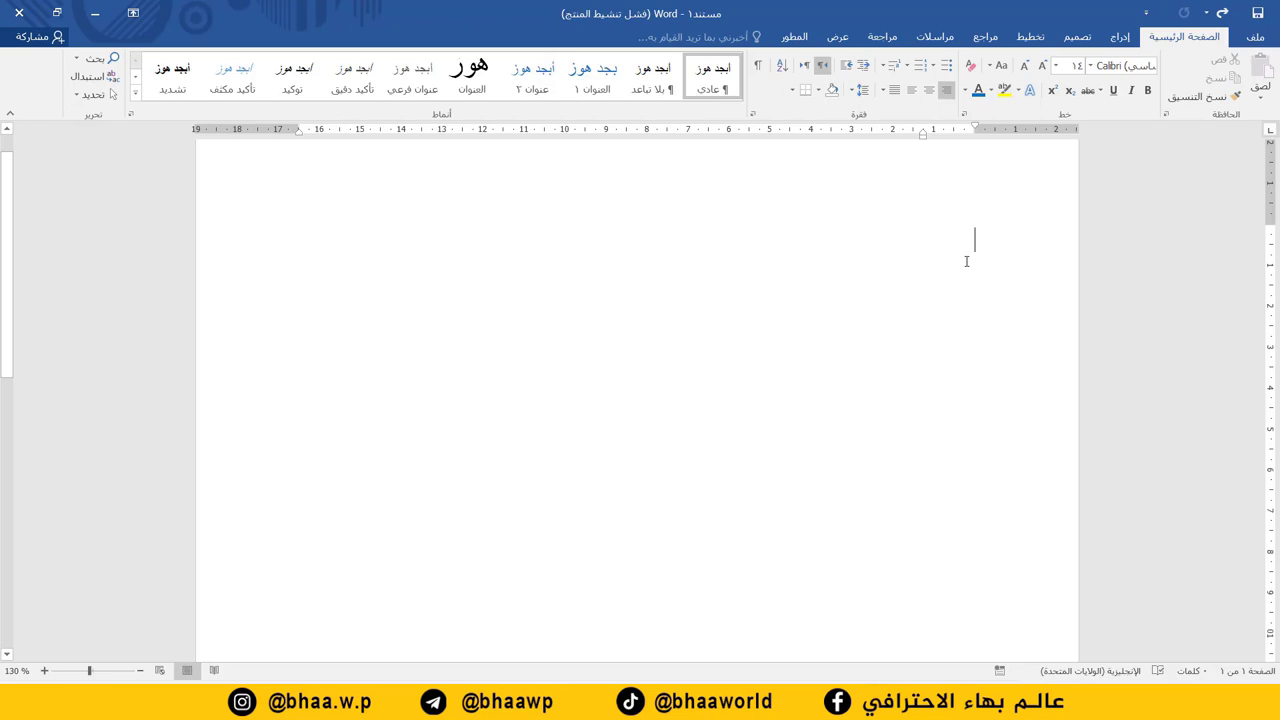
type("=r")
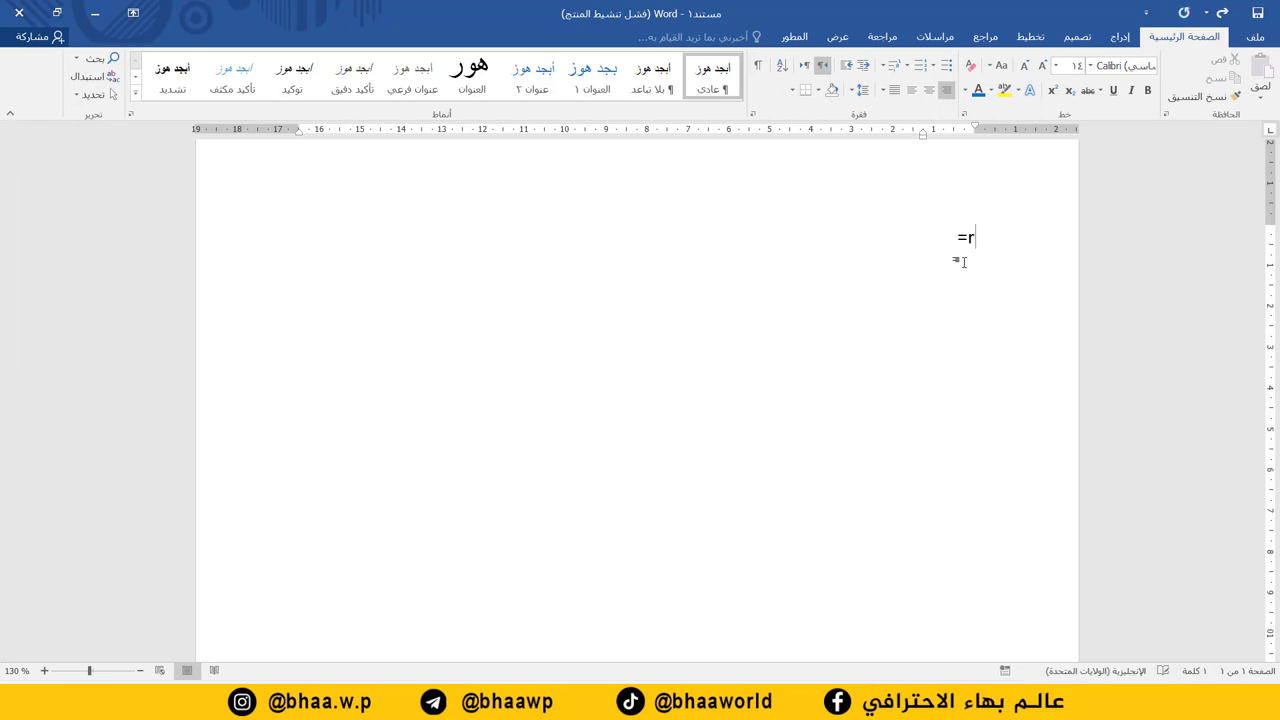
type("and")
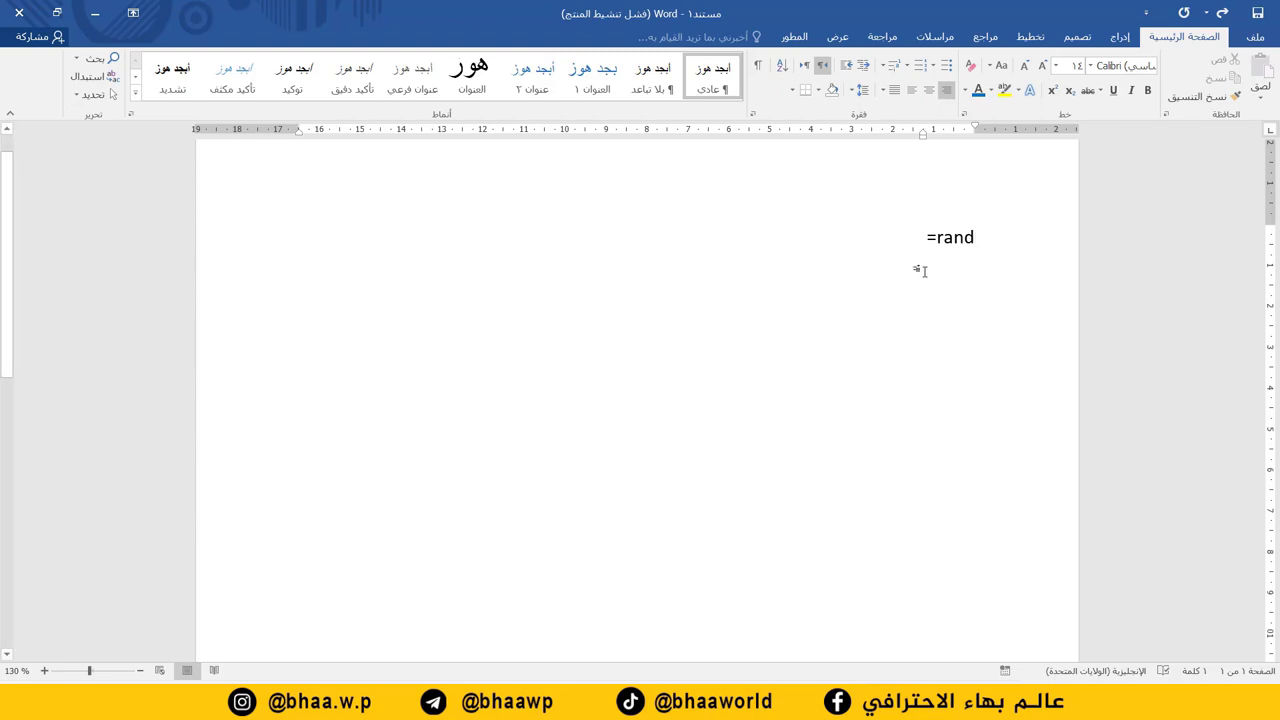
type("(")
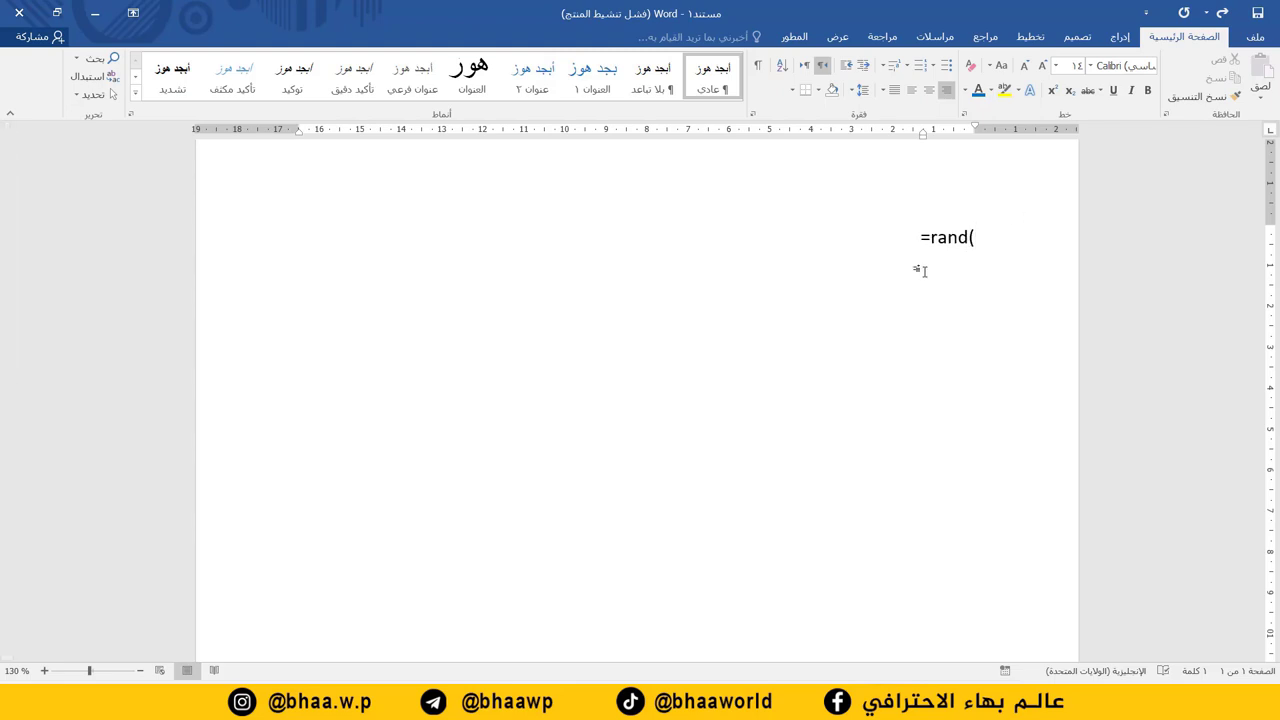
type("3,5)")
key("Return")
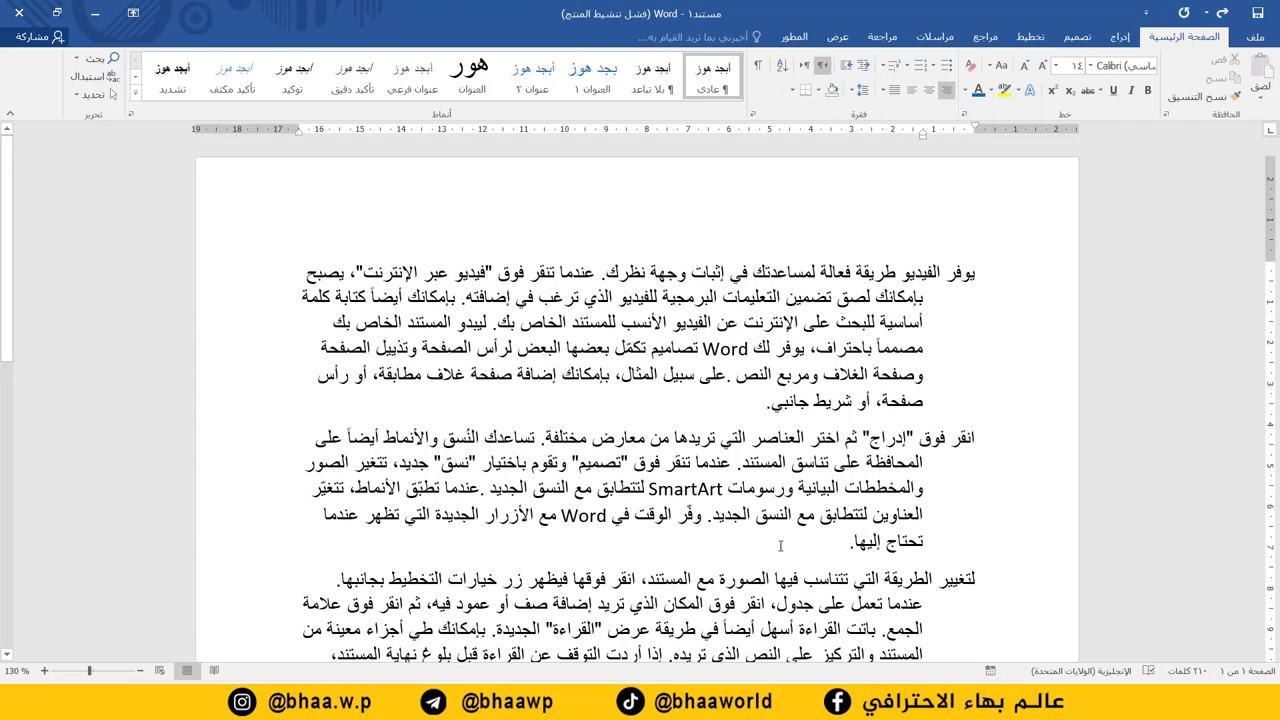
Clear the formatting of all three generated paragraphs, align them to the right and enlarge the font to 16.
left_click_drag(422, 631, 971, 180)
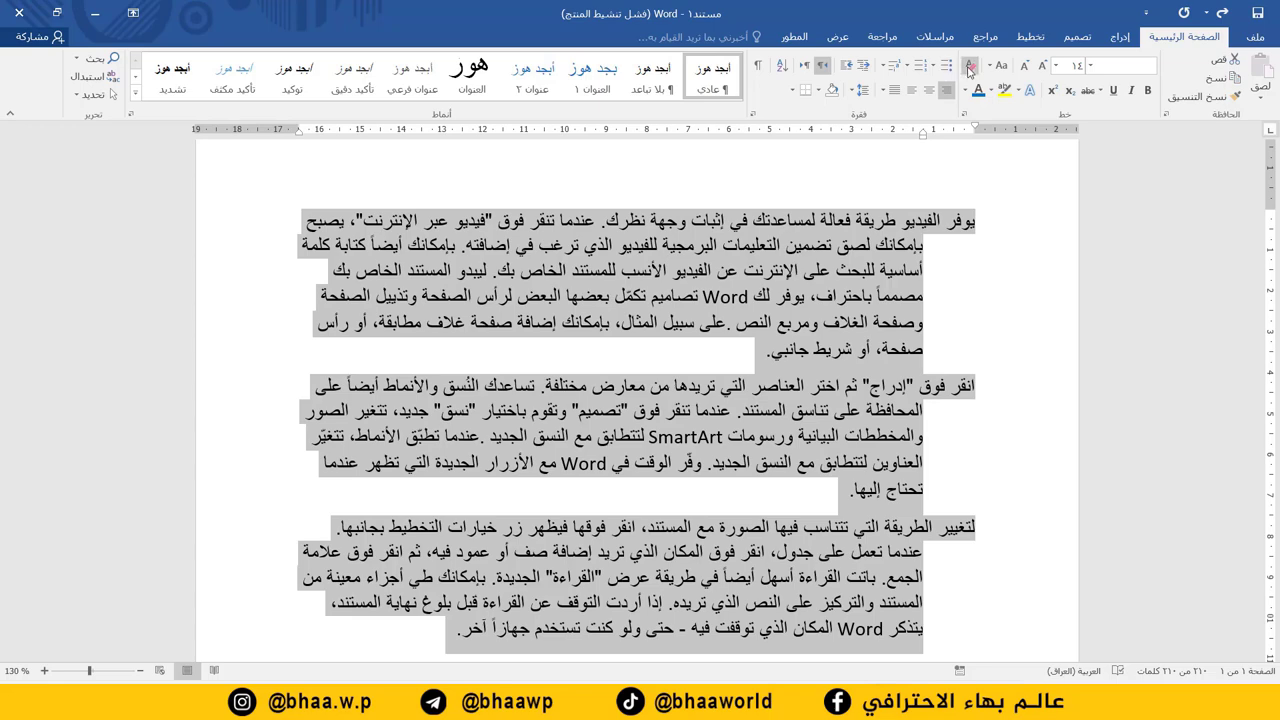
key("ctrl+shift")
left_click(947, 91)
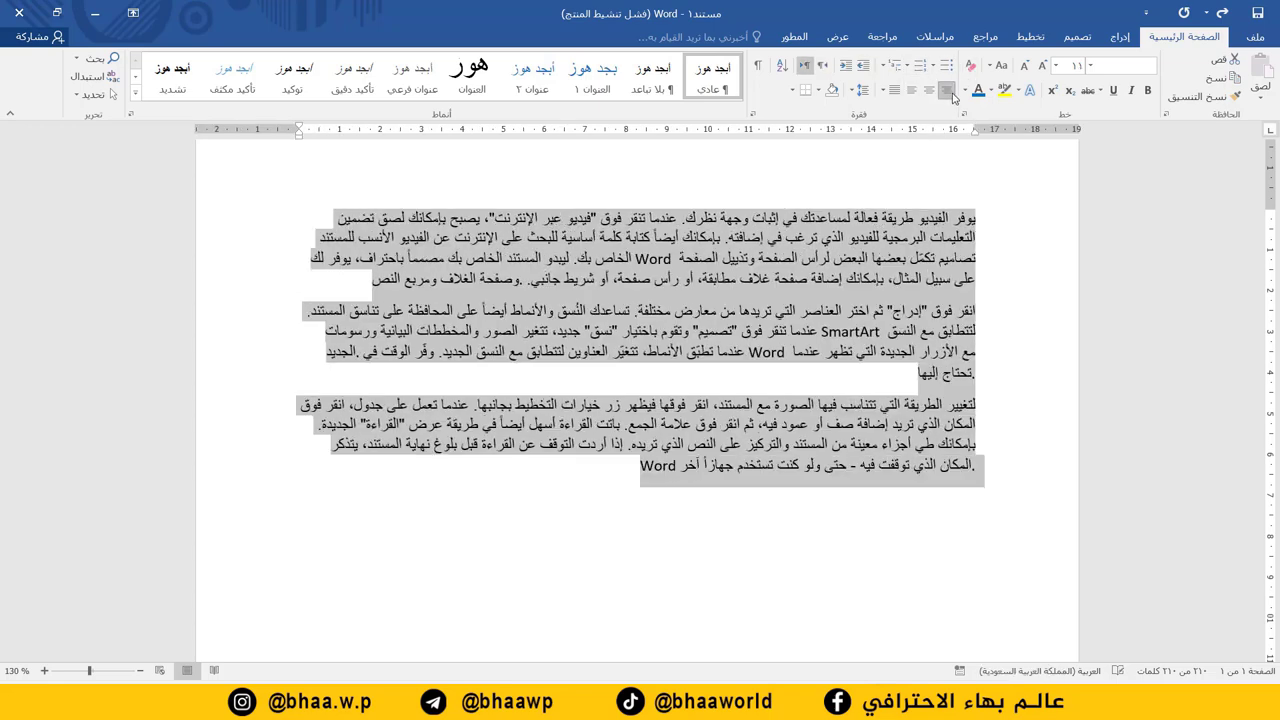
left_click(1042, 66)
left_click(1042, 66)
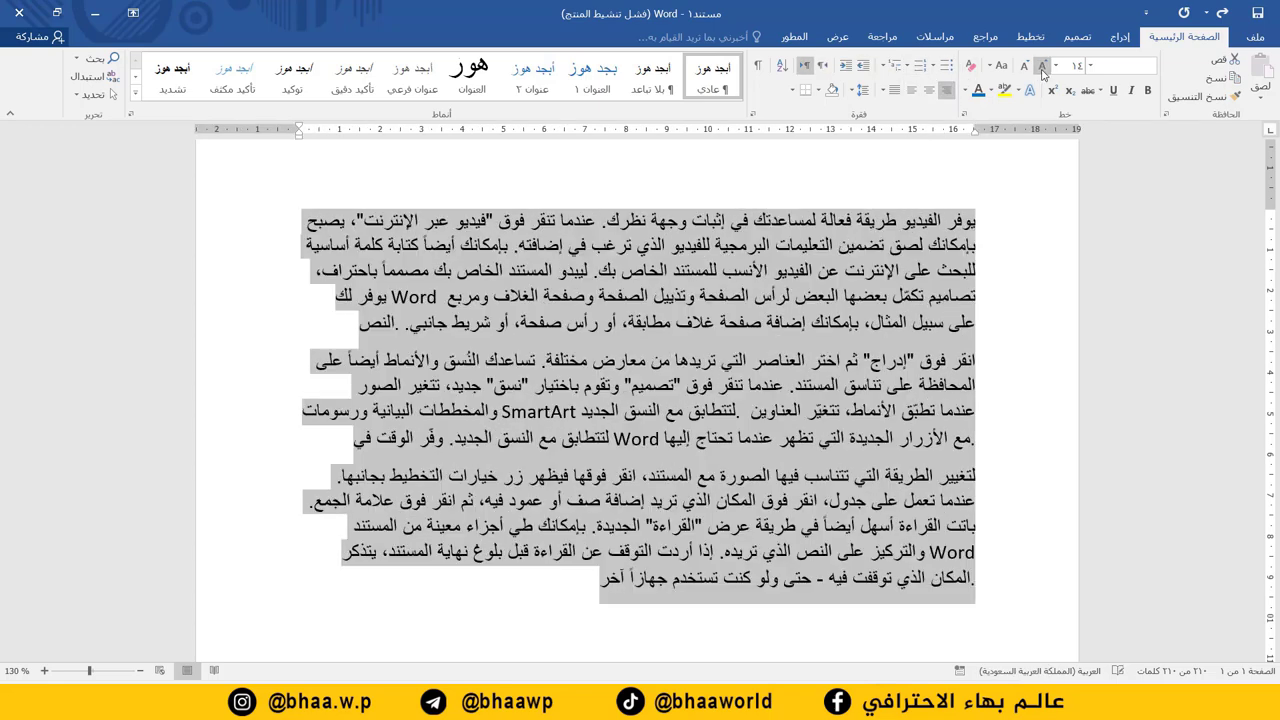
left_click(1042, 66)
left_click(769, 396)
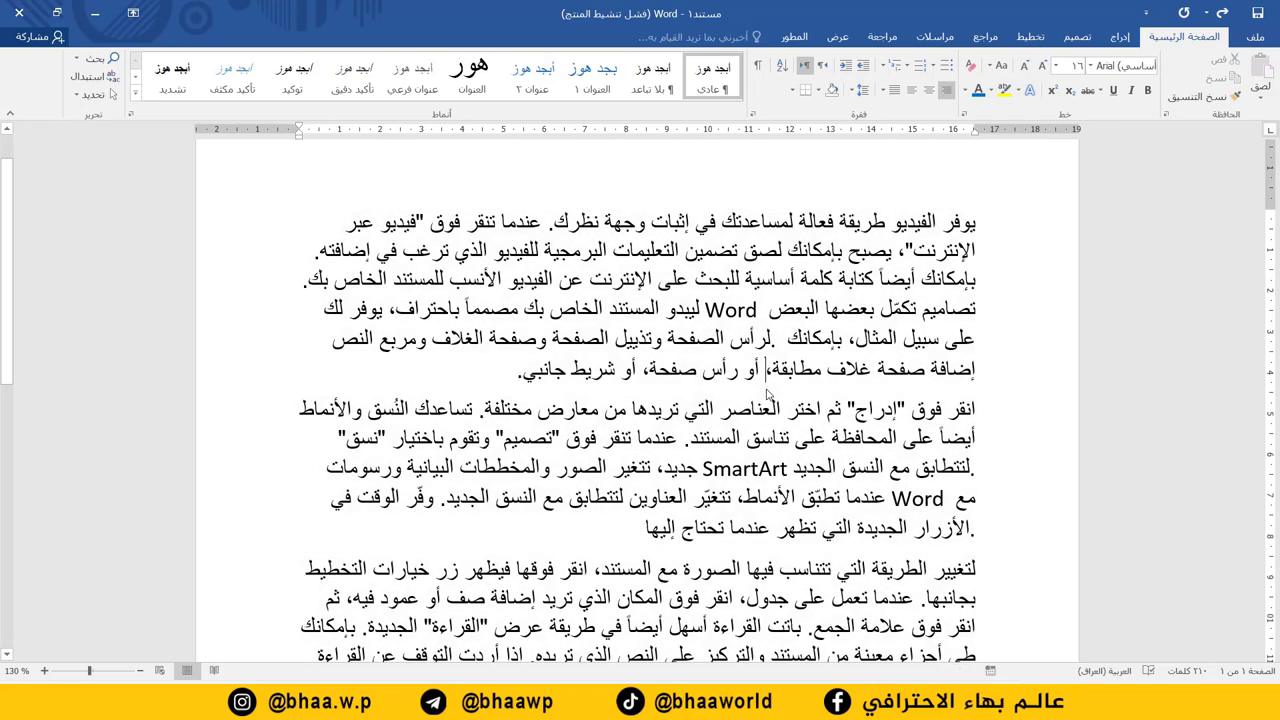
triple_click(766, 370)
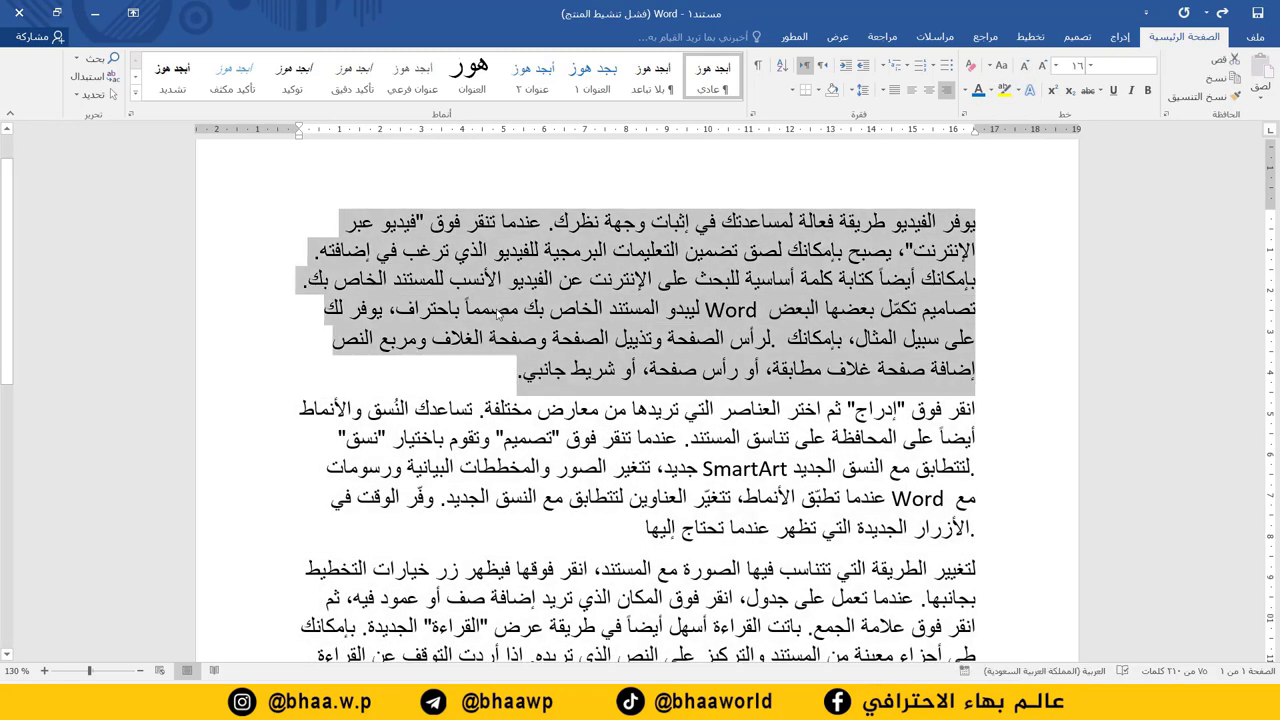
left_click(563, 320)
scroll(874, 650, "down", 1)
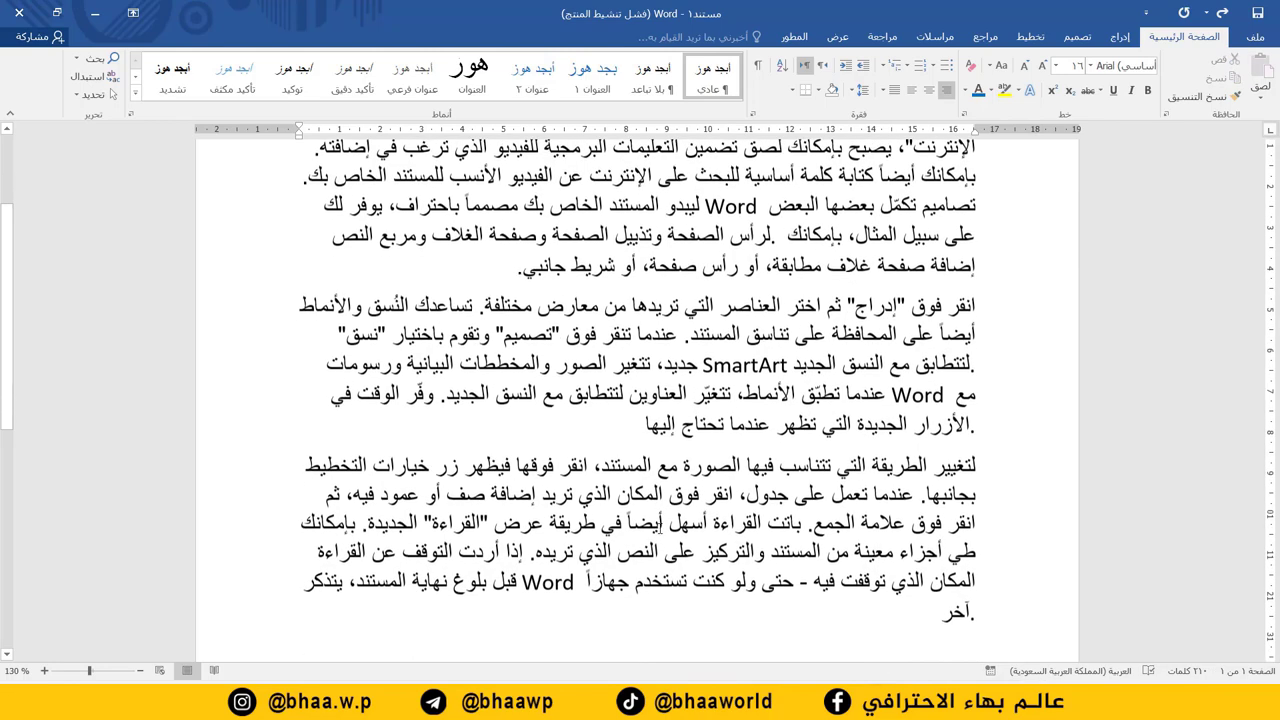
scroll(744, 460, "up", 1)
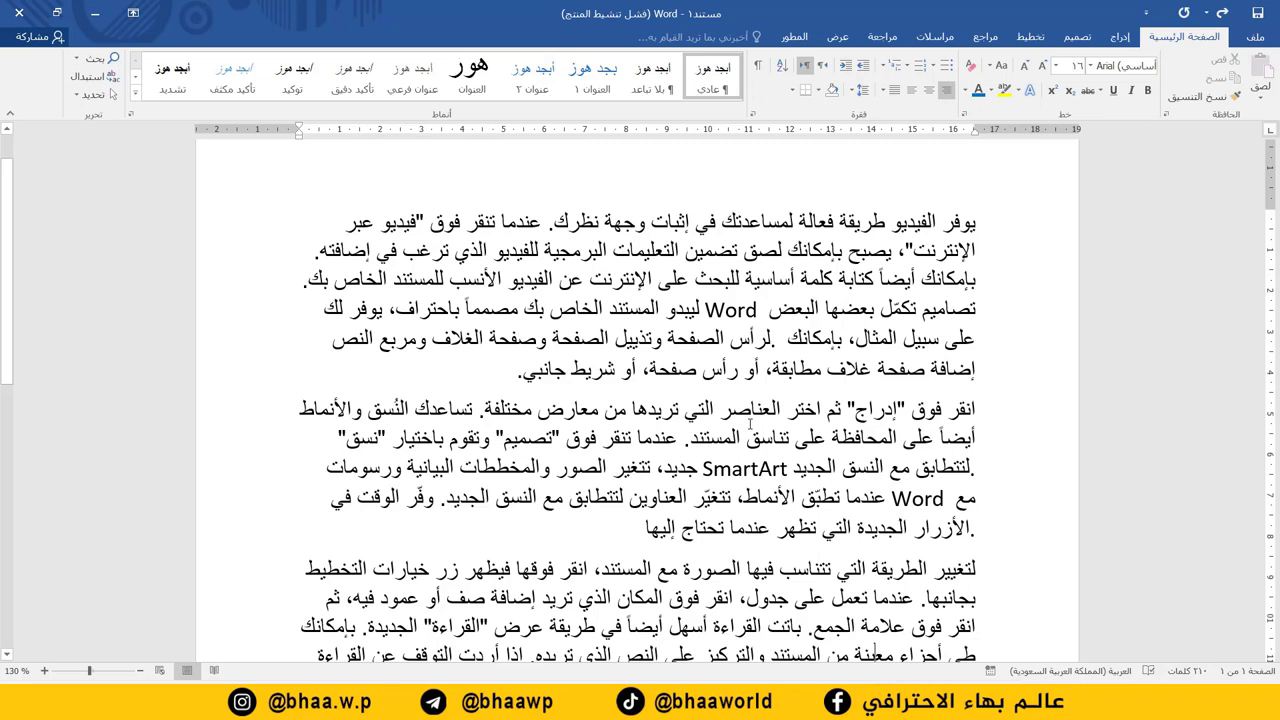
scroll(749, 423, "down", 2)
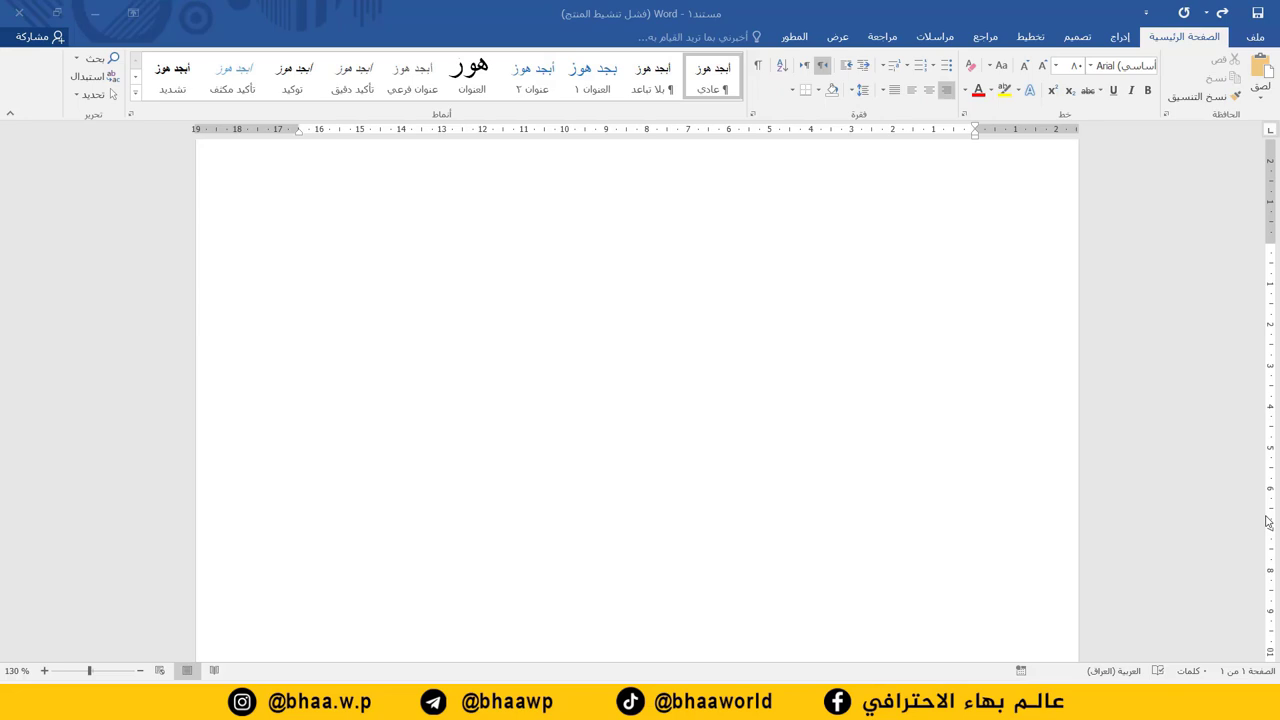
Insert an empty field on the blank page, enter the formula =5*3 in it and update the field to calculate it.
left_click(722, 289)
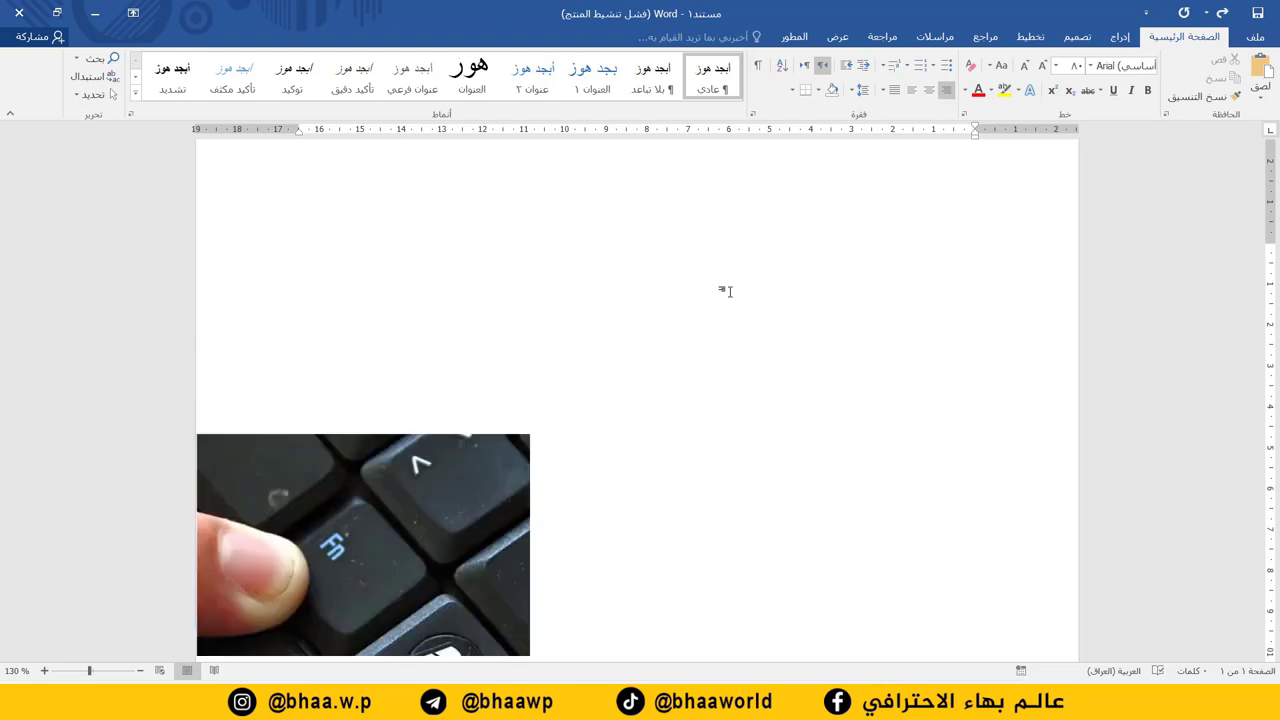
key("ctrl+F9")
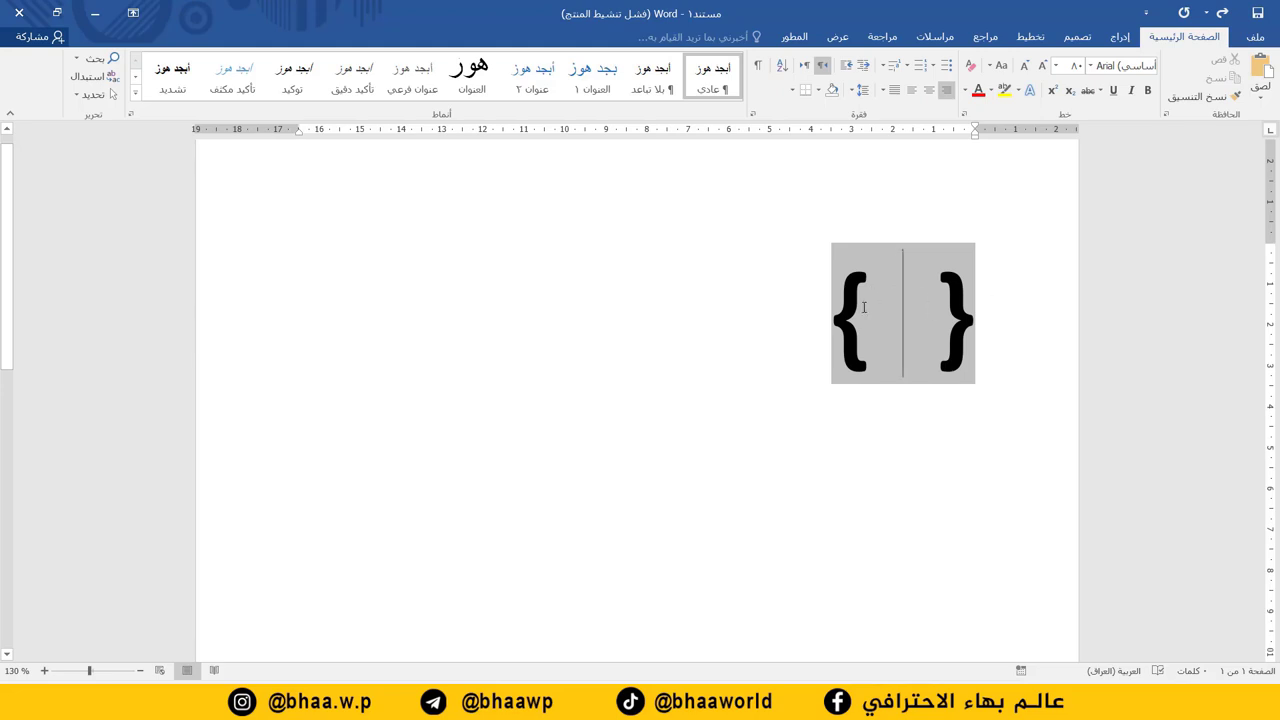
type("= ")
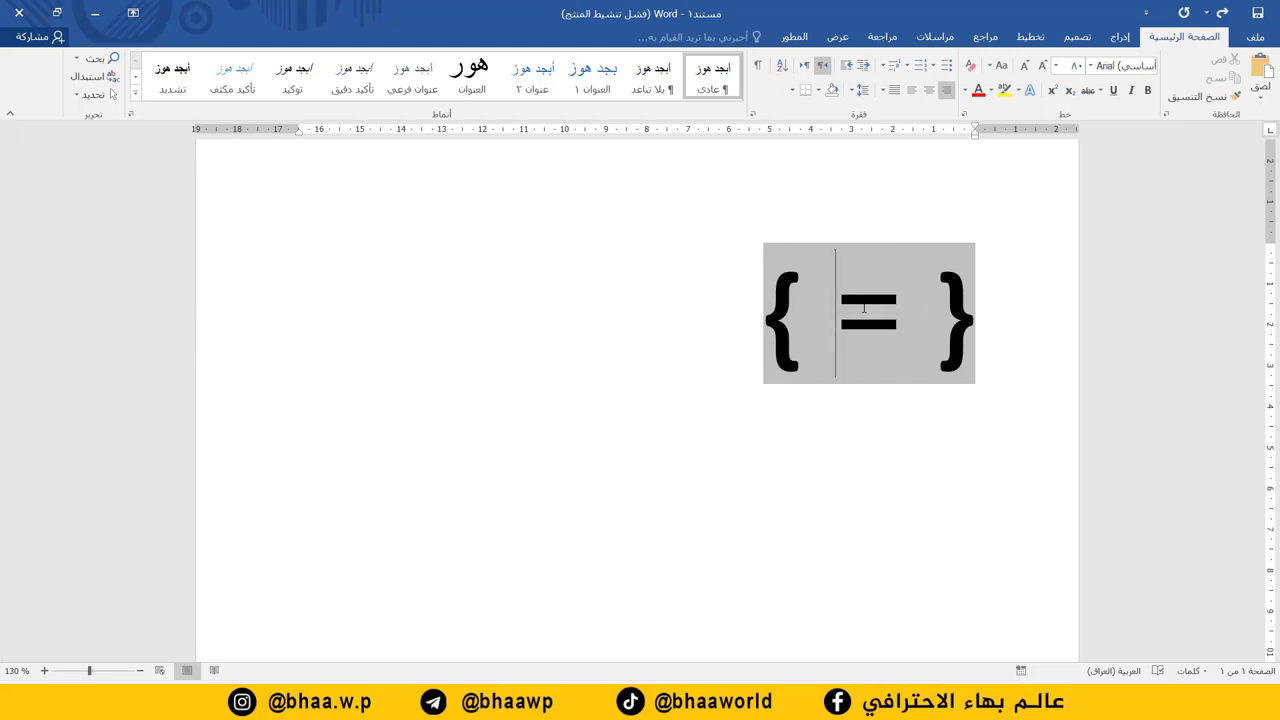
type("5")
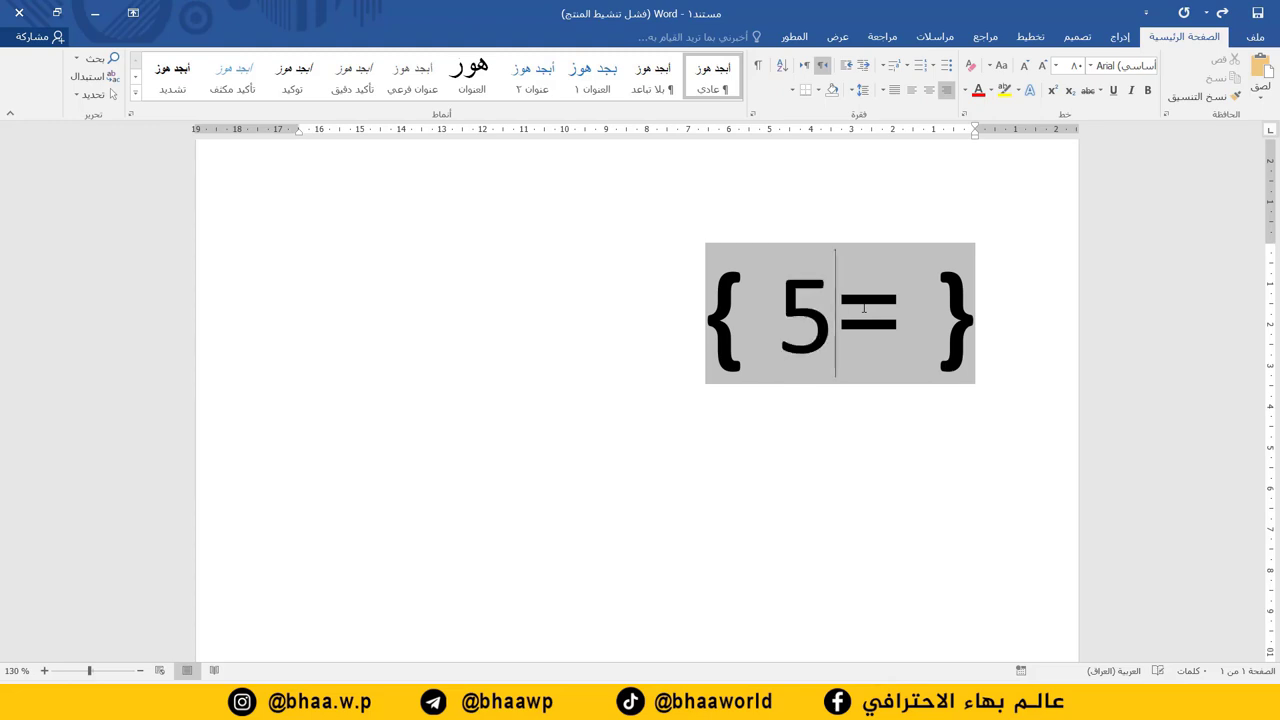
type("*3")
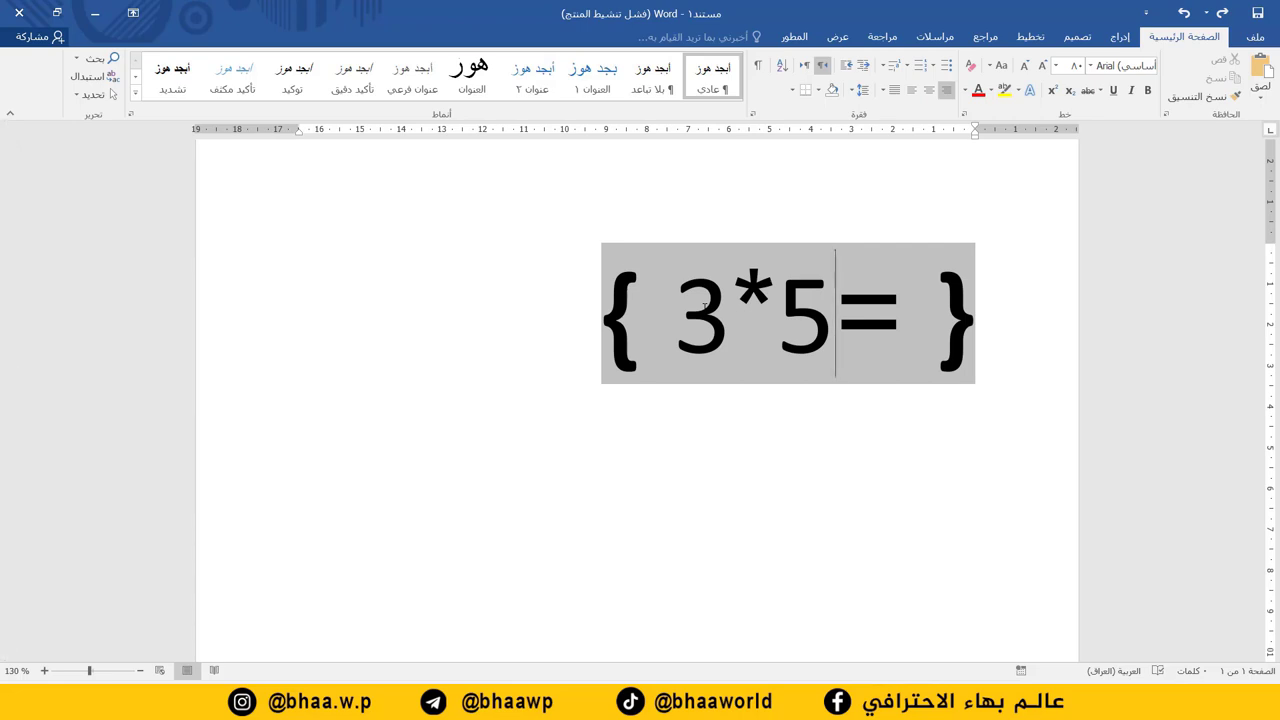
right_click(804, 288)
left_click(720, 384)
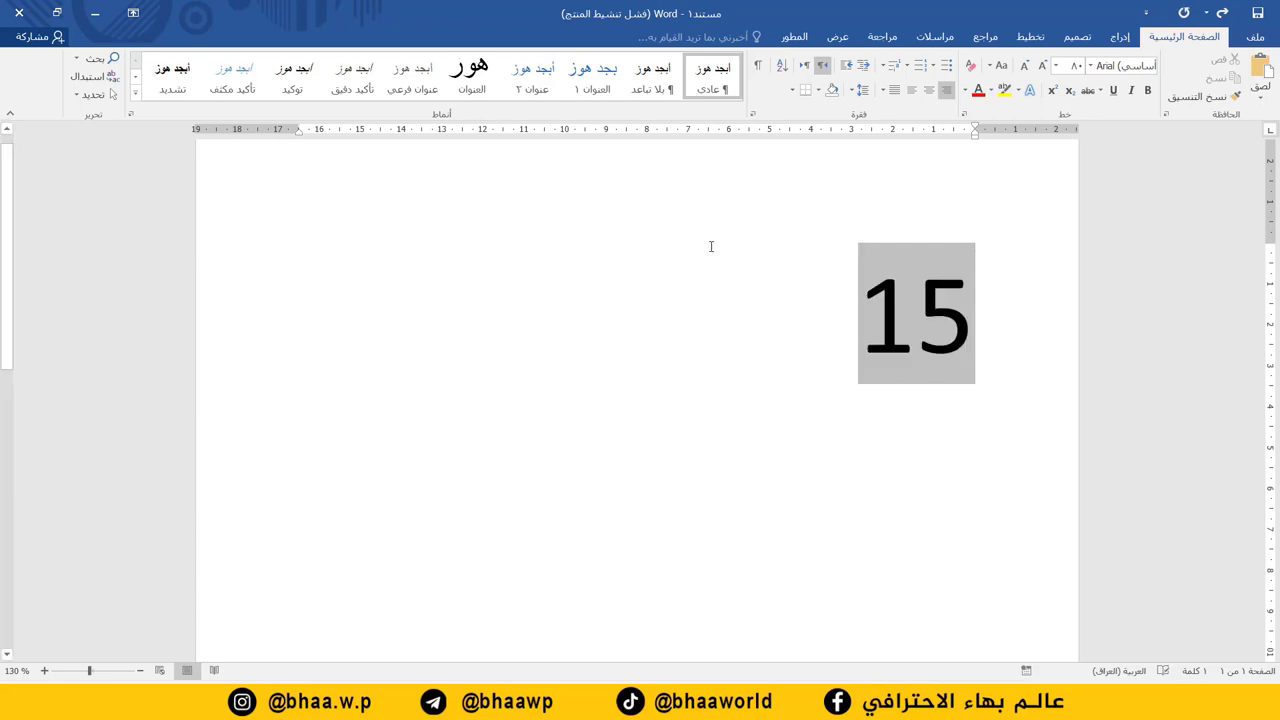
Replace the calculated result with a new field containing =5+6+25+33+56+70-30 and update the field.
left_click(808, 390)
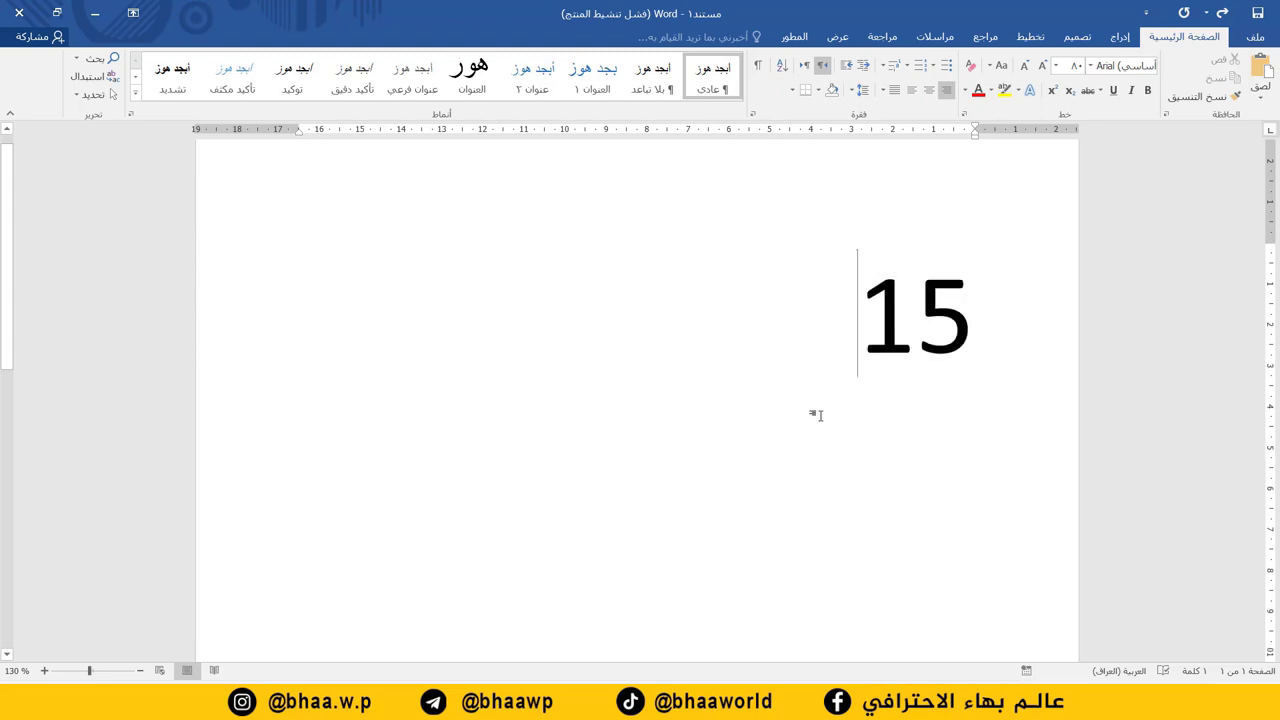
key("BackSpace")
key("BackSpace")
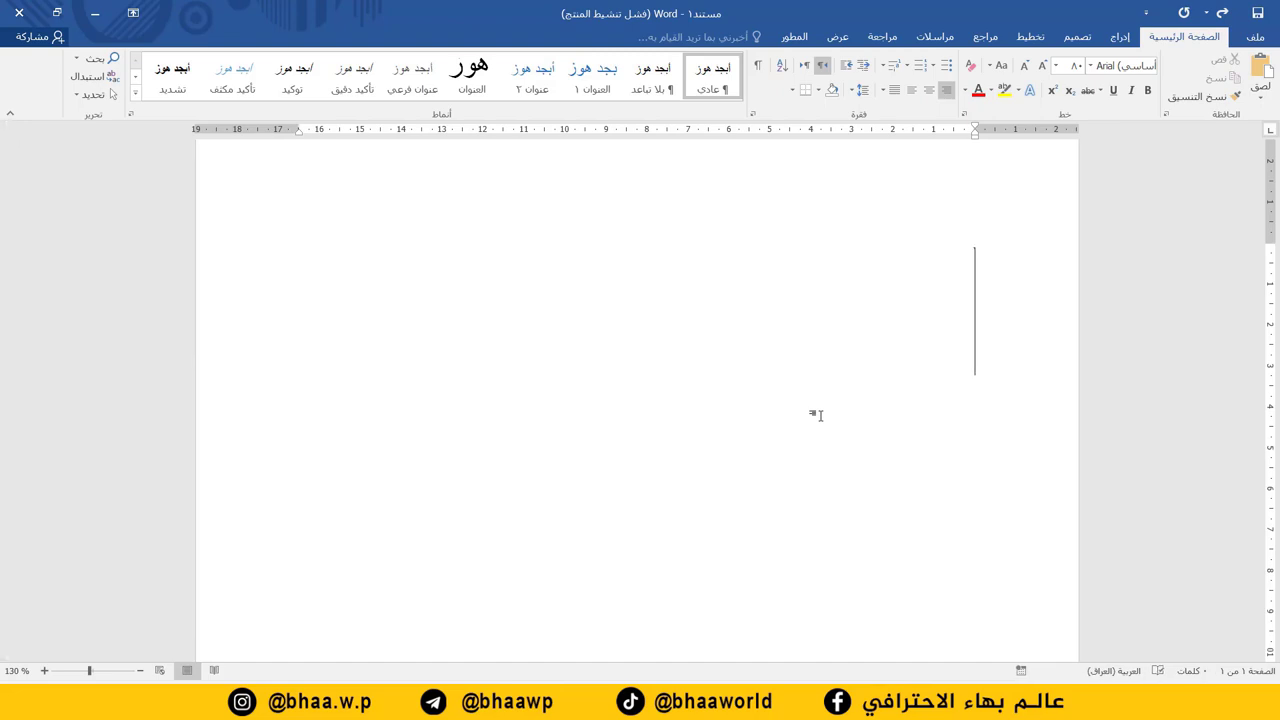
key("ctrl+F9")
type("=")
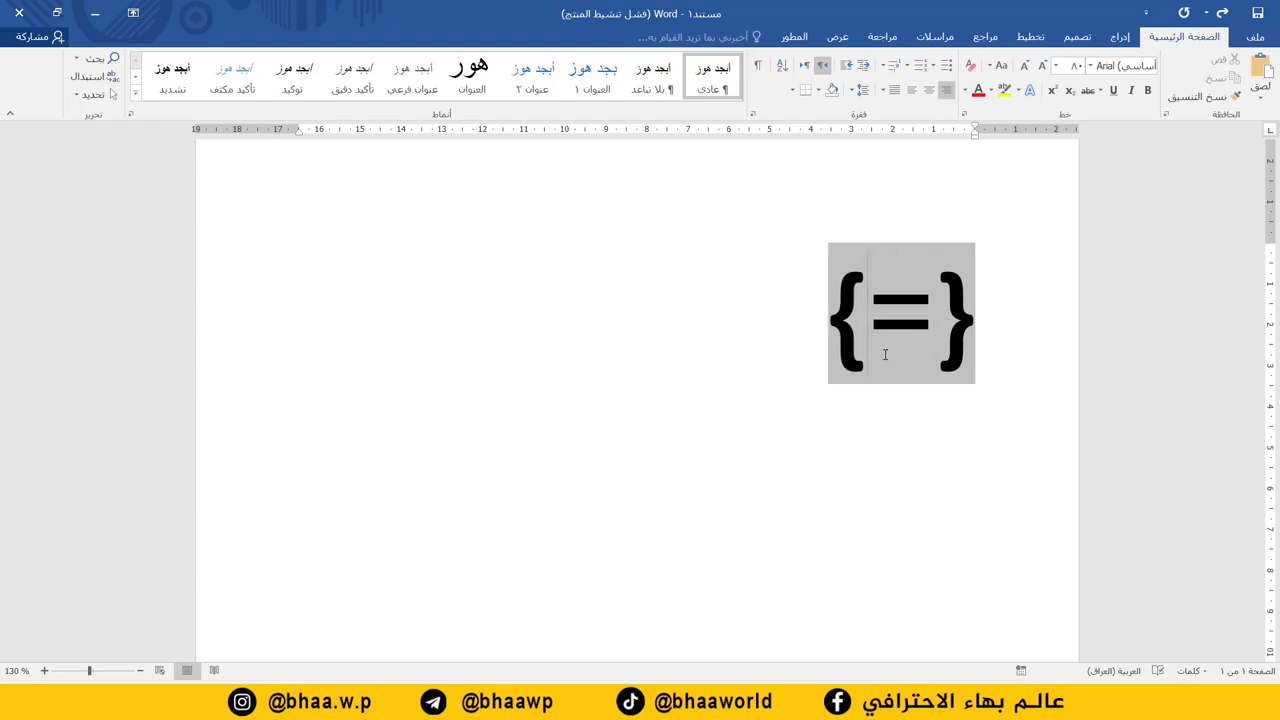
type("5+6+")
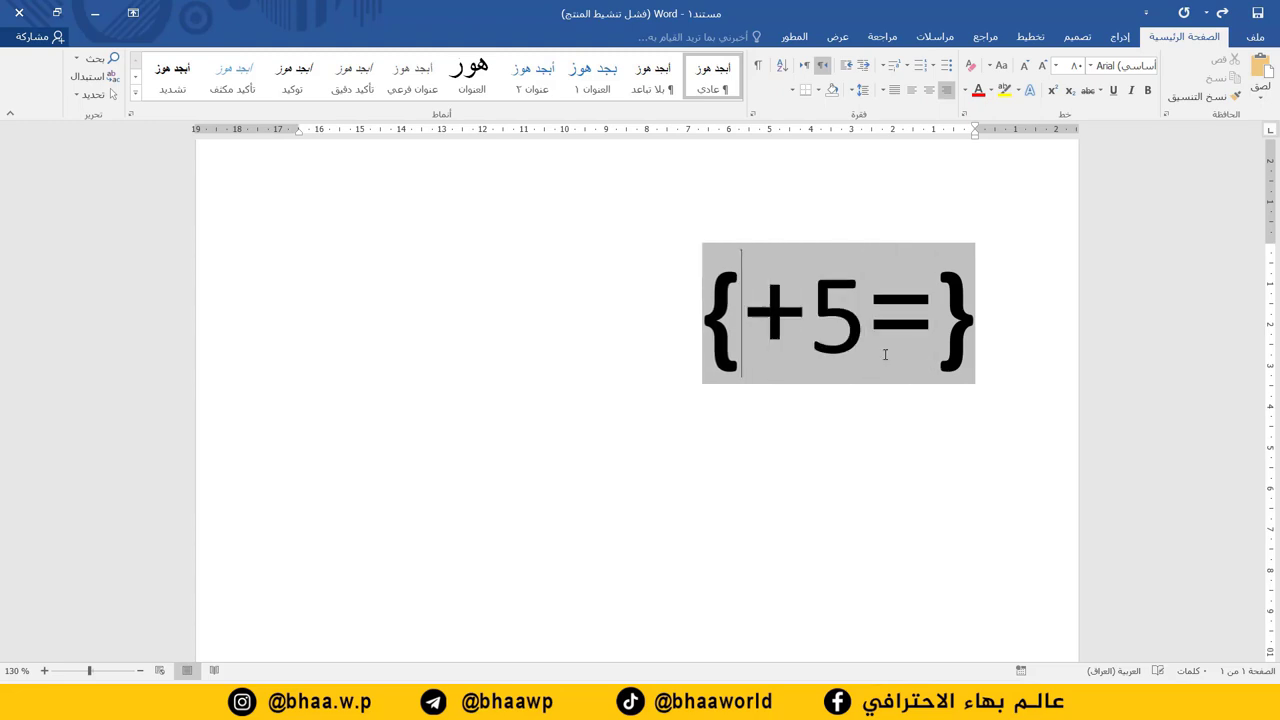
type("25+6")
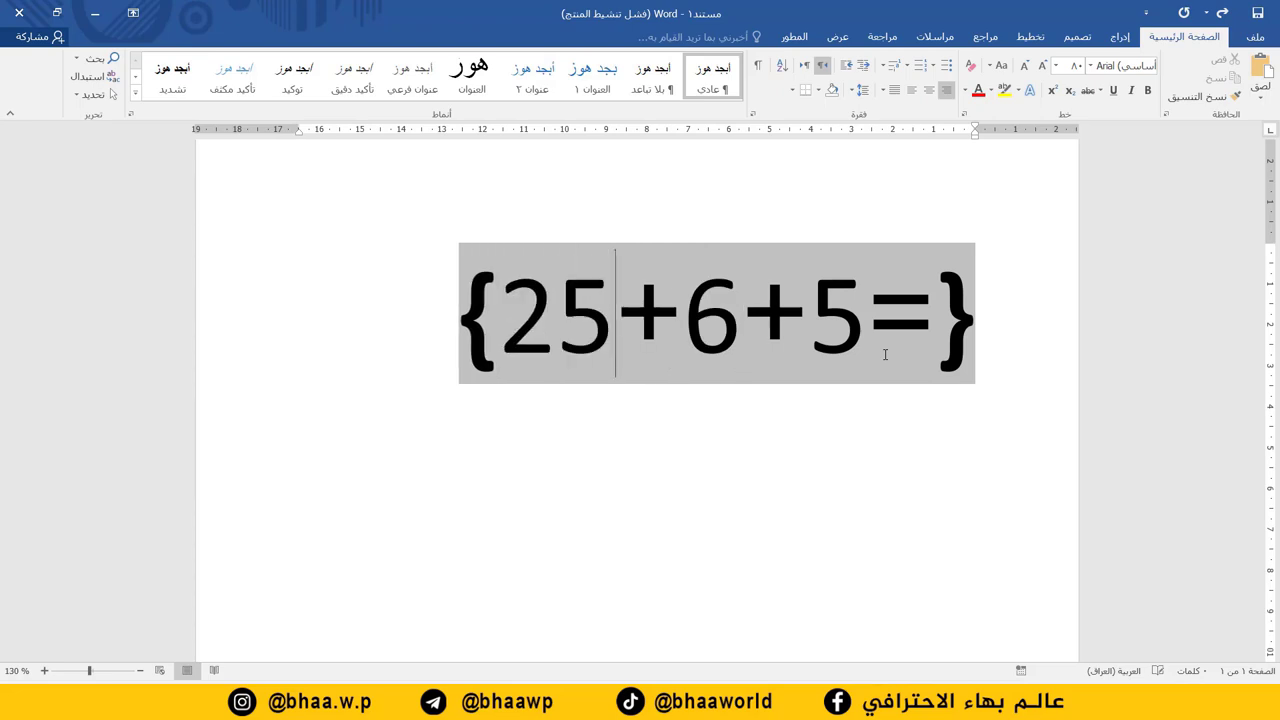
type("33+")
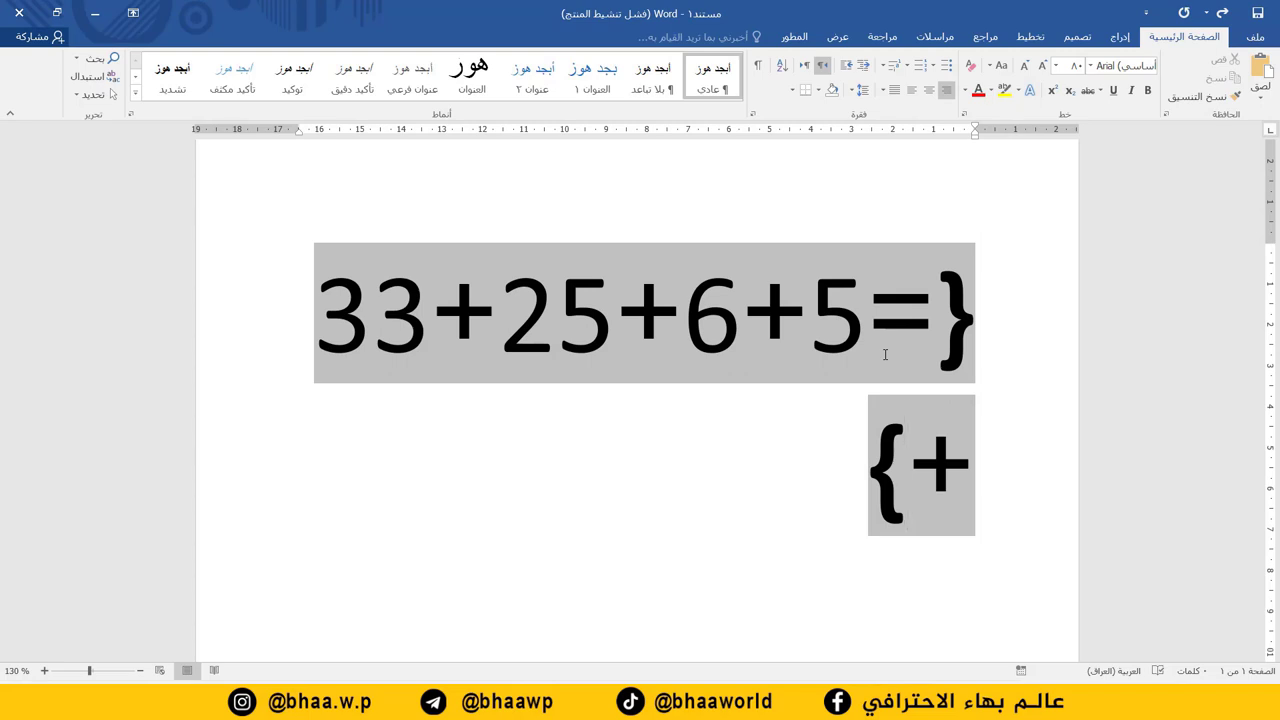
type("56+")
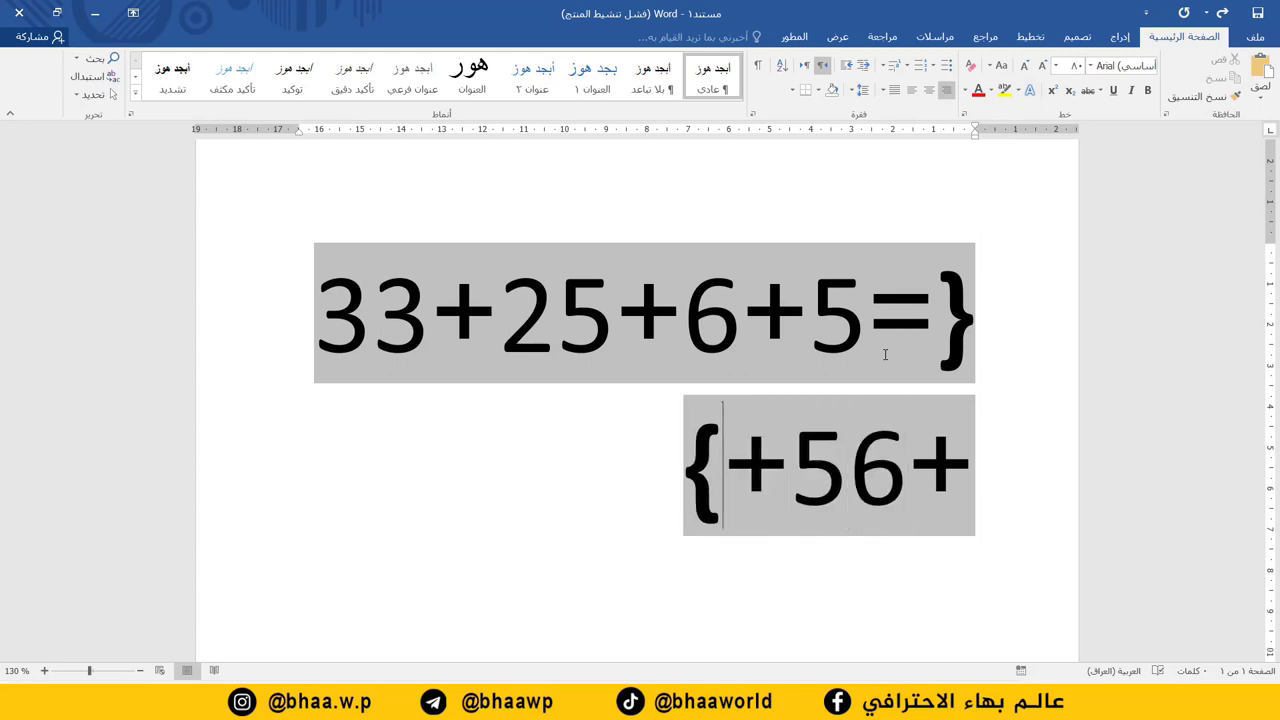
type("70")
type("-30")
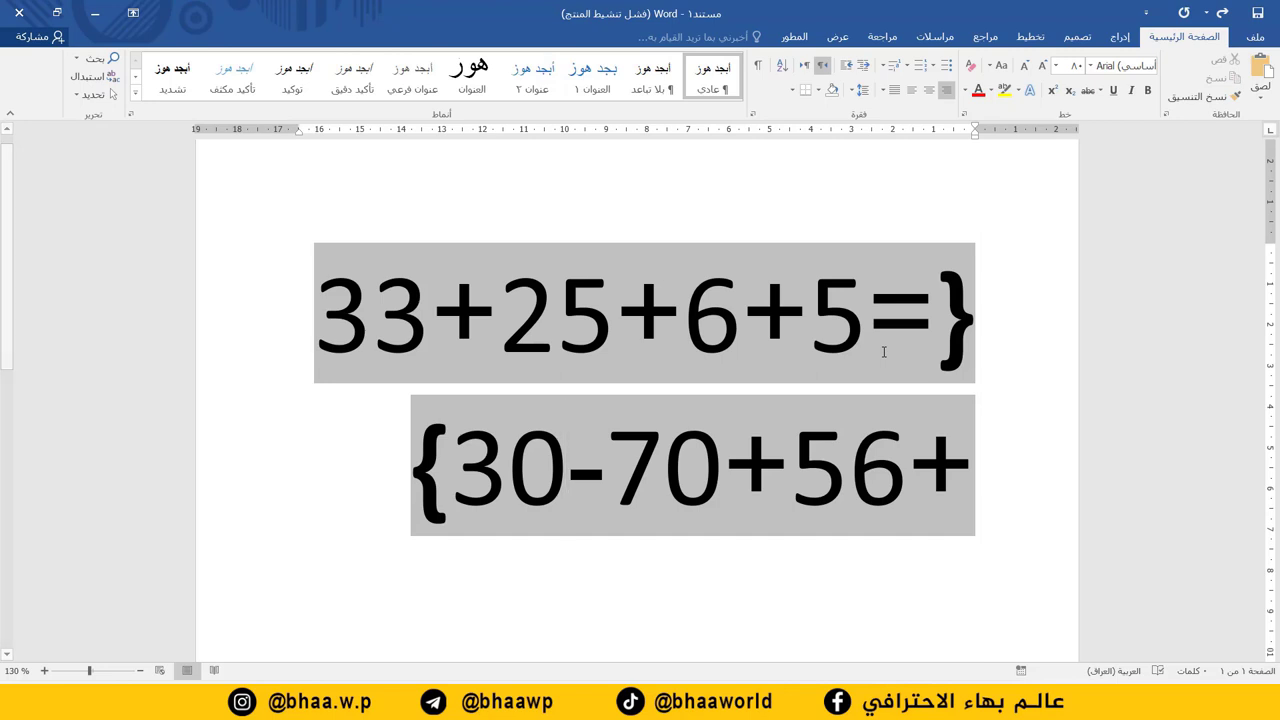
right_click(808, 352)
left_click(723, 393)
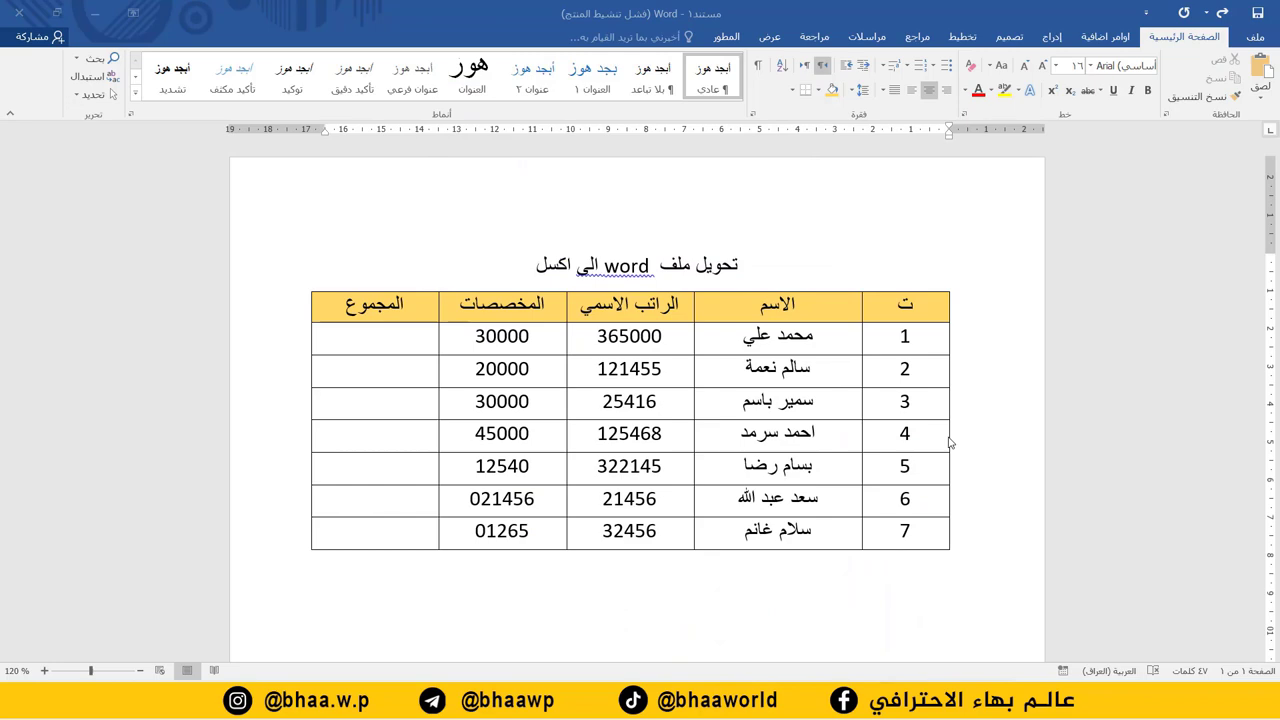
Save the salary table document in the folder تحويل الملف as a filtered web page (Web Page, Filtered), keeping the suggested file name.
left_click(1255, 36)
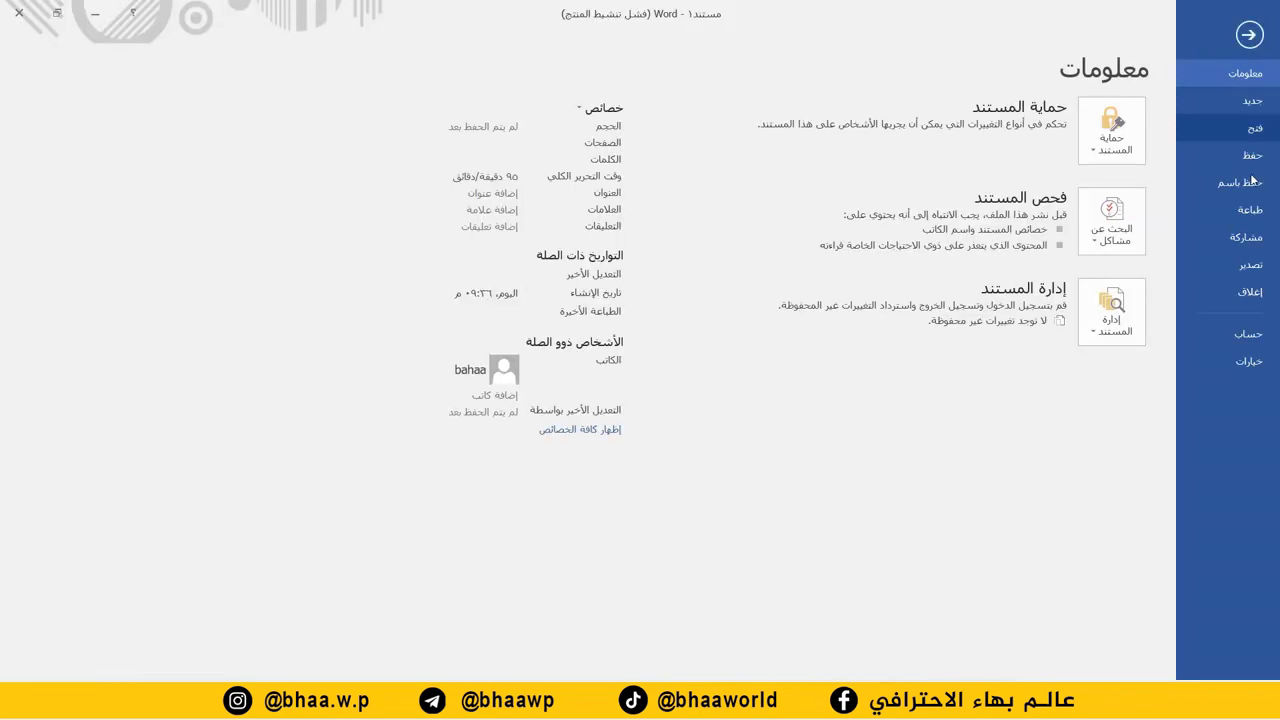
left_click(1245, 182)
left_click(1100, 246)
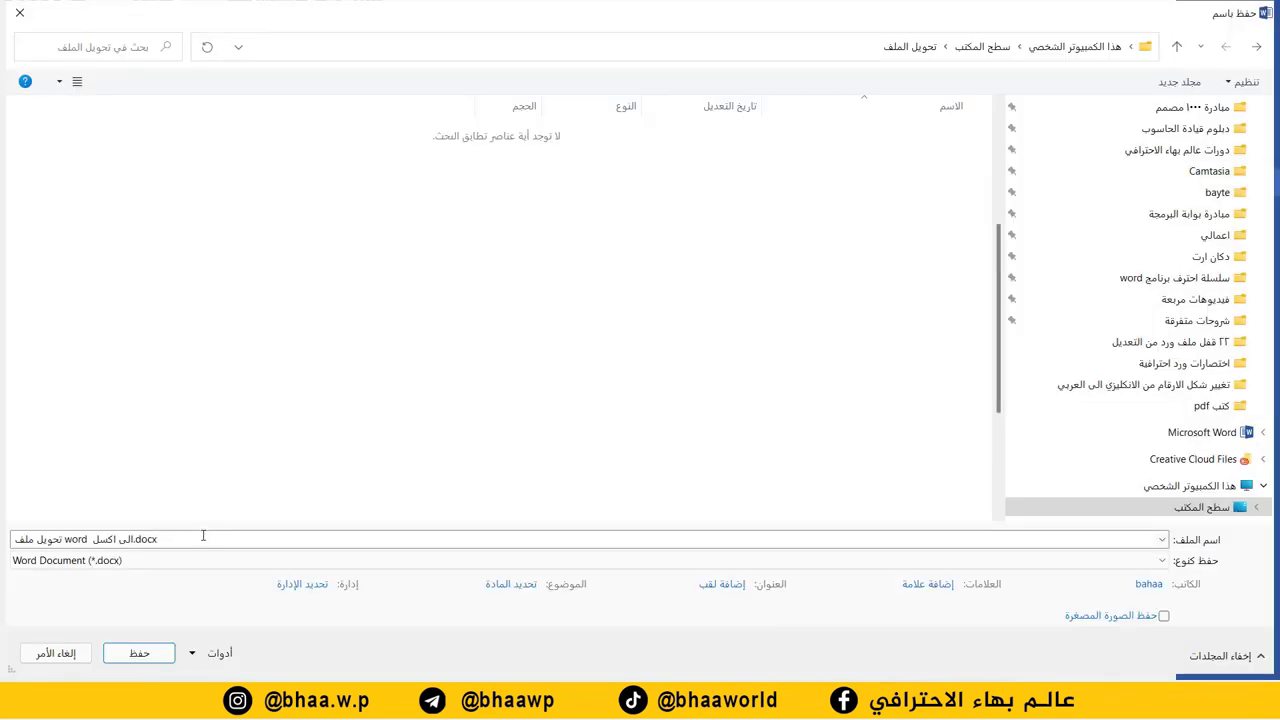
left_click(129, 565)
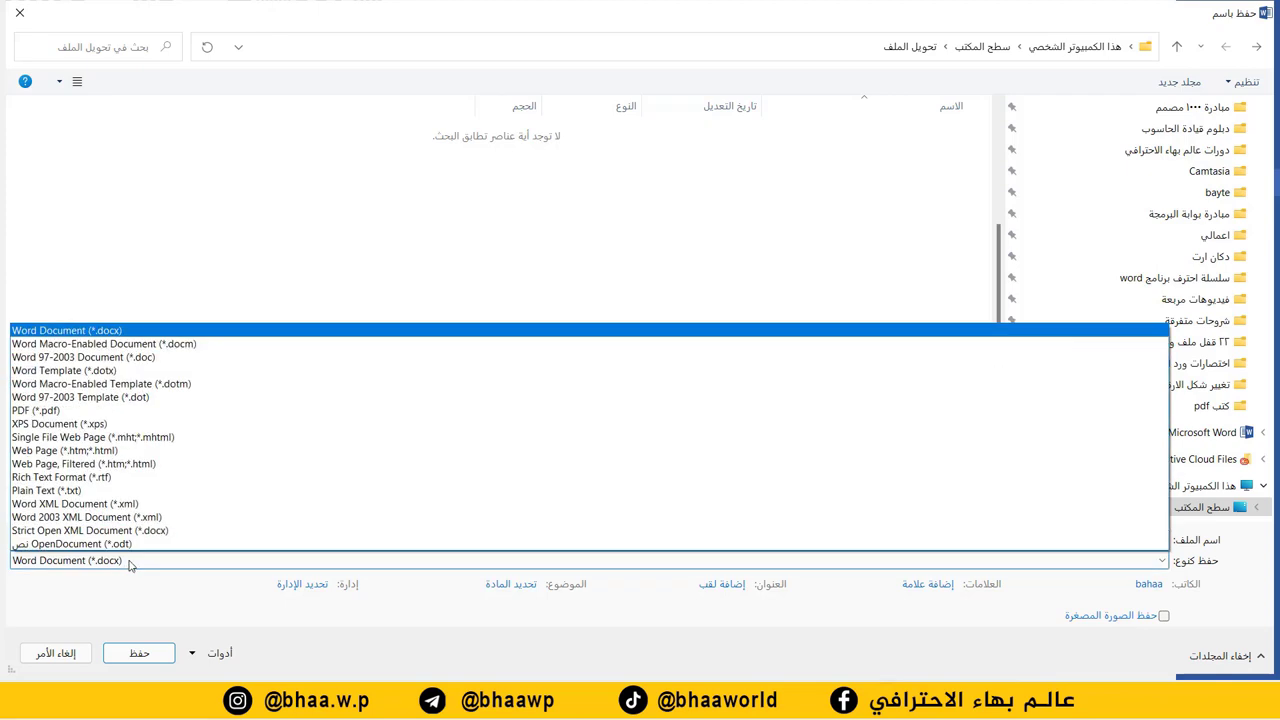
left_click(110, 464)
left_click(139, 653)
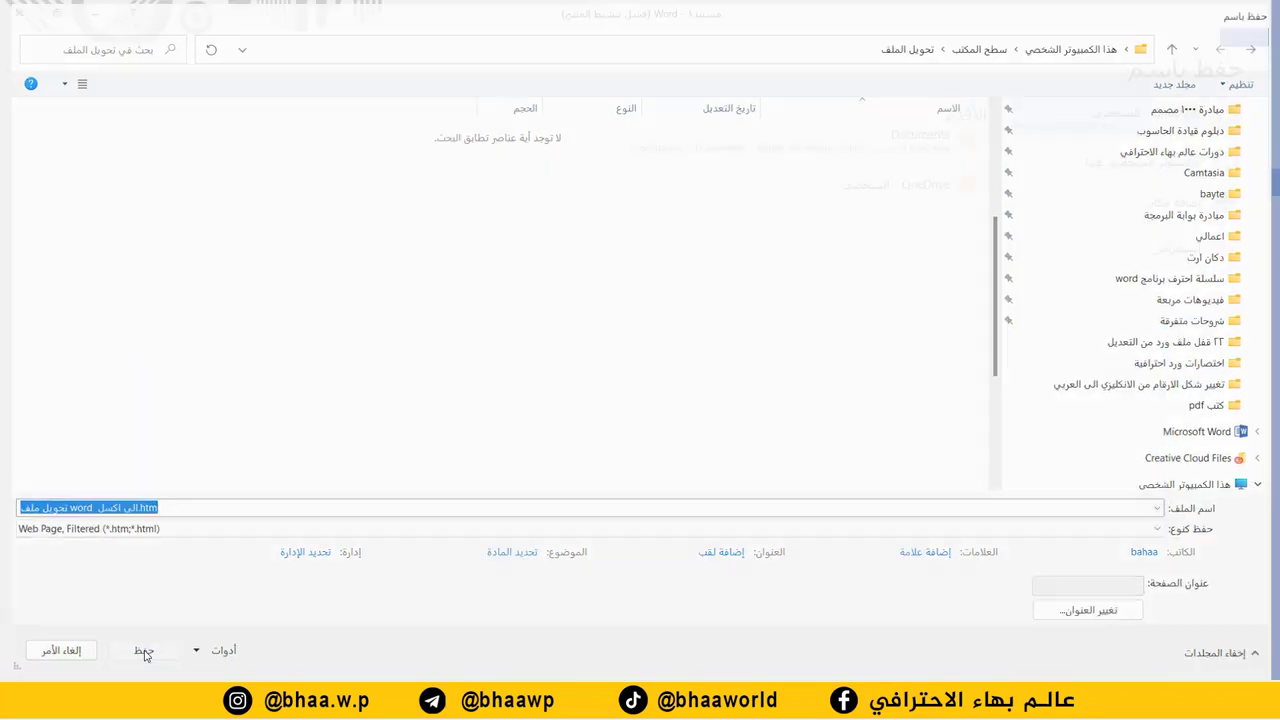
left_click(714, 411)
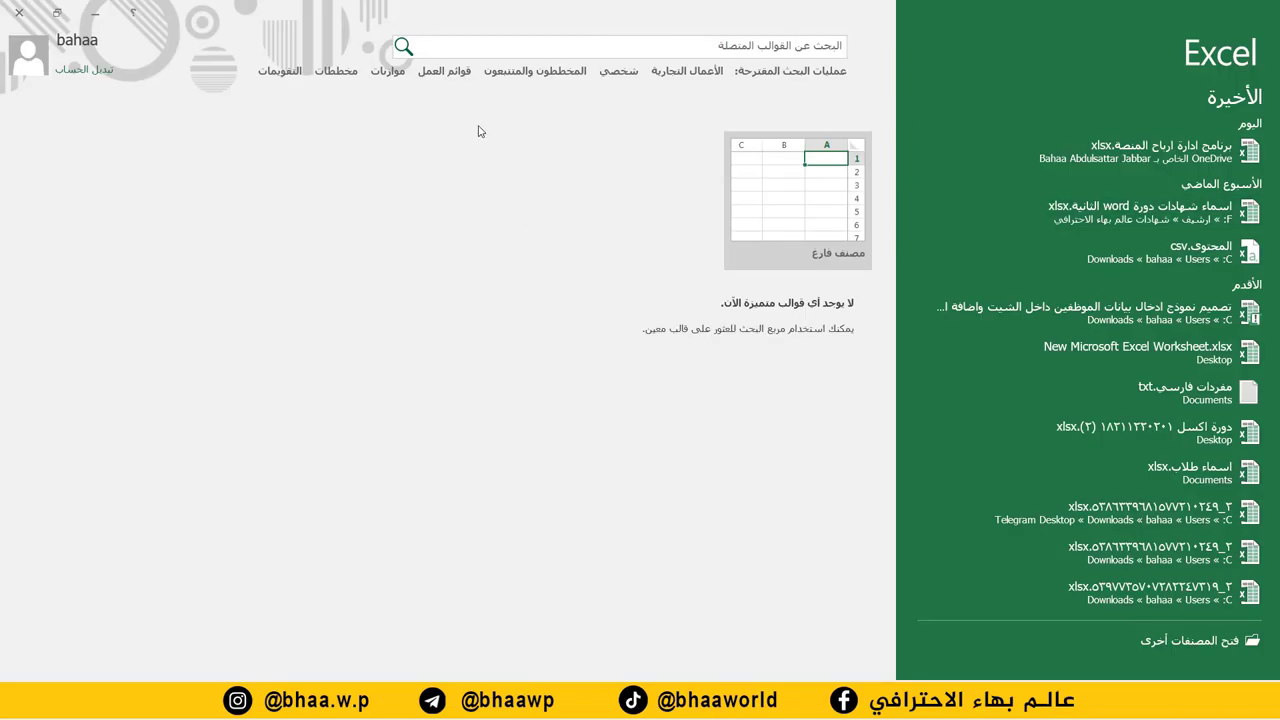
Open the web page file تحويل ملف word الى اكسل.htm from the desktop folder تحويل الملف.
left_click(1195, 641)
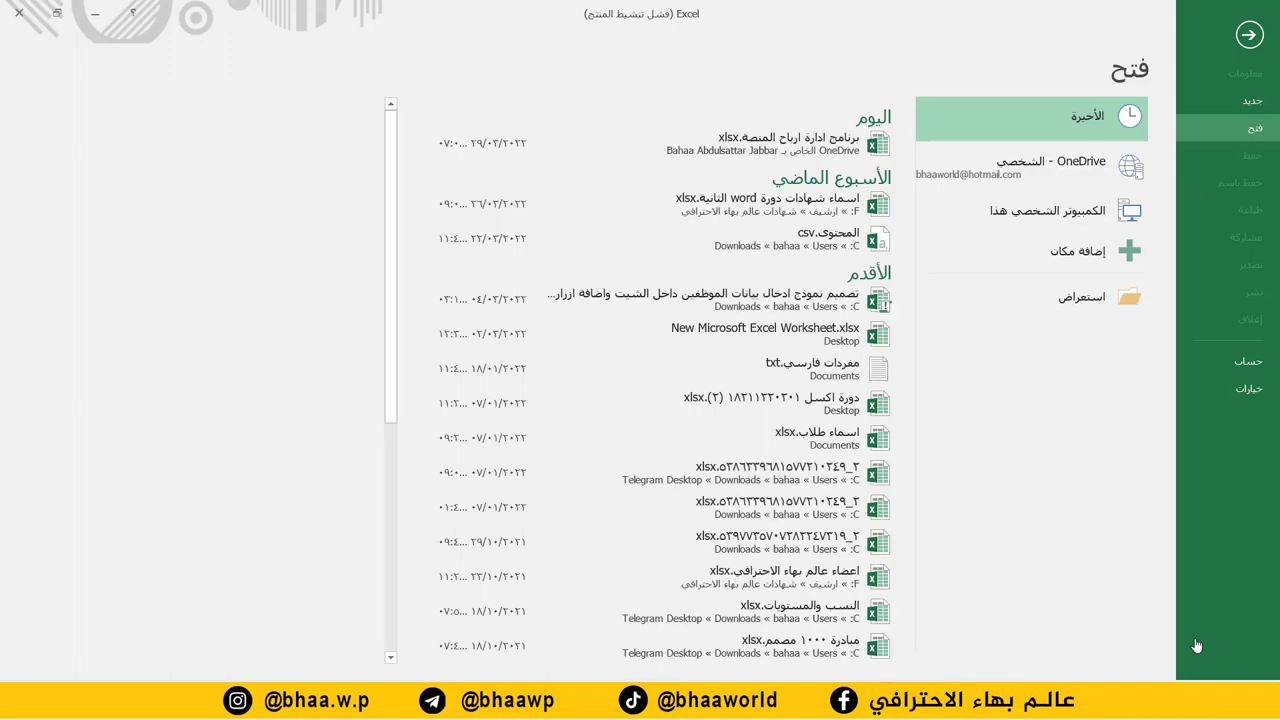
left_click(1081, 297)
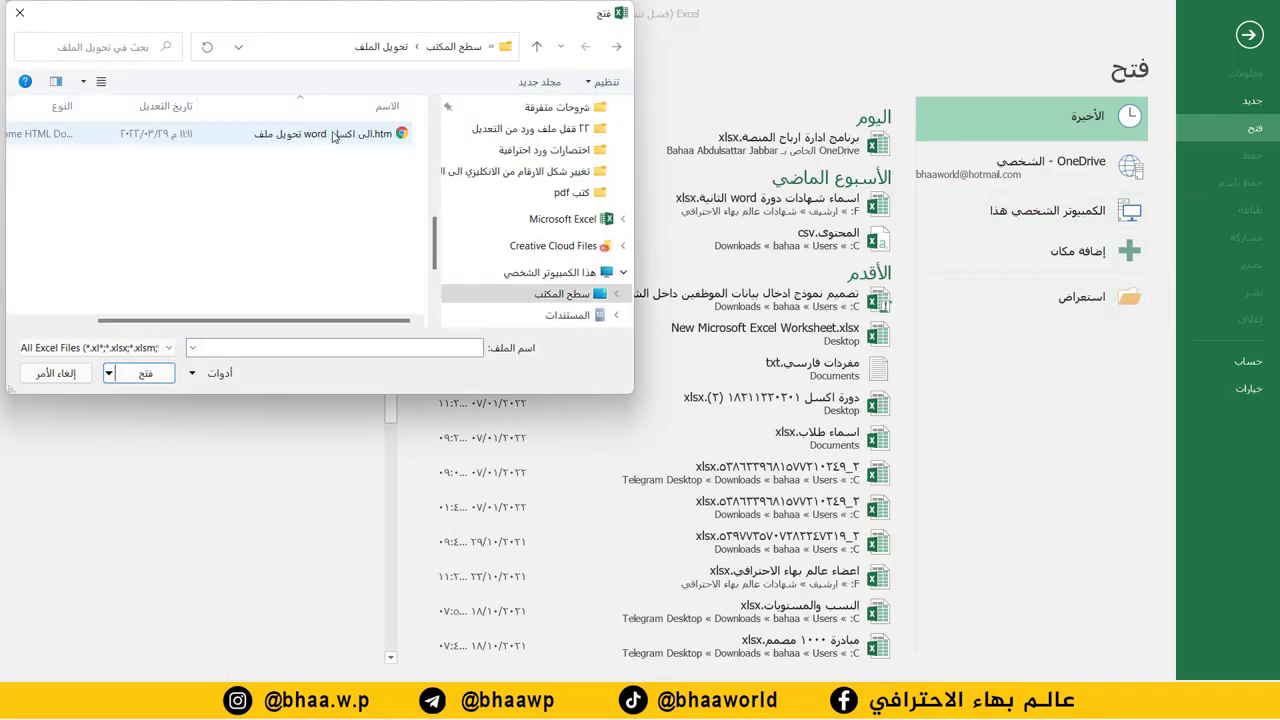
left_click(343, 135)
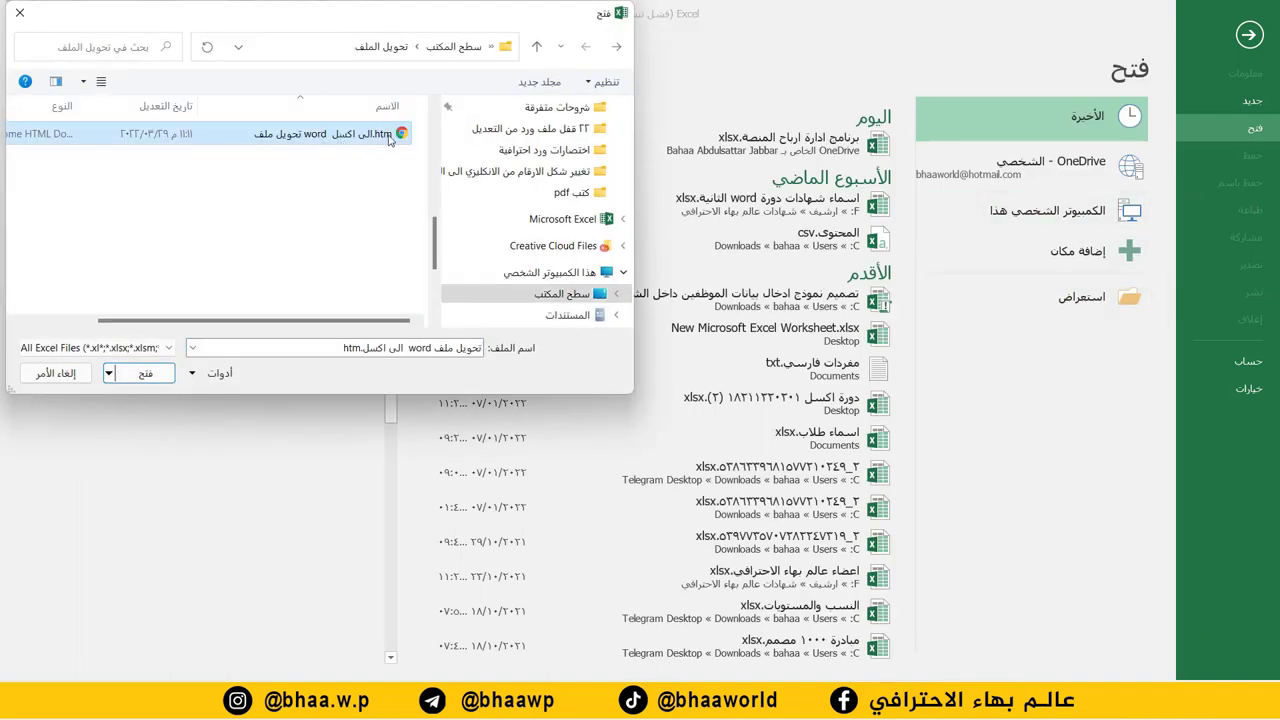
left_click_drag(389, 29, 452, 44)
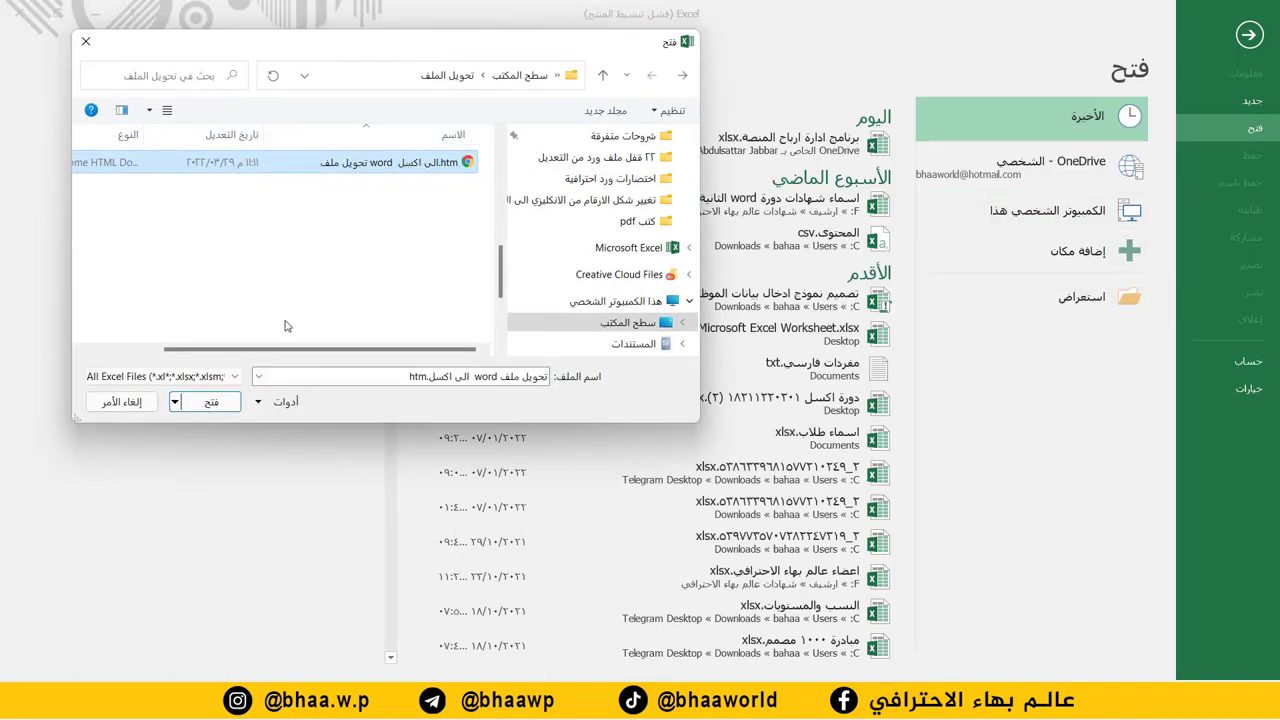
left_click(222, 401)
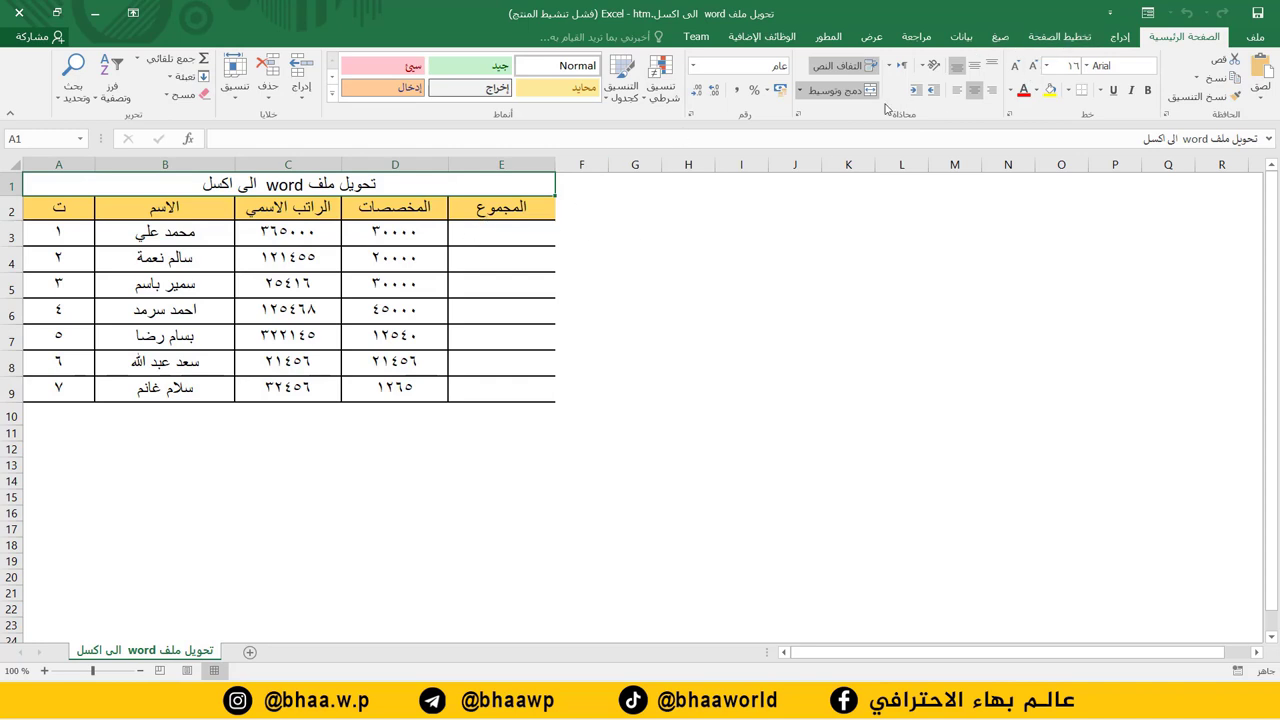
Set the worksheet with the salary table to right-to-left layout.
left_click(1050, 37)
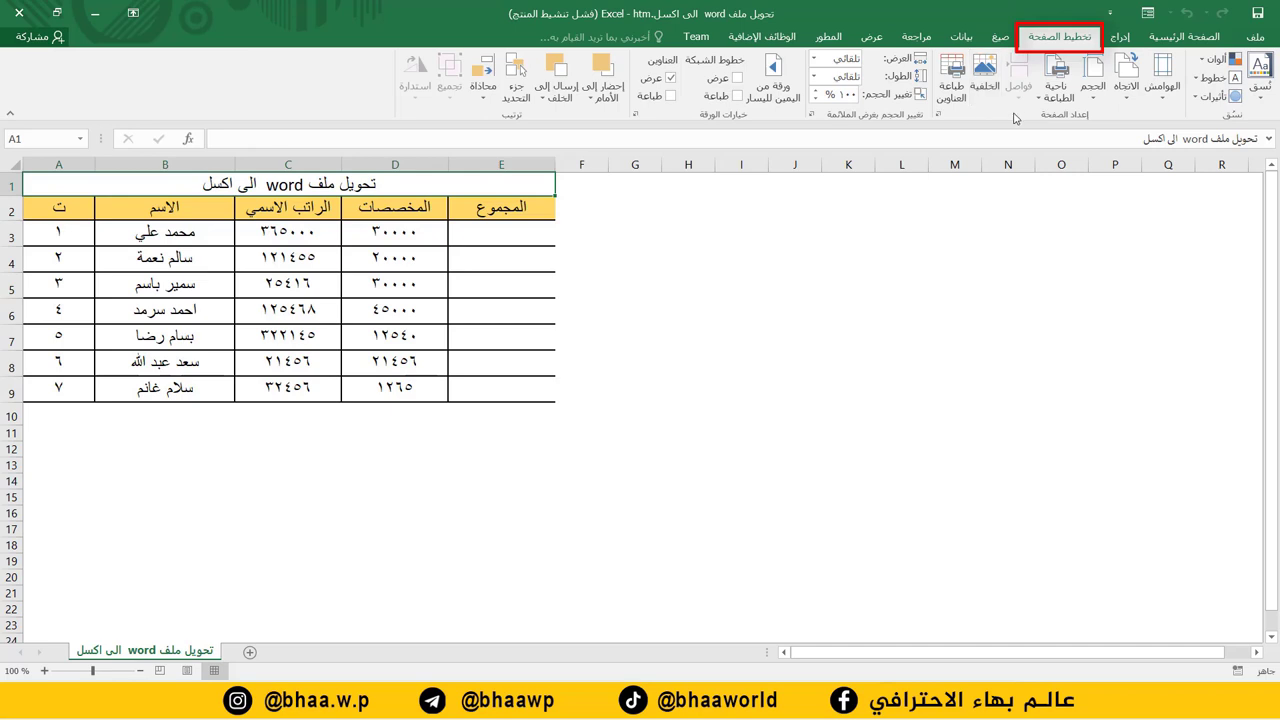
left_click(773, 75)
left_click(789, 237)
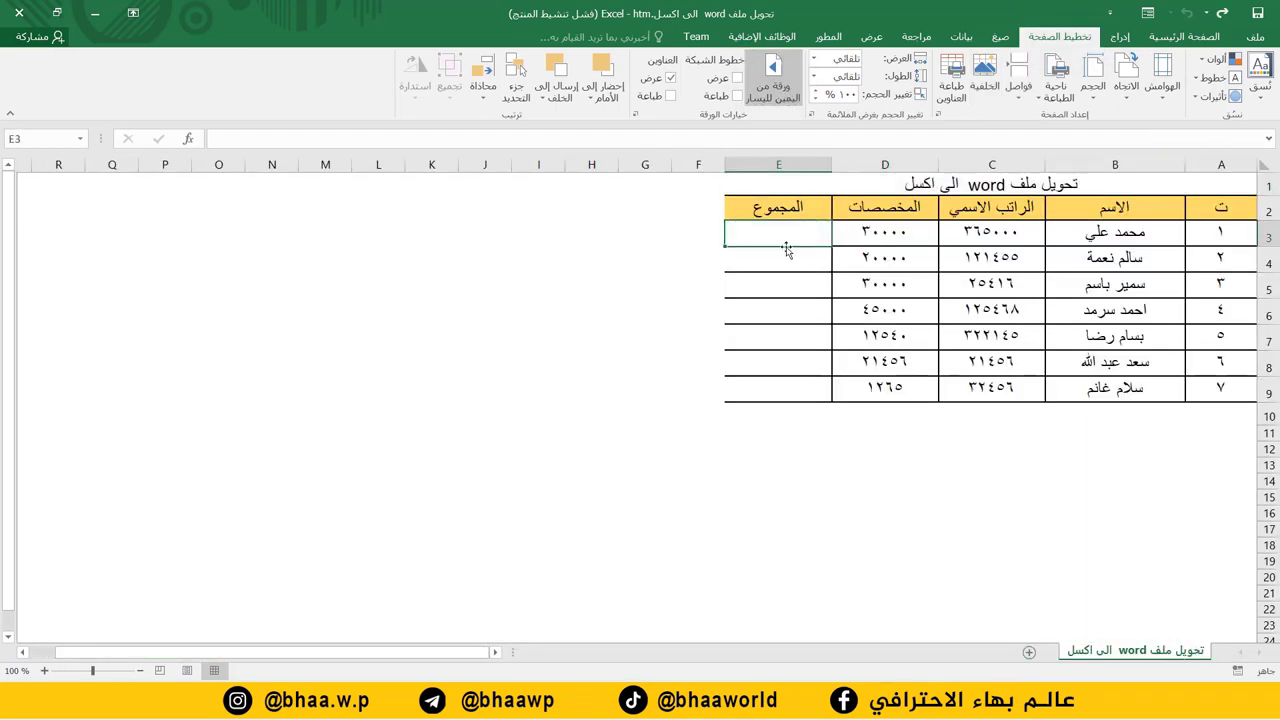
left_click(786, 283)
left_click(786, 335)
left_click(797, 252)
Sum C3:D3 with AutoSum in the first cell under المجموع (E3) and fill the formula down to E9.
left_click(790, 233)
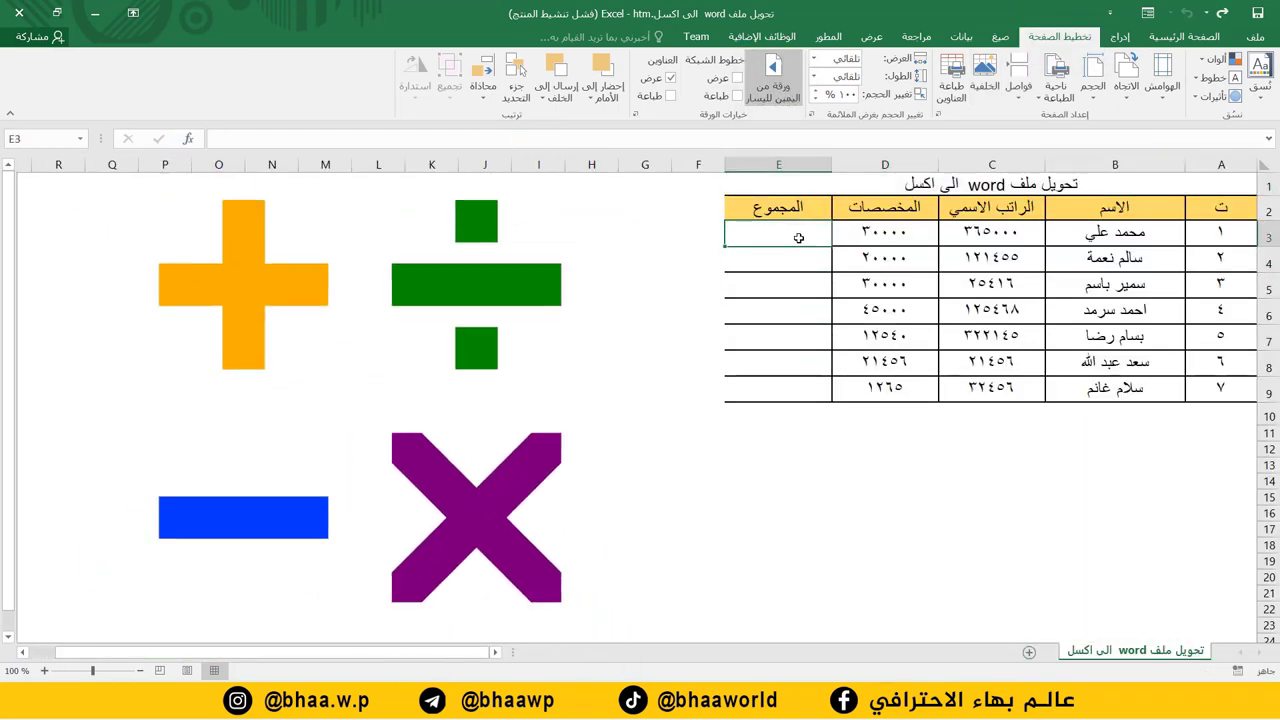
left_click(1183, 36)
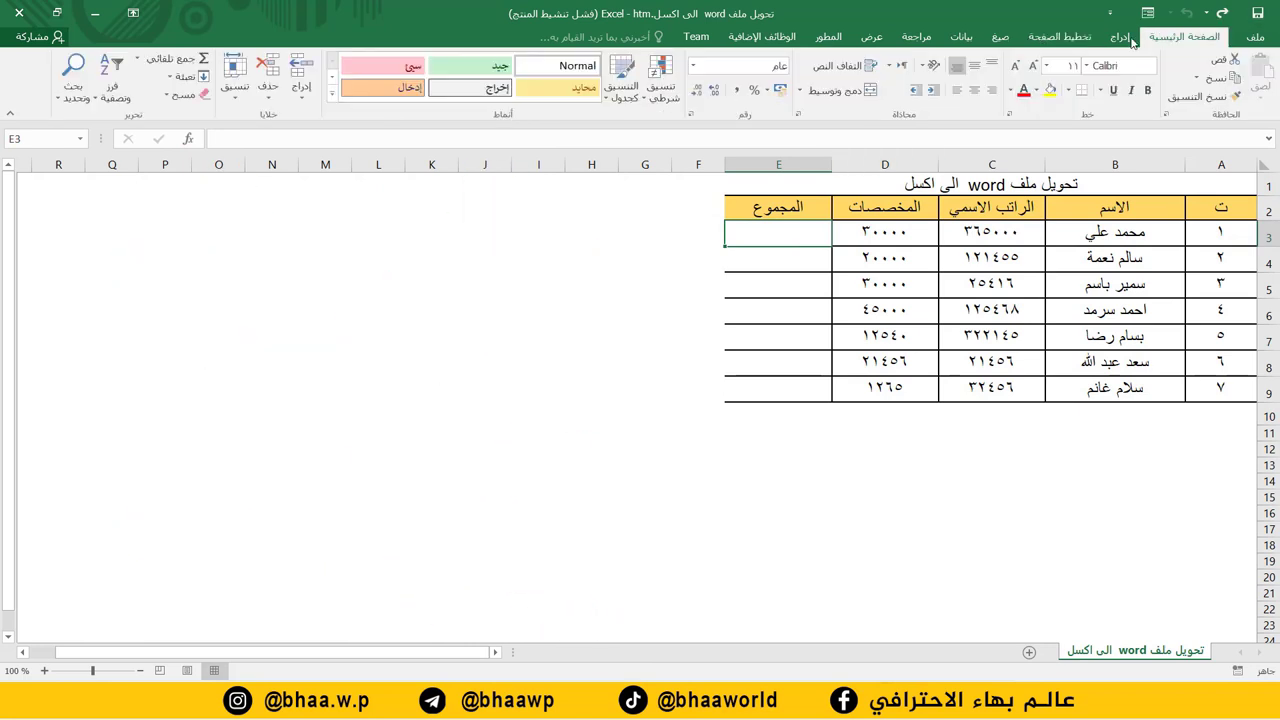
left_click(160, 62)
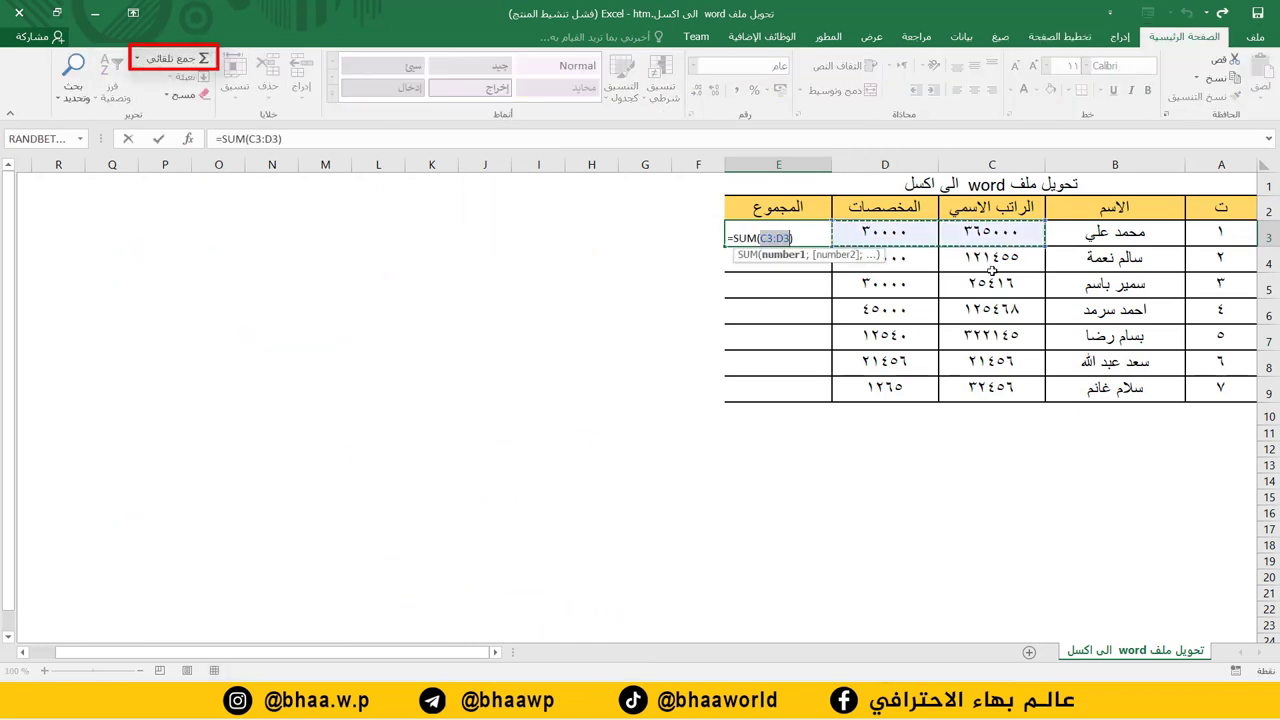
key("Return")
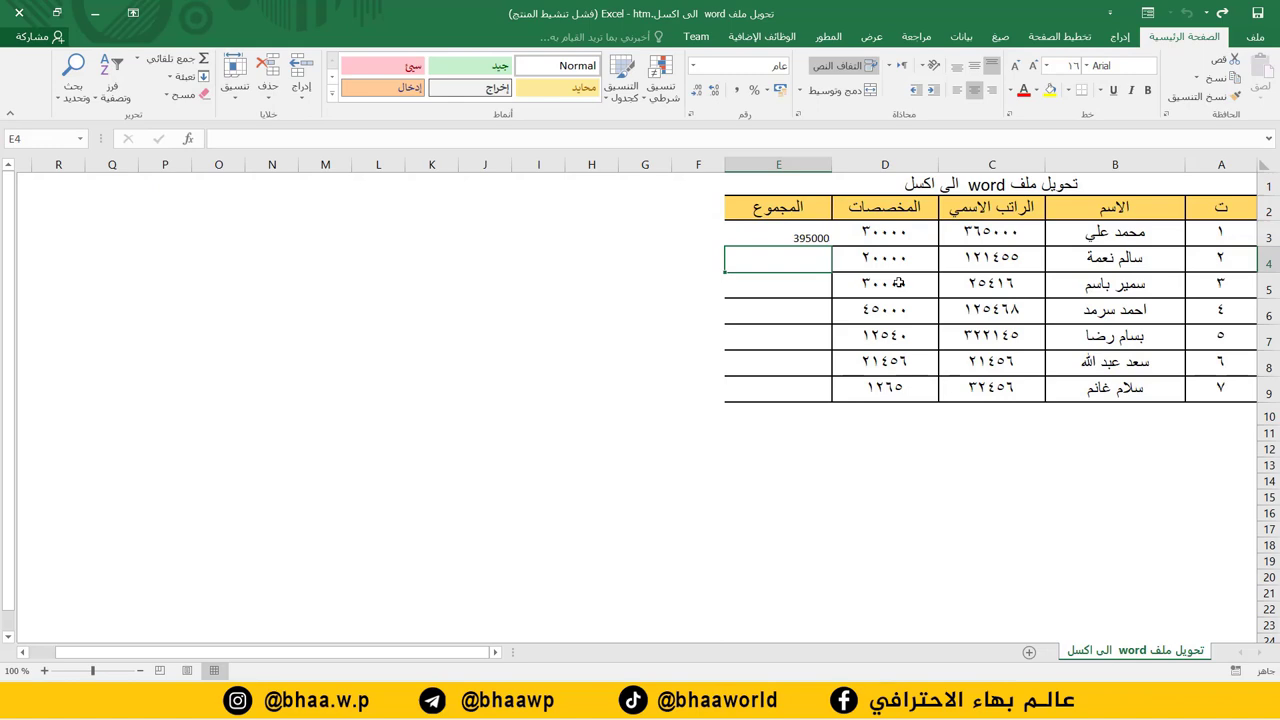
left_click(774, 232)
left_click_drag(726, 244, 740, 395)
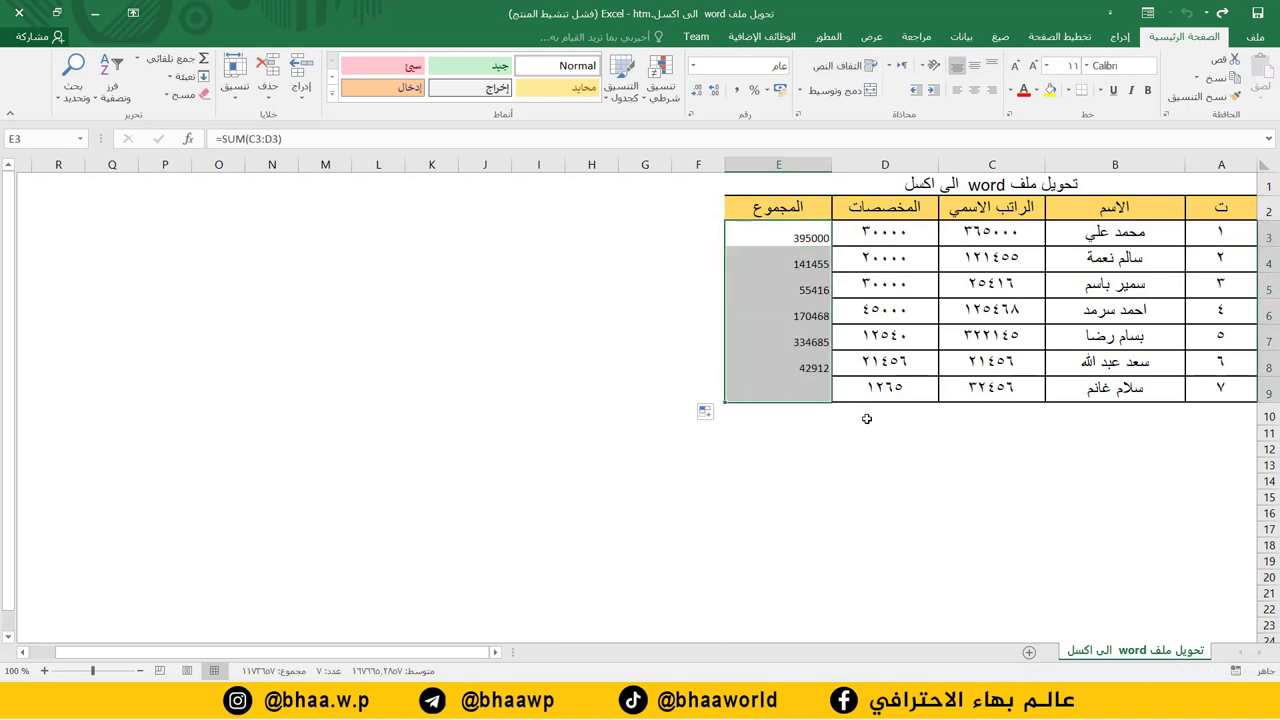
left_click(862, 462)
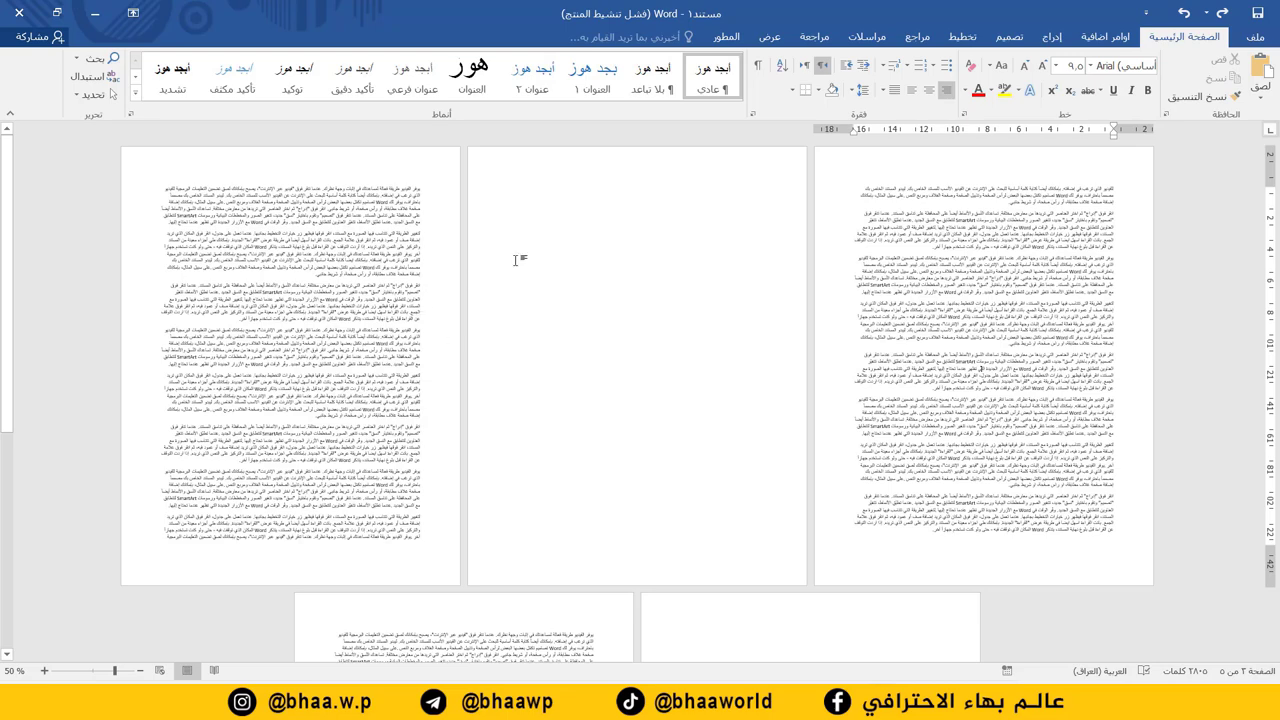
Examine the Word document's blank pages, the second one and the last one, between the text pages.
left_click(690, 245)
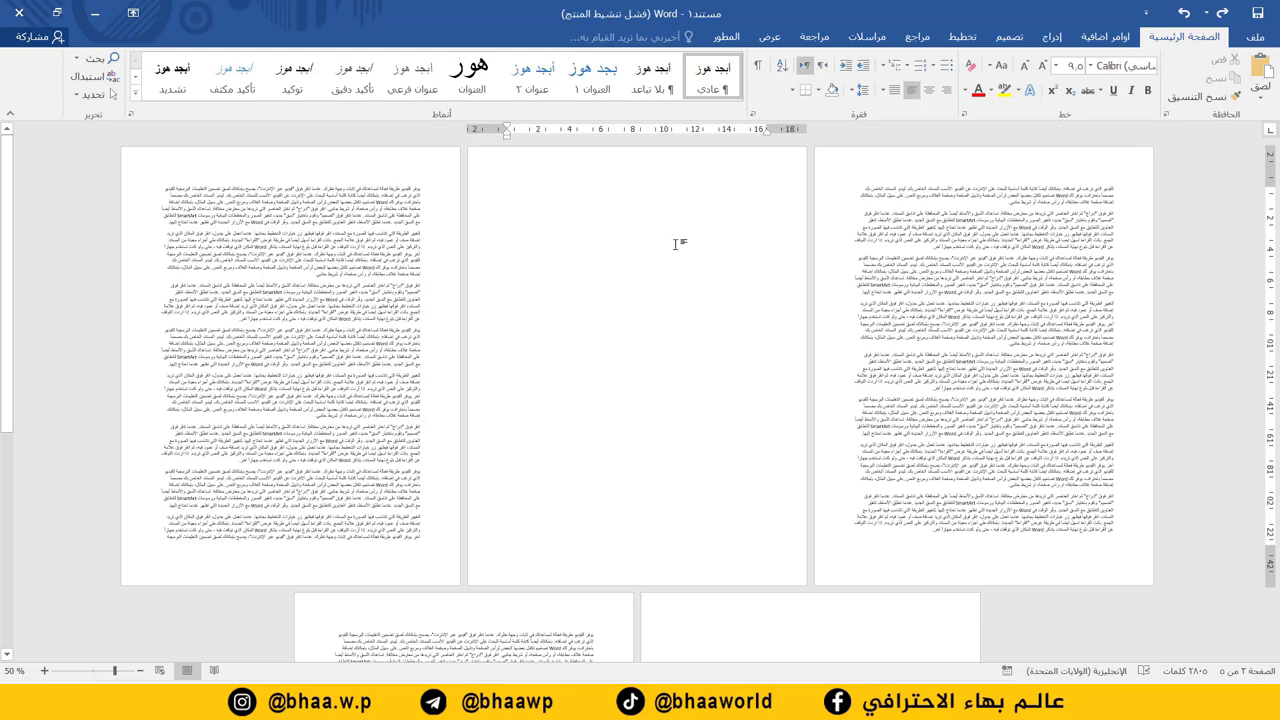
scroll(716, 397, "down", 5)
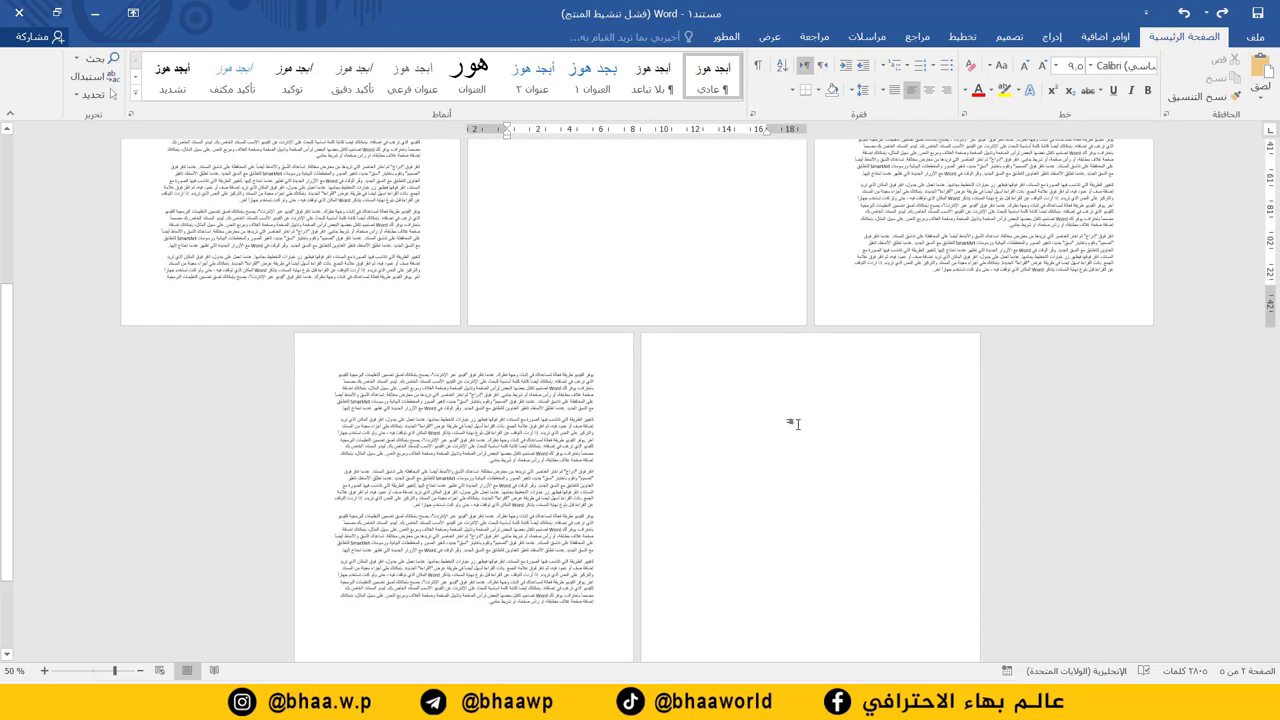
left_click(797, 424)
key("alt+shift")
scroll(785, 431, "up", 5)
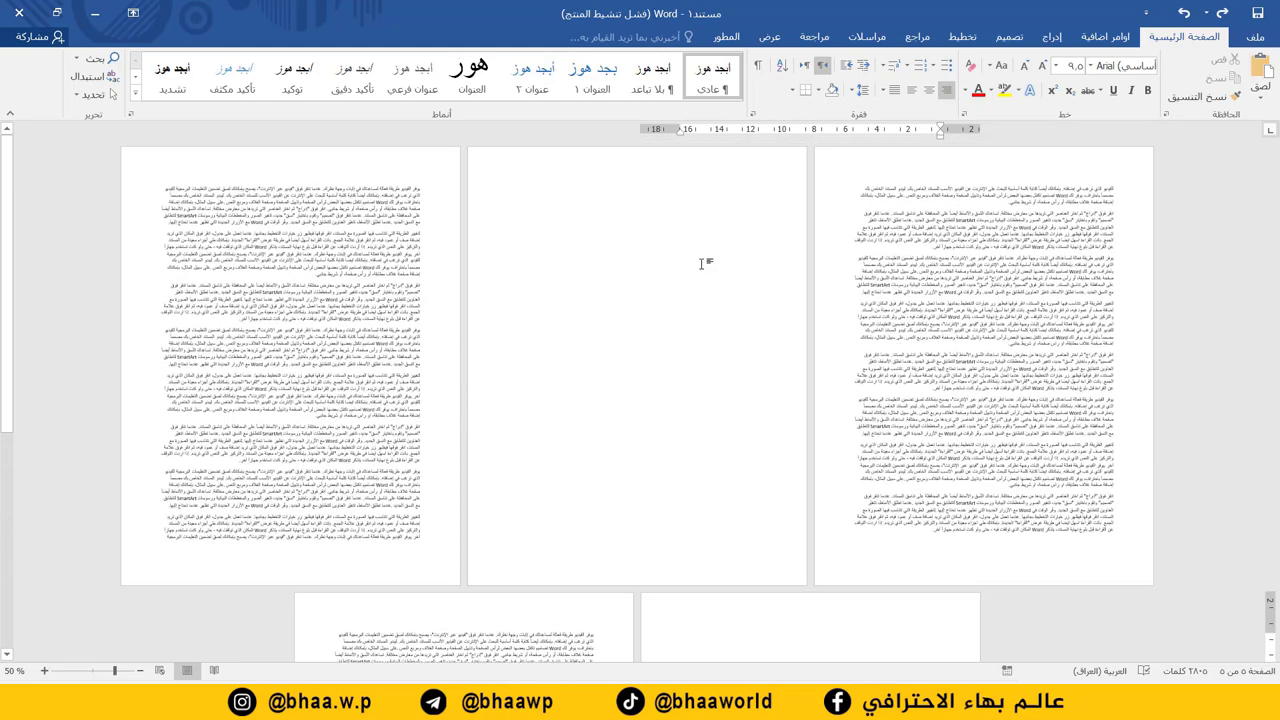
scroll(740, 278, "down", 1)
scroll(775, 278, "down", 3)
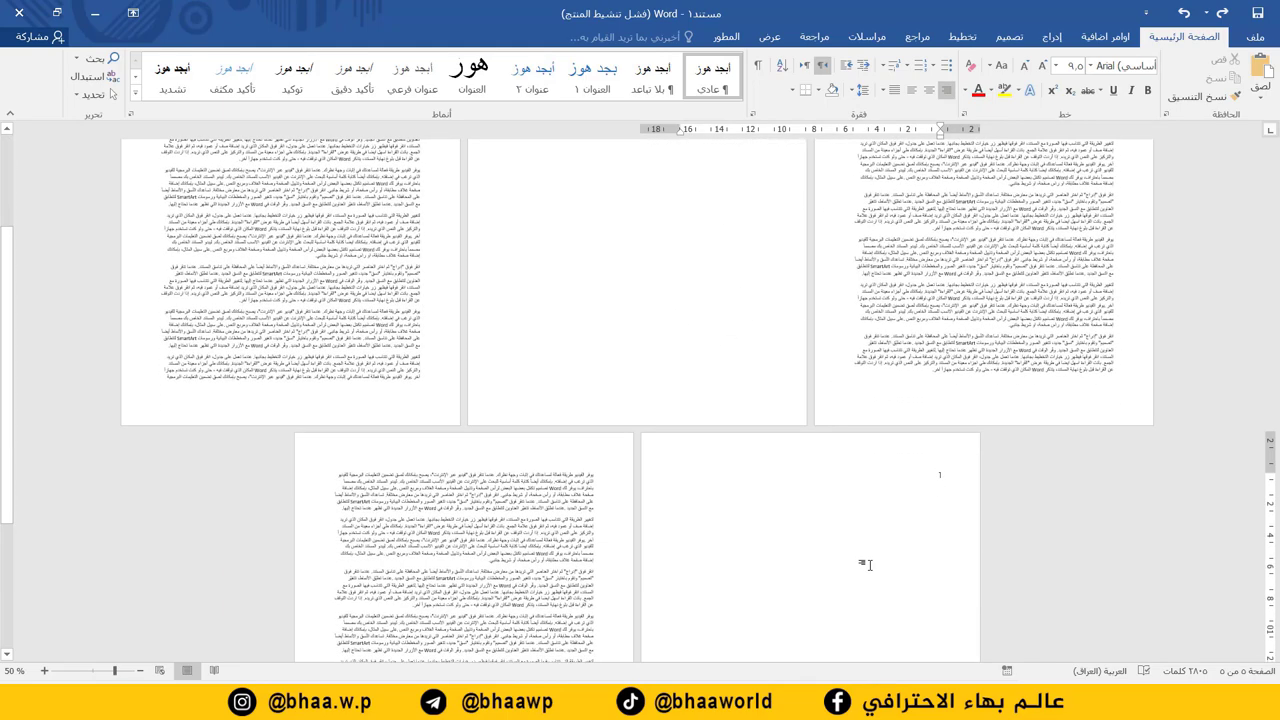
scroll(855, 543, "up", 3)
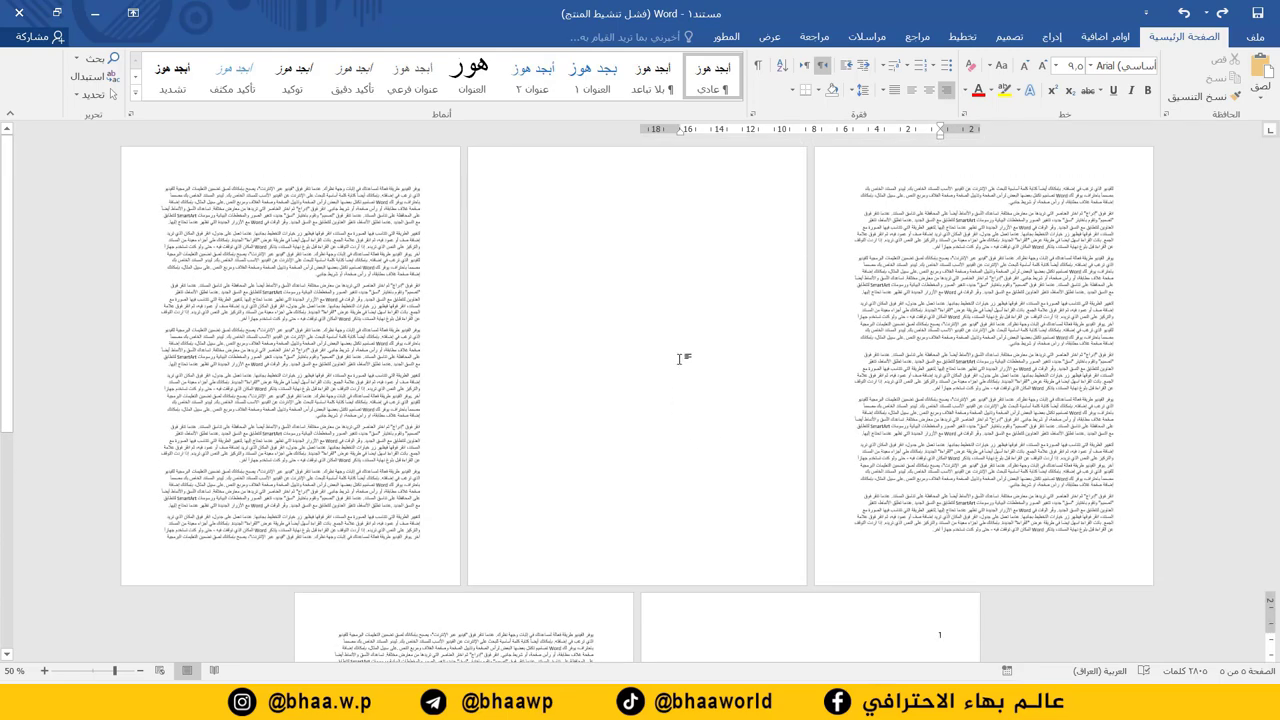
Show the formatting marks and delete the page break (فاصل صفحات) on the blank second page.
left_click(758, 66)
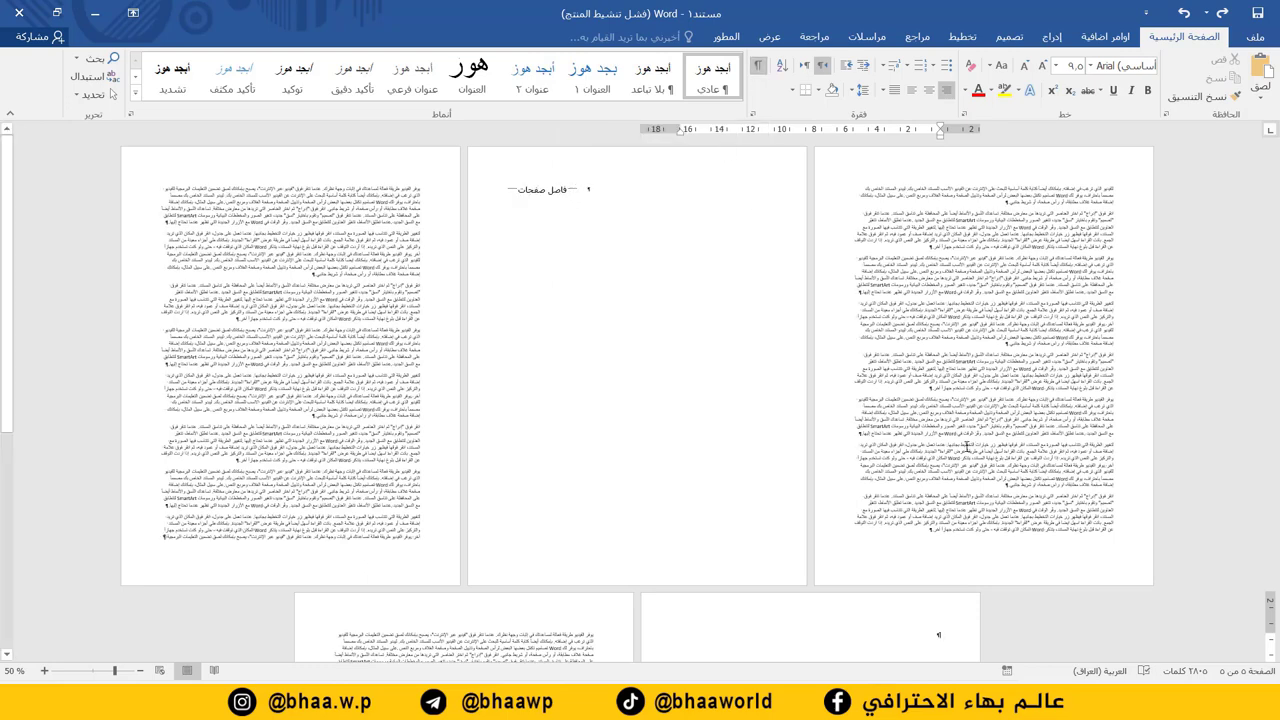
scroll(805, 434, "down", 2)
scroll(731, 469, "up", 2)
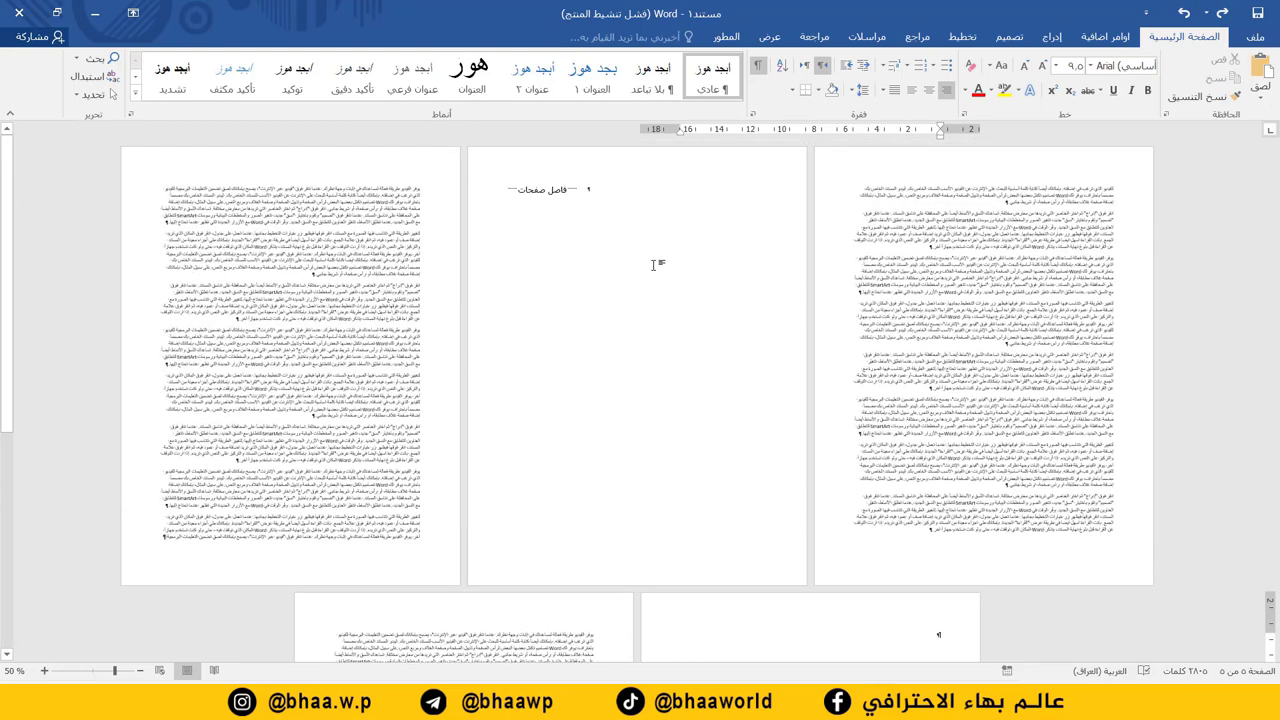
double_click(592, 186)
left_click(508, 188)
double_click(530, 189)
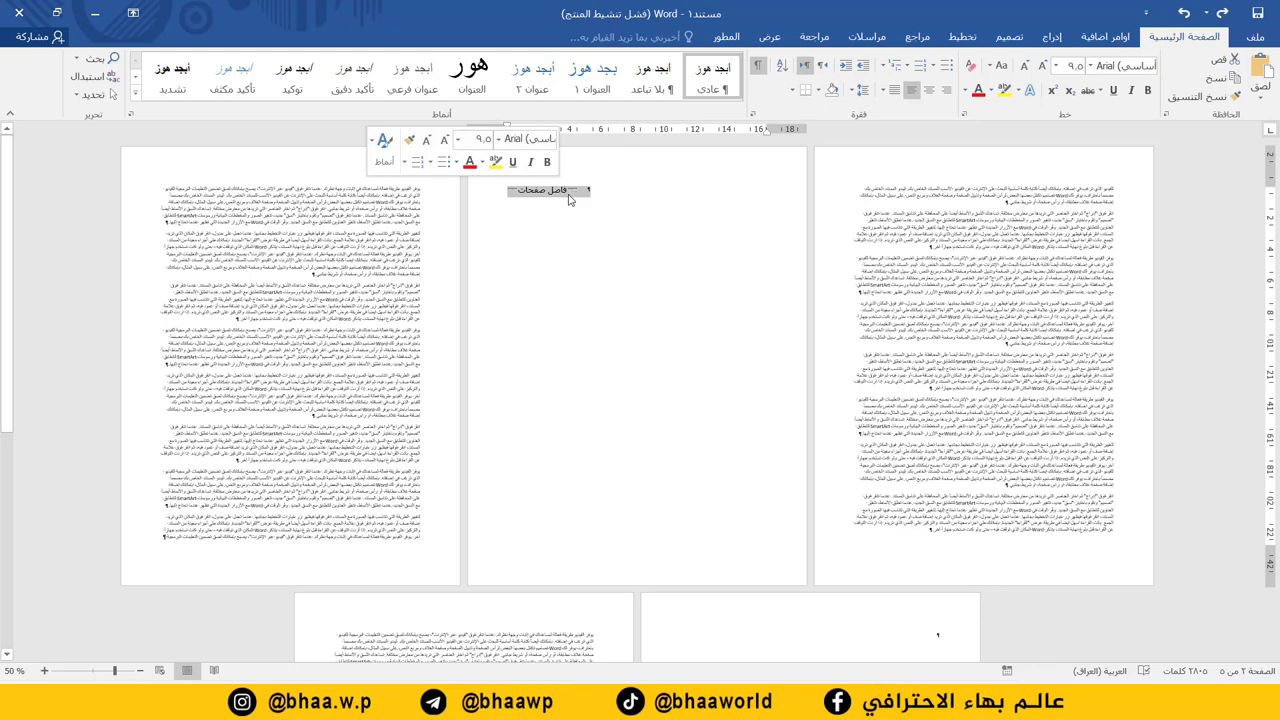
key("Delete")
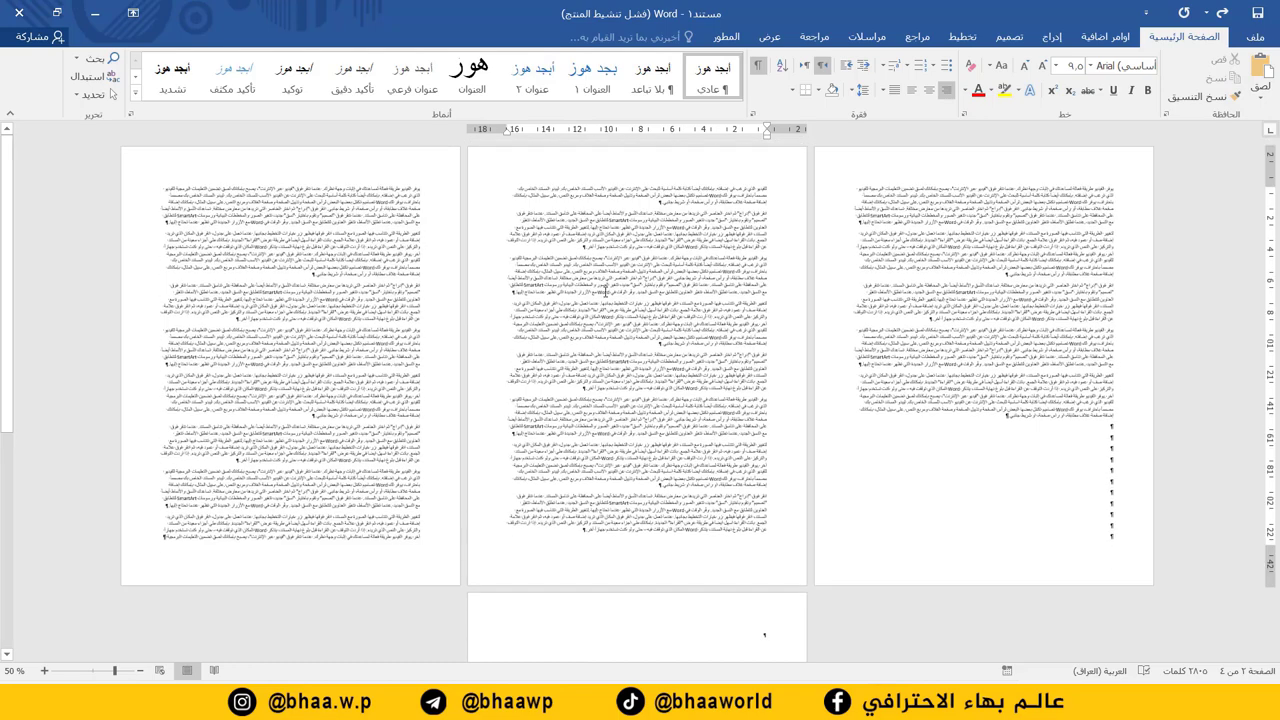
Remove the blank last page by deleting its empty paragraph.
scroll(620, 202, "down", 5)
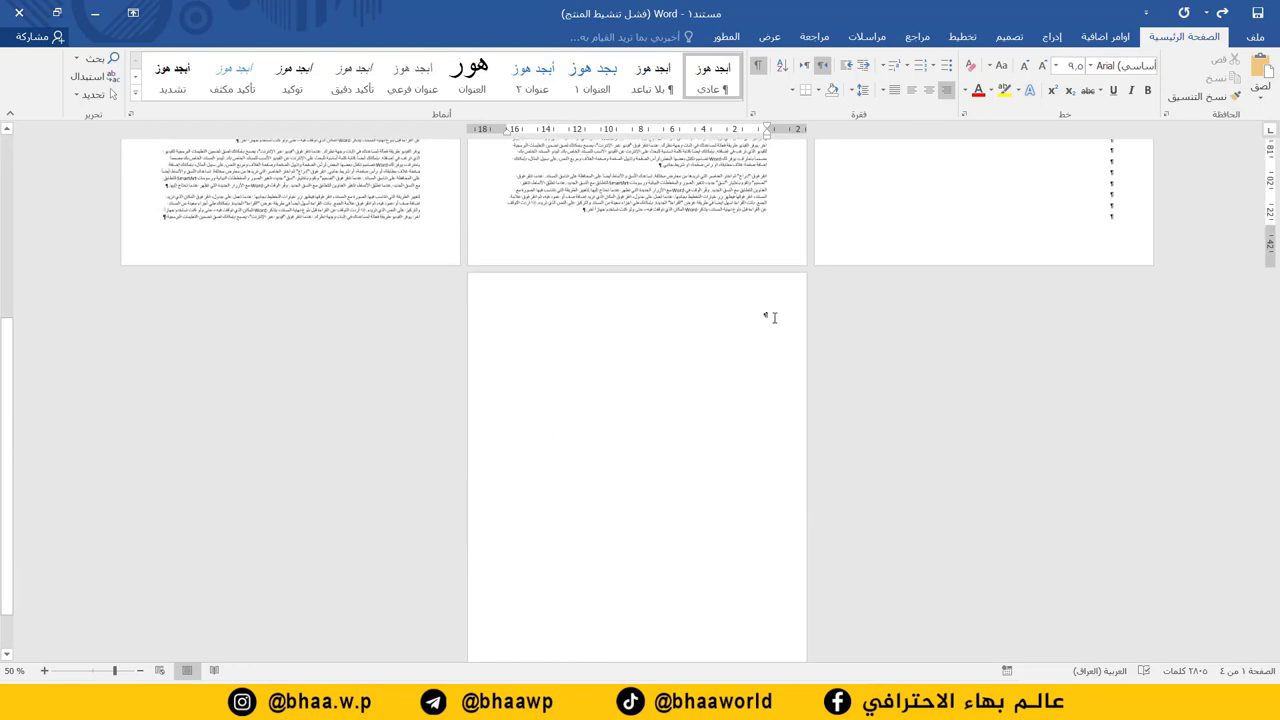
left_click(774, 318)
scroll(762, 355, "down", 1)
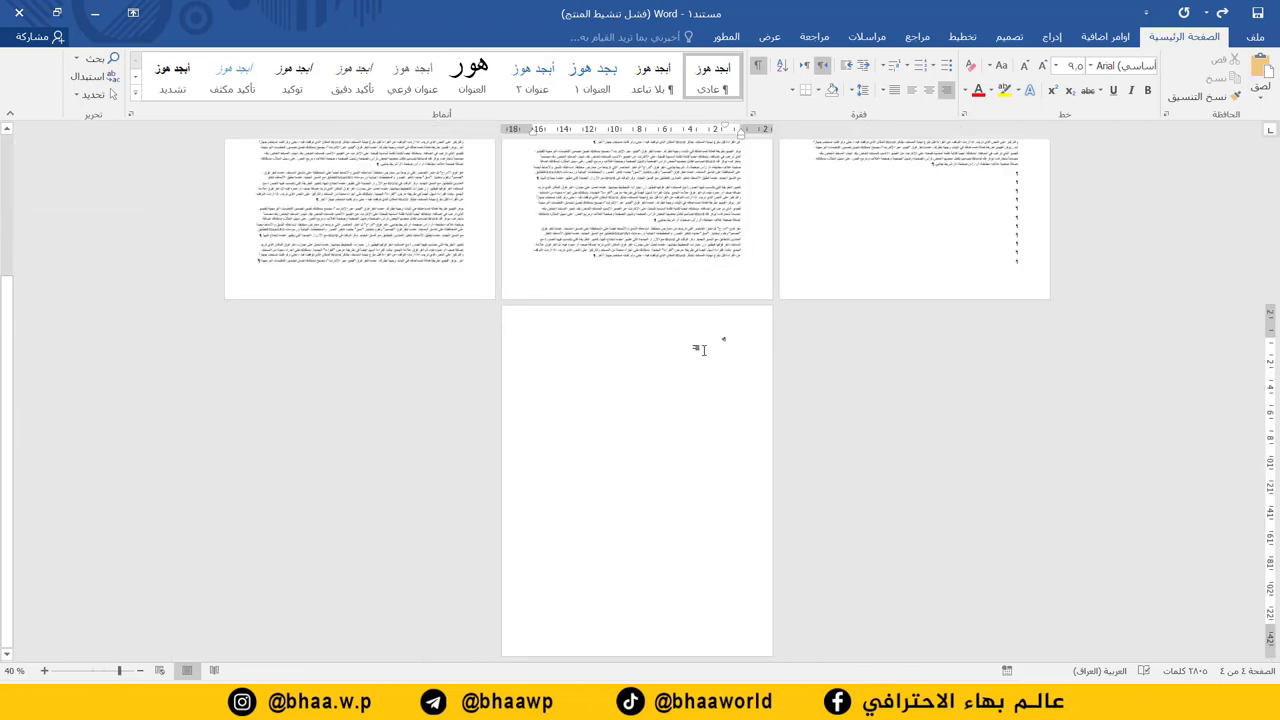
key("alt+shift")
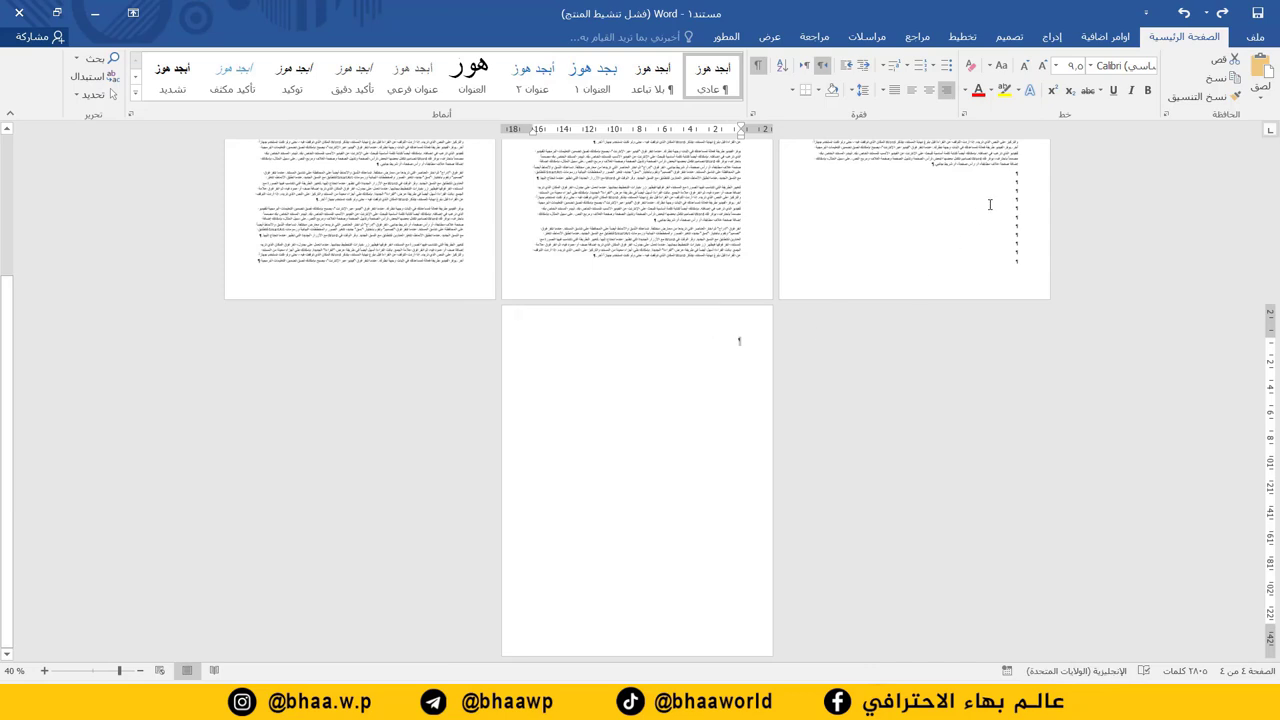
key("BackSpace")
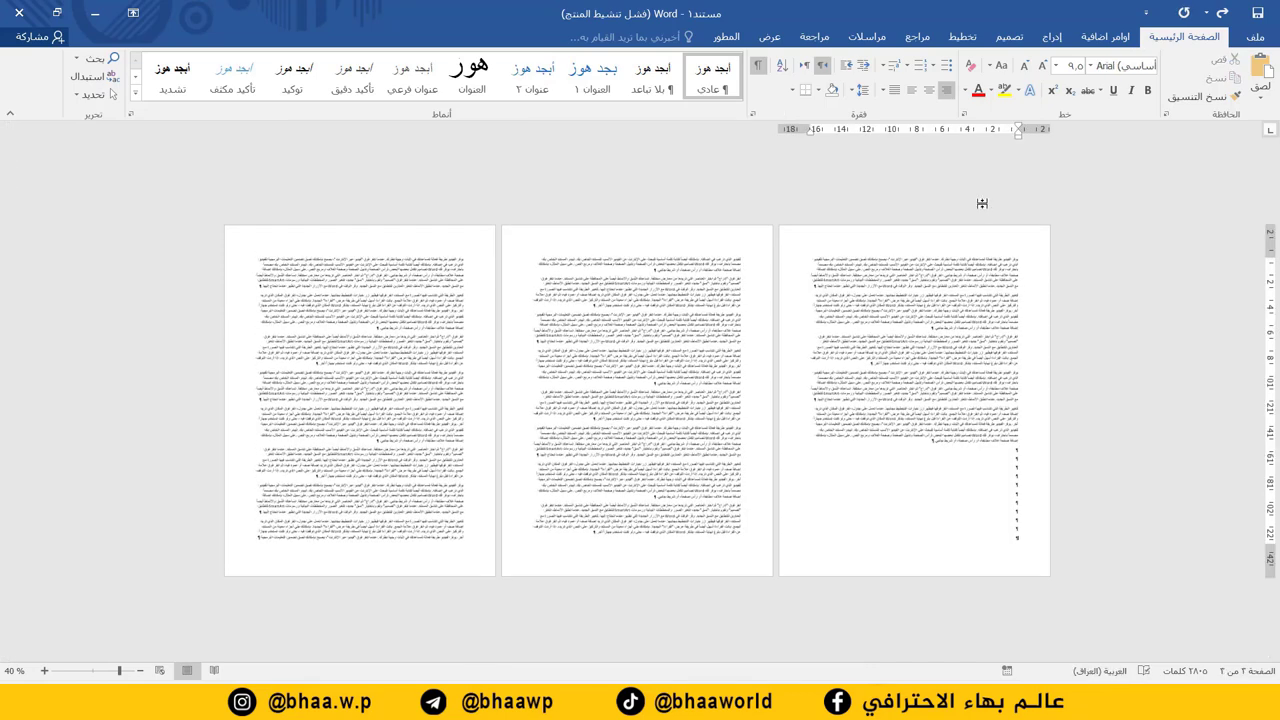
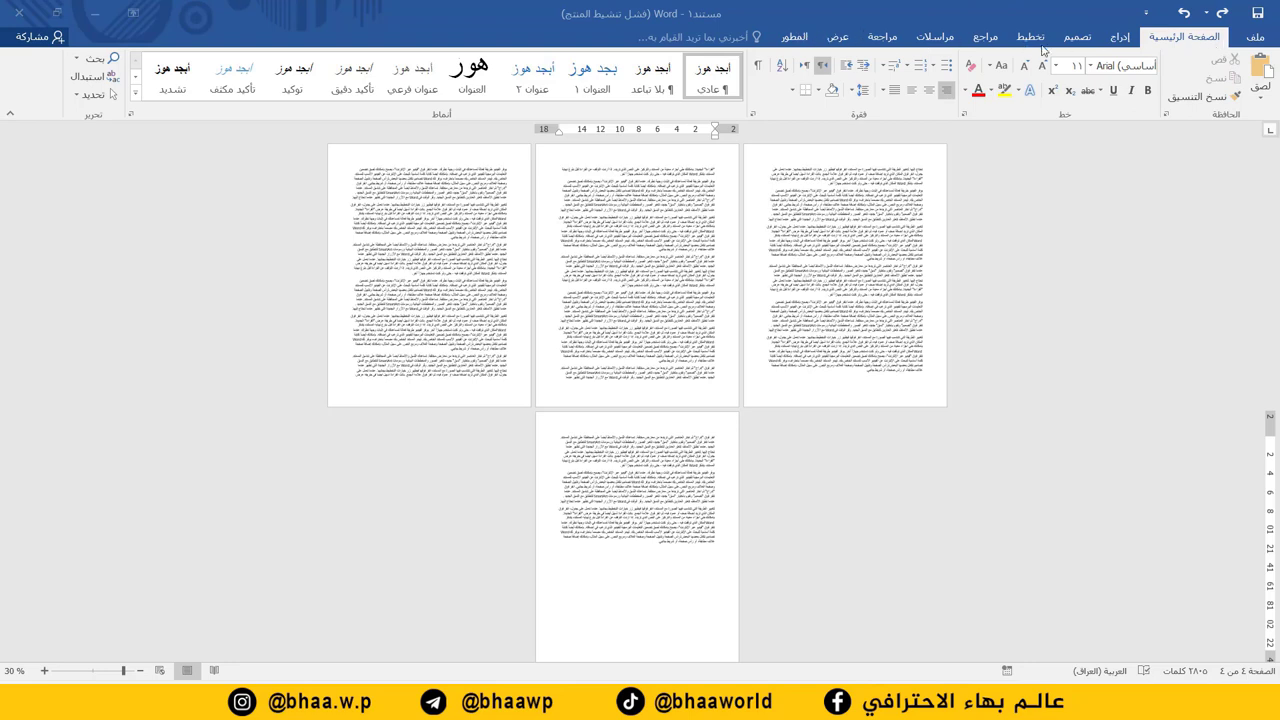
Open the customization options of the Quick Access Toolbar.
left_click(1145, 16)
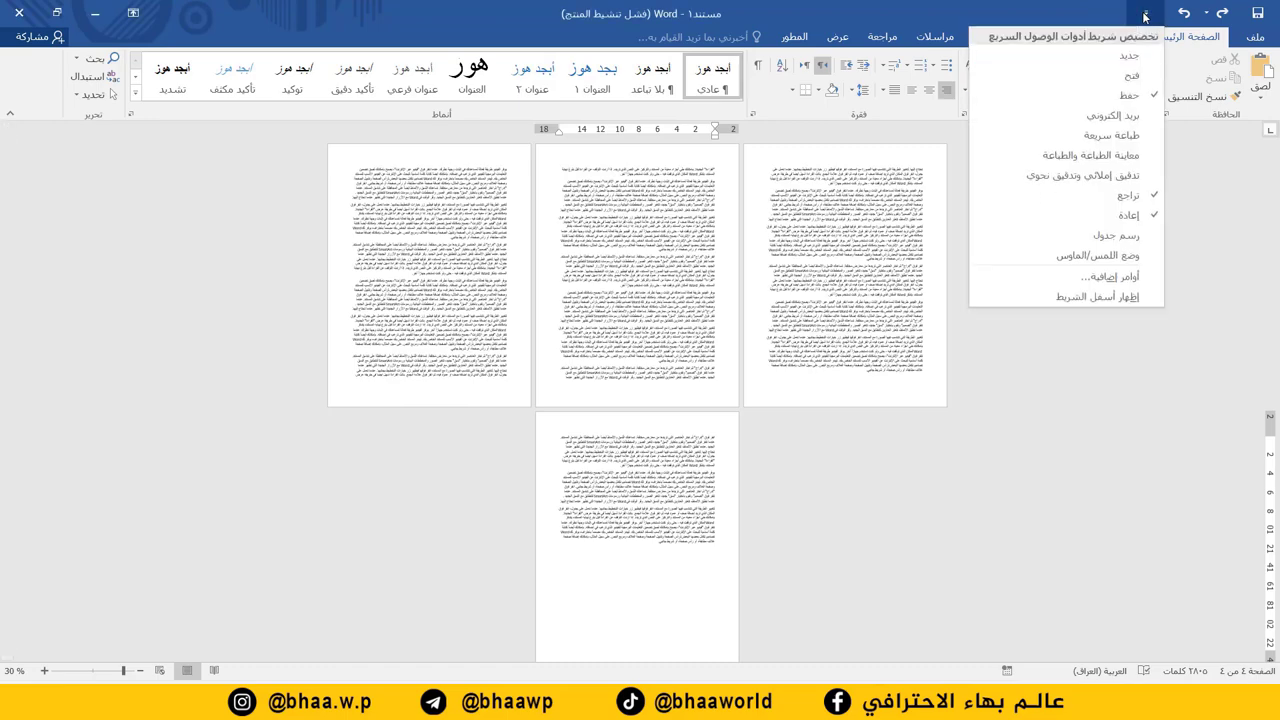
Open the ribbon customization options and list all commands (كافة الأوامر) as the command source.
left_click(1124, 278)
left_click(1080, 192)
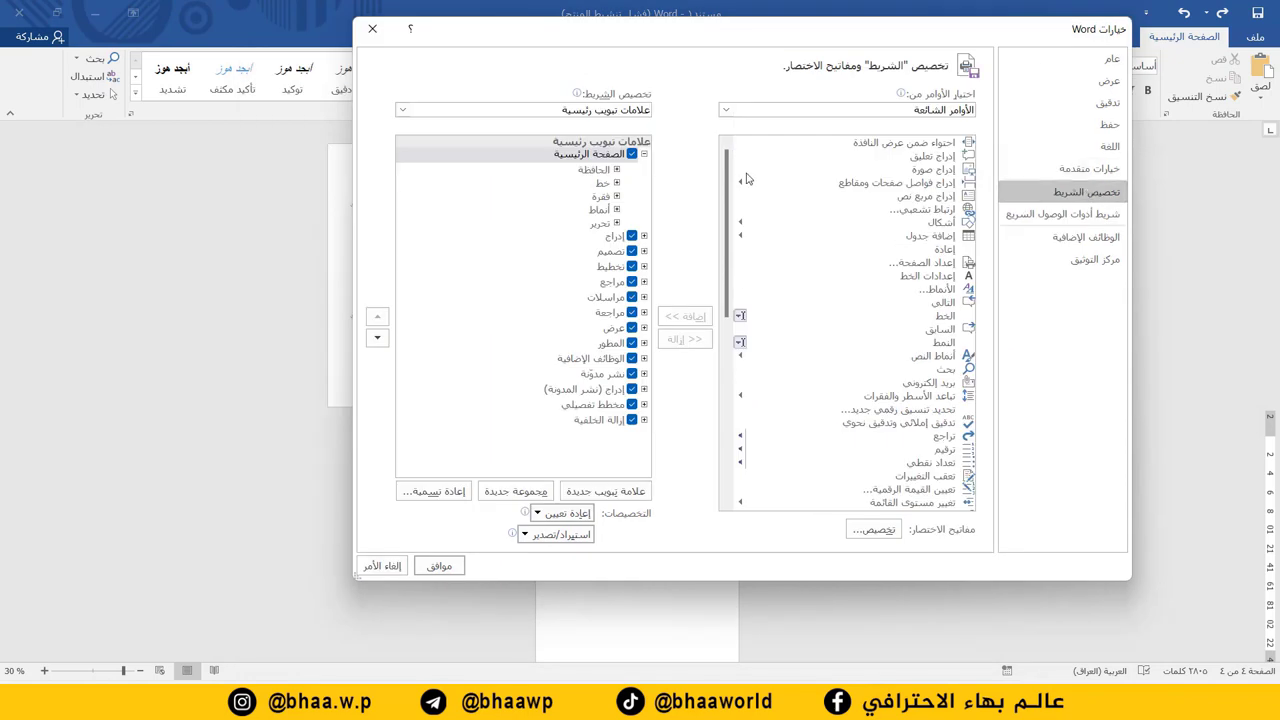
left_click(722, 110)
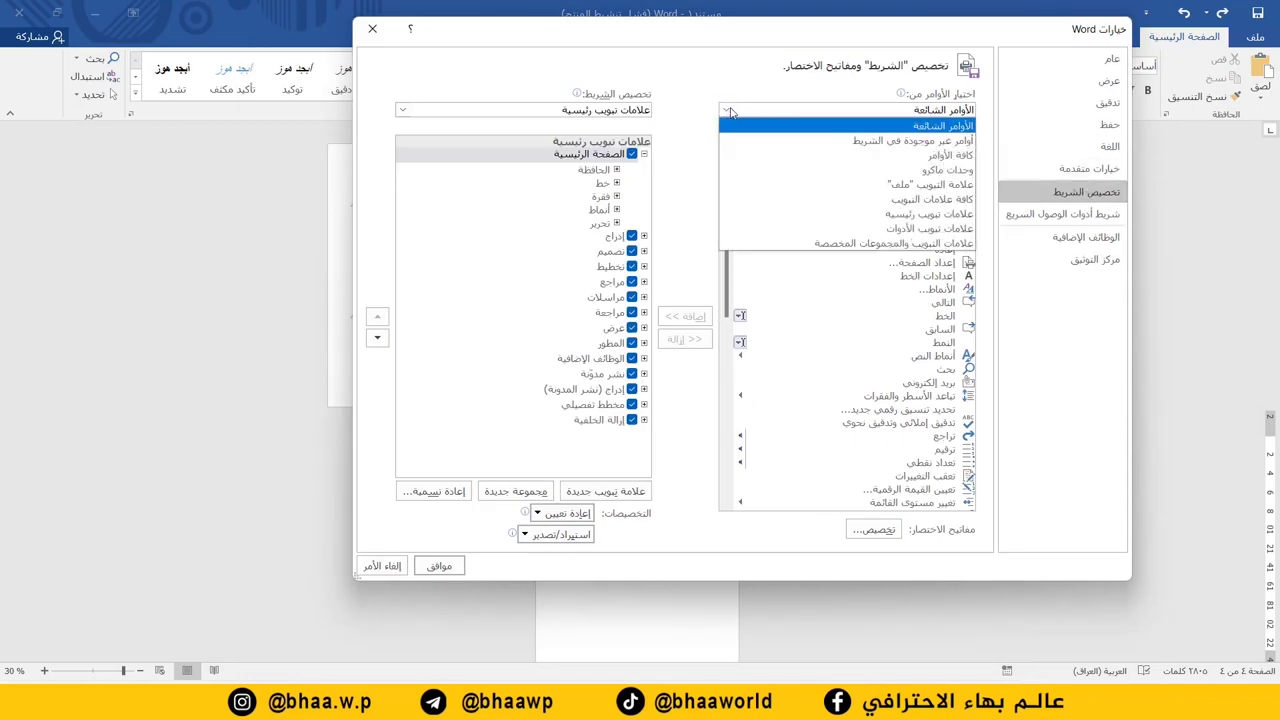
left_click(942, 155)
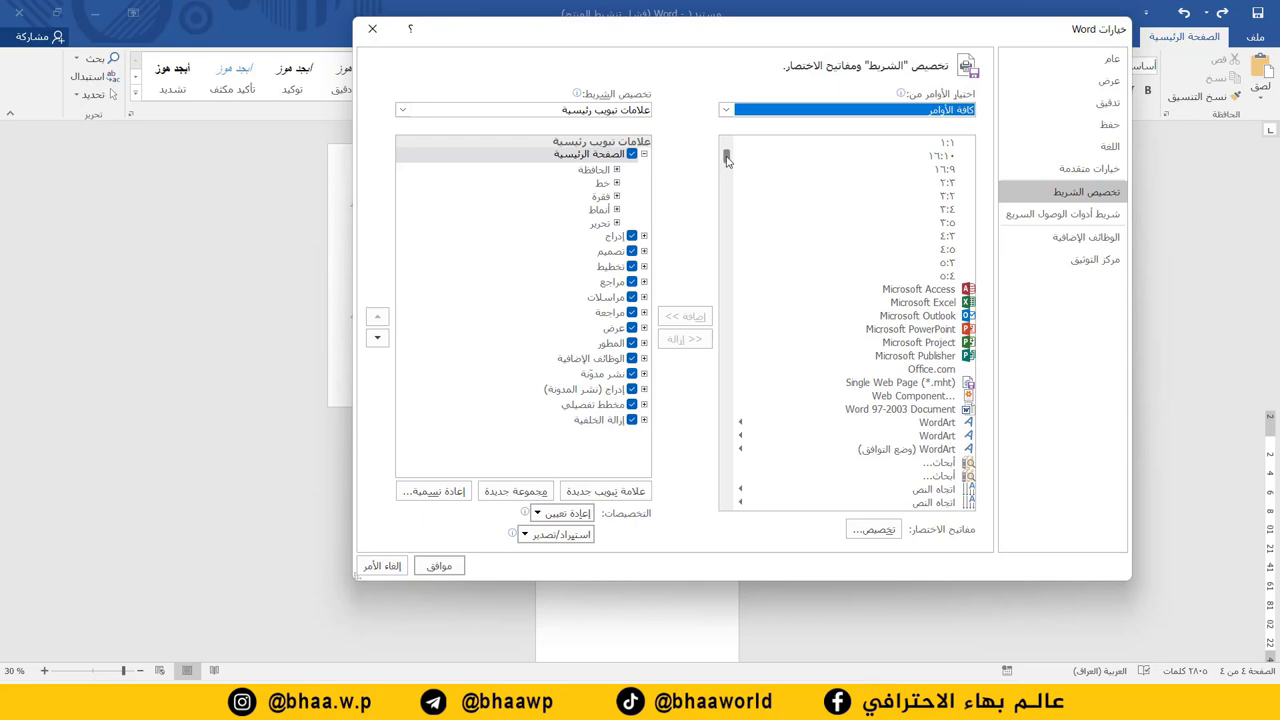
Find and select the Shrink One Page command (تقليص صفحة واحدة) among all commands.
left_click_drag(727, 160, 729, 279)
scroll(890, 290, "down", 3)
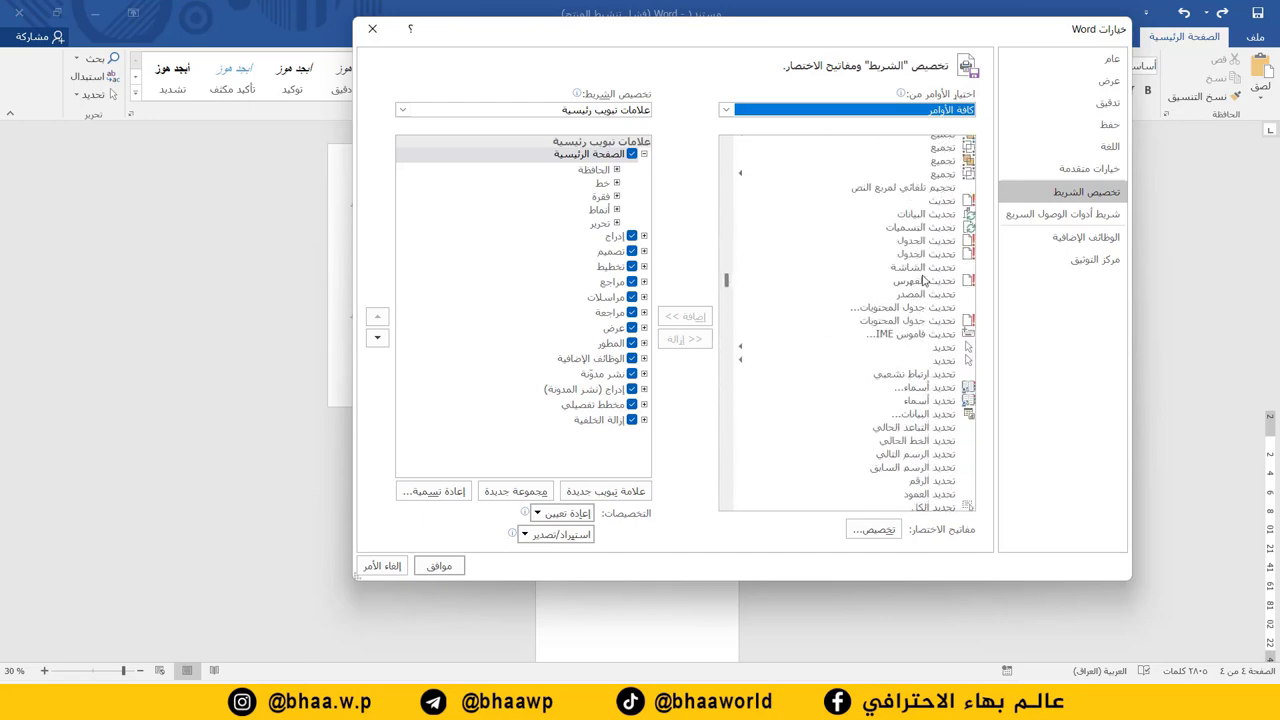
scroll(916, 325, "down", 10)
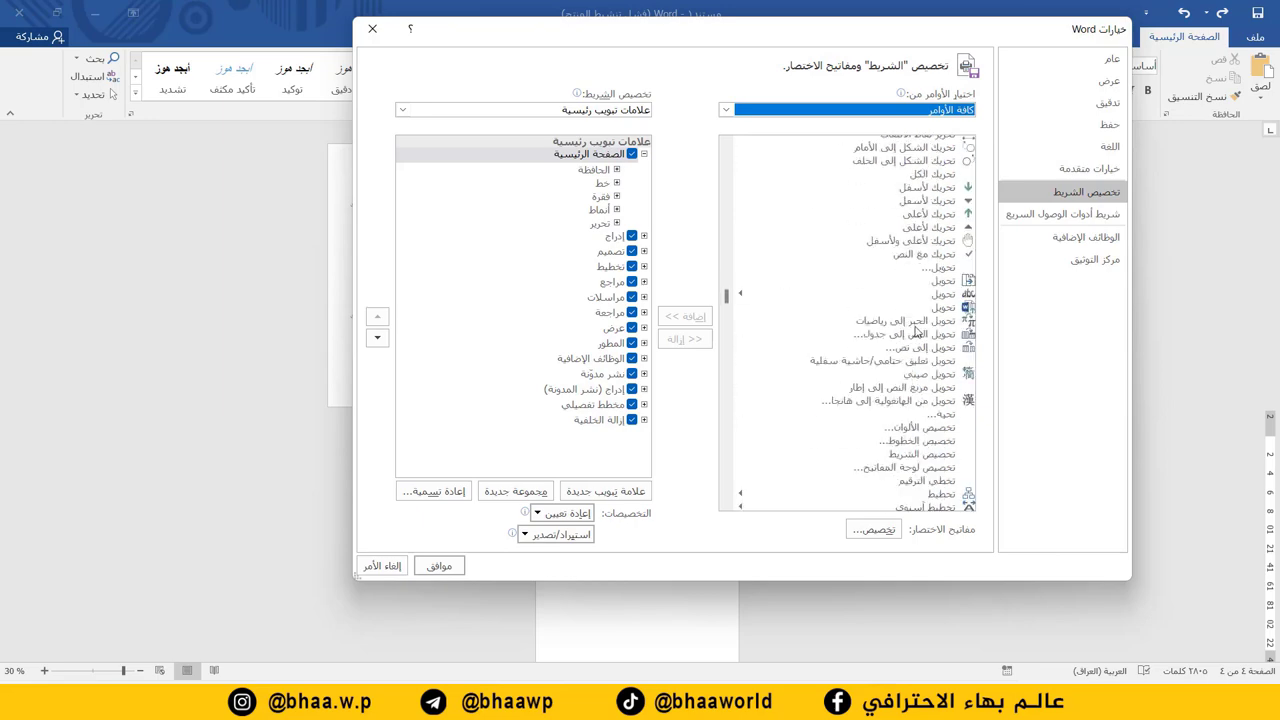
scroll(916, 330, "down", 12)
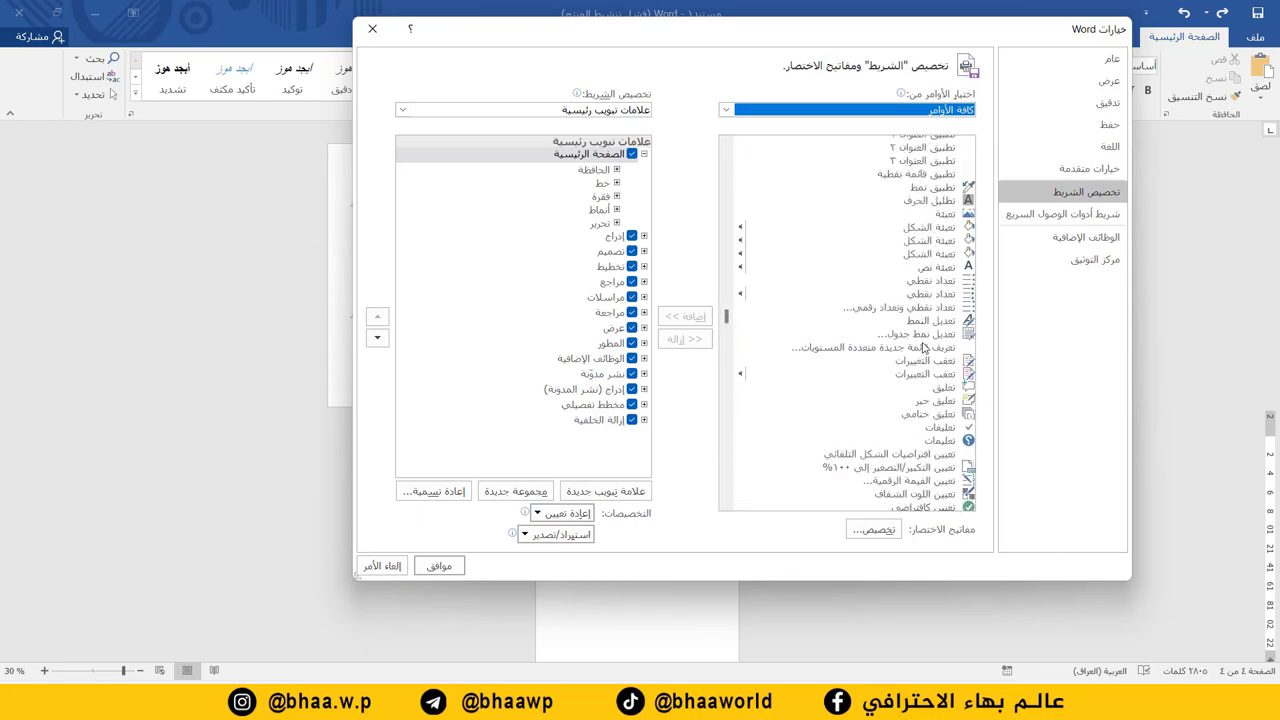
scroll(925, 347, "down", 10)
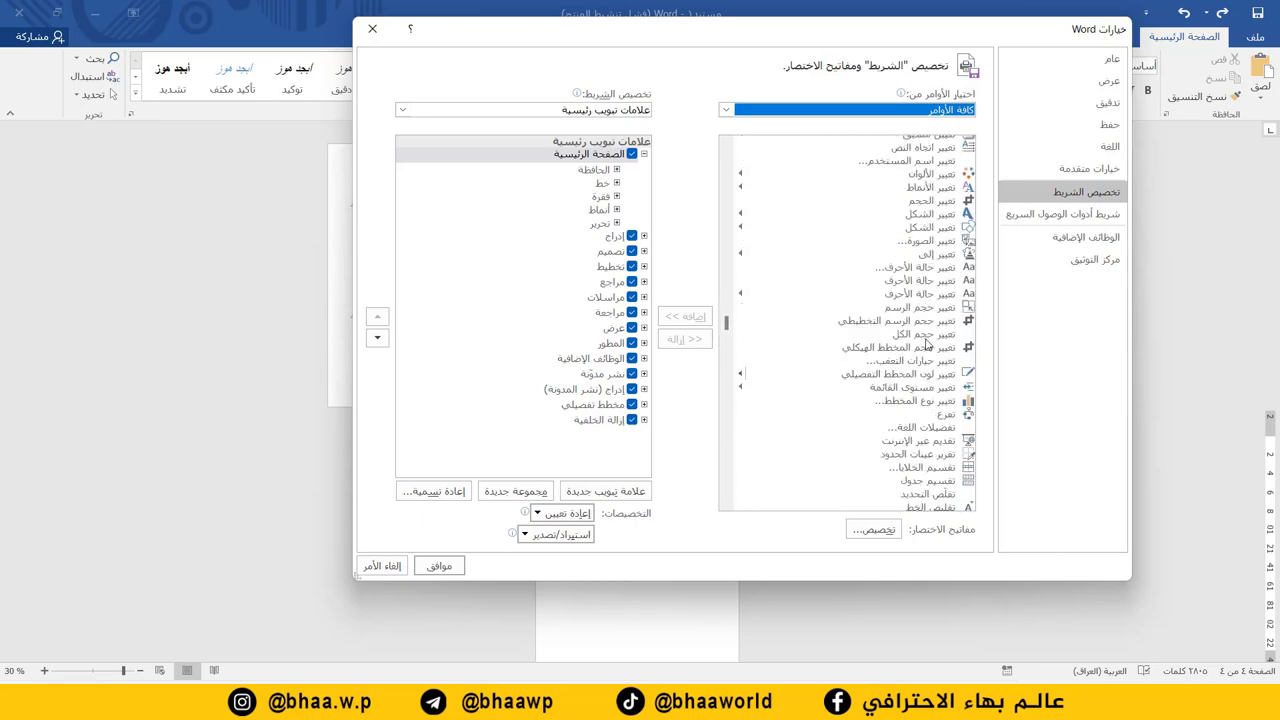
scroll(926, 345, "down", 2)
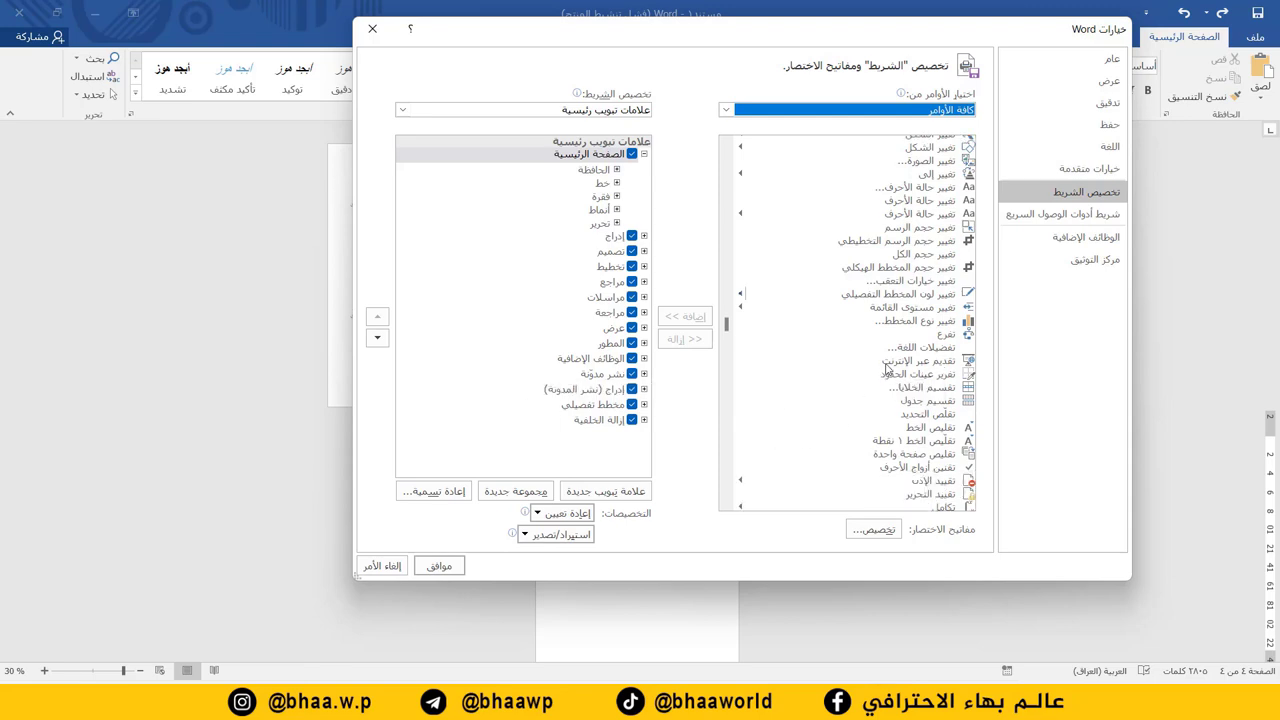
left_click(928, 456)
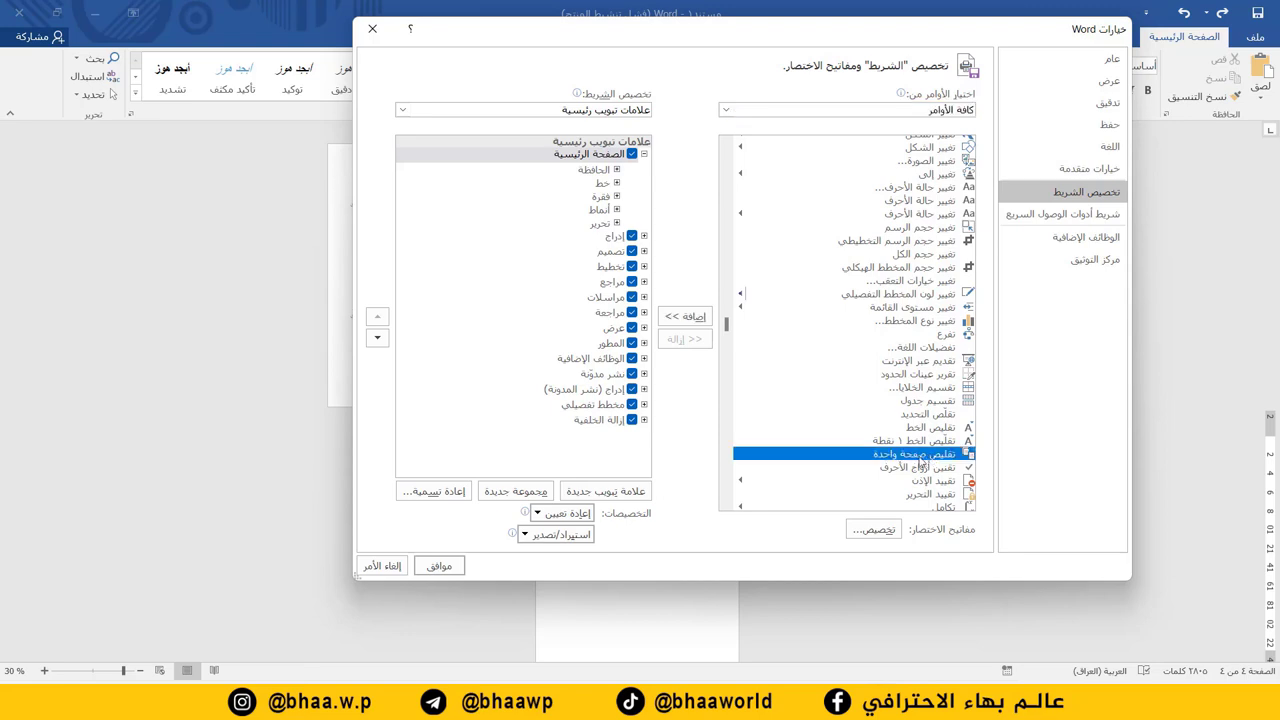
Create a custom ribbon tab after the Home tab and rename its group "اوامر اضافية" with a multicoloured icon.
left_click(645, 155)
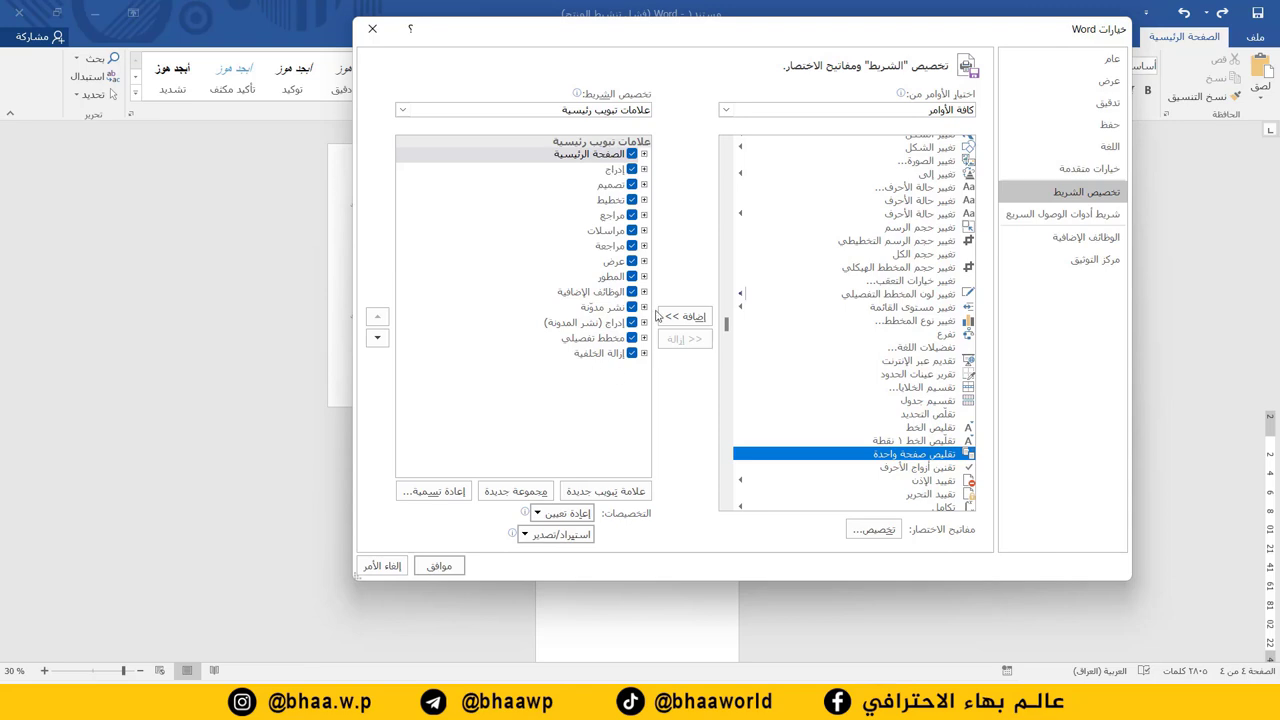
left_click(617, 492)
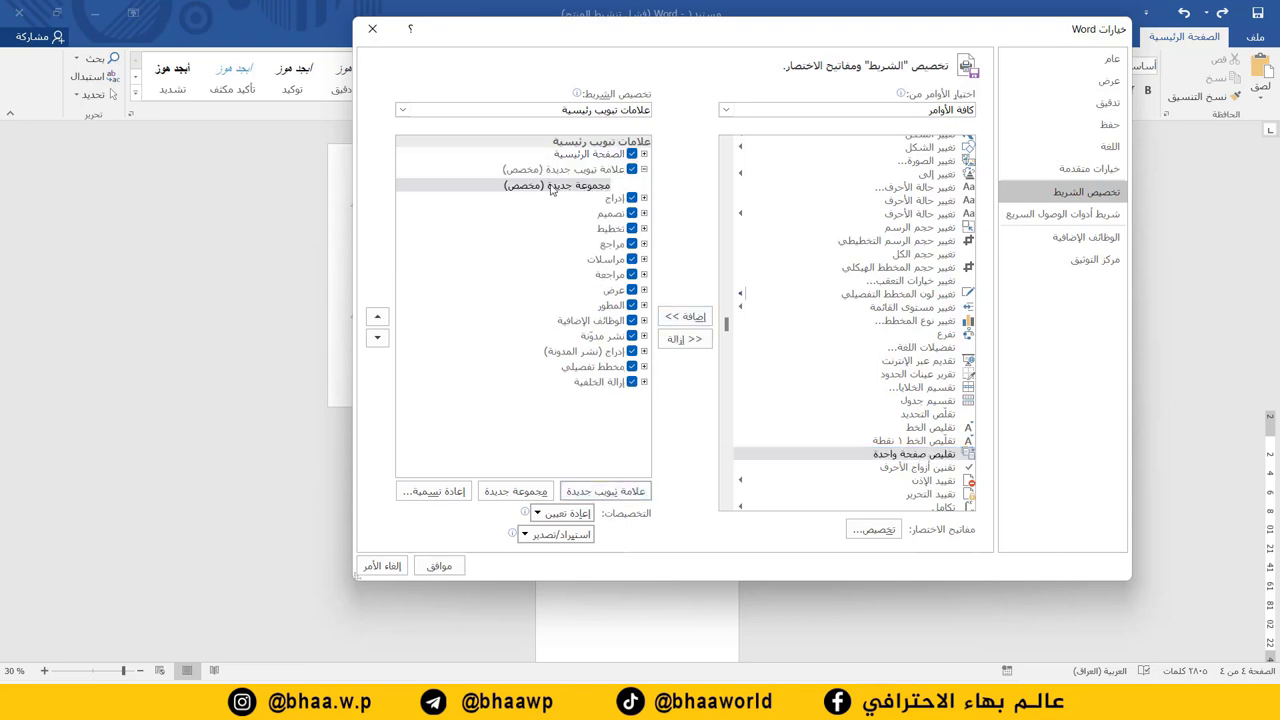
left_click(443, 489)
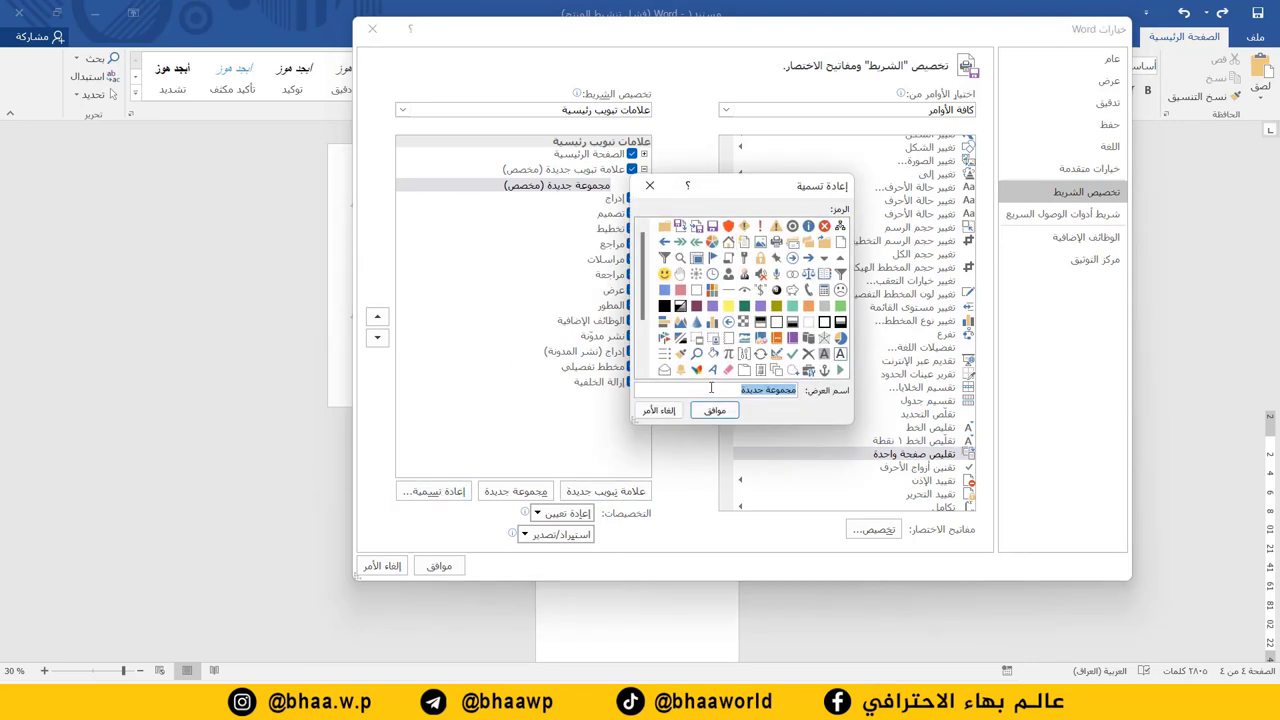
type("اوامر اضافية")
scroll(730, 340, "down", 1)
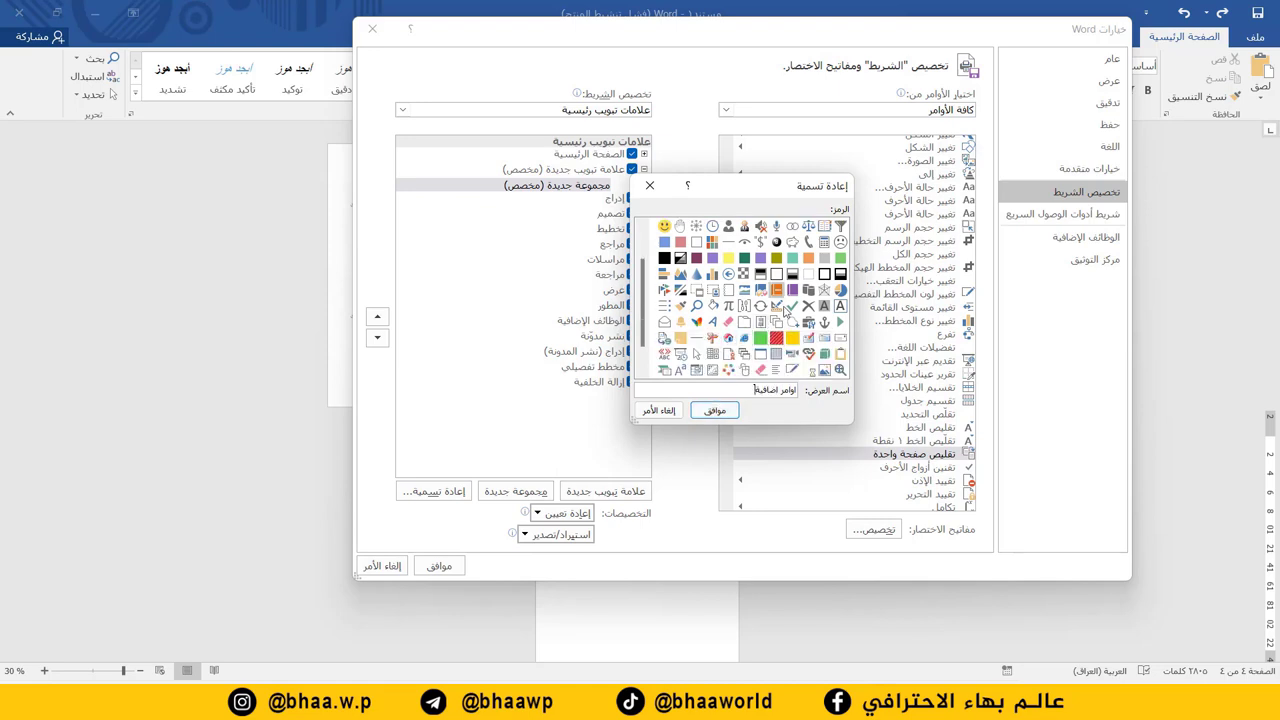
left_click(697, 321)
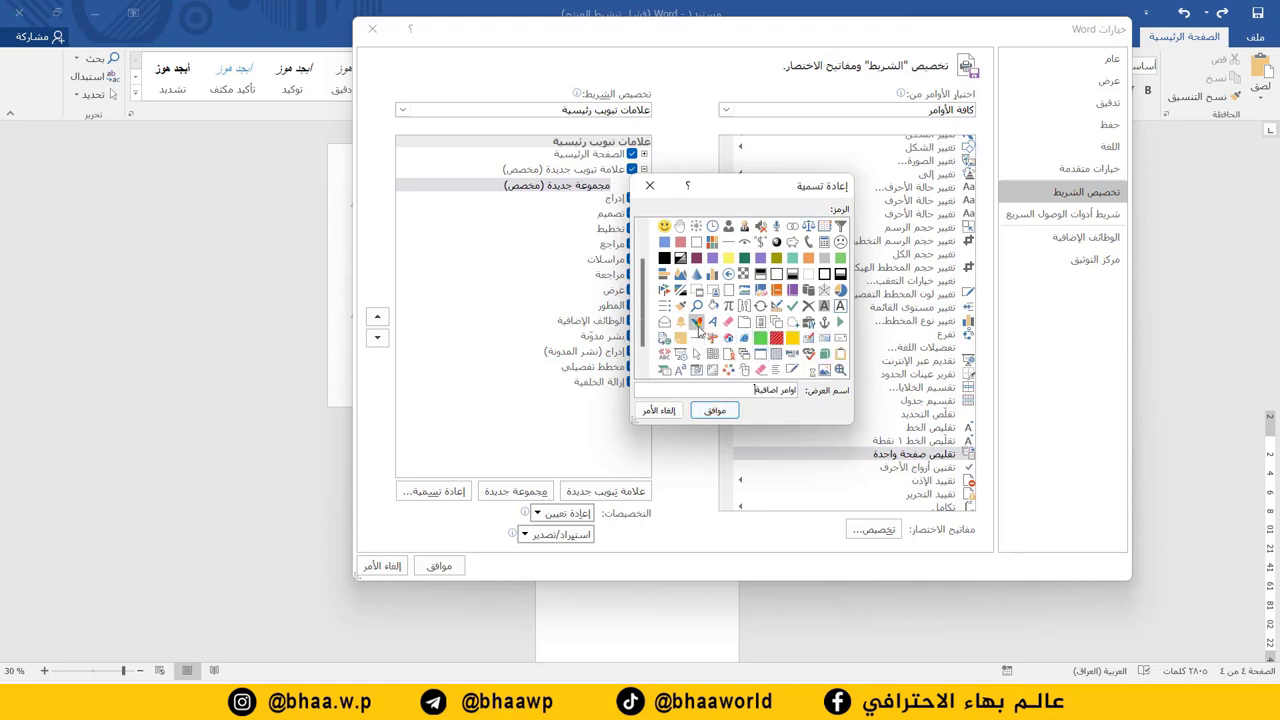
left_click(716, 412)
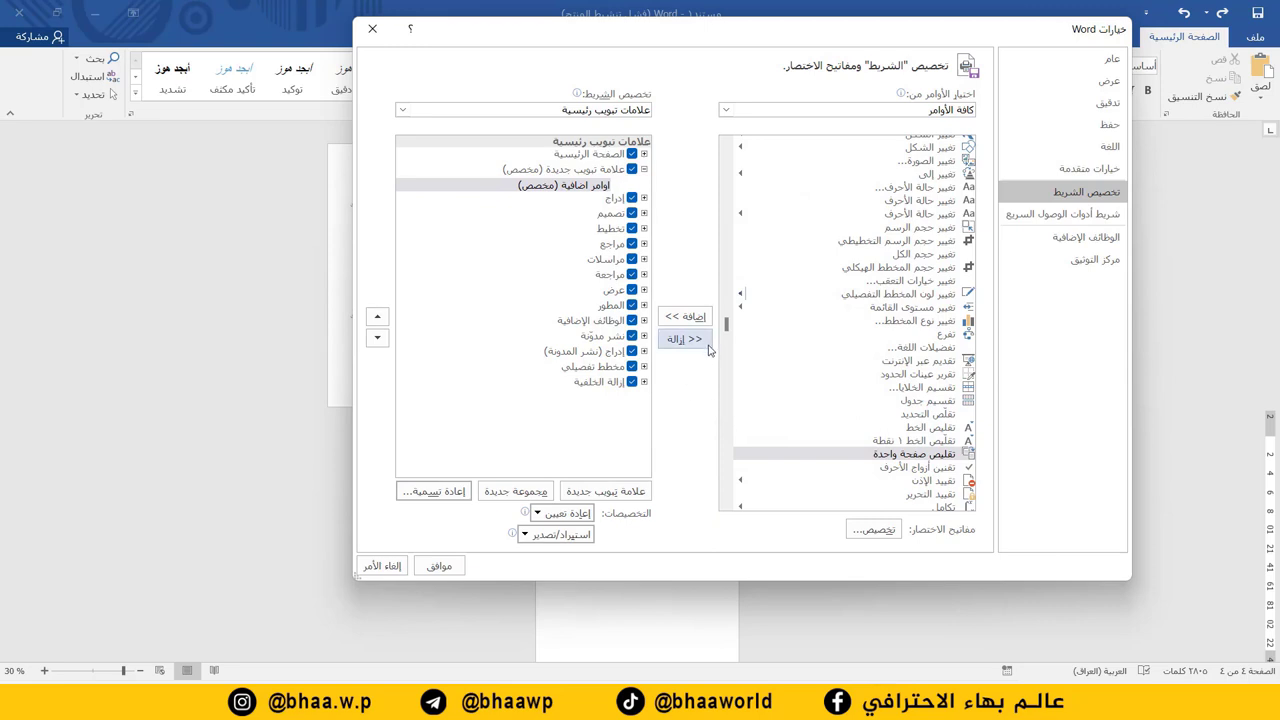
Add the Shrink One Page command (تقليص صفحة واحدة) to the custom group "اوامر اضافية".
left_click(592, 188)
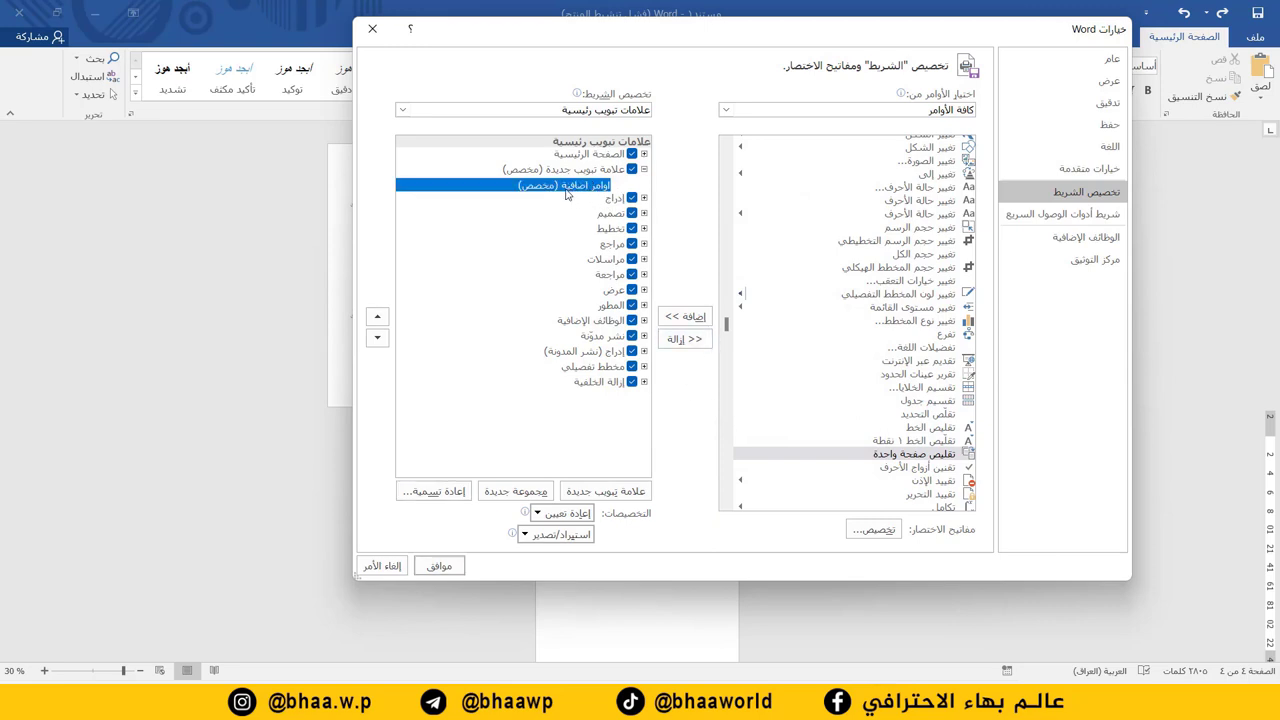
left_click(938, 456)
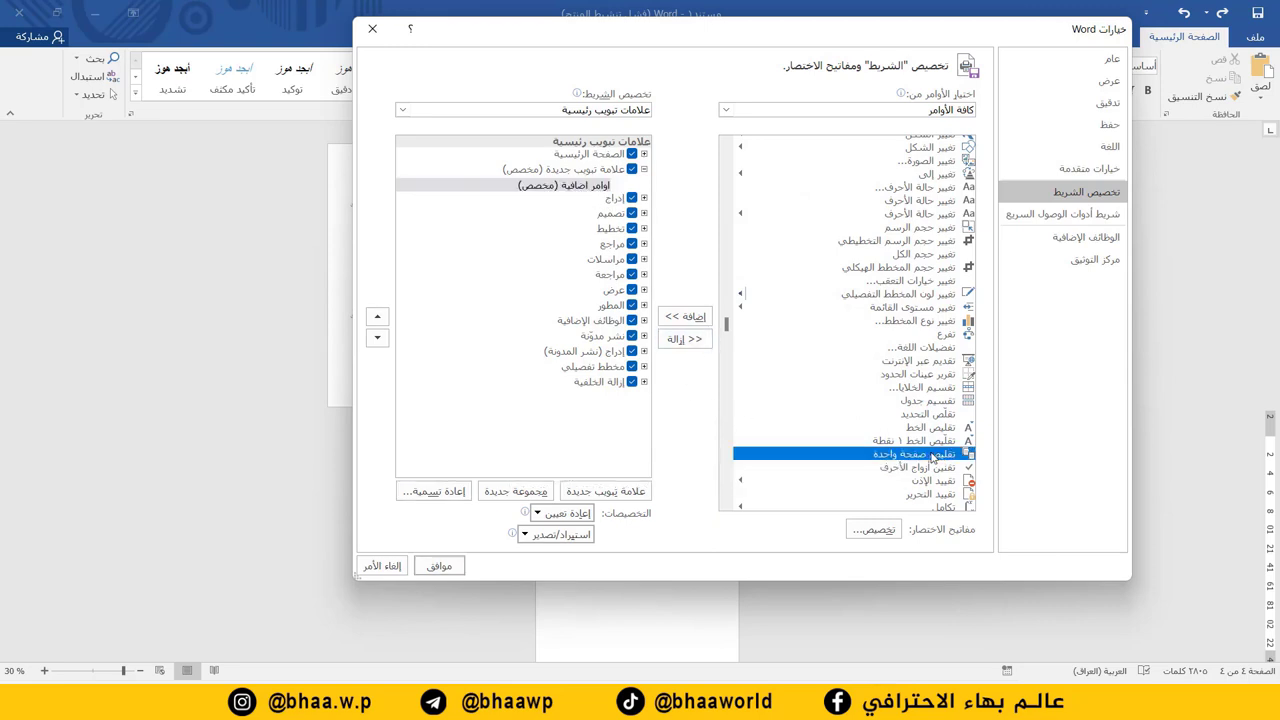
left_click(686, 319)
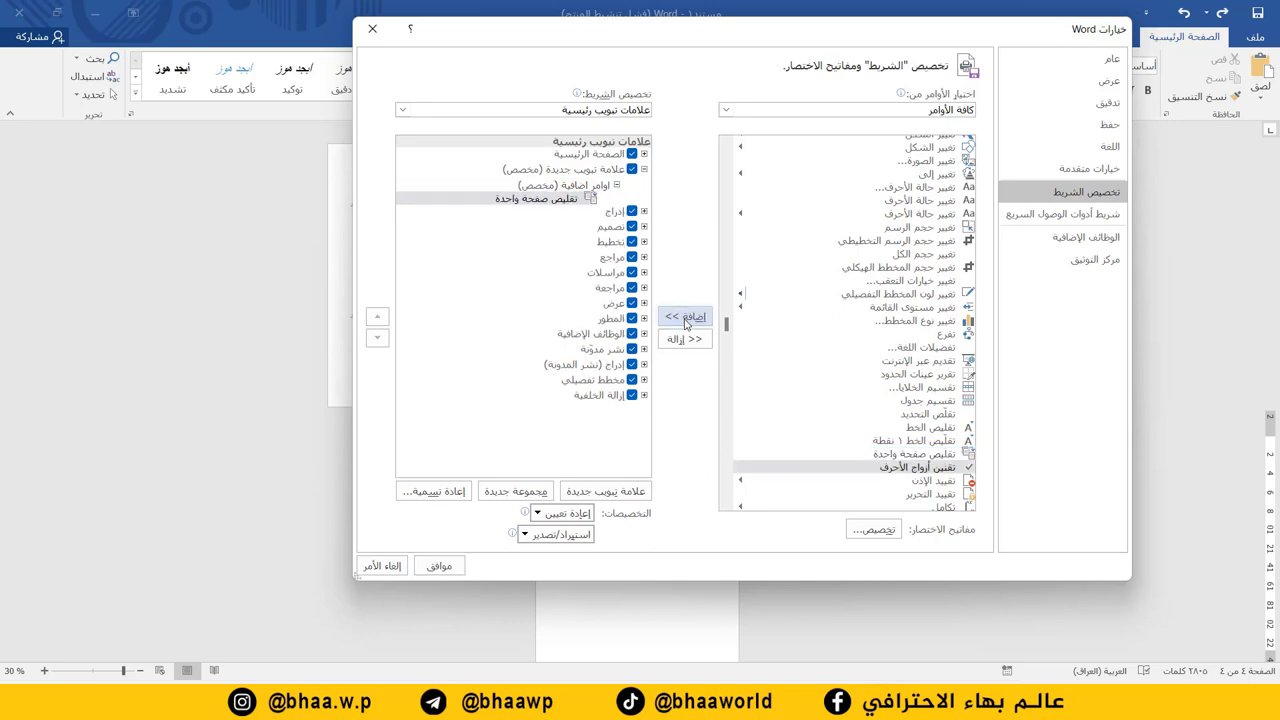
Rename the new custom tab "اوامر اضافية" and apply the ribbon changes.
left_click(588, 172)
right_click(591, 173)
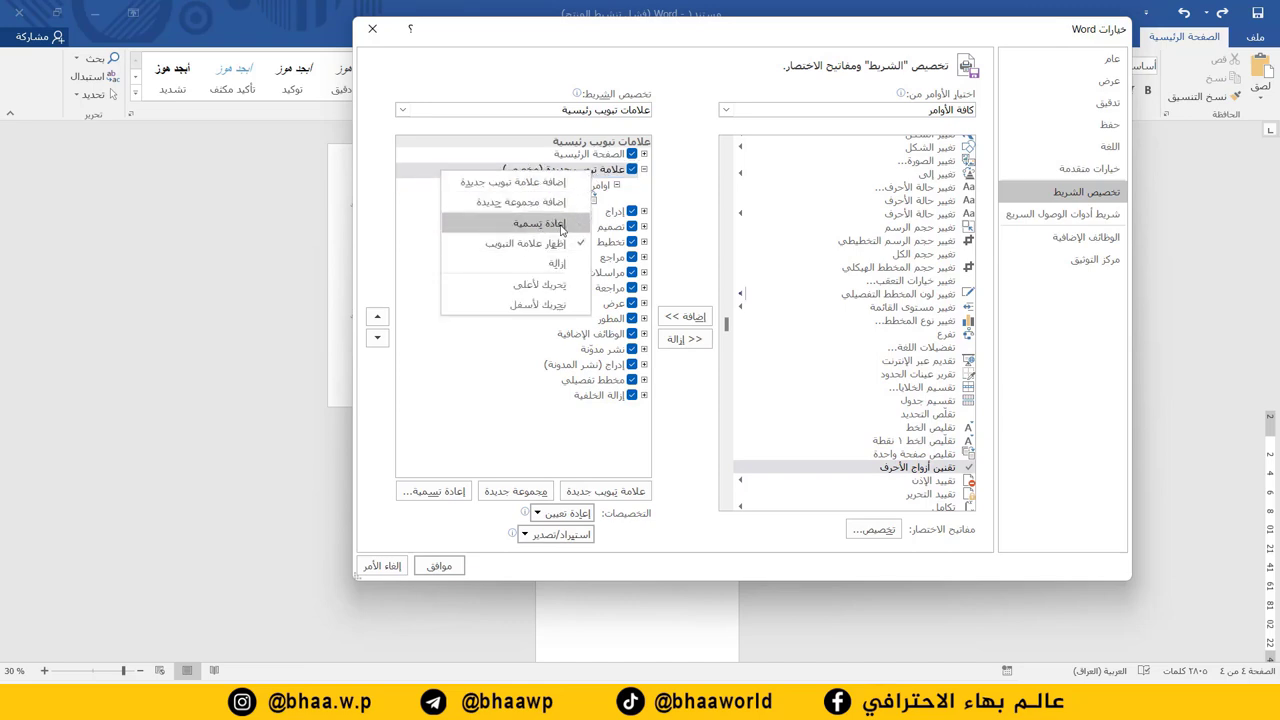
left_click(540, 223)
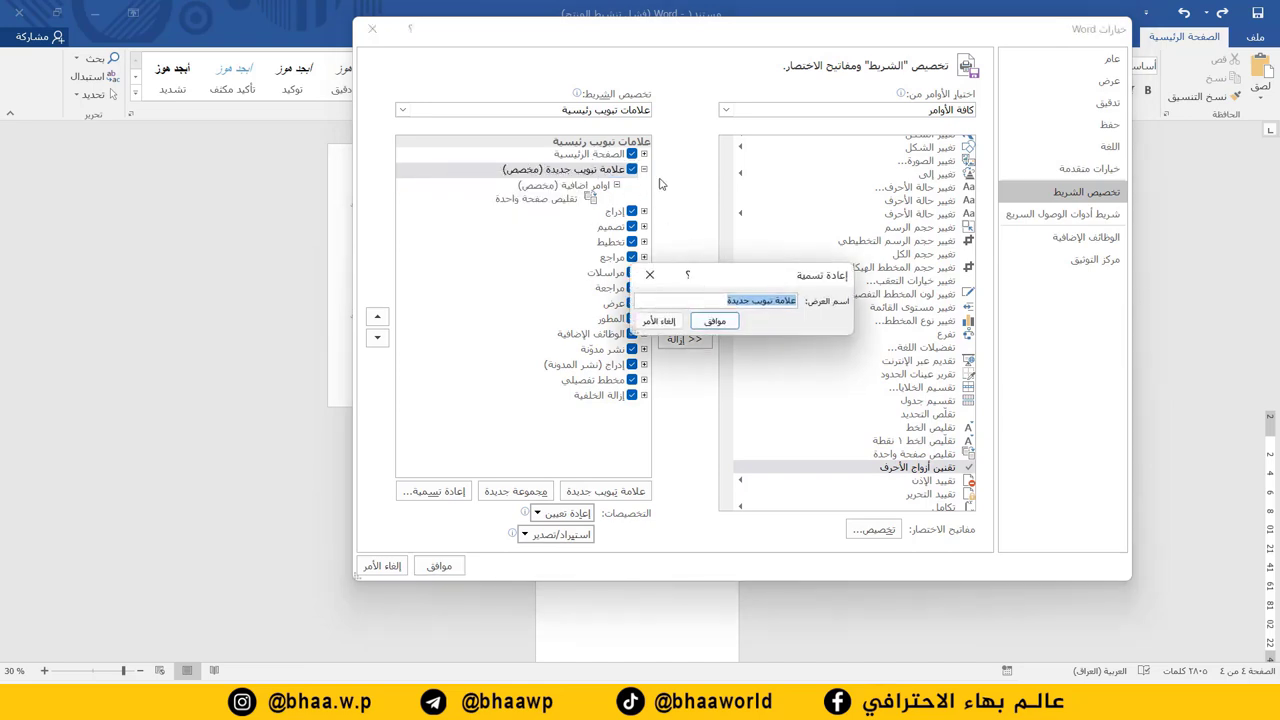
key("BackSpace")
type("أ")
type("وامر اضافية")
left_click(714, 320)
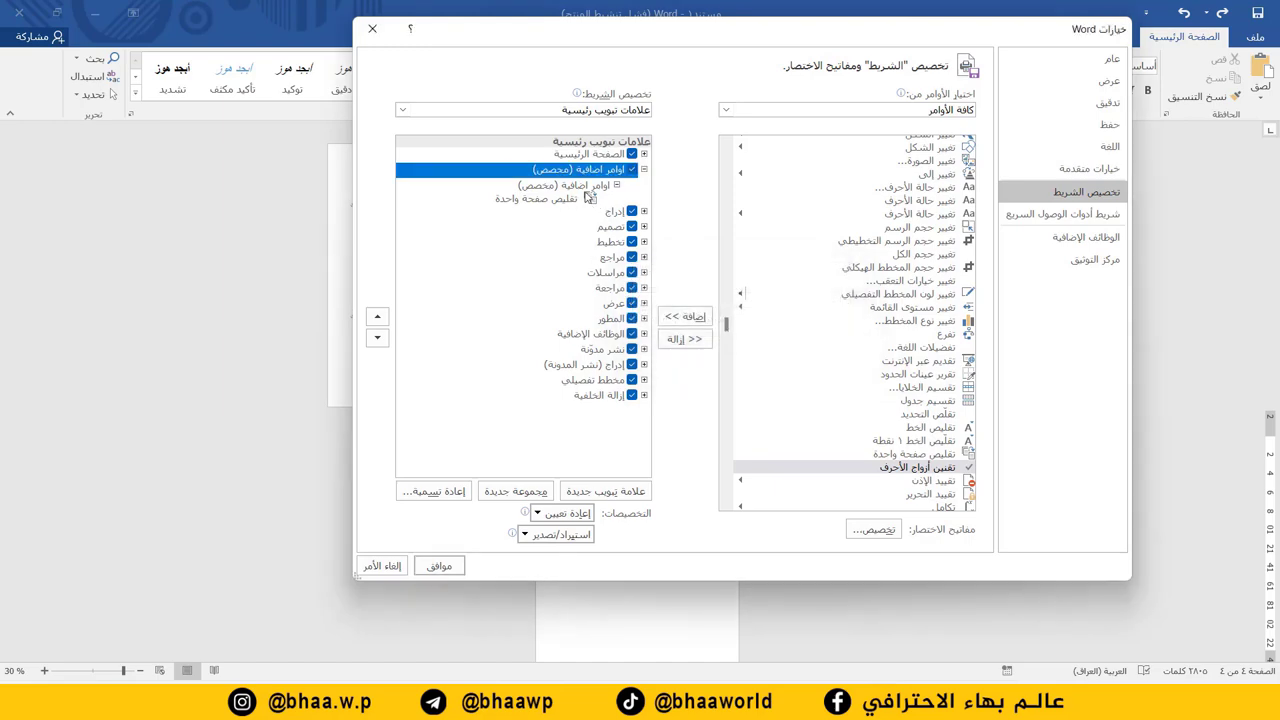
left_click(440, 565)
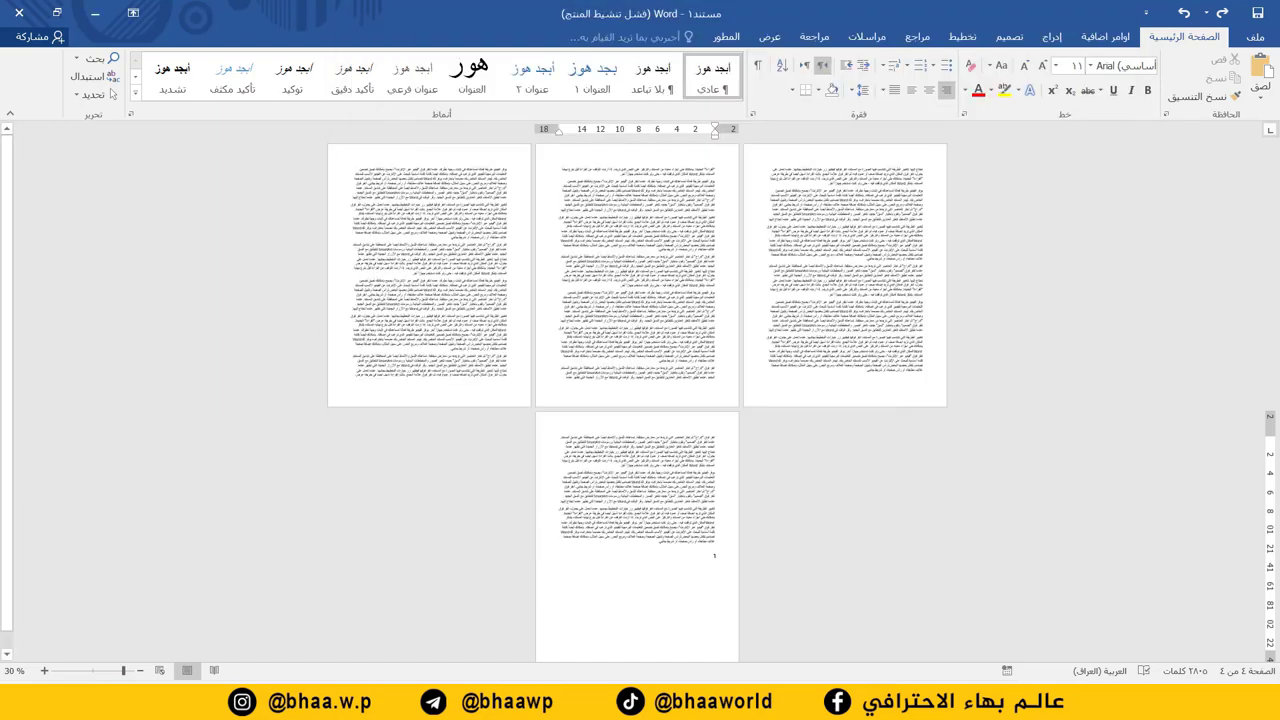
Run Shrink One Page from the custom "اوامر اضافية" tab on the four-page document.
left_click(1118, 38)
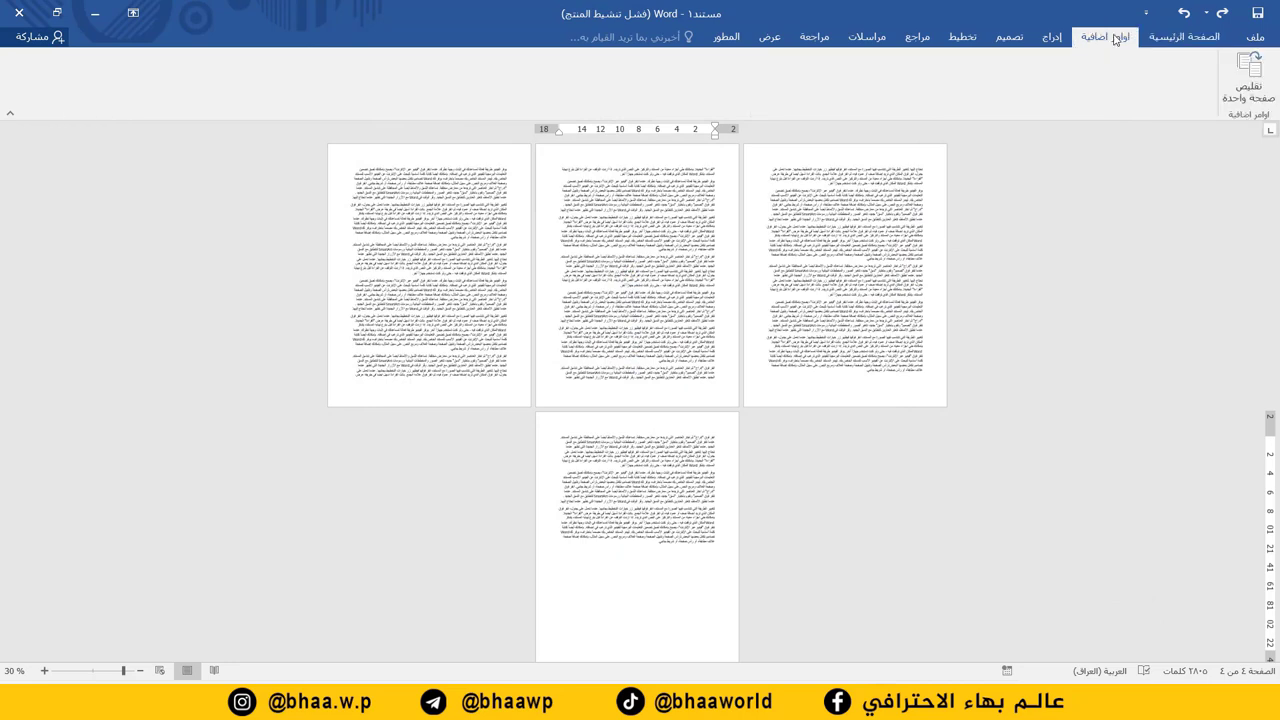
left_click(1248, 86)
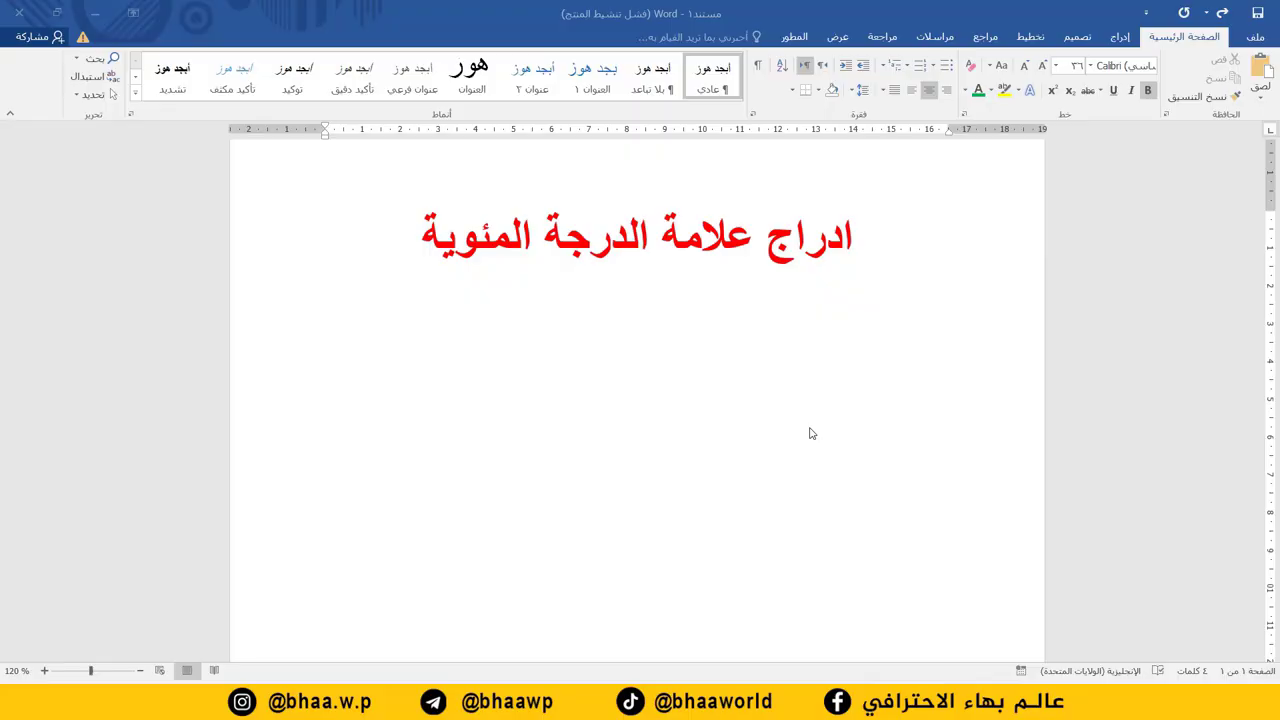
Write 45° below the red heading and enlarge it to 90 pt.
left_click(642, 338)
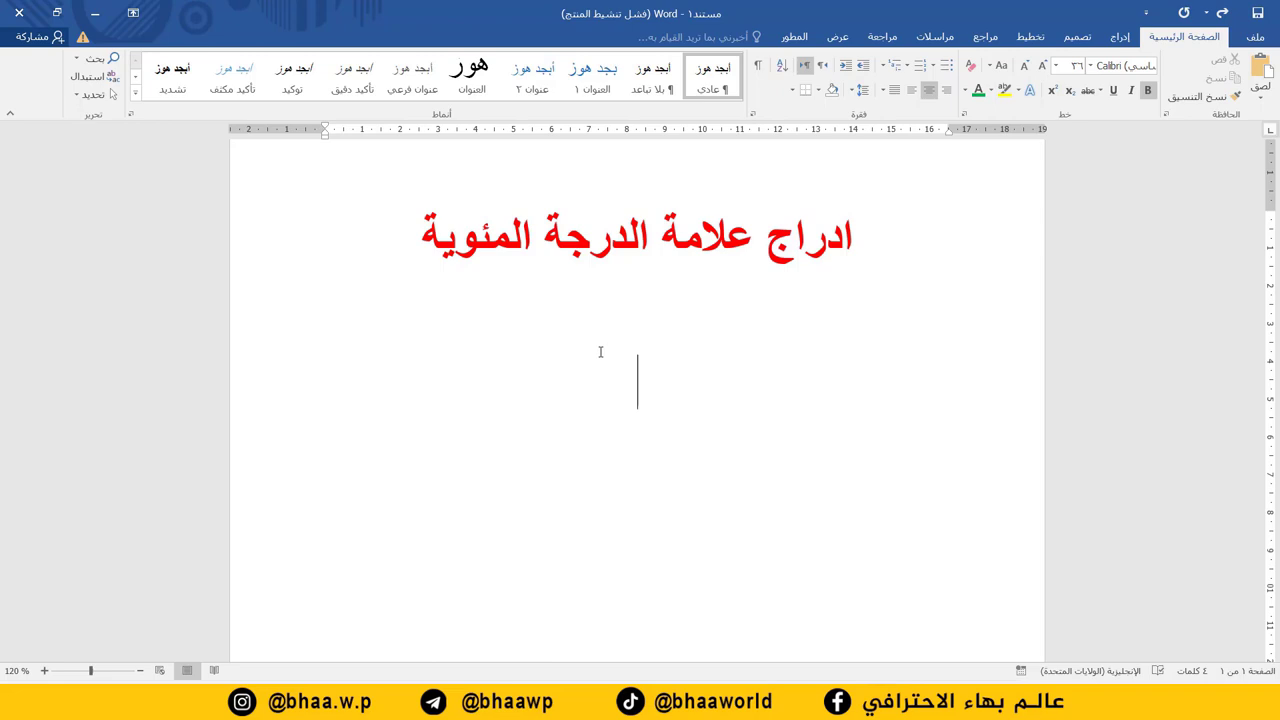
type("45")
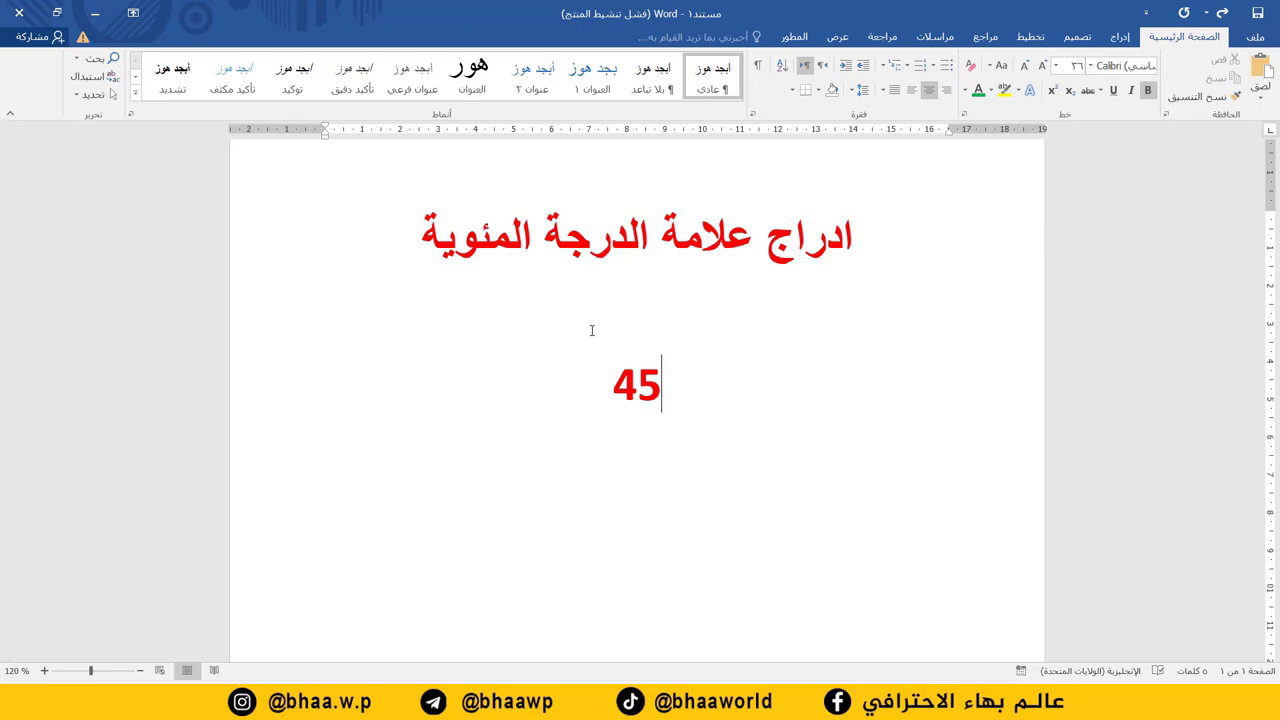
type("°")
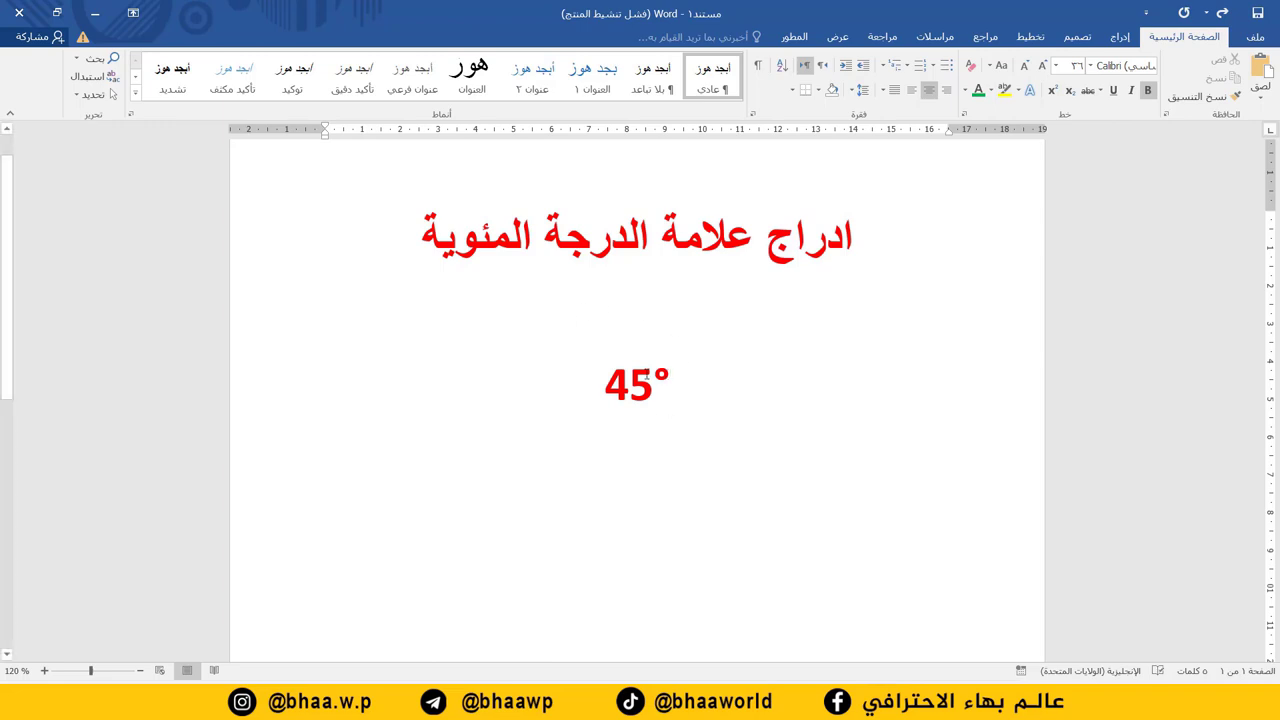
double_click(636, 385)
left_click(1044, 66)
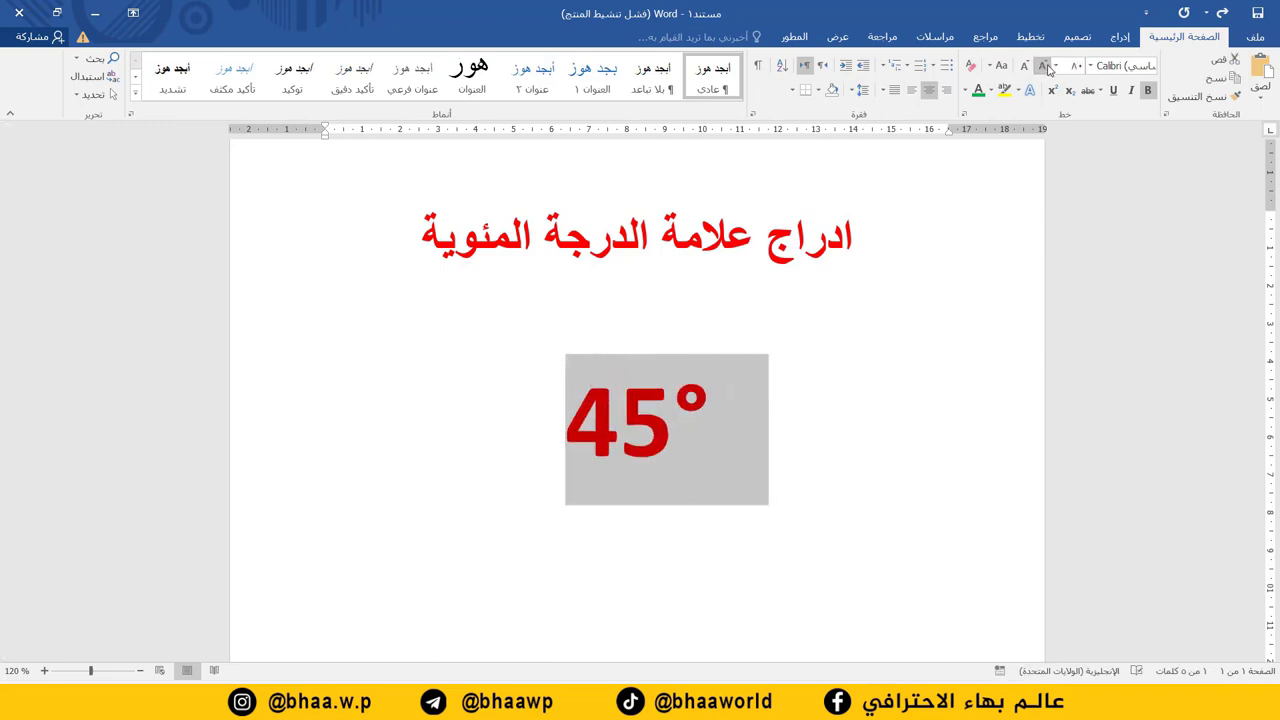
left_click(1044, 66)
Colour the degree sign after 45 black and make it slightly smaller than the number.
left_click_drag(676, 420, 720, 415)
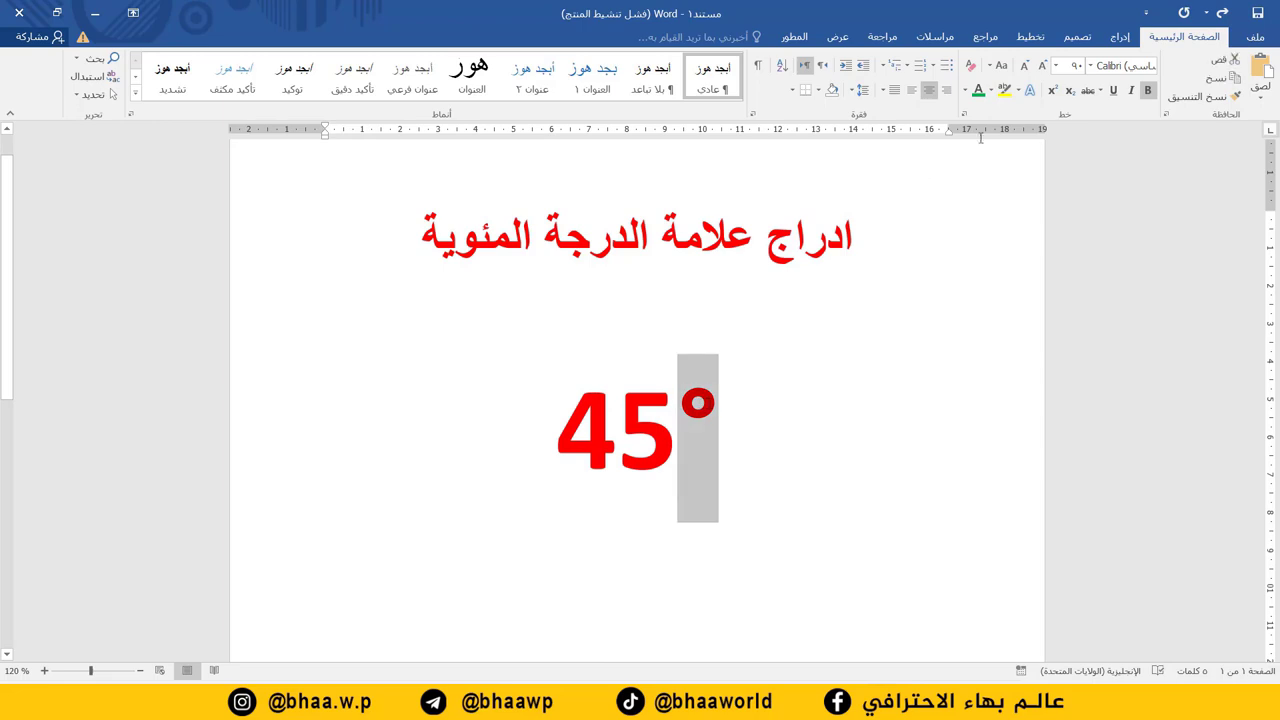
left_click(977, 90)
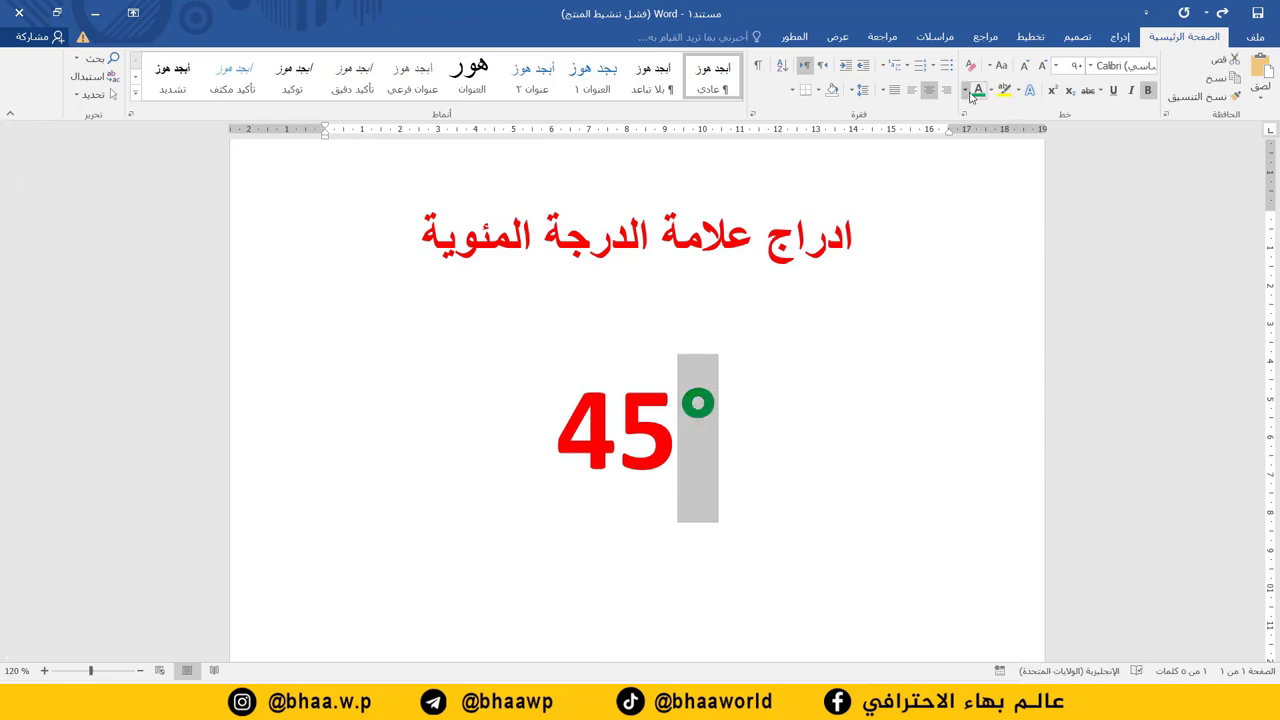
left_click(967, 91)
left_click(961, 142)
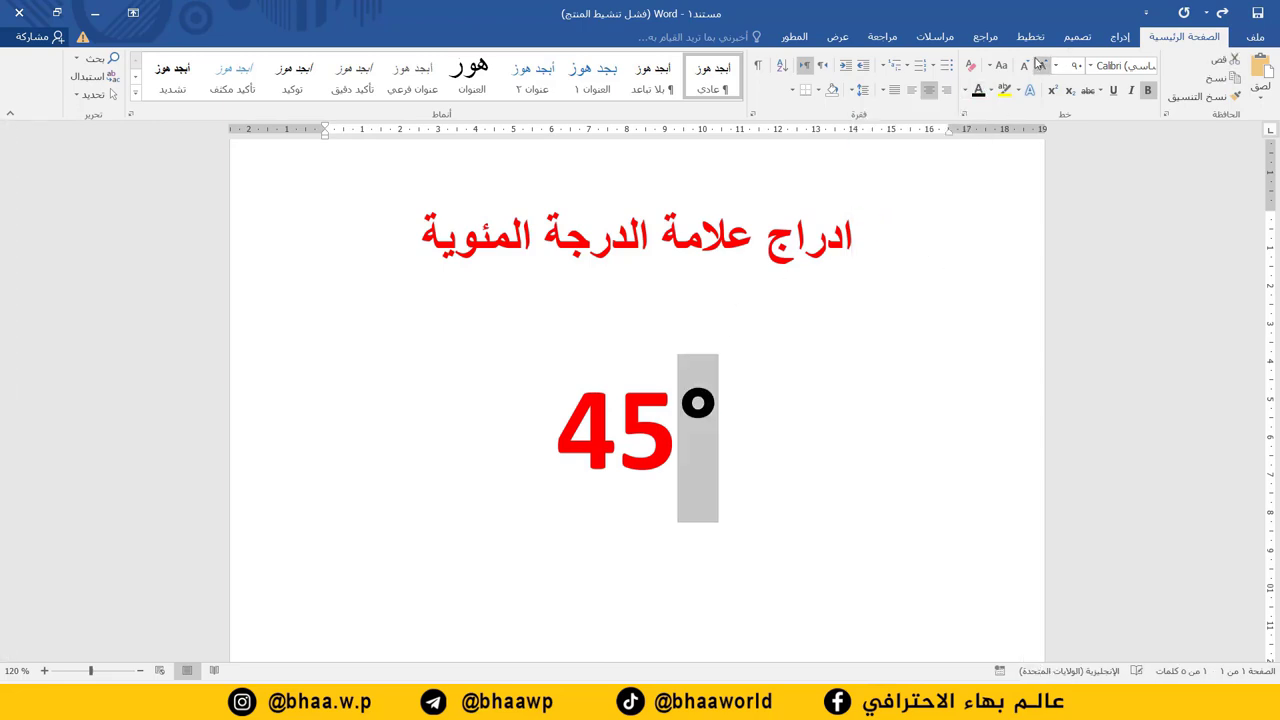
left_click(1042, 65)
left_click(1042, 65)
left_click(1024, 67)
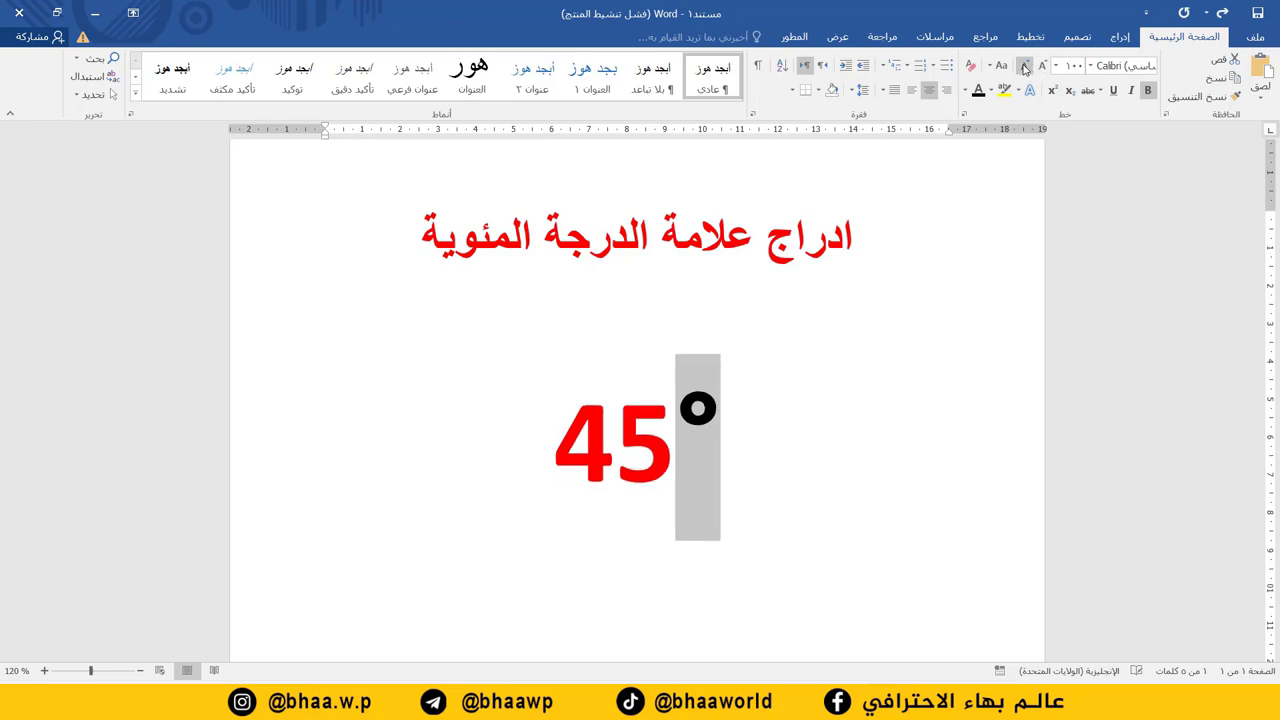
left_click(1024, 67)
Write "Alt + 248" on the line below 45°.
left_click(636, 590)
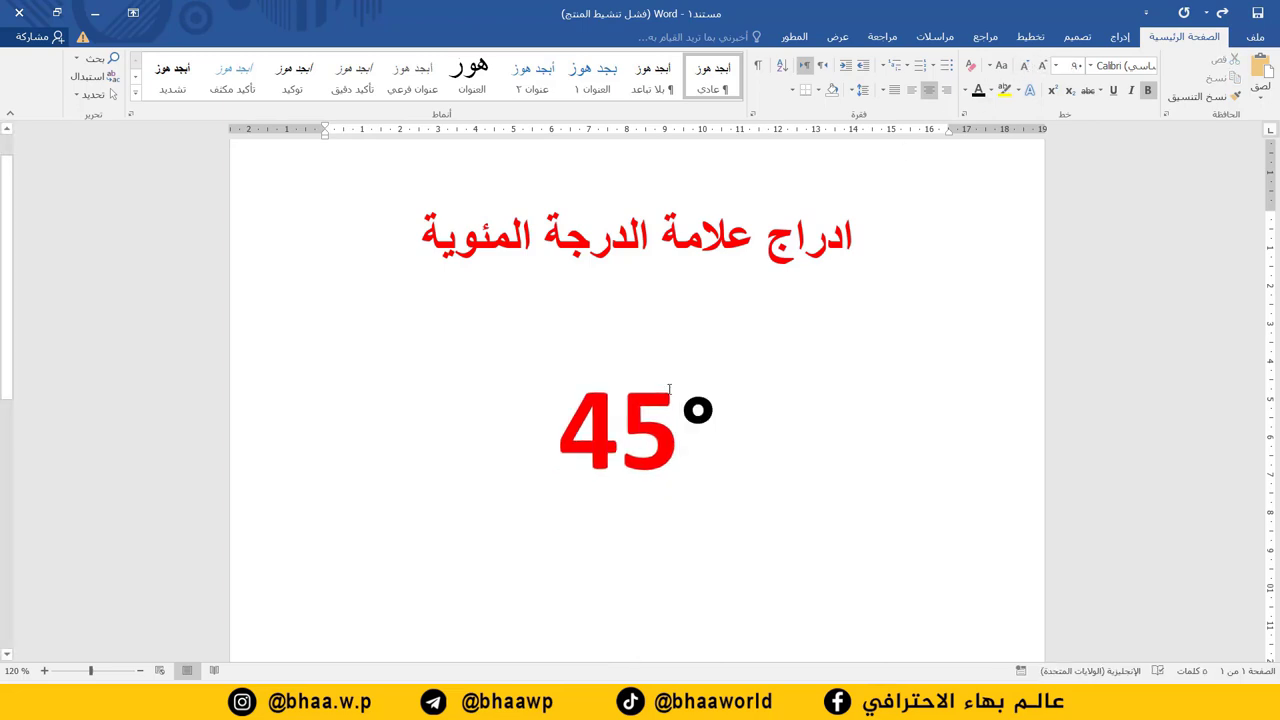
type("A")
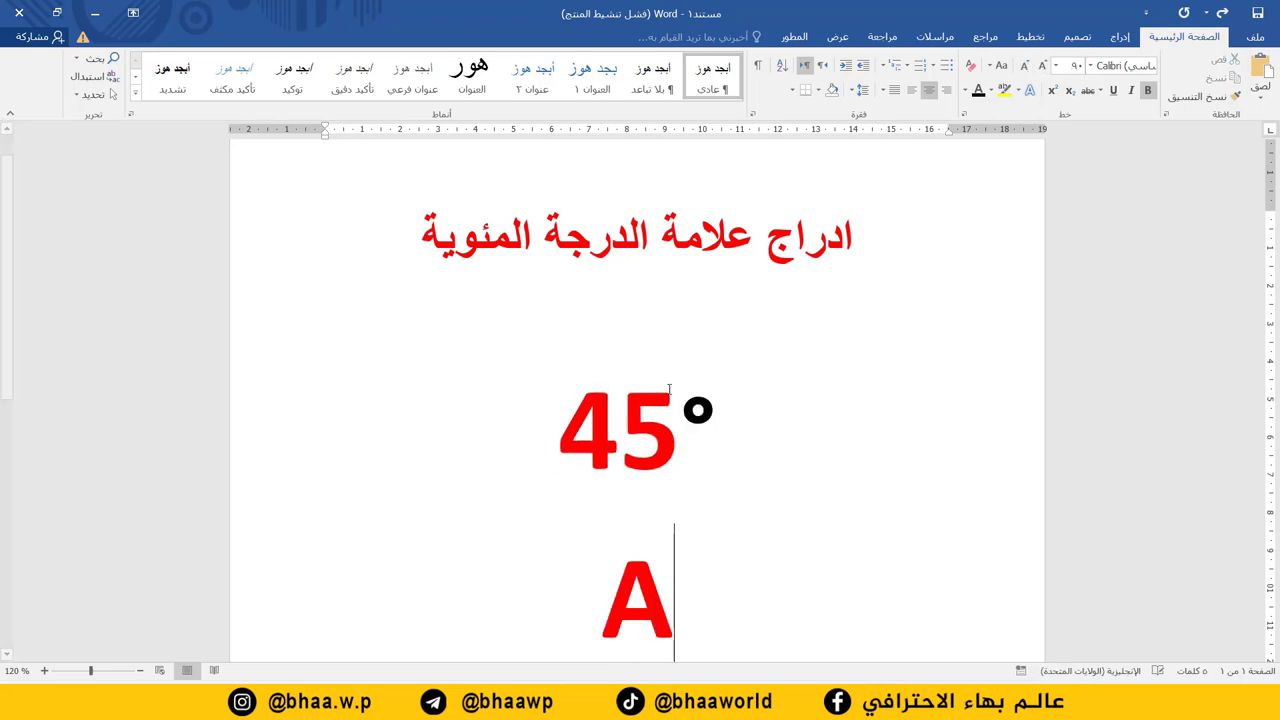
type("lt + ")
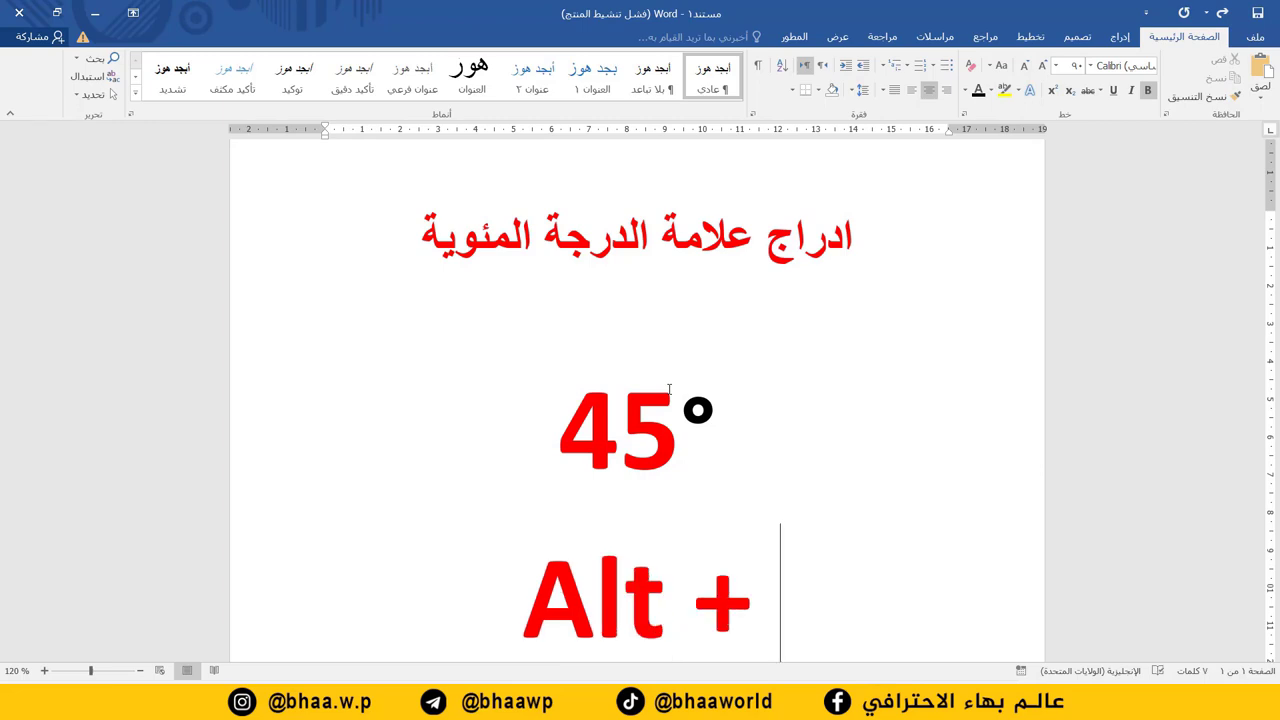
type("248")
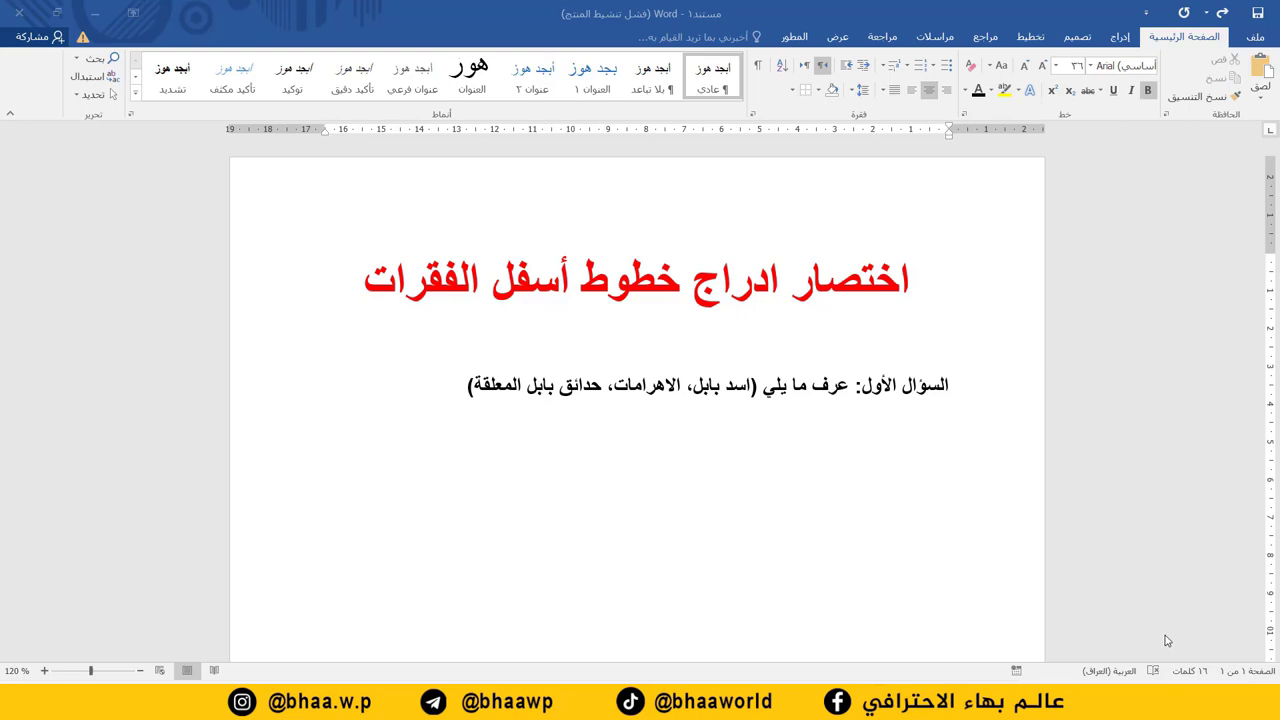
Create a thin horizontal line from --- and a thicker one from underscores below the first question (السؤال الأول).
key("alt+Tab")
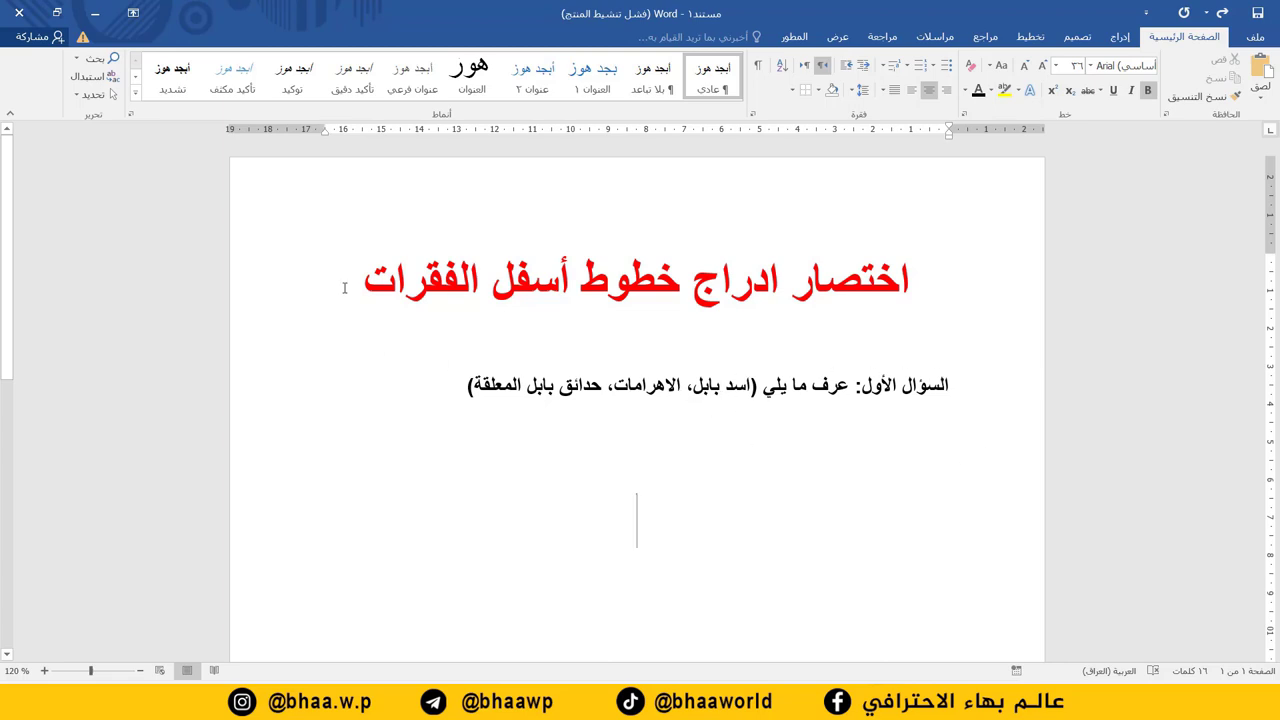
left_click(488, 400)
key("Return")
type("---")
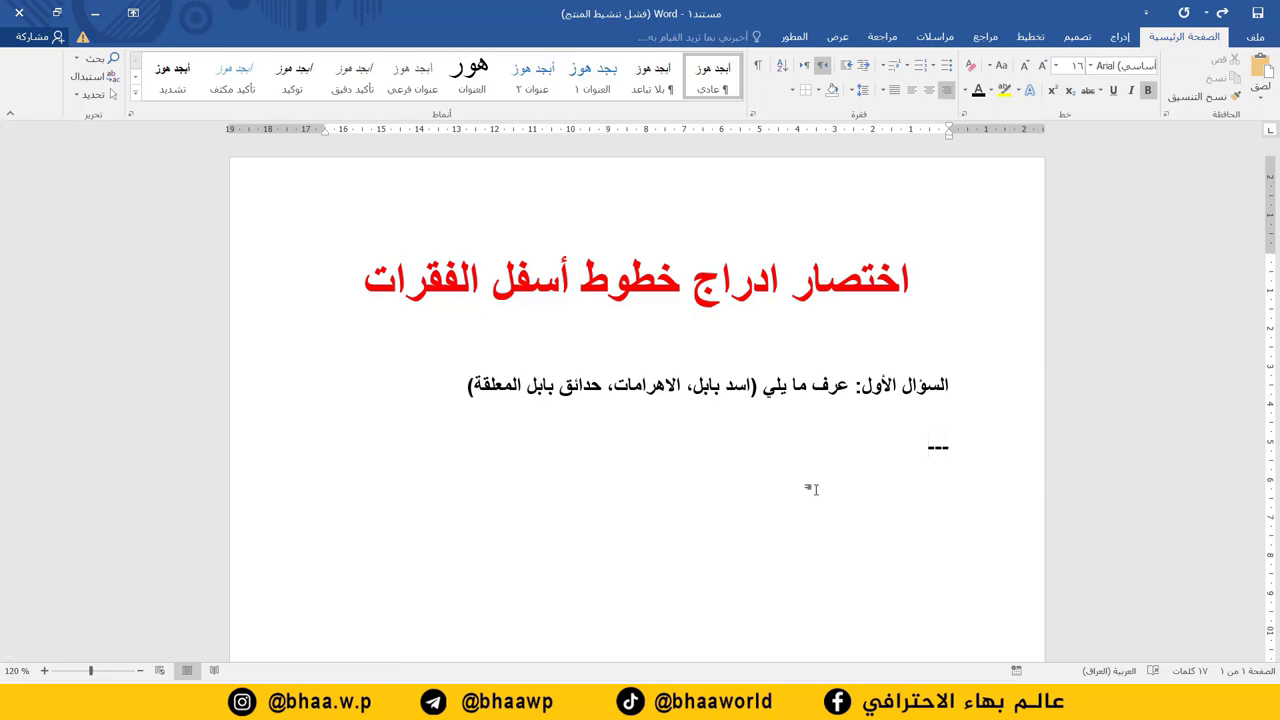
key("Return")
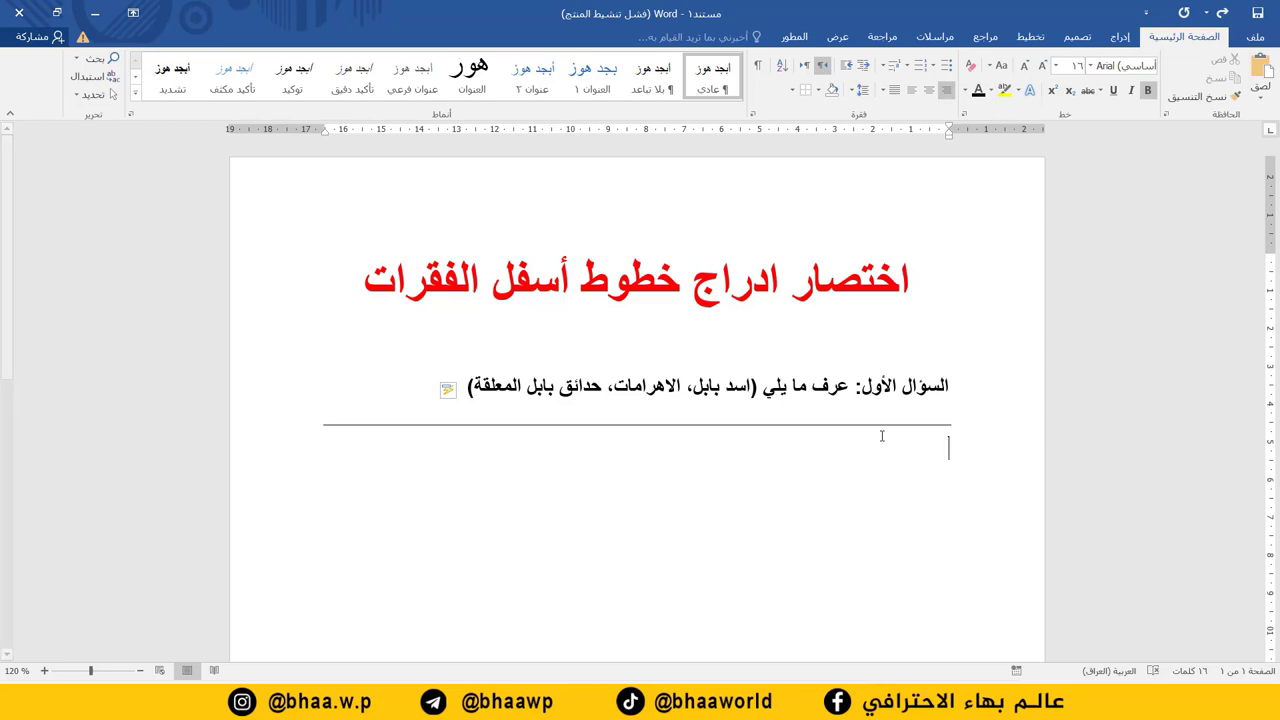
type("____")
key("Return")
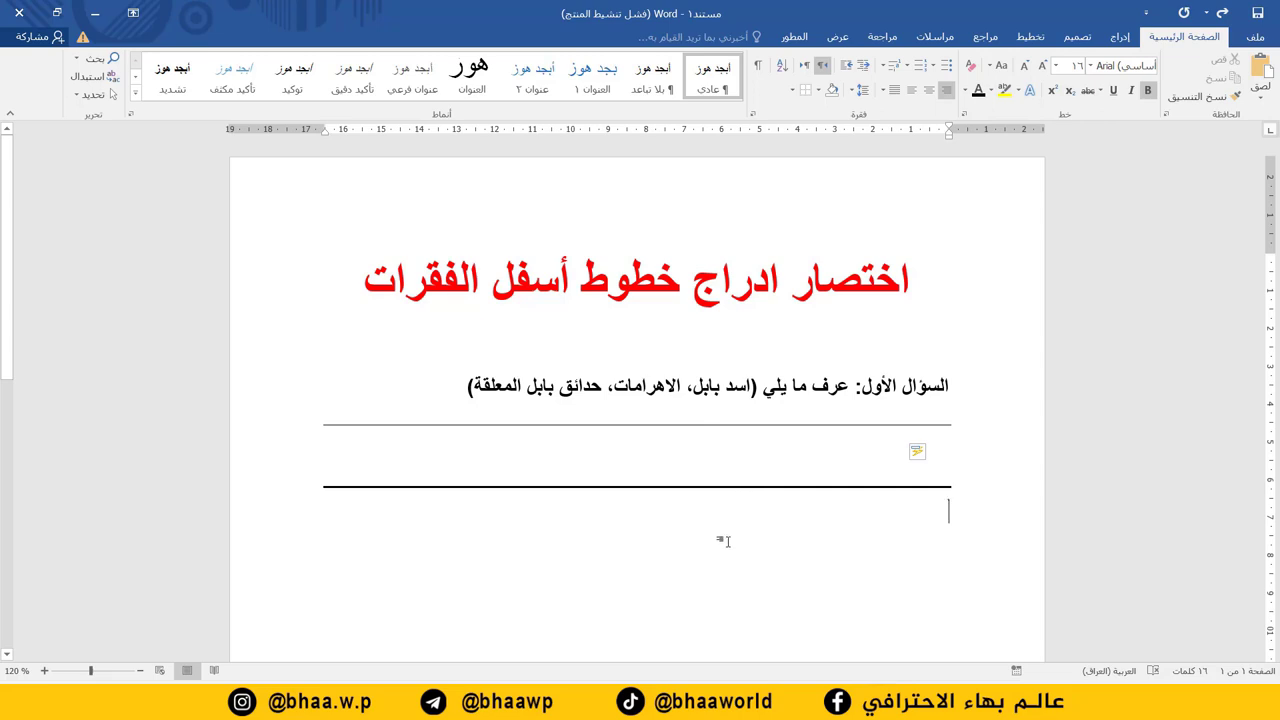
Add three more AutoFormat lines below the existing ones, using ###, === and *** on successive paragraphs.
type("###")
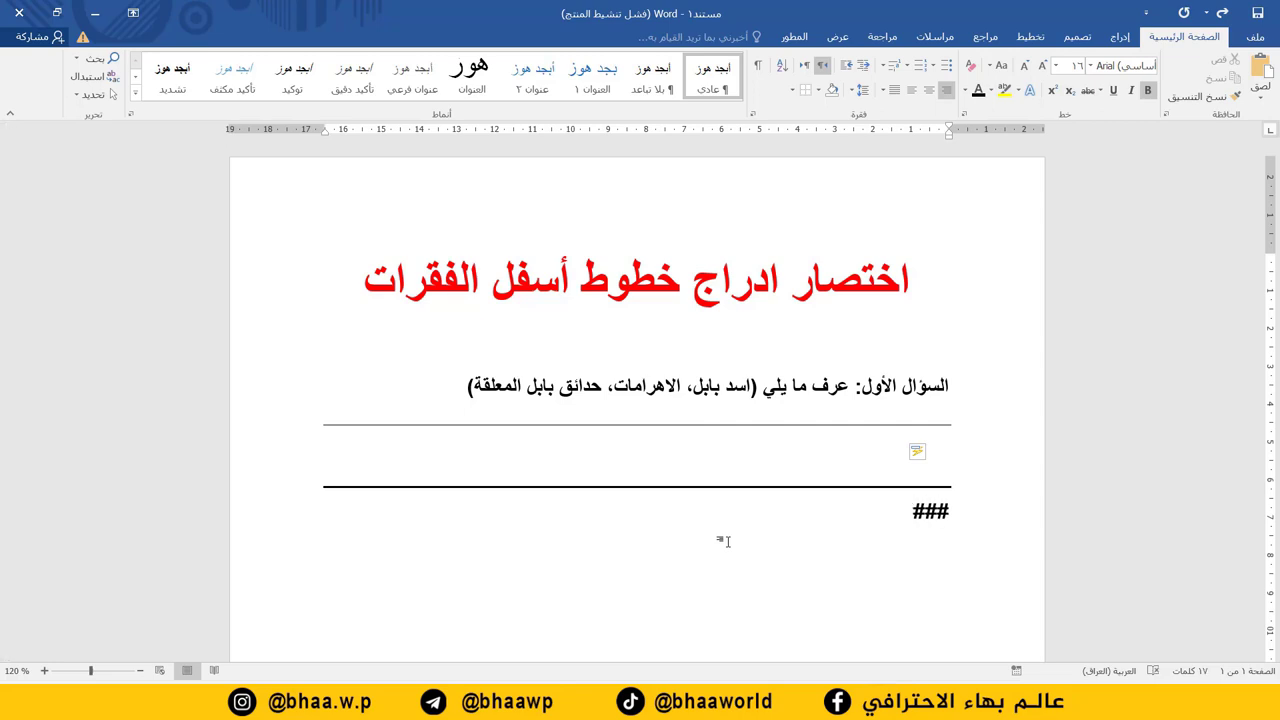
key("Return")
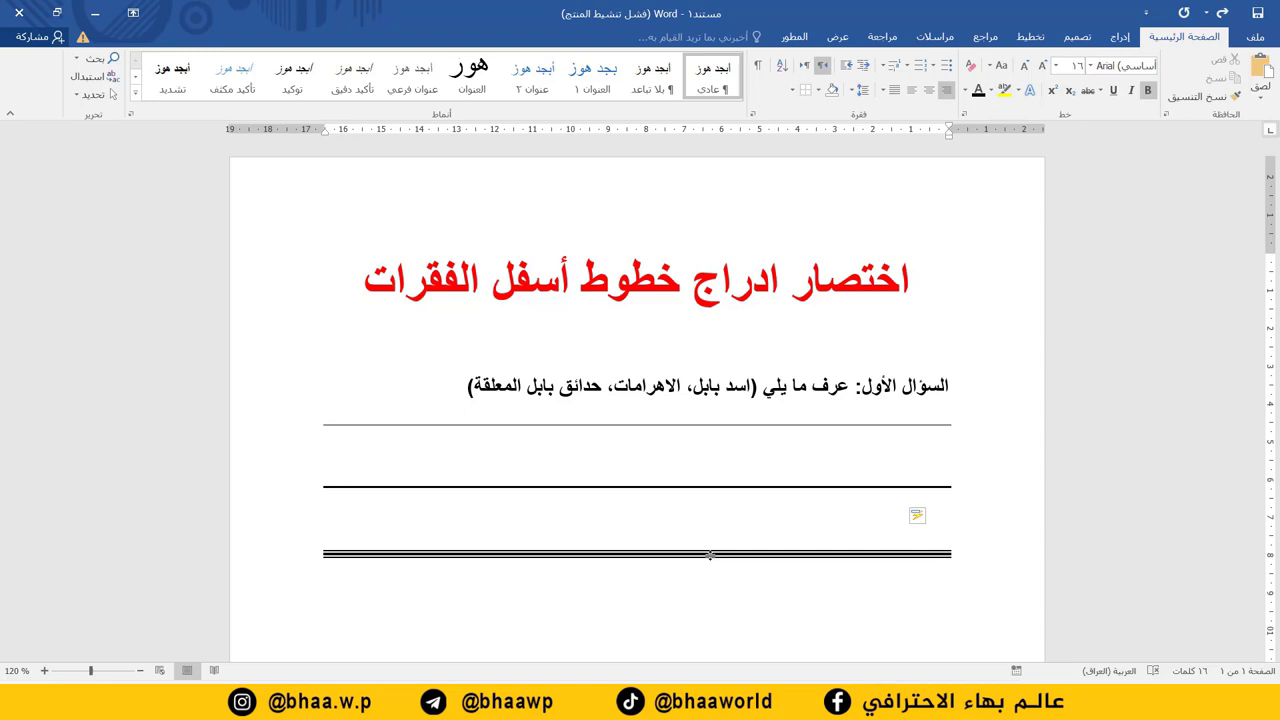
type("===")
key("Return")
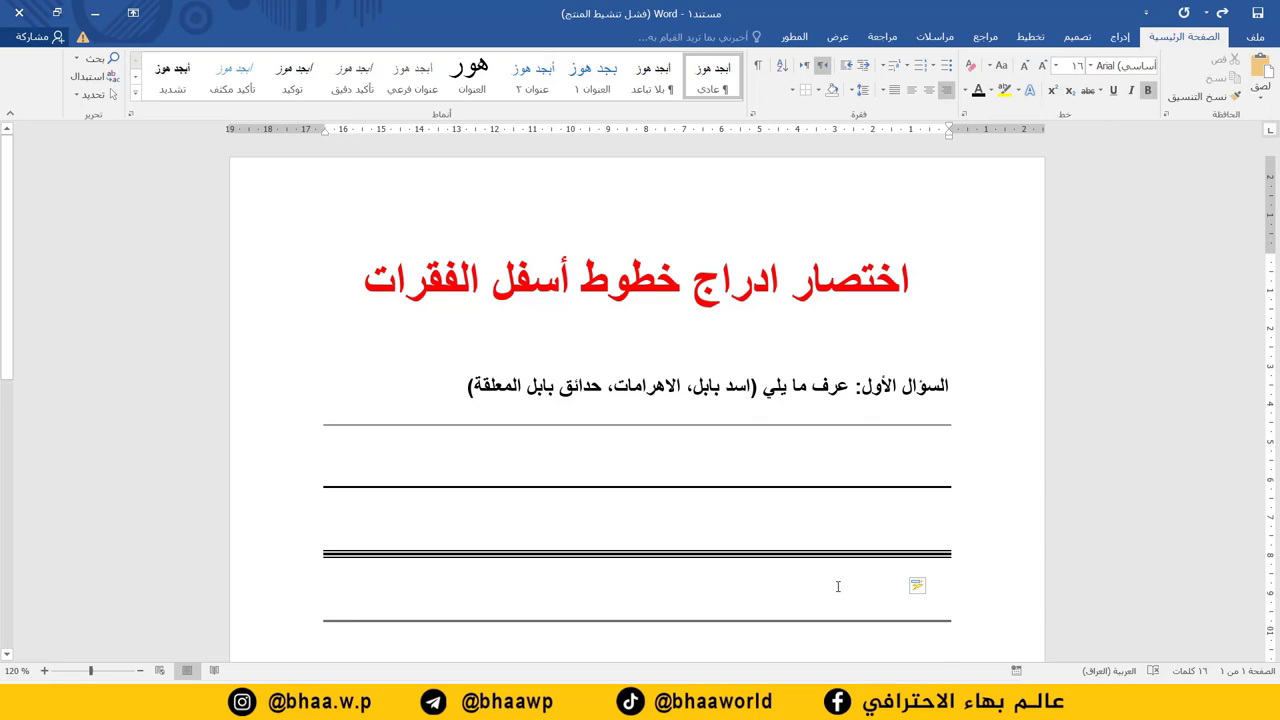
type("***")
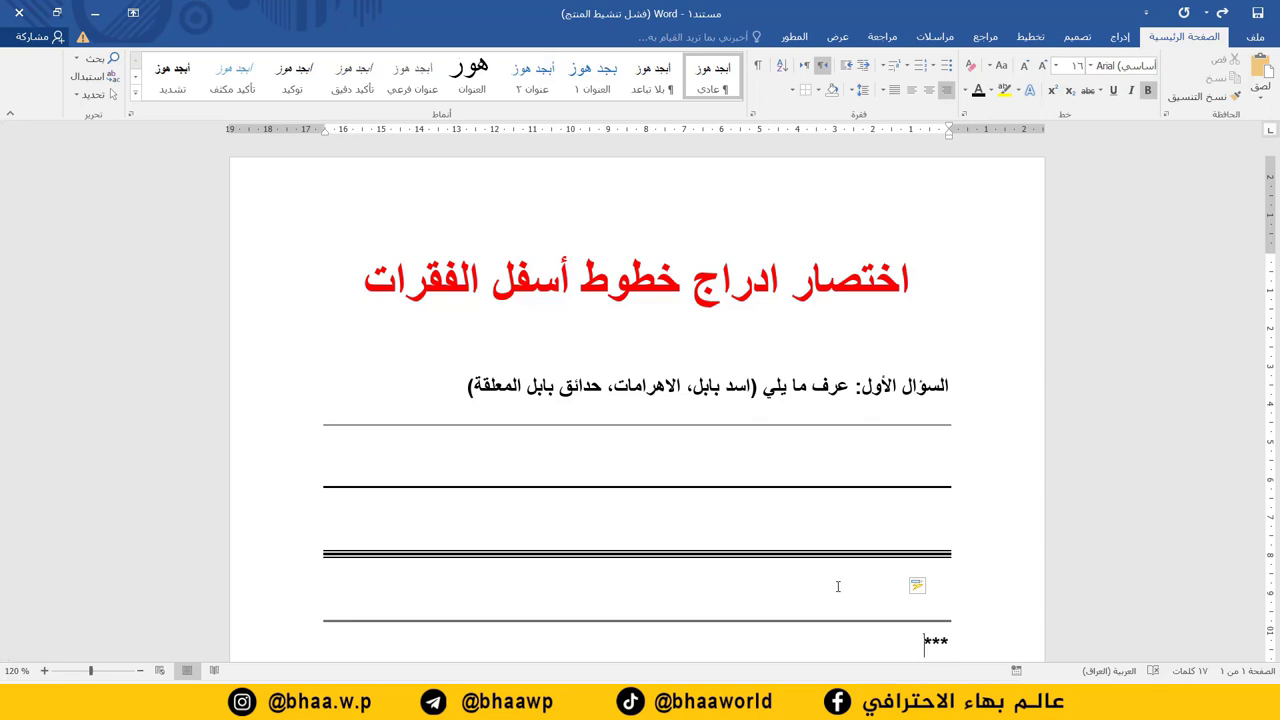
key("Return")
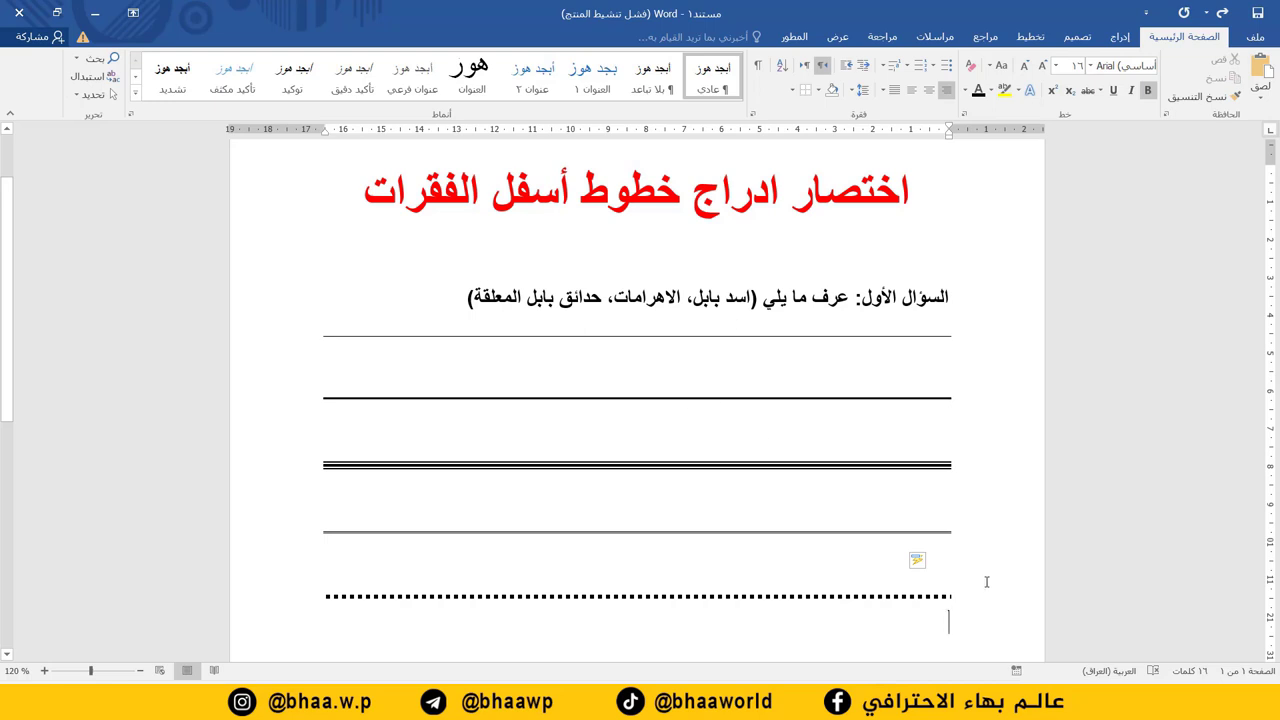
Remove the borders from the question and all the lined paragraphs beneath it.
left_click_drag(934, 590, 949, 344)
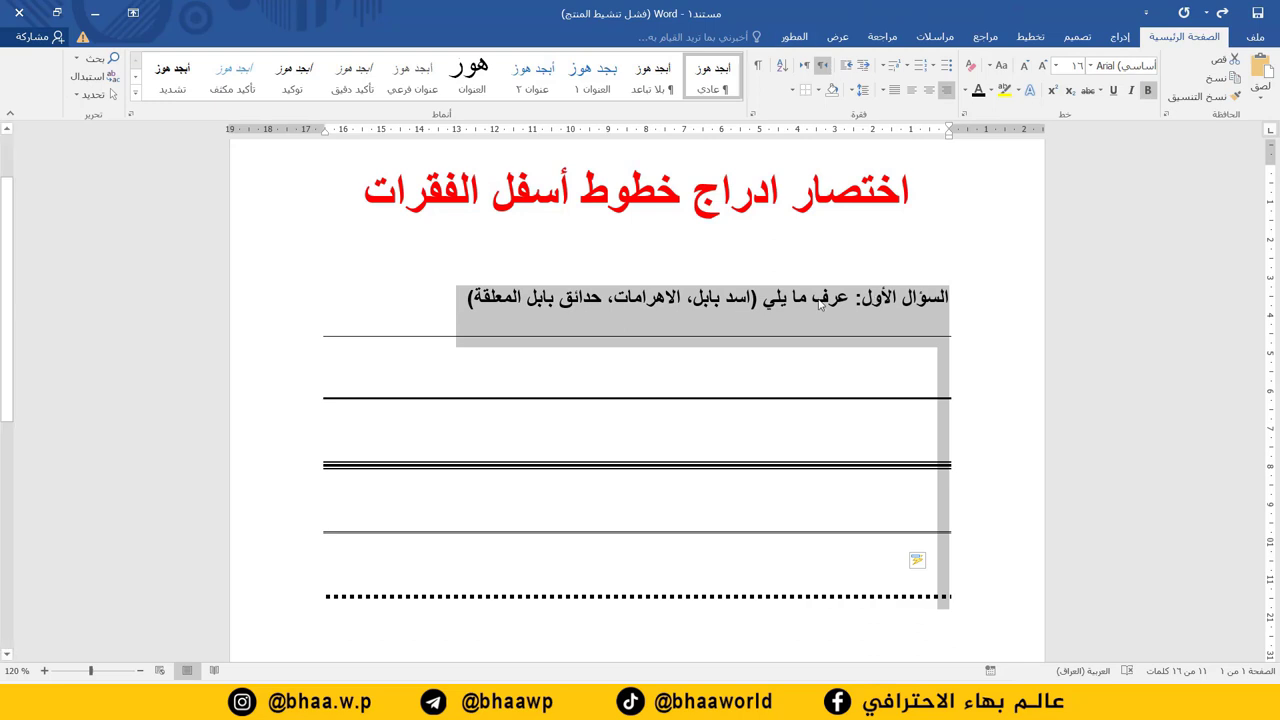
left_click(793, 90)
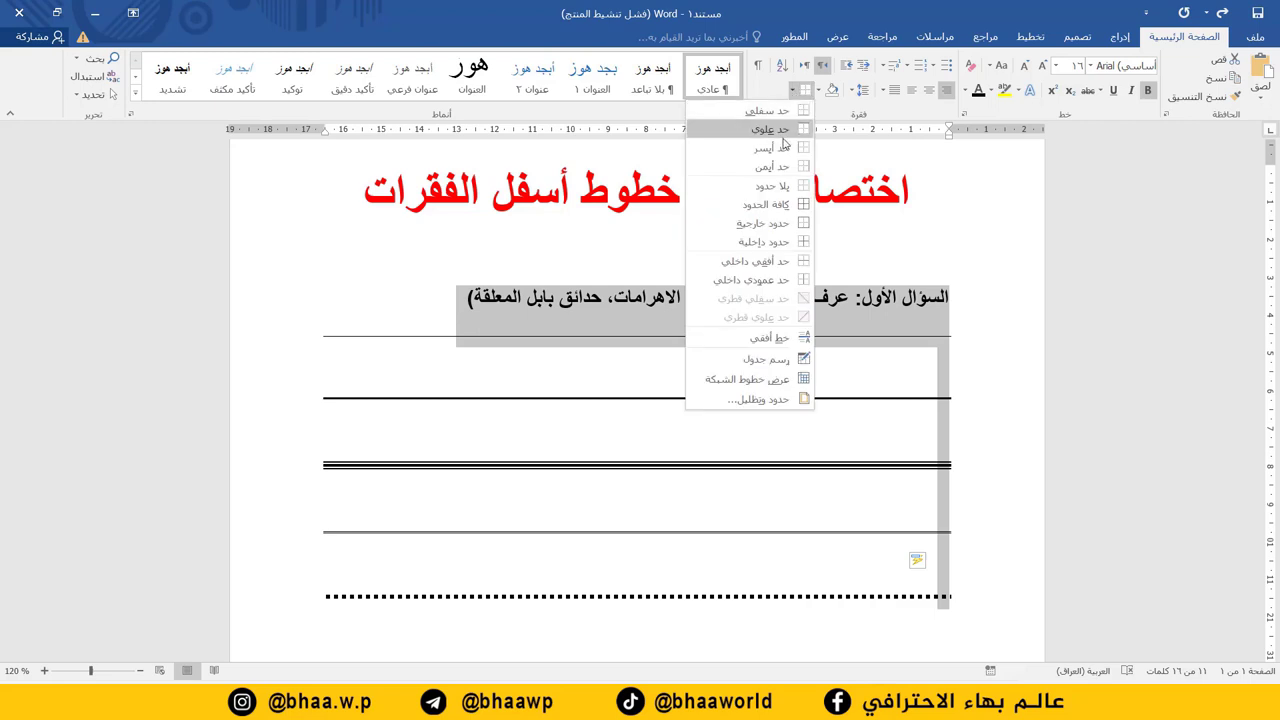
left_click(765, 190)
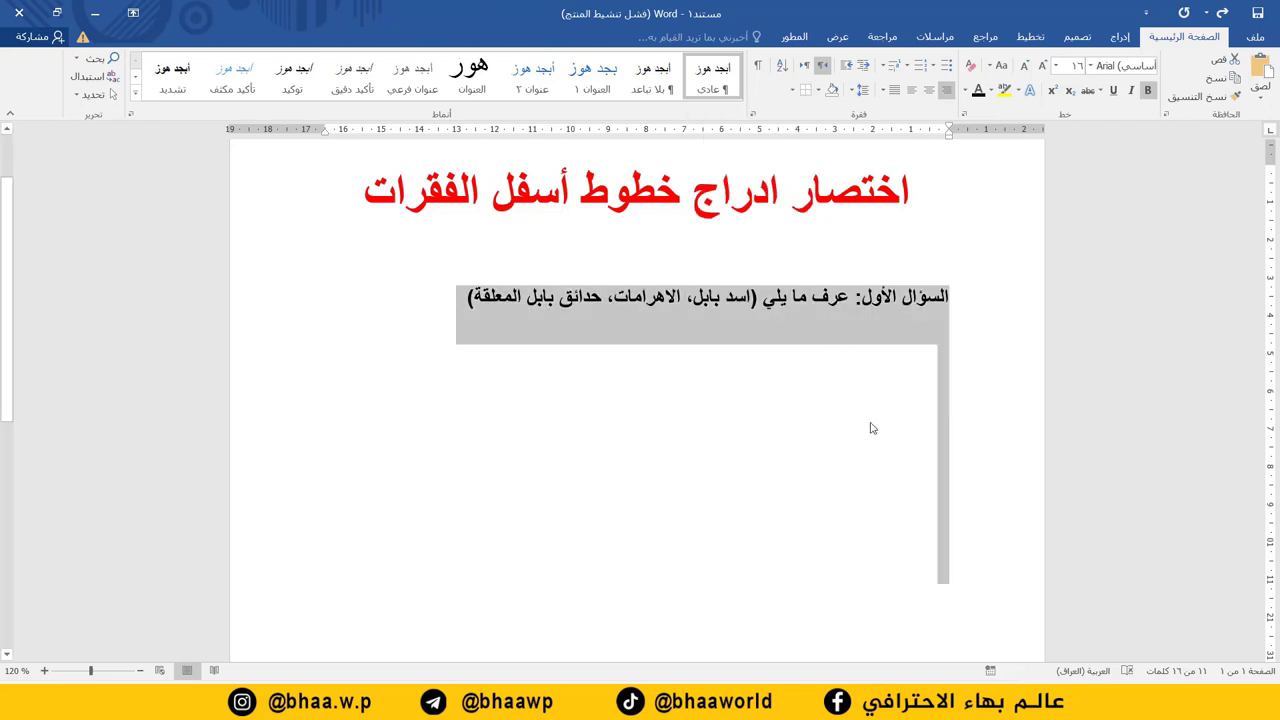
left_click(935, 341)
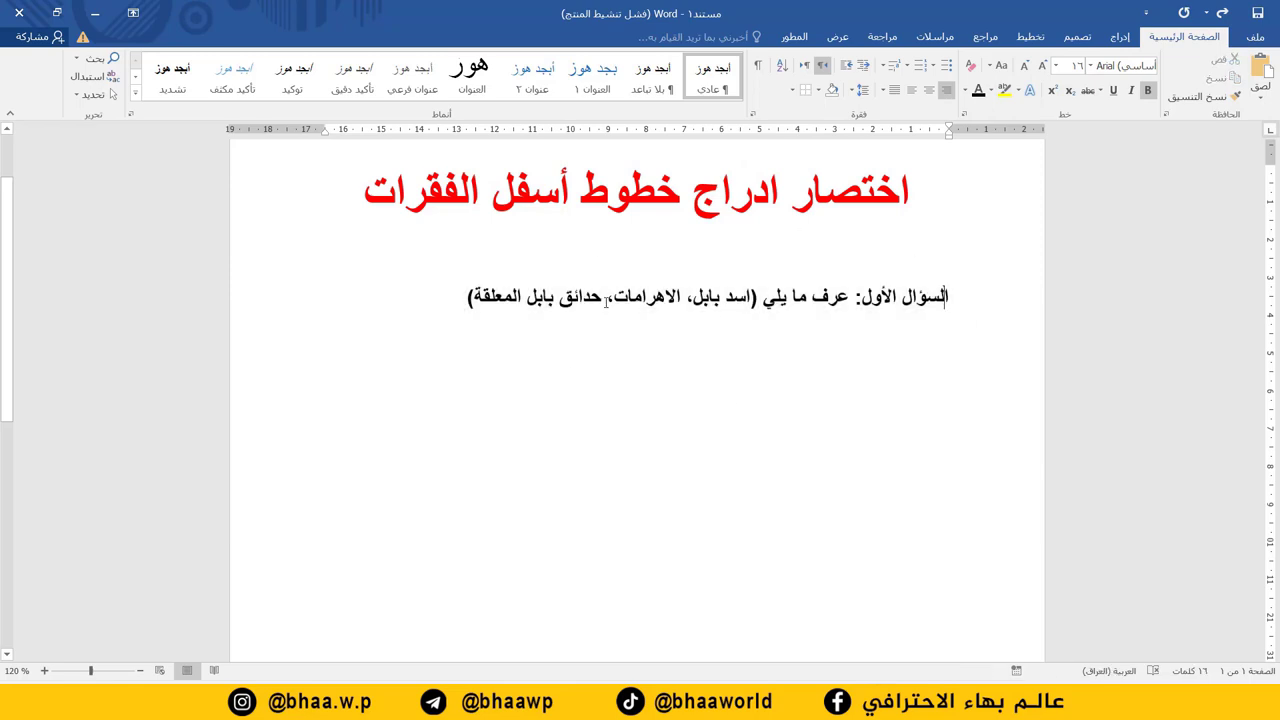
Set up a red, 0.50 pt triple-line border for the question paragraph in Borders and Shading.
key("ctrl+z")
left_click(950, 296)
left_click(794, 92)
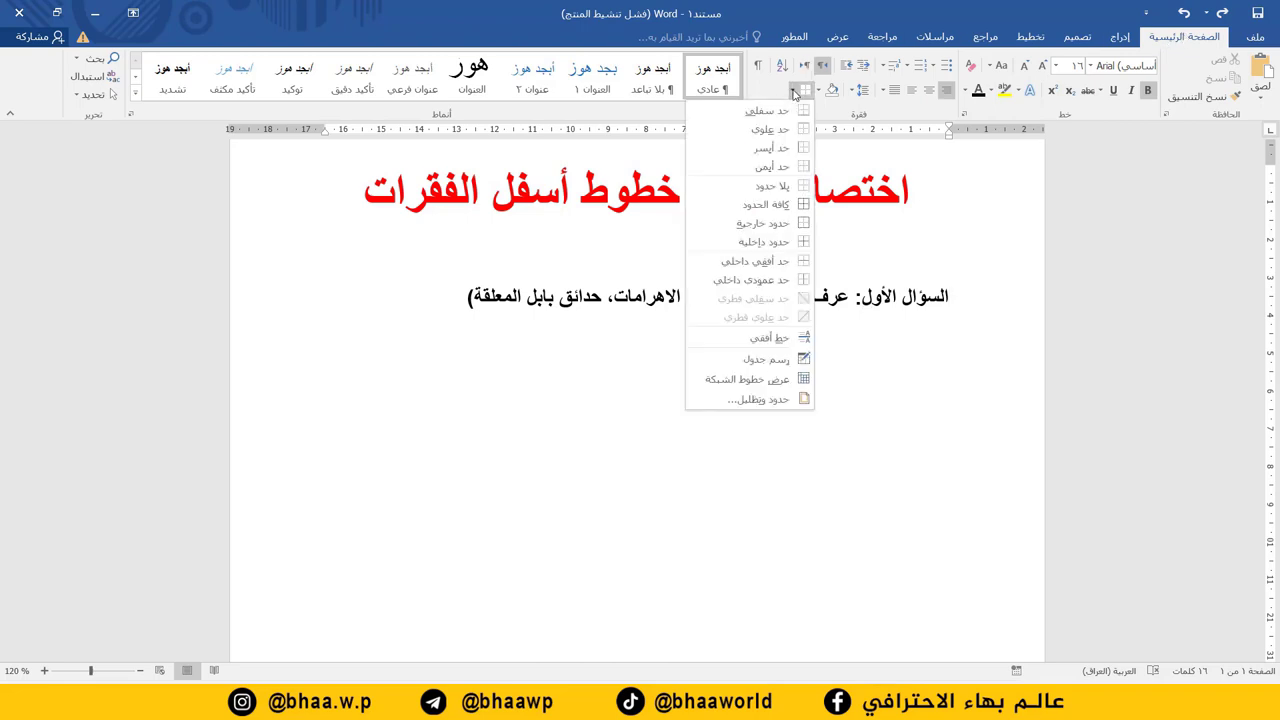
left_click(770, 404)
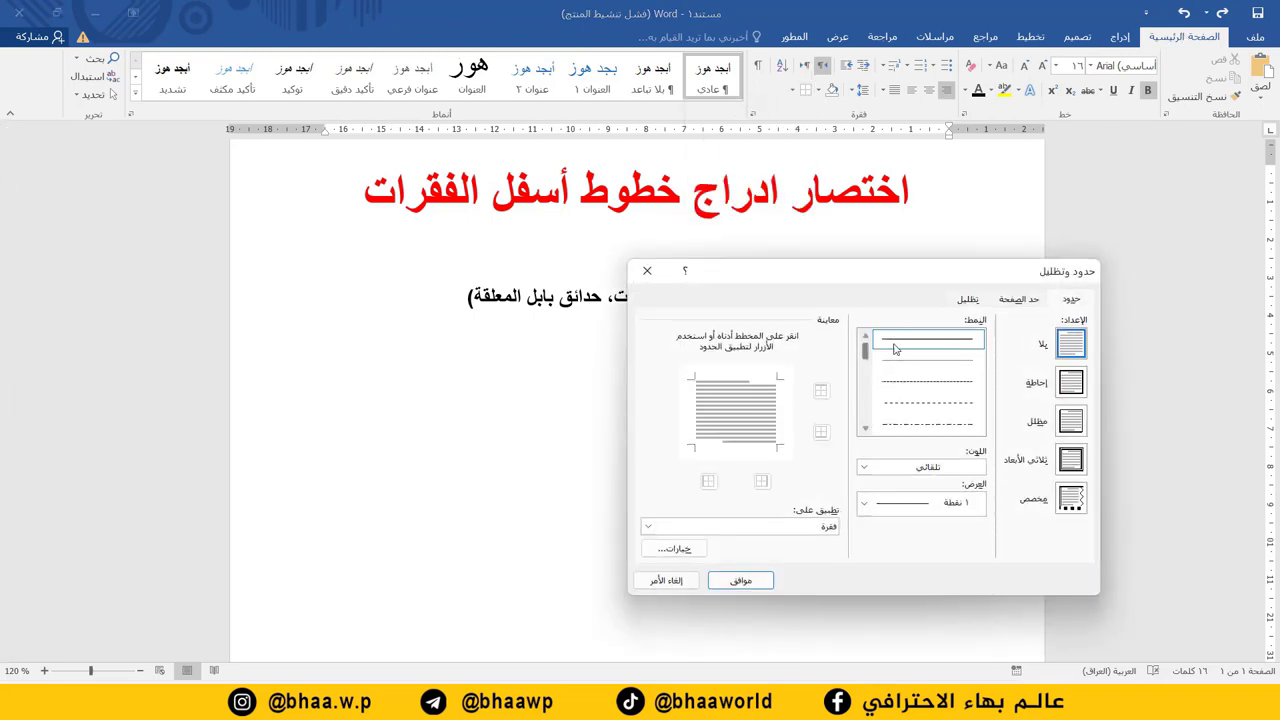
left_click(865, 431)
left_click(865, 431)
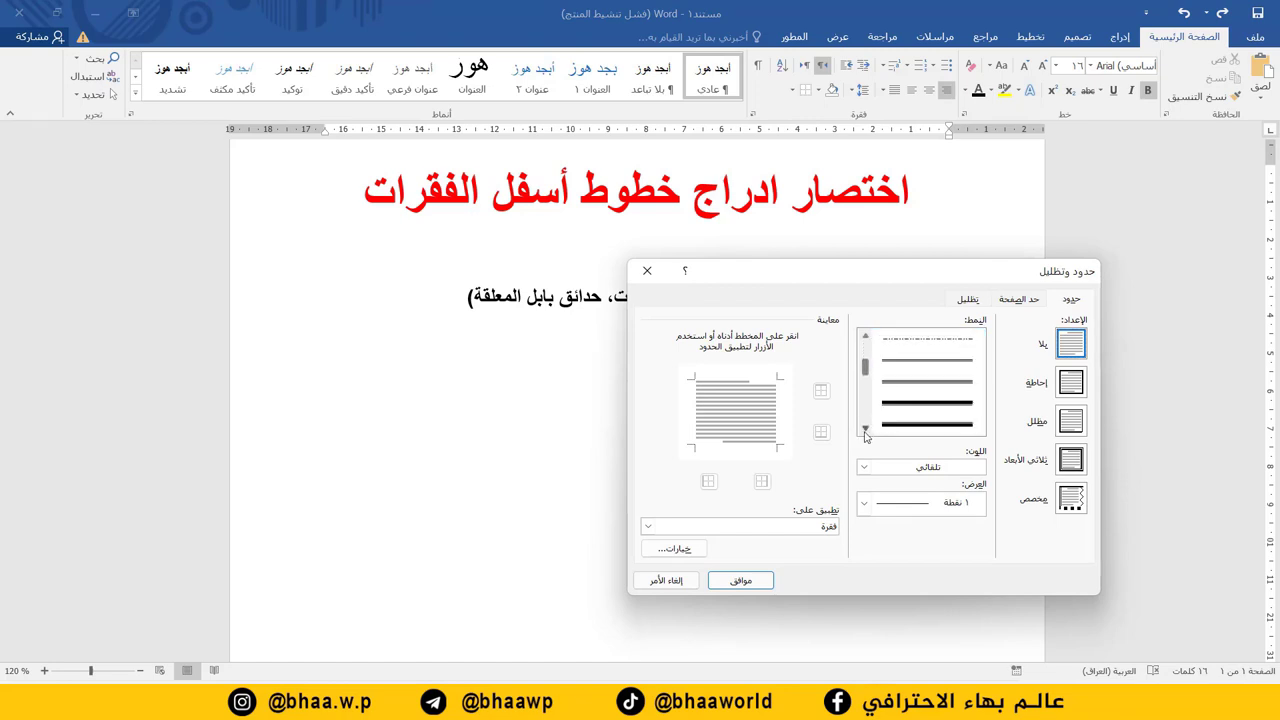
left_click(924, 384)
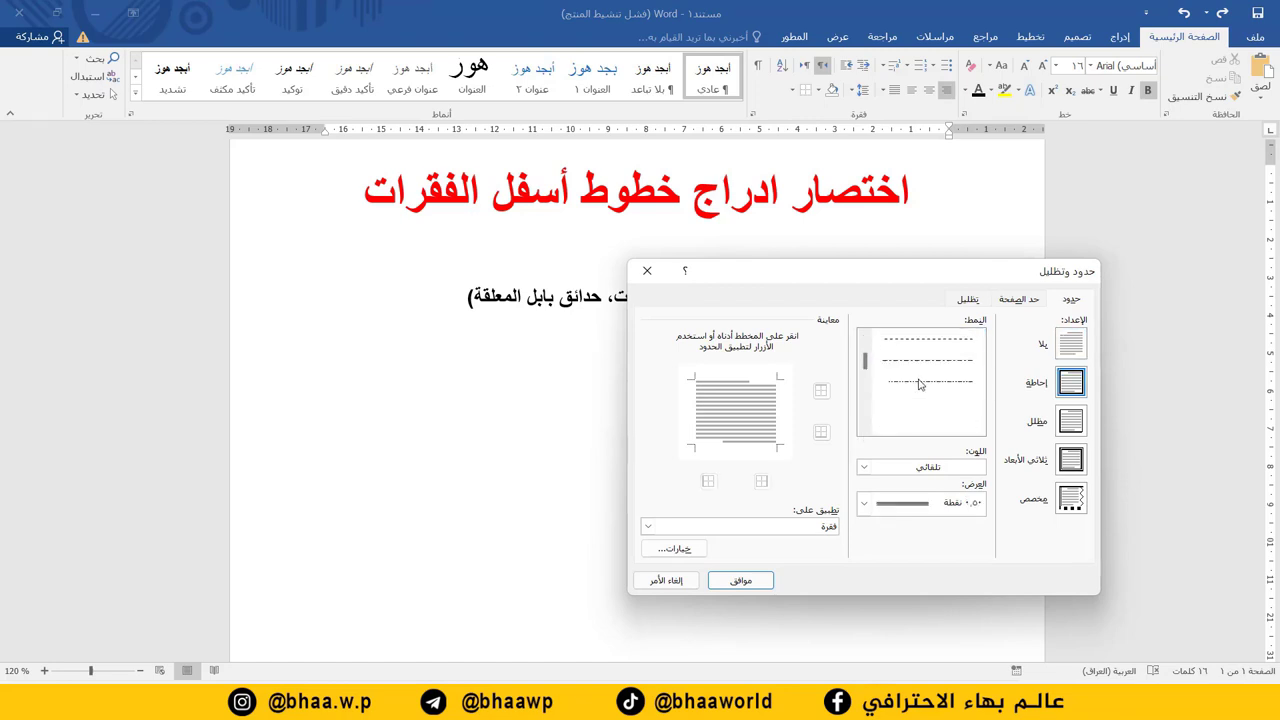
left_click(865, 467)
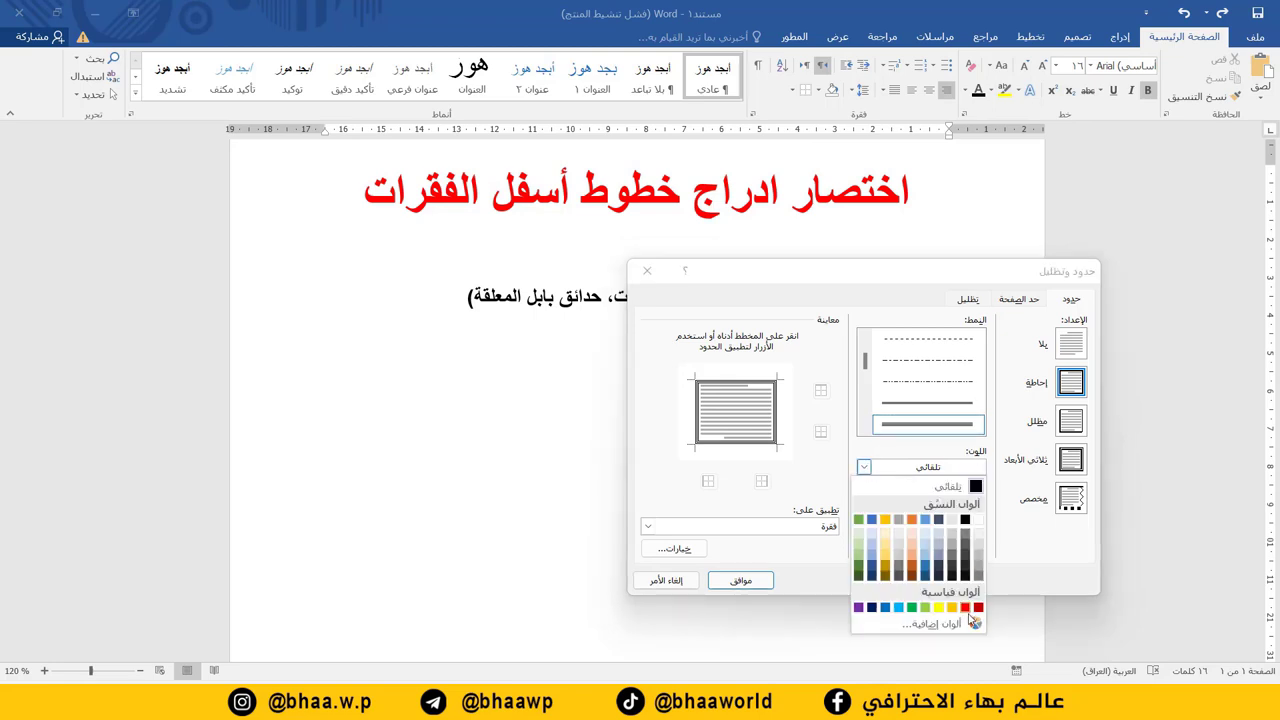
left_click(966, 606)
left_click(935, 502)
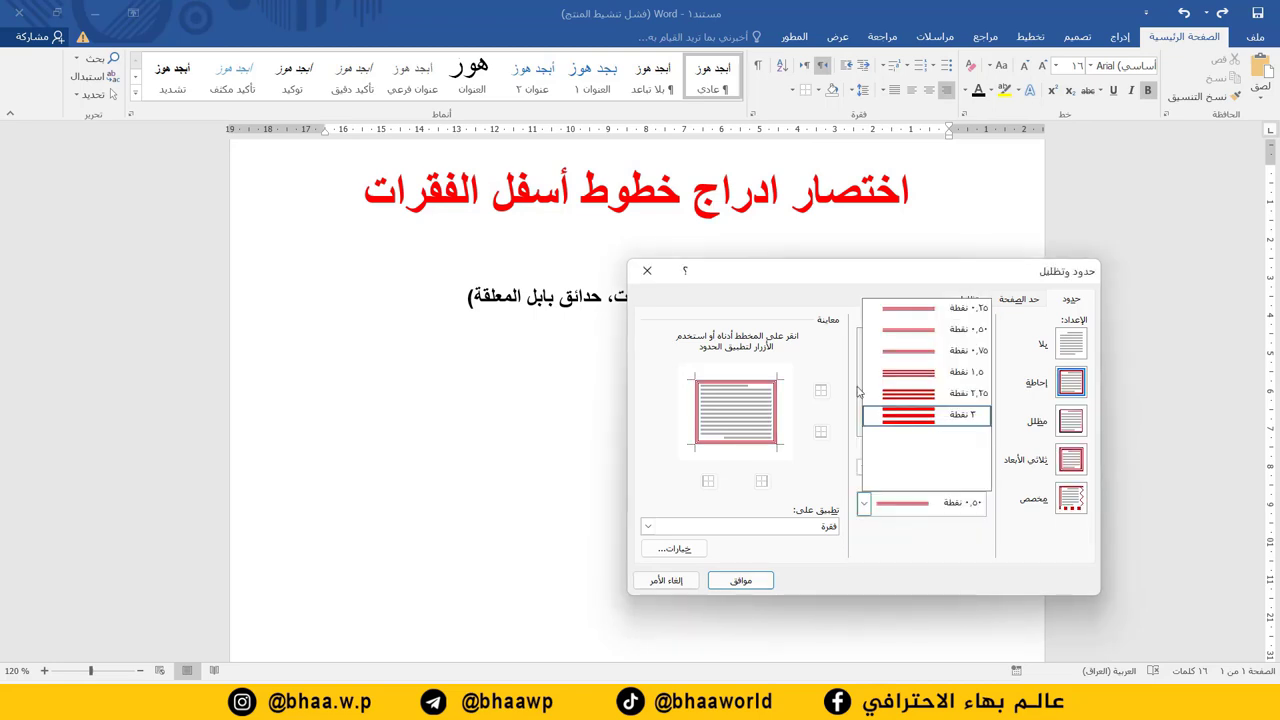
left_click(930, 329)
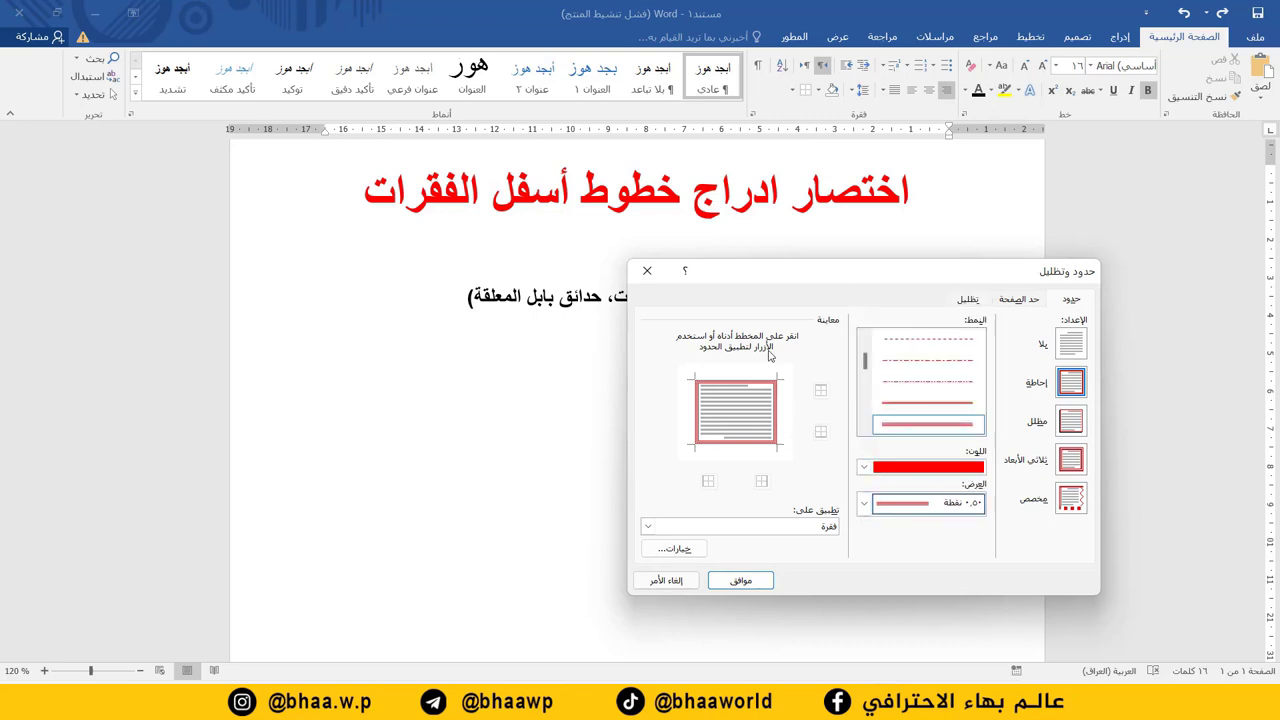
Clear all four sides of the border box and apply only a bottom border to the question paragraph.
mouse_move(815, 282)
left_mouse_down()
mouse_move(1037, 320)
mouse_move(755, 359)
left_mouse_up()
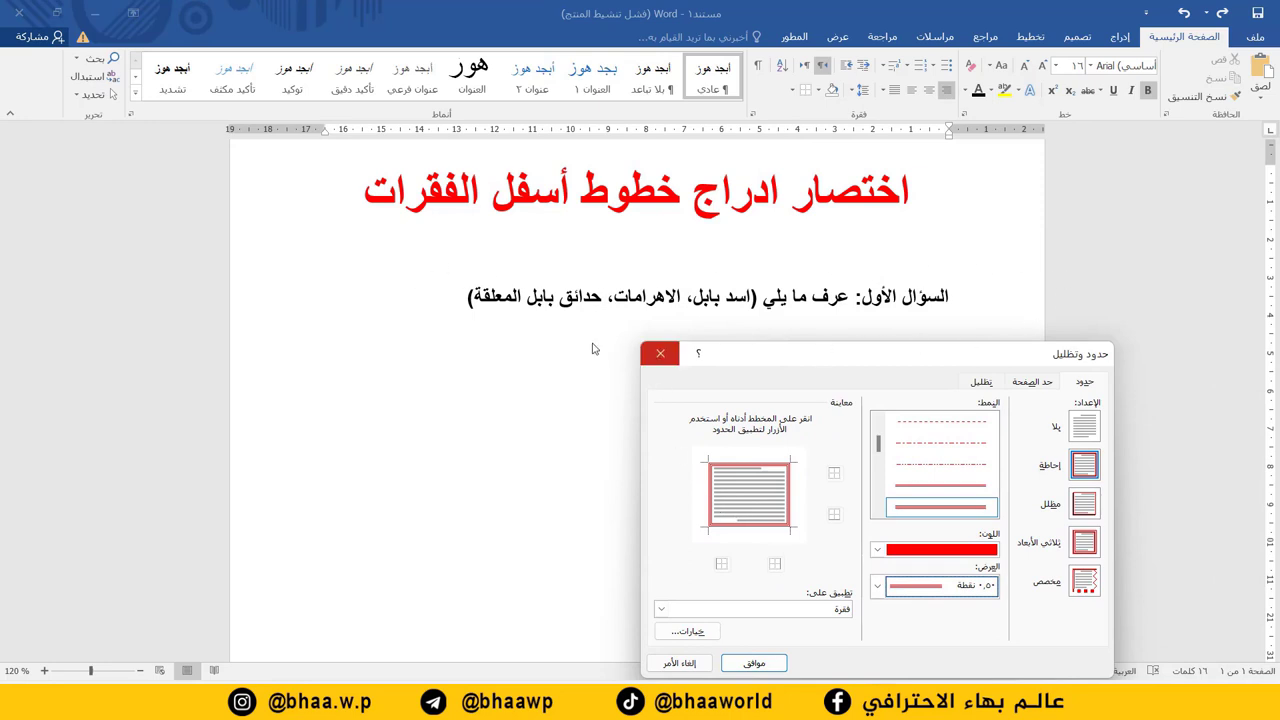
left_click(834, 514)
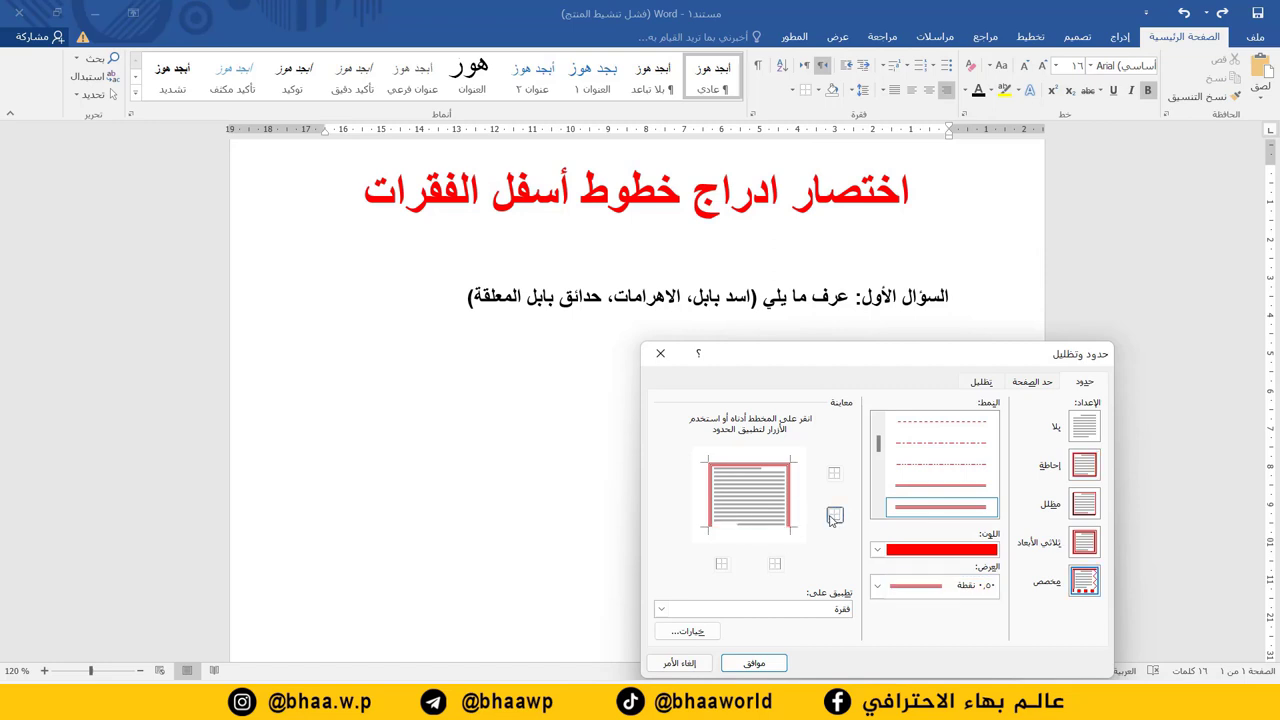
left_click(788, 485)
left_click(760, 465)
left_click(711, 489)
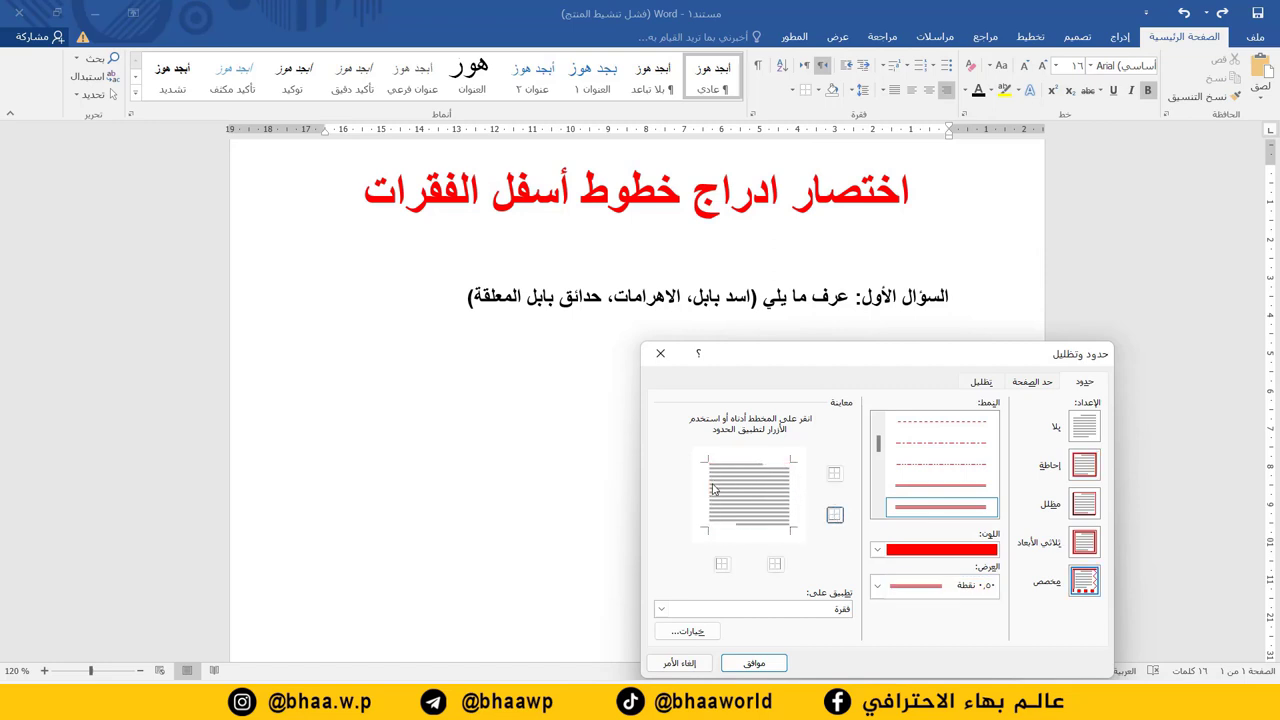
left_click_drag(843, 358, 650, 375)
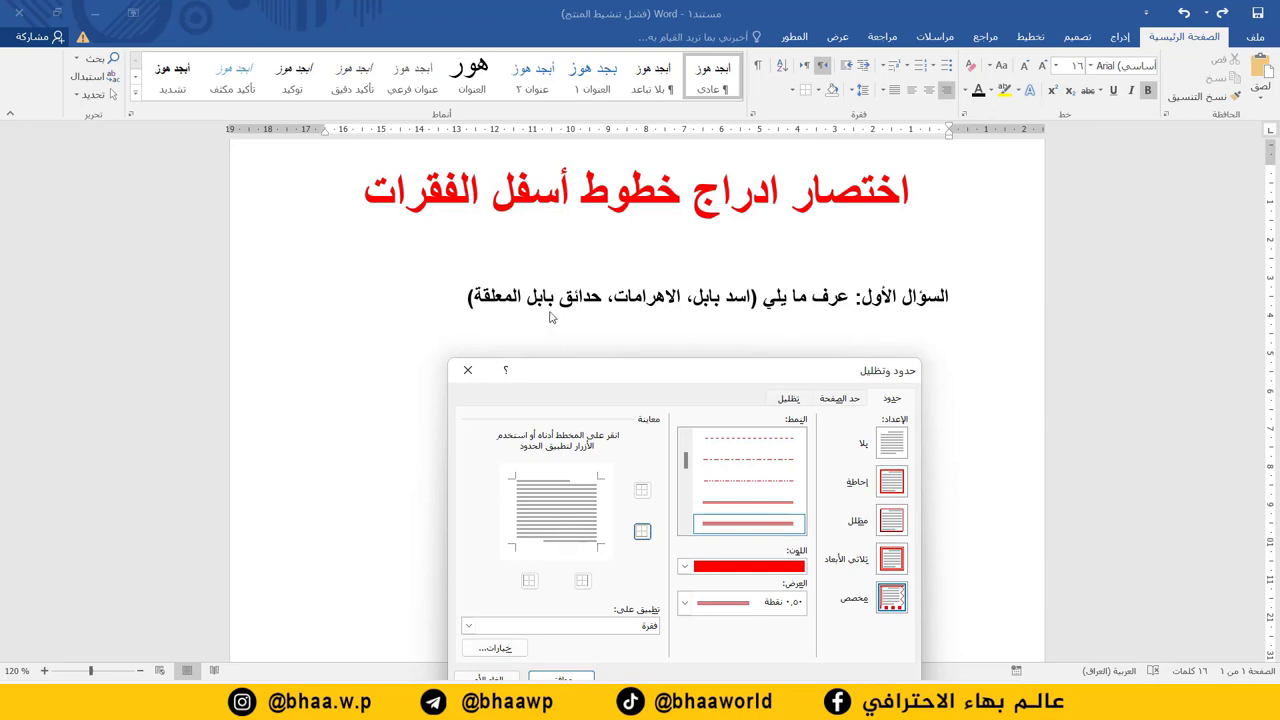
left_click(564, 547)
left_click_drag(621, 369, 623, 283)
left_click(566, 592)
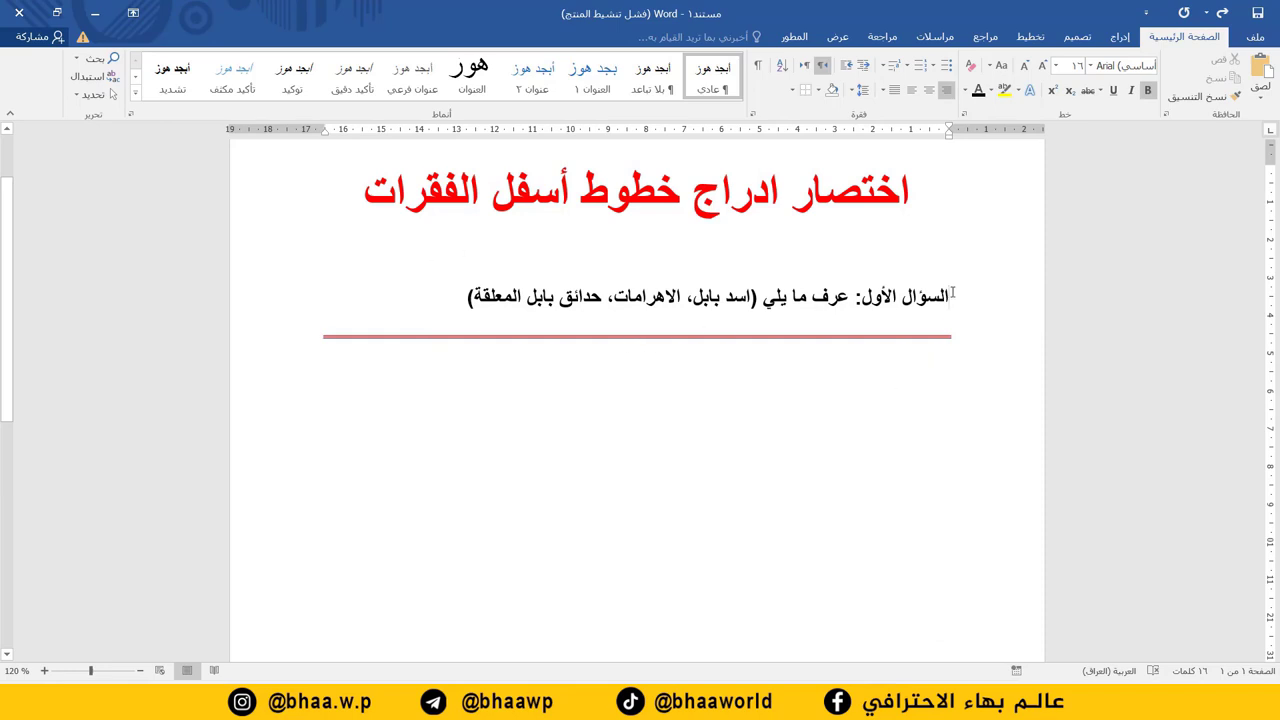
Remove the red border from the question paragraph using No Border.
left_click_drag(952, 293, 341, 347)
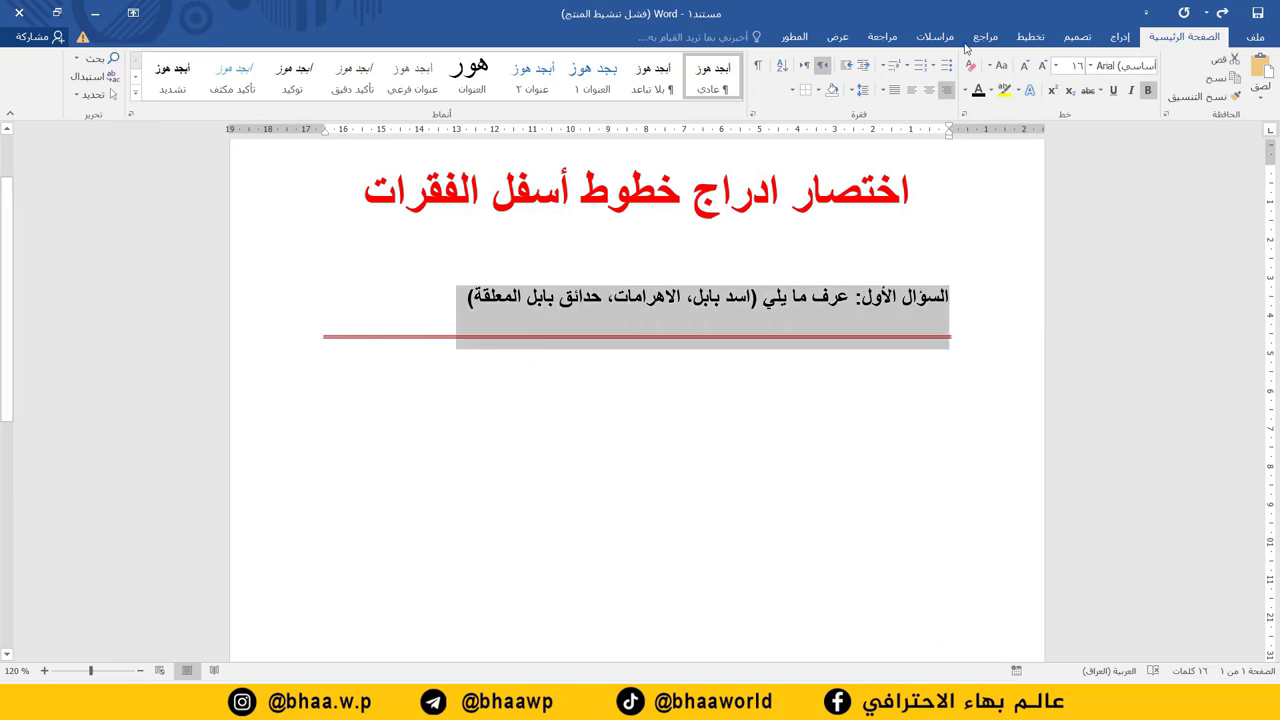
left_click(793, 91)
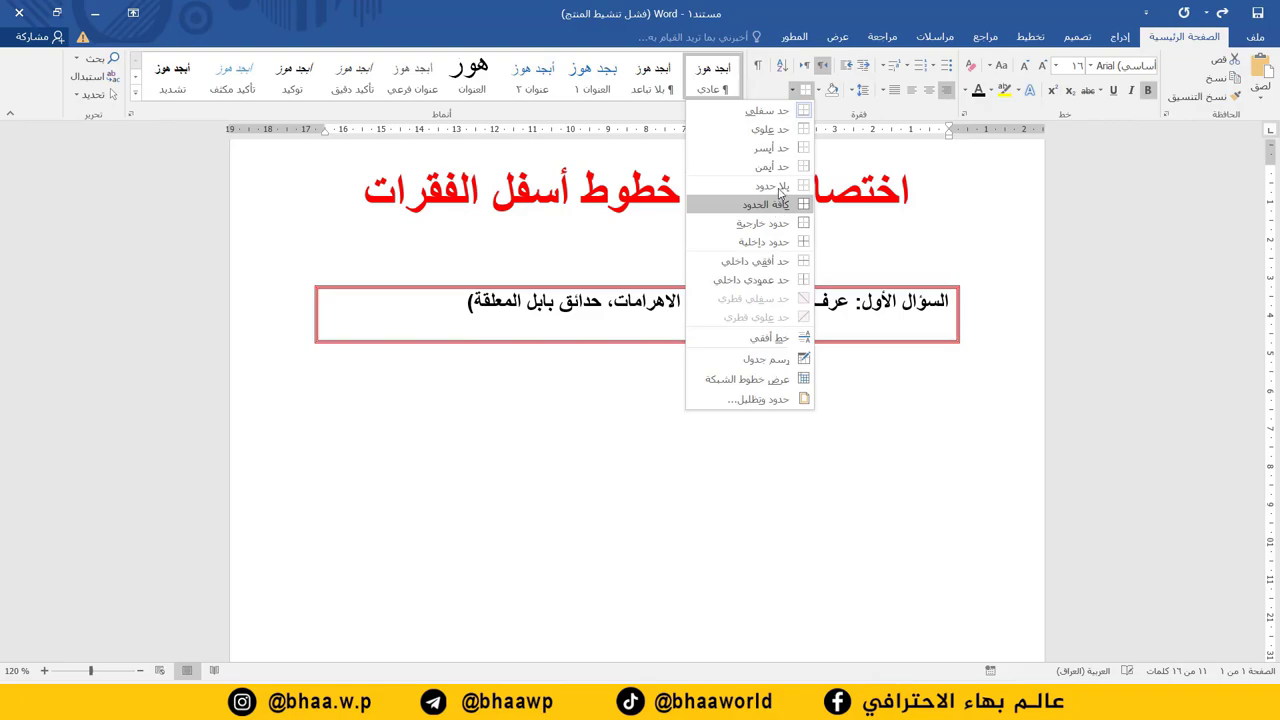
left_click(779, 187)
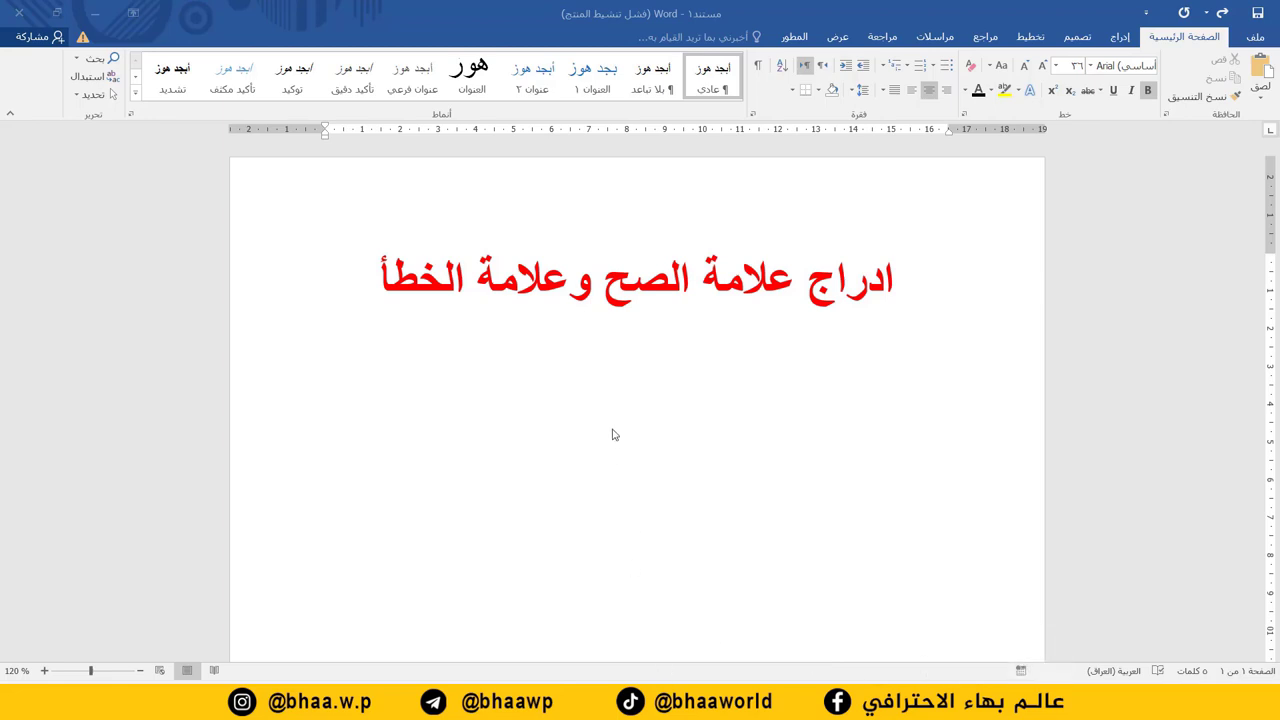
Place the insertion point below the heading and bring up the full symbol collection in the Wingdings font.
left_click(624, 394)
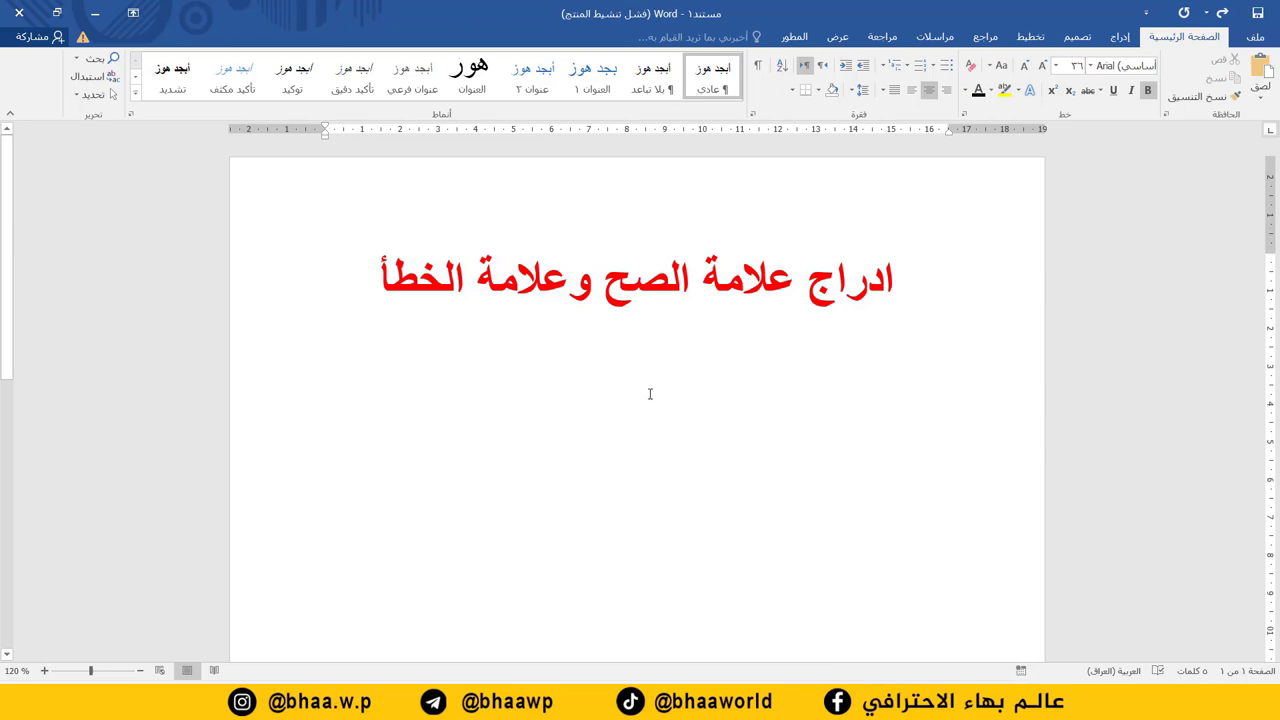
left_click(1120, 36)
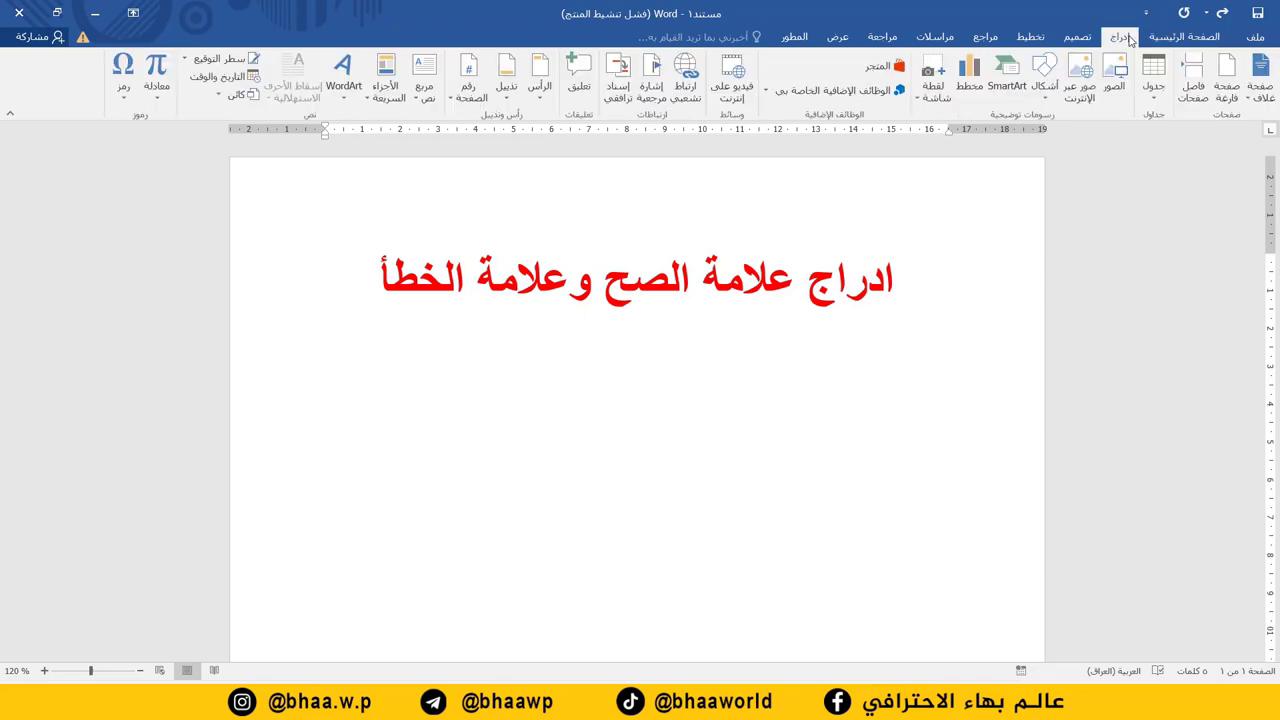
left_click(123, 78)
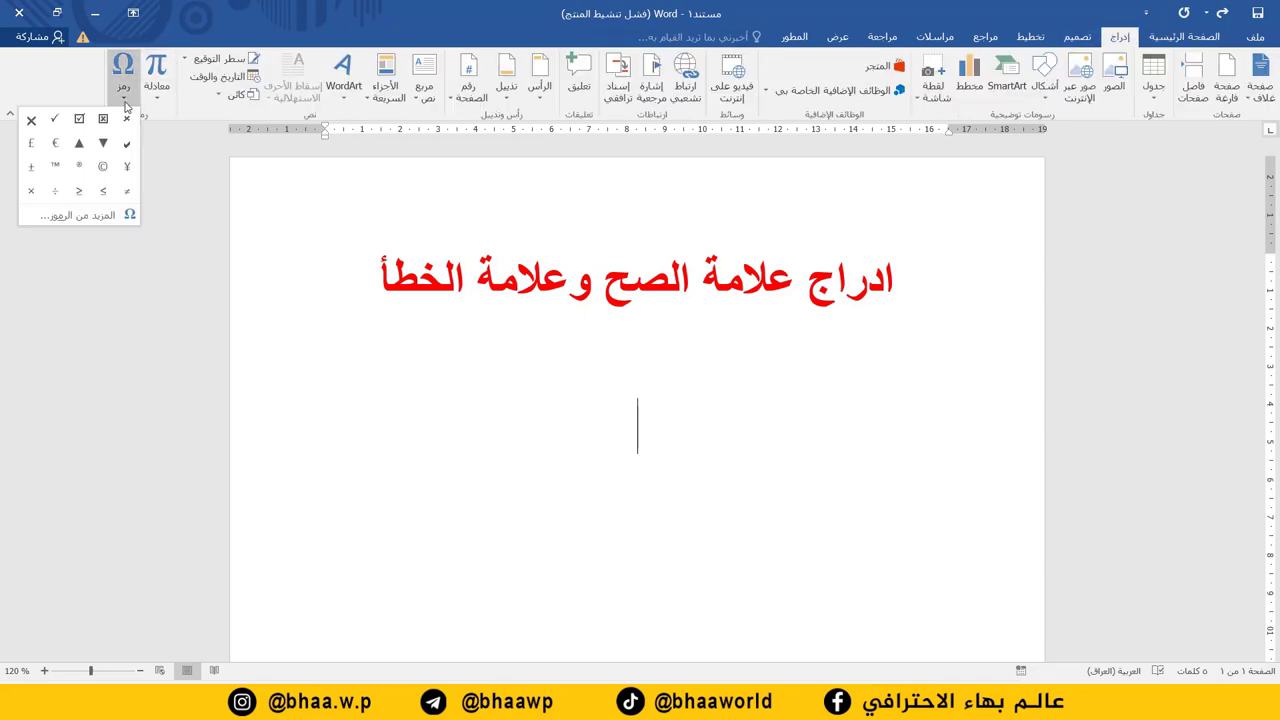
left_click(93, 216)
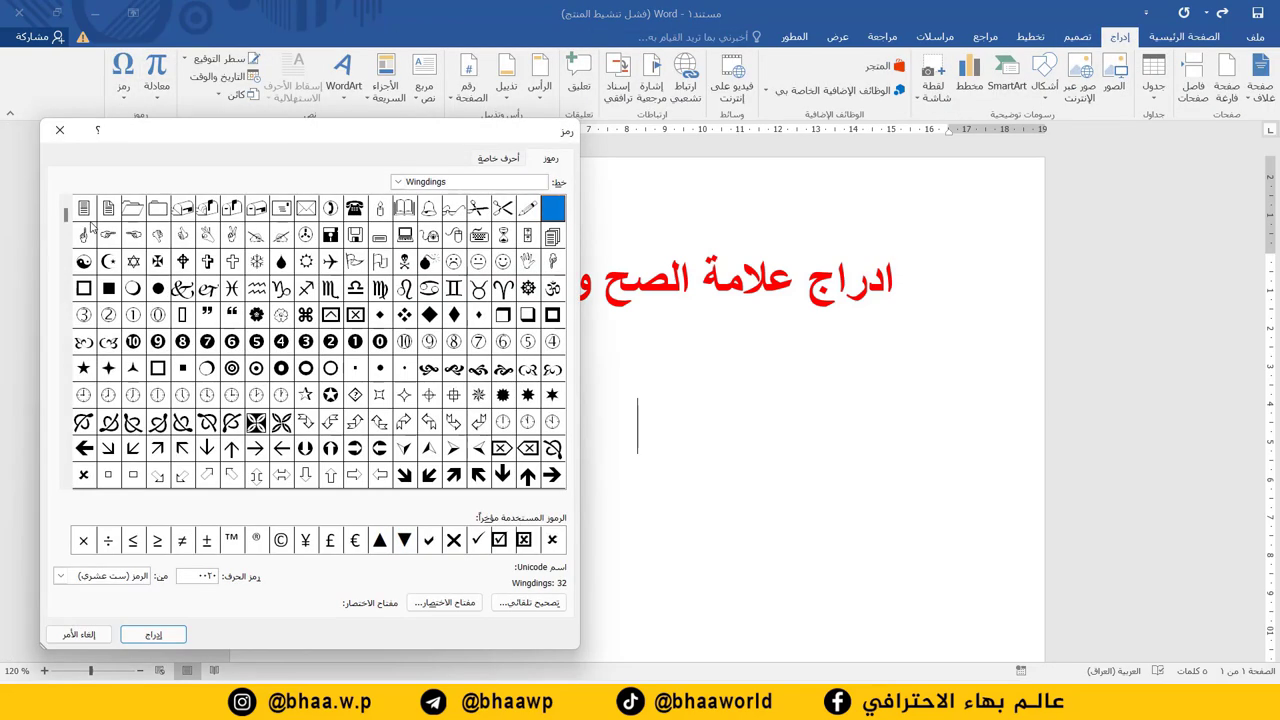
left_click(397, 181)
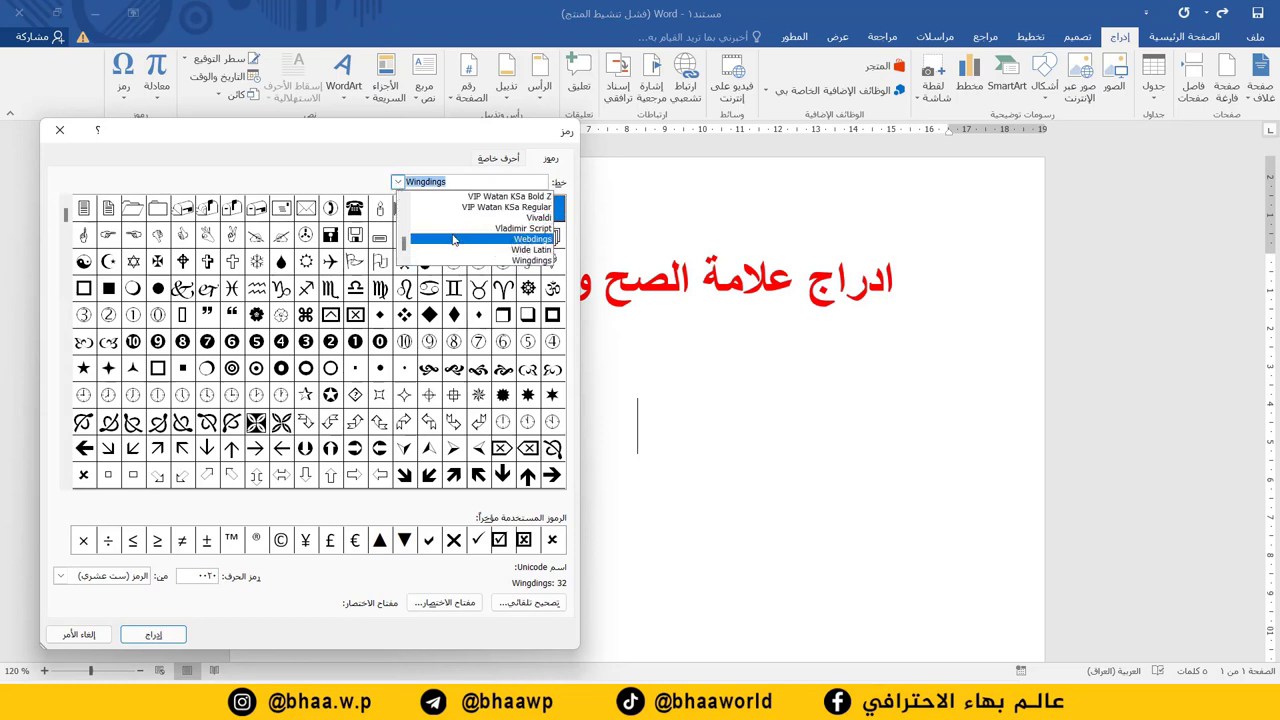
left_click_drag(406, 245, 495, 248)
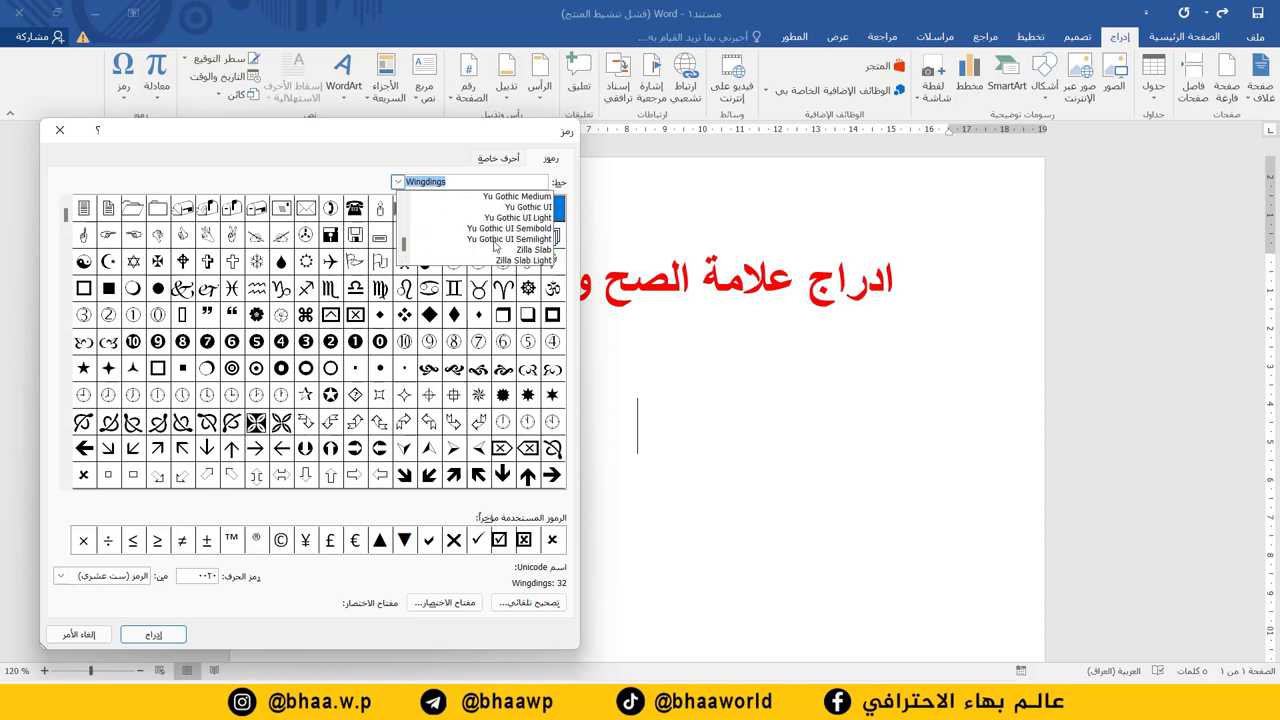
scroll(500, 245, "up", 2)
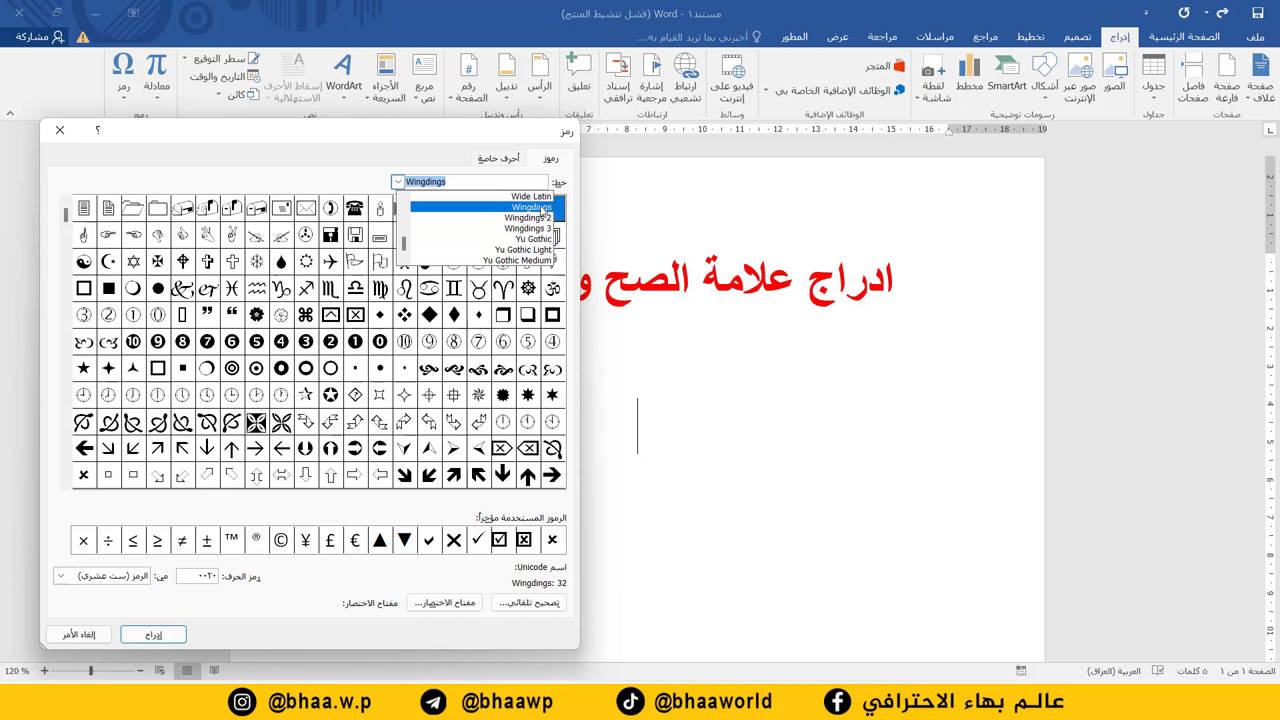
left_click(533, 207)
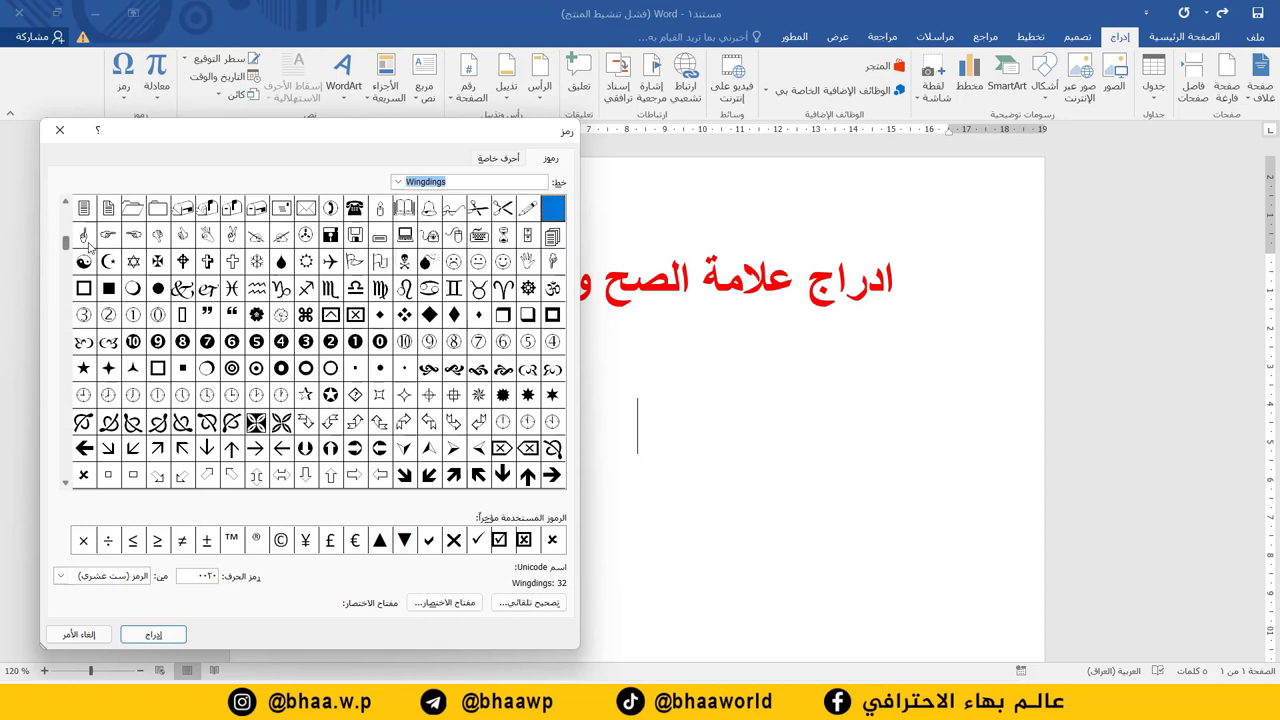
Insert the Wingdings check mark (00FC) followed by the cross mark (00FB) and close the symbol collection.
left_click(65, 482)
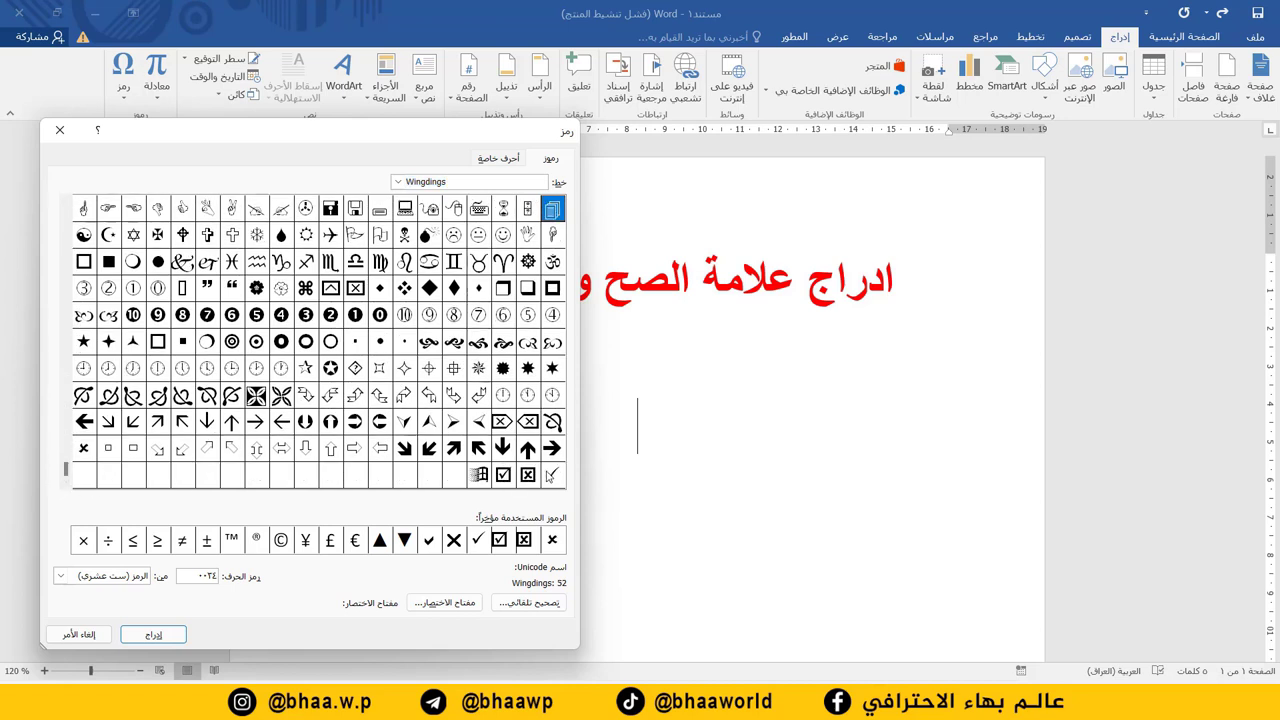
left_click(551, 477)
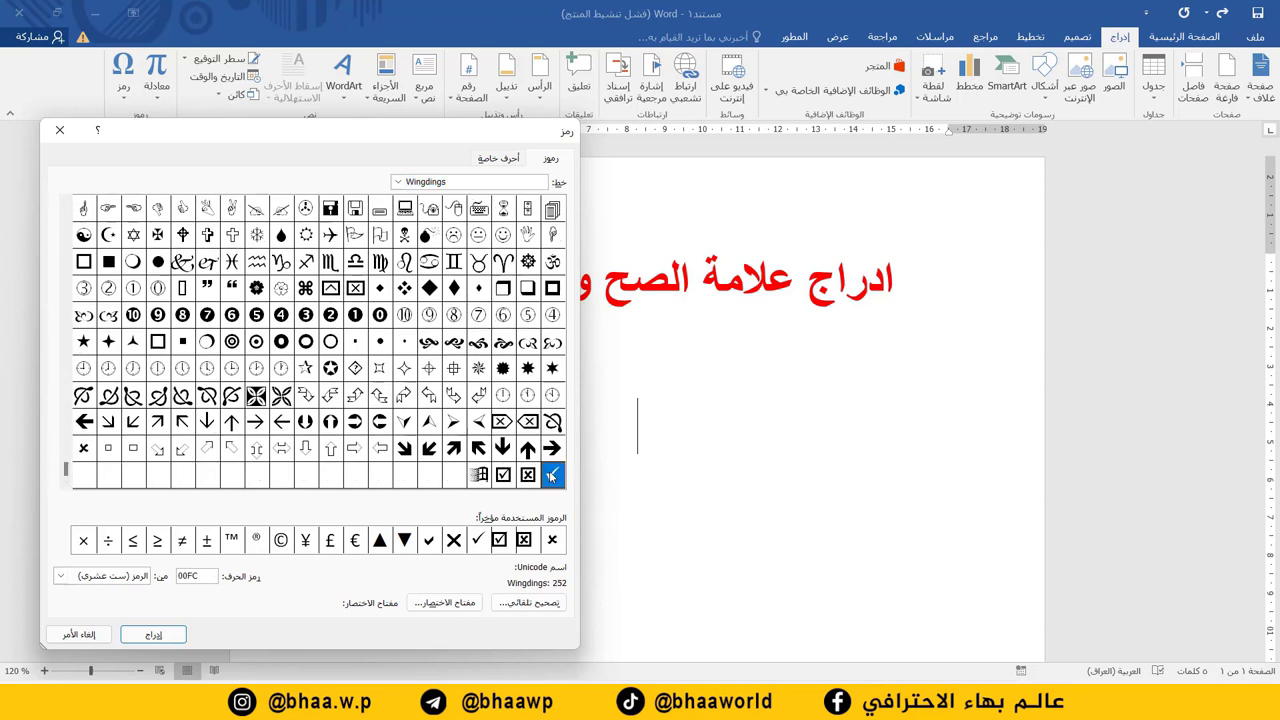
double_click(551, 477)
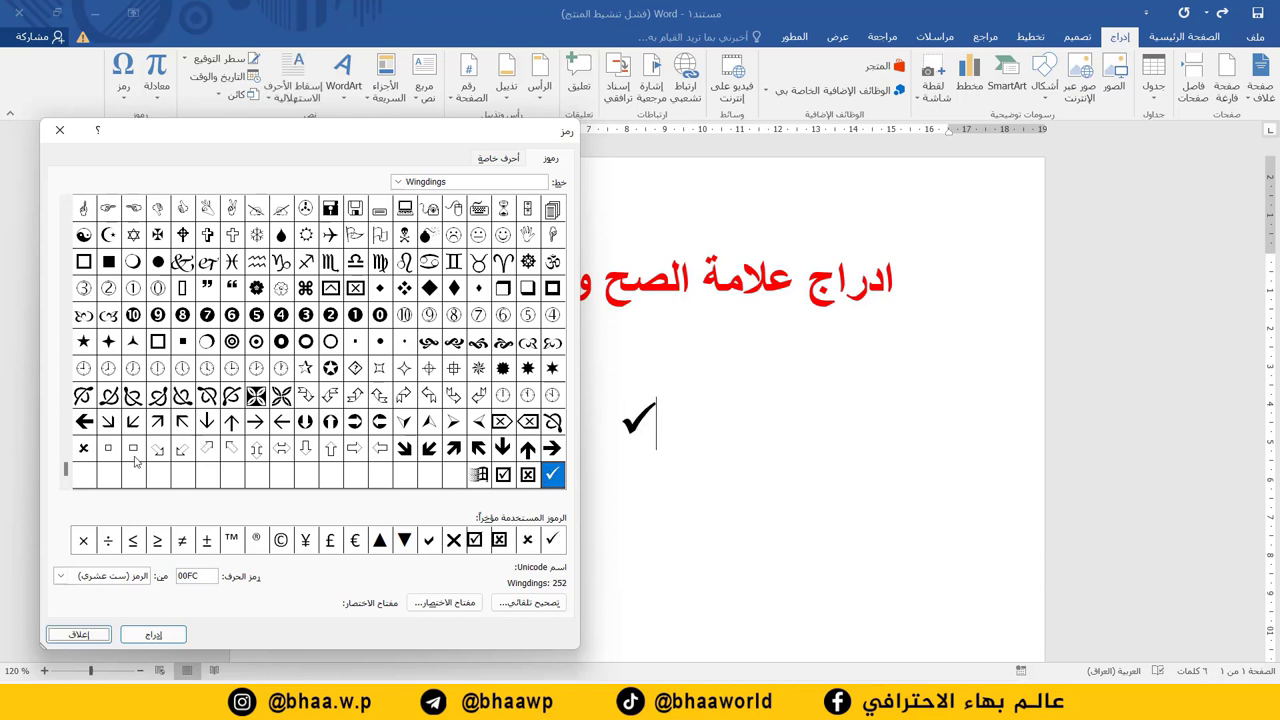
double_click(85, 452)
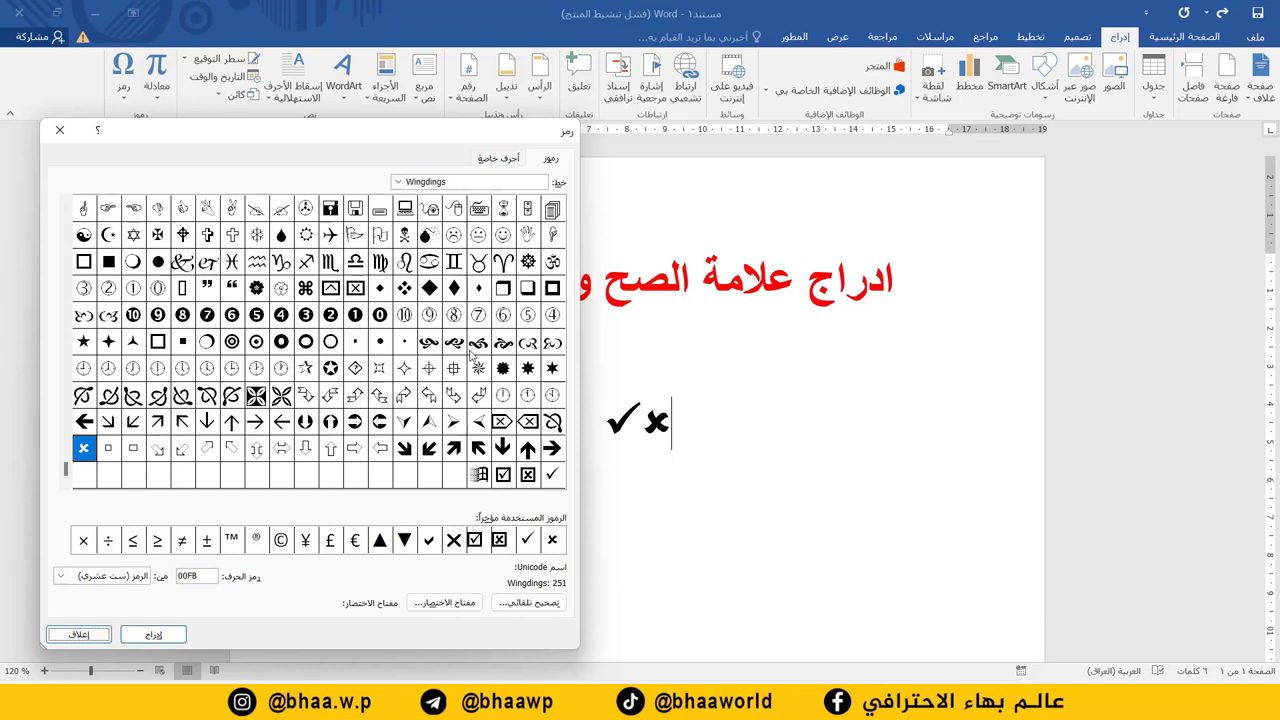
left_click(59, 130)
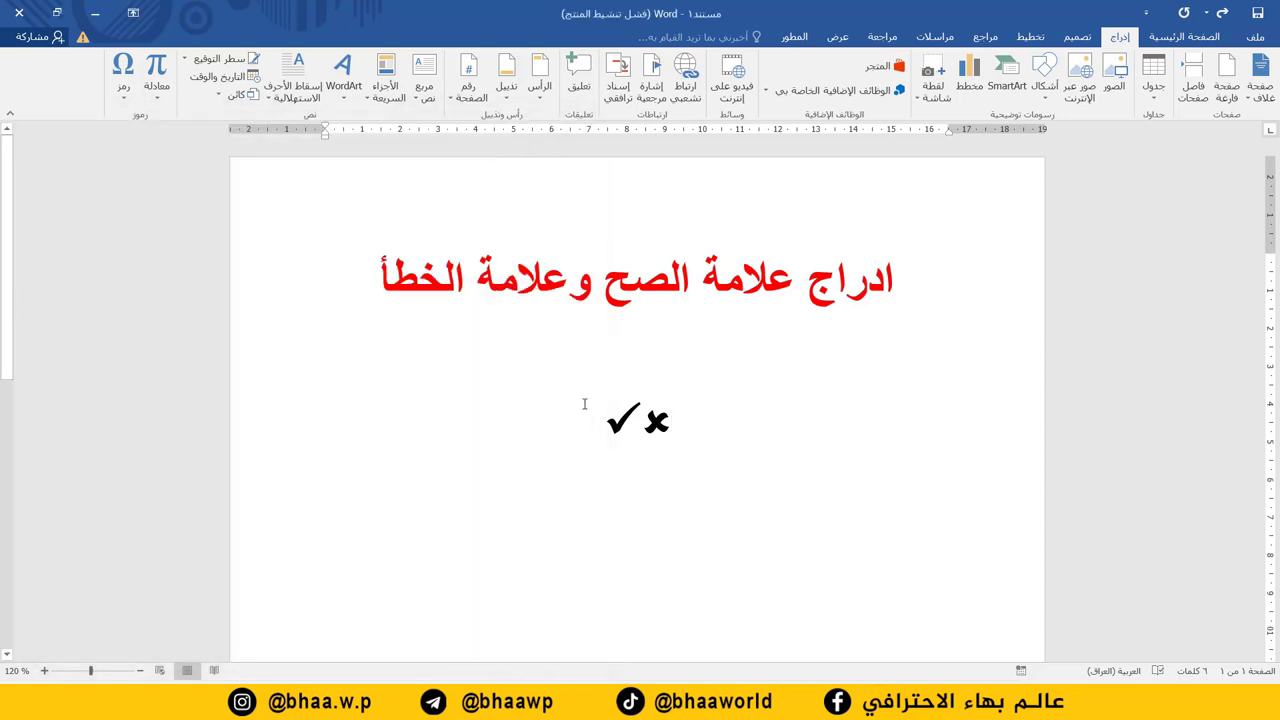
Enlarge the inserted check and cross marks to a font size of 160.
left_click(586, 423)
left_click_drag(586, 423, 693, 340)
left_click(1184, 36)
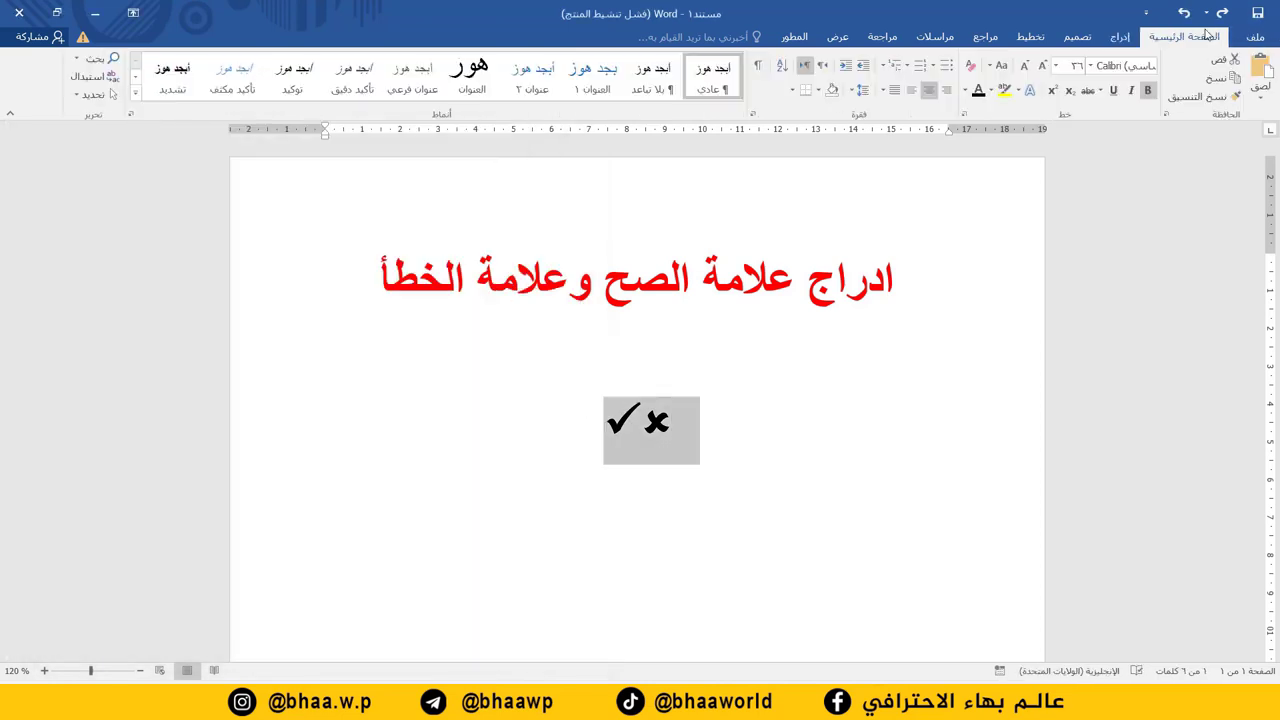
double_click(1044, 66)
triple_click(1044, 66)
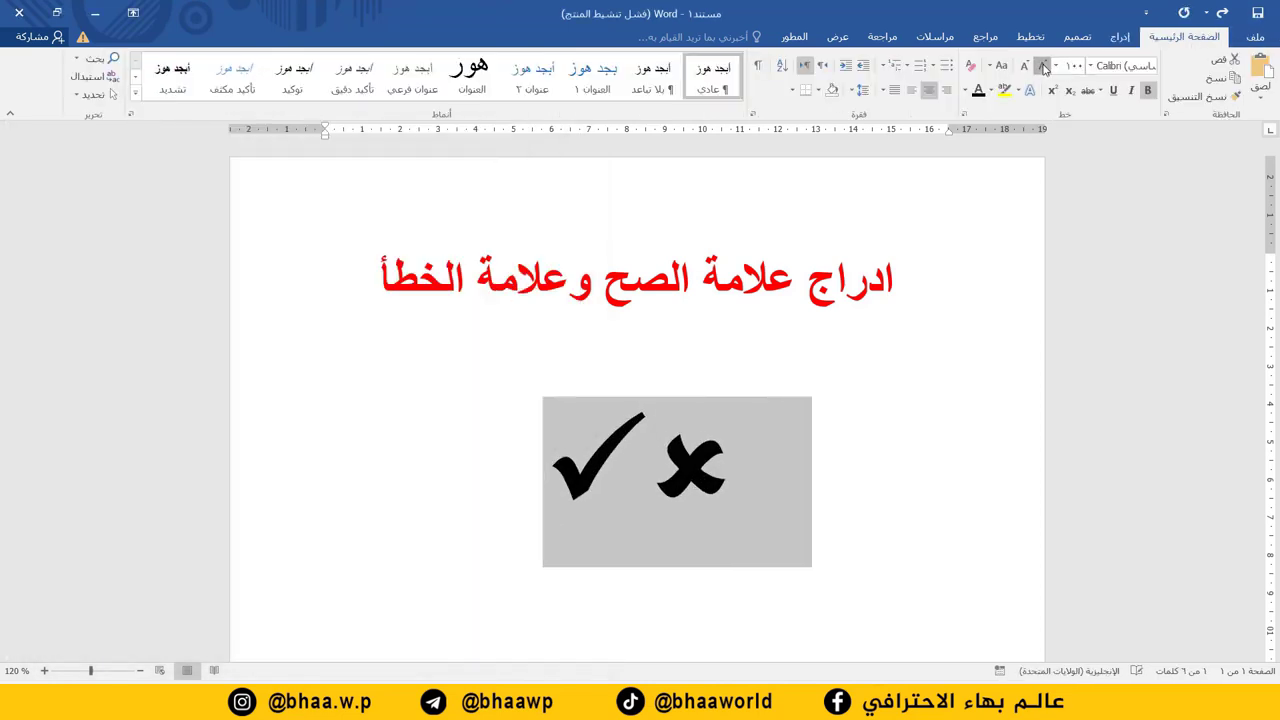
double_click(1044, 66)
triple_click(1044, 66)
left_click(1044, 66)
left_click(795, 520)
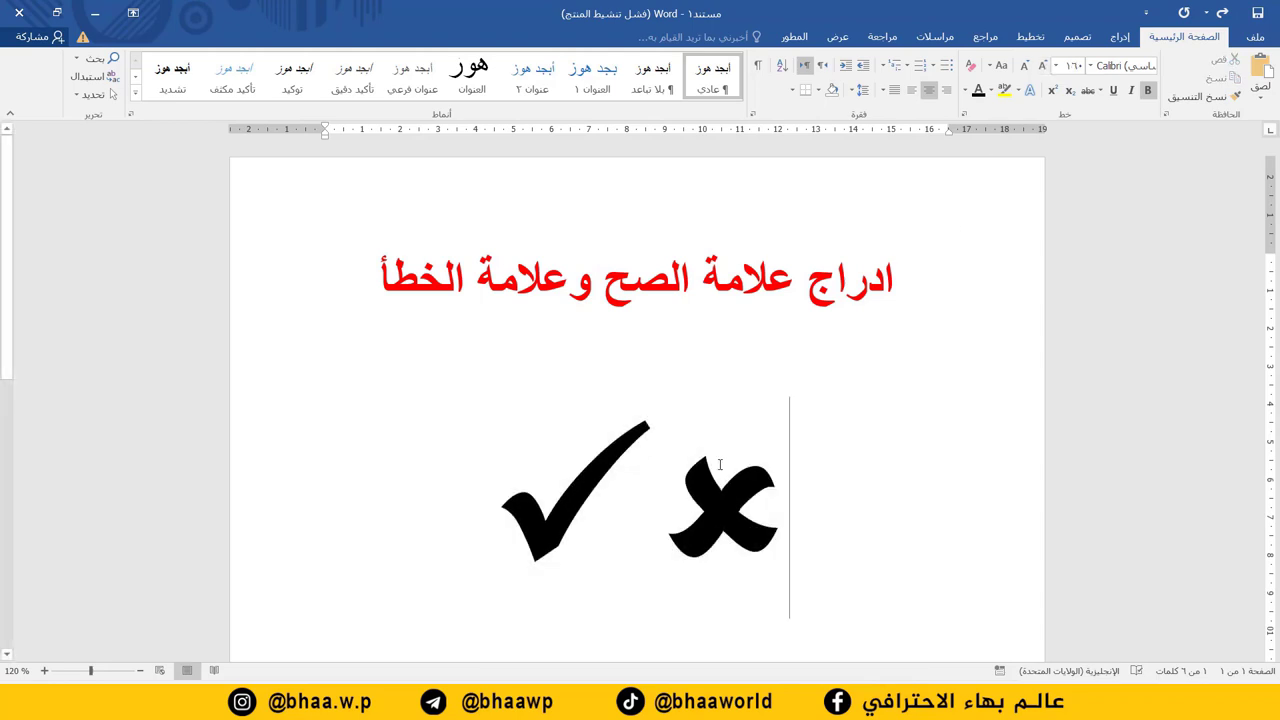
Colour the cross mark standard red.
left_click(655, 520)
left_click(790, 520, "shift")
left_click(967, 90)
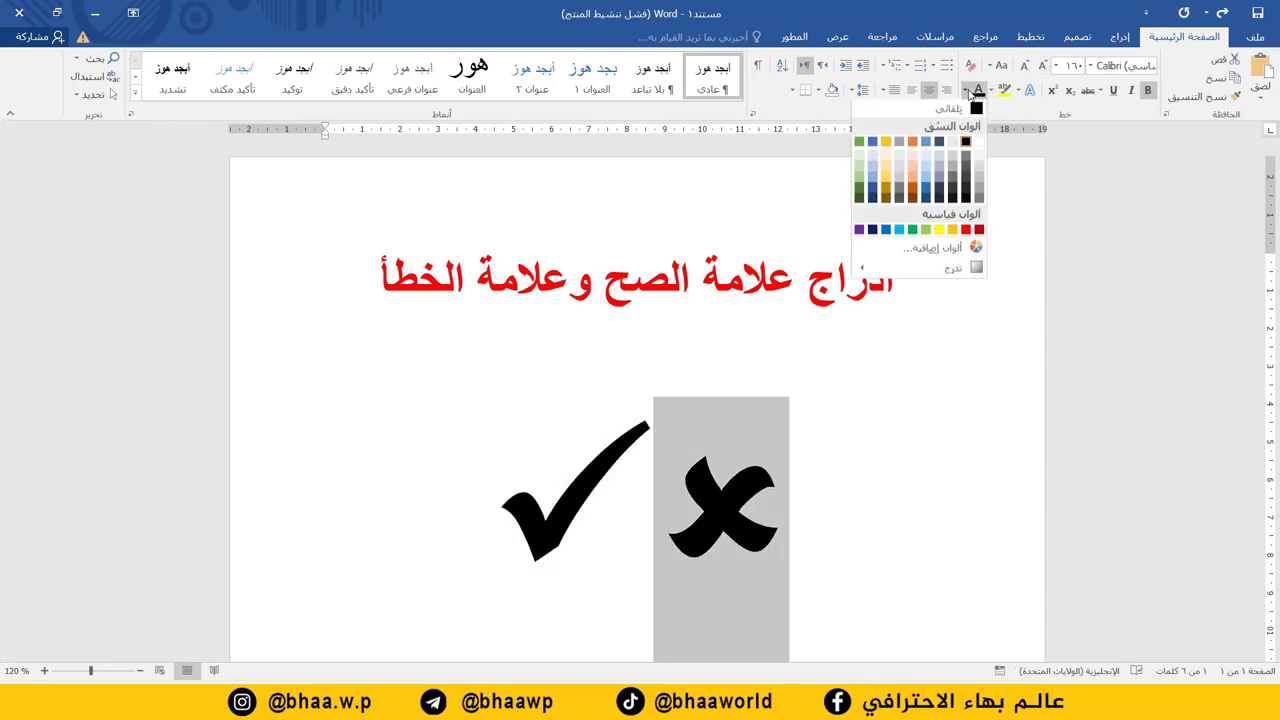
left_click(964, 232)
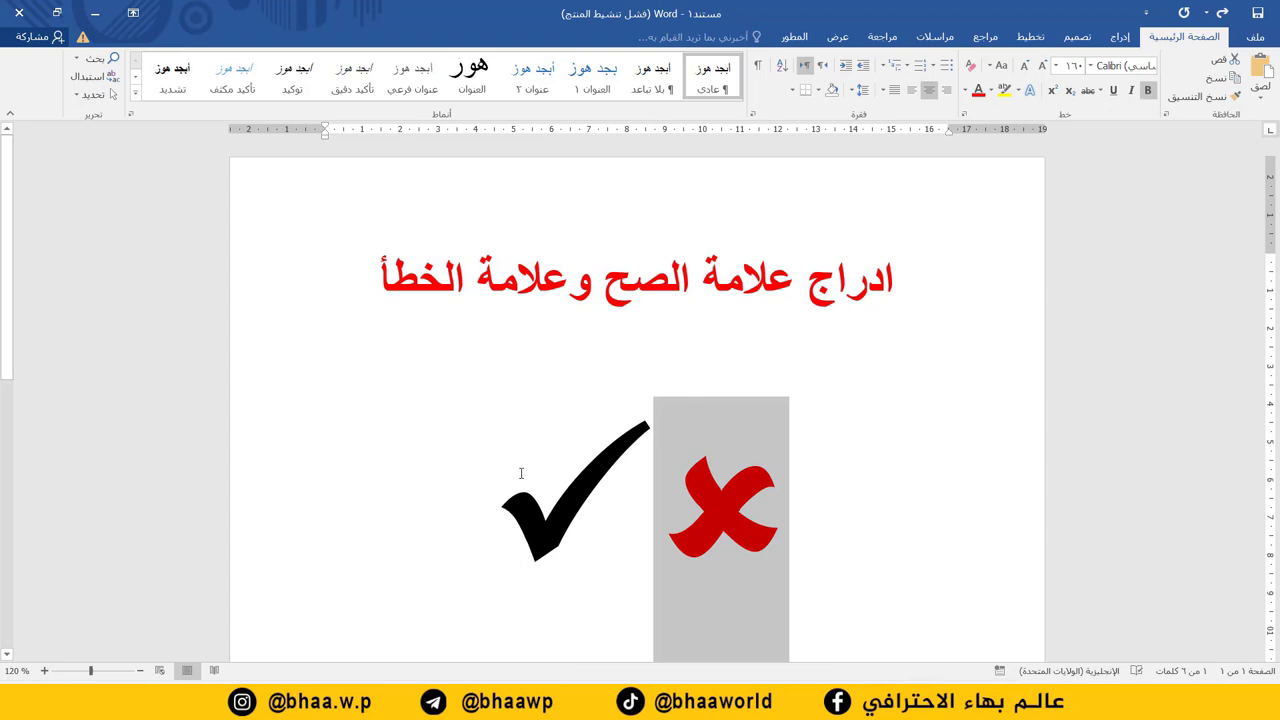
Colour the check mark standard green.
key("shift+Left")
key("shift+Left")
left_click(966, 90)
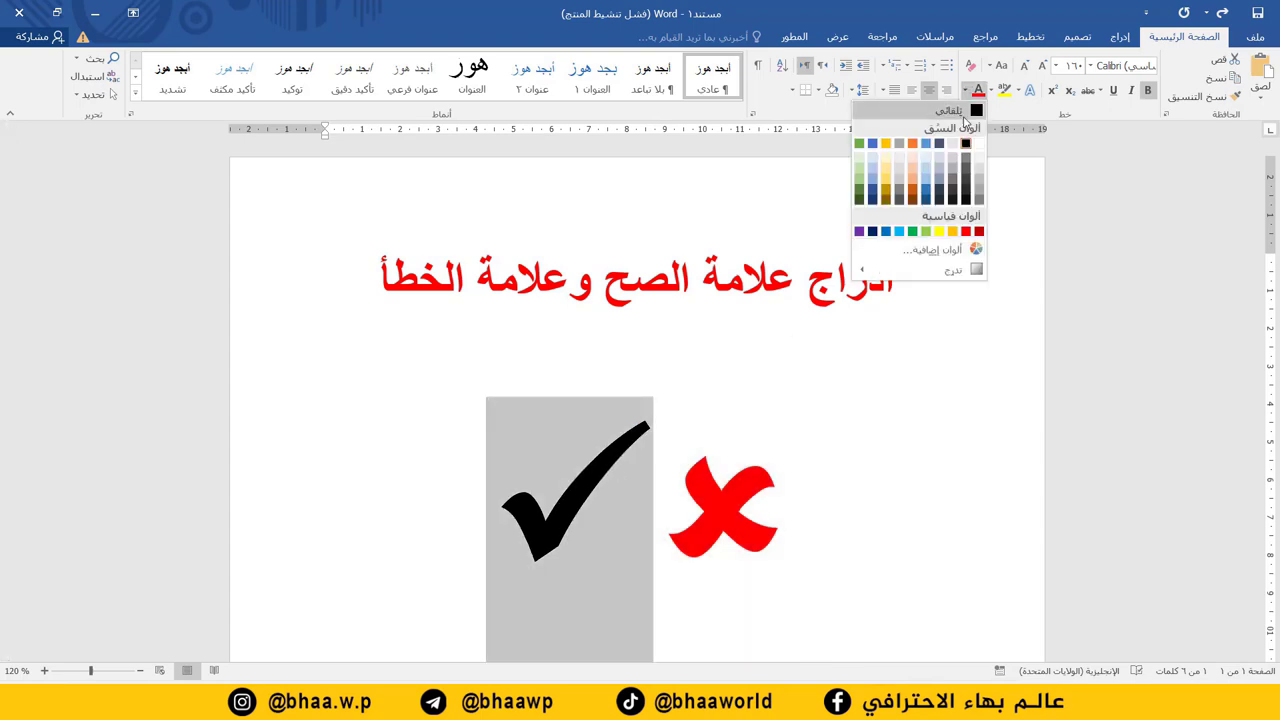
left_click(912, 232)
Enlarge the whole line with the coloured check and cross marks by seven more font size increments.
triple_click(740, 465)
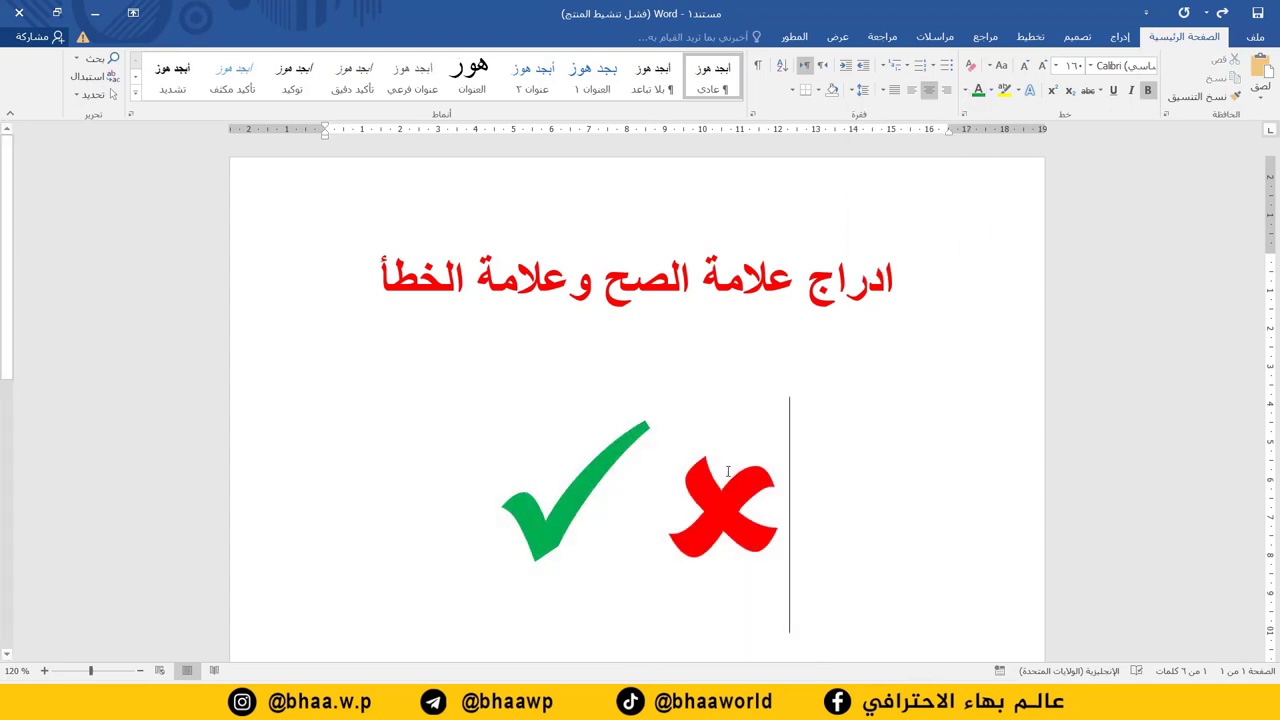
left_click(1042, 66)
left_click(1042, 66)
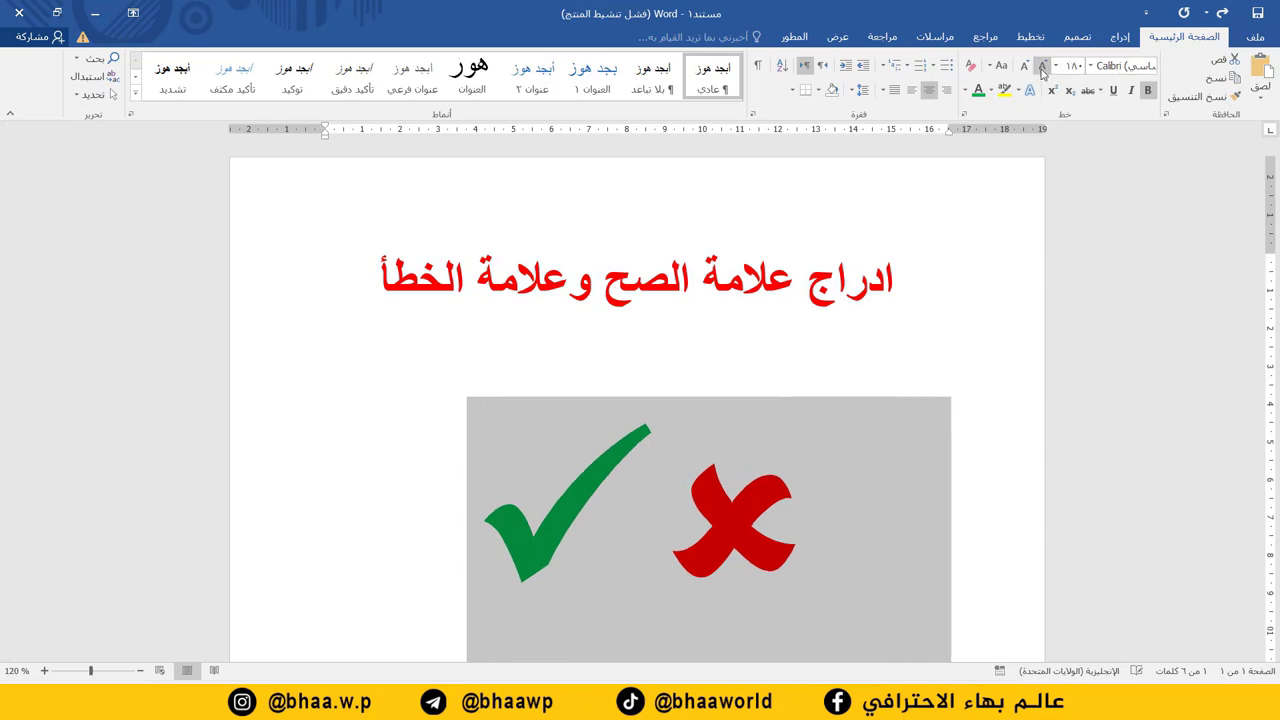
left_click(1042, 66)
left_click(1042, 66)
left_click(1042, 66)
left_click(1042, 66)
left_click(1042, 66)
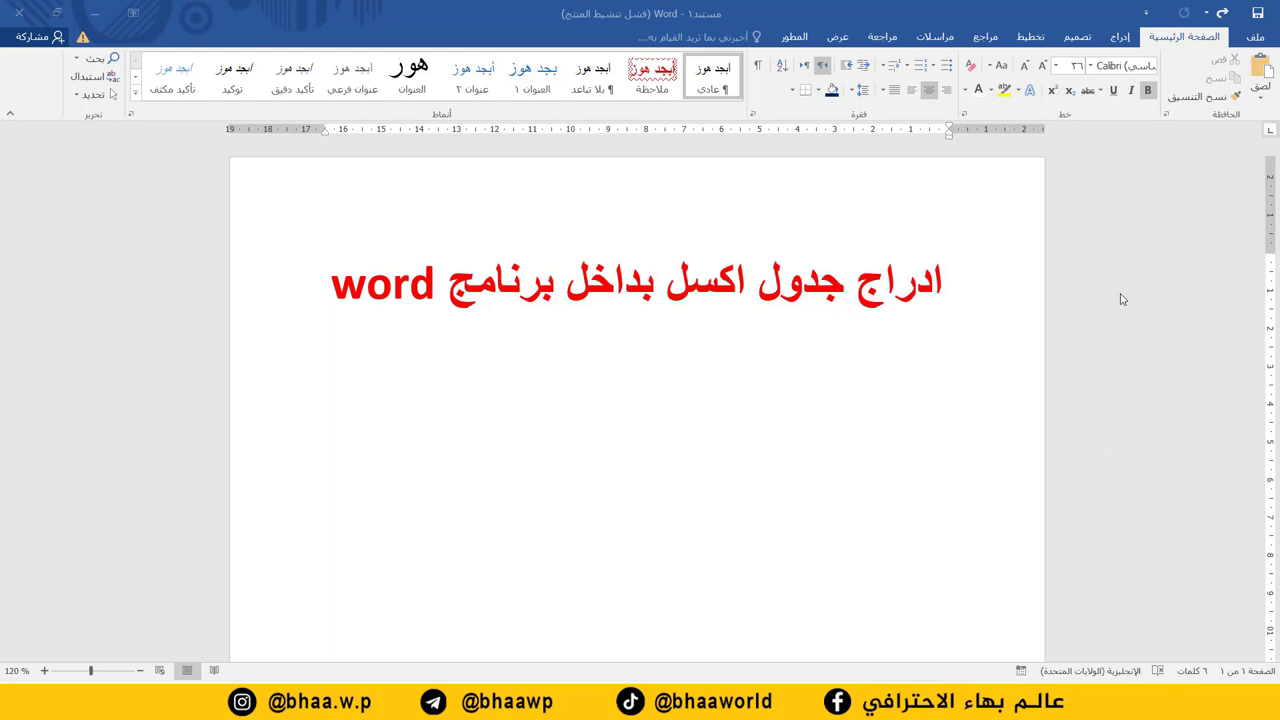
Insert an embedded Excel spreadsheet below the heading and set its sheet direction to right-to-left.
left_click(1120, 37)
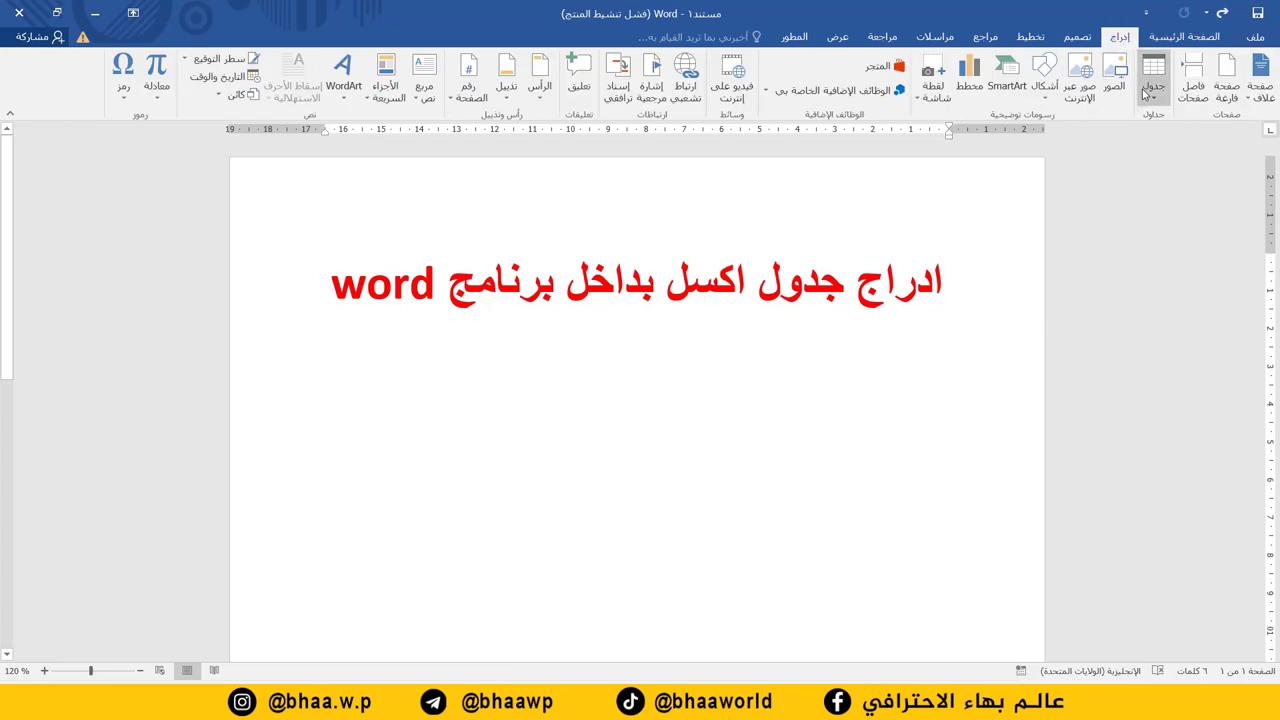
left_click(1156, 106)
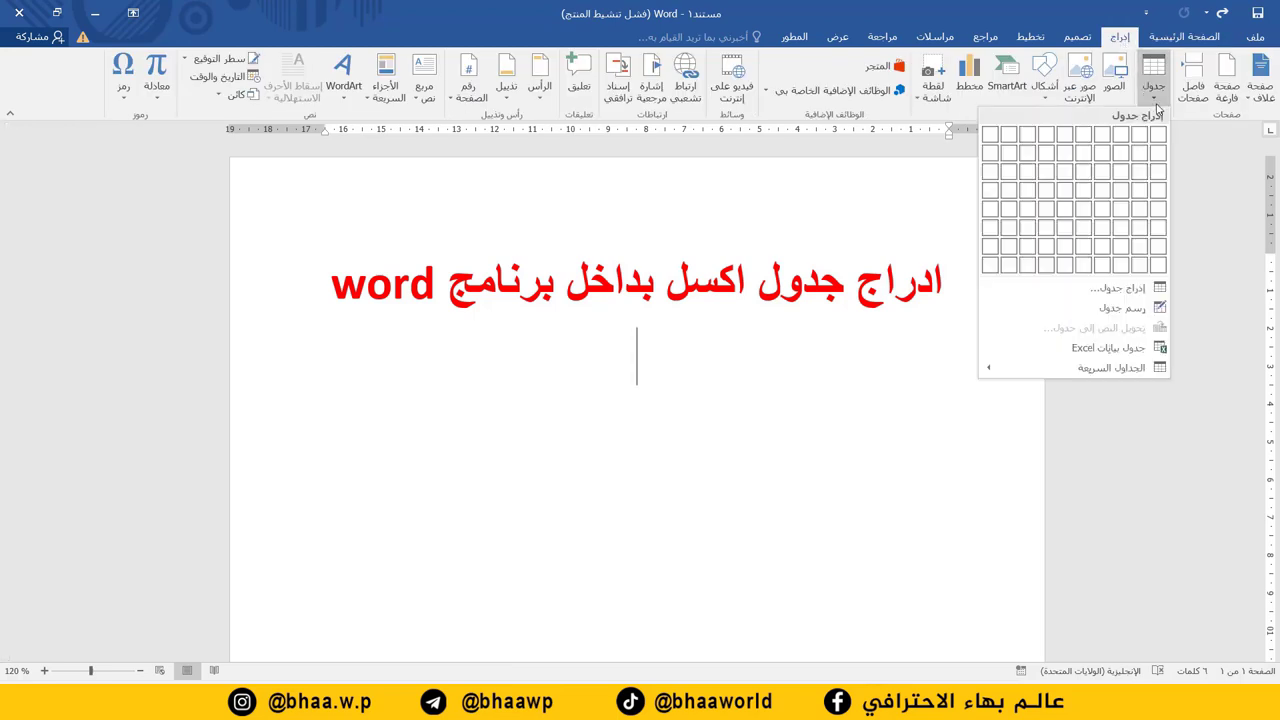
left_click(1127, 349)
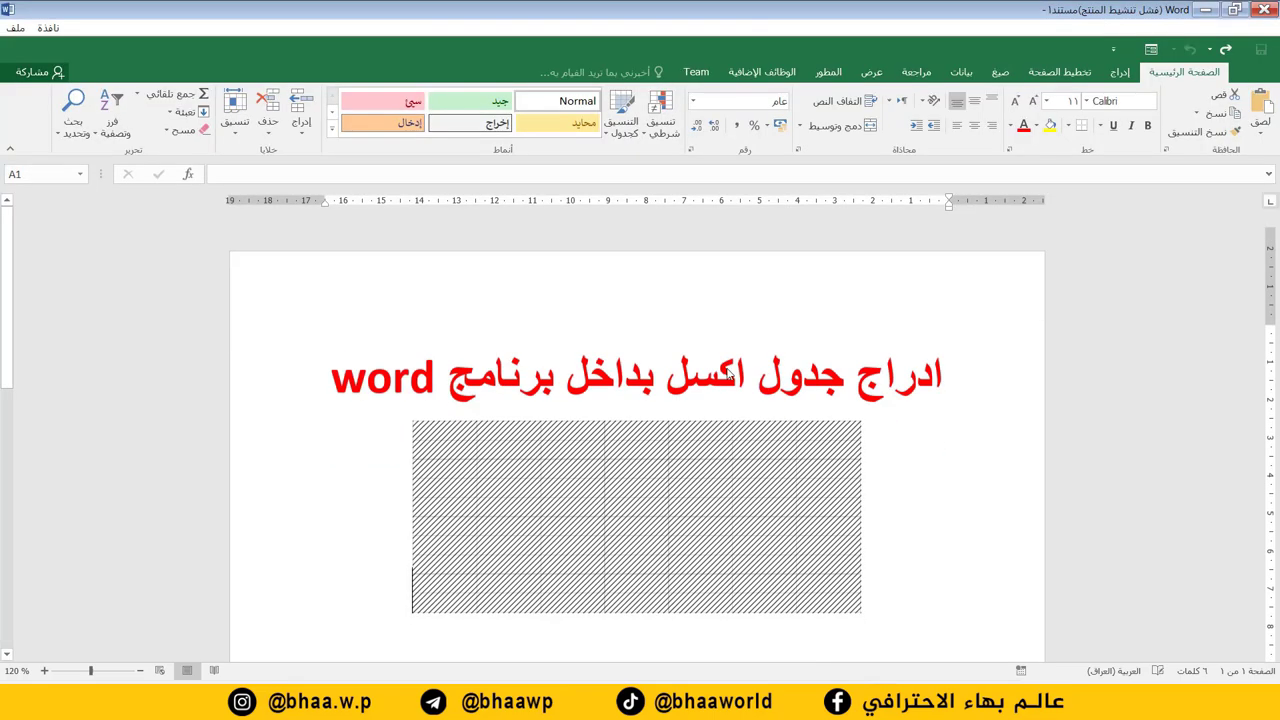
key("Escape")
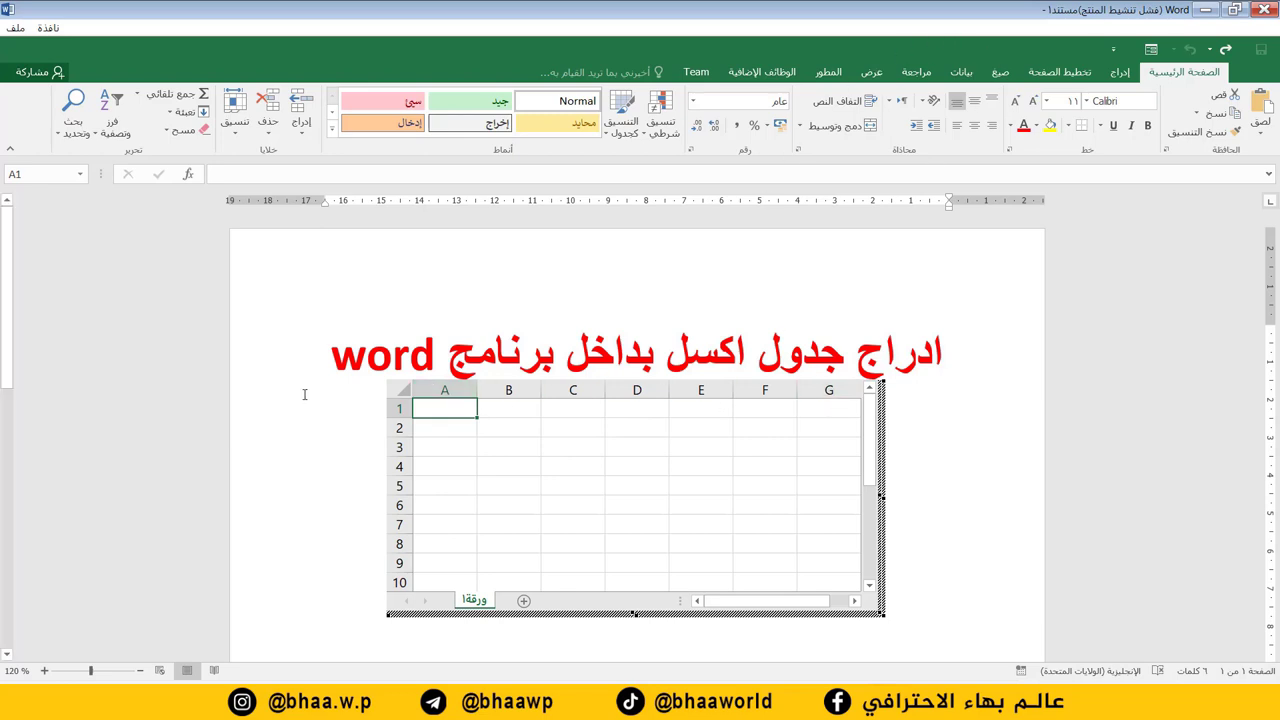
left_click(1062, 78)
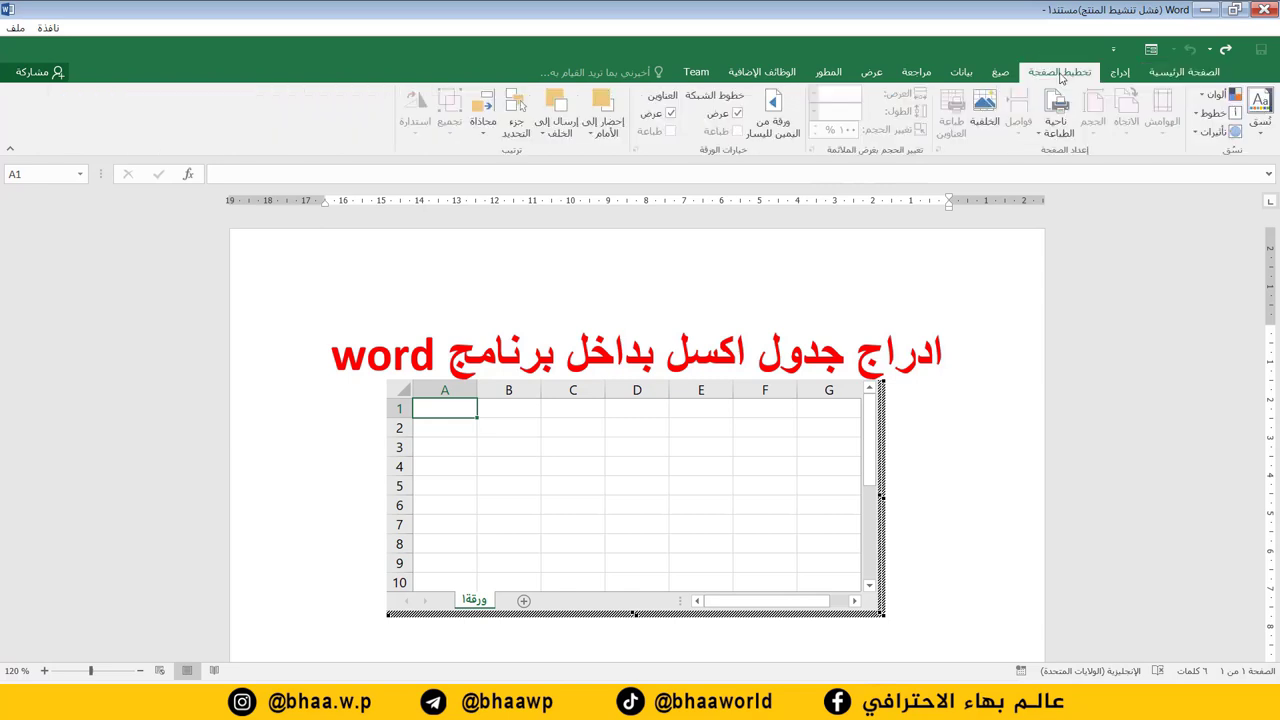
left_click(776, 124)
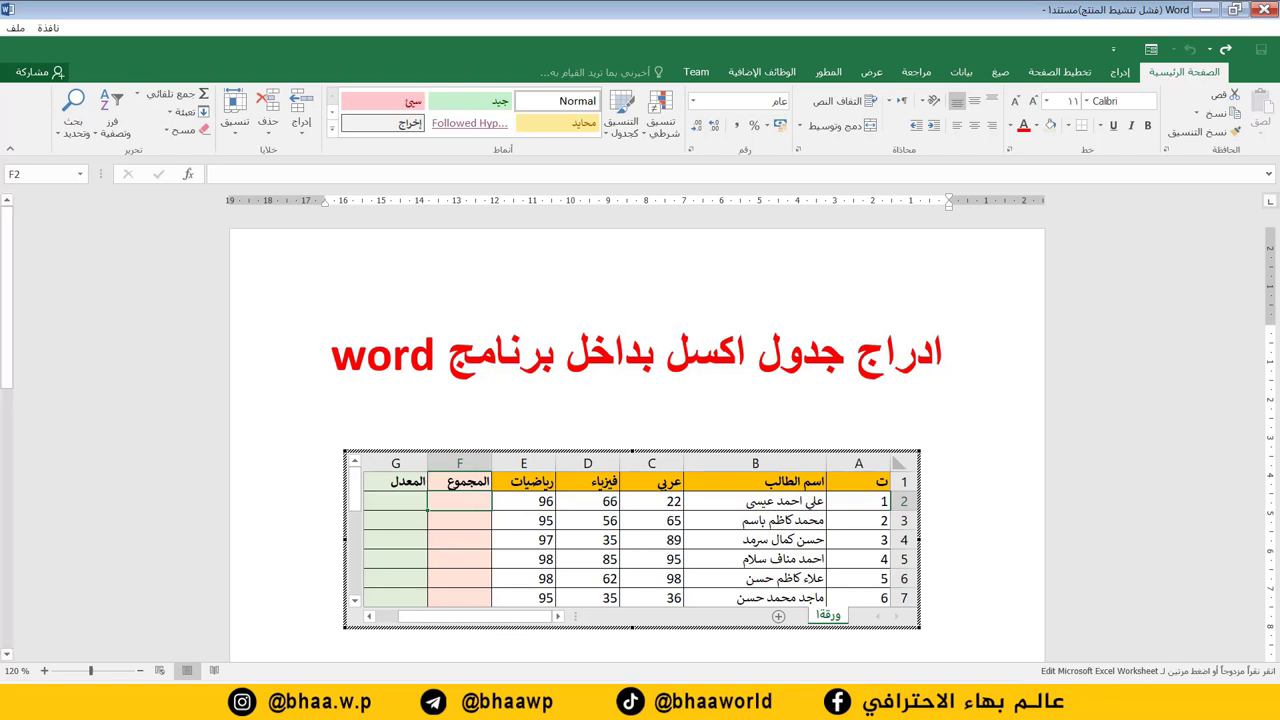
Sum the first student's marks C2:E2 in cell F2 with AutoSum and fill the formula down to F7.
left_click(137, 93)
left_click(175, 117)
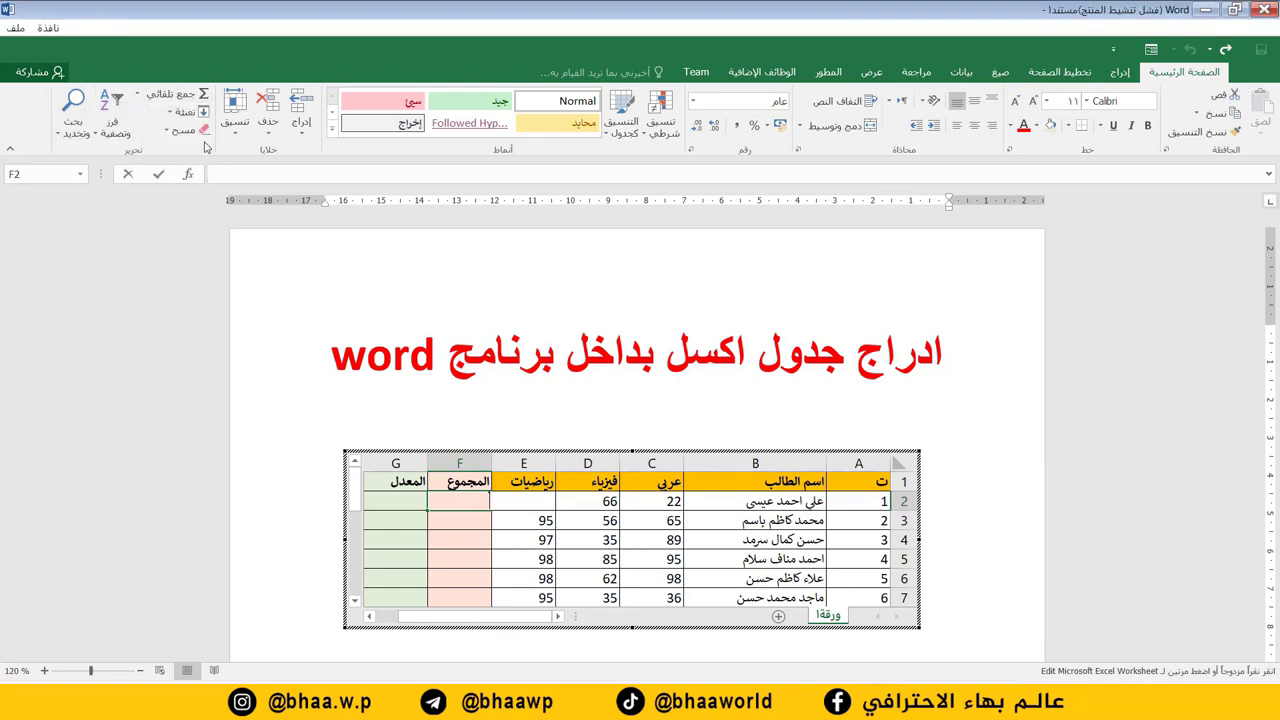
left_click(672, 501)
left_click_drag(609, 501, 517, 501)
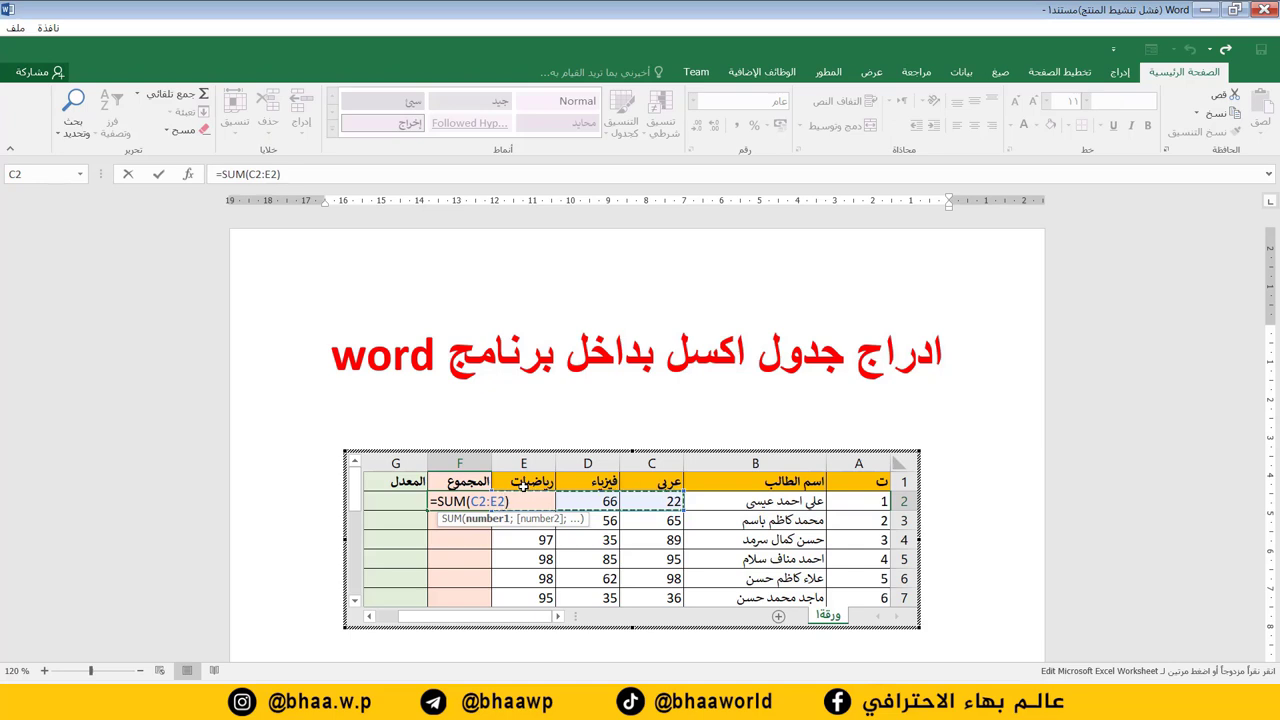
key("Return")
left_click(468, 502)
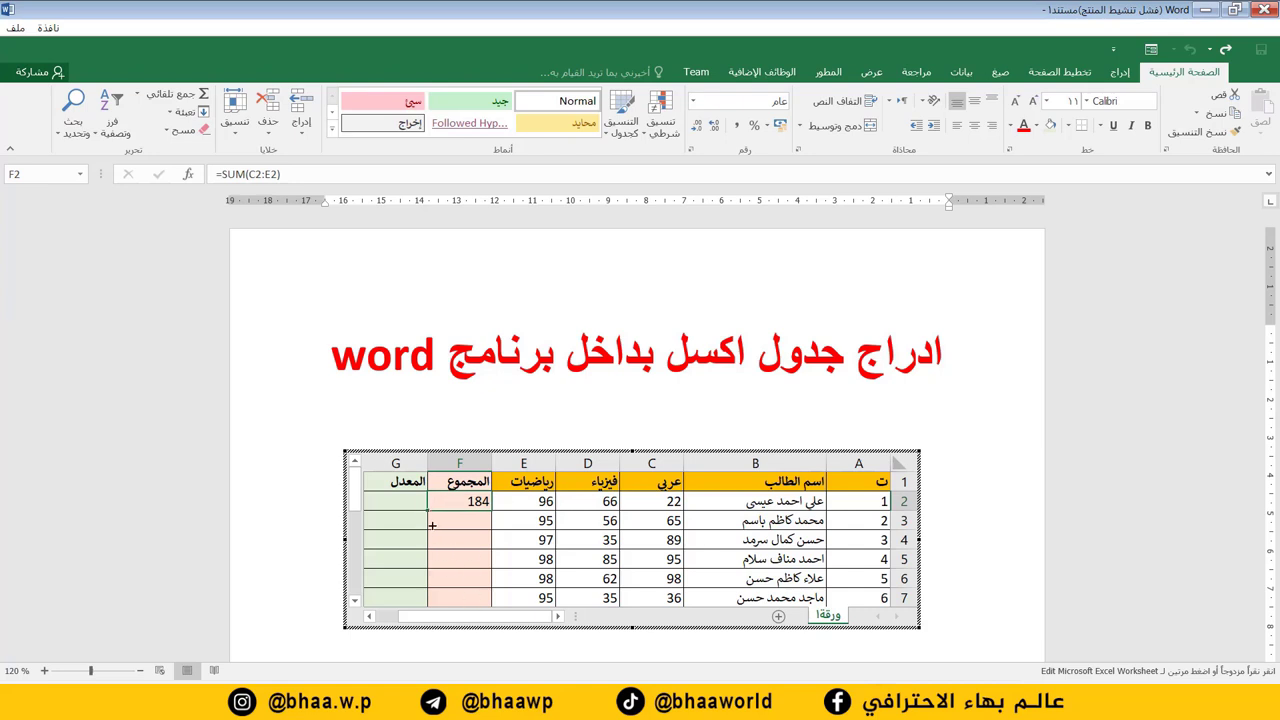
left_click_drag(432, 524, 437, 599)
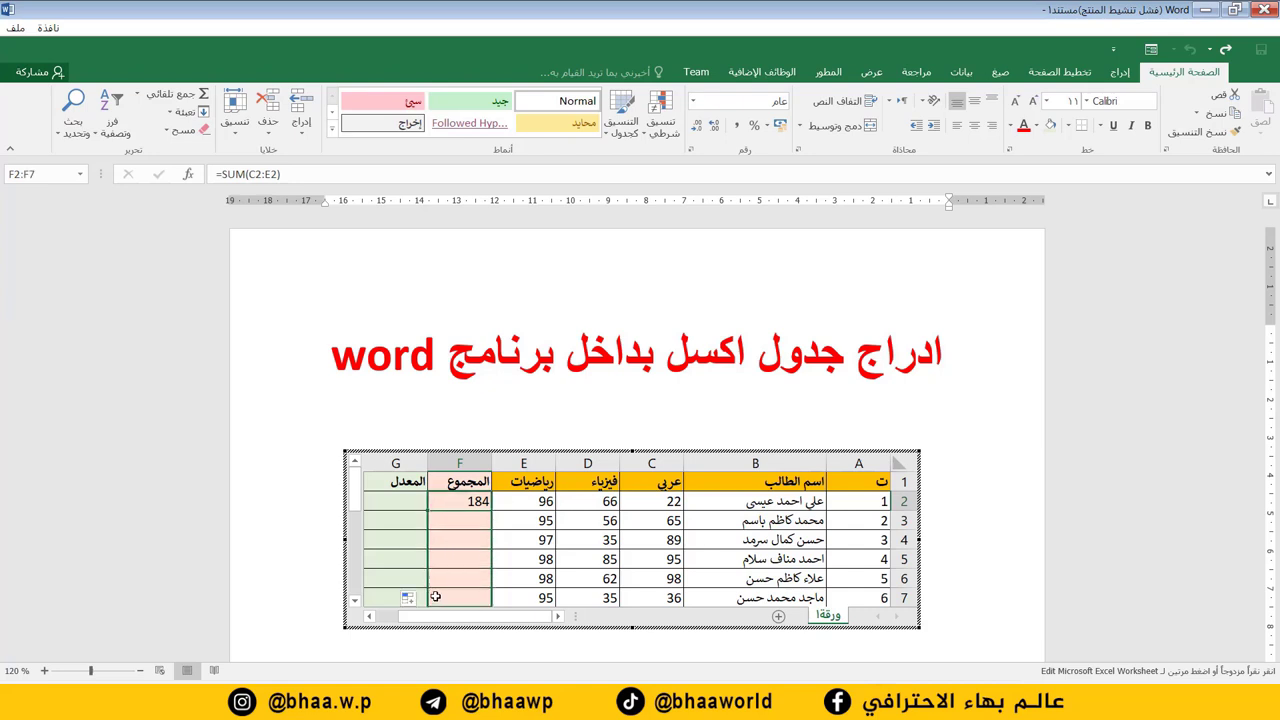
Average the first student's marks C2:E2 in cell G2 and fill the formula down to G7.
left_click(395, 501)
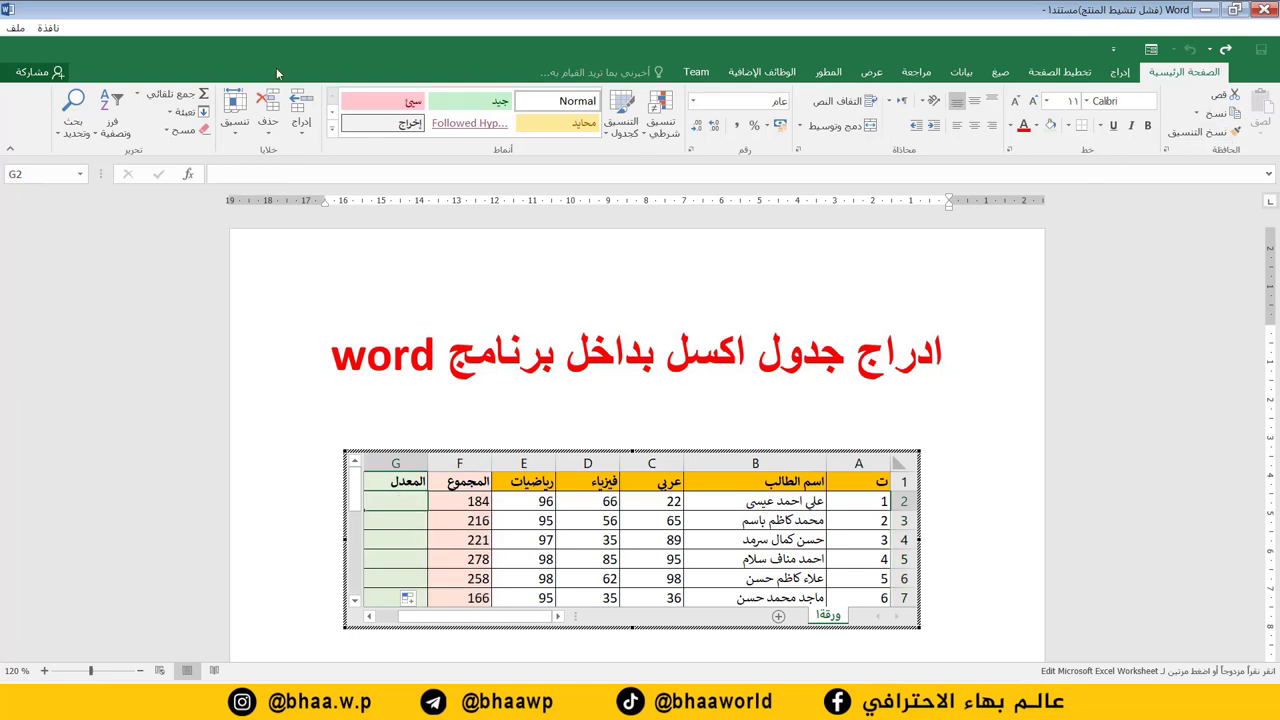
left_click(138, 96)
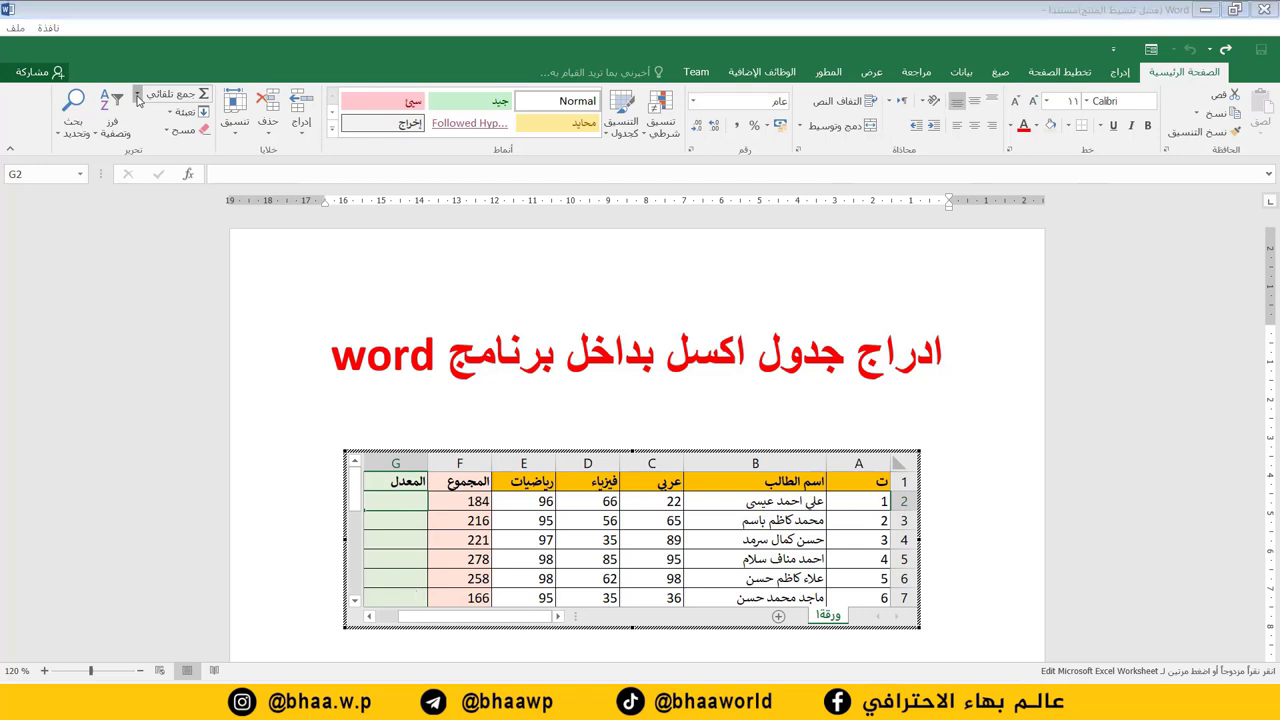
left_click(168, 142)
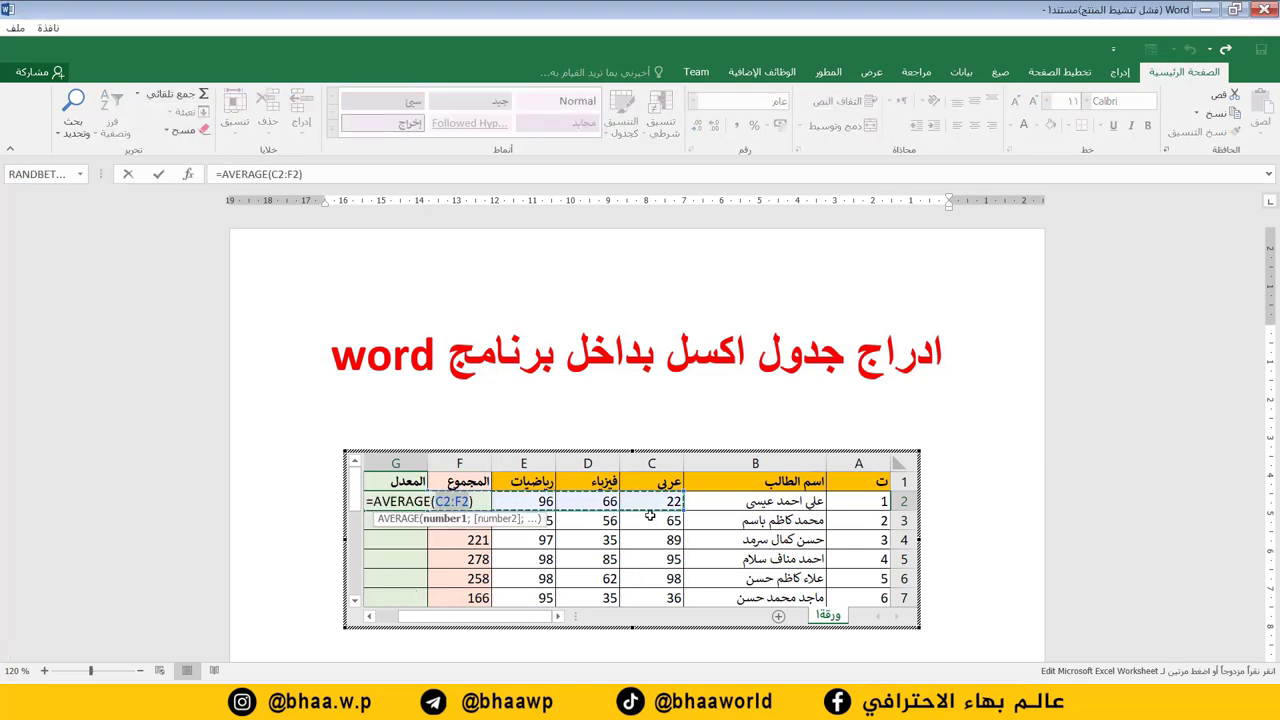
left_click_drag(652, 501, 545, 501)
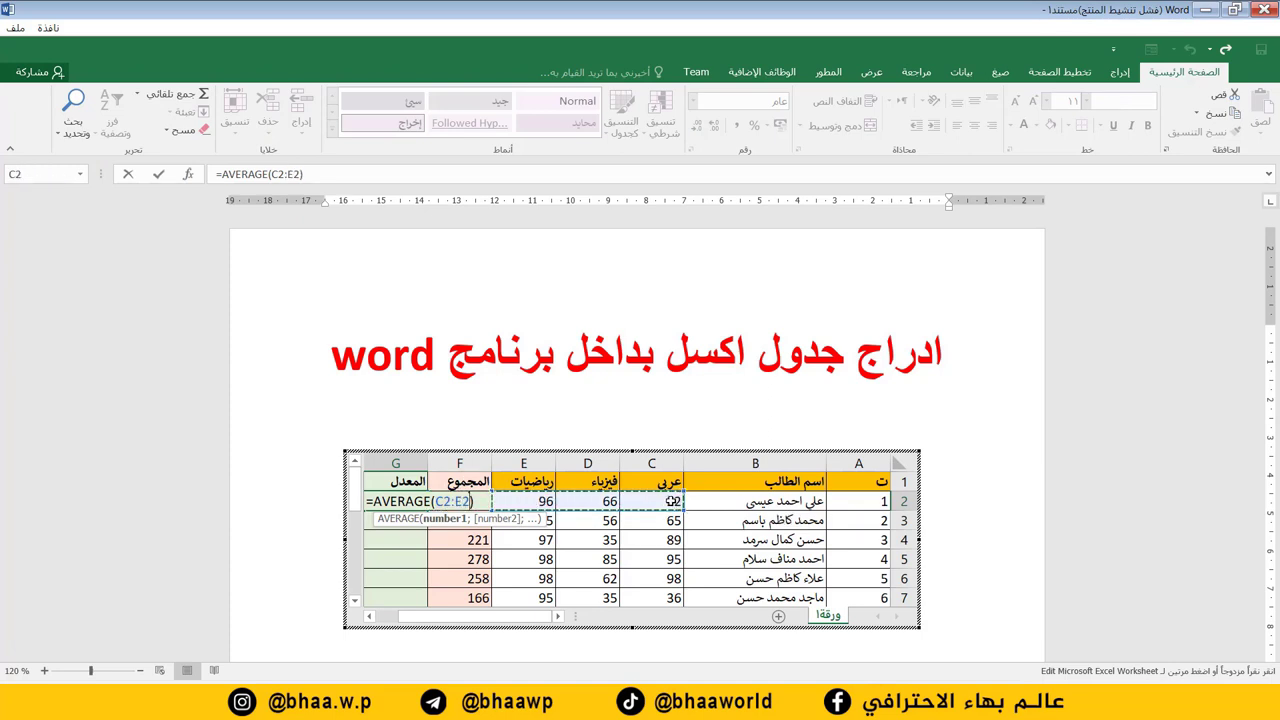
key("Return")
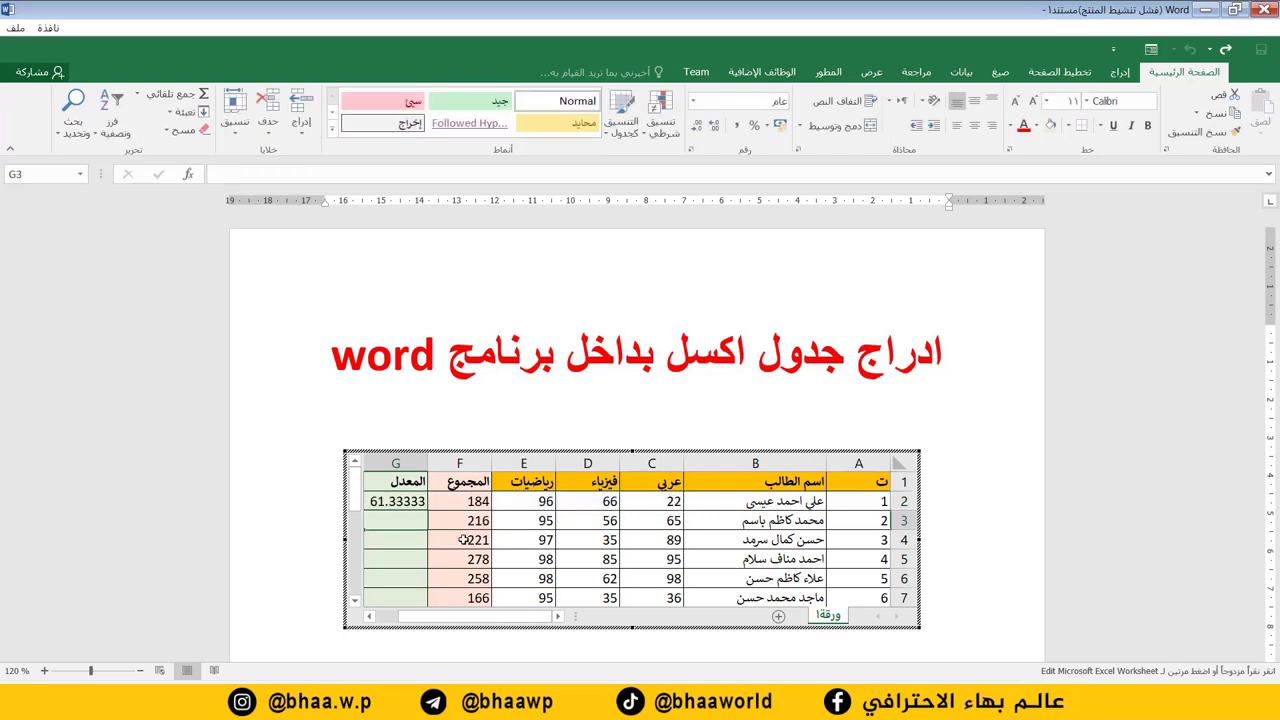
left_click(385, 494)
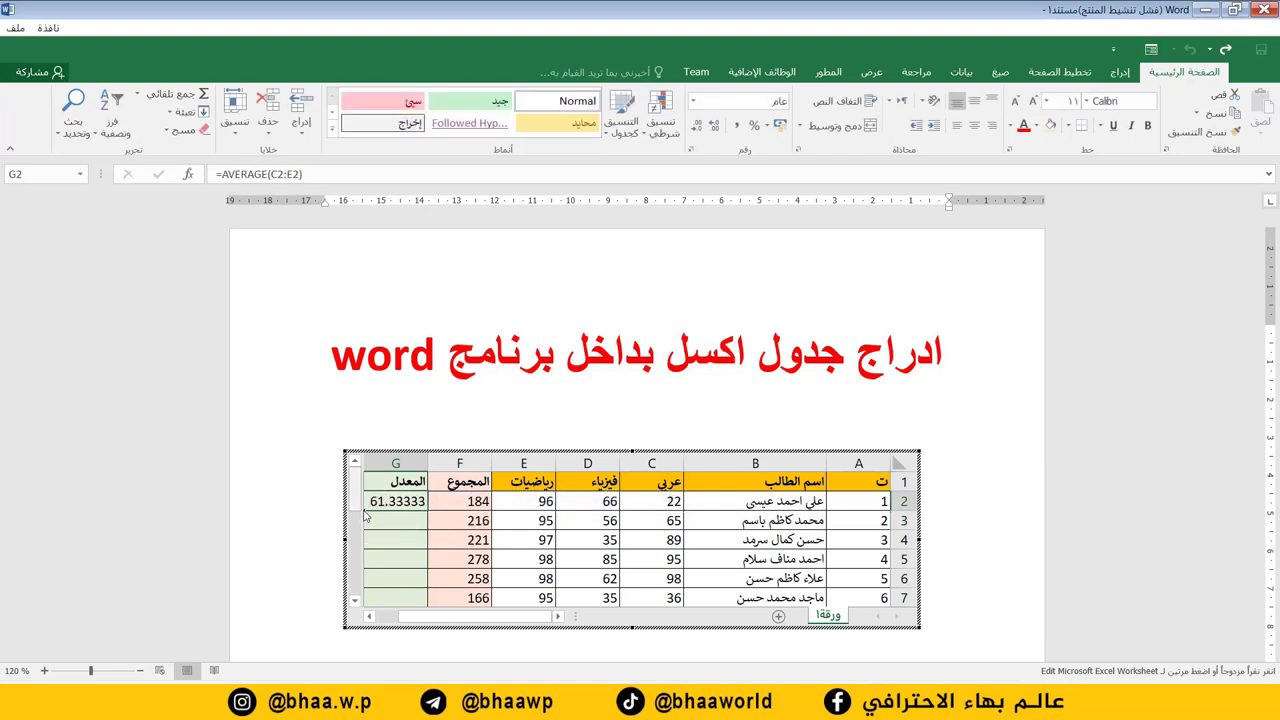
left_click_drag(367, 503, 370, 600)
key("ctrl+d")
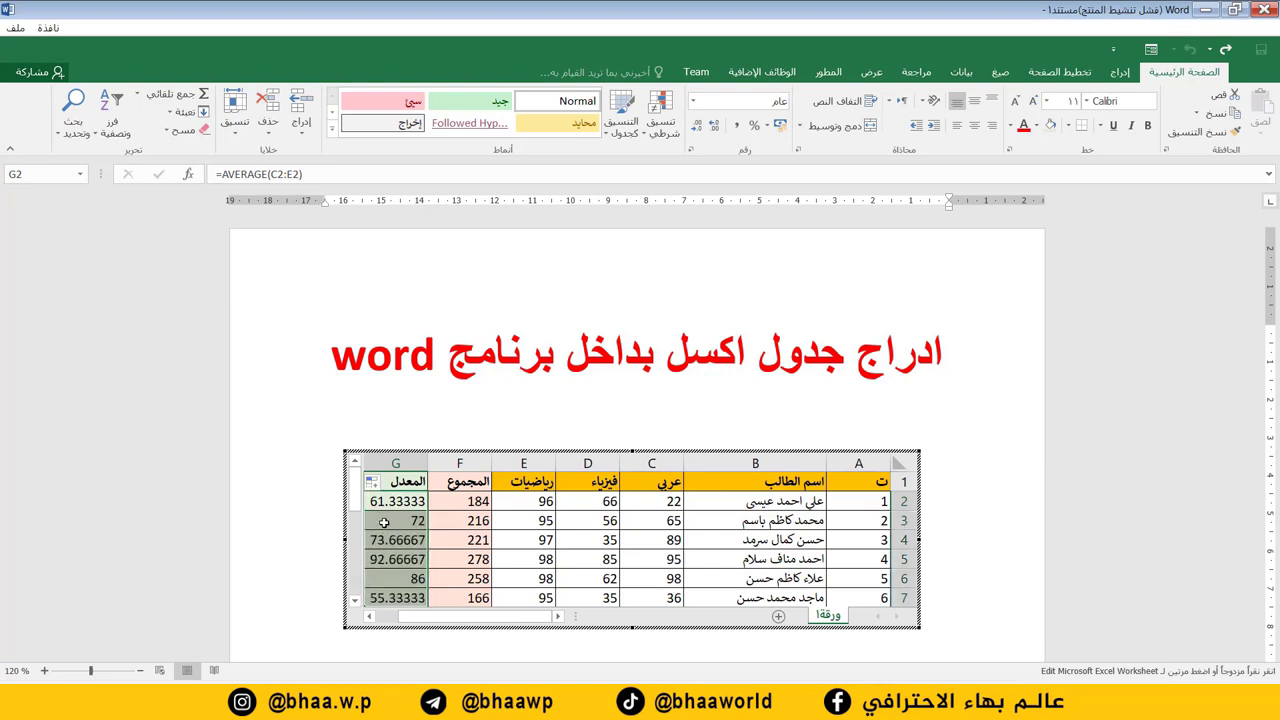
Reduce the averages in G2:G7 to one decimal place and leave the embedded spreadsheet.
left_click(406, 501)
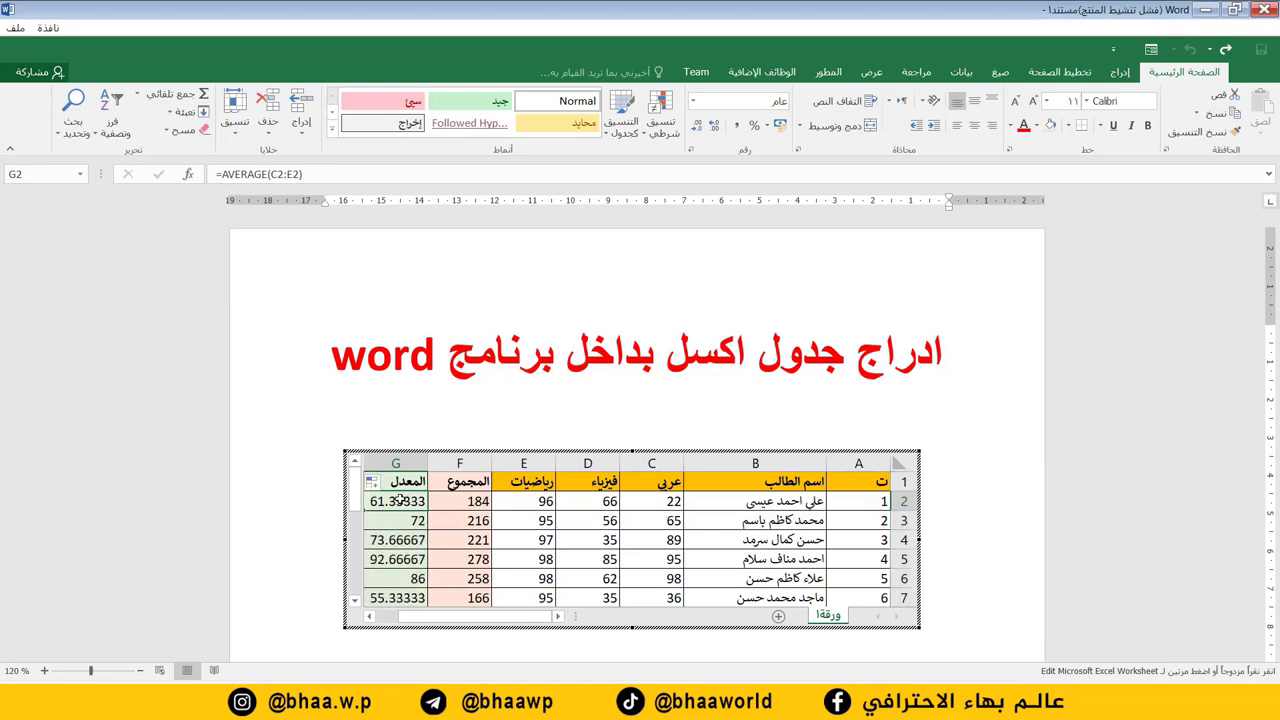
left_click_drag(400, 503, 398, 590)
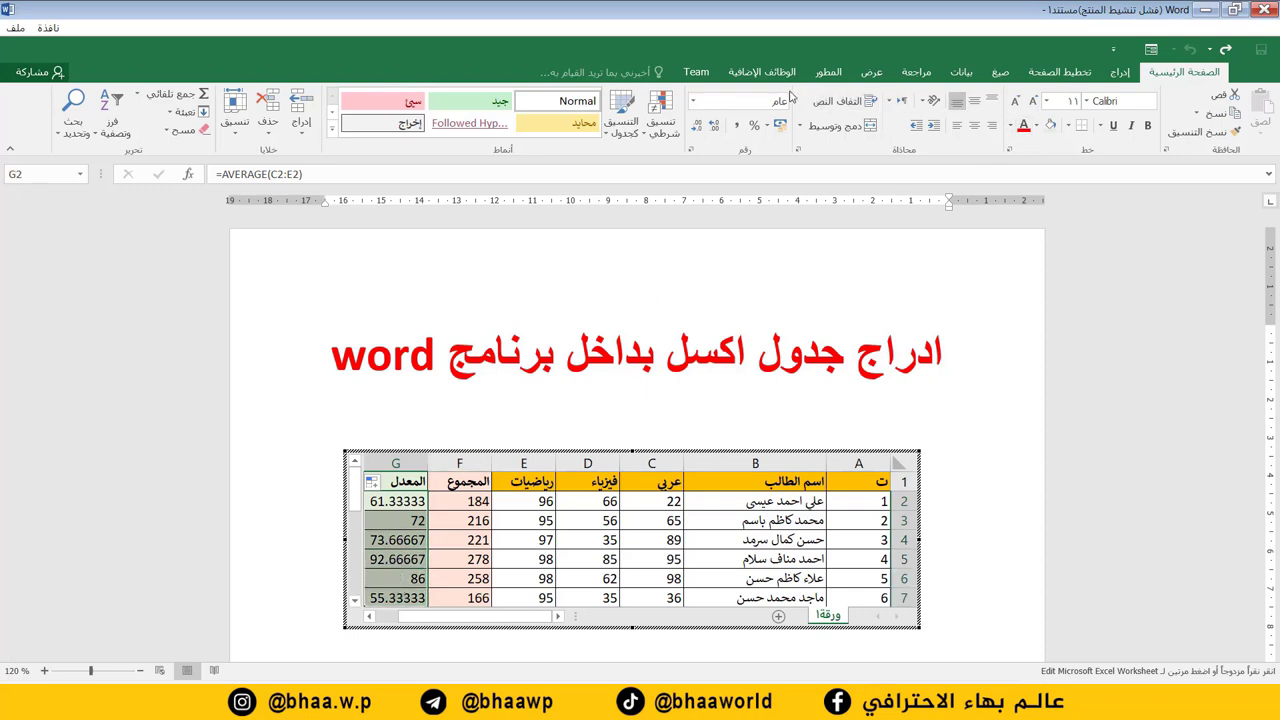
left_click(701, 132)
left_click(701, 132)
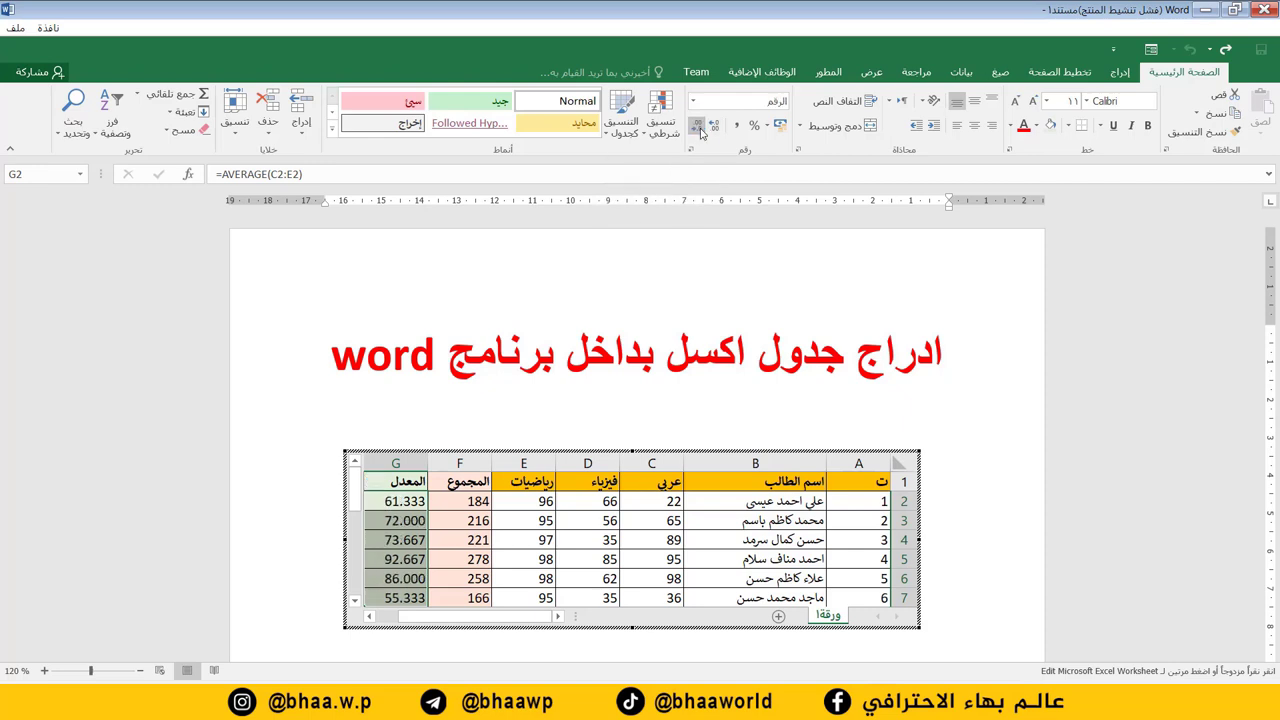
left_click(701, 132)
left_click(701, 132)
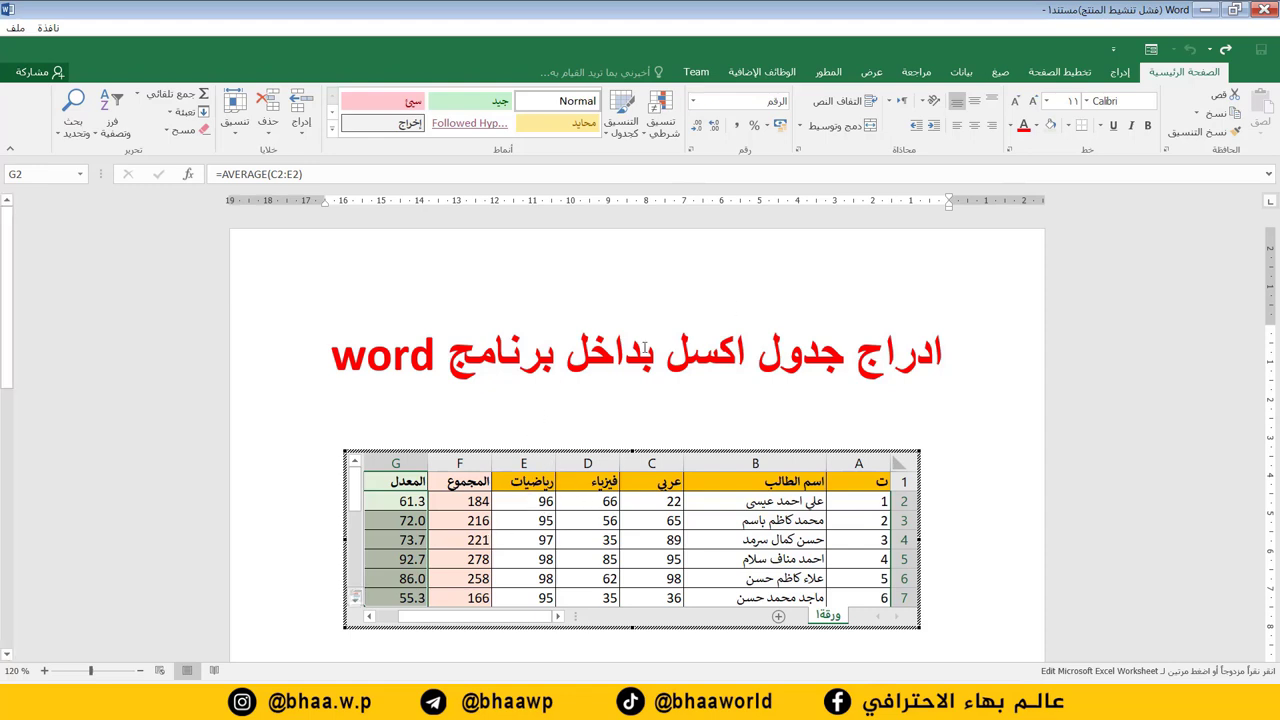
left_click(444, 263)
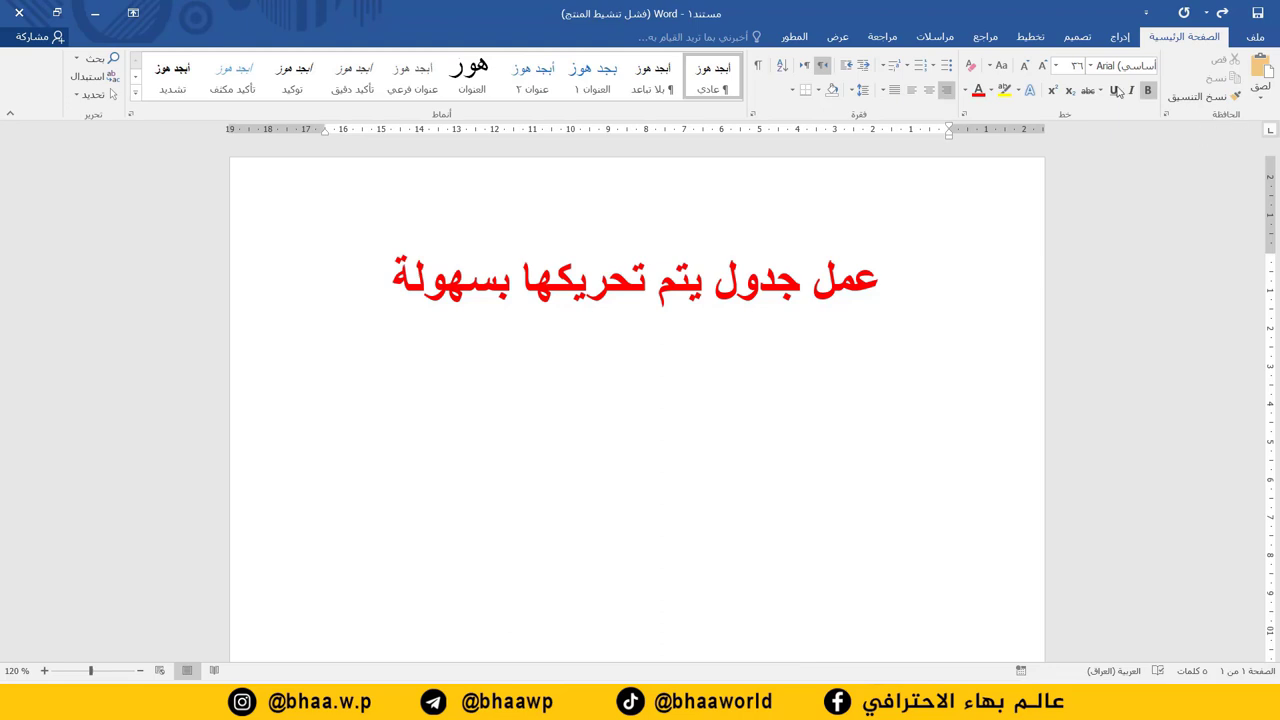
left_click(1120, 36)
left_click(1158, 92)
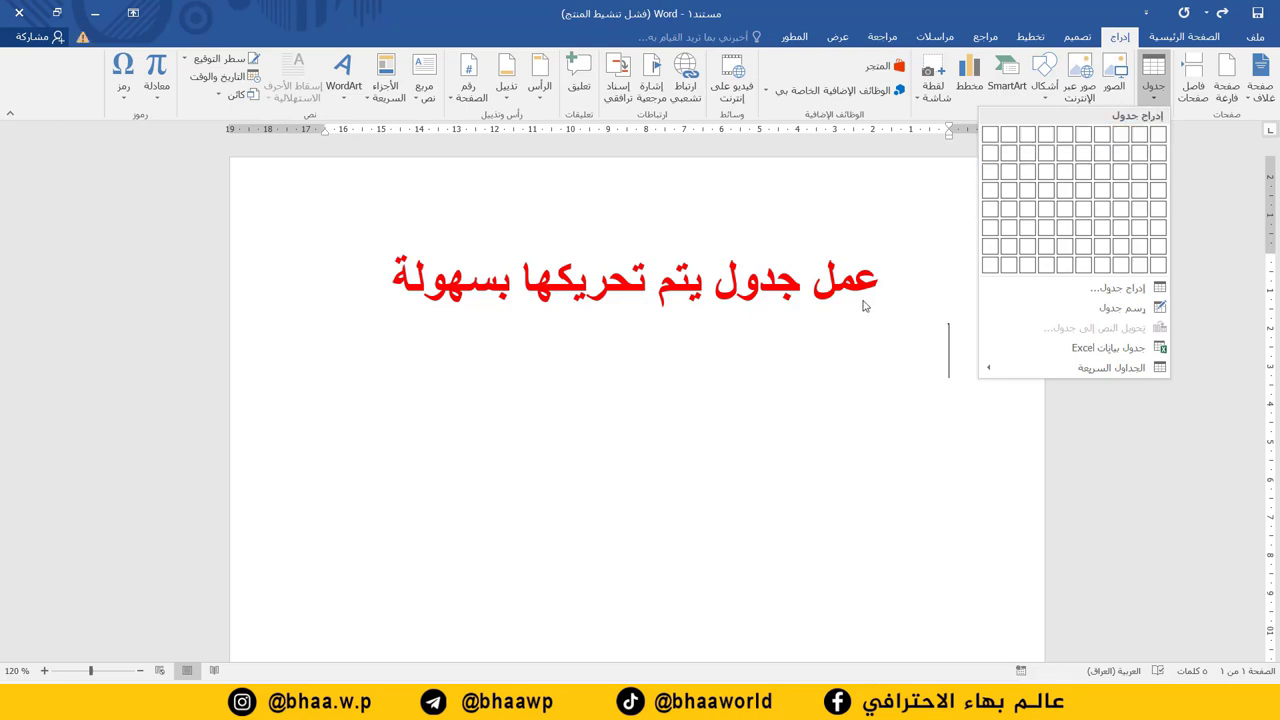
left_click(877, 384)
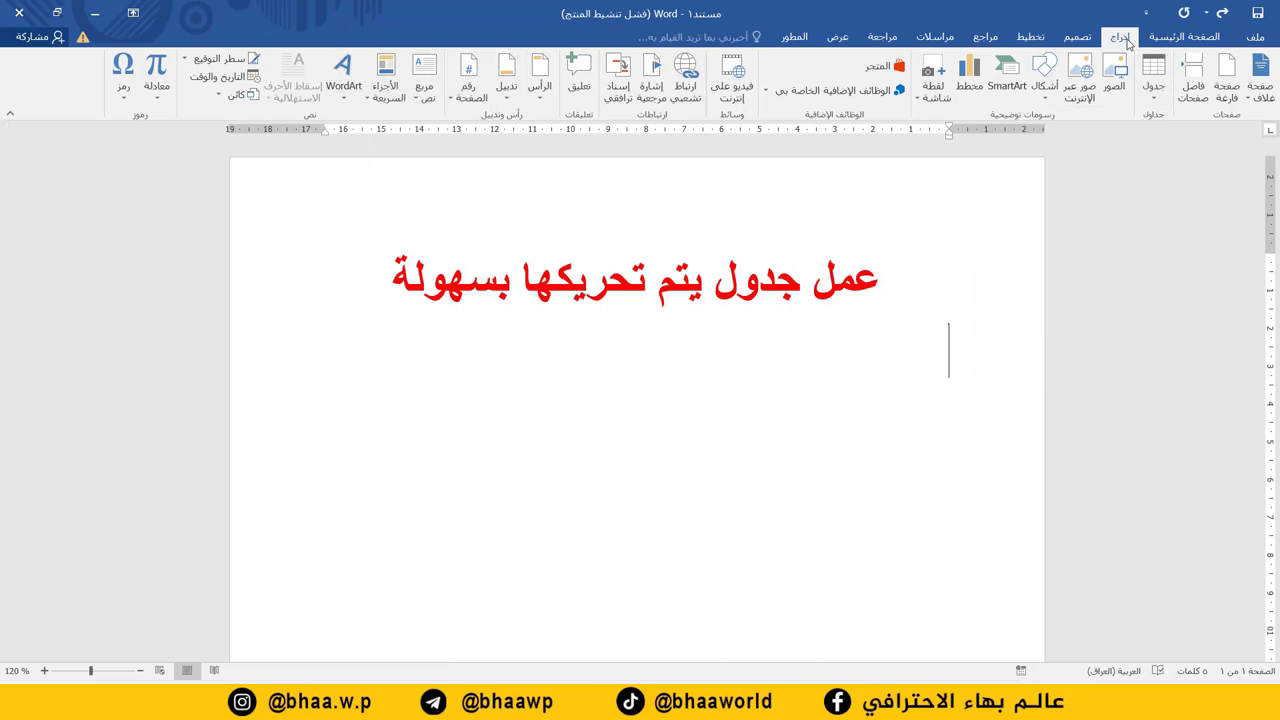
Draw a text box about 9.9 cm wide and 5.89 cm high below the heading and remove its outline.
left_click(432, 107)
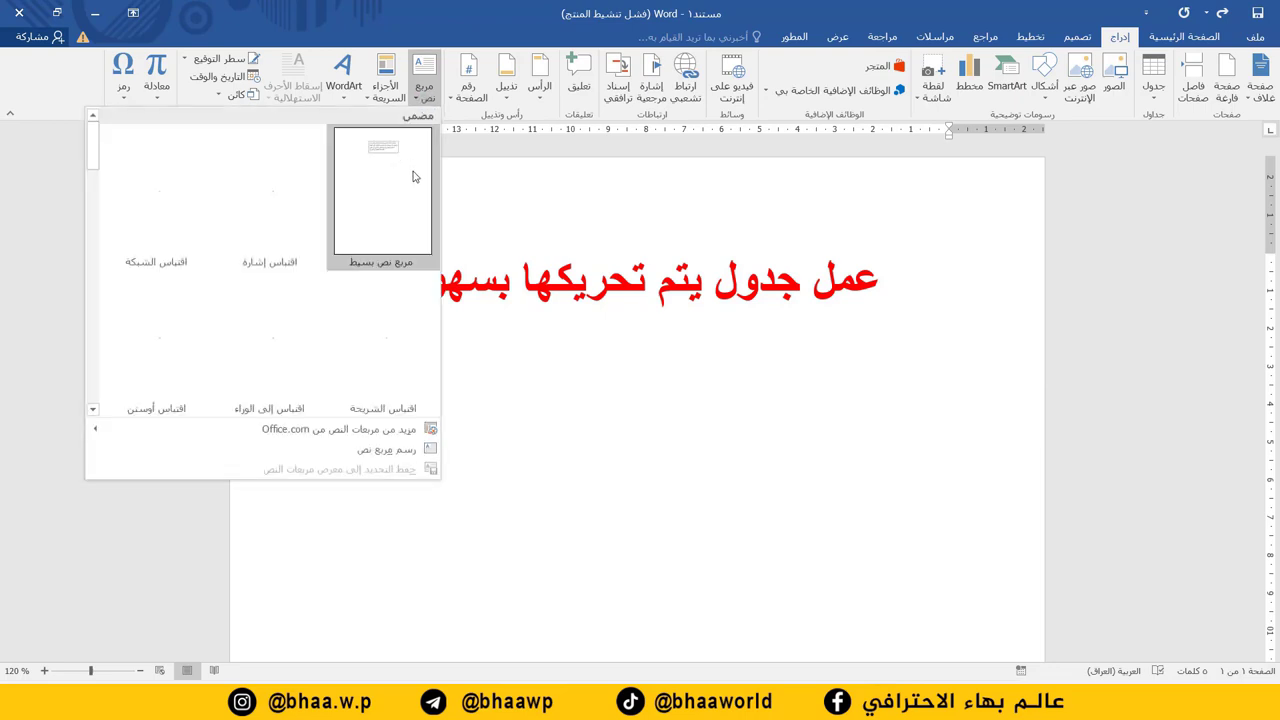
left_click(403, 453)
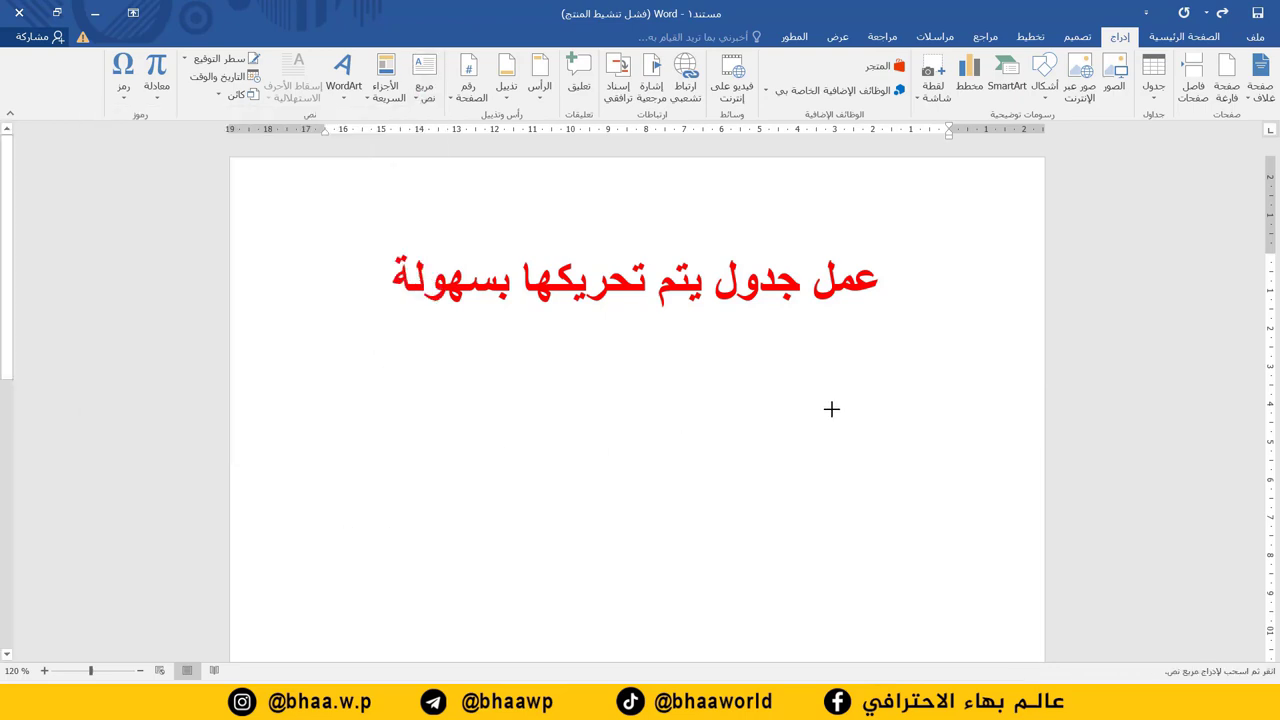
left_click_drag(1011, 335, 637, 557)
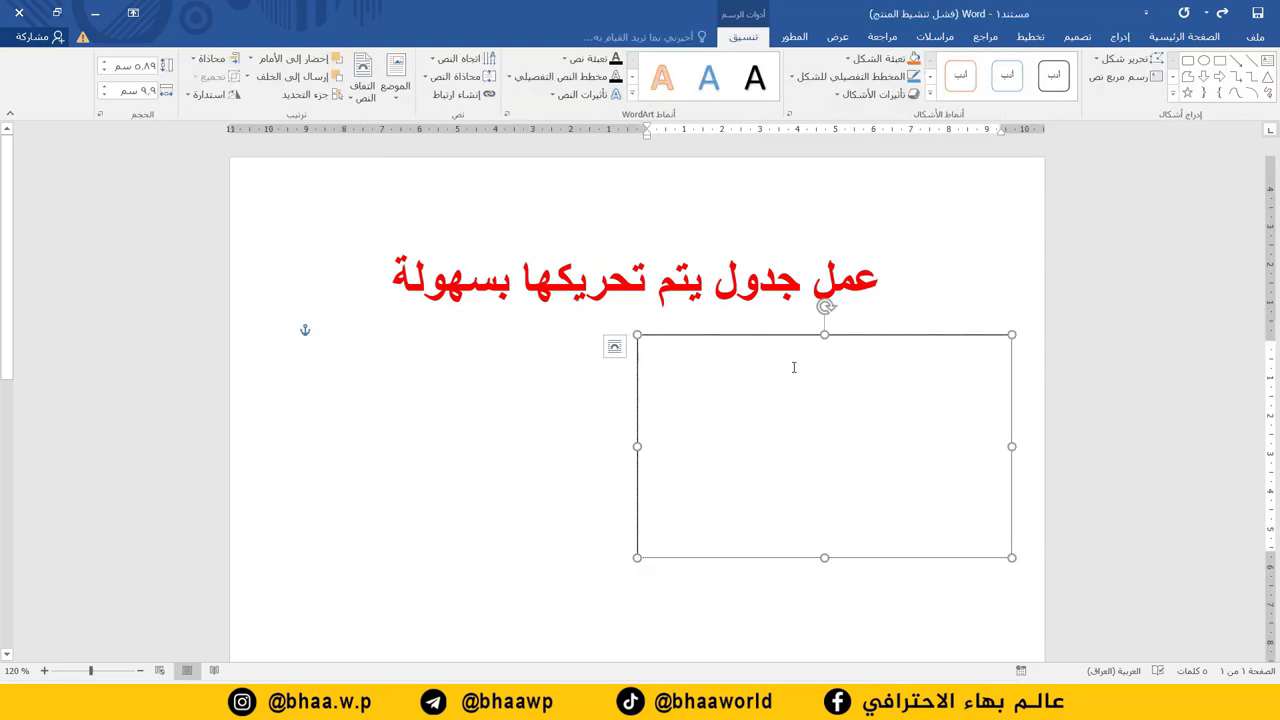
left_click(880, 80)
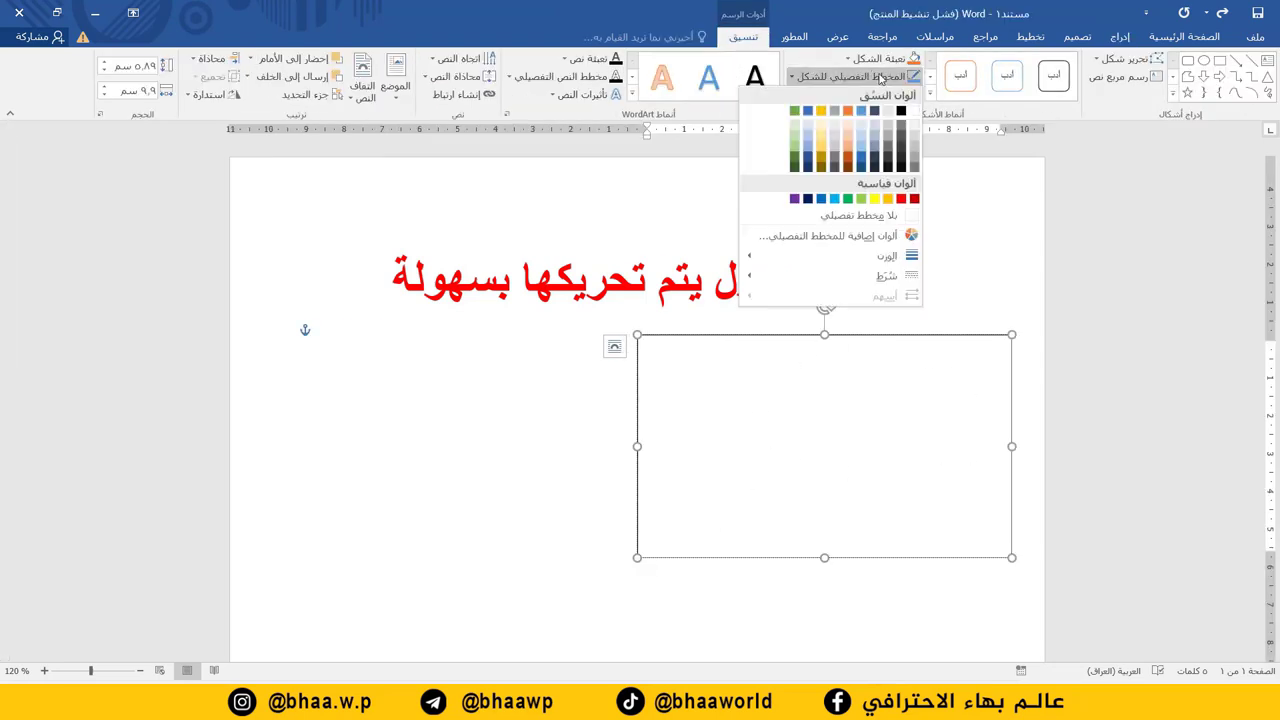
left_click(866, 218)
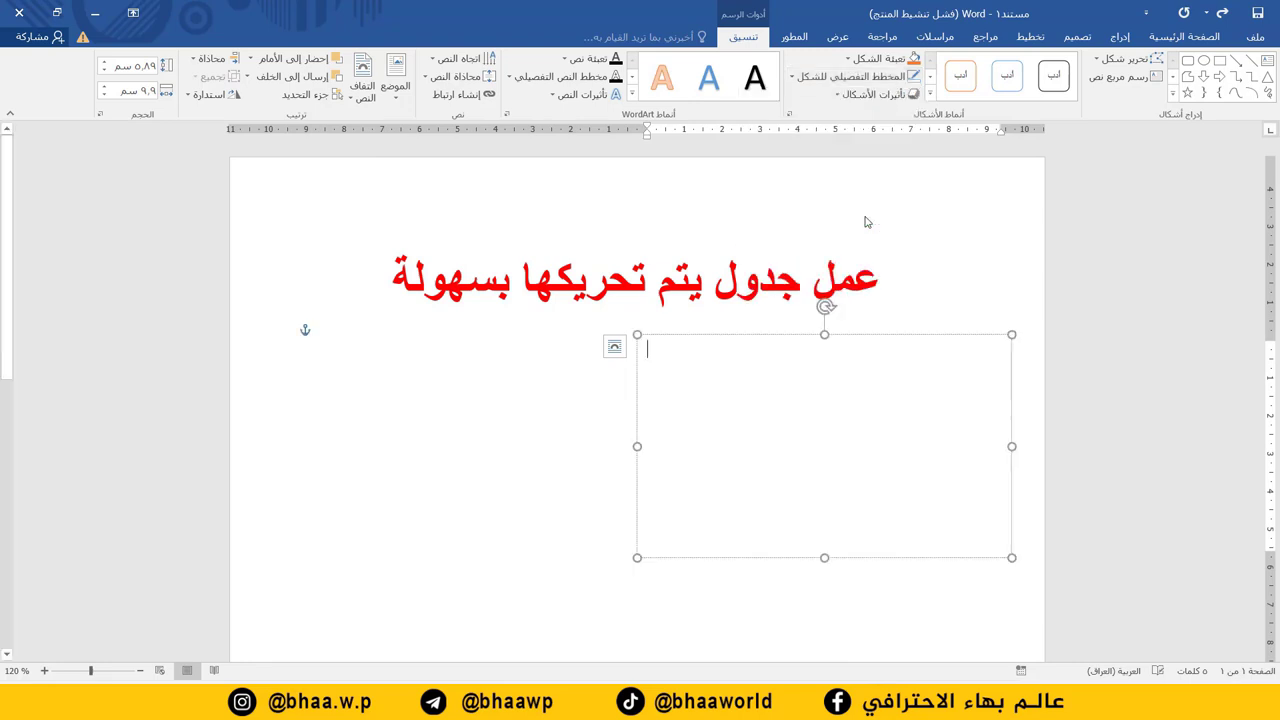
Set the text box's direction to right-to-left and insert a table of five columns and six rows in it.
left_click(1184, 36)
left_click(822, 66)
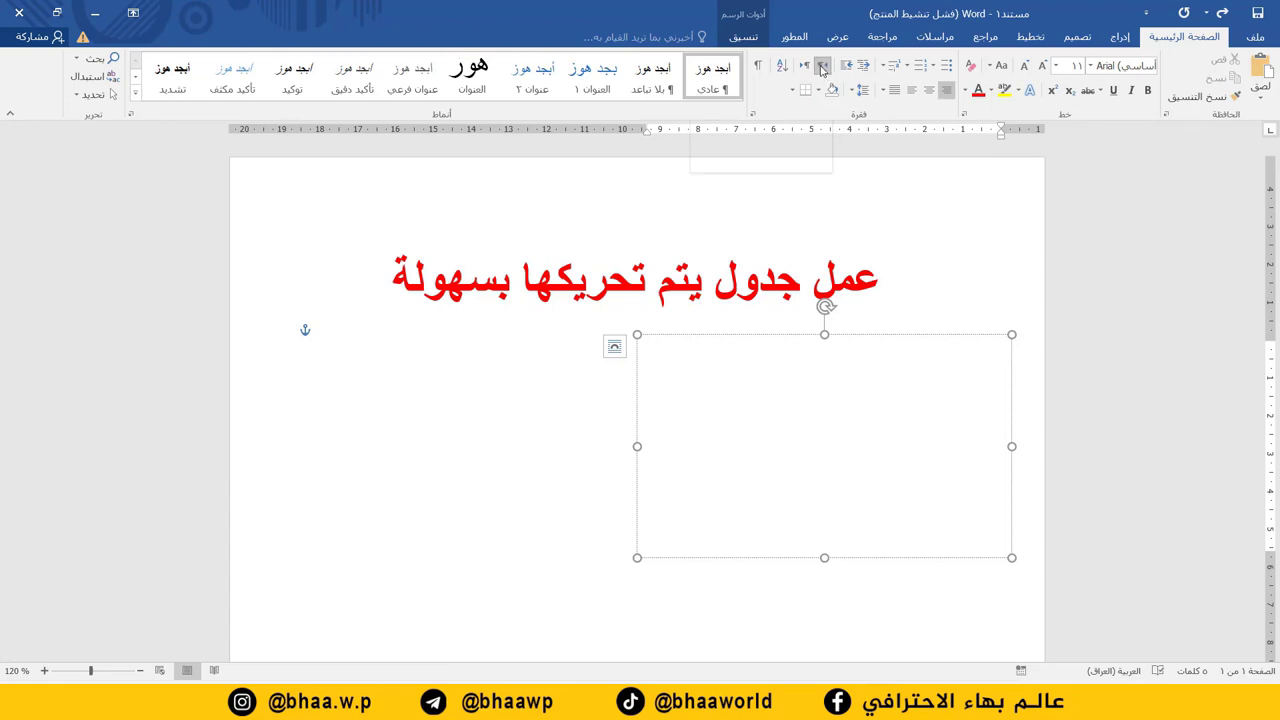
left_click(1126, 36)
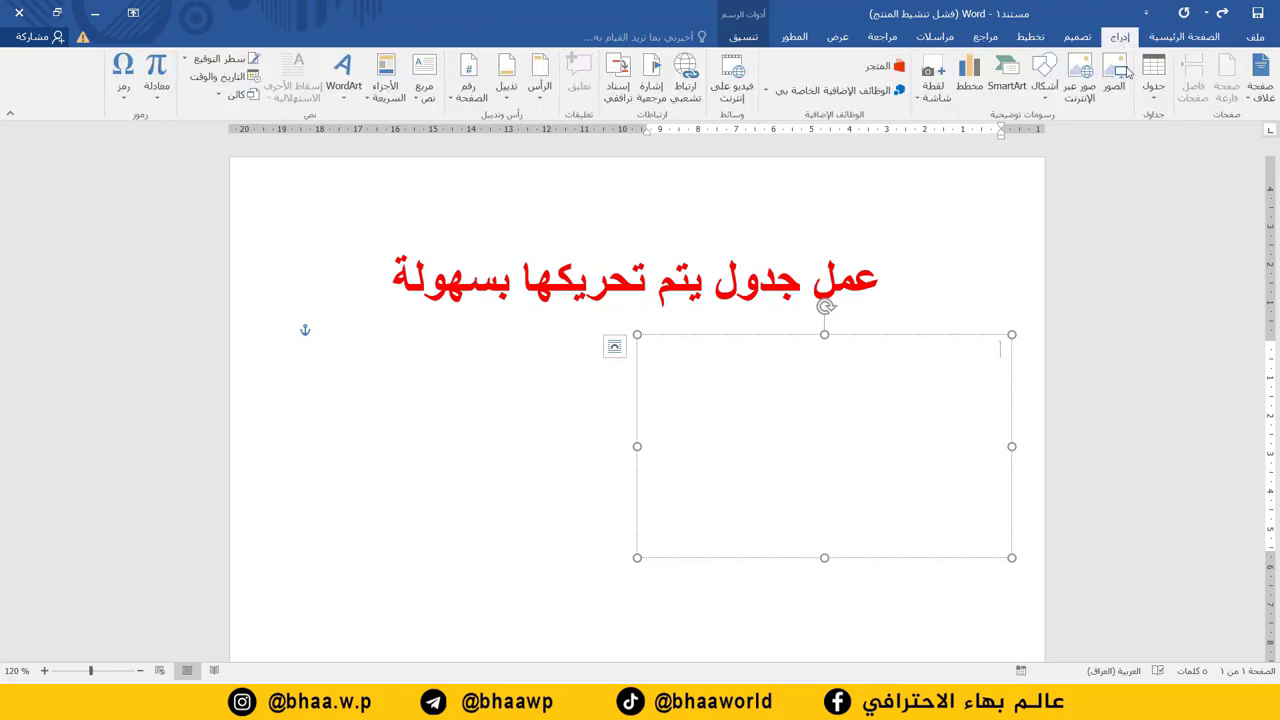
left_click(1153, 80)
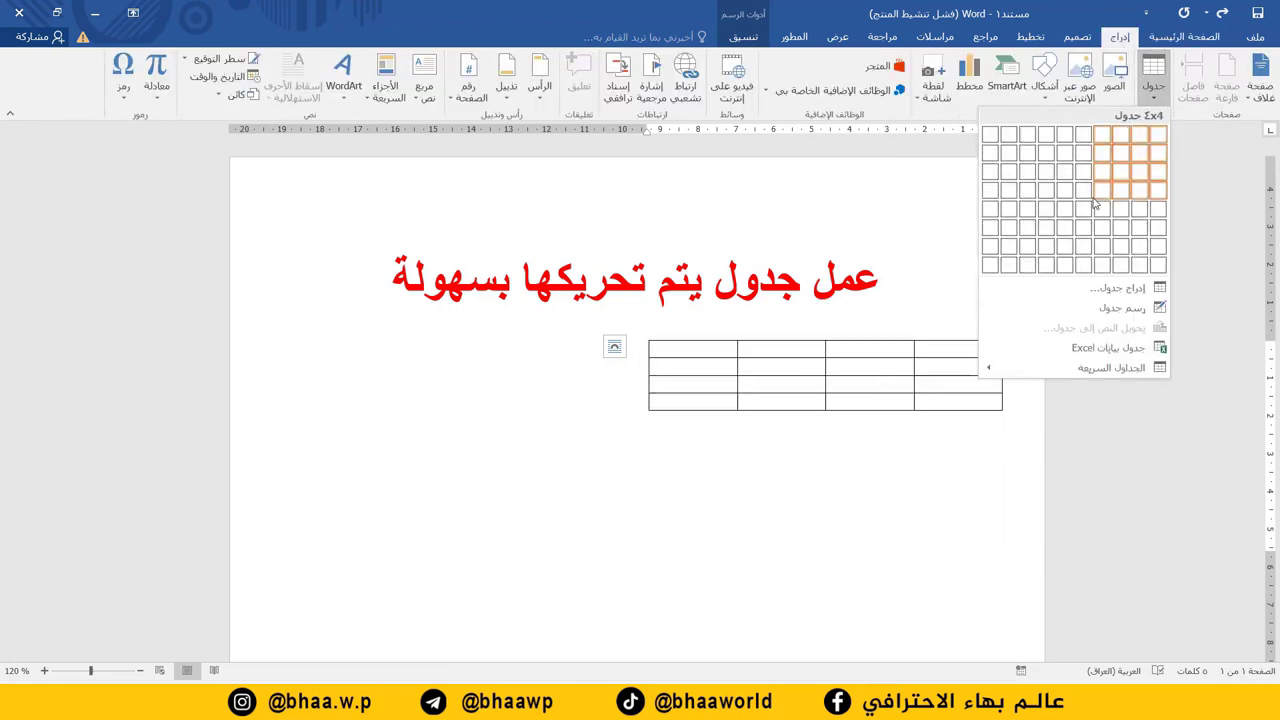
left_click(1090, 234)
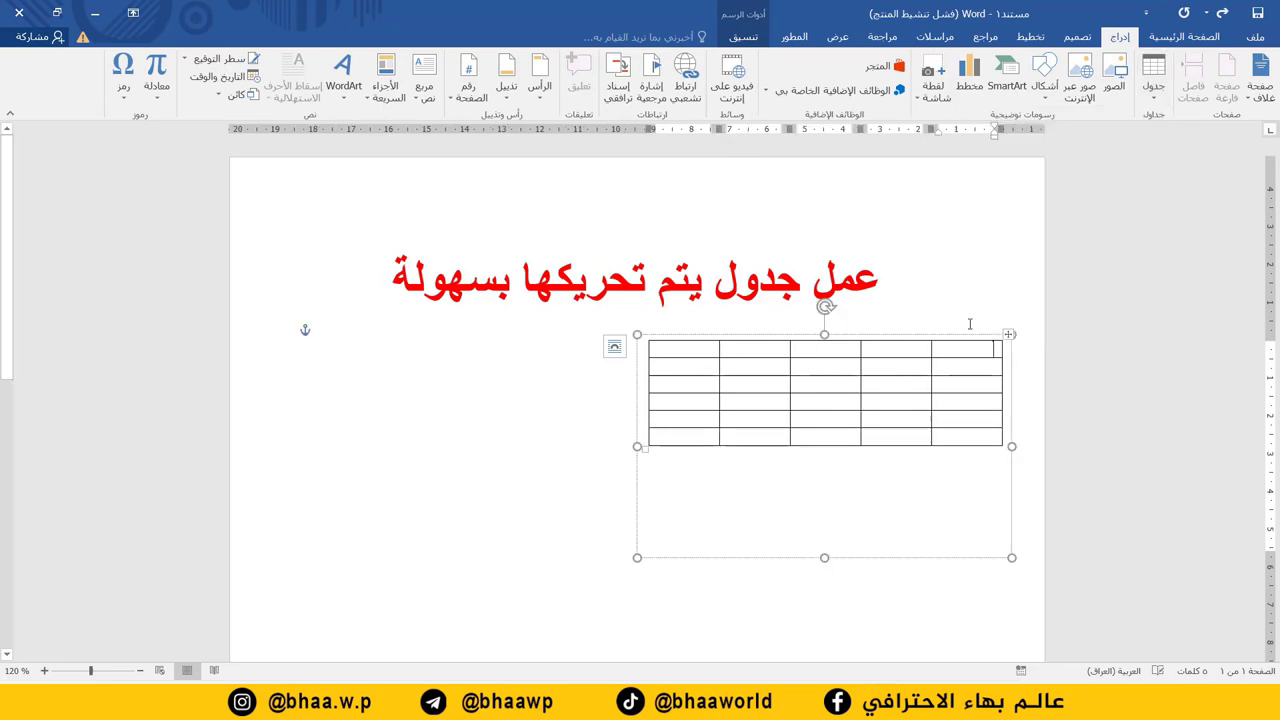
Stretch the table taller within the text box and fill its header row with ت, الاسم, العمر, الاختصاص and المواليد.
left_click_drag(645, 452, 651, 514)
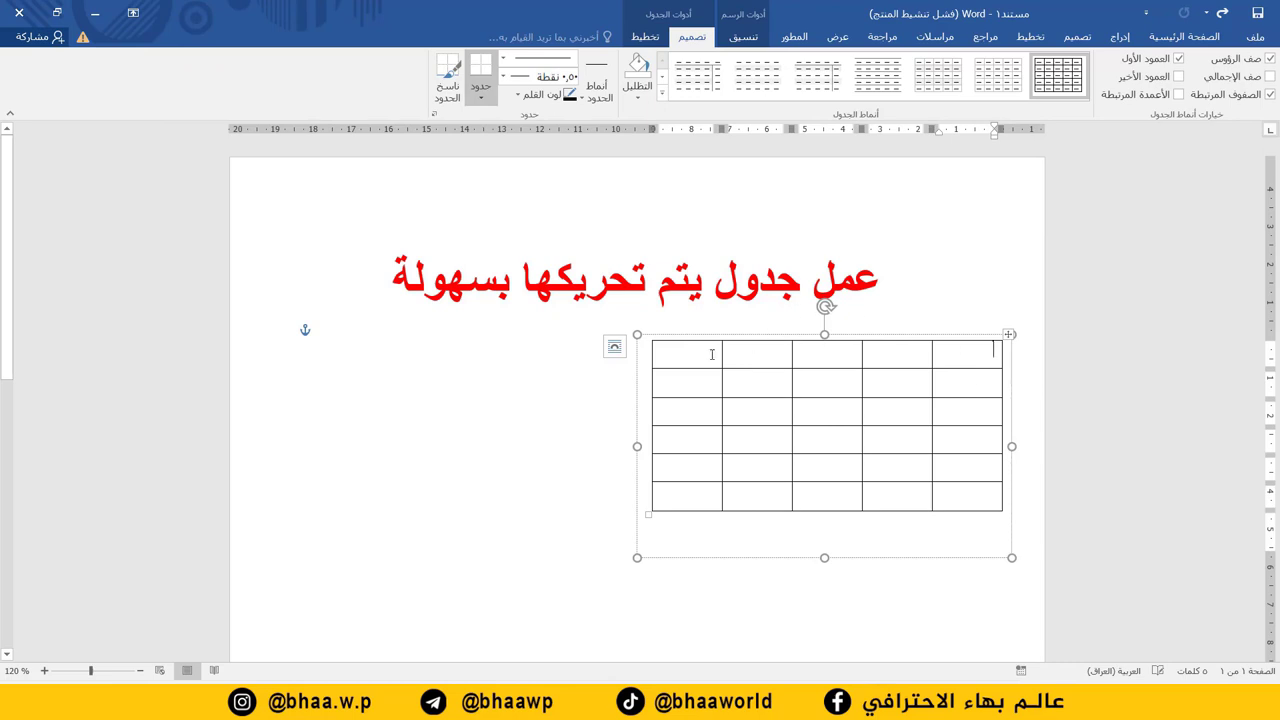
left_click(954, 350)
type("ت")
type("الاسم")
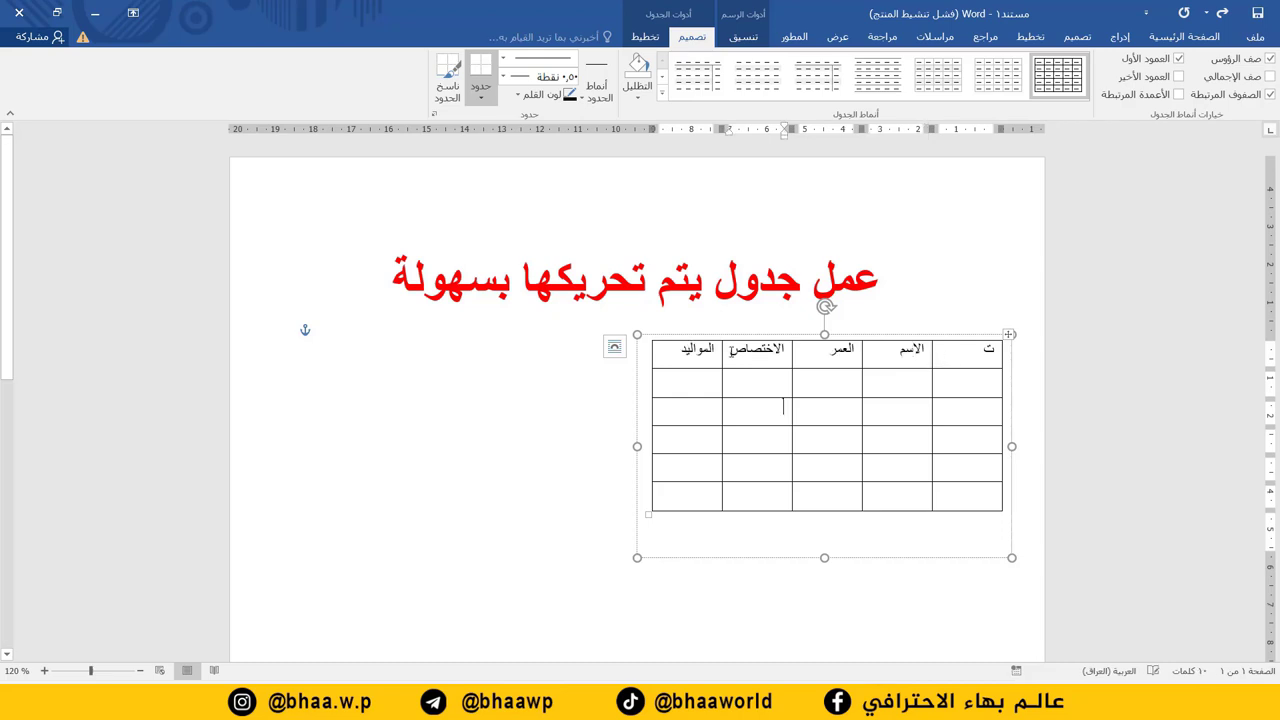
Shade the table's header row light green and centre its text.
left_click_drag(690, 352, 990, 352)
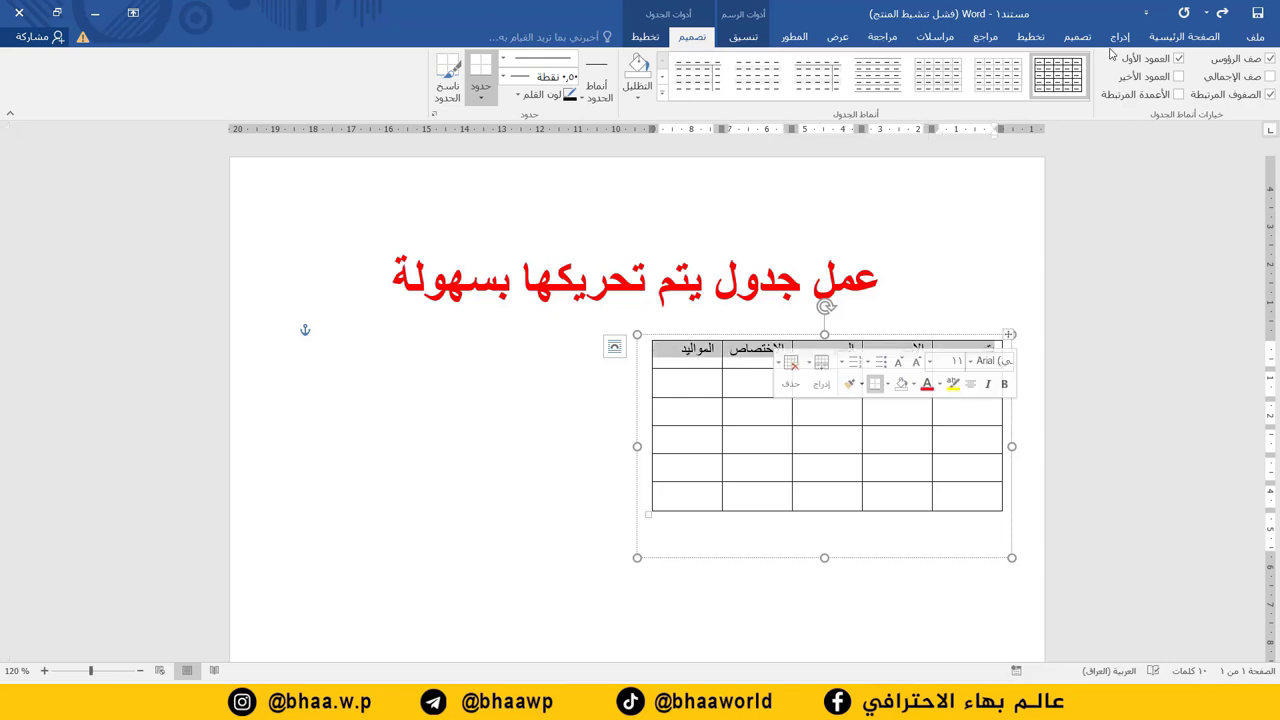
left_click(1192, 36)
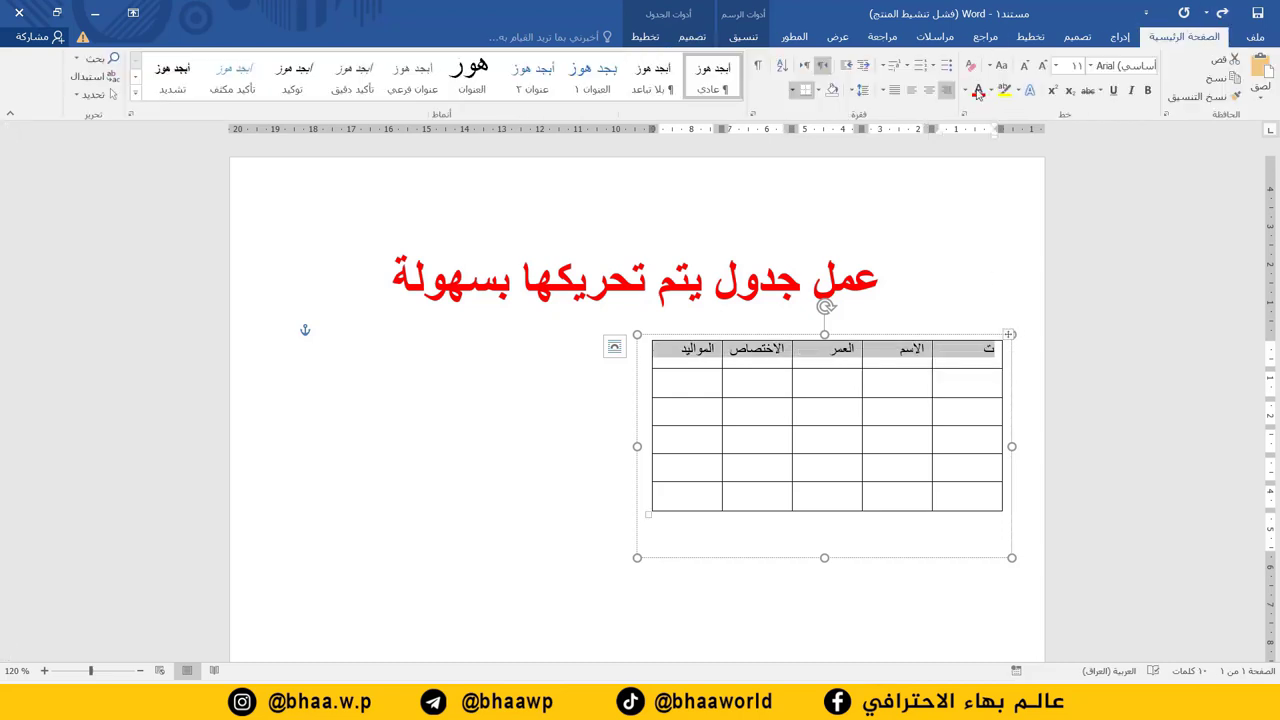
left_click(819, 90)
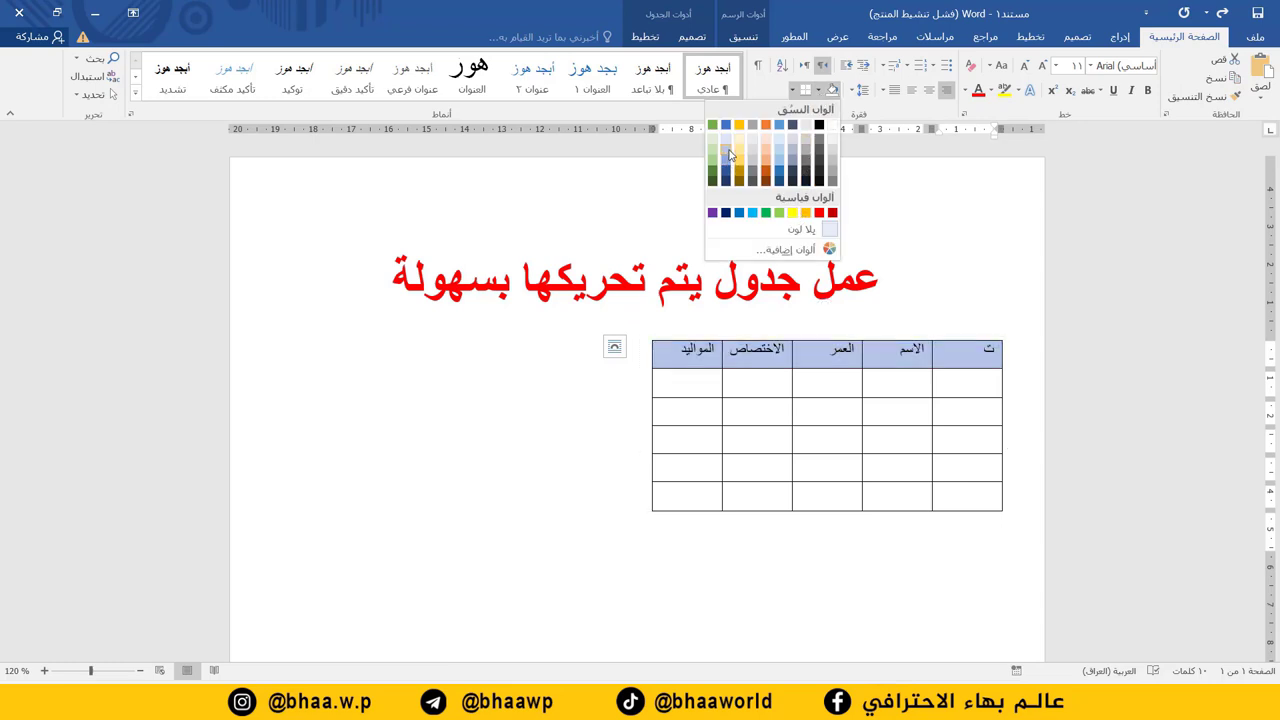
left_click(712, 153)
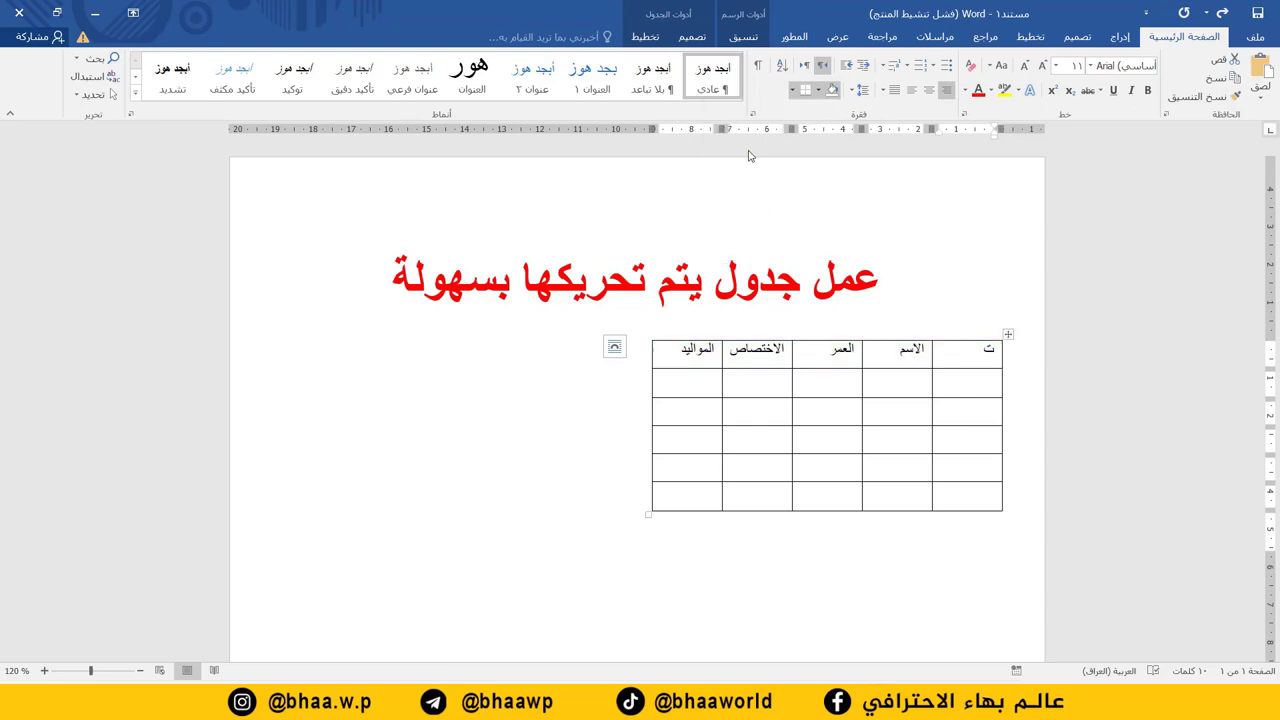
left_click(927, 95)
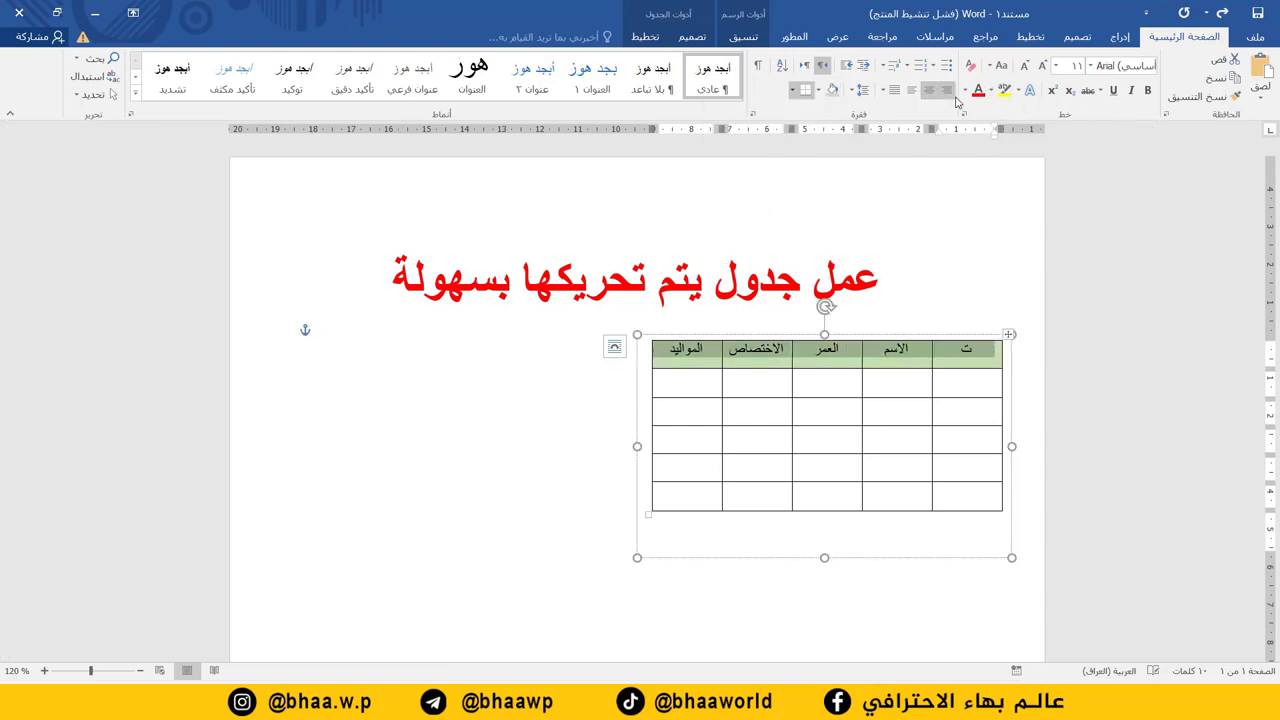
Make the header row's text bold and set its font size to 14.
left_click(663, 349)
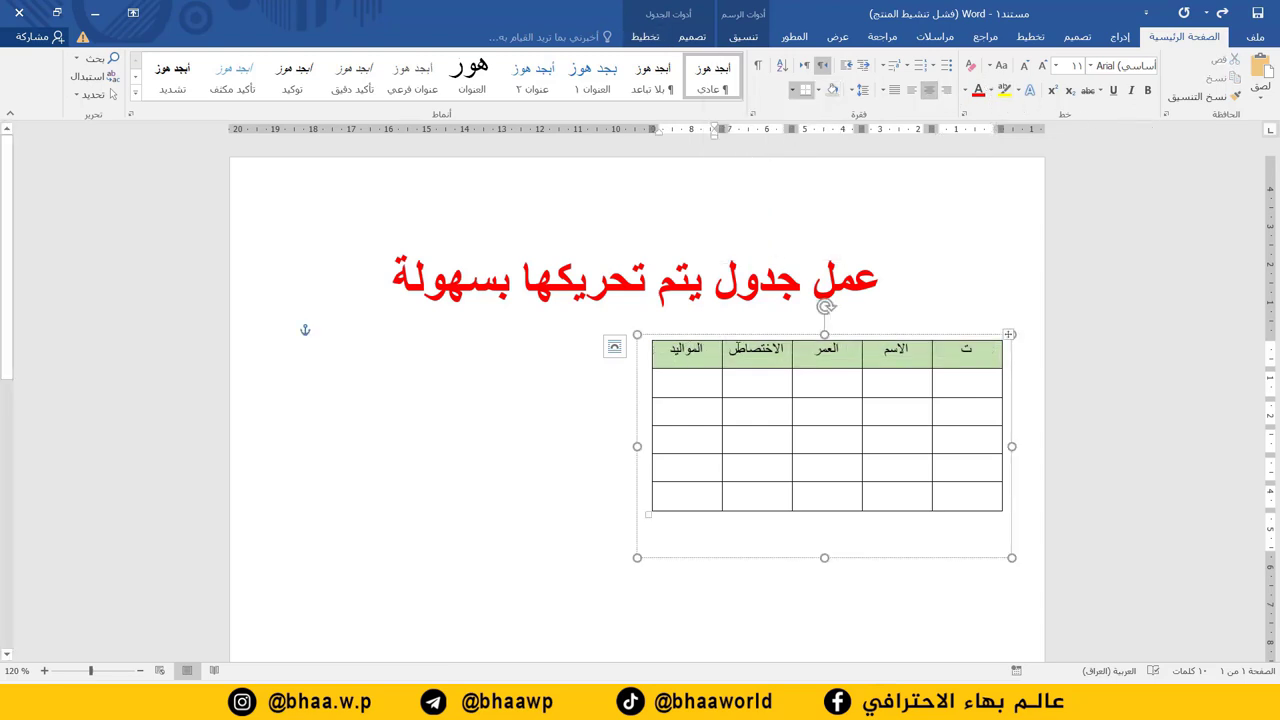
left_click_drag(663, 349, 975, 350)
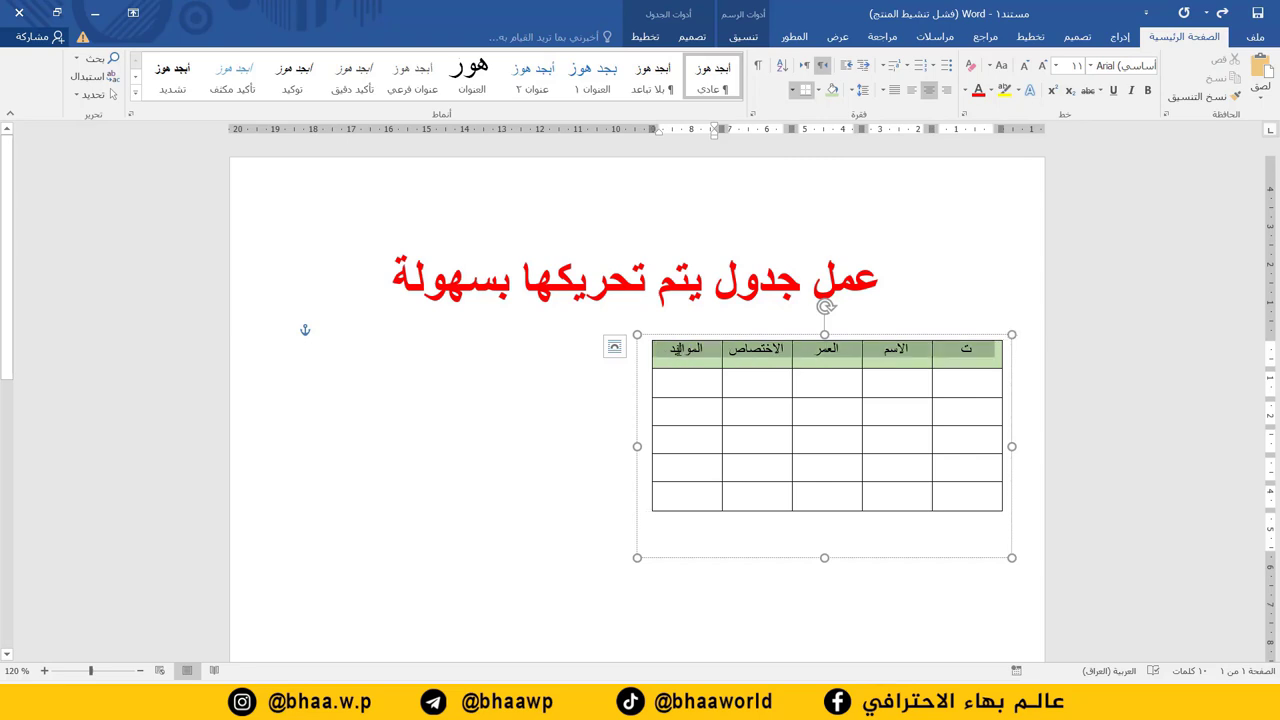
left_click(1145, 90)
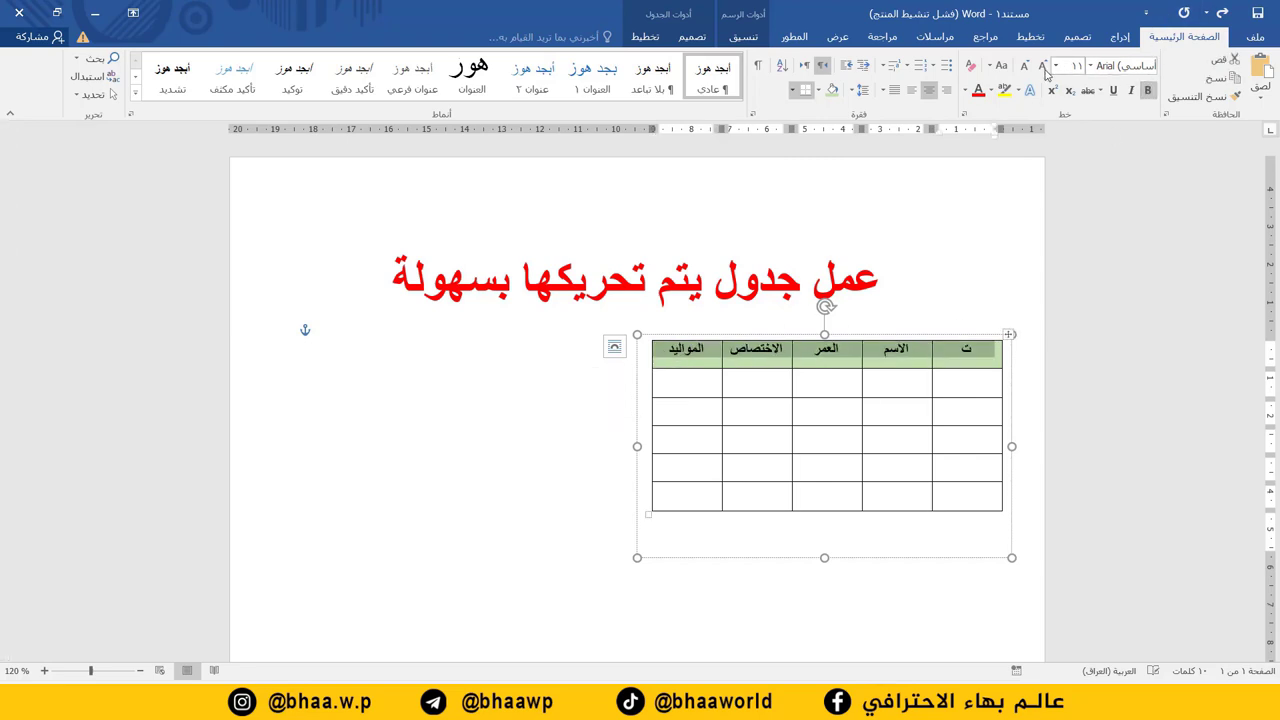
left_click(1056, 65)
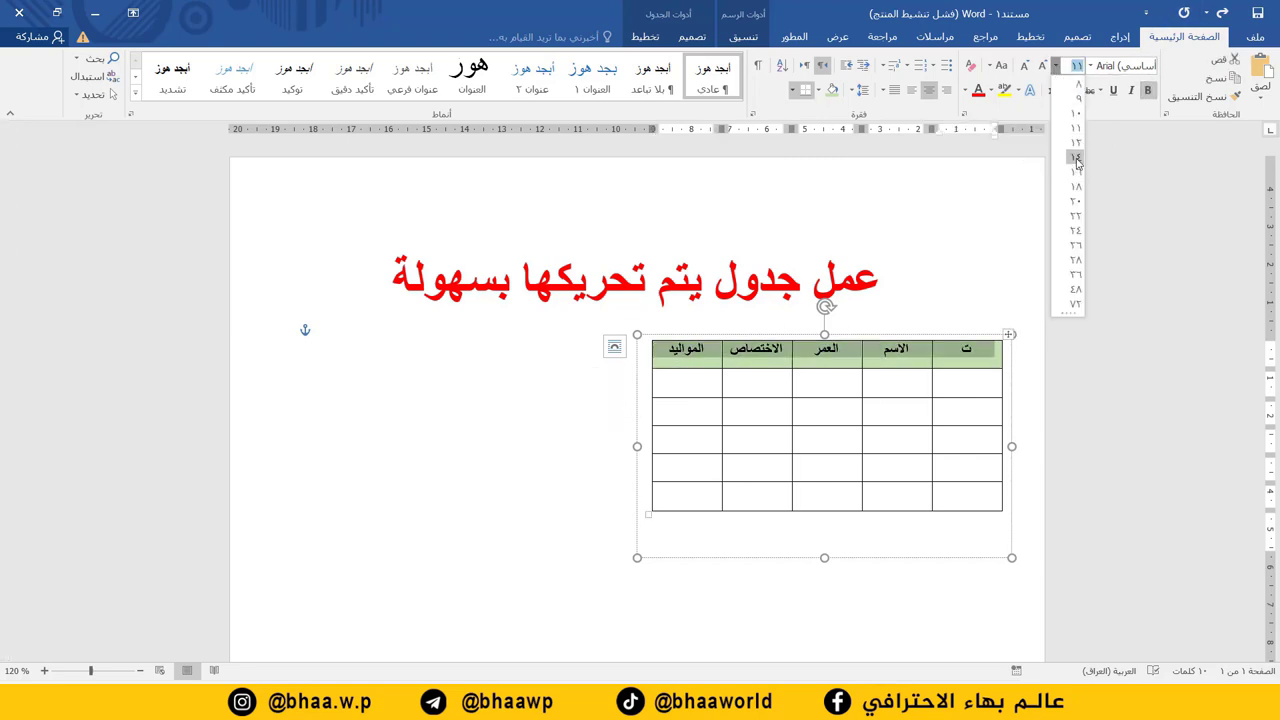
left_click(1077, 157)
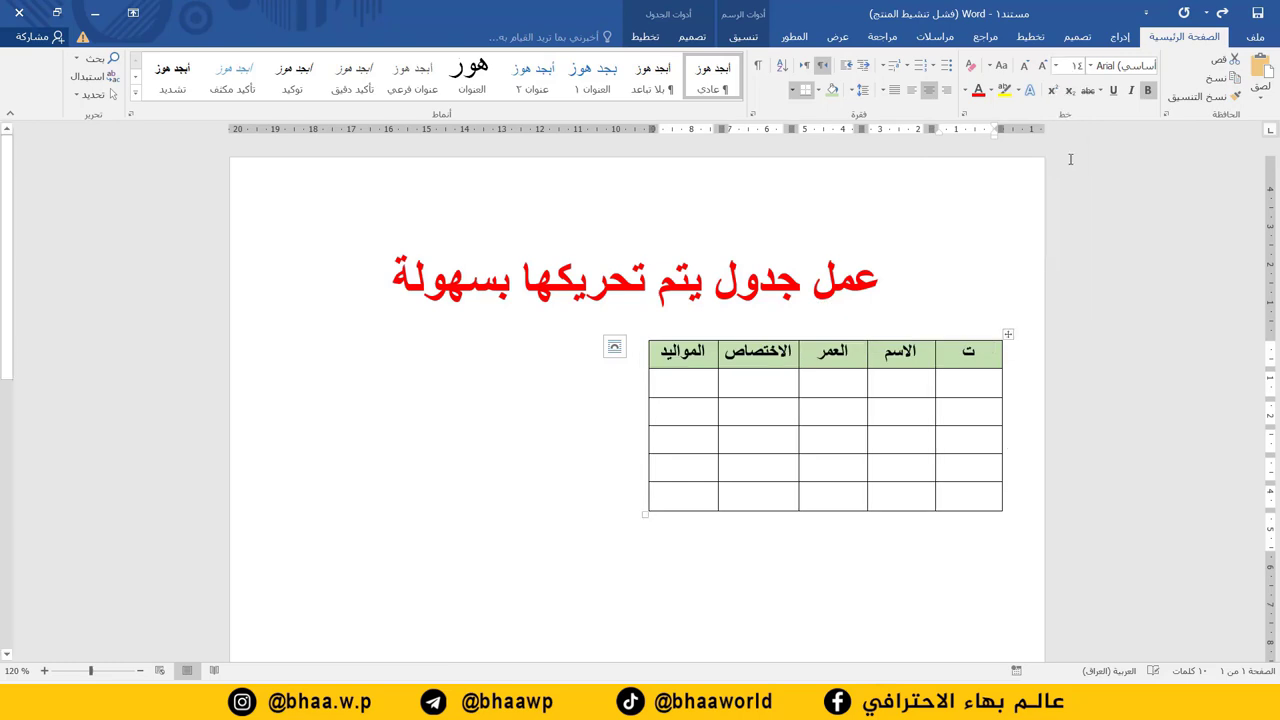
Centre the header row's text vertically within its cells.
left_click(645, 36)
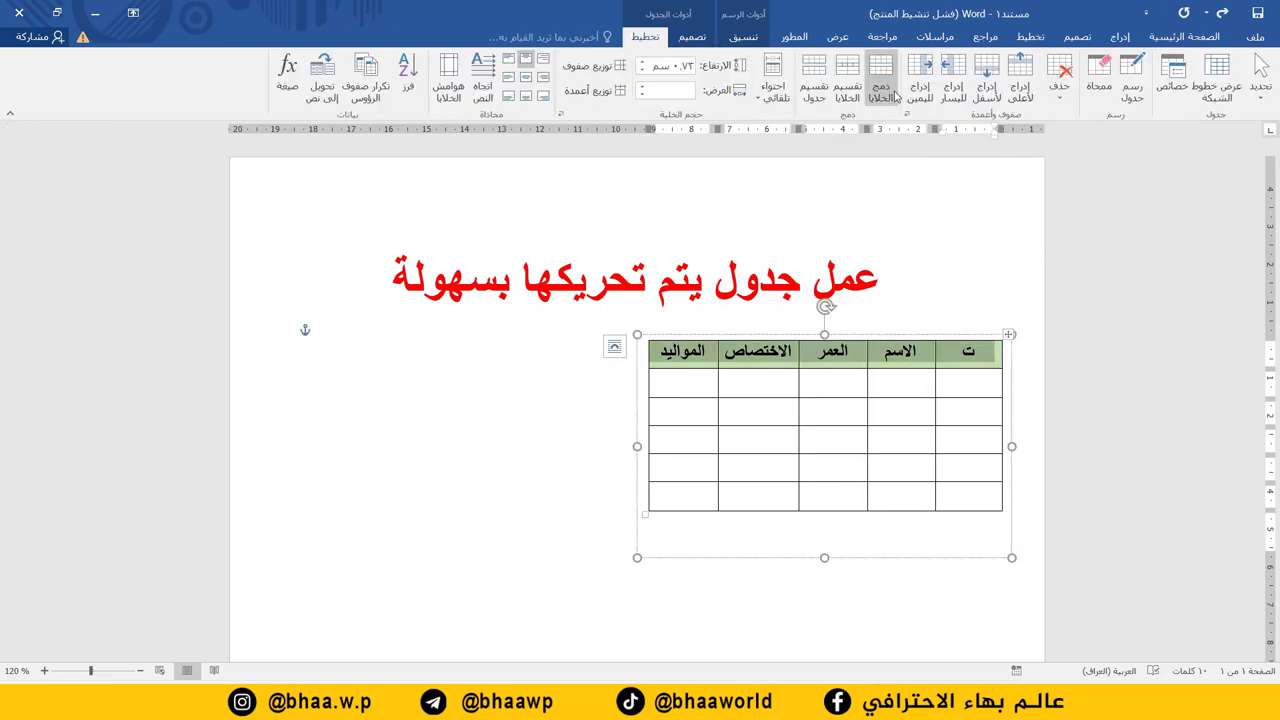
left_click(526, 80)
left_click(876, 438)
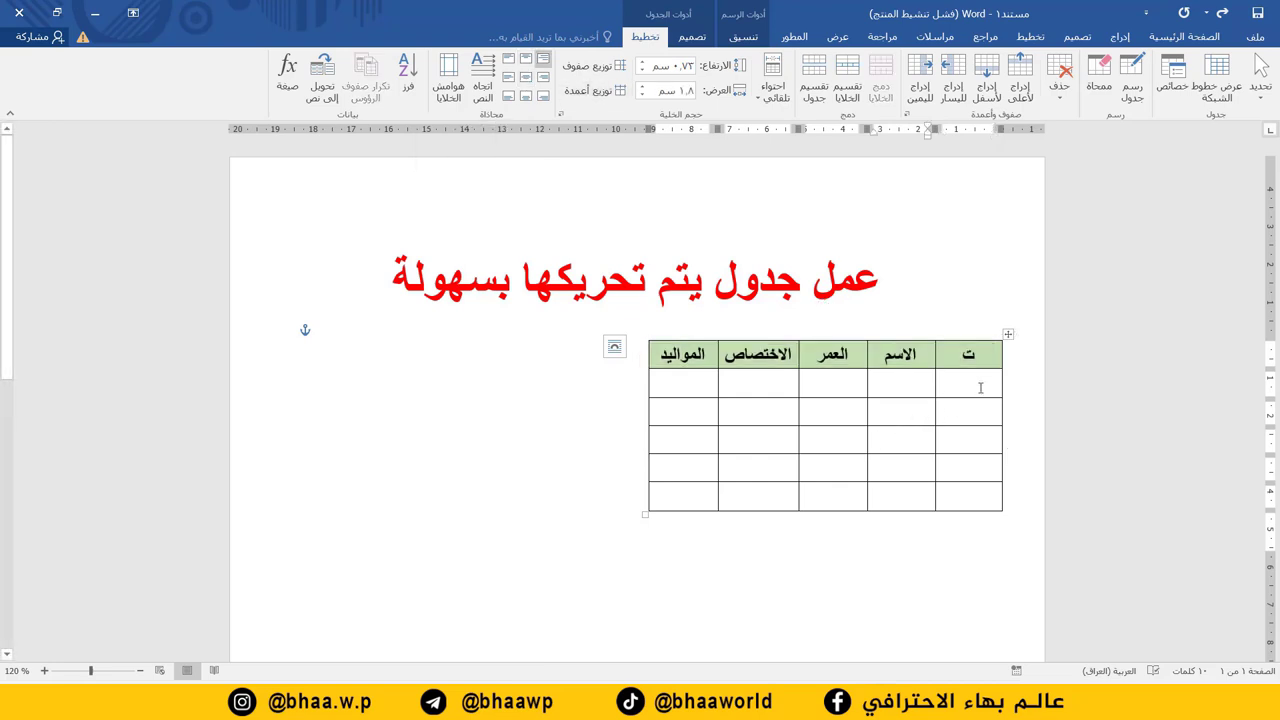
Apply automatic numbering 1 to 5 to the cells under ت and adjust its indent so the numbers sit at the column's right edge.
left_click_drag(968, 378, 968, 492)
left_click(1184, 36)
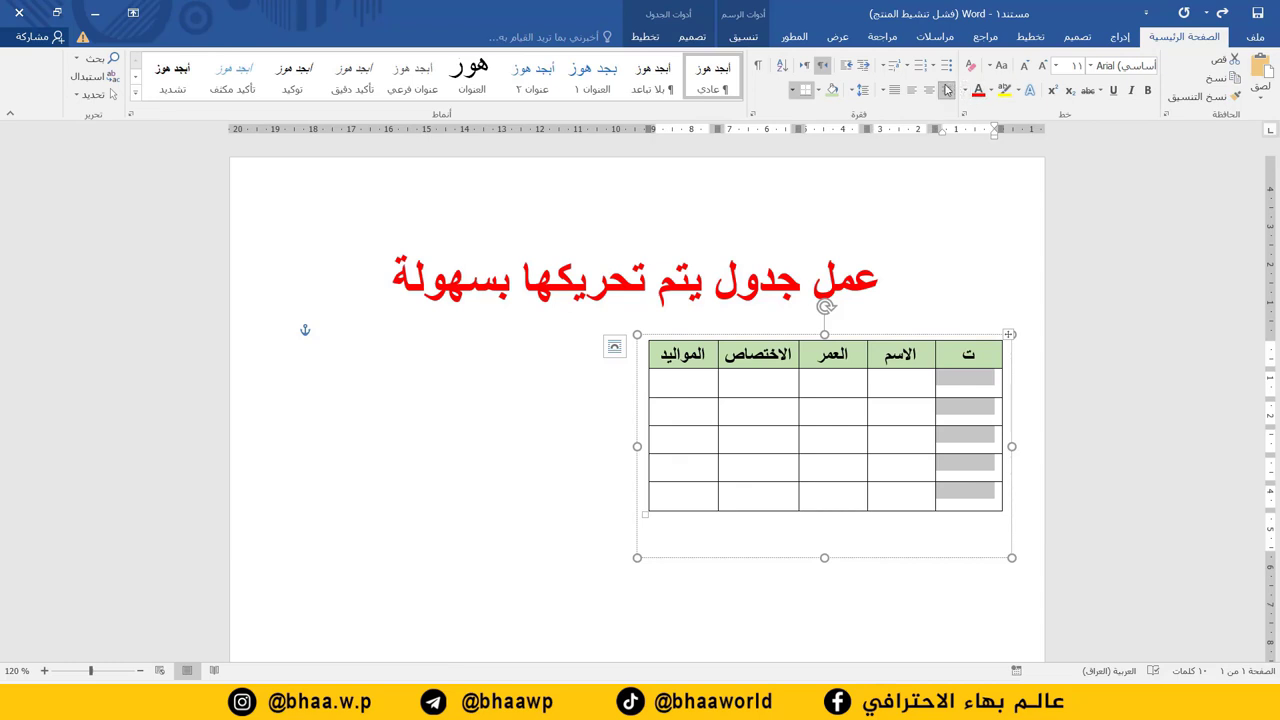
left_click(918, 65)
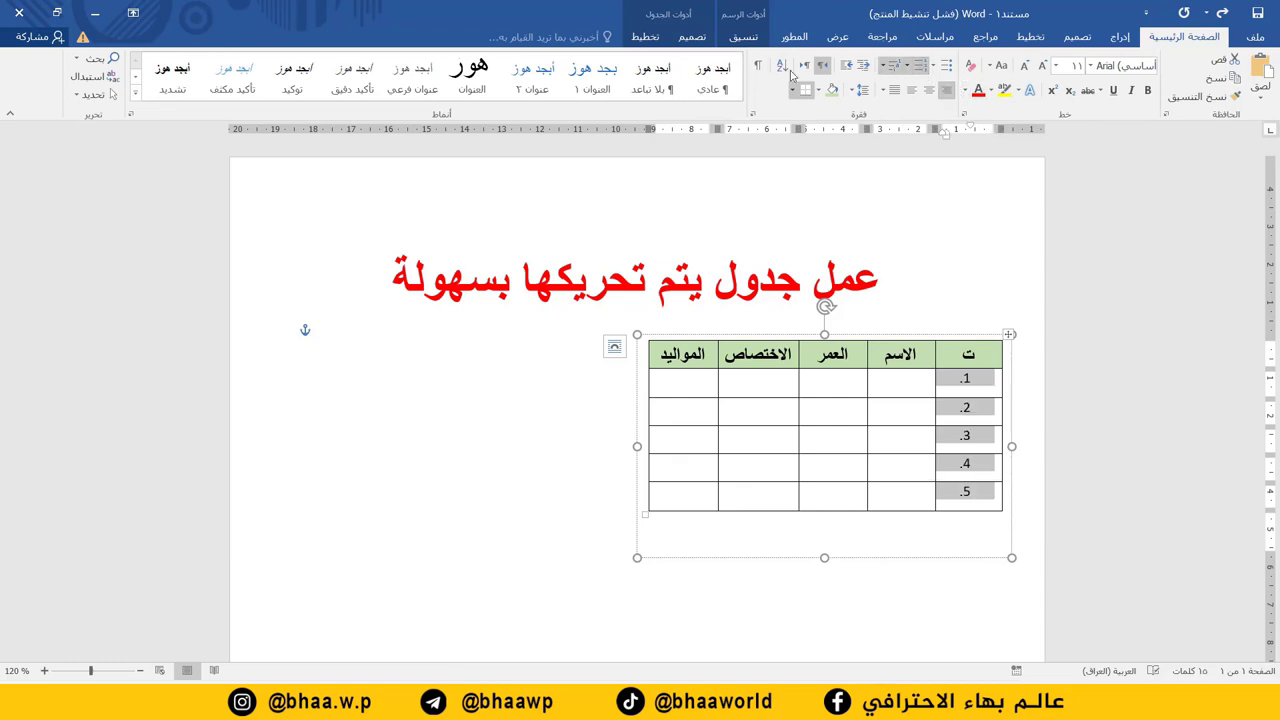
left_click(847, 65)
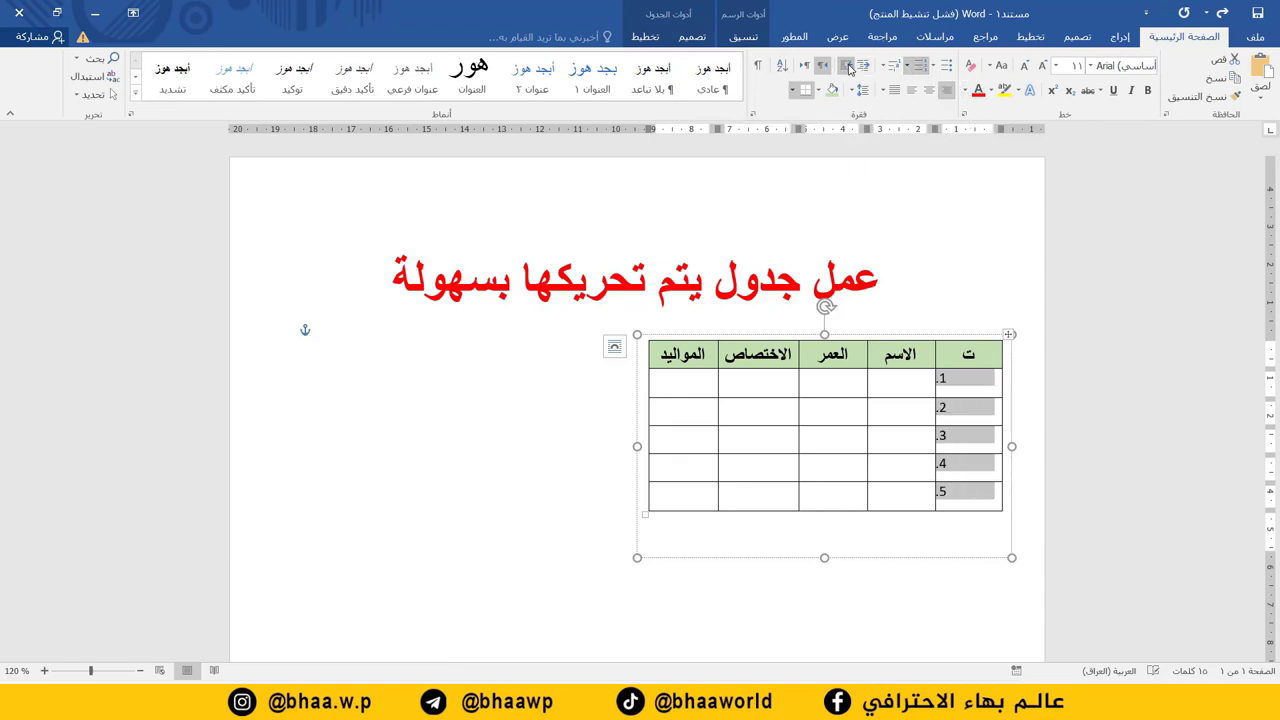
left_click(862, 65)
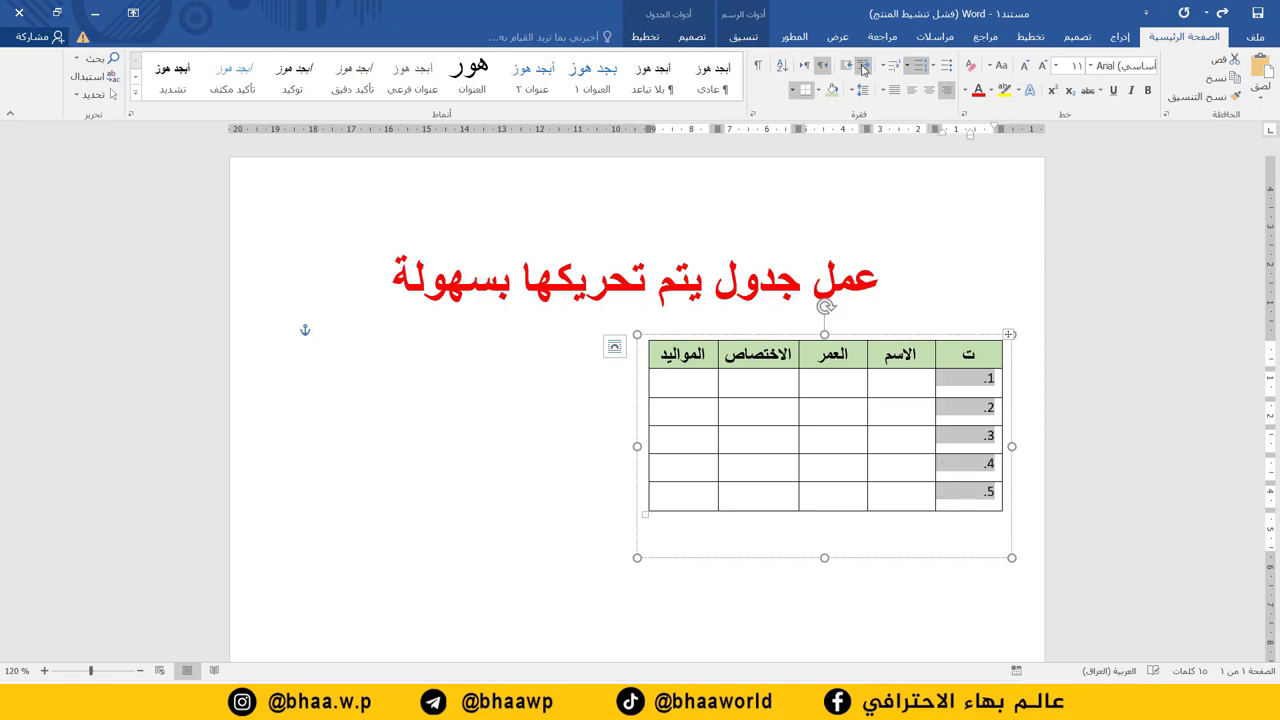
left_click(910, 417)
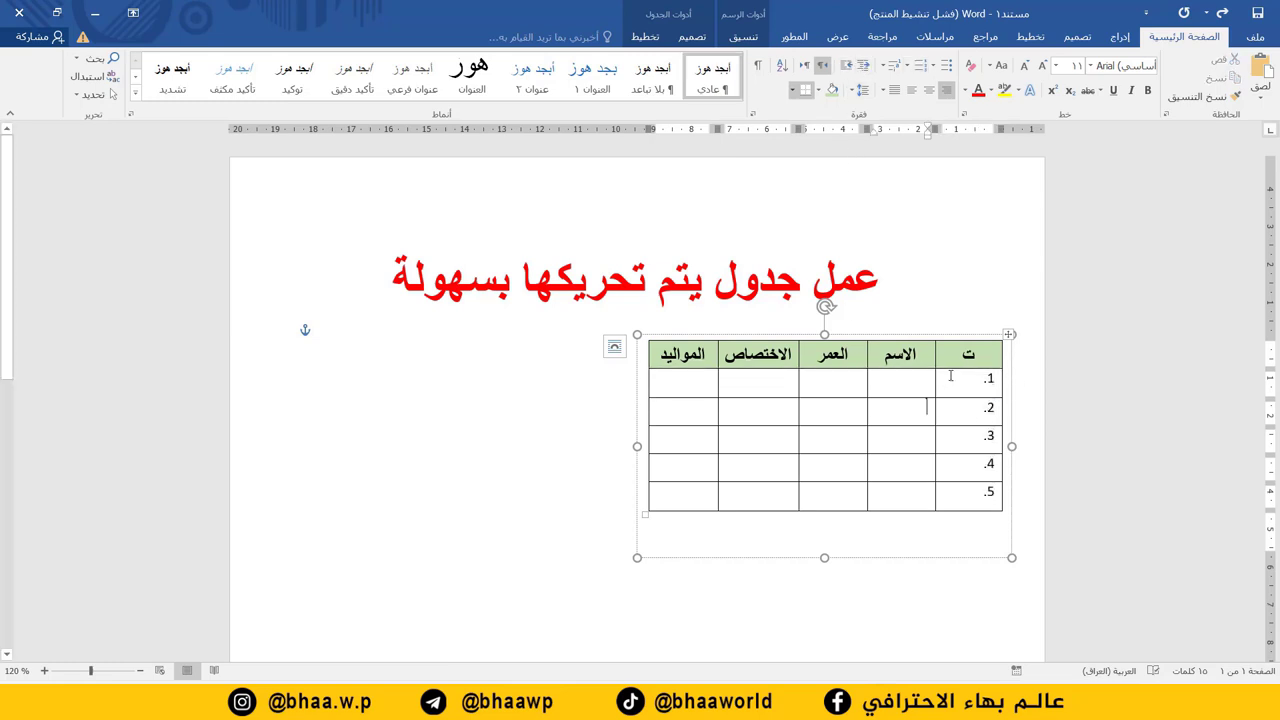
Duplicate the text box containing the table and place the copy to the left of the original.
left_click(843, 337)
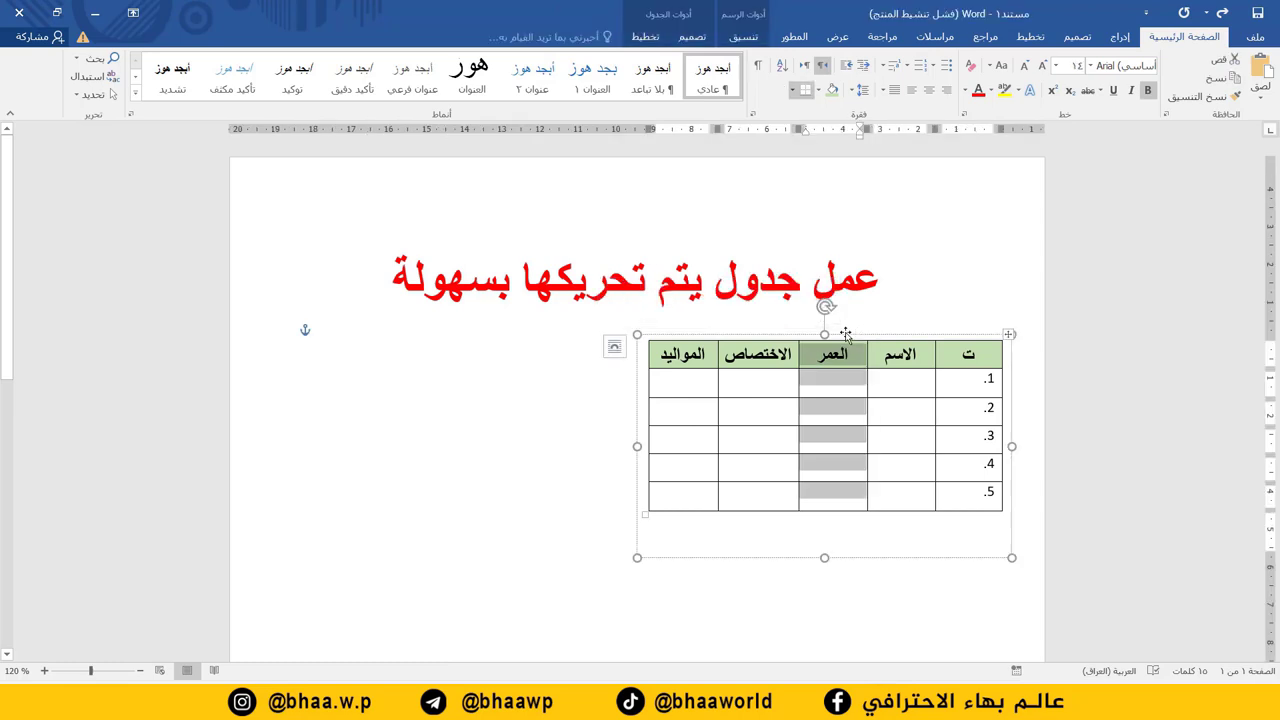
left_click(846, 335)
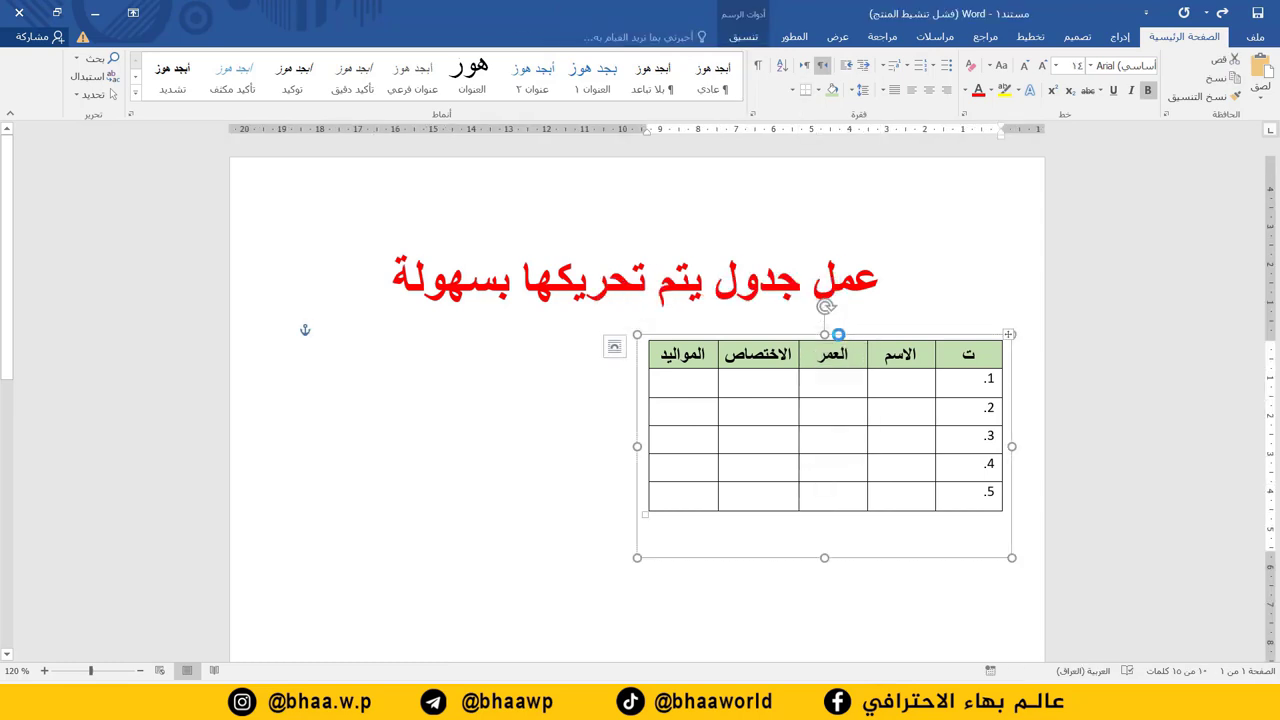
key("ctrl+v")
left_click_drag(835, 336, 518, 352)
Make another copy of the table's text box beneath the first table and shift both copies slightly down and right.
scroll(698, 339, "down", 2)
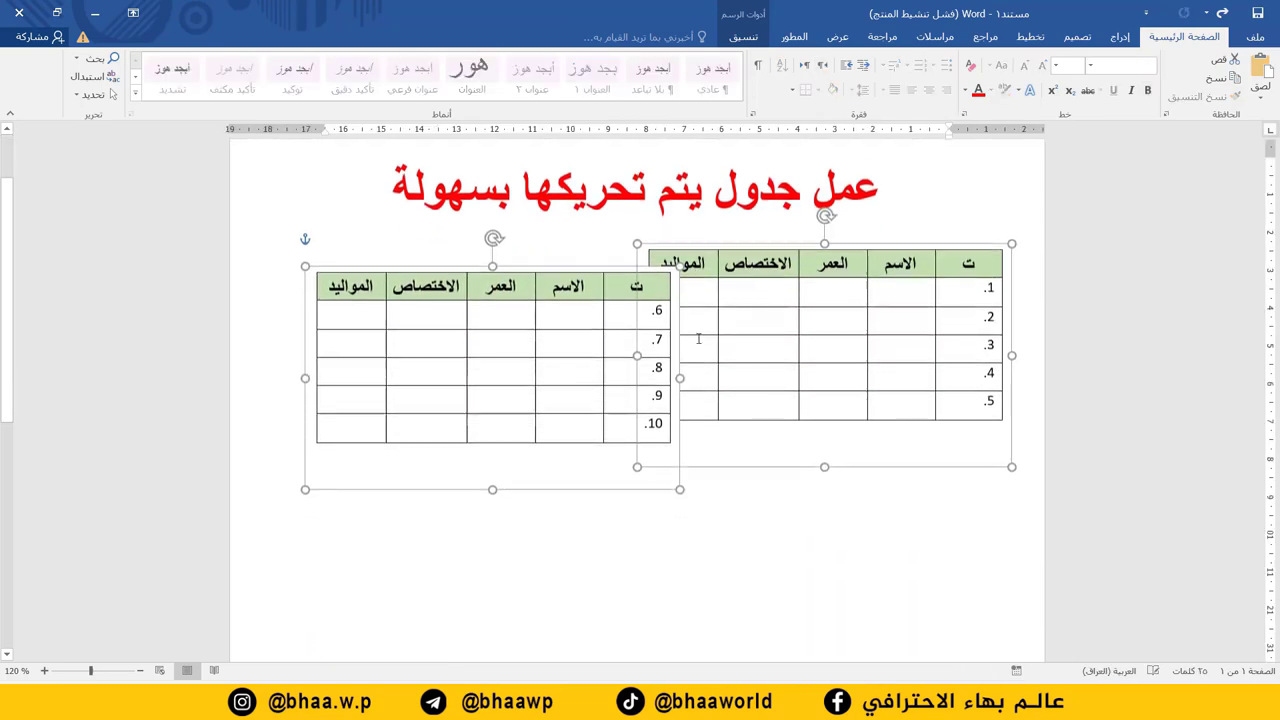
left_click(590, 269)
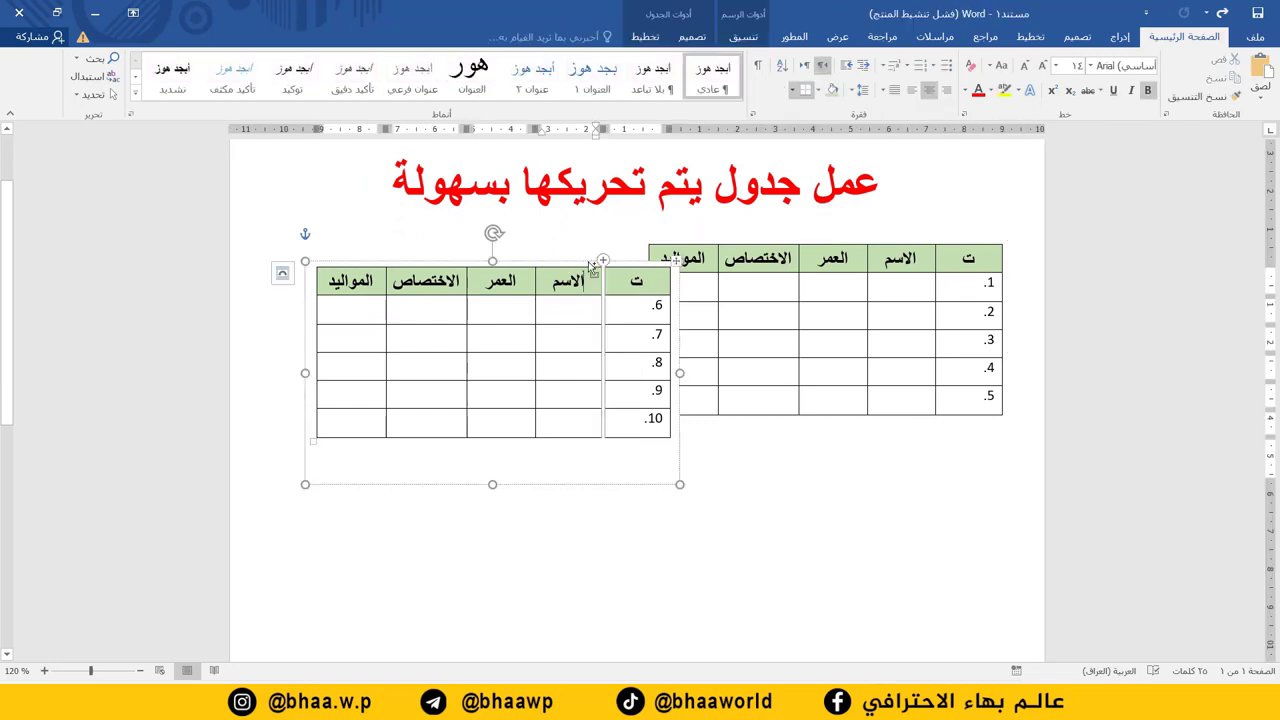
left_click_drag(590, 266, 857, 414)
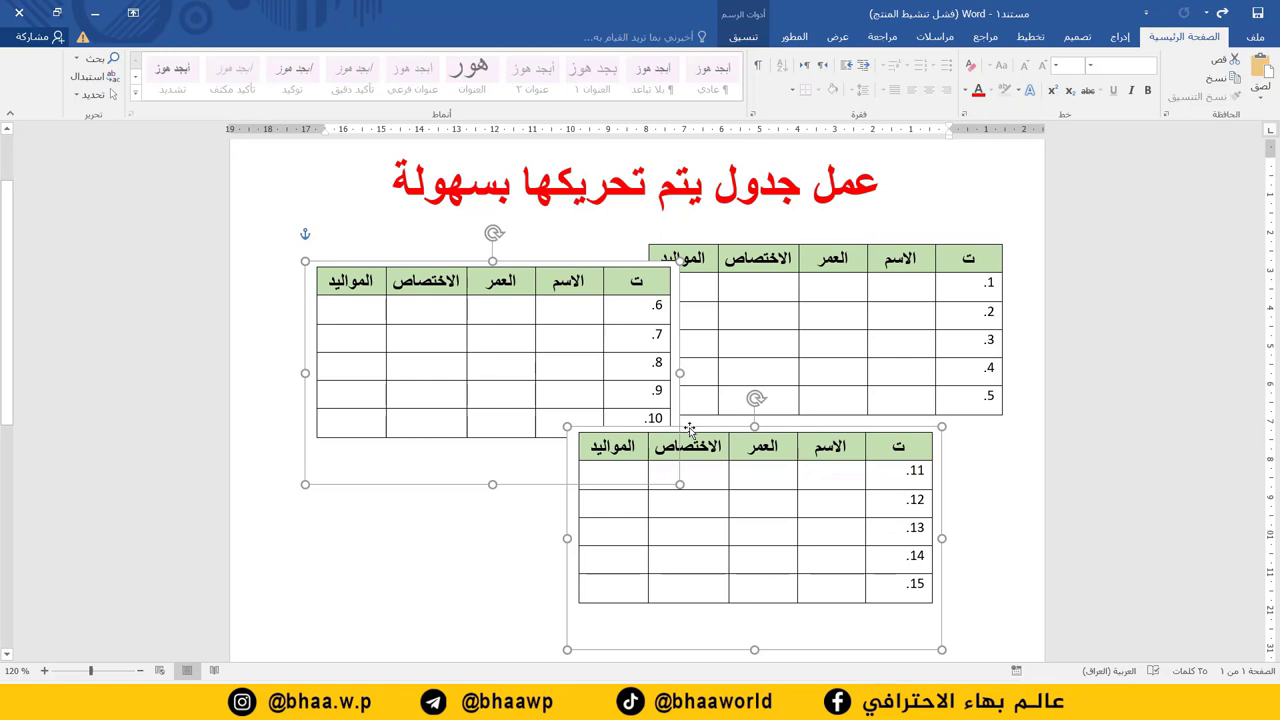
left_click_drag(690, 430, 738, 468)
Move the second table's text box level beside the first table and bring the third one up just under the first.
left_click(458, 298)
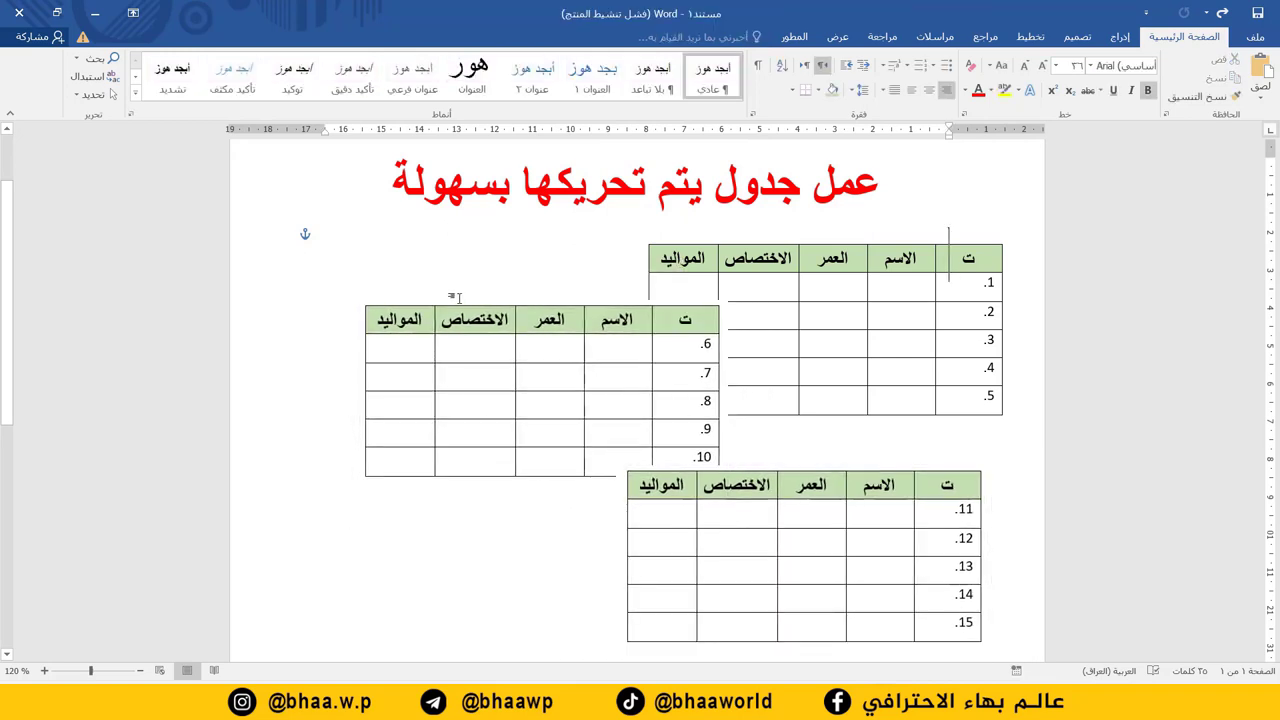
left_click(470, 296)
left_click_drag(470, 296, 391, 240)
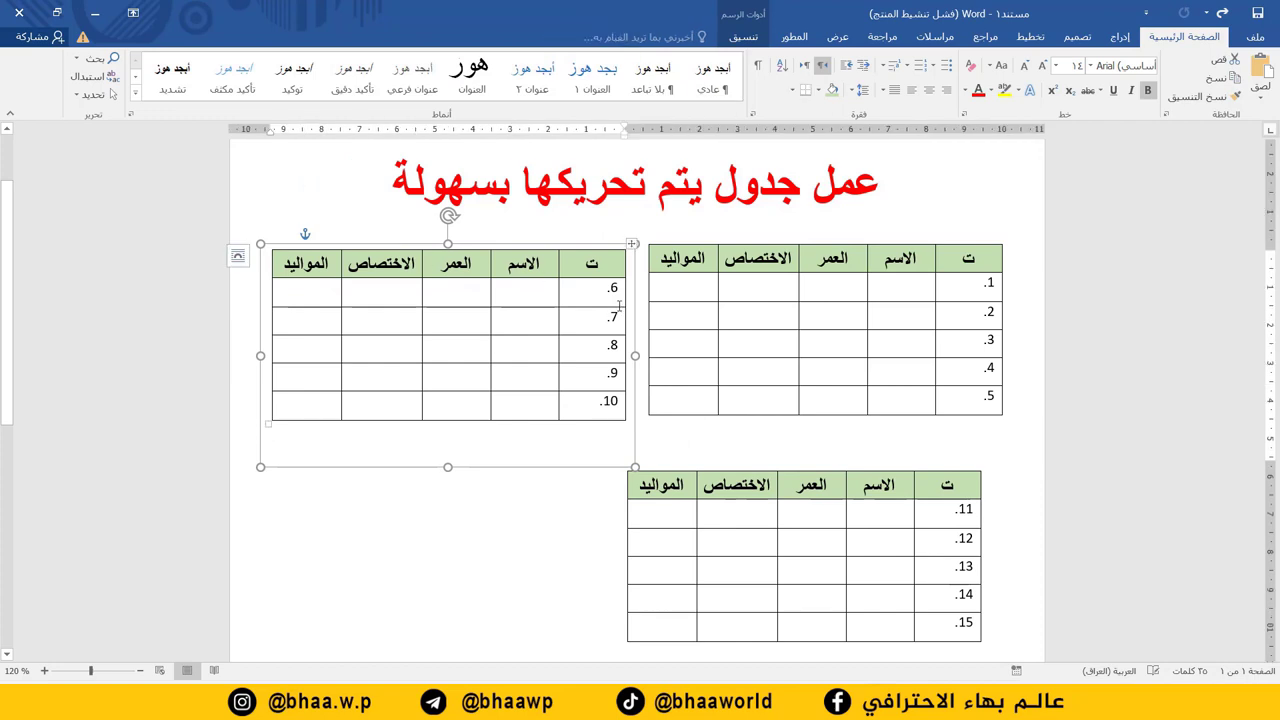
left_click(800, 490)
left_click_drag(820, 468, 830, 434)
left_click_drag(300, 264, 612, 265)
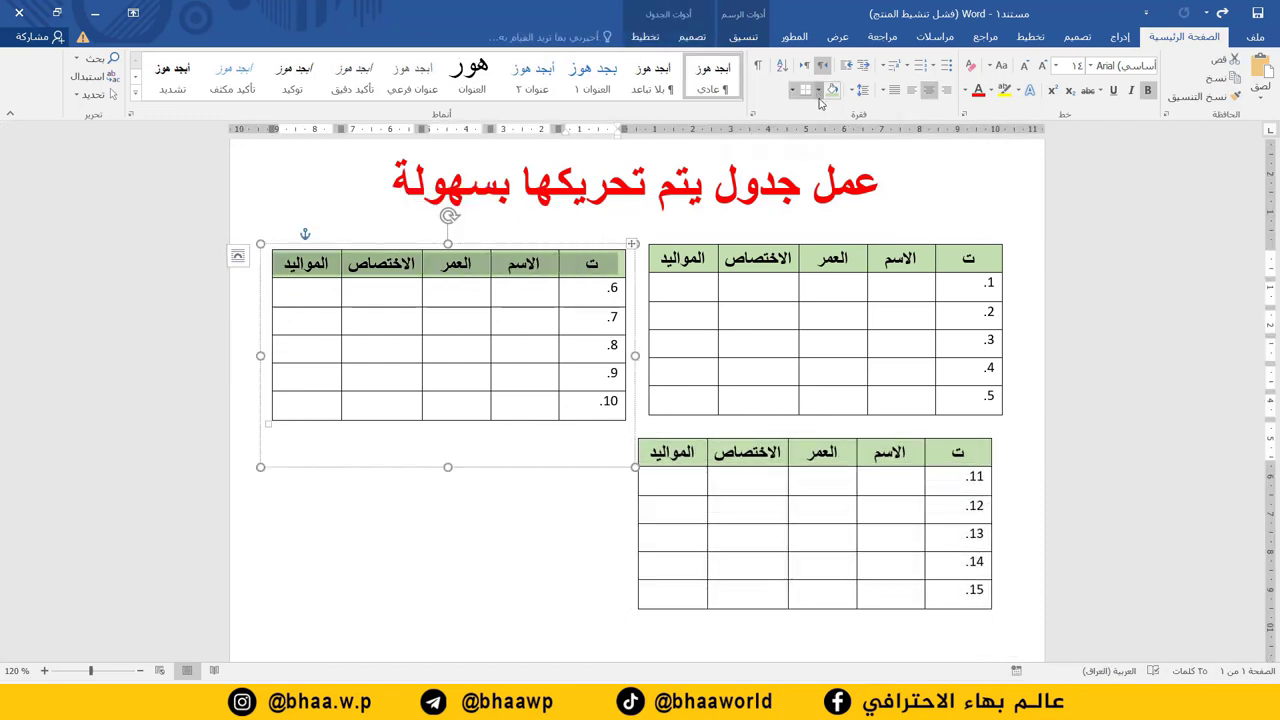
left_click(819, 92)
left_click(736, 213)
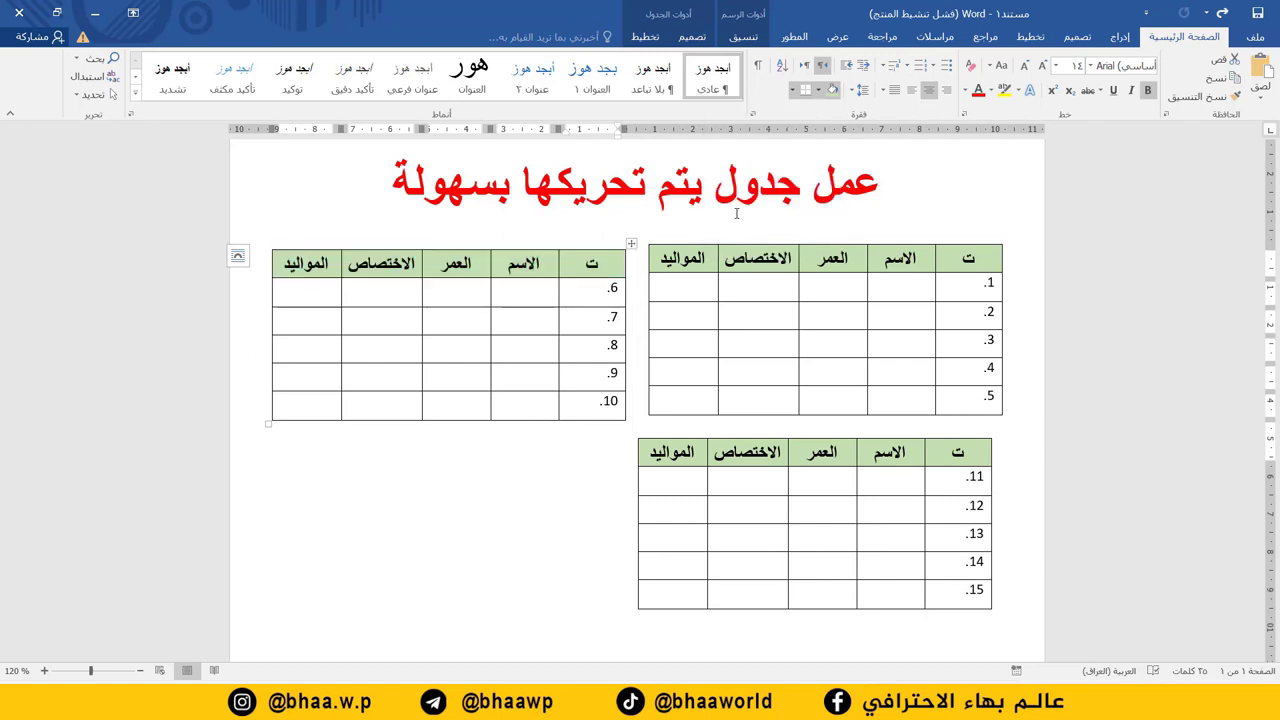
key("ctrl+z")
left_click(530, 556)
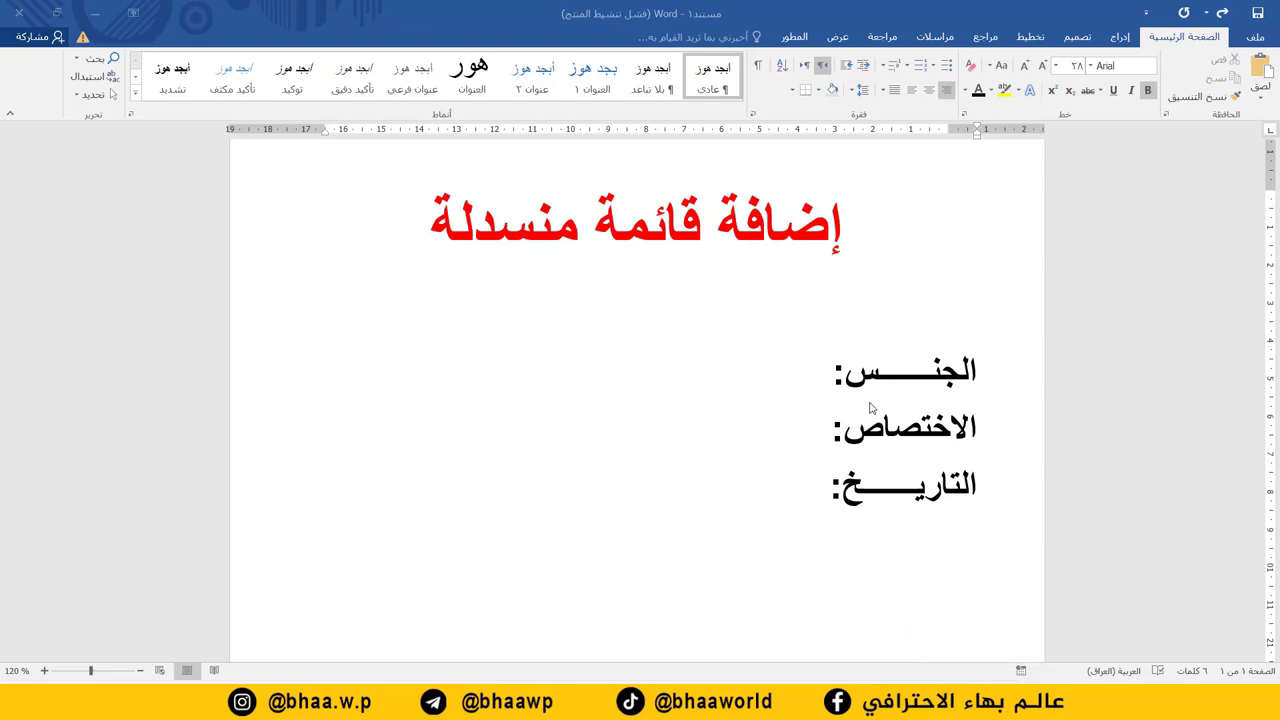
Make sure the Developer (المطور) tab is enabled in Word's ribbon customization options and accept the options.
left_click(813, 381)
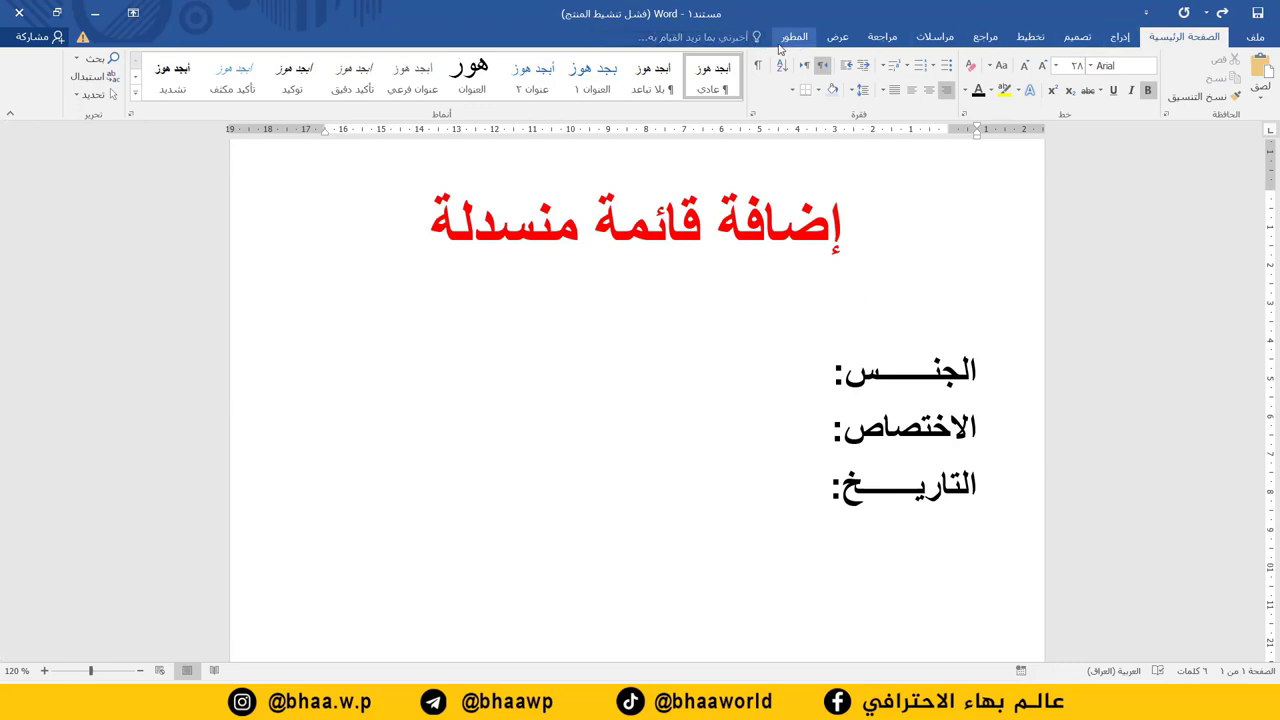
left_click(1256, 40)
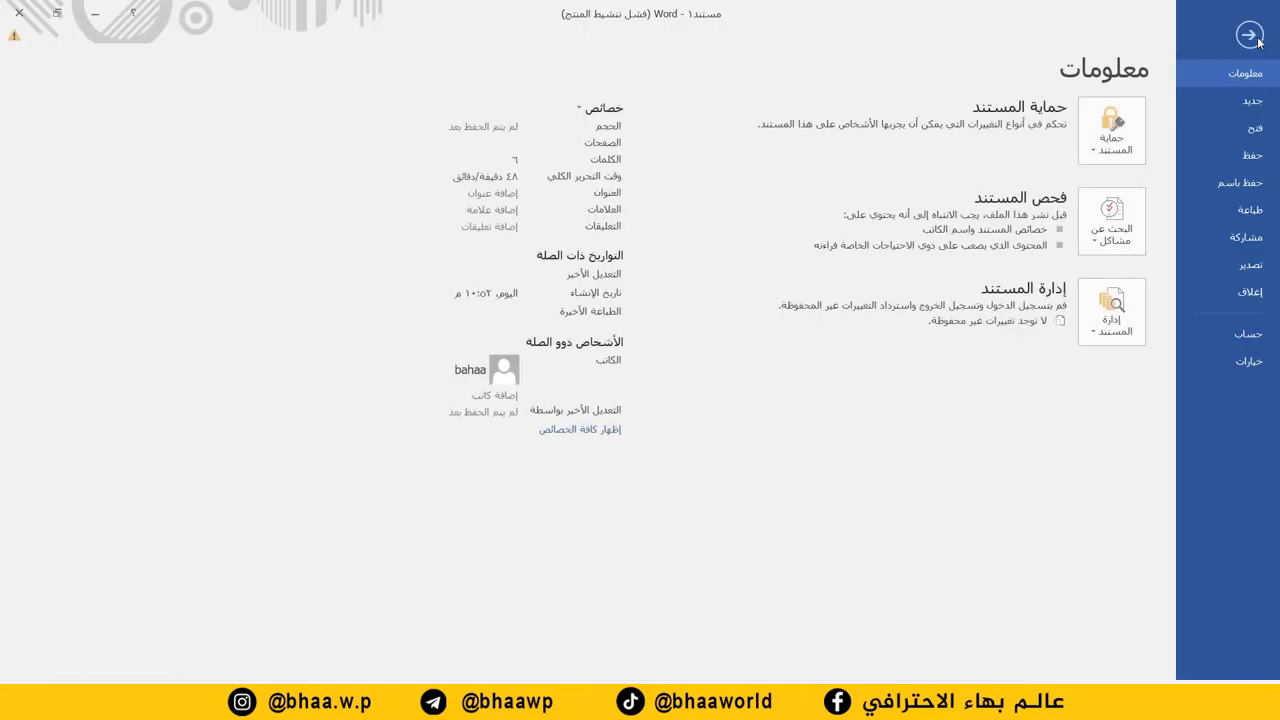
left_click(1250, 361)
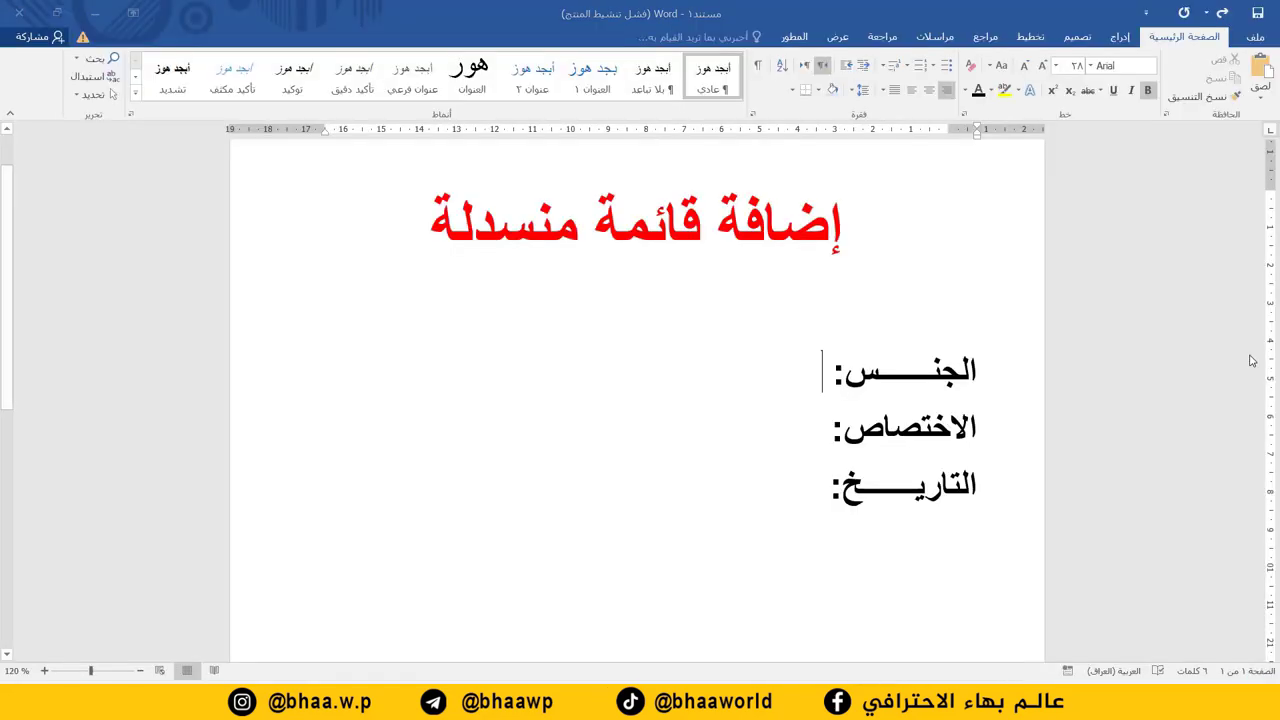
left_click(1005, 238)
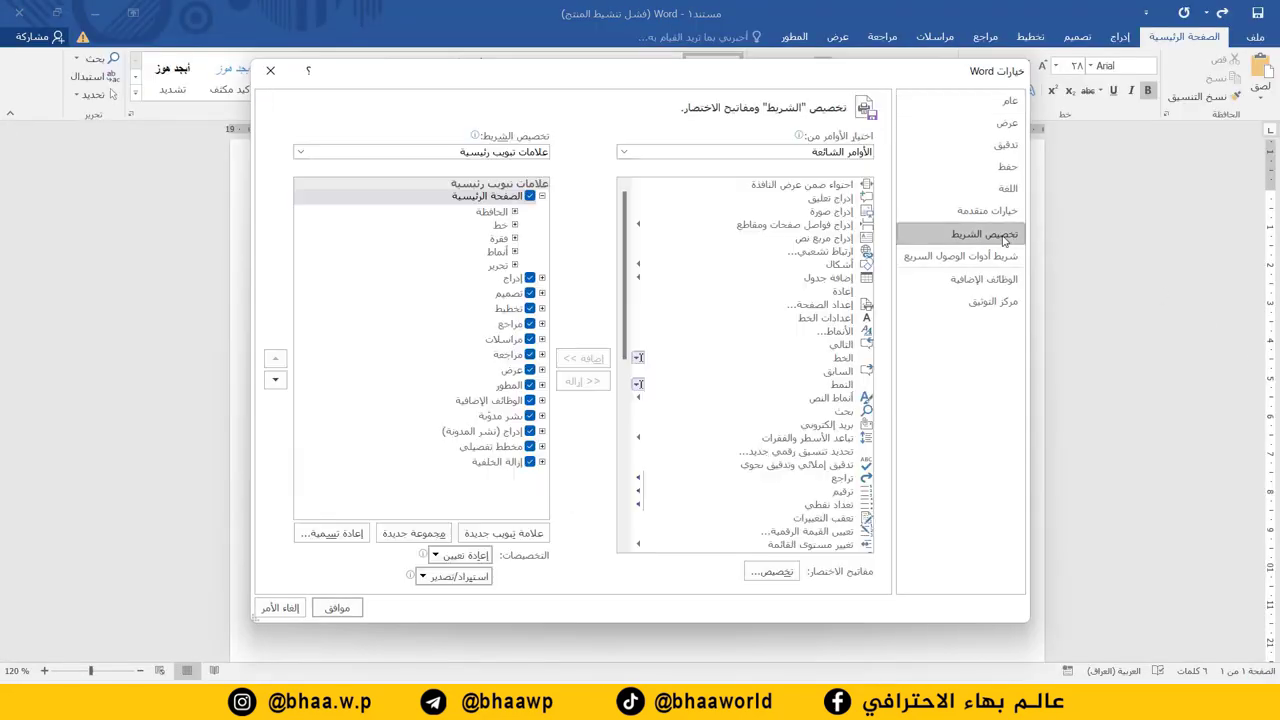
left_click(530, 385)
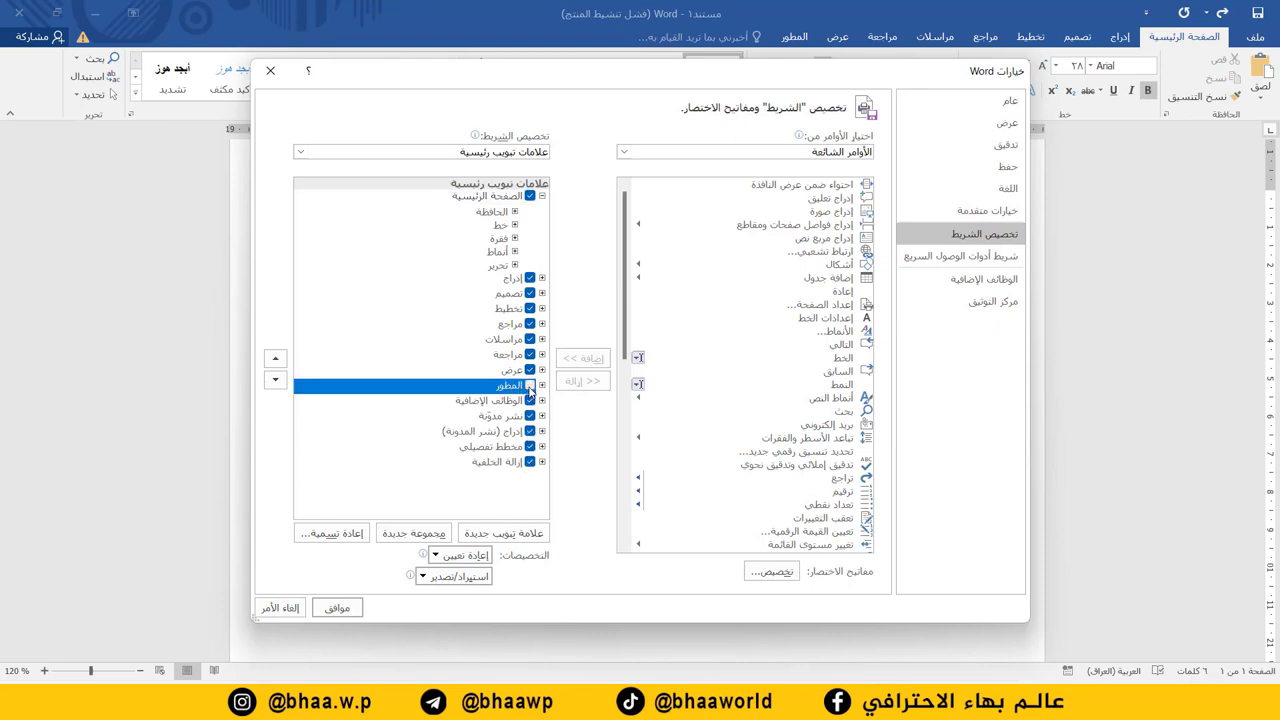
left_click(531, 387)
left_click(337, 607)
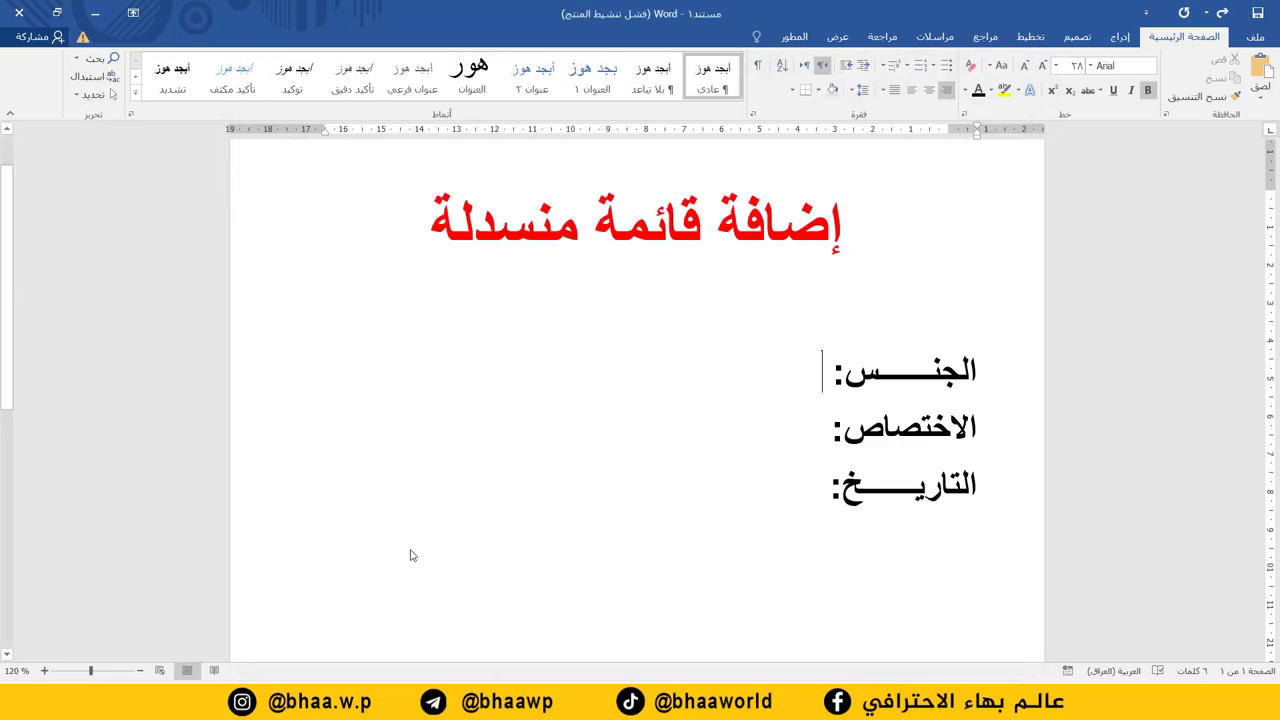
Insert a drop-down list content control after الجنس: and add the choices ذكر and انثى to it.
left_click(795, 36)
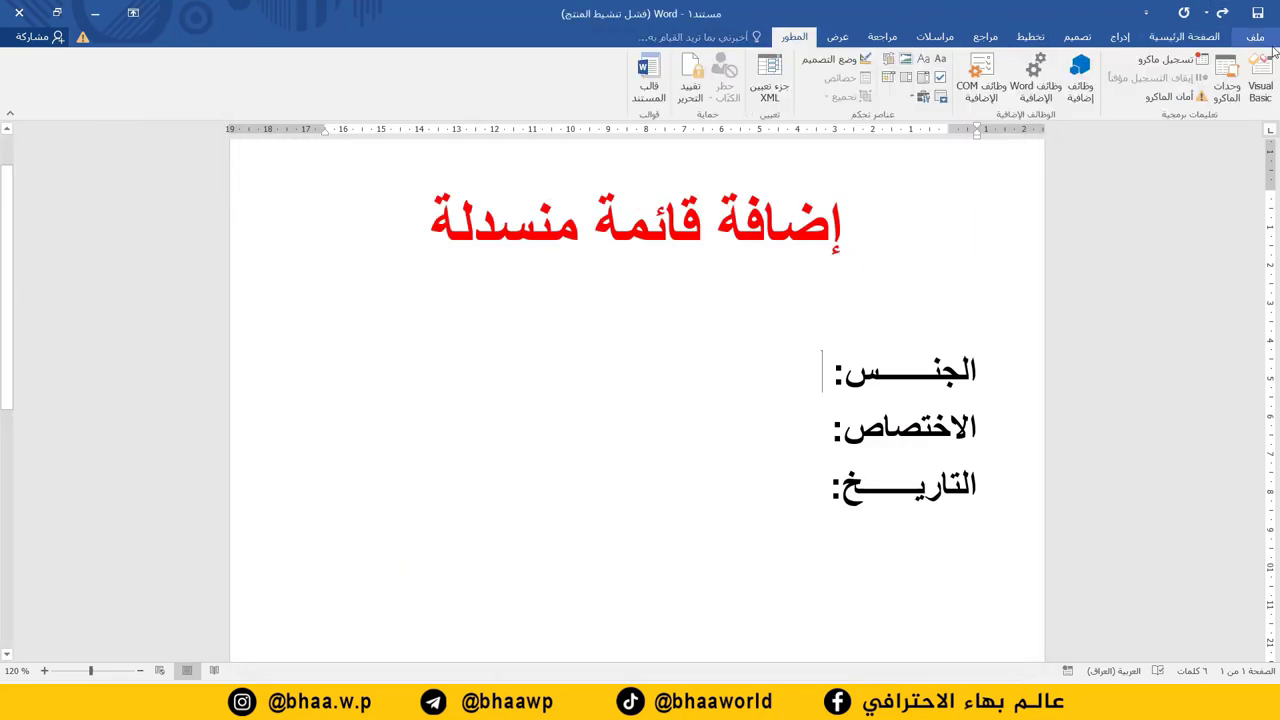
left_click(906, 80)
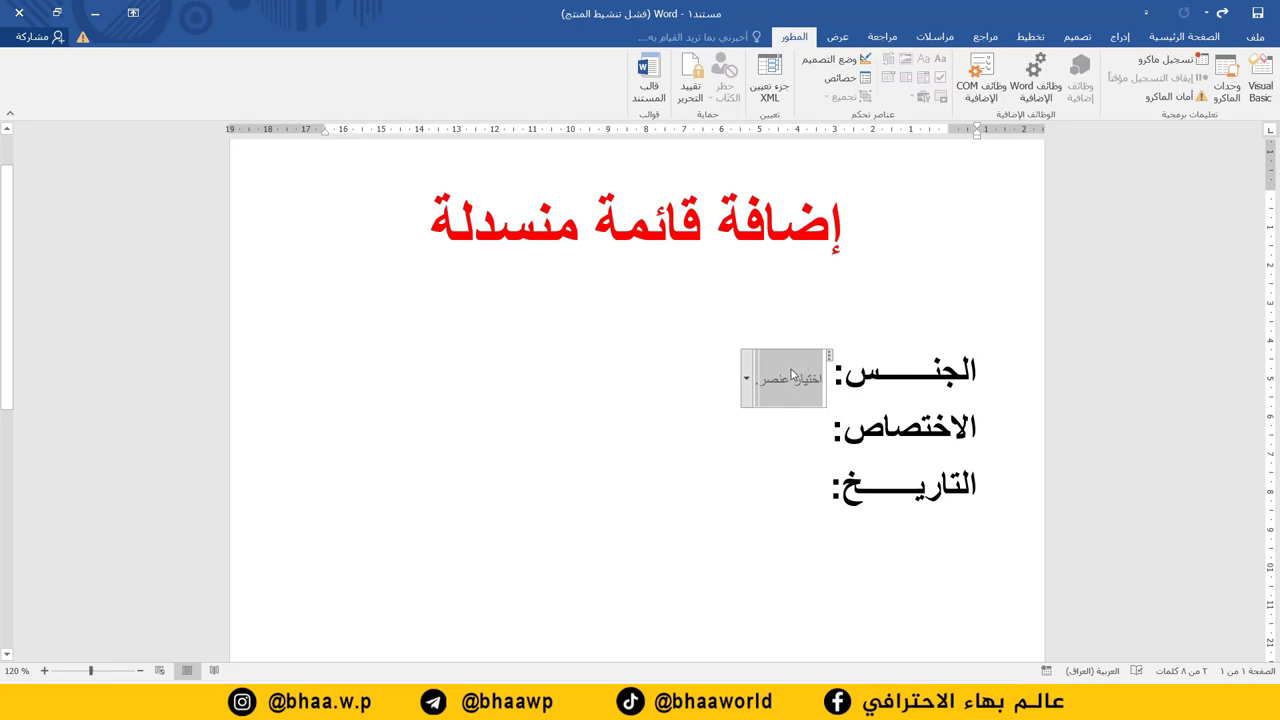
left_click(848, 78)
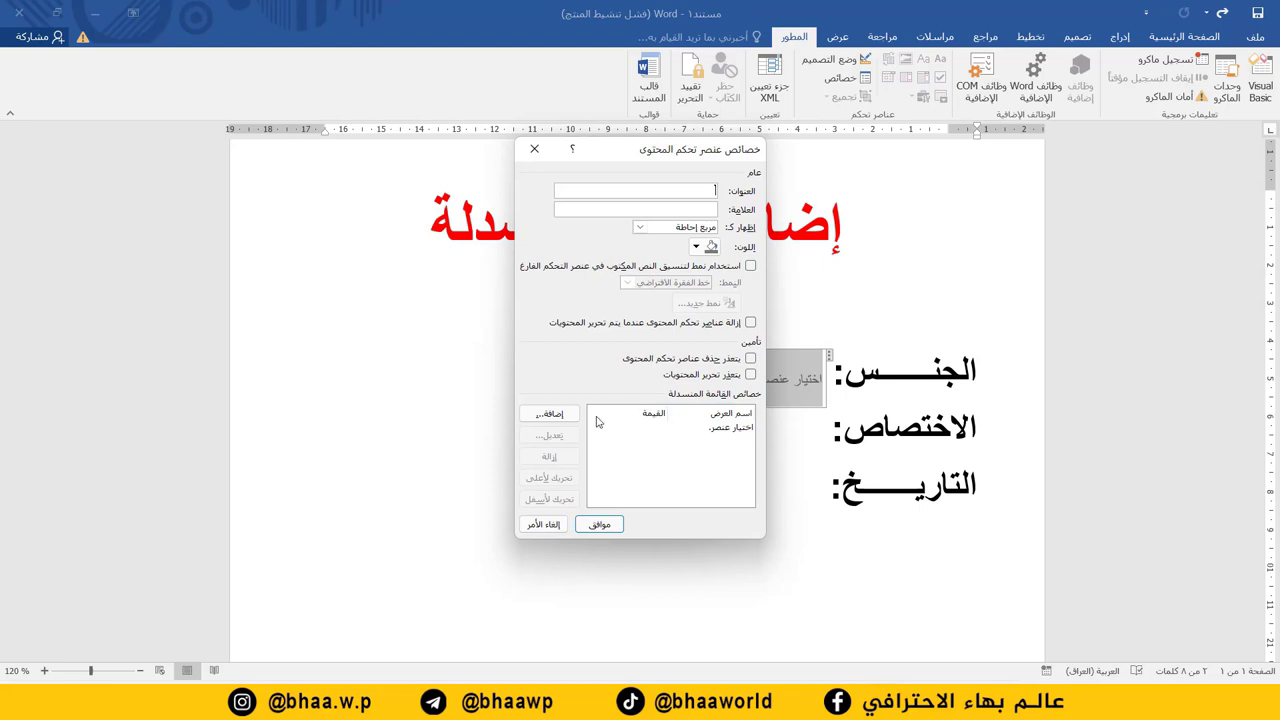
left_click(554, 418)
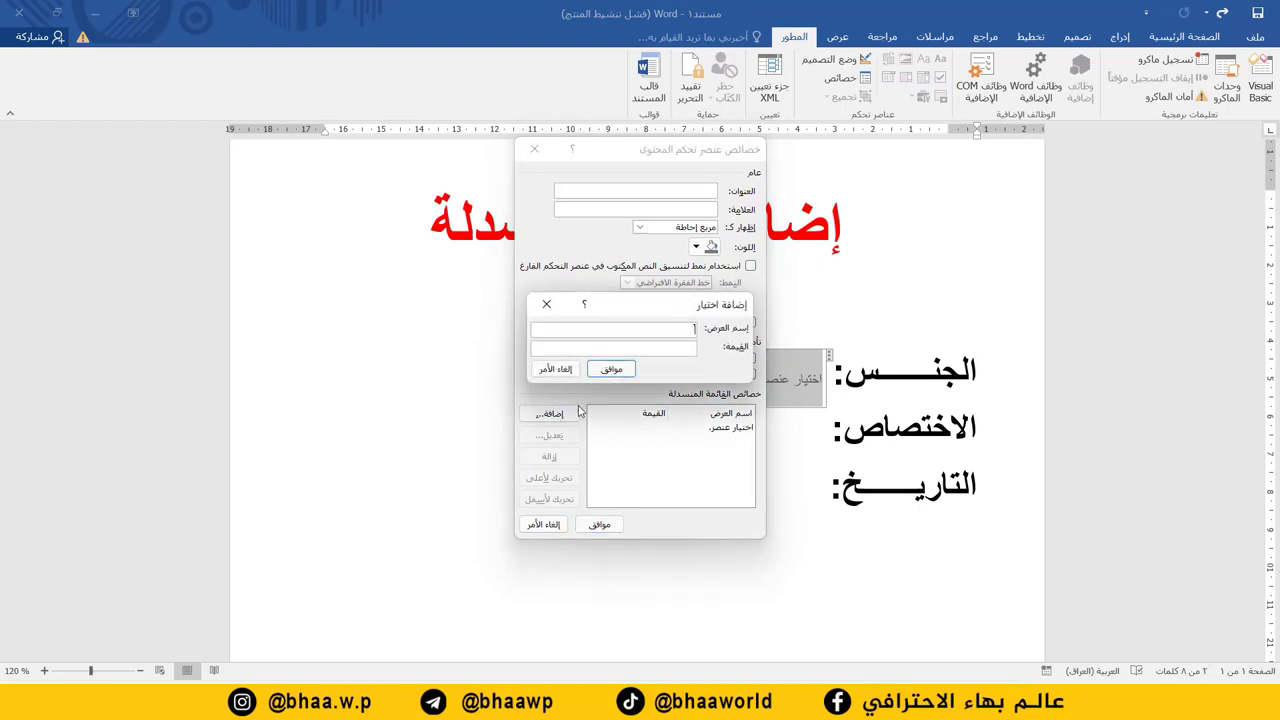
type("ذكر")
left_click(611, 369)
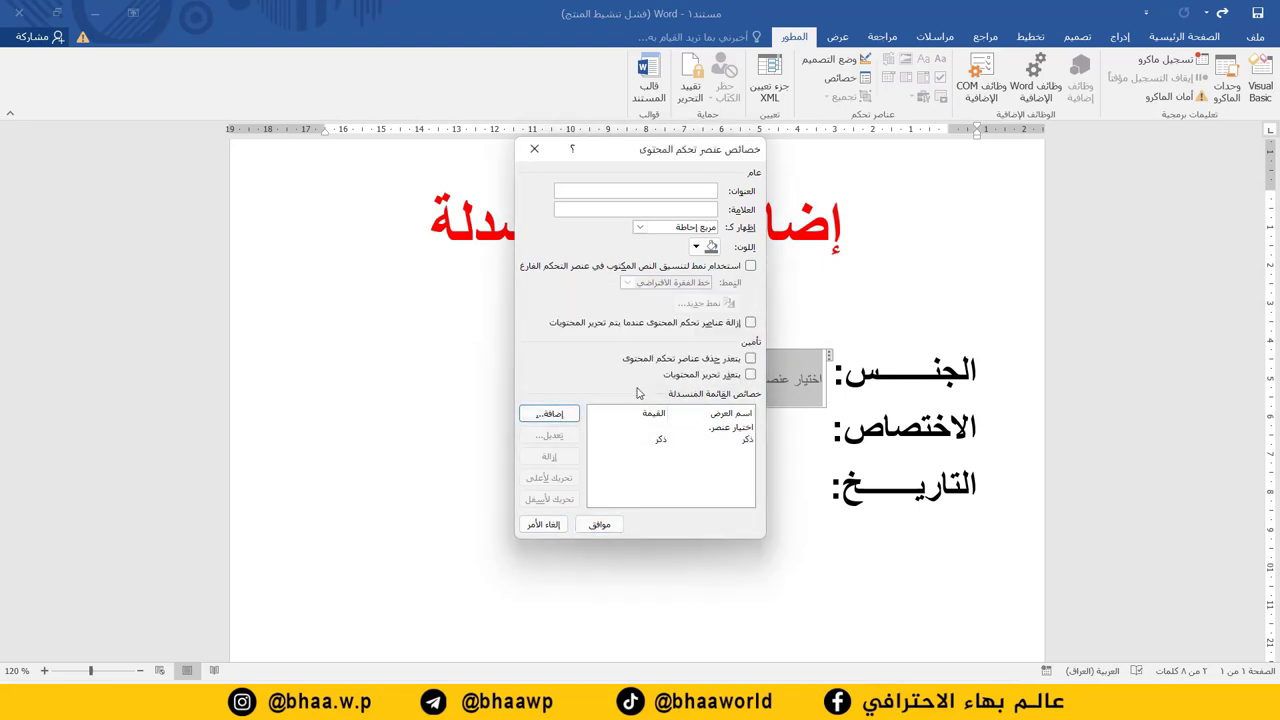
left_click(563, 418)
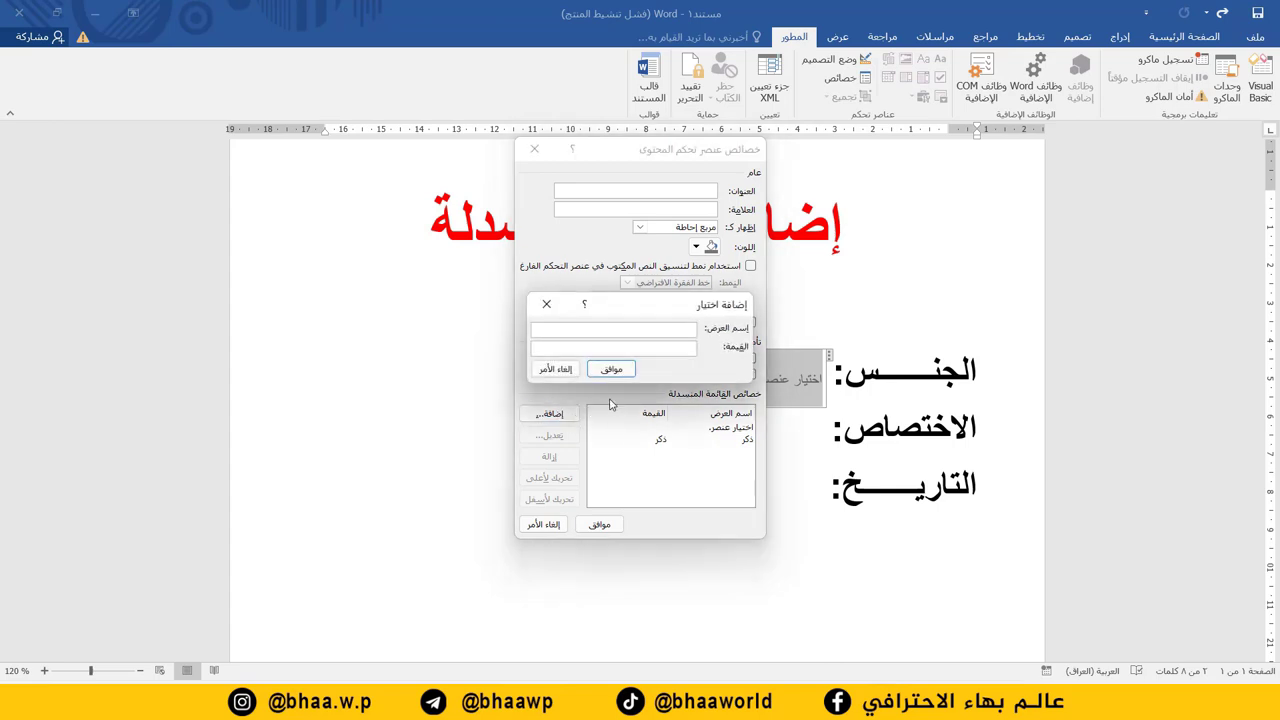
type("انثى")
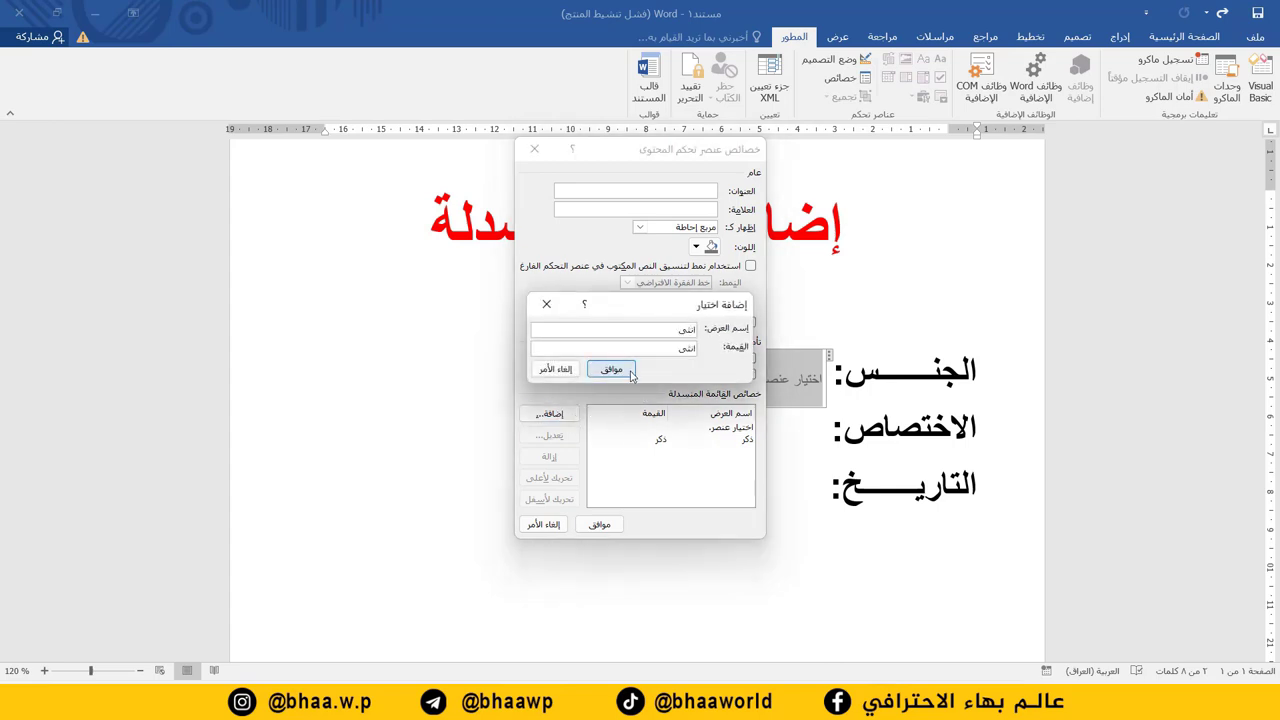
left_click(608, 369)
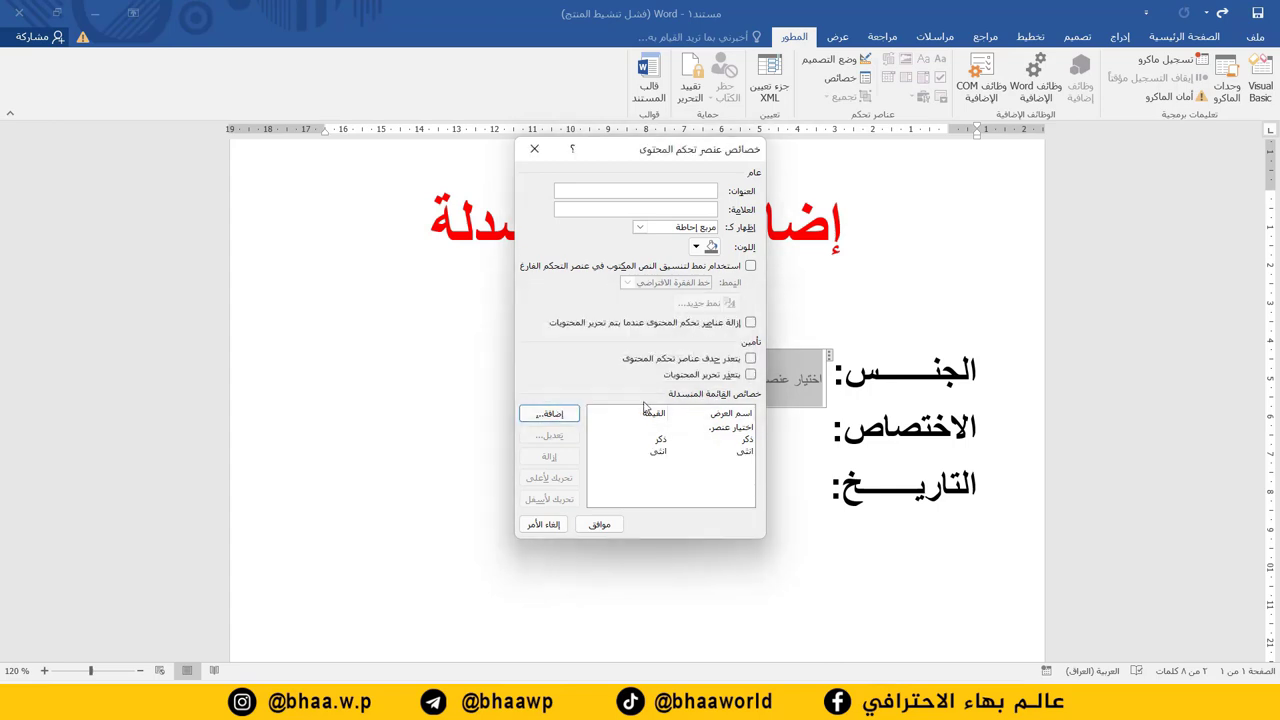
left_click(607, 528)
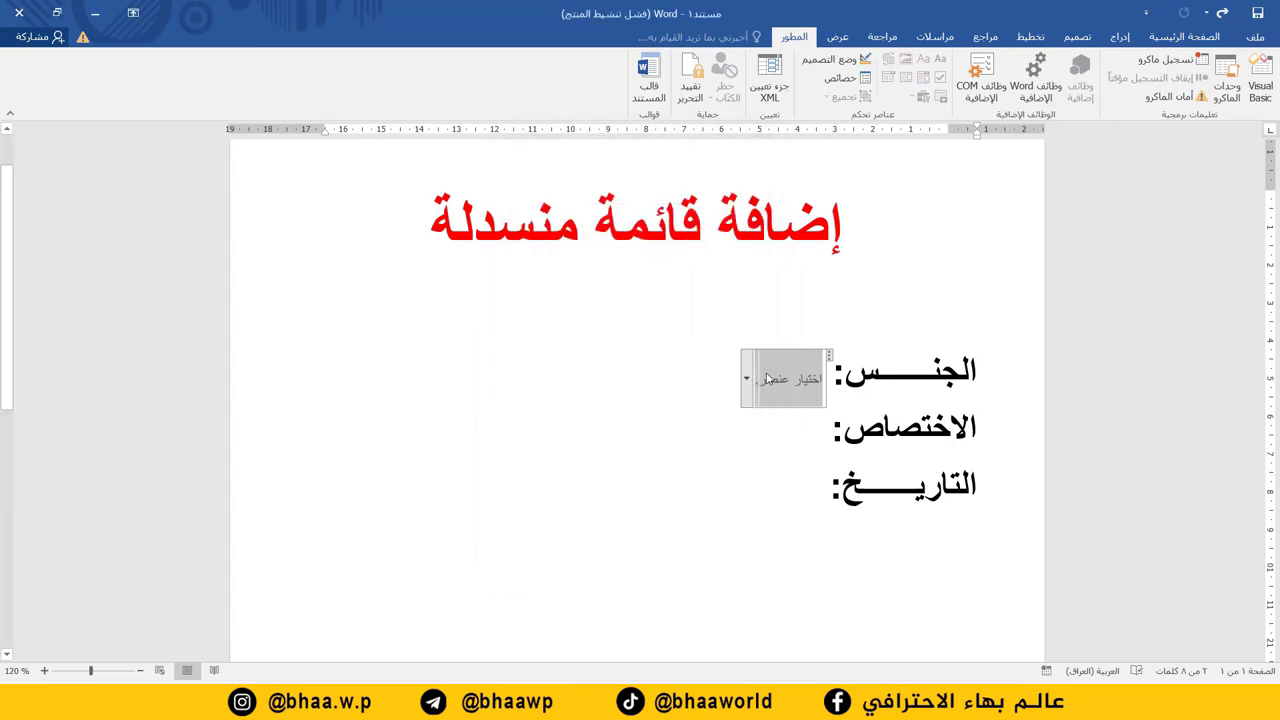
Change the color of the drop-down list control after الجنس: to red in its content control properties.
left_click(845, 78)
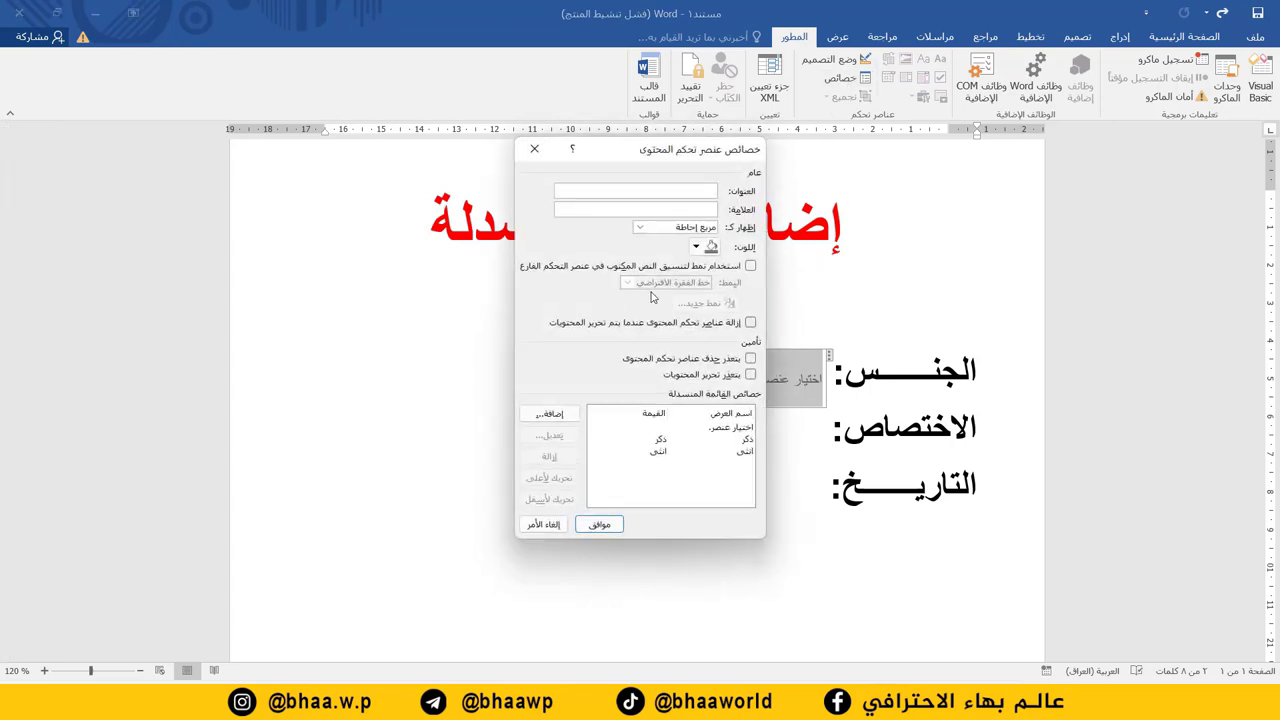
left_click(696, 246)
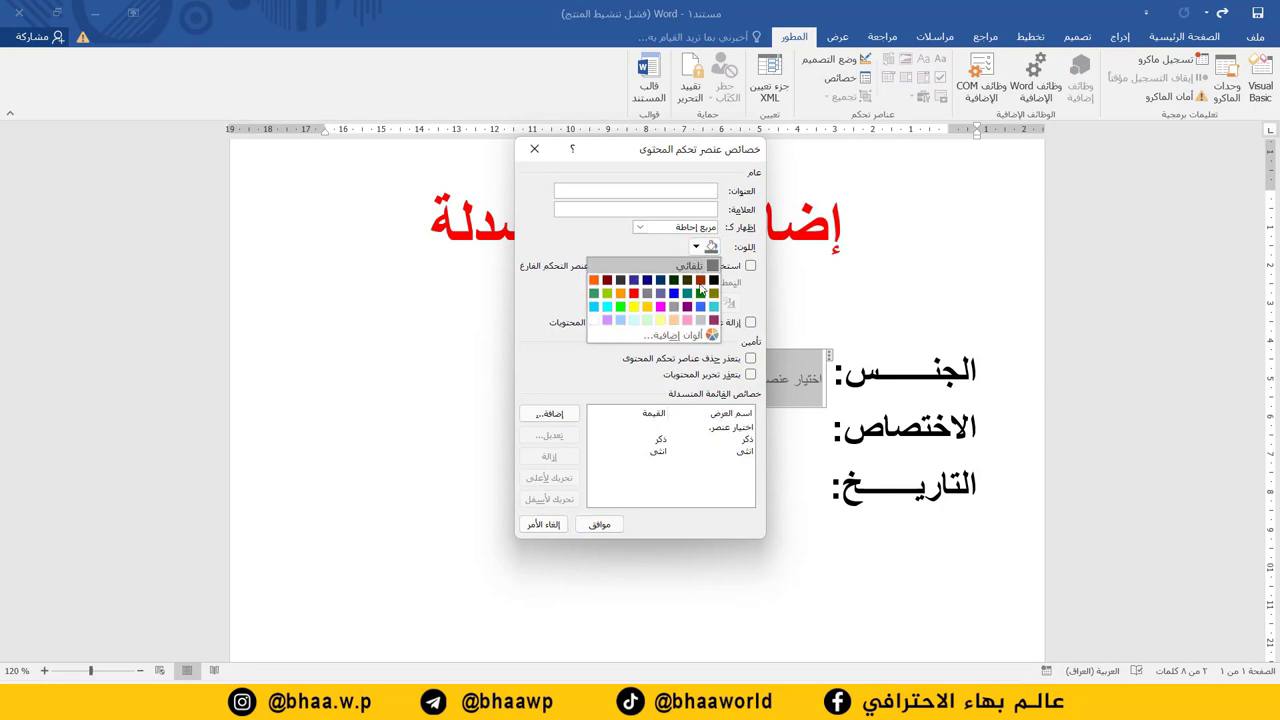
left_click(633, 292)
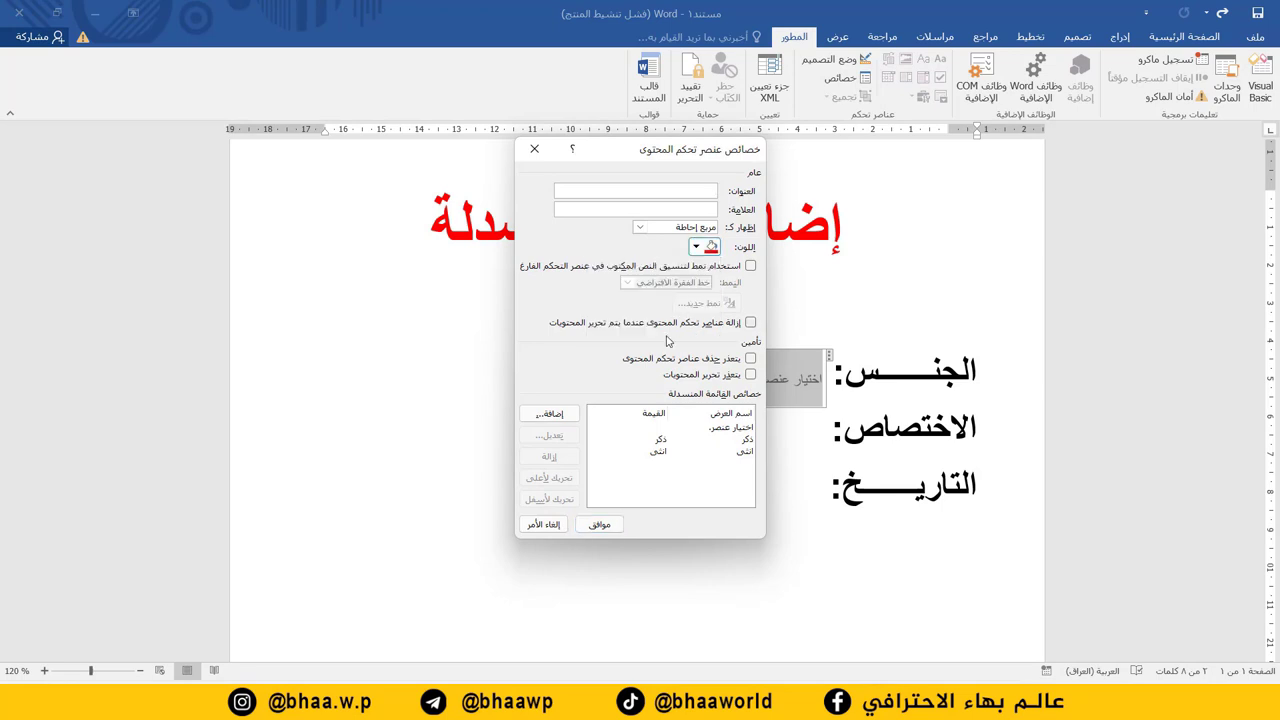
left_click(598, 524)
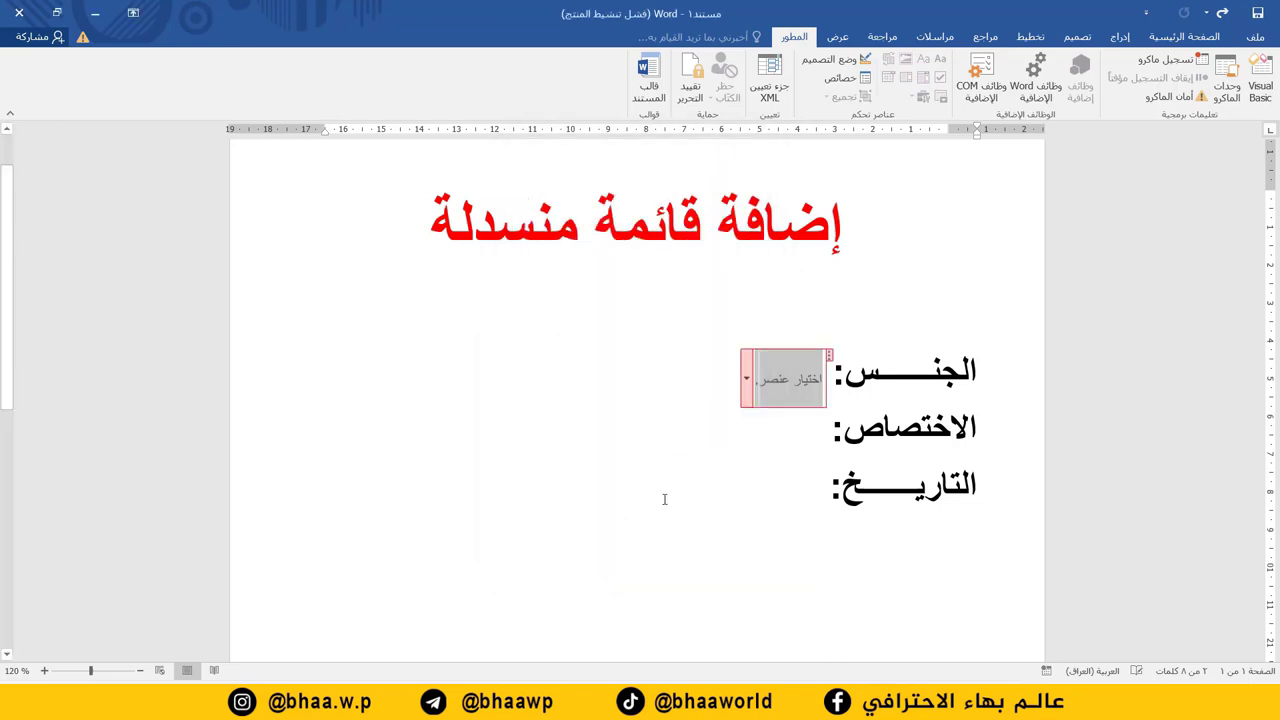
Insert a drop-down list content control after الاختصاص: and add the choices دبلوم and بكالوريوس to it.
left_click(826, 430)
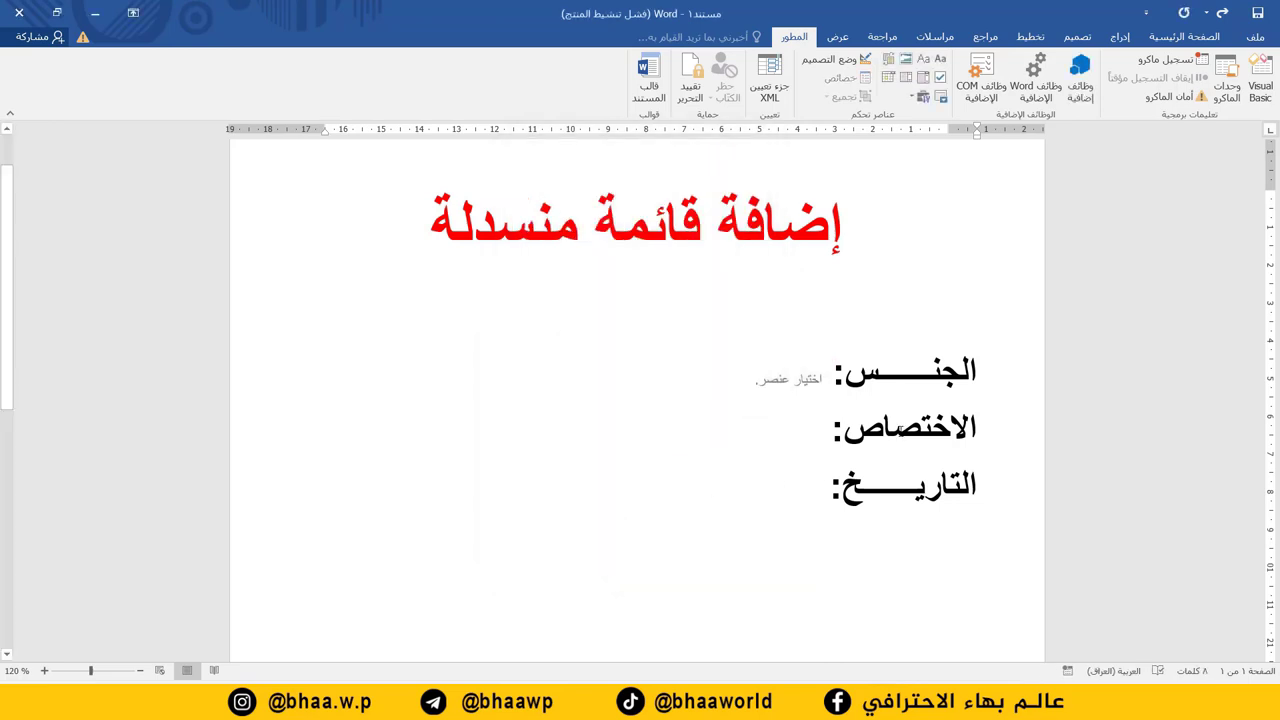
left_click(905, 79)
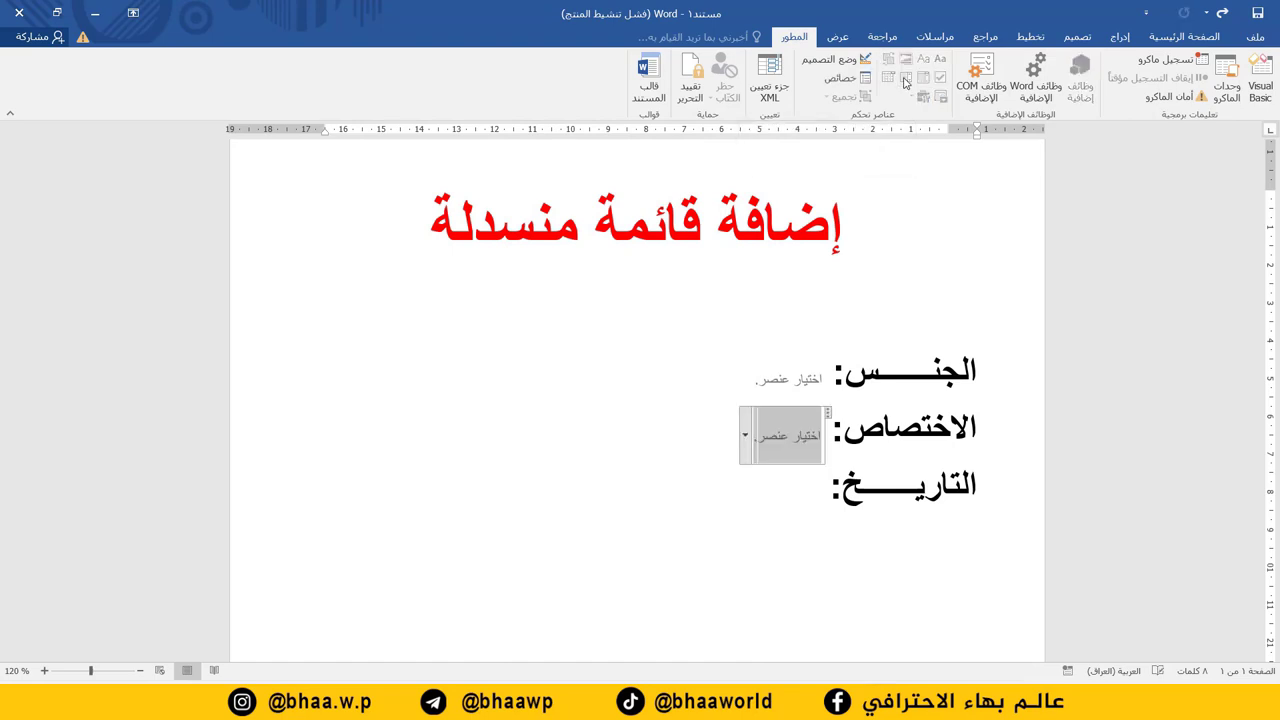
left_click(845, 80)
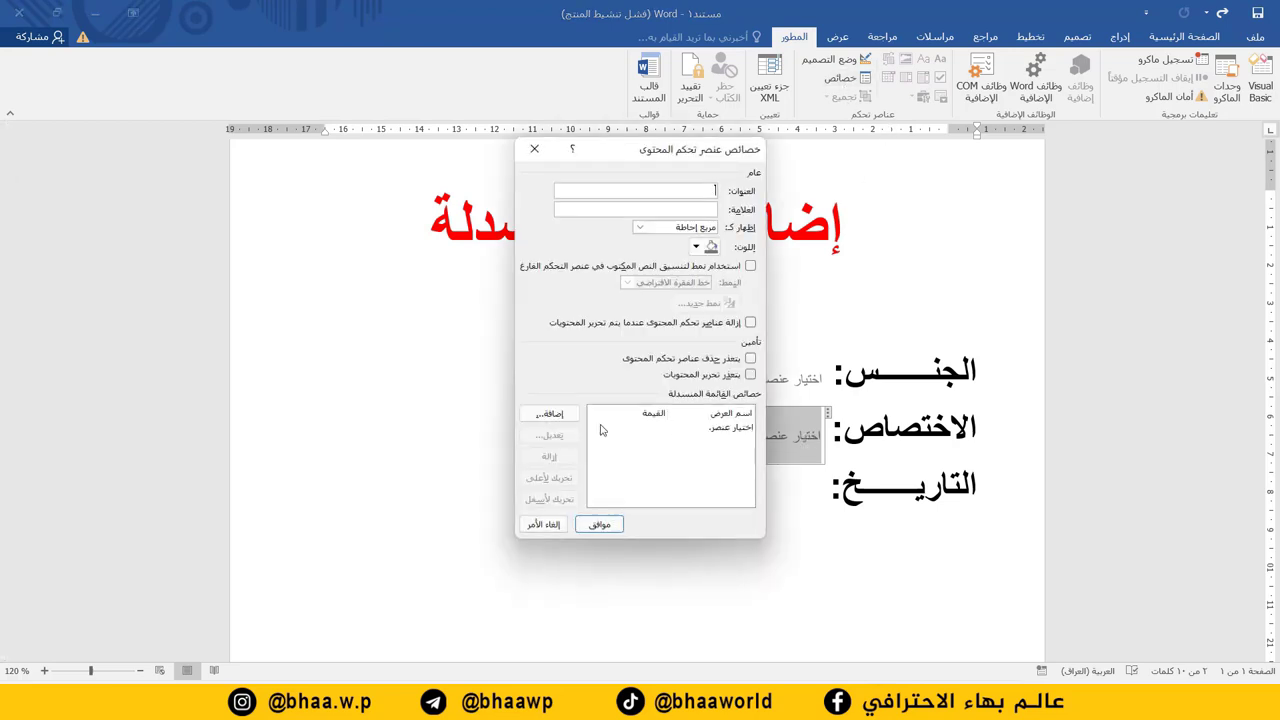
left_click(550, 414)
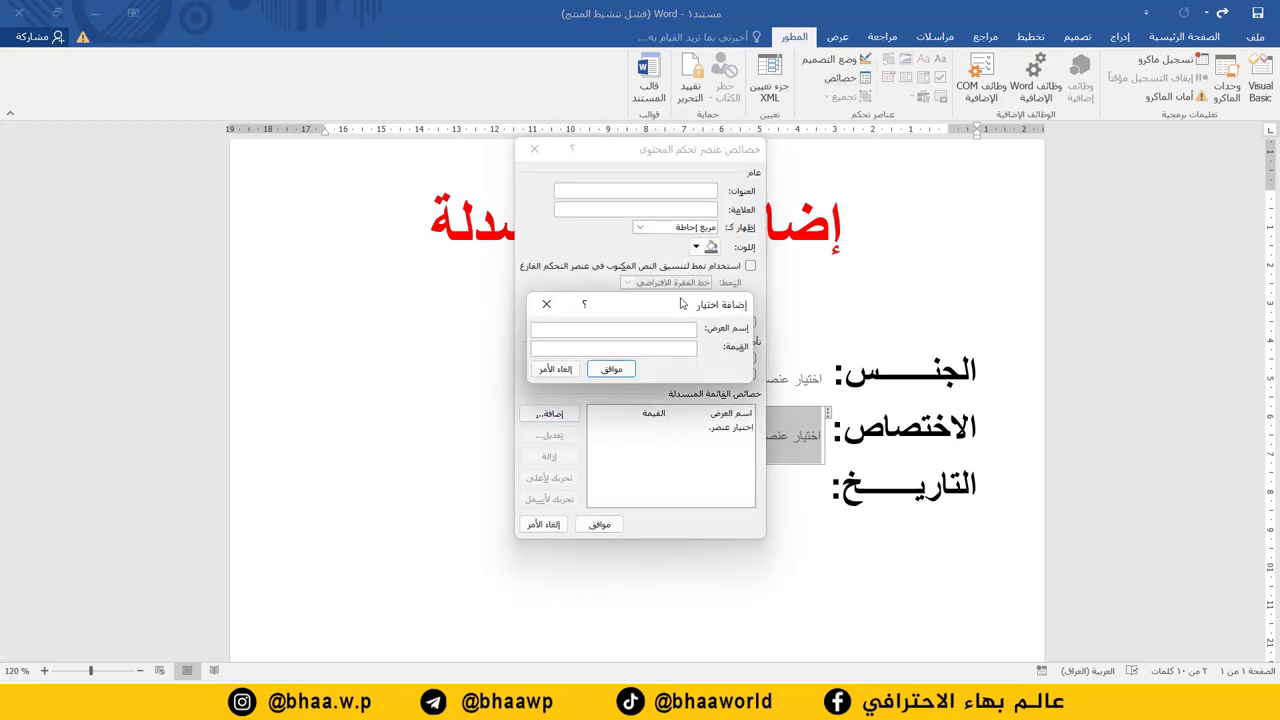
type("دبلوم")
left_click(611, 369)
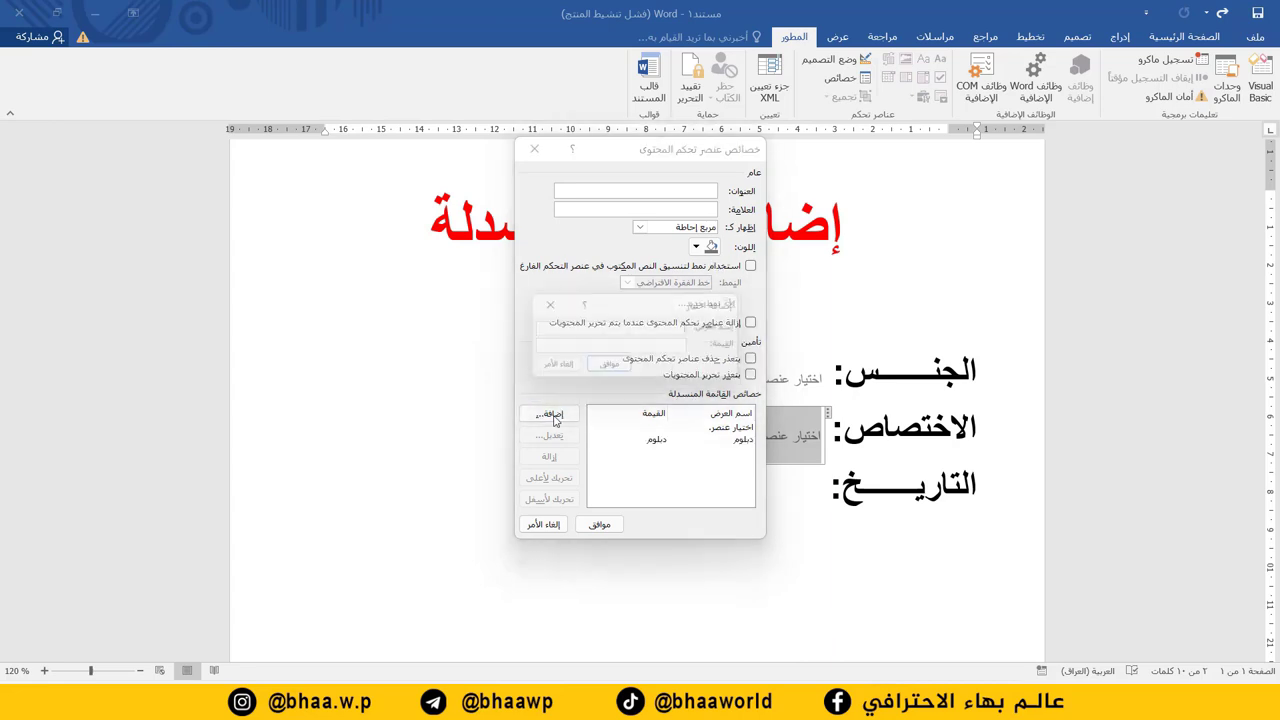
left_click(550, 414)
type("بك")
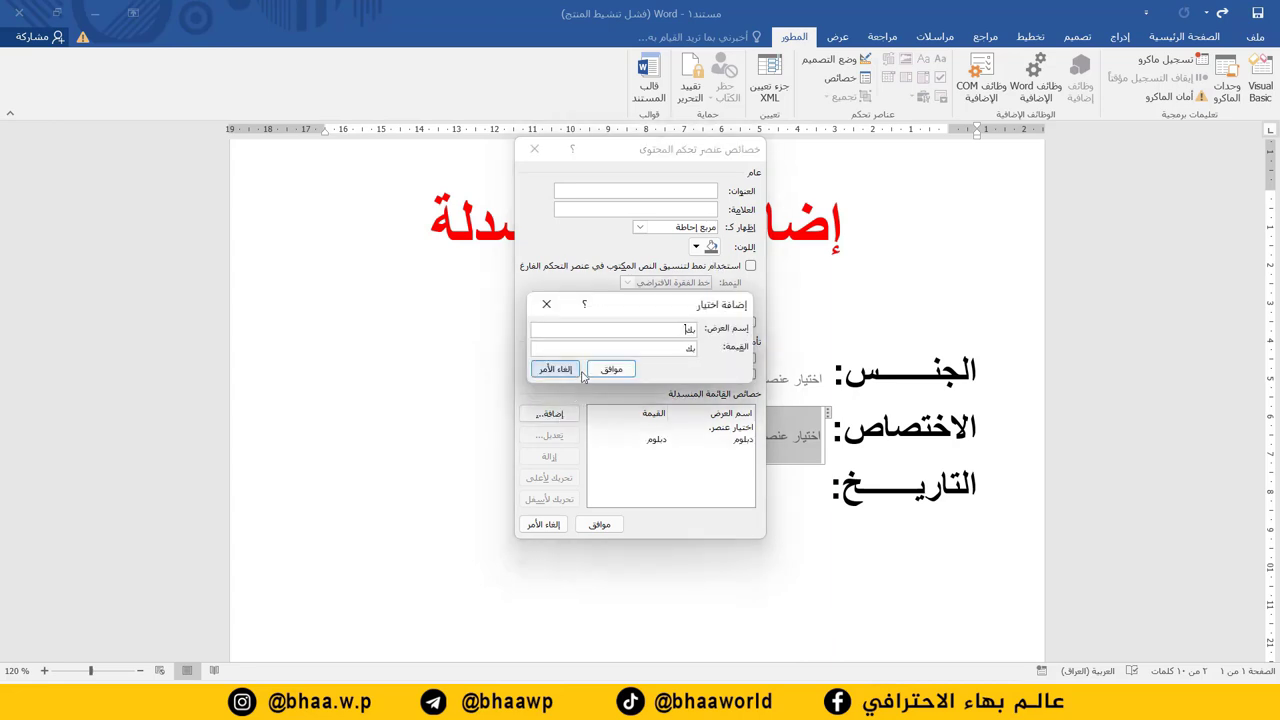
type("الوريوس")
key("Return")
Add the choices ماجستير and دكتوراه to the الاختصاص drop-down list and accept its properties.
left_click(552, 414)
type("م")
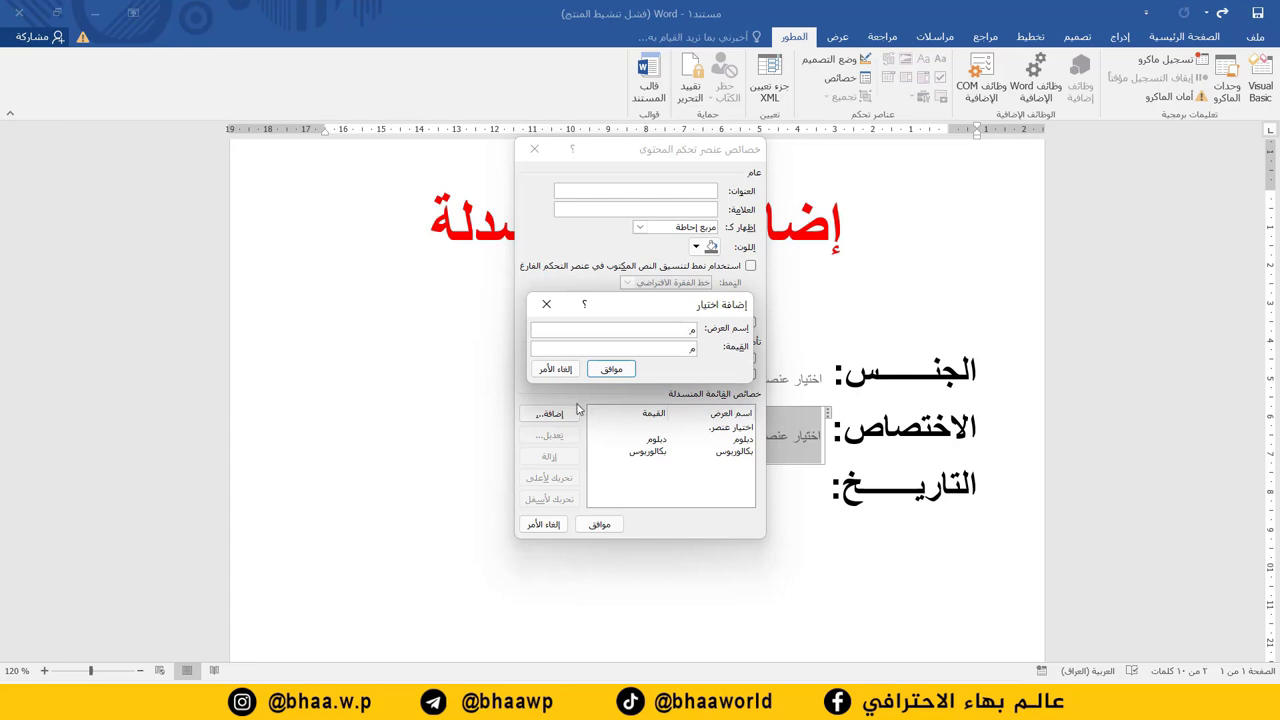
type("اجستير")
key("Return")
left_click(549, 414)
type("دكتوراه")
key("Return")
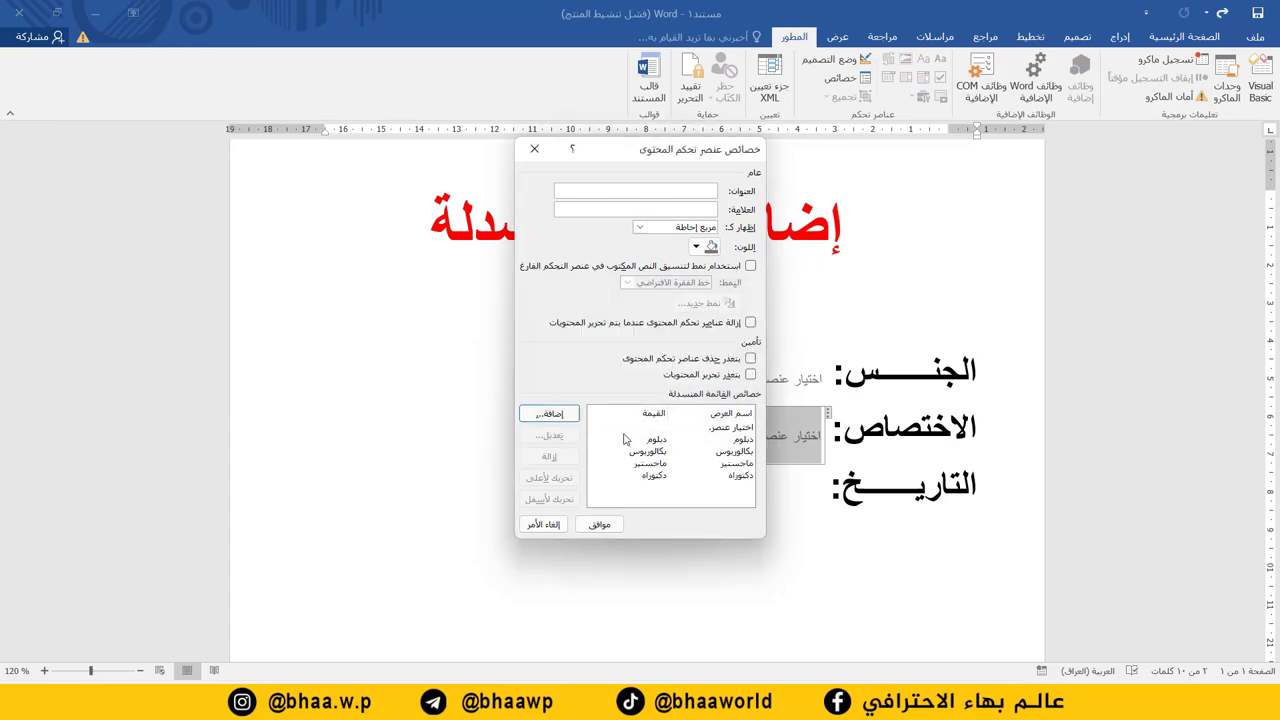
left_click(592, 525)
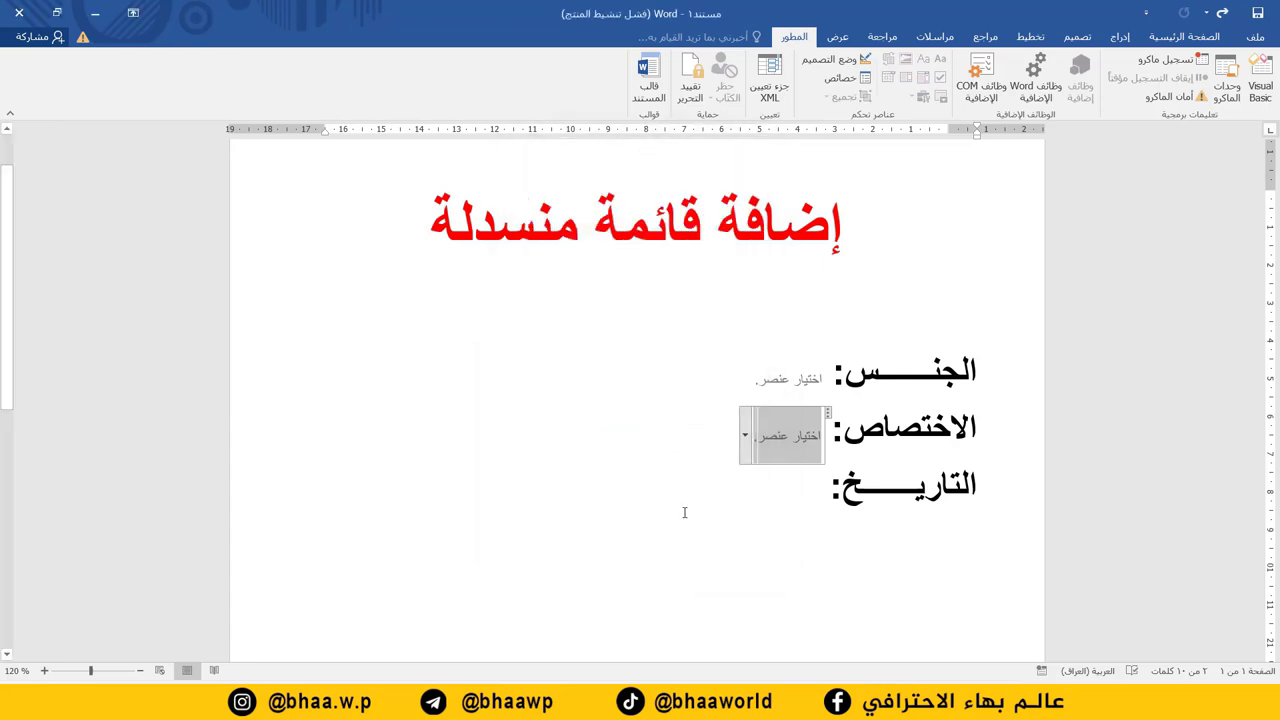
Insert a date picker content control after التاريخ:.
left_click(821, 488)
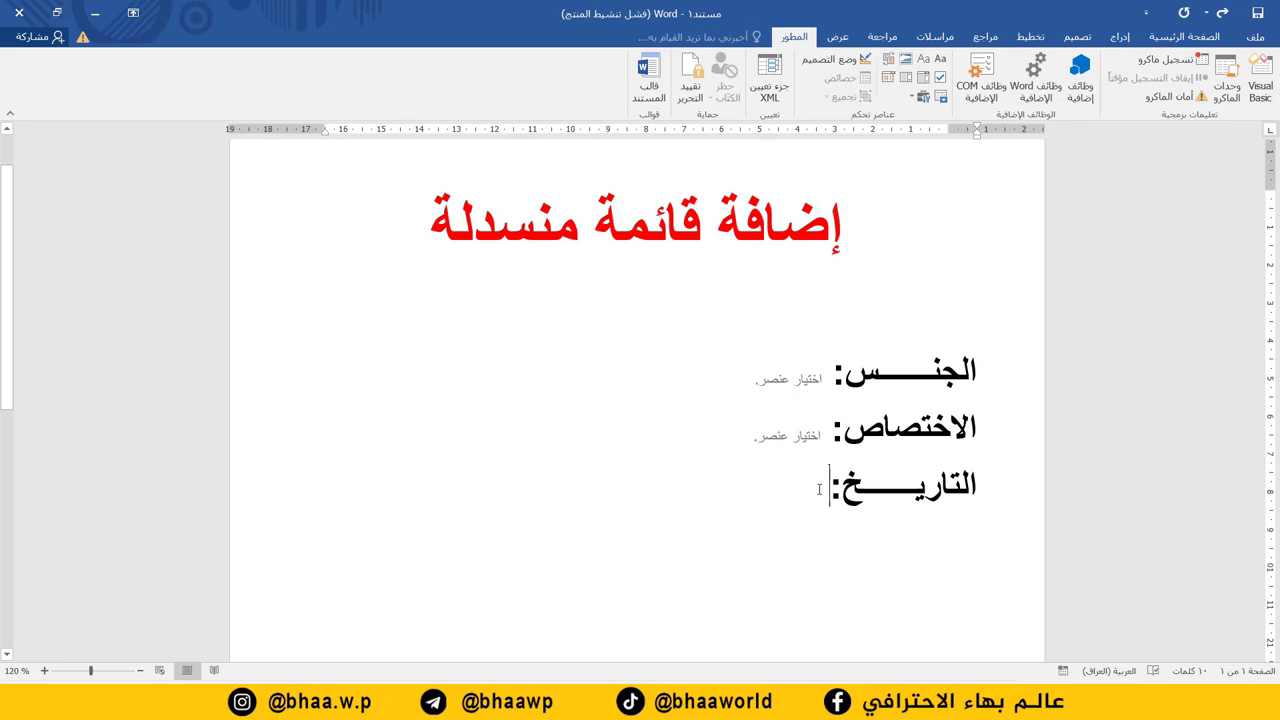
left_click(891, 85)
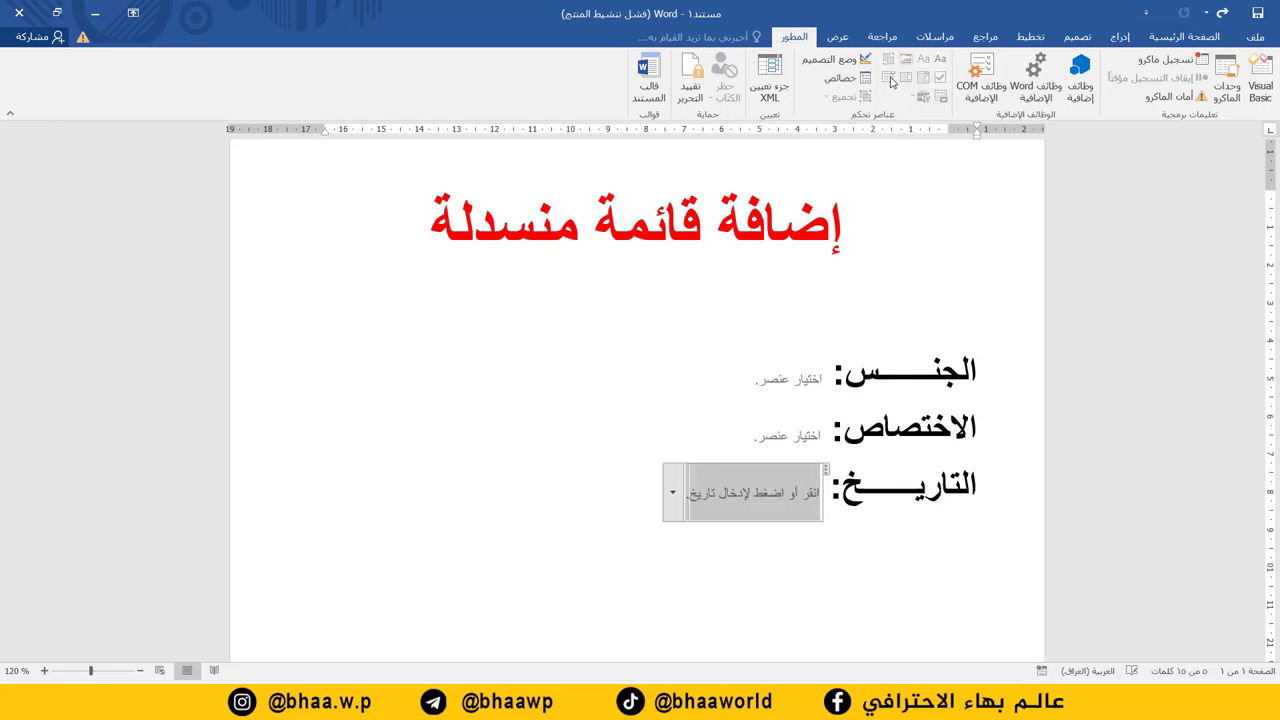
Format the placeholder text of the الجنس drop-down list as size 20, bold and red.
left_click(788, 372)
left_click(747, 378)
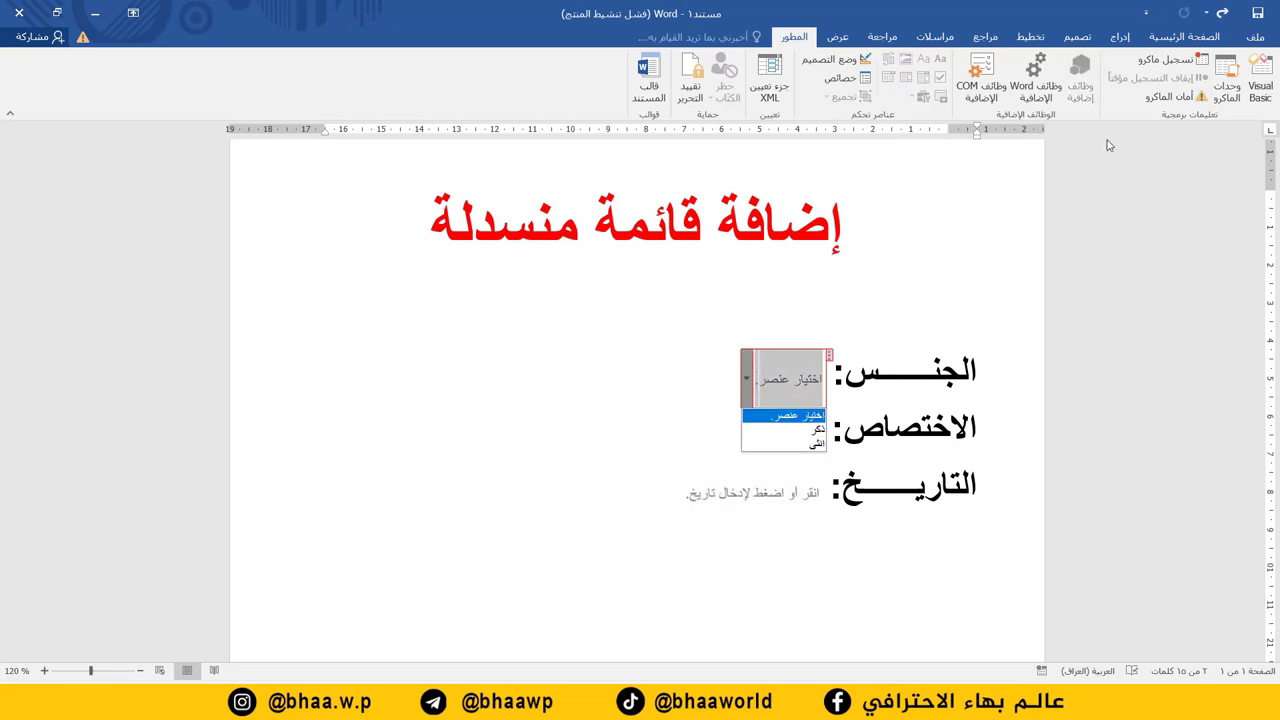
left_click(1218, 37)
left_click(1055, 65)
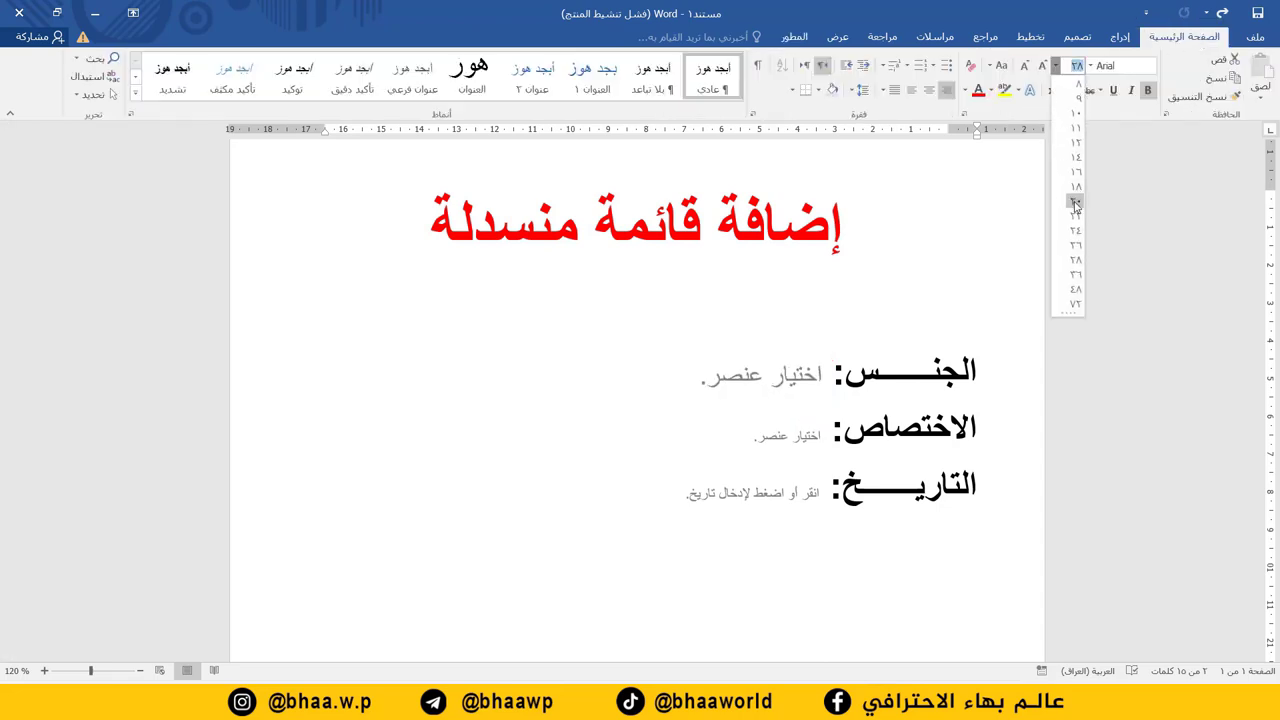
left_click(1075, 203)
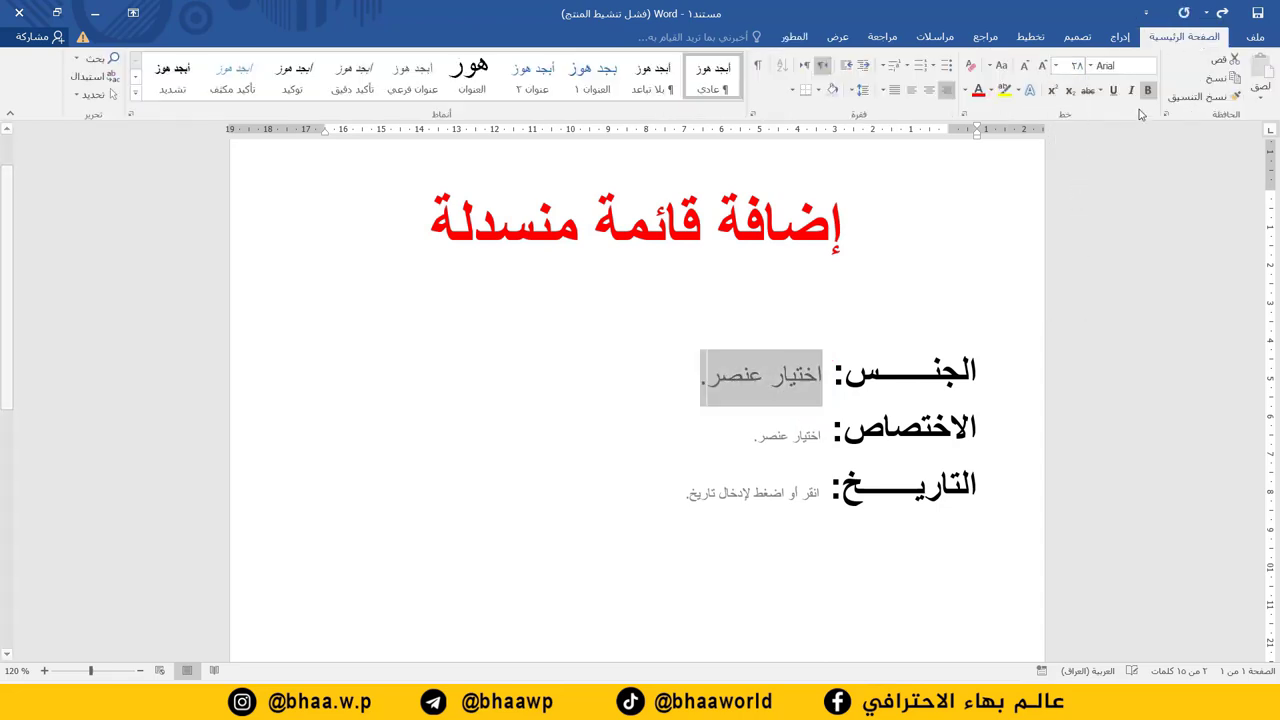
left_click(966, 92)
left_click(962, 222)
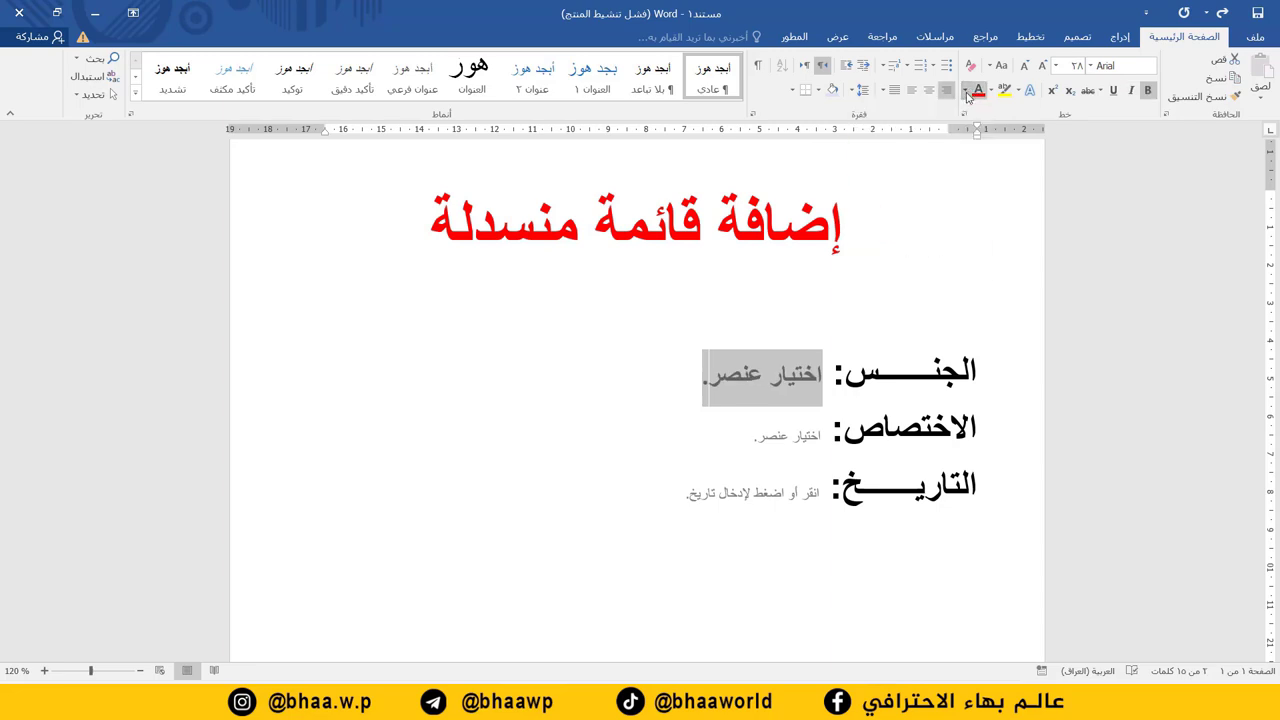
Format the placeholder text of the الاختصاص drop-down list as size 24 and red.
left_click(832, 425)
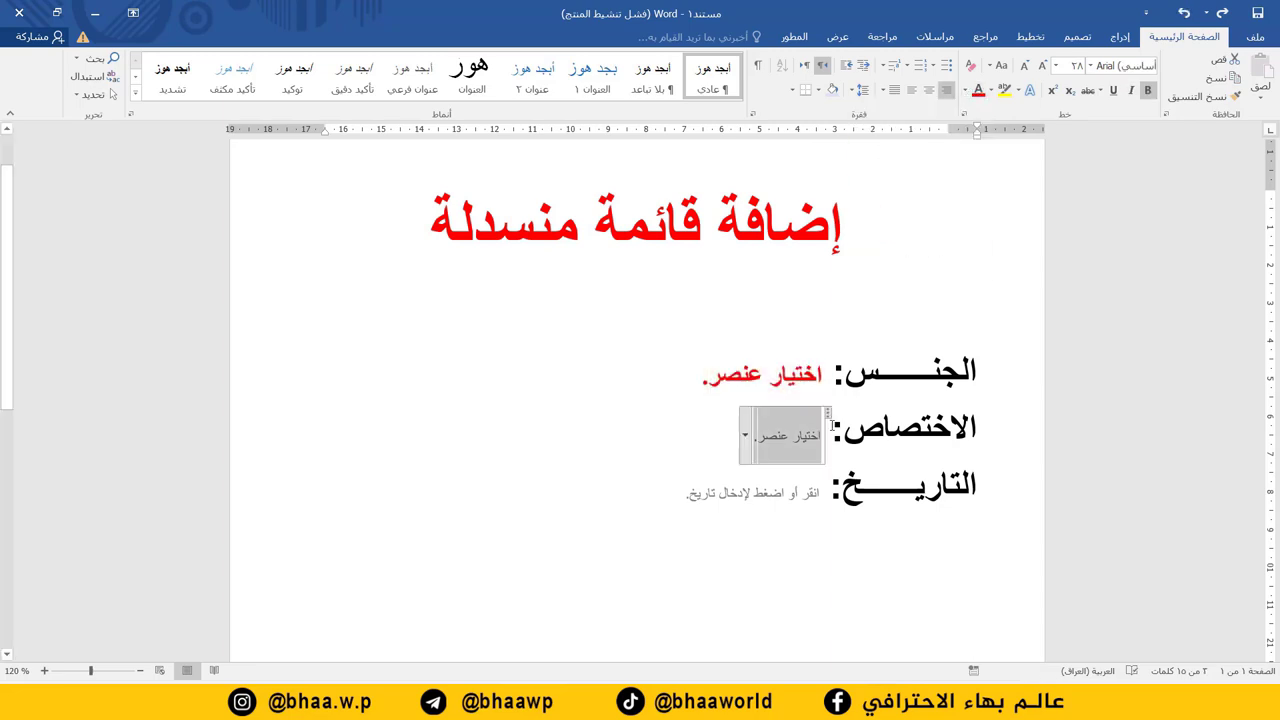
left_click(749, 430)
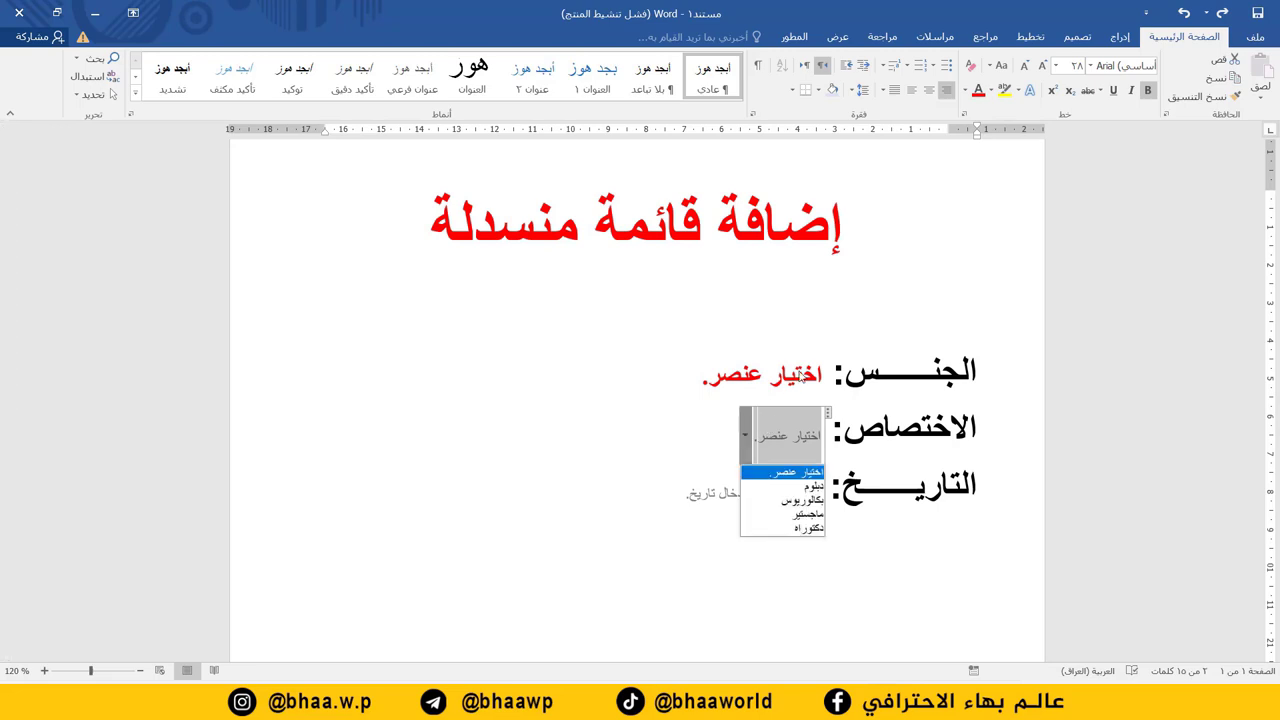
left_click(749, 430)
left_click(1057, 66)
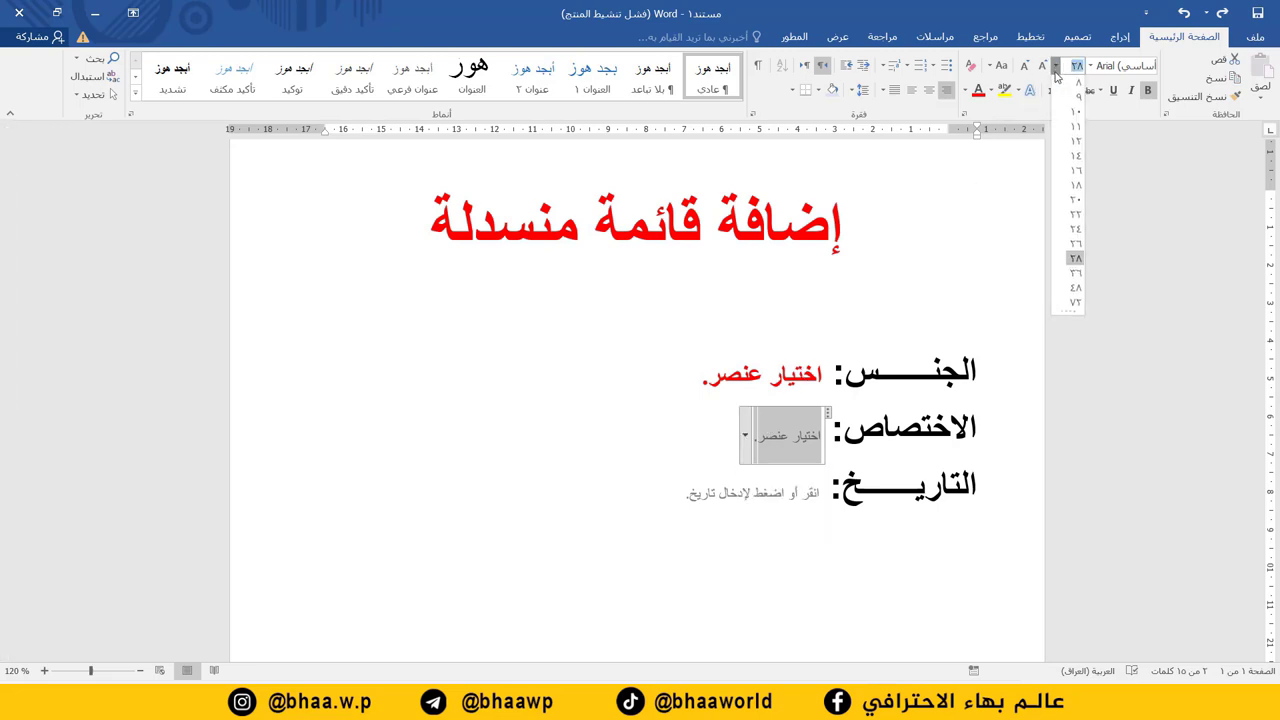
left_click(1076, 248)
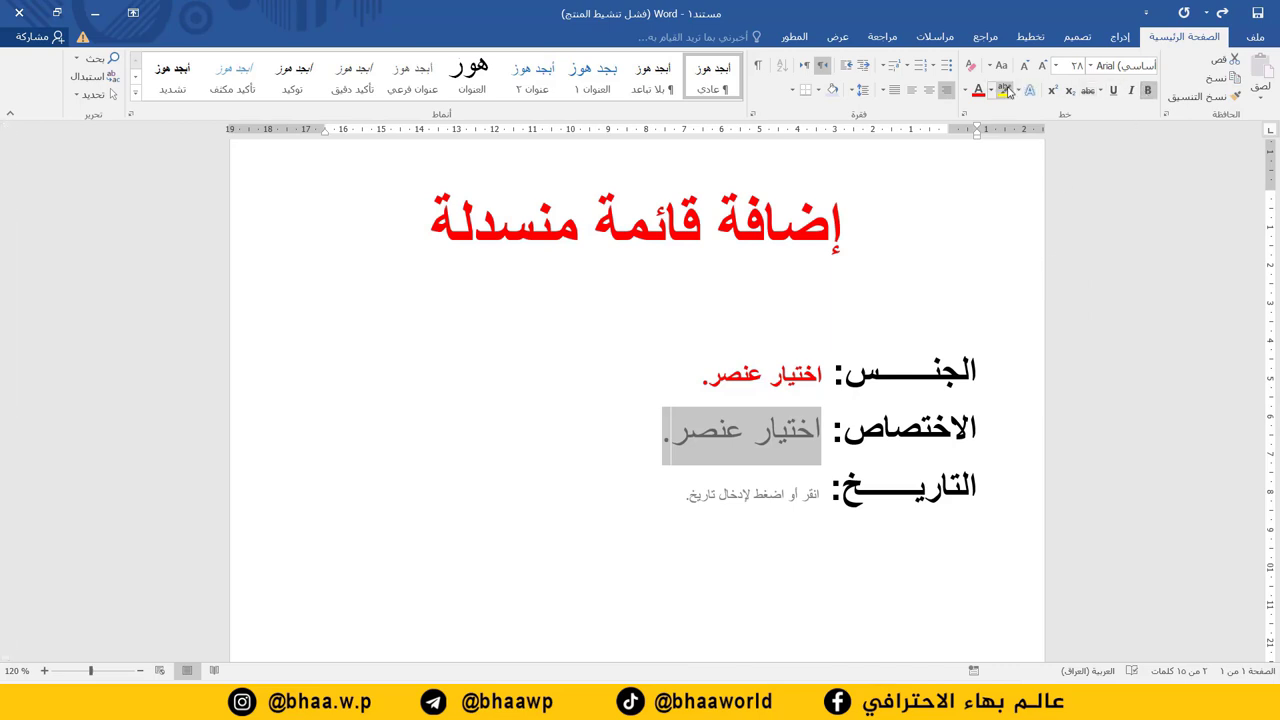
left_click(1056, 66)
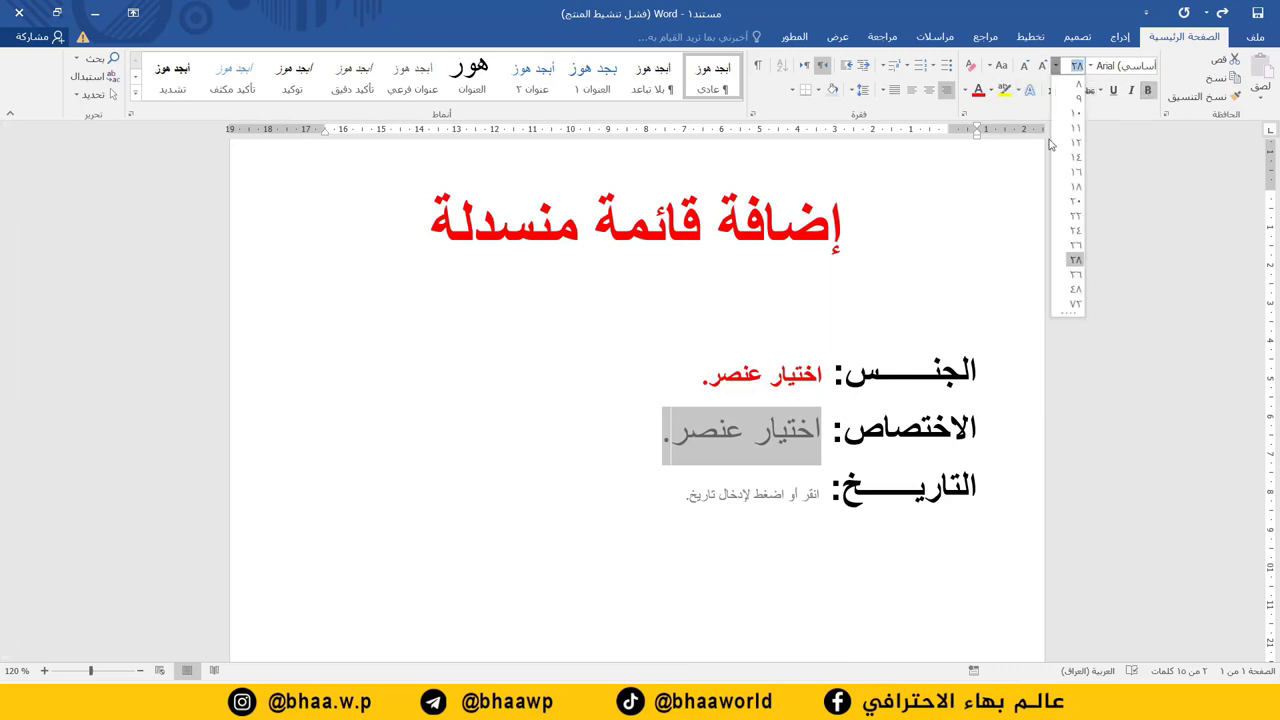
left_click(1072, 230)
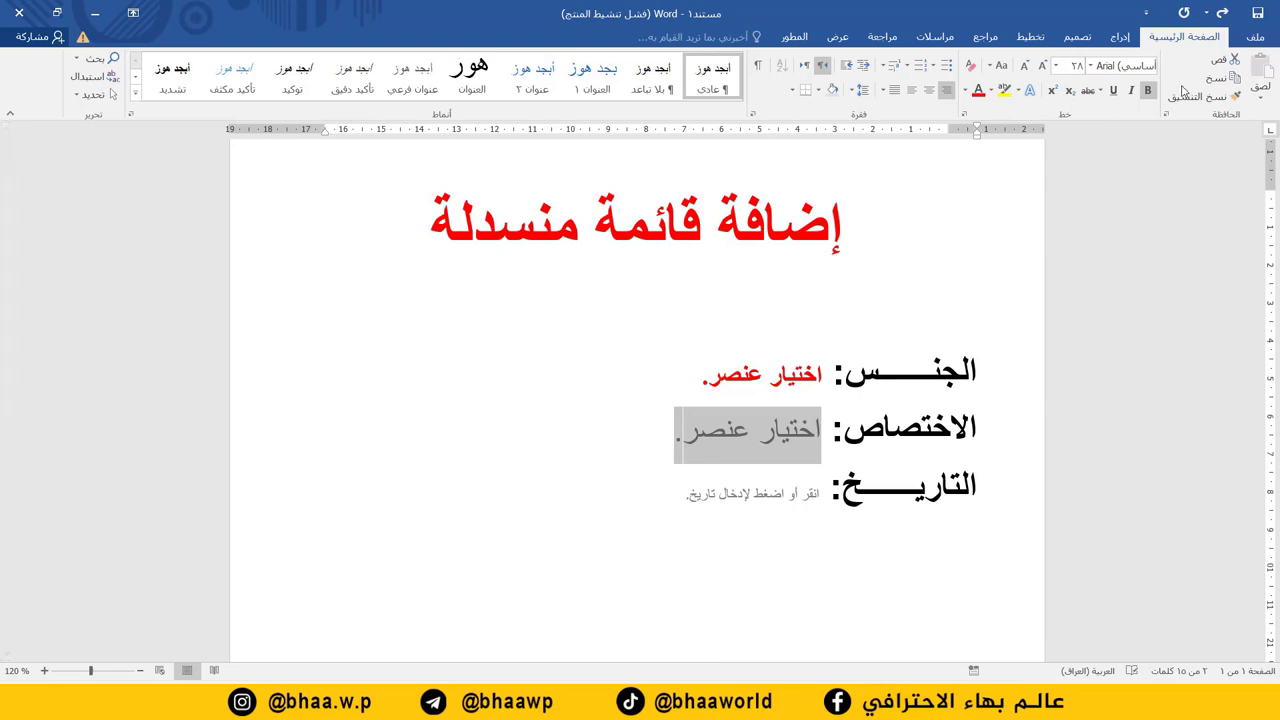
left_click(979, 91)
Format the placeholder text of the التاريخ date picker as size 20 and red.
left_click(787, 495)
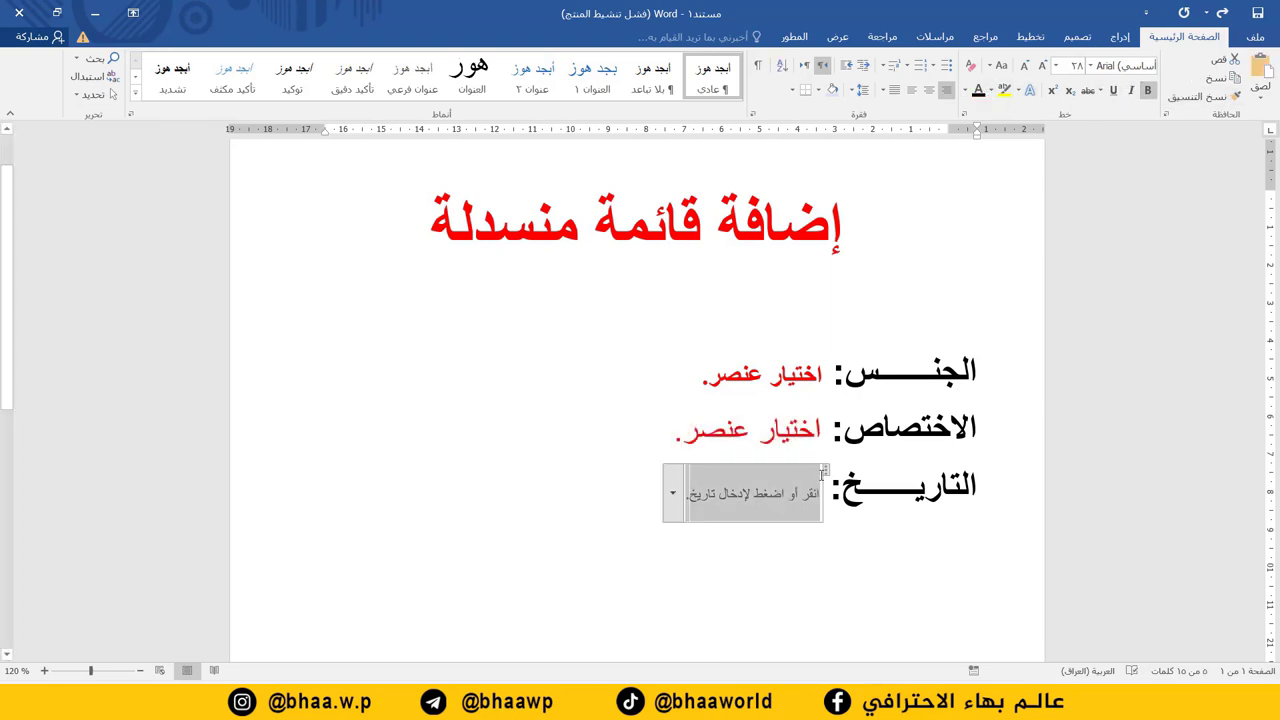
left_click(824, 472)
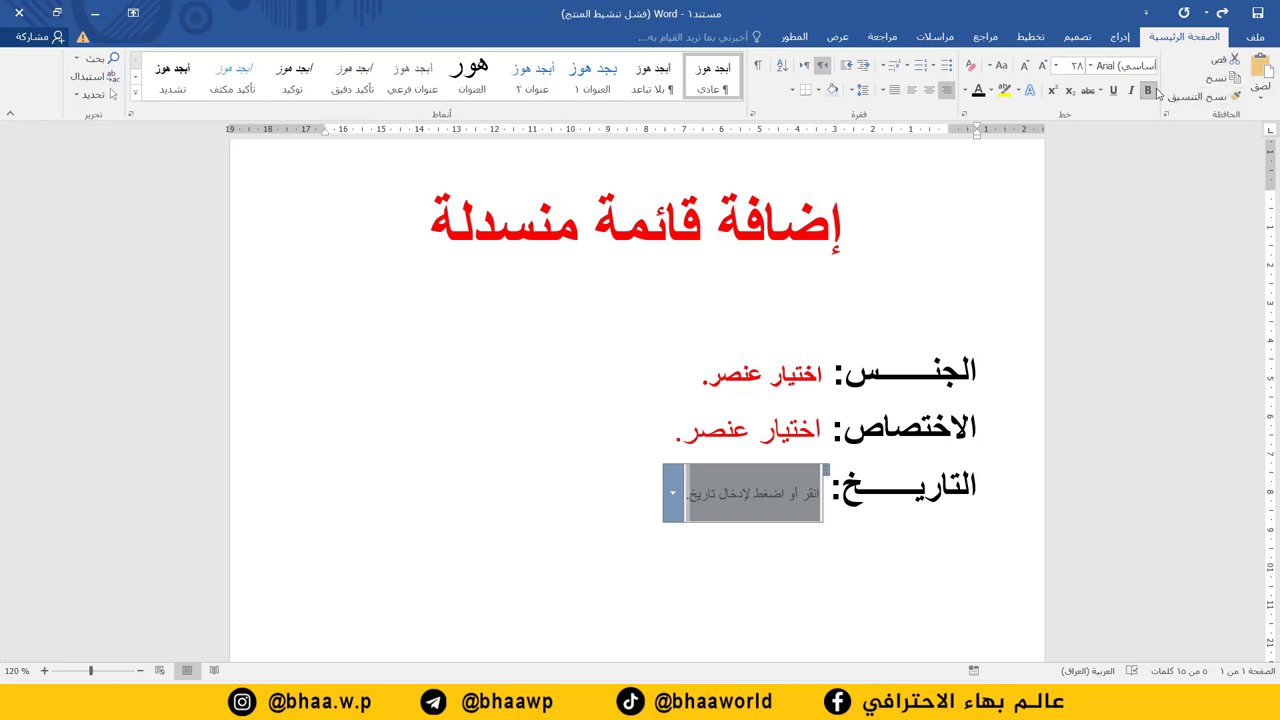
left_click(1057, 68)
left_click(1075, 260)
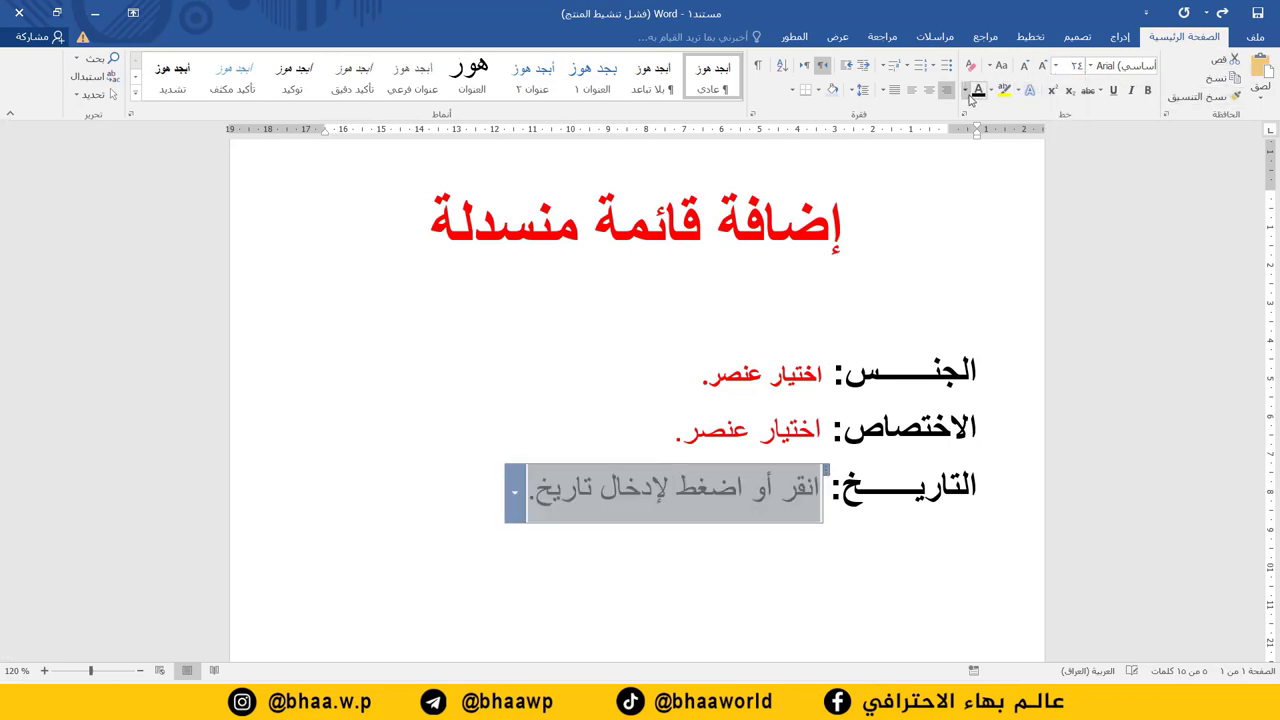
left_click(968, 91)
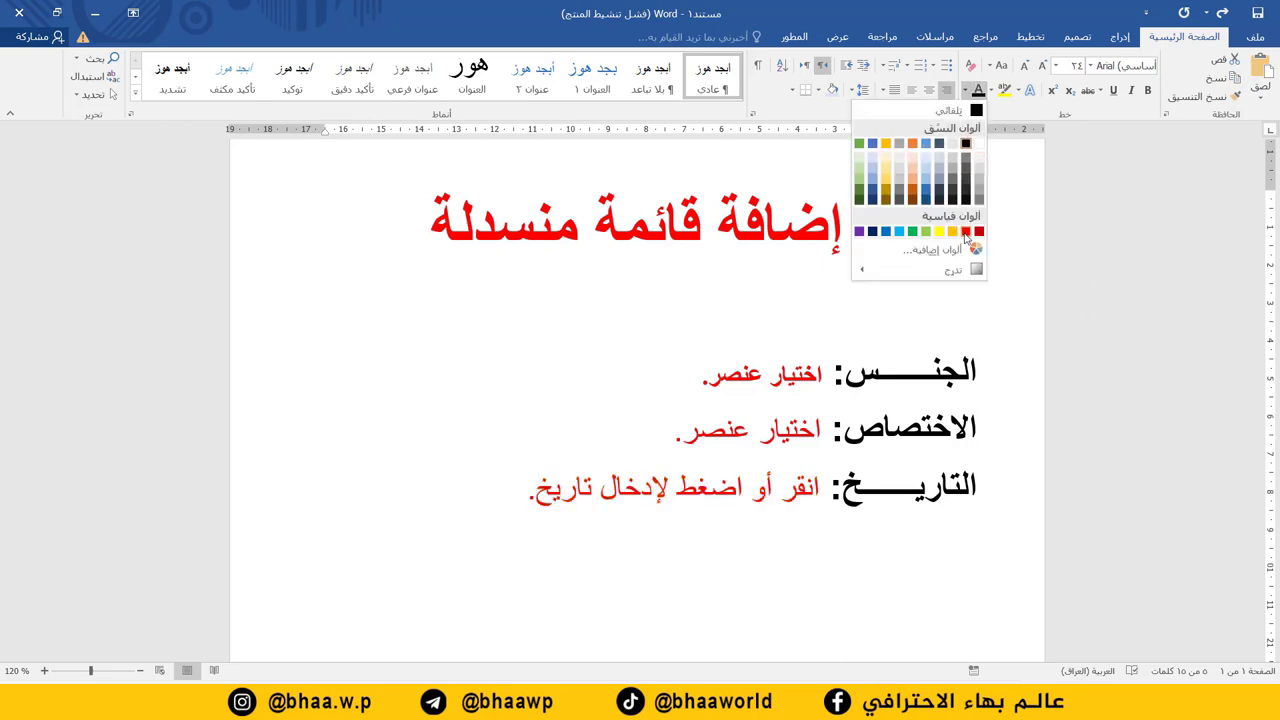
left_click(962, 230)
left_click(668, 538)
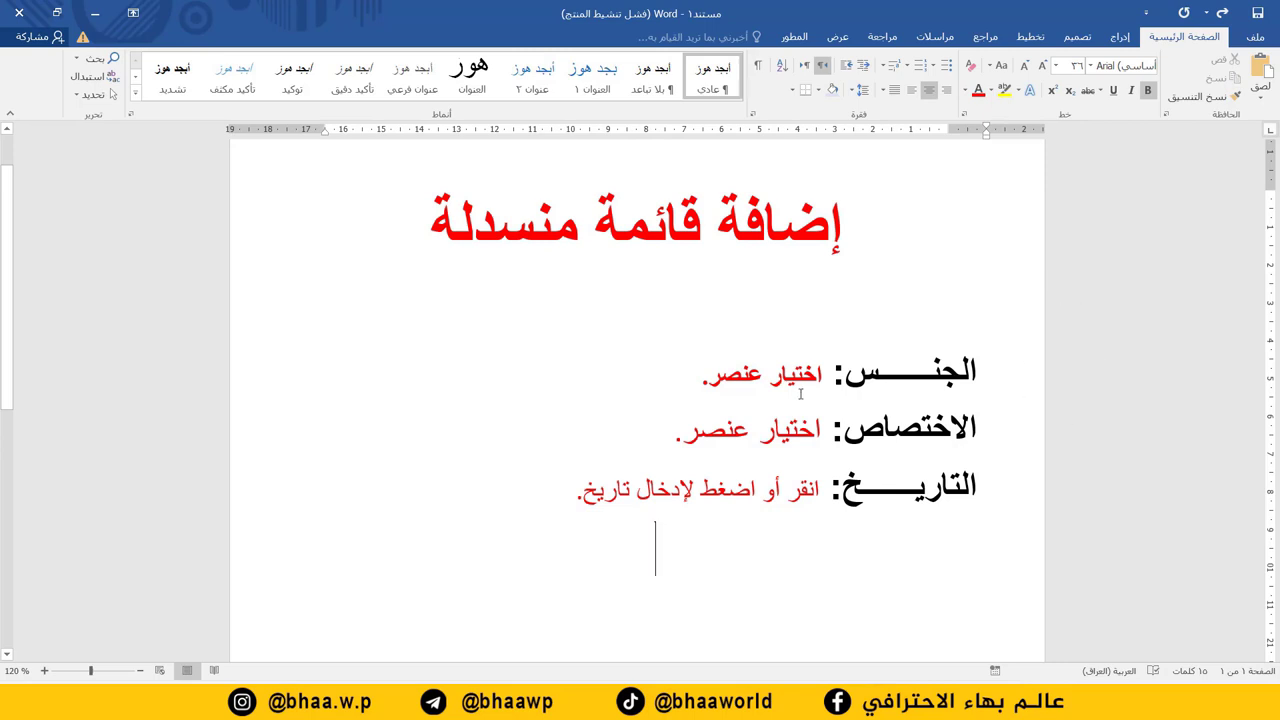
Choose ذكر from the الجنس drop-down list and بكالوريوس from the الاختصاص list.
left_click(778, 374)
left_click(697, 390)
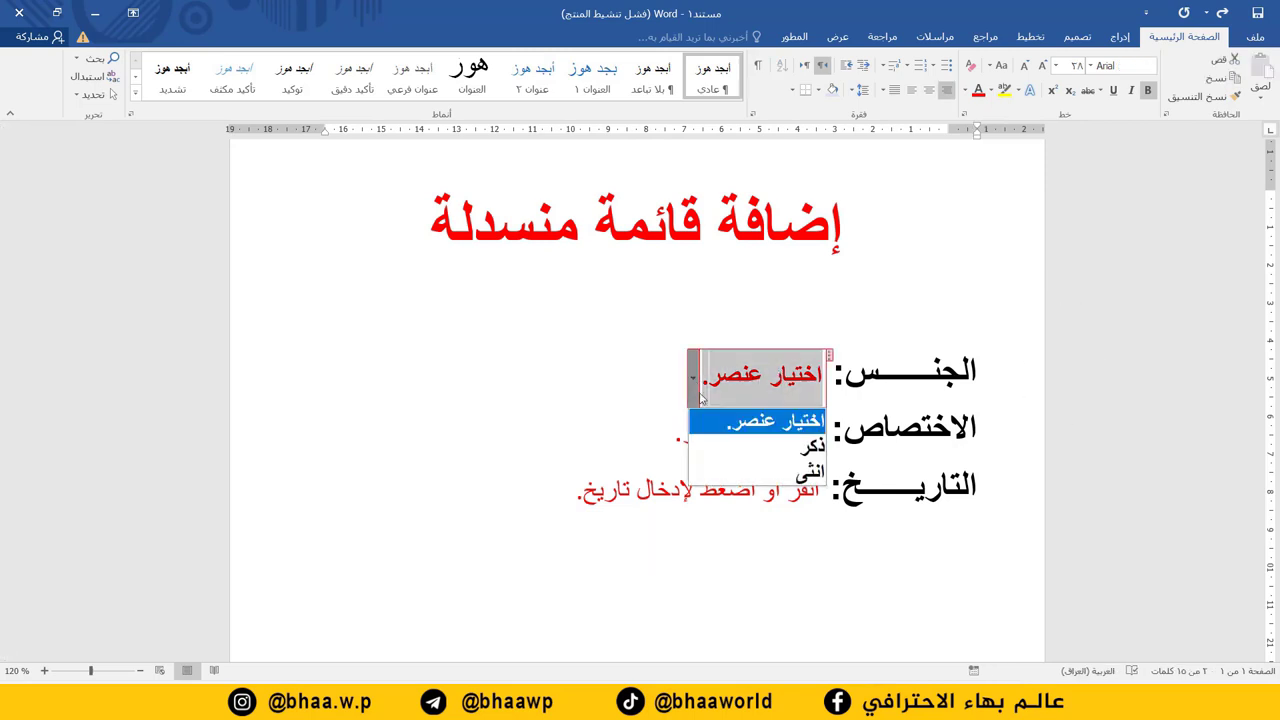
left_click(806, 447)
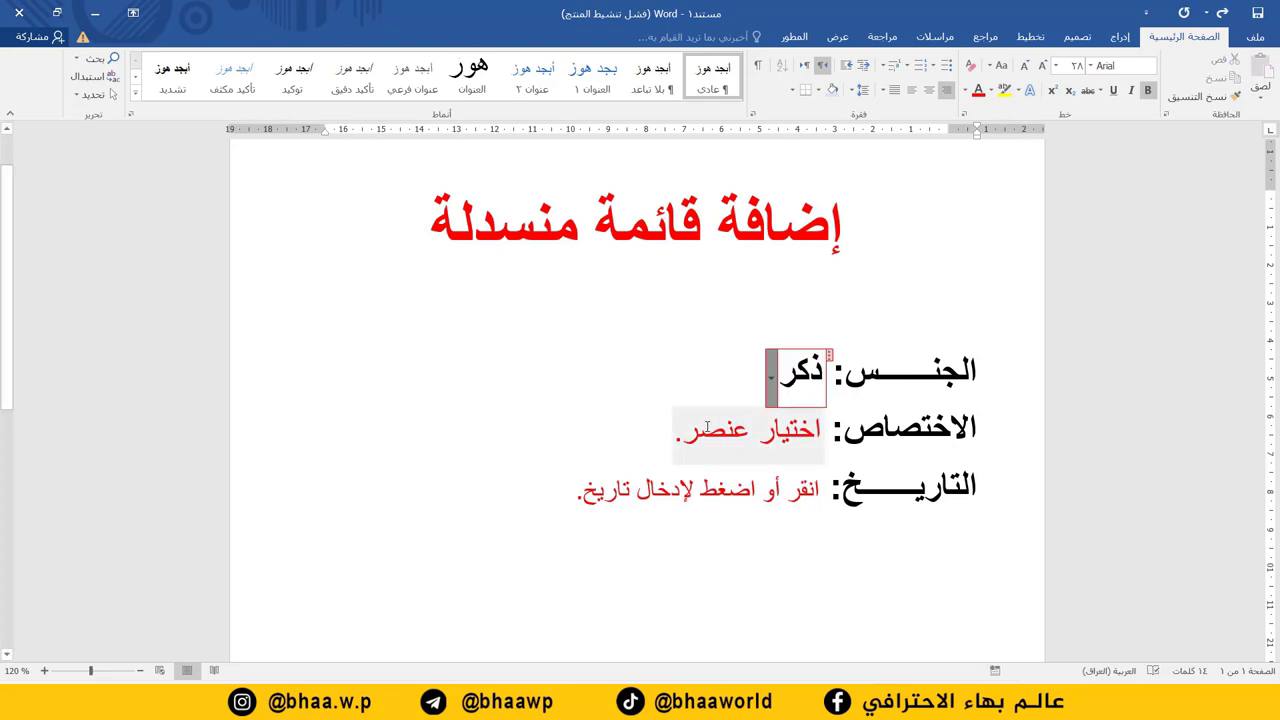
left_click(676, 437)
left_click(666, 435)
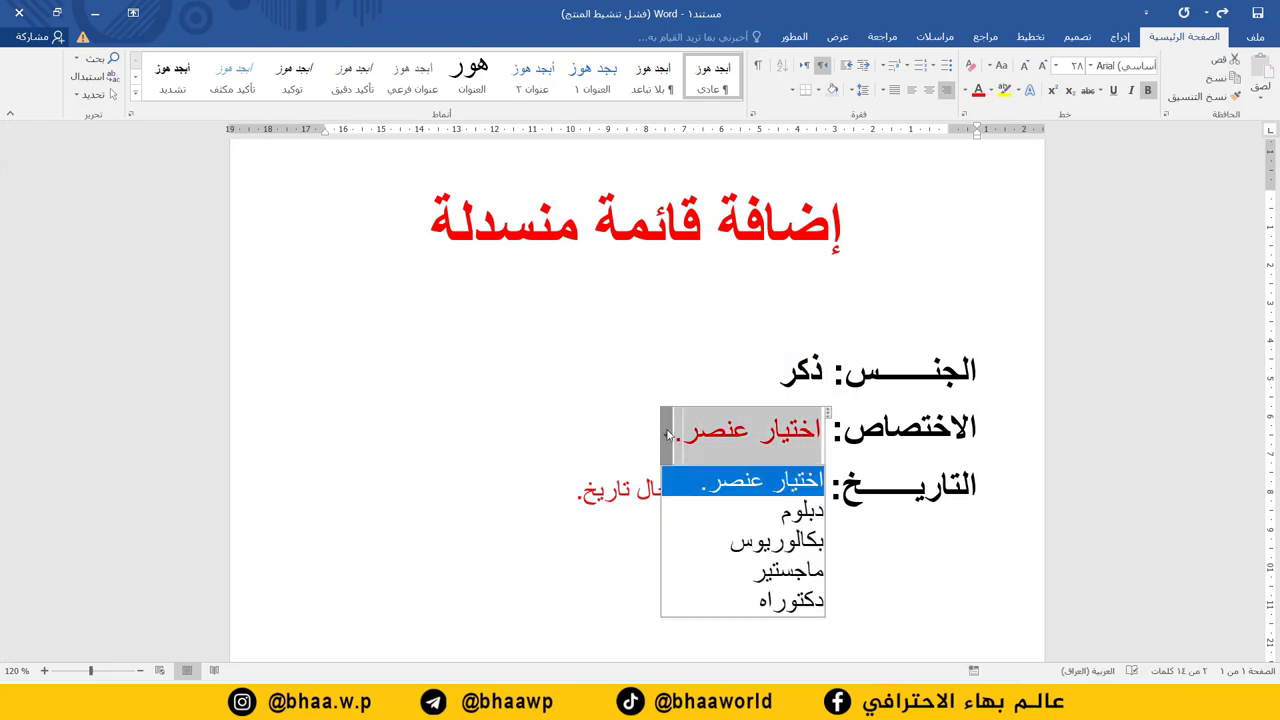
left_click(755, 541)
Pick the date 2022/01/17 in the التاريخ date picker.
left_click(601, 491)
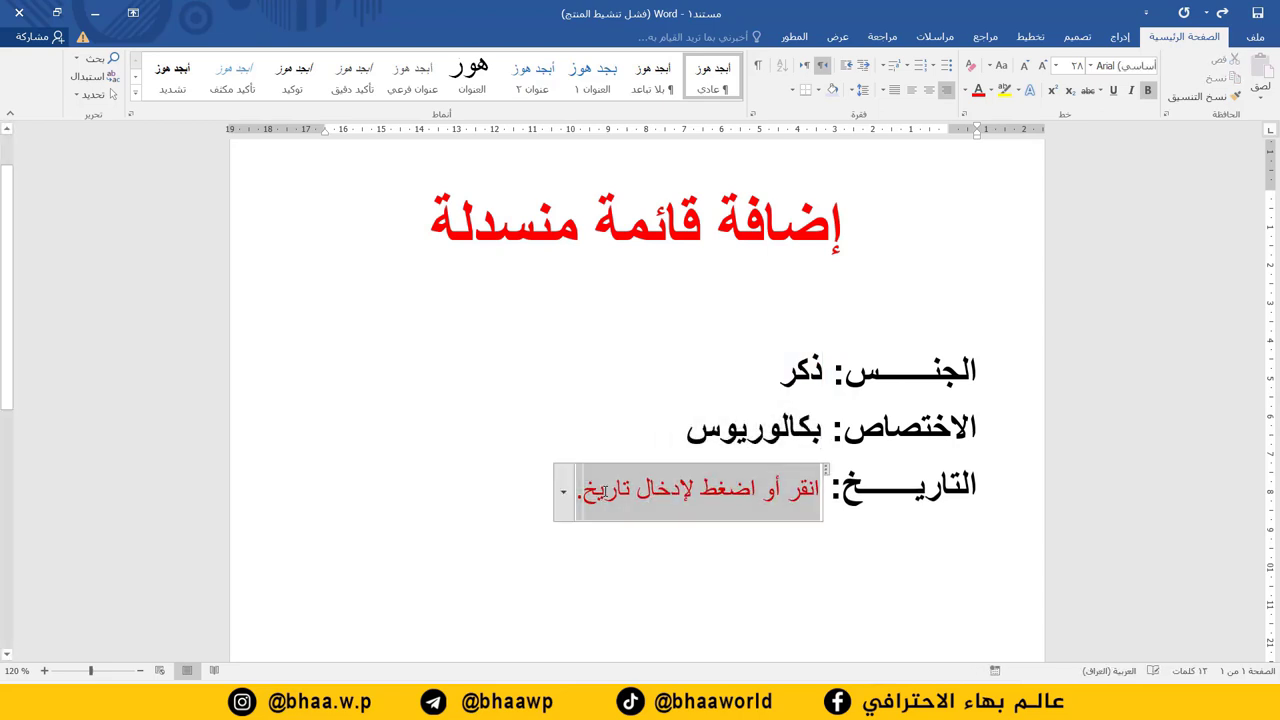
left_click(566, 492)
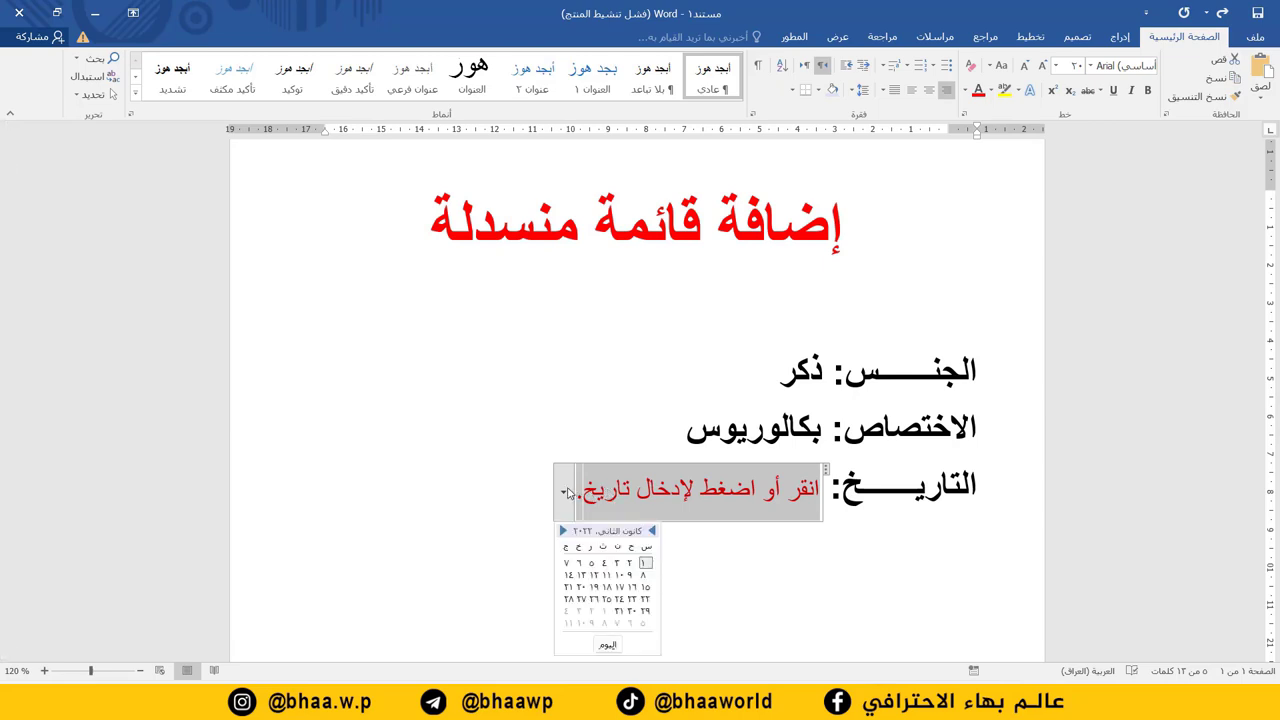
left_click(620, 587)
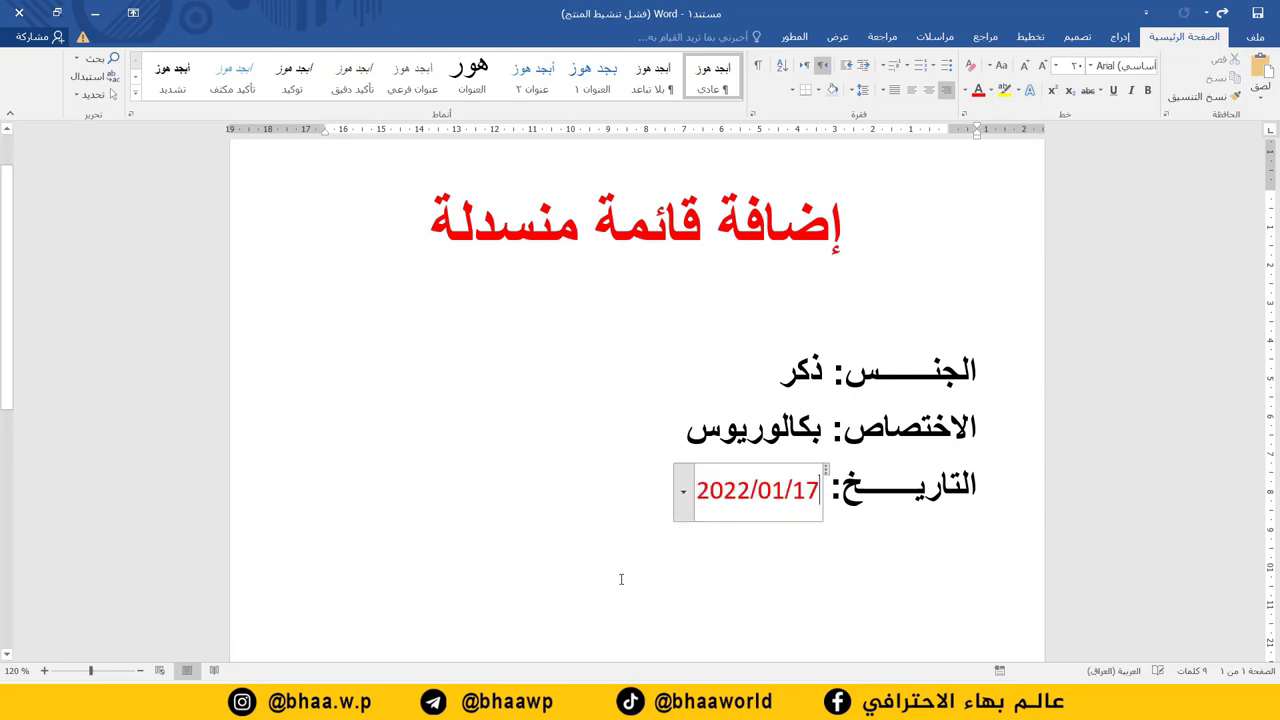
Change the الجنس drop-down choice to انثى and the الاختصاص choice to ماجستير.
key("Left")
key("Left")
key("Left")
key("Left")
key("Left")
key("Left")
key("Up")
key("Up")
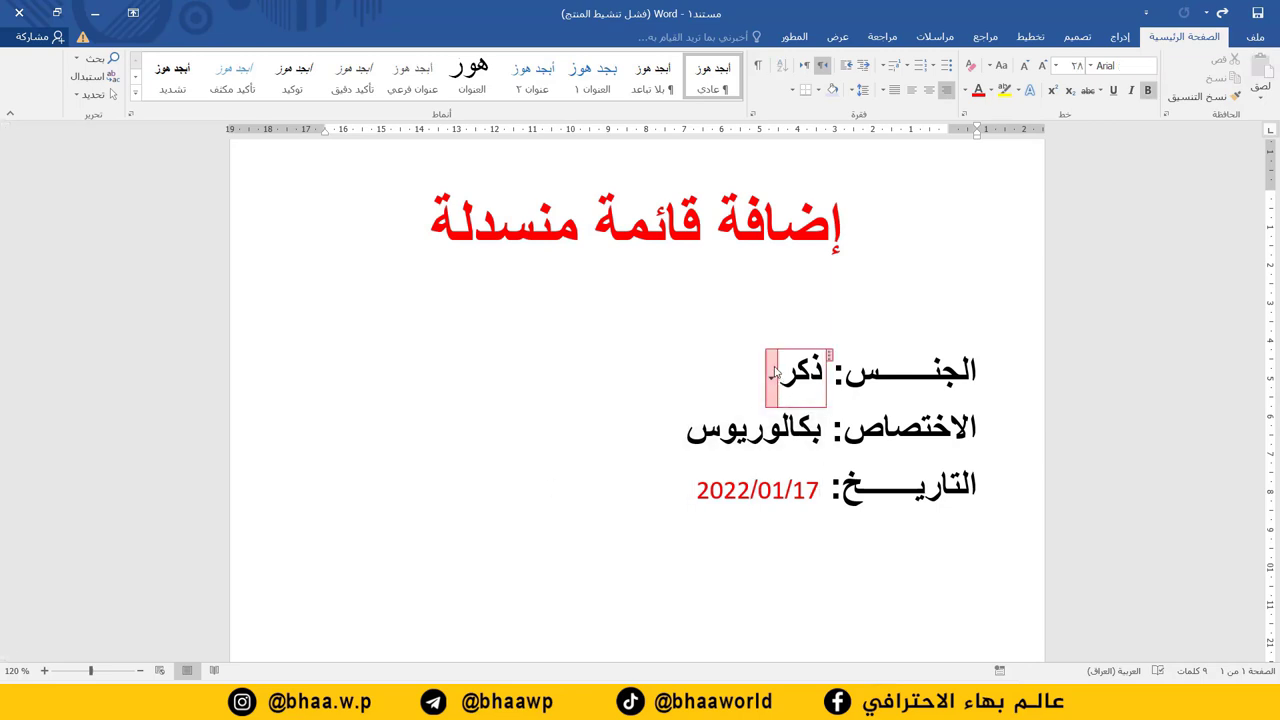
left_click(774, 372)
left_click(775, 496)
left_click(698, 434)
left_click(679, 432)
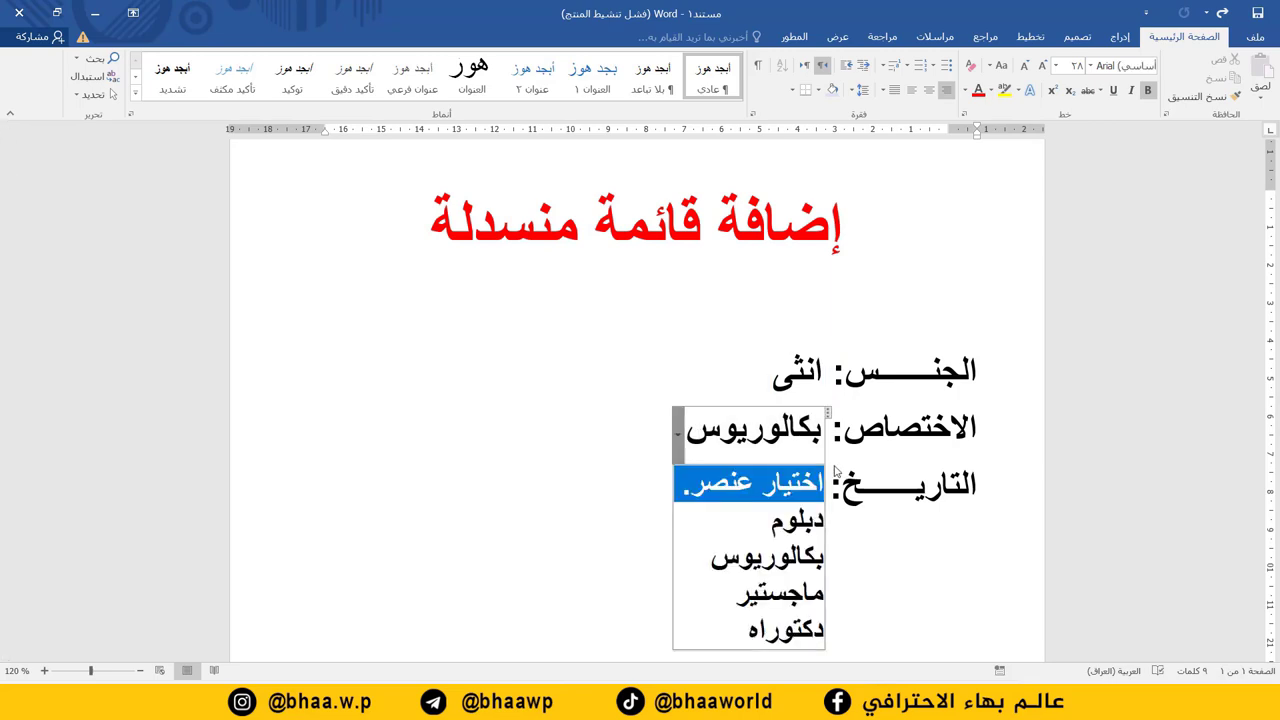
left_click(789, 592)
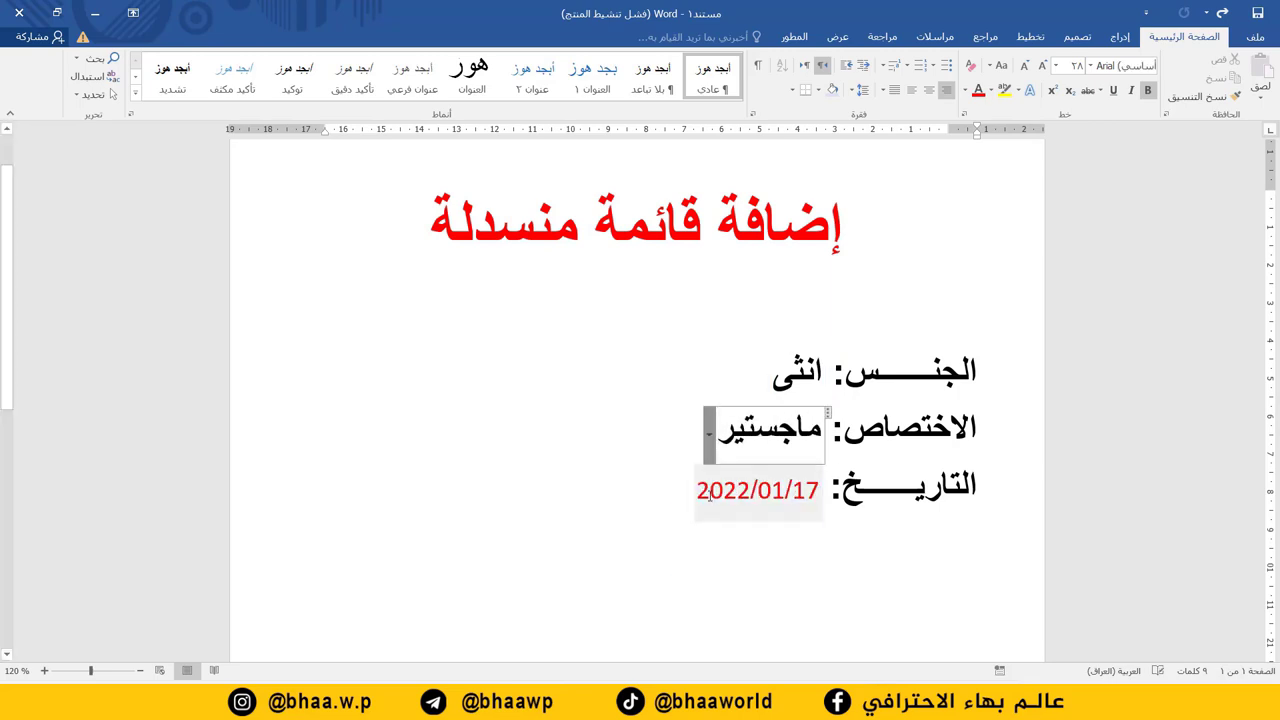
Change the التاريخ date picker's date to 2022/01/01.
left_click(709, 496)
left_click(684, 491)
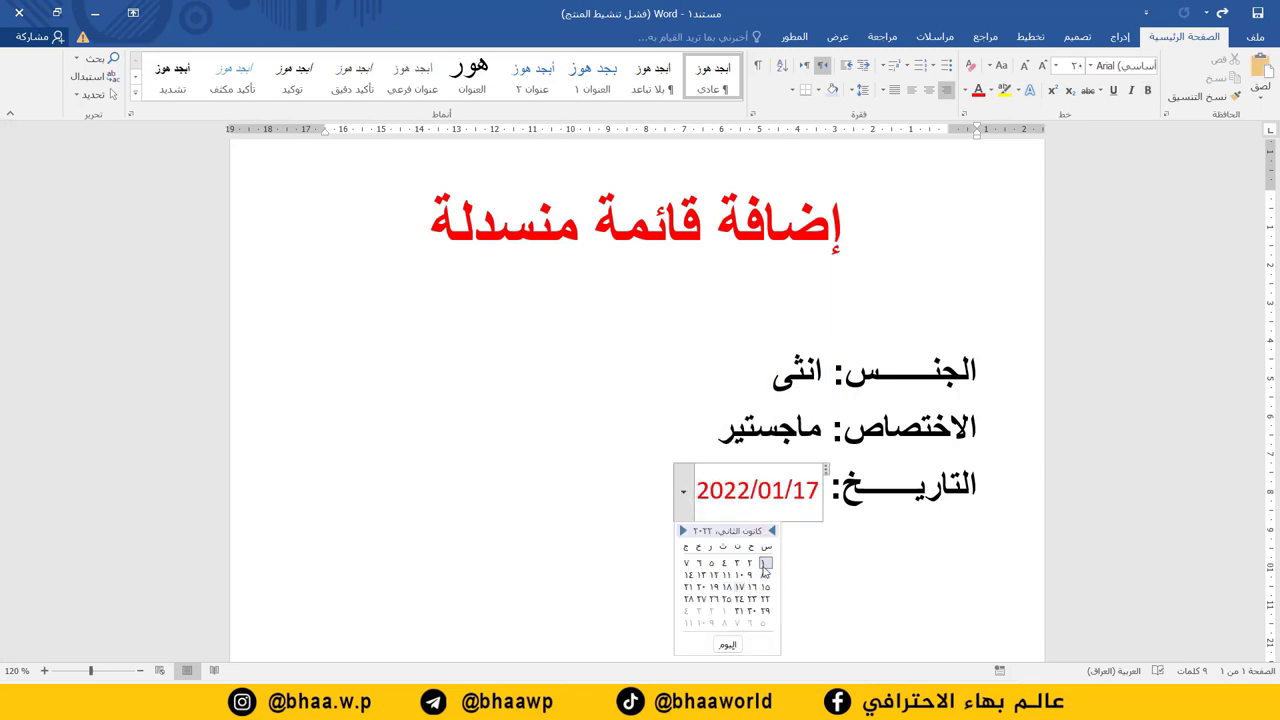
left_click(765, 566)
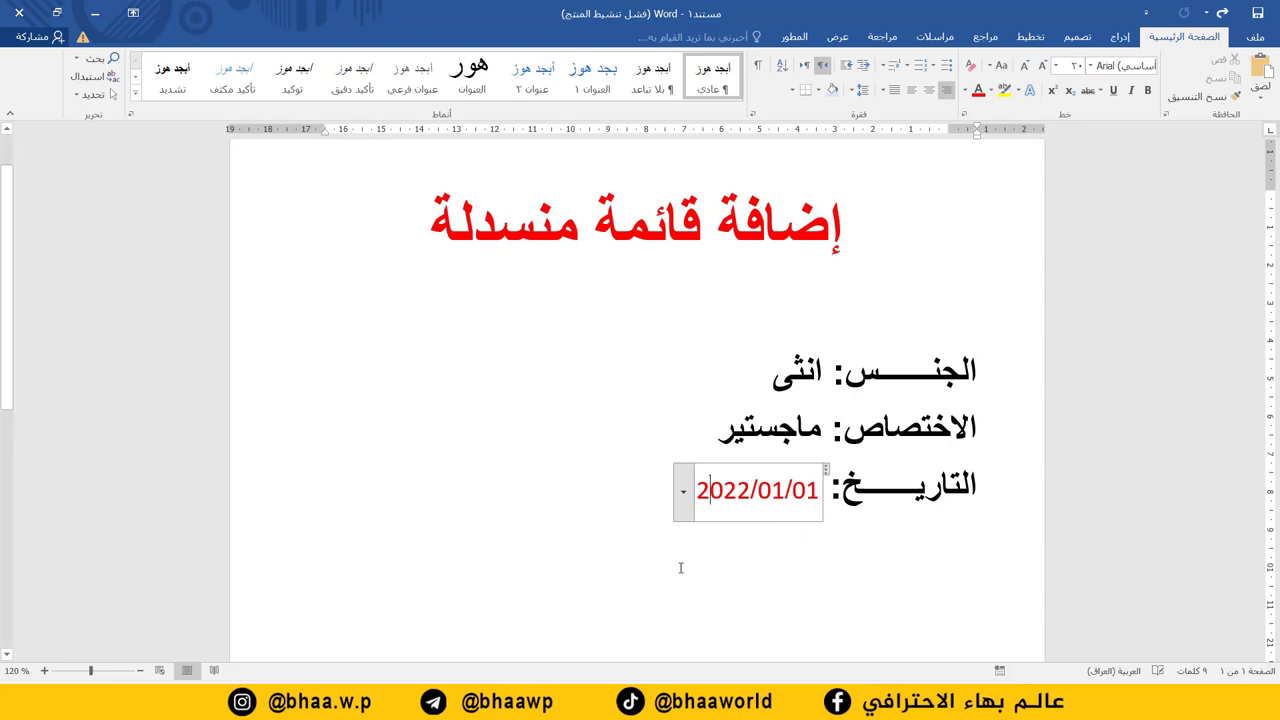
left_click(930, 591)
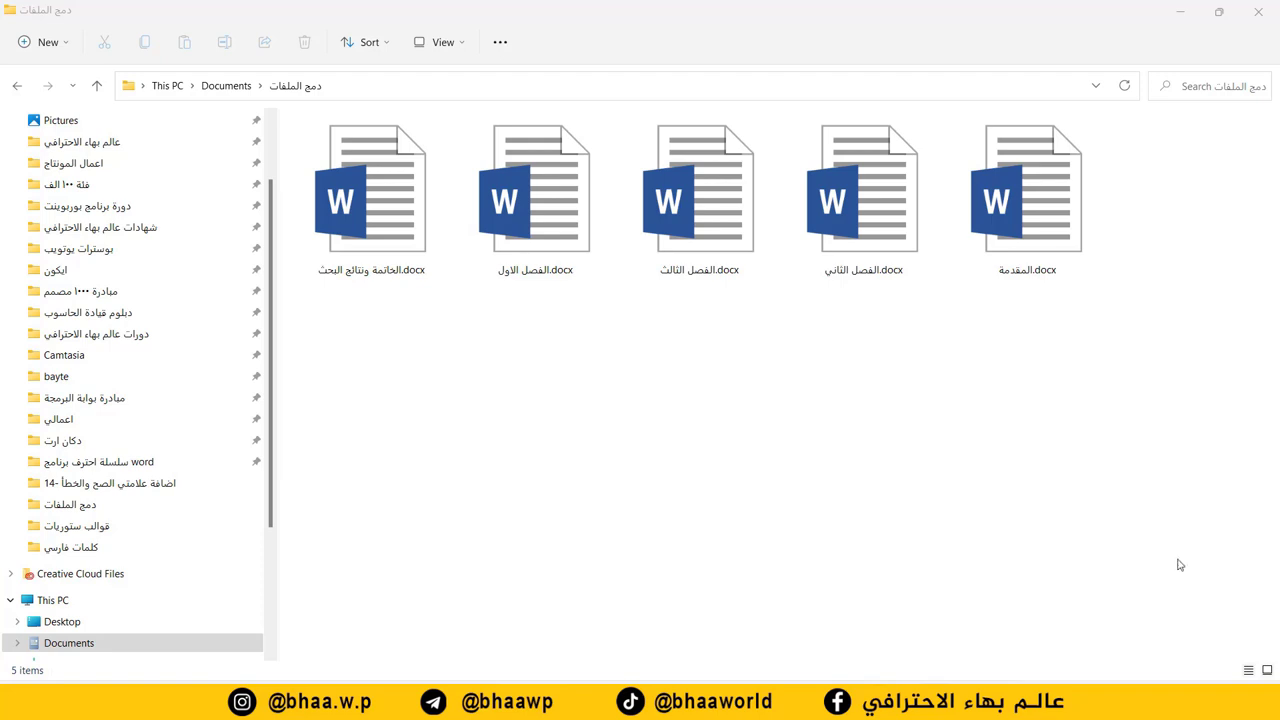
left_click_drag(1164, 304, 434, 214)
left_click(565, 384)
left_click_drag(455, 392, 1100, 125)
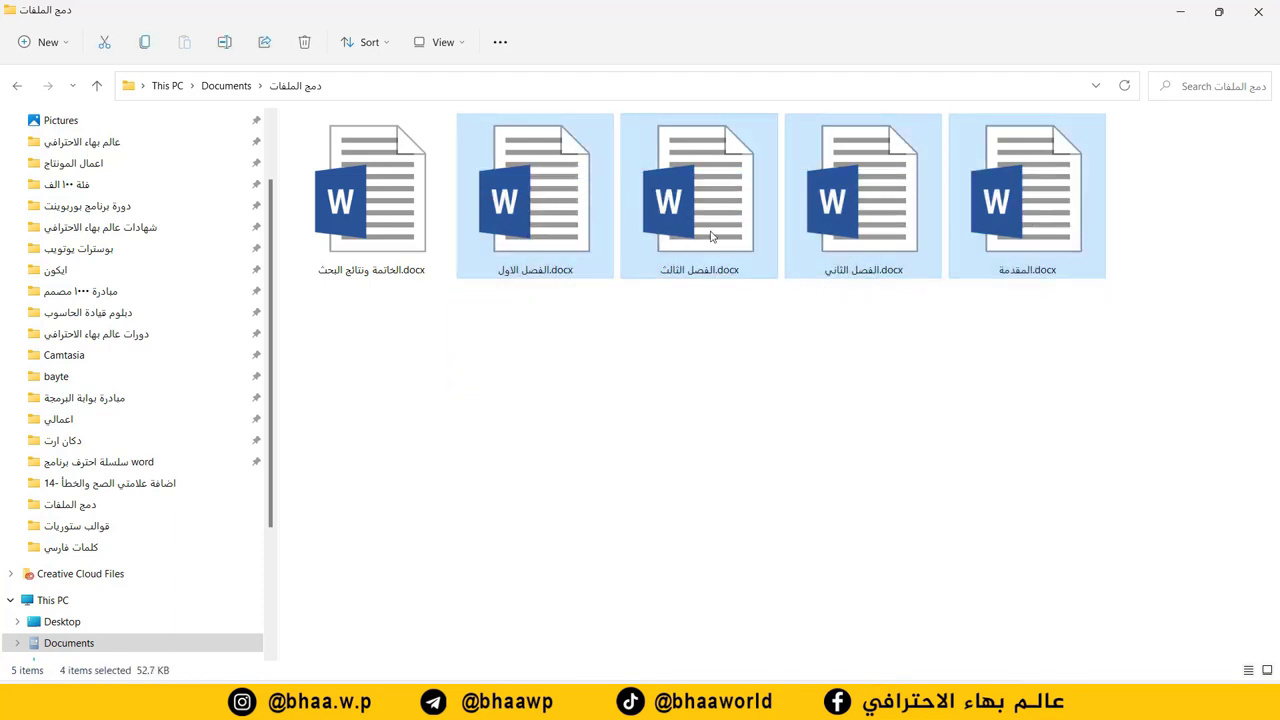
left_click(474, 388)
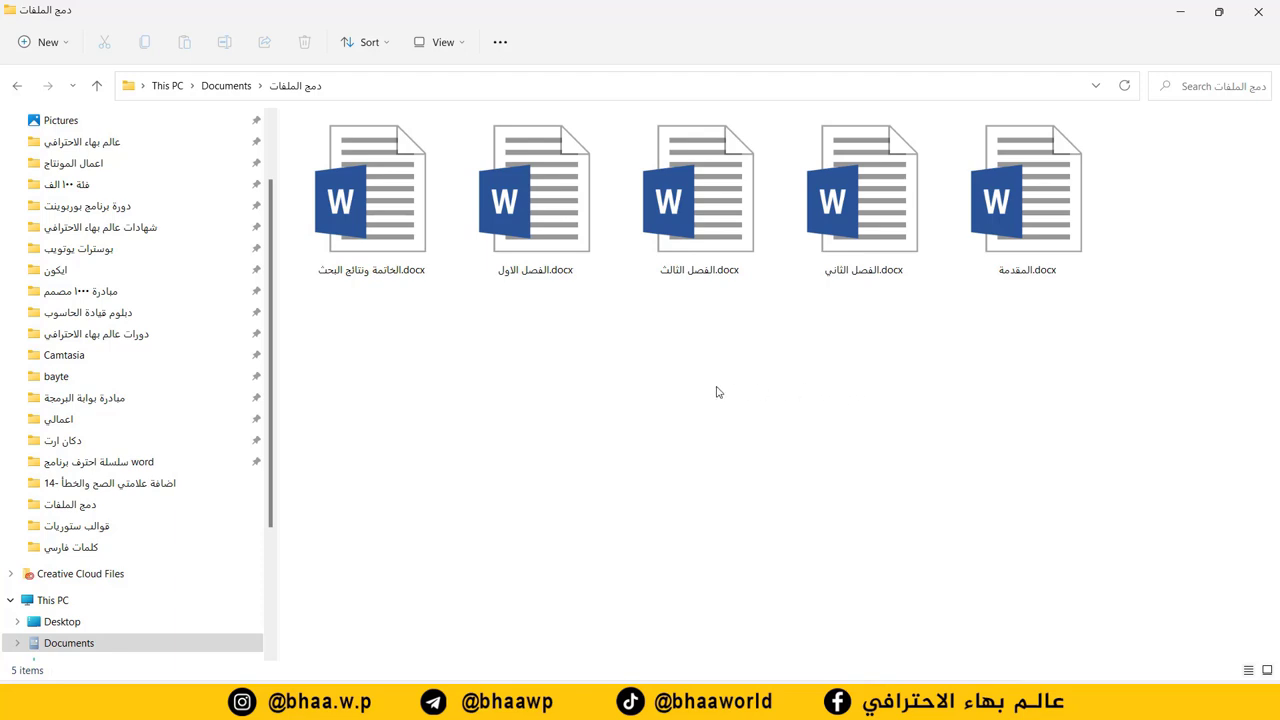
Create a new Word document named البحث in the دمج الملفات folder.
right_click(554, 400)
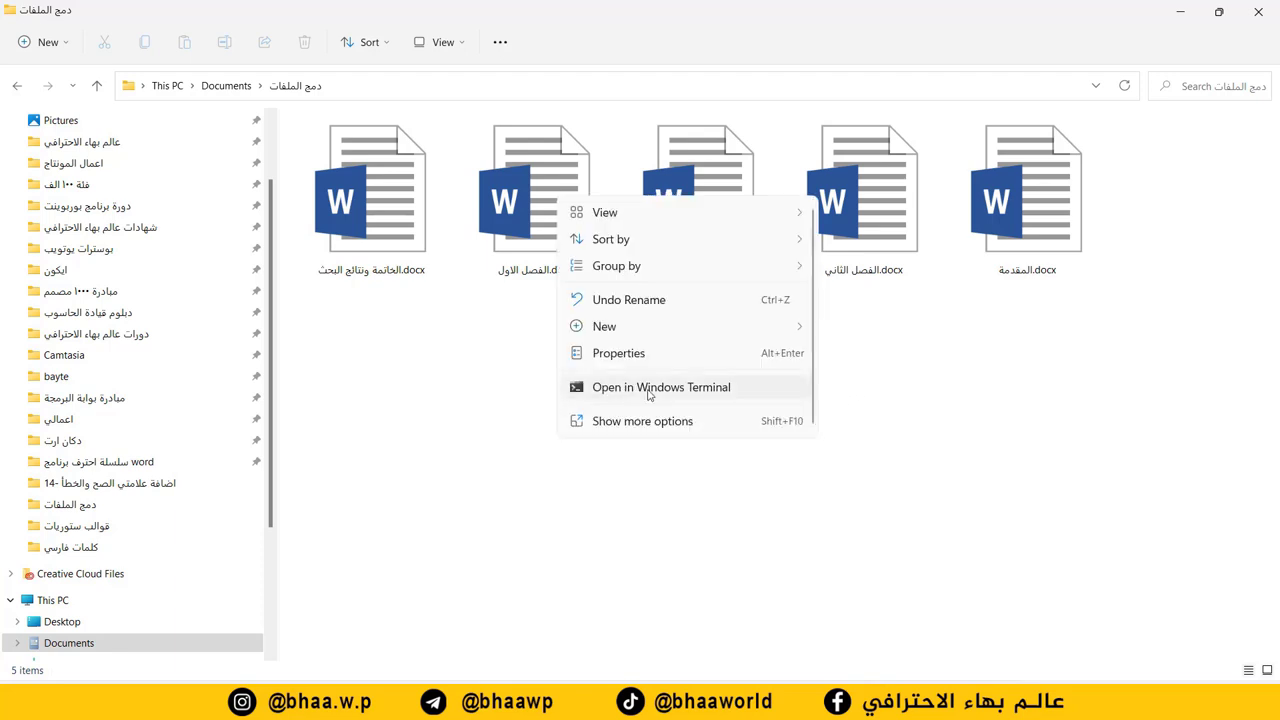
mouse_move(672, 336)
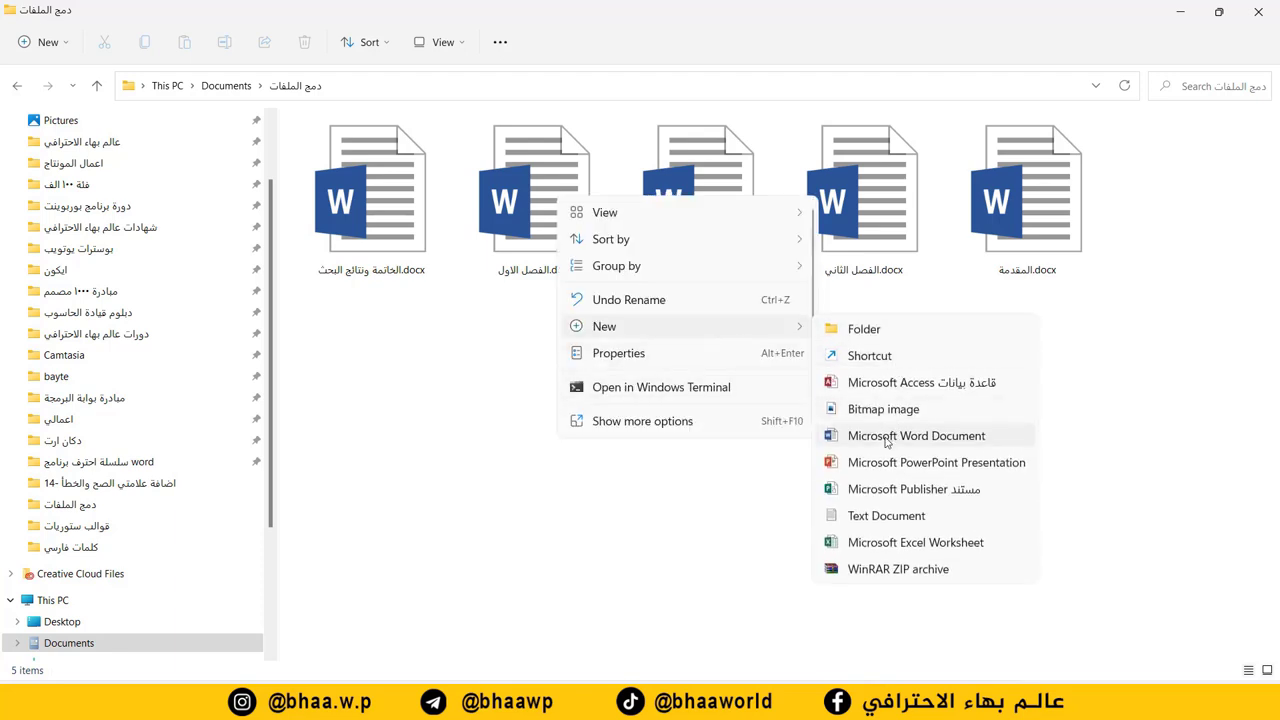
left_click(884, 438)
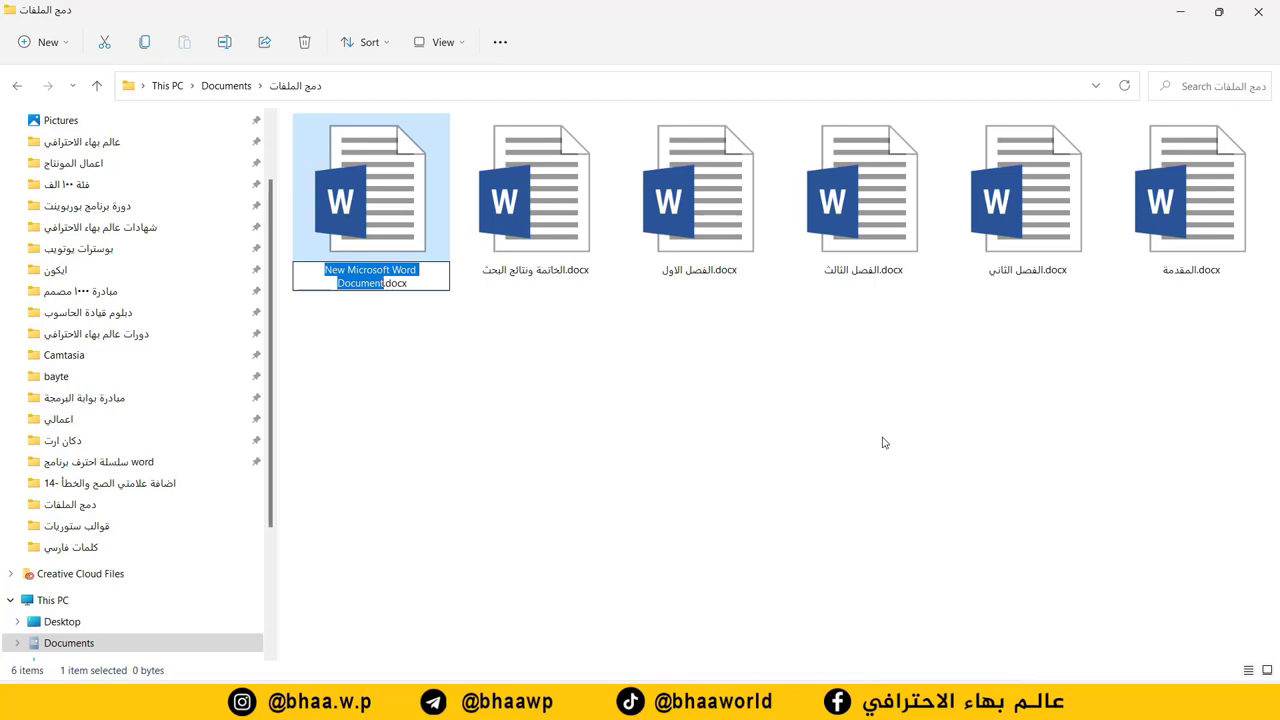
type("الب")
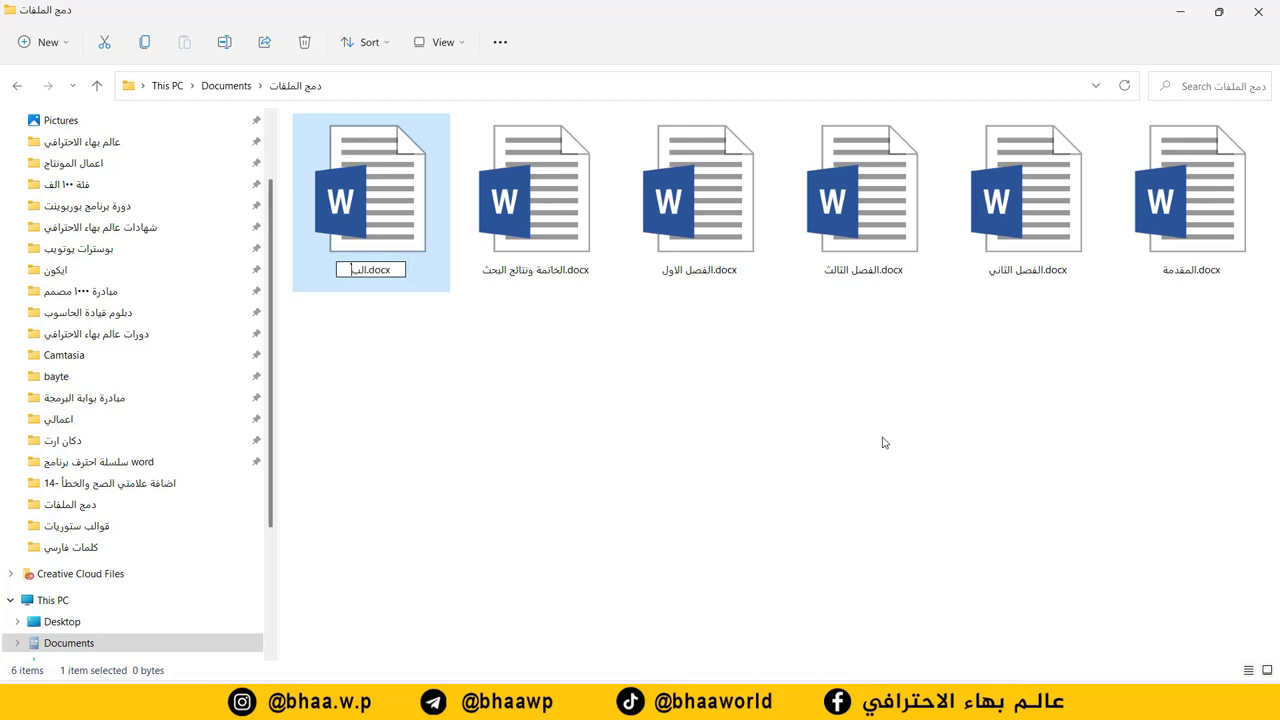
type("حث")
key("Return")
Open البحث.docx in Word, dismiss the activation wizard and set the paragraph direction to right-to-left.
double_click(382, 199)
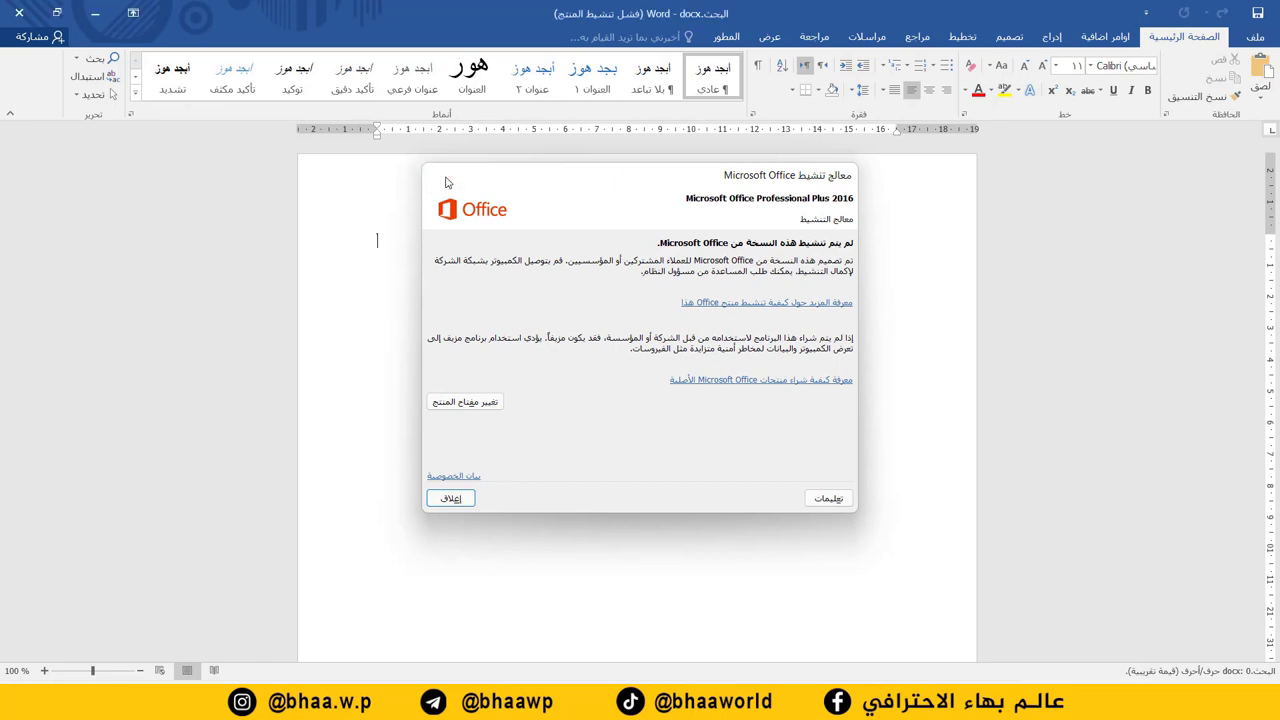
left_click(436, 175)
left_click(822, 65)
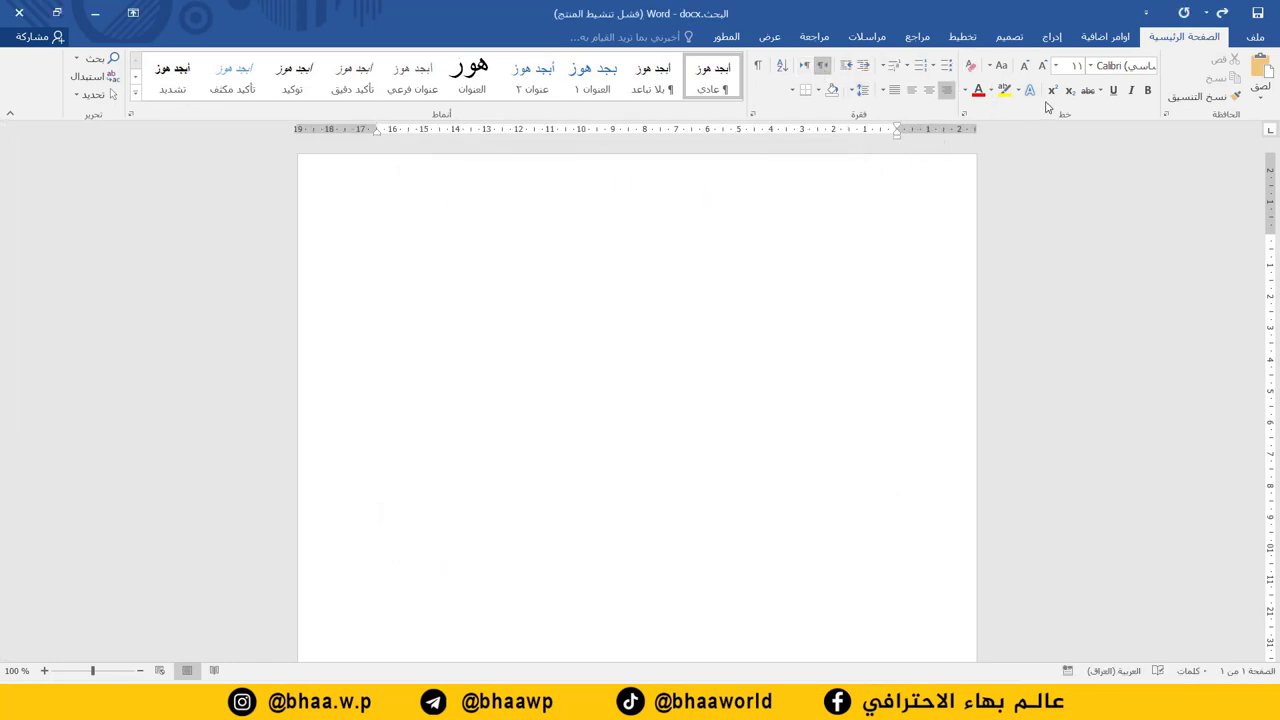
Insert the text of المقدمة.docx from the دمج الملفات folder into the empty البحث document.
left_click(1064, 38)
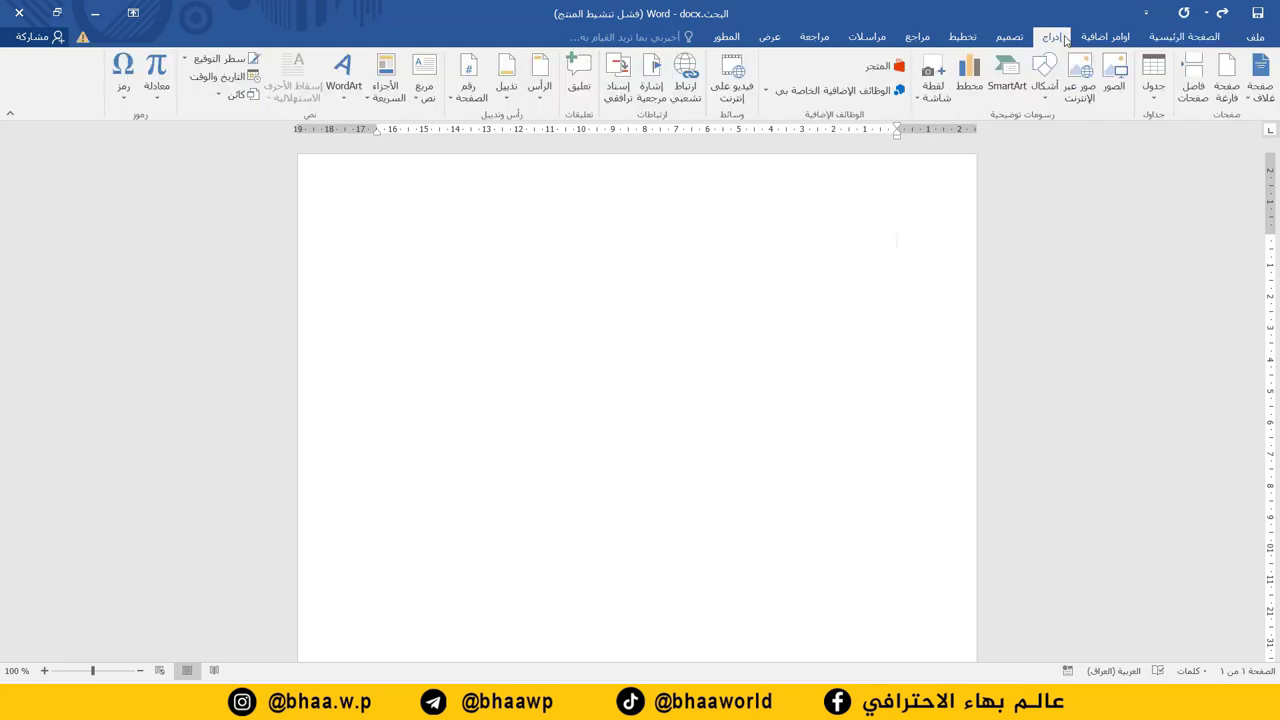
left_click(220, 95)
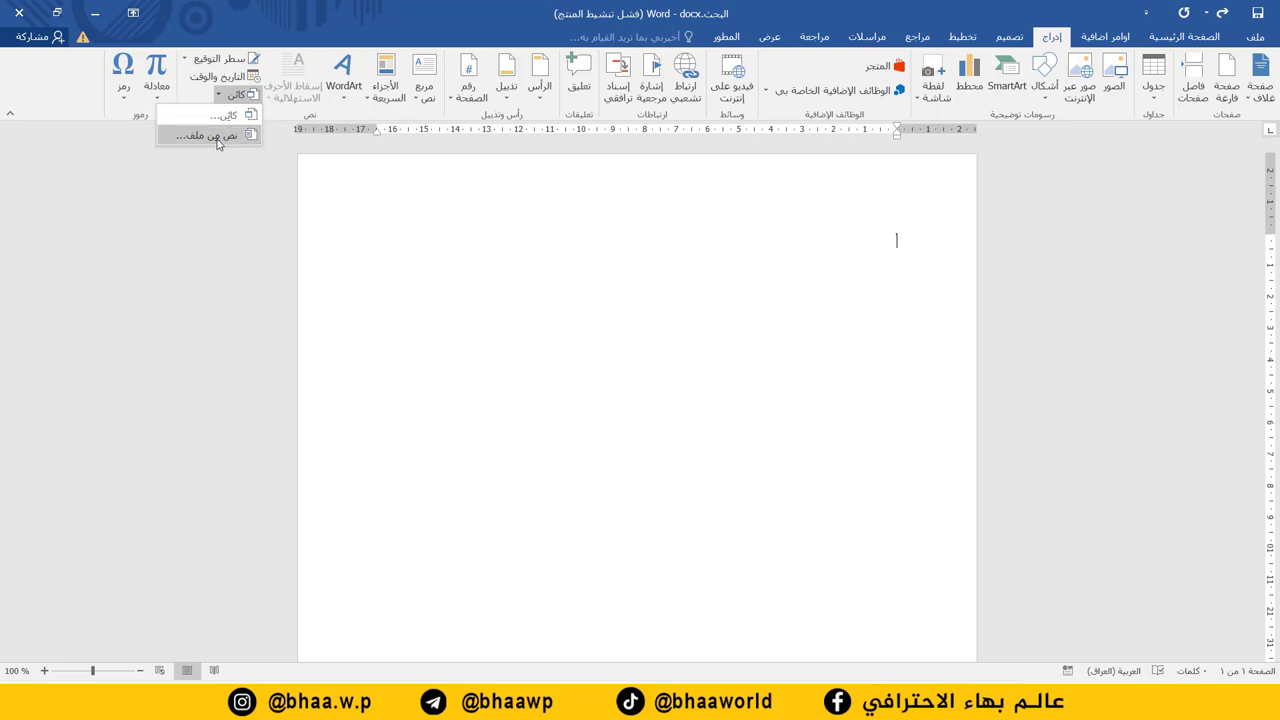
left_click(222, 141)
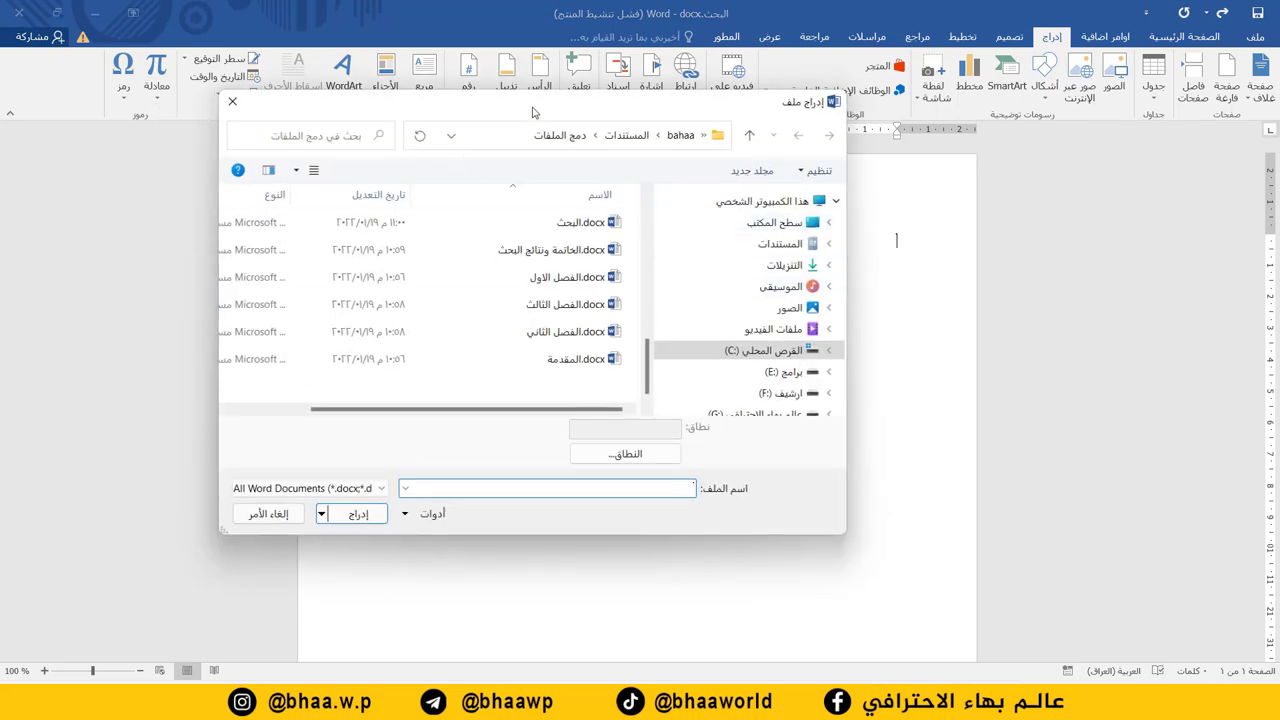
left_click_drag(534, 116, 712, 131)
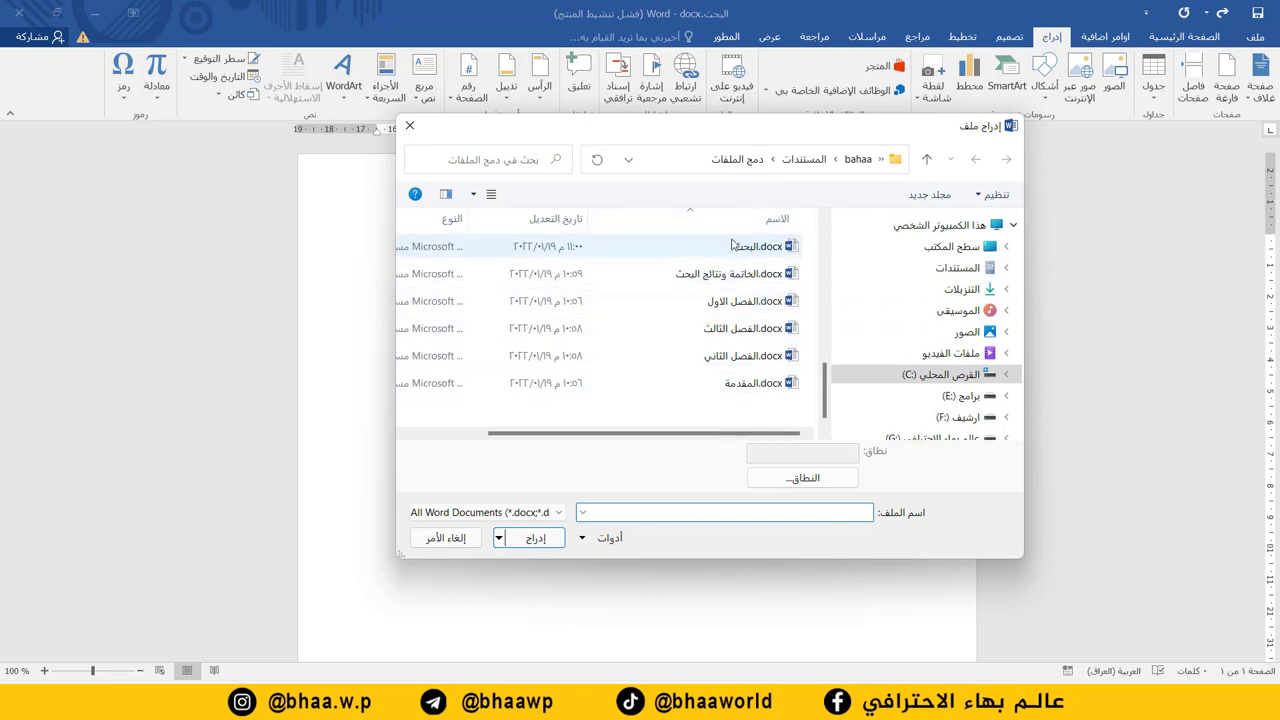
left_click(741, 394)
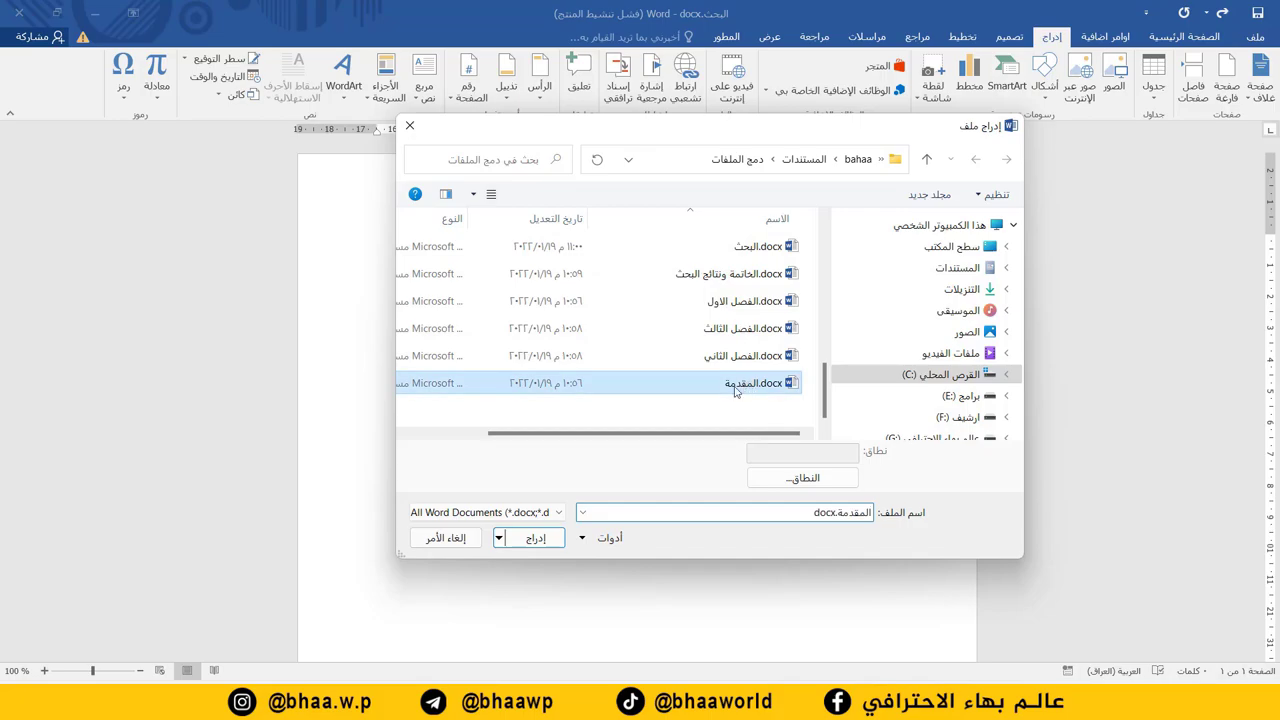
left_click(556, 538)
Add a page break after the inserted introduction text.
scroll(830, 370, "down", 10)
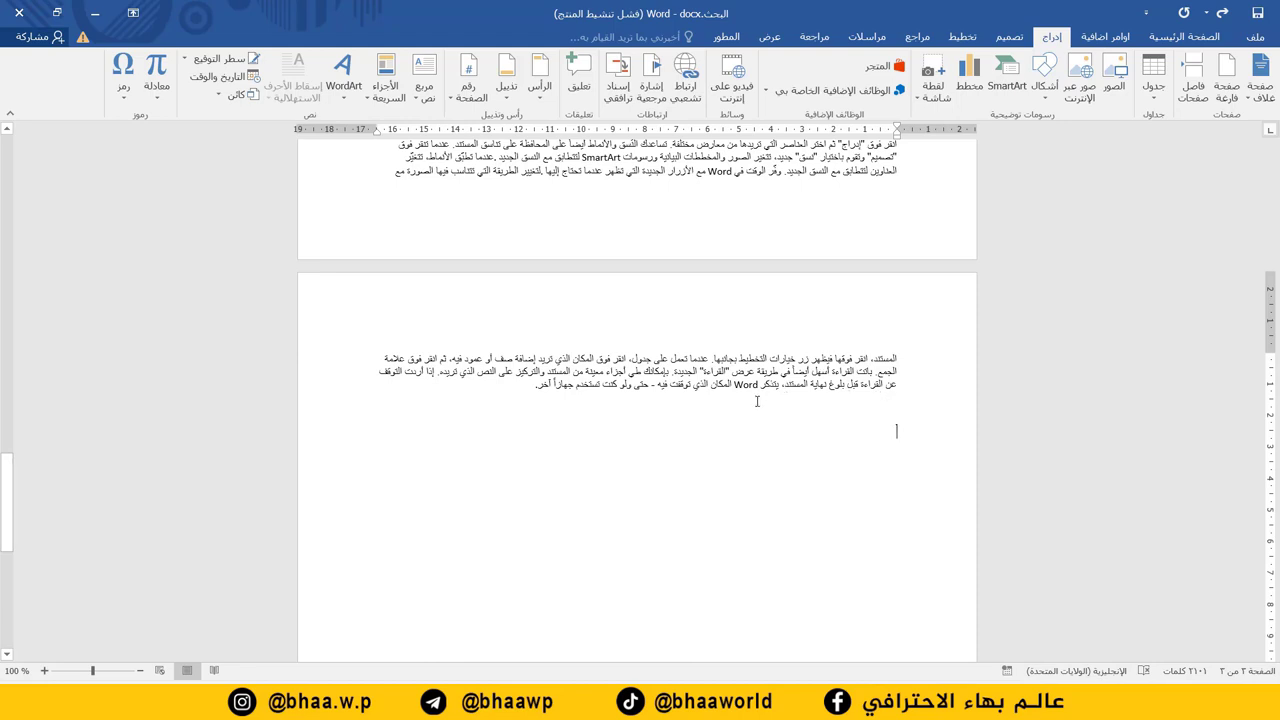
key("ctrl+Return")
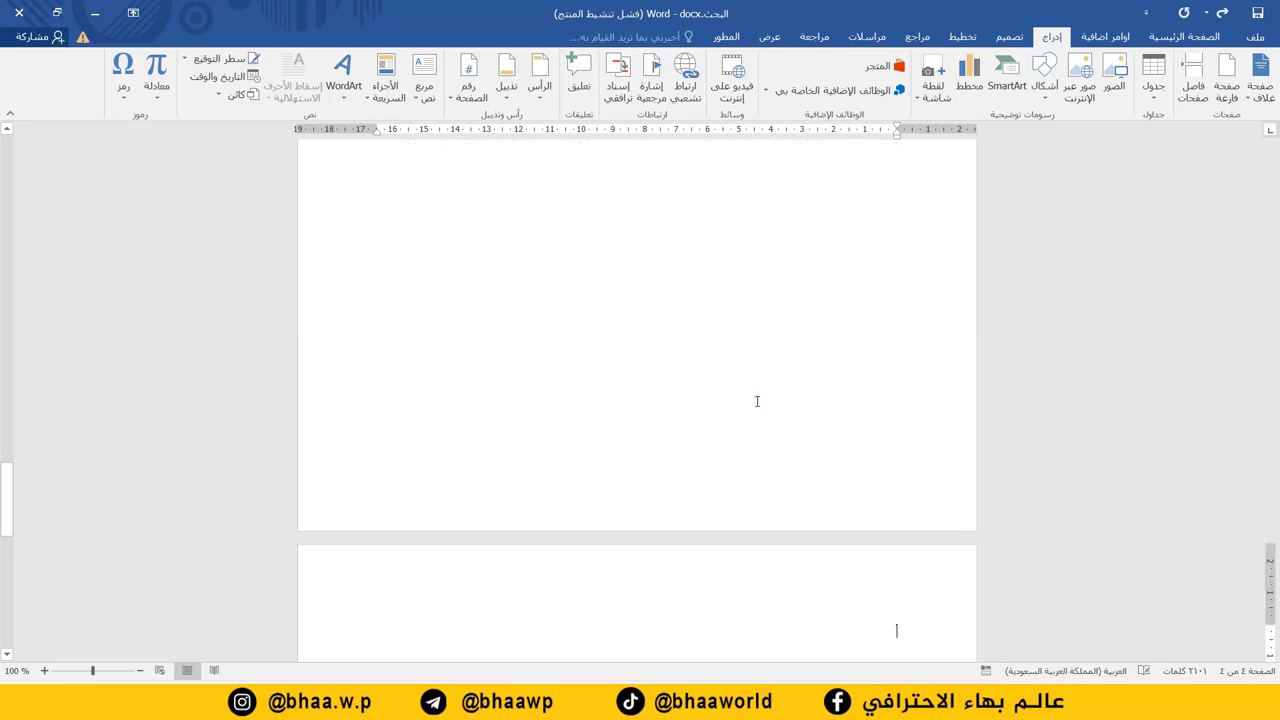
scroll(765, 397, "up", 5)
scroll(768, 399, "down", 6)
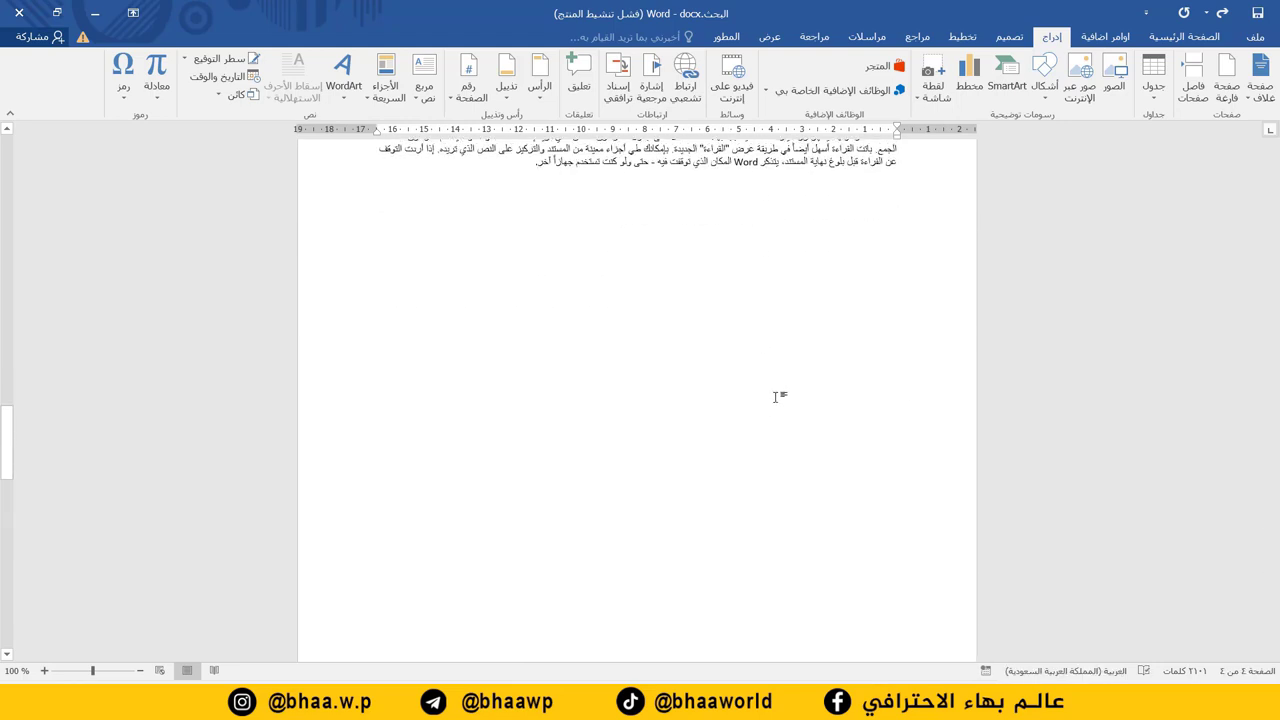
scroll(779, 403, "down", 4)
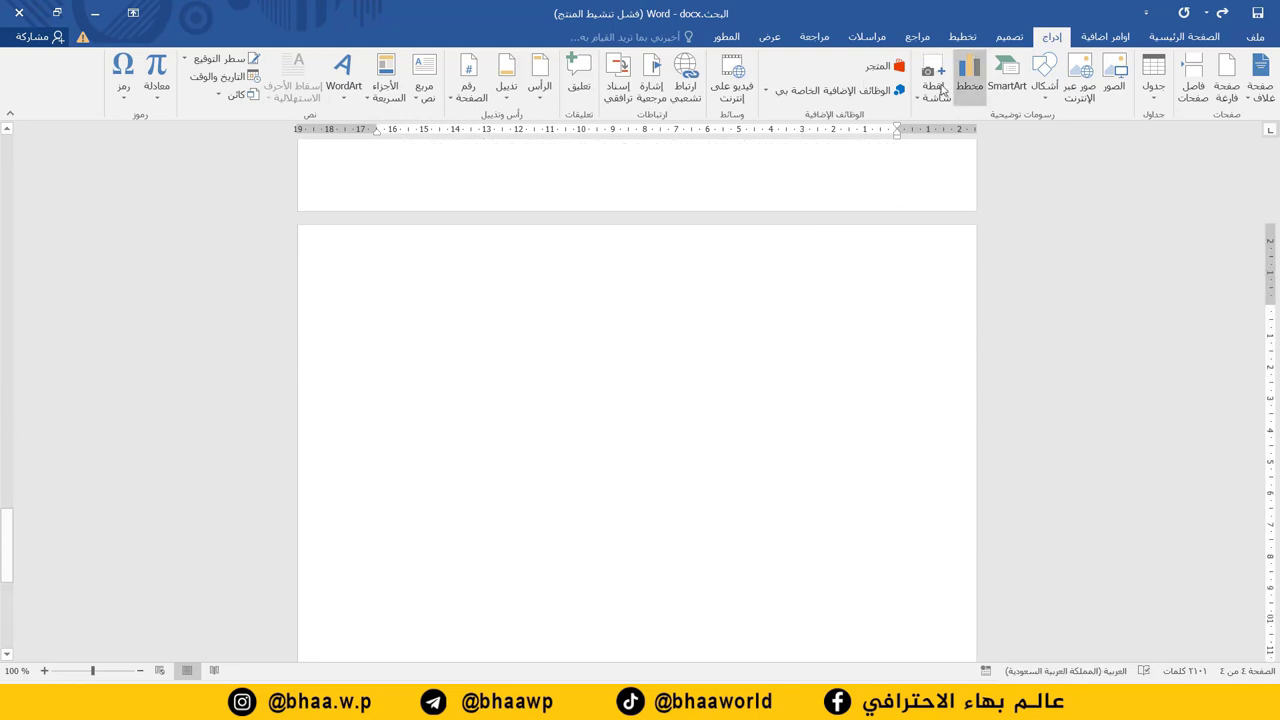
Insert the text of الفصل الاول.docx on the new page, followed by another page break.
left_click(220, 95)
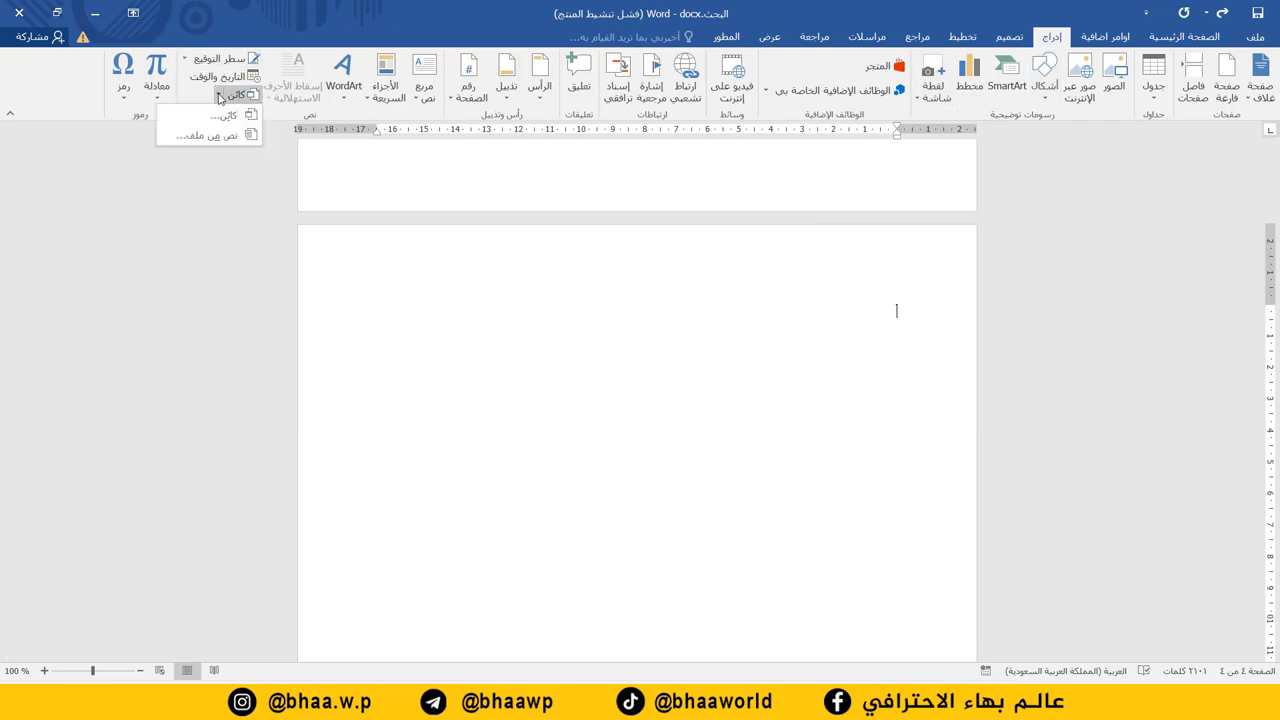
left_click(216, 140)
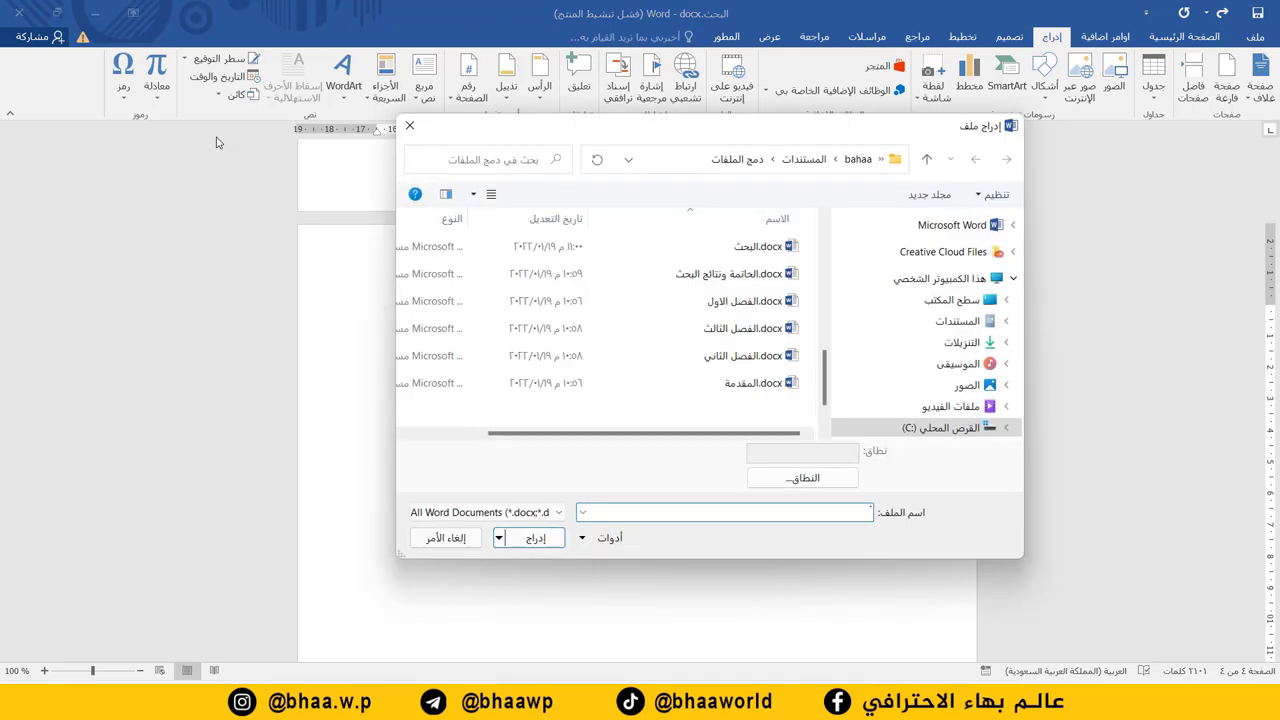
left_click(732, 308)
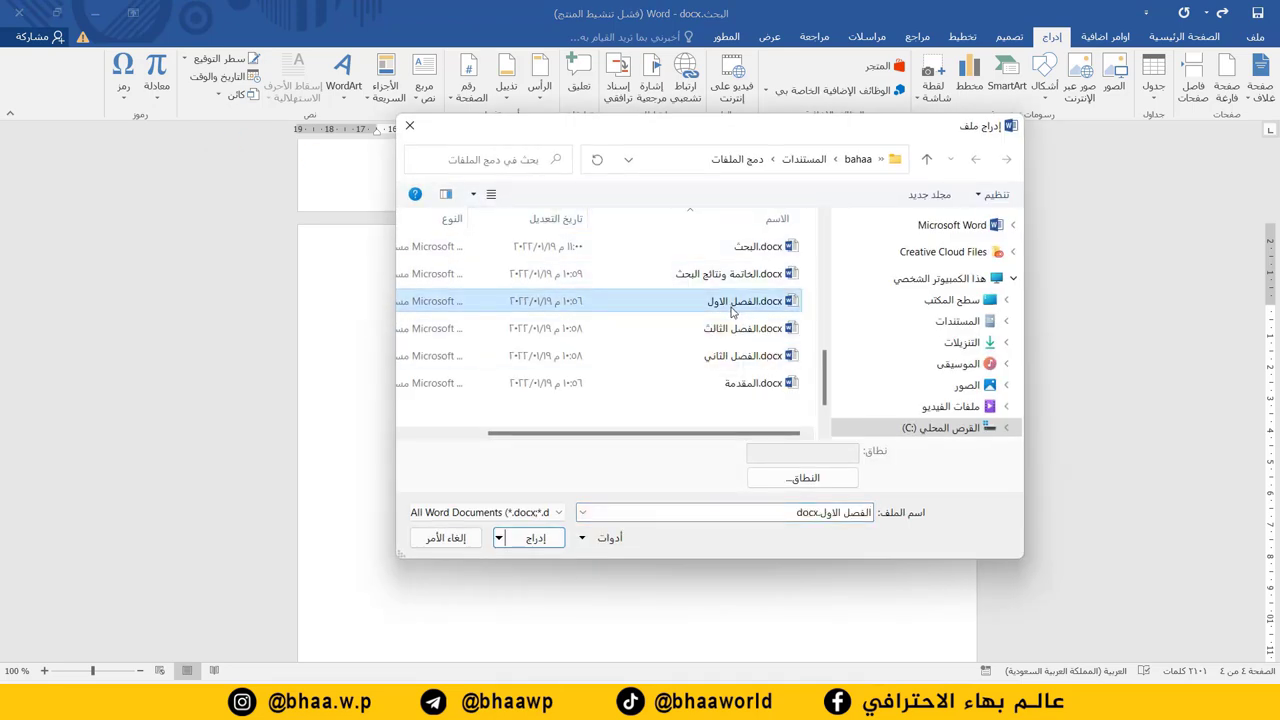
left_click(732, 362, "ctrl")
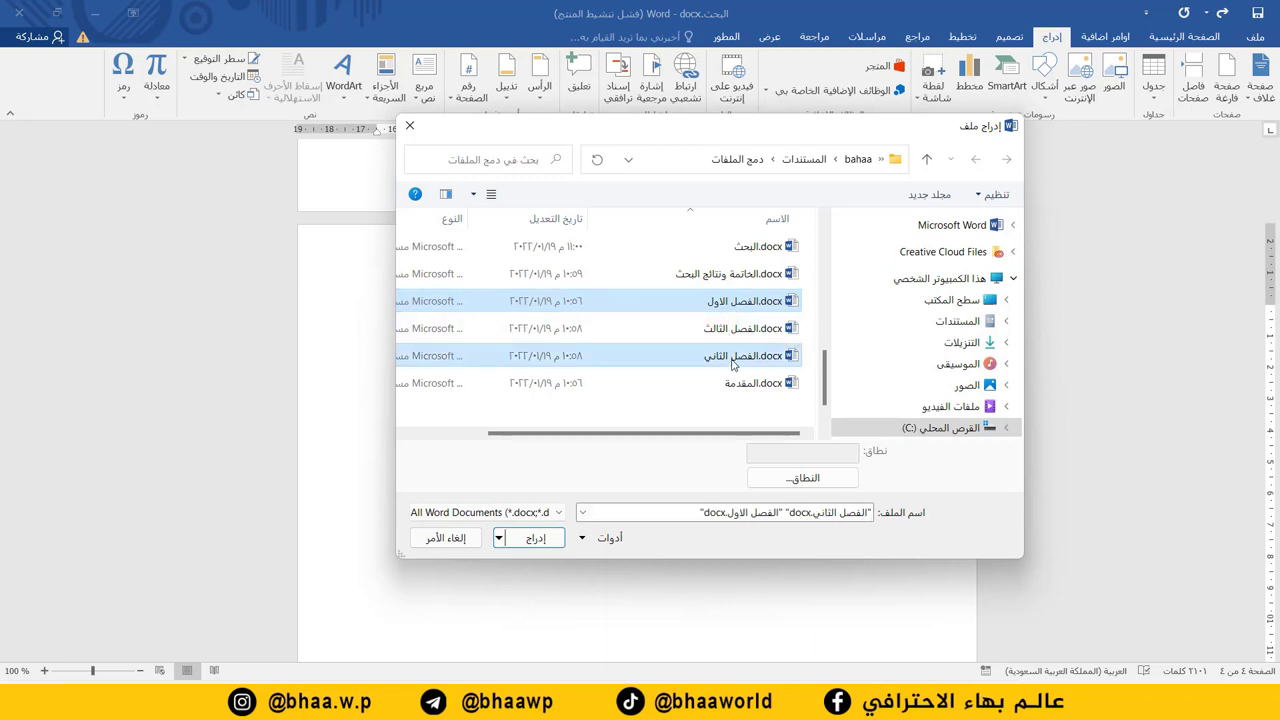
left_click(742, 337, "ctrl")
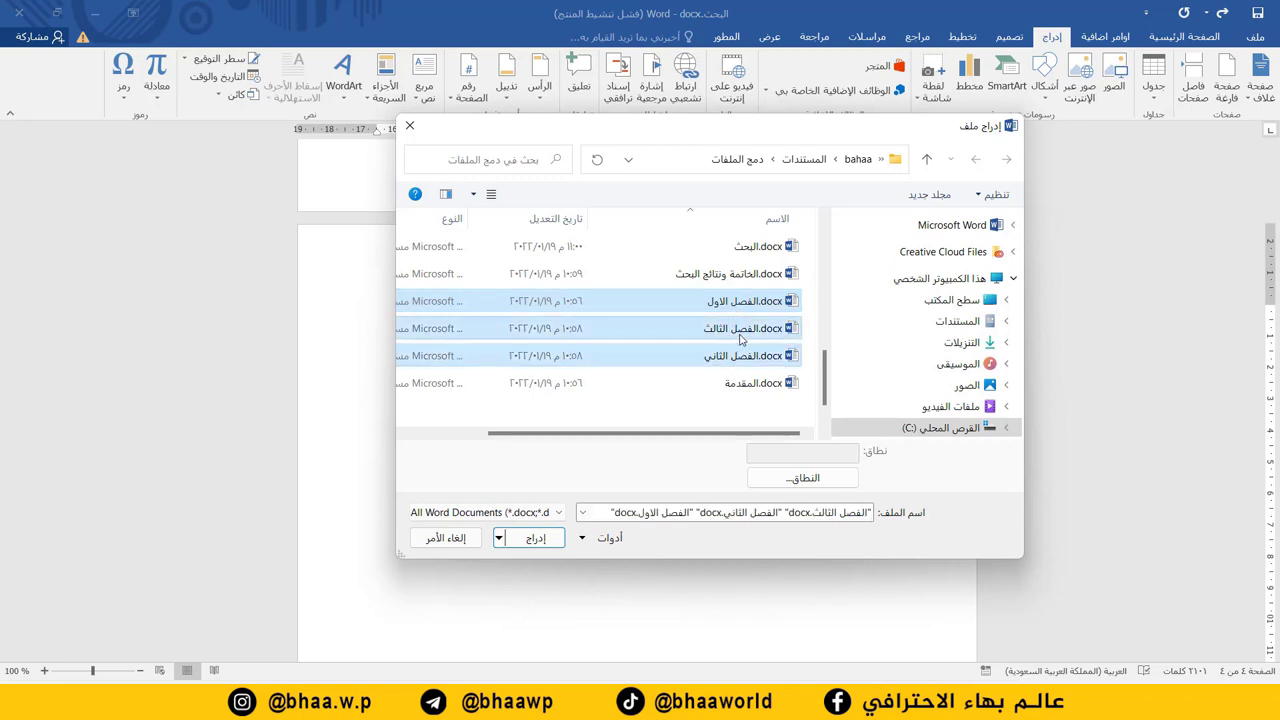
left_click(744, 284, "ctrl")
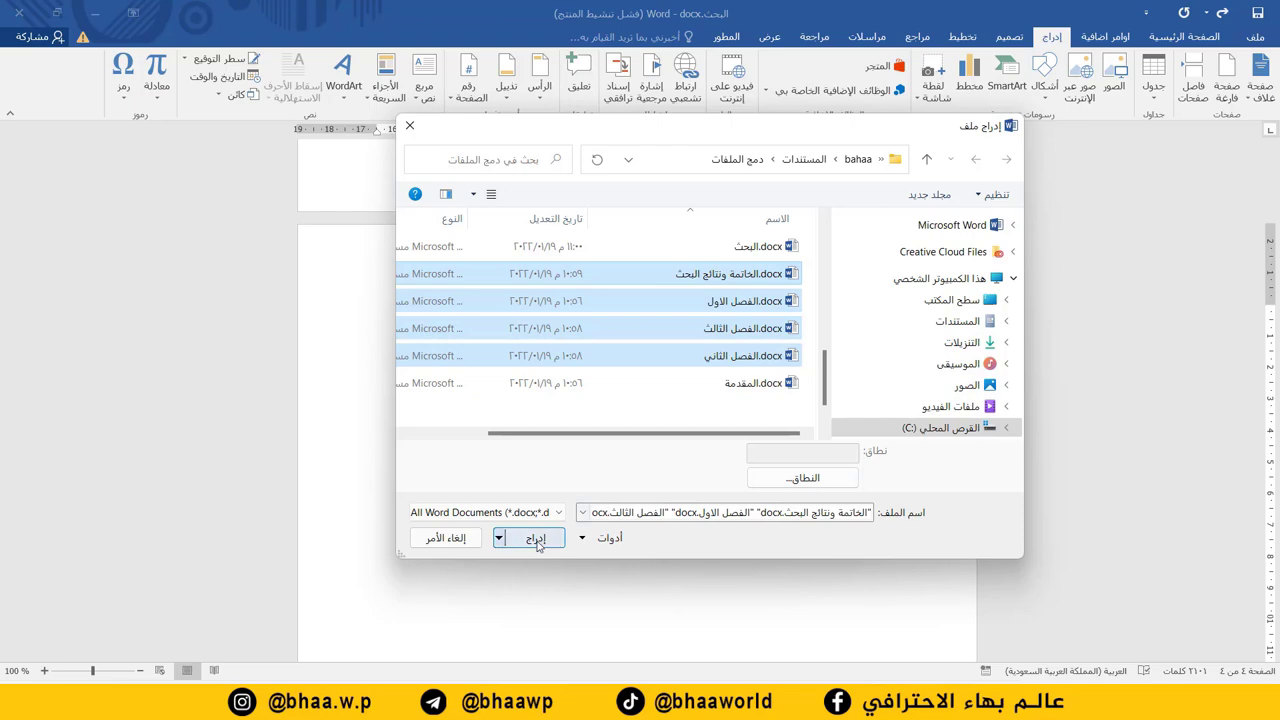
left_click(735, 302)
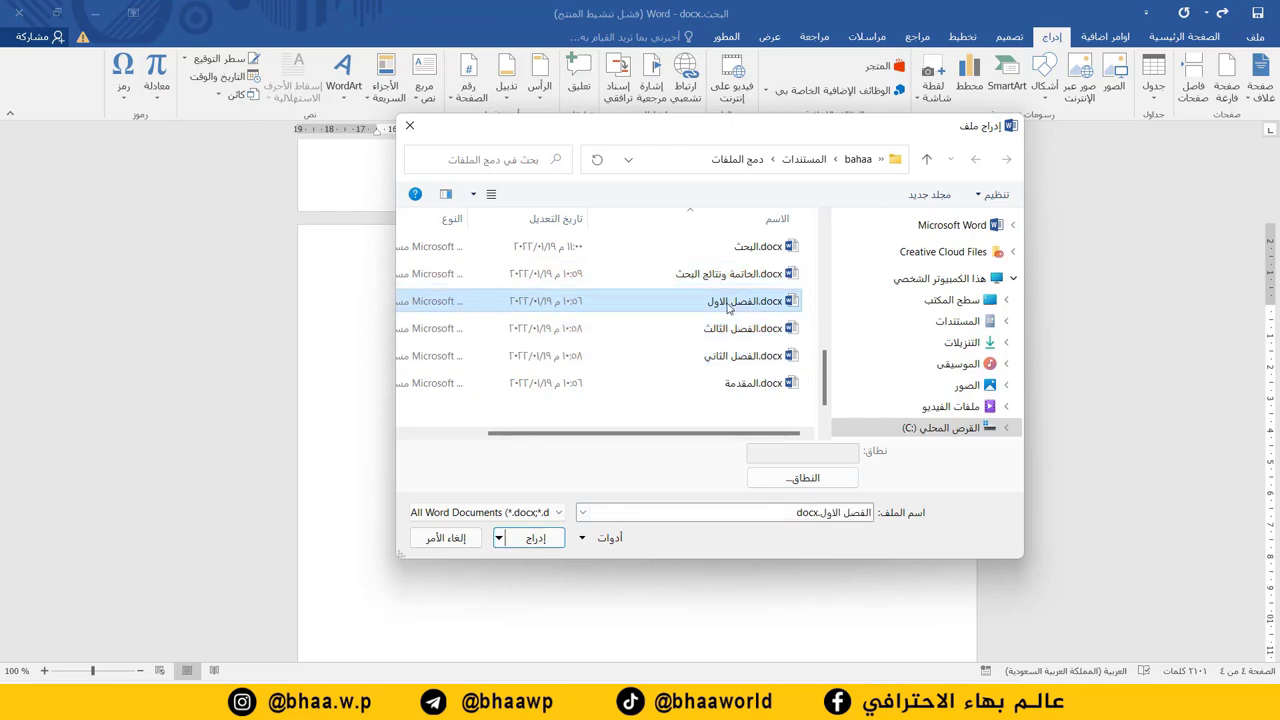
left_click(540, 540)
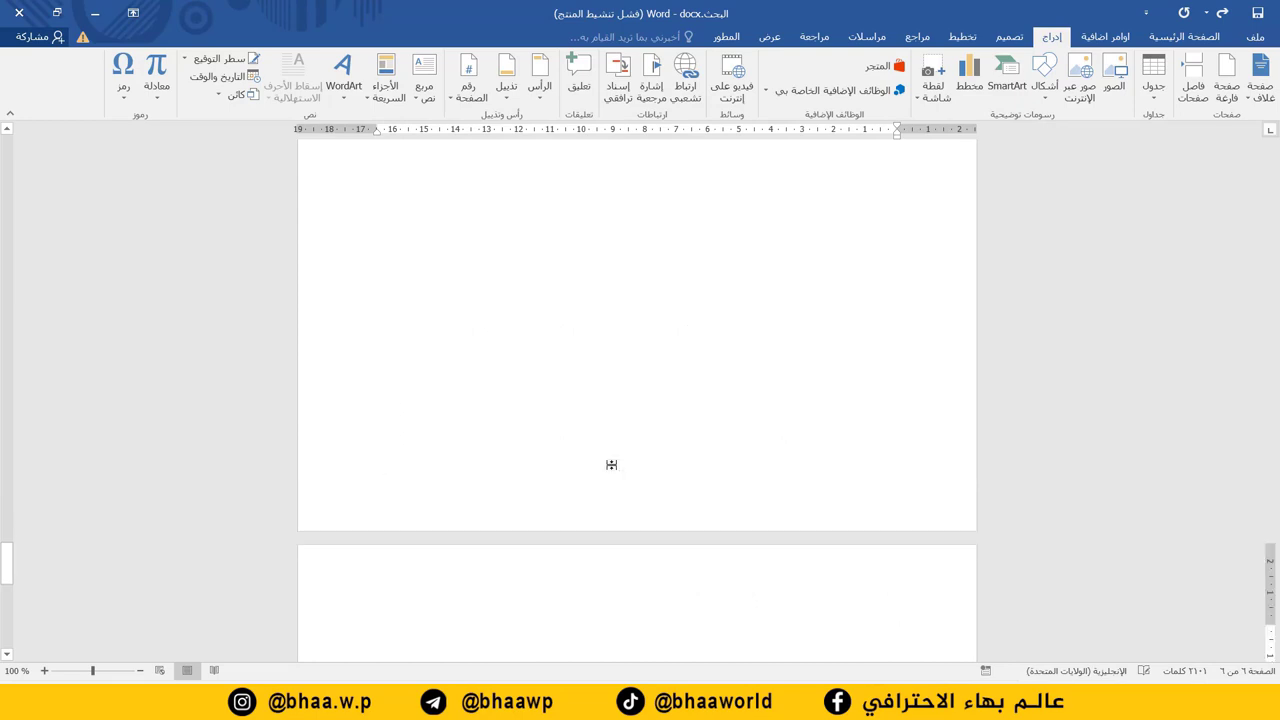
Insert the text of الفصل الثاني.docx on the page after the first chapter.
left_click(222, 94)
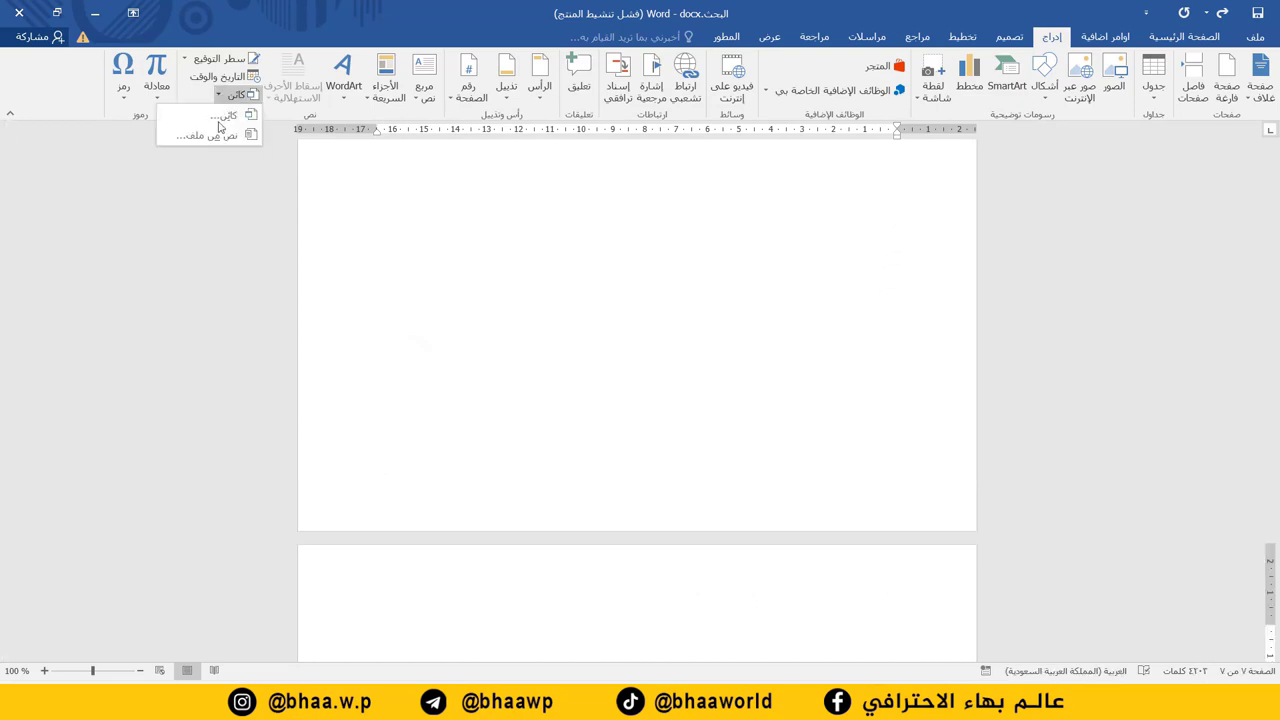
left_click(240, 137)
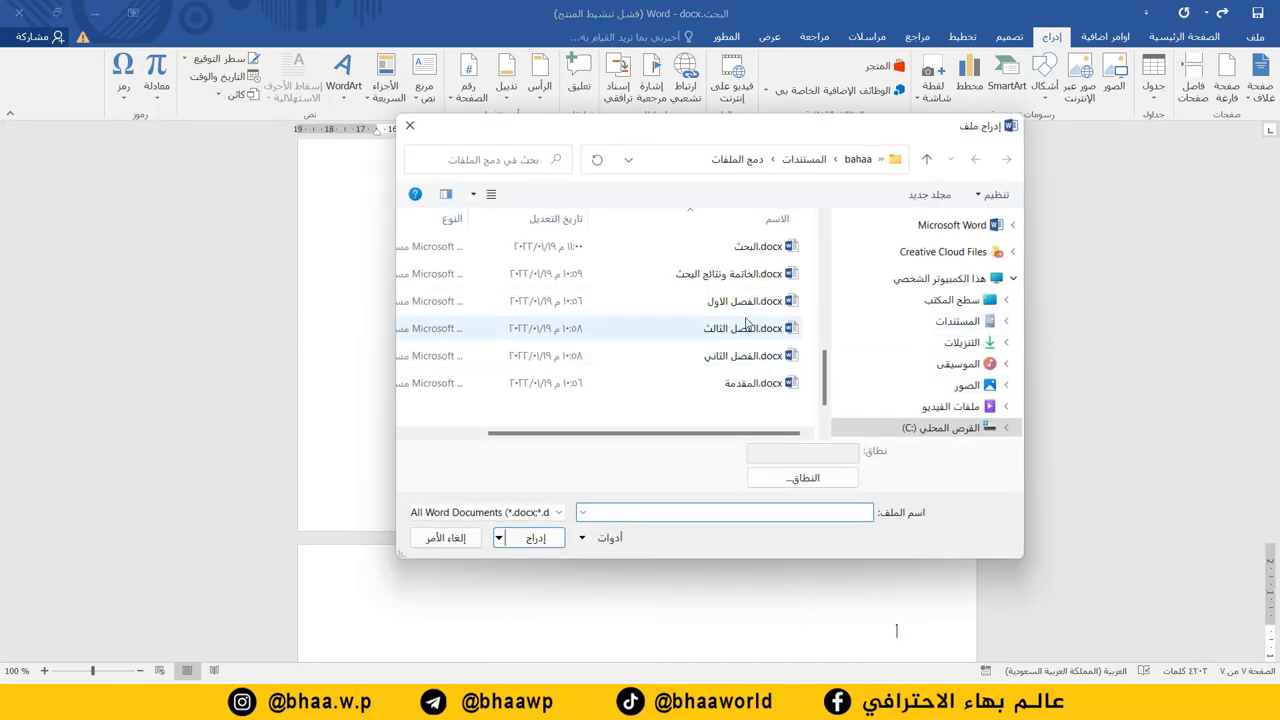
left_click(743, 333)
left_click(743, 356, "ctrl")
key("Return")
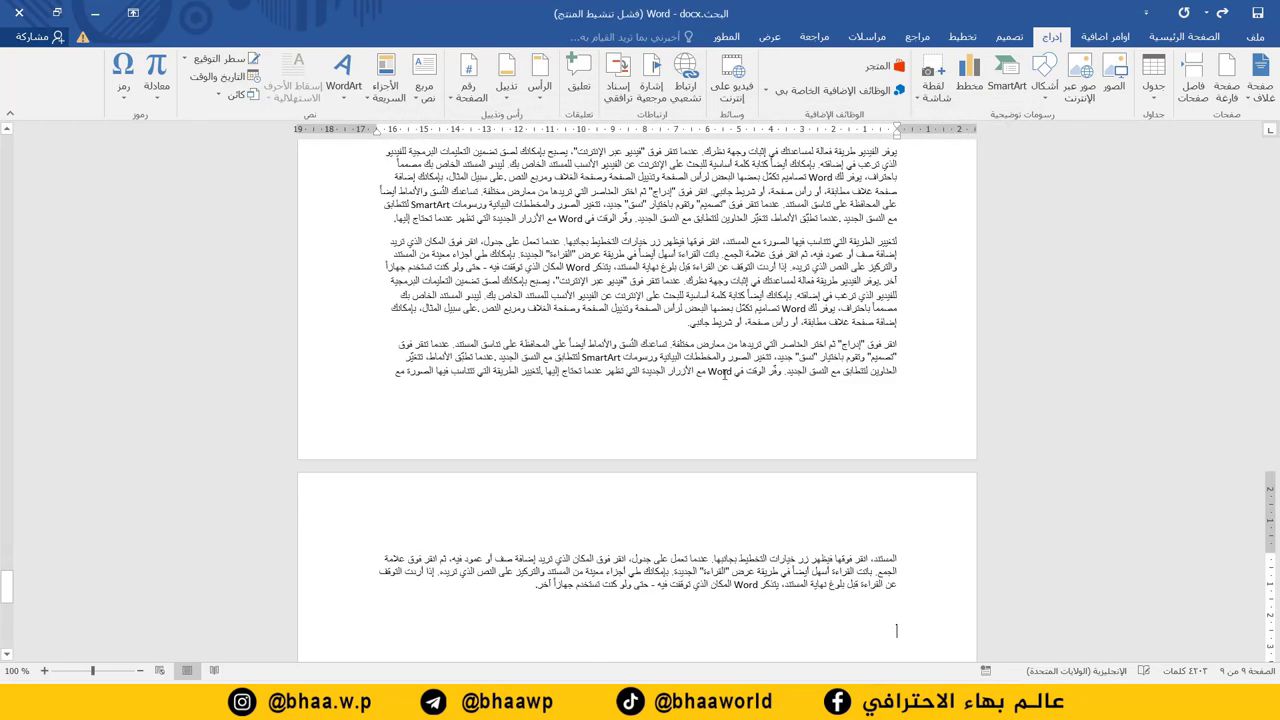